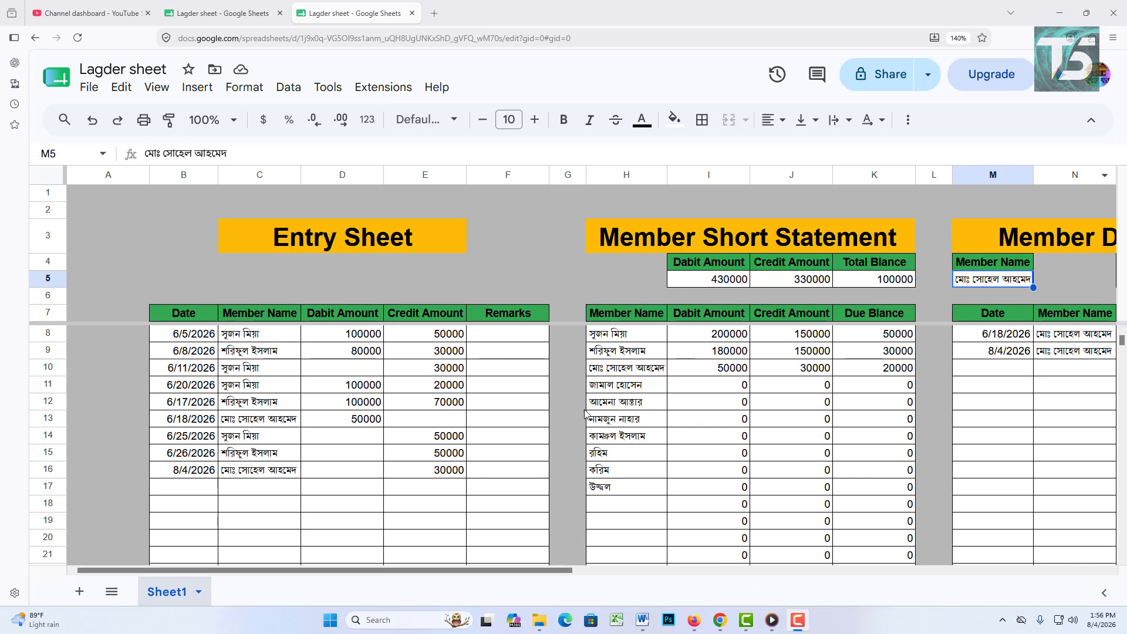
Step: Scroll to the cleared Lagder sheet ledger with its empty Entry Sheet and 0.00 balances
{"action": "mouse_move", "coordinate": [394, 576]}
{"action": "left_mouse_down"}
{"action": "mouse_move", "coordinate": [910, 573]}
{"action": "mouse_move", "coordinate": [906, 584]}
{"action": "mouse_move", "coordinate": [524, 590]}
{"action": "mouse_move", "coordinate": [414, 576]}
{"action": "mouse_move", "coordinate": [939, 576]}
{"action": "mouse_move", "coordinate": [398, 588]}
{"action": "left_mouse_up"}
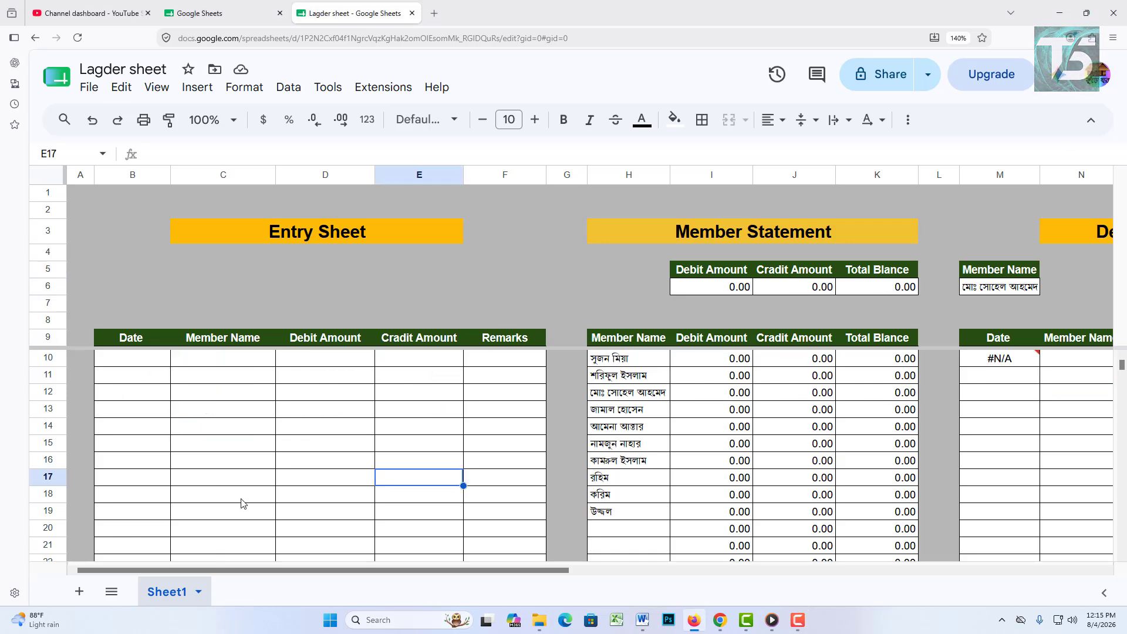
Step: Enter row 10: 5/2/2026, first member, 100,000 debit and 50,000 credit
{"action": "left_click", "coordinate": [139, 359]}
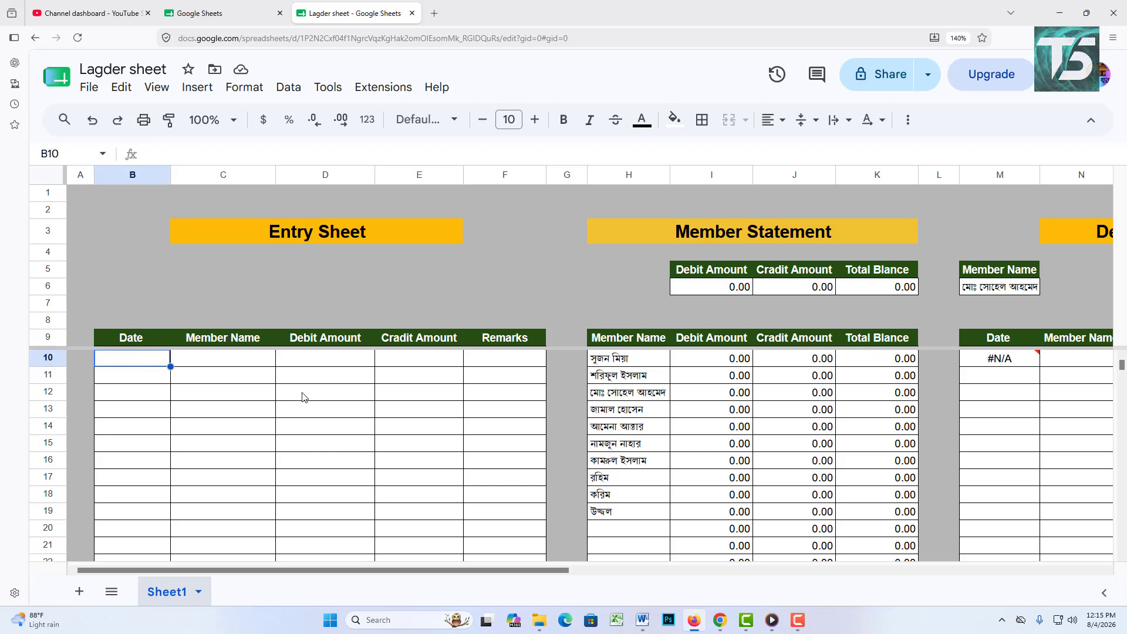
{"action": "double_click", "coordinate": [156, 363]}
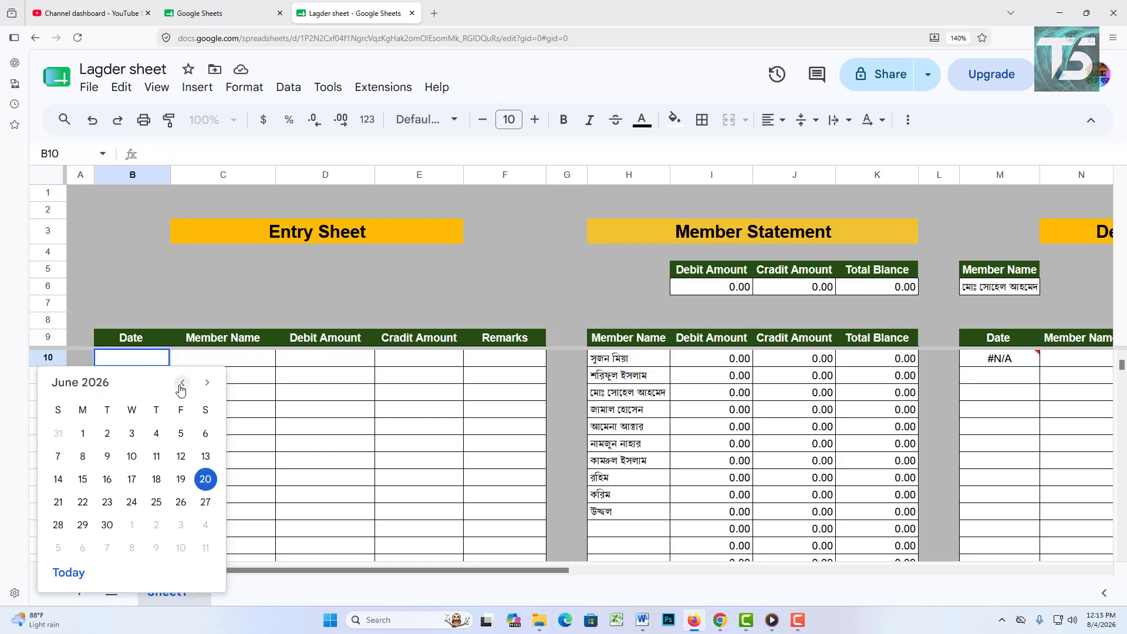
{"action": "left_click", "coordinate": [182, 385]}
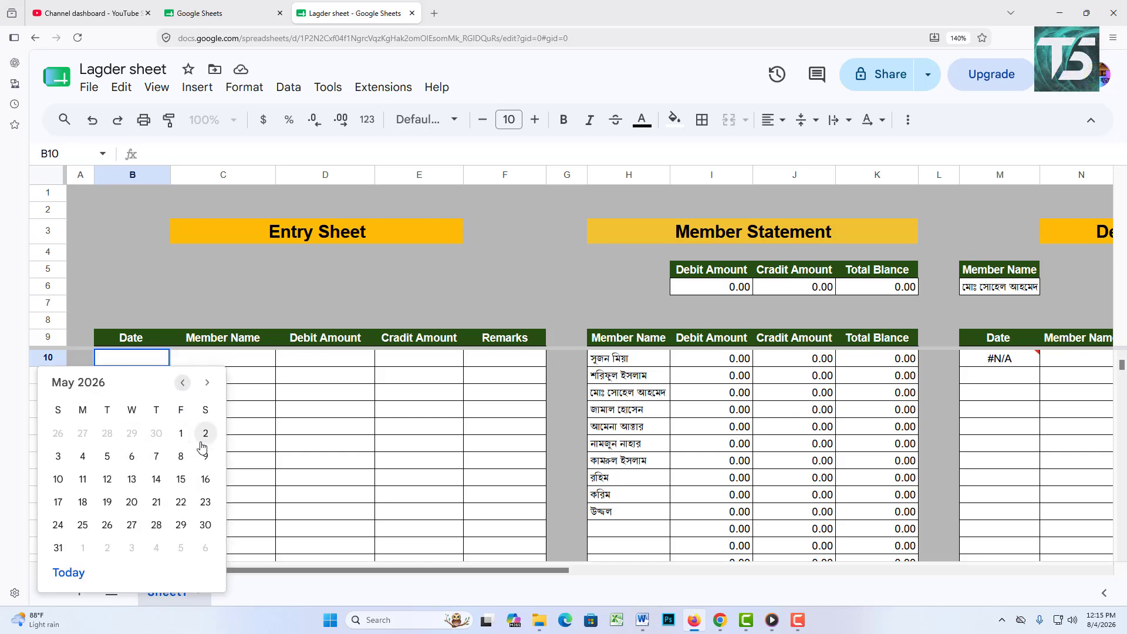
{"action": "left_click", "coordinate": [206, 433]}
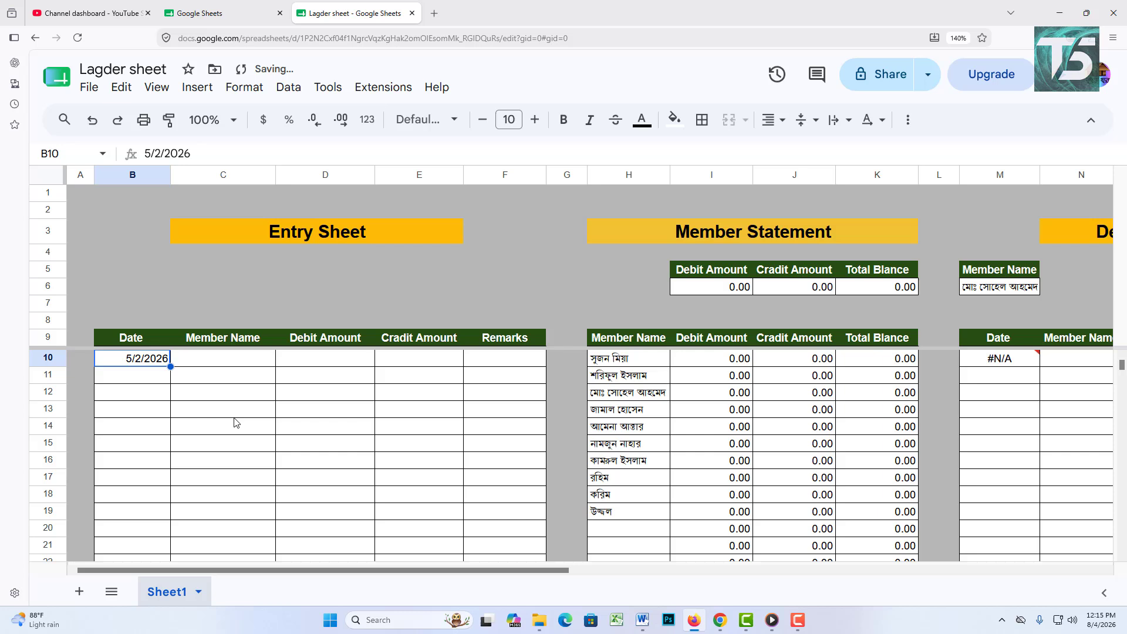
{"action": "double_click", "coordinate": [241, 361]}
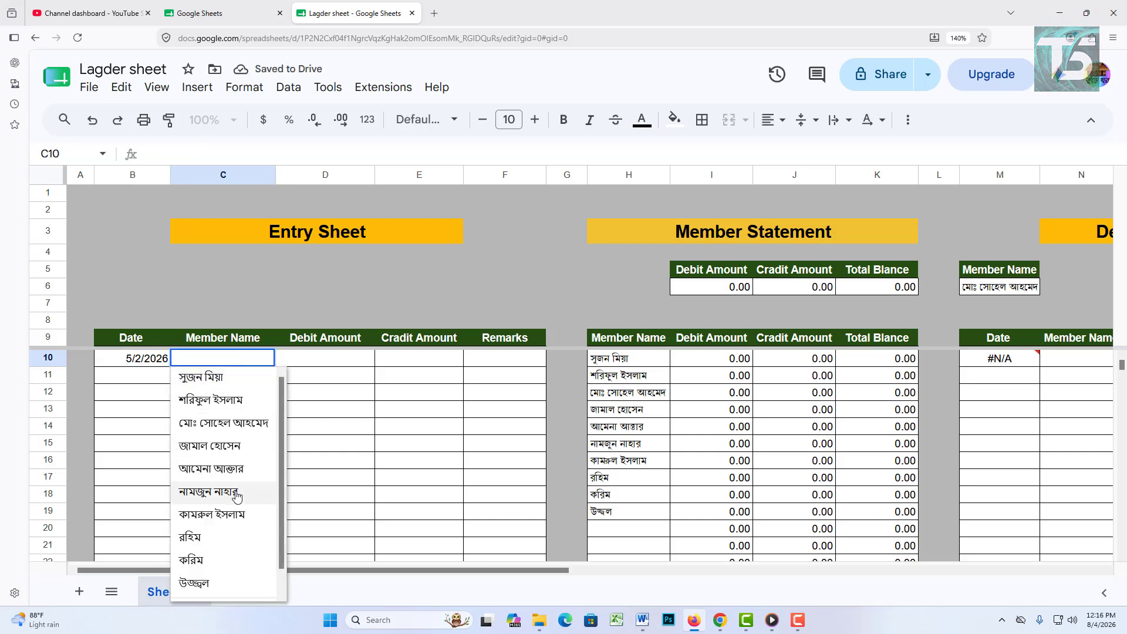
{"action": "left_click", "coordinate": [209, 385]}
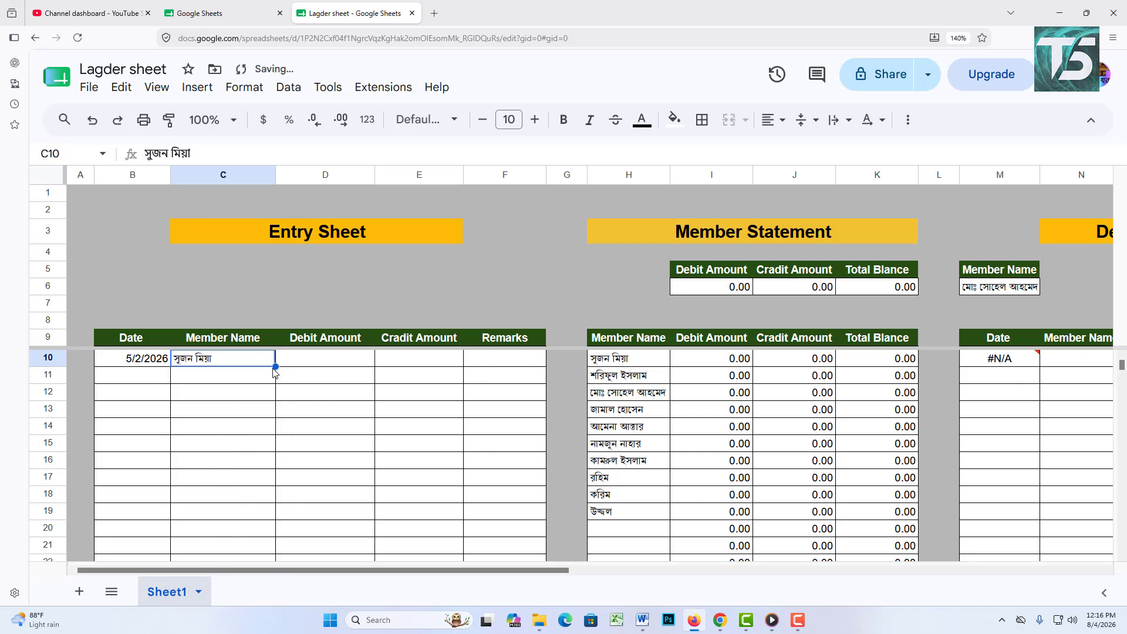
{"action": "left_click", "coordinate": [310, 367]}
{"action": "type", "text": "1"}
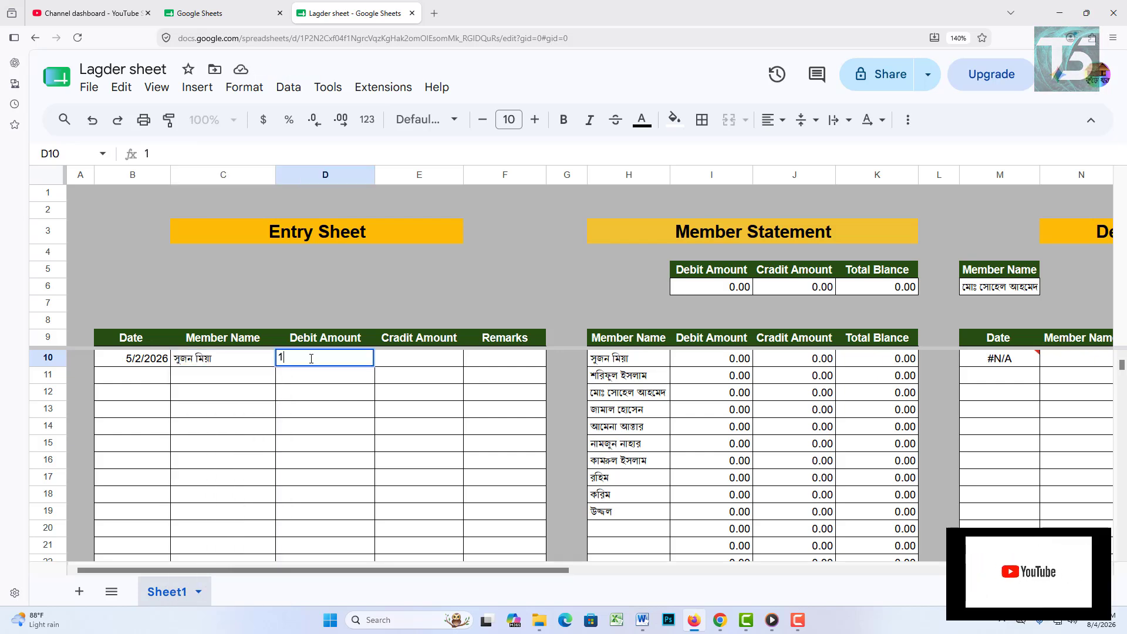
{"action": "type", "text": "00"}
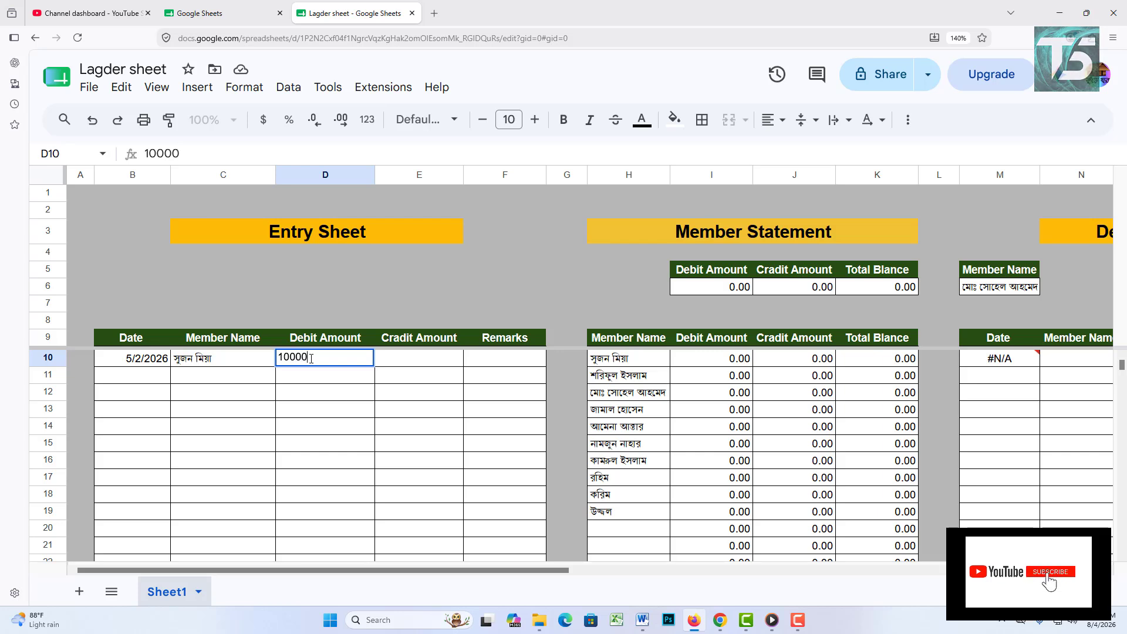
{"action": "type", "text": ",000"}
{"action": "key", "text": "Tab"}
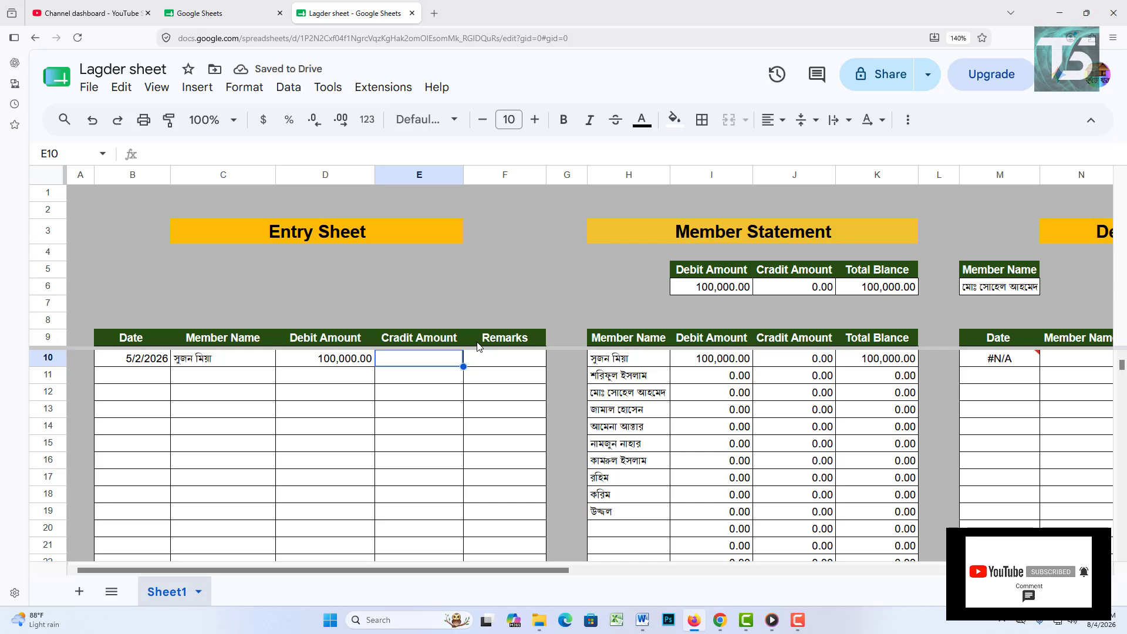
{"action": "type", "text": "50000"}
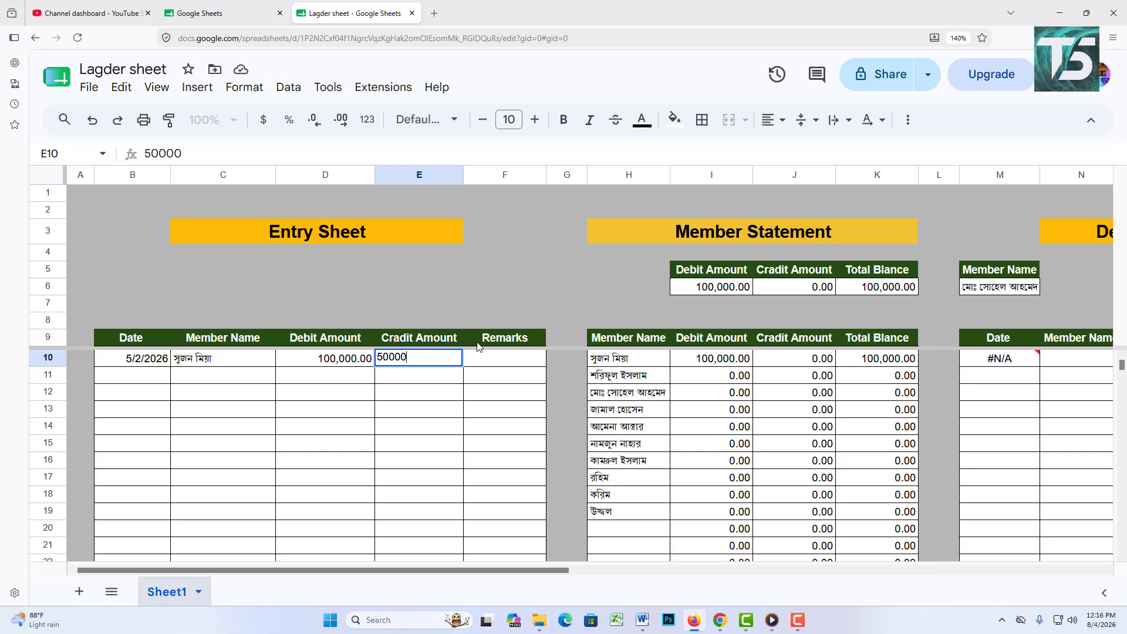
{"action": "key", "text": "Tab"}
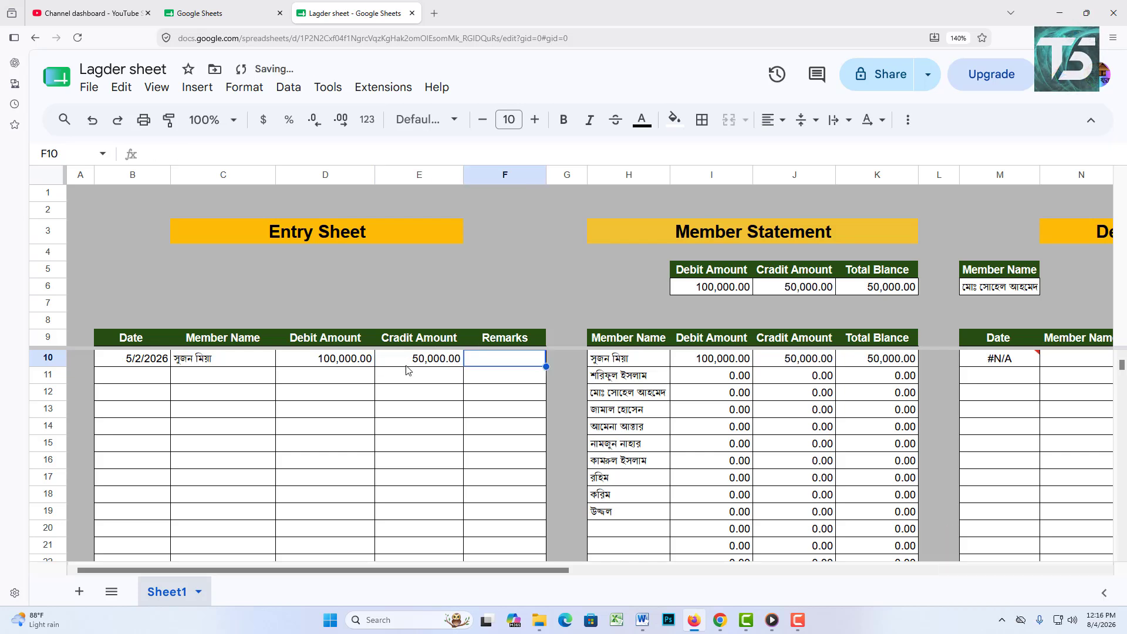
Step: Enter row 11: 5/5/2026, third member, 80,000 debit and 30,000 credit
{"action": "double_click", "coordinate": [143, 382]}
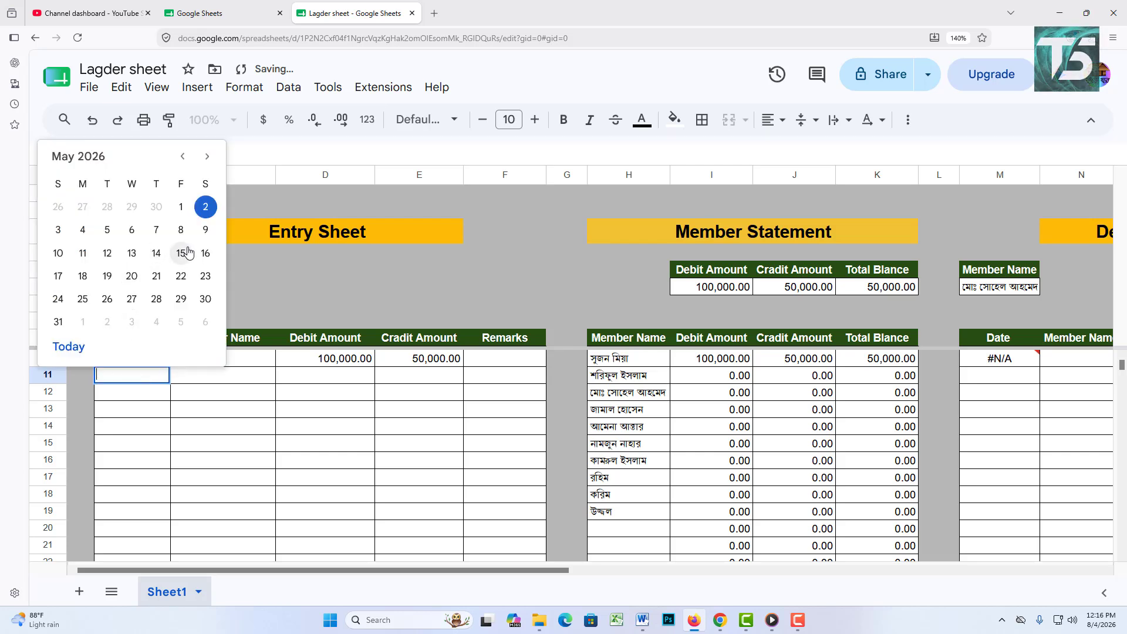
{"action": "left_click", "coordinate": [107, 229]}
{"action": "double_click", "coordinate": [231, 375]}
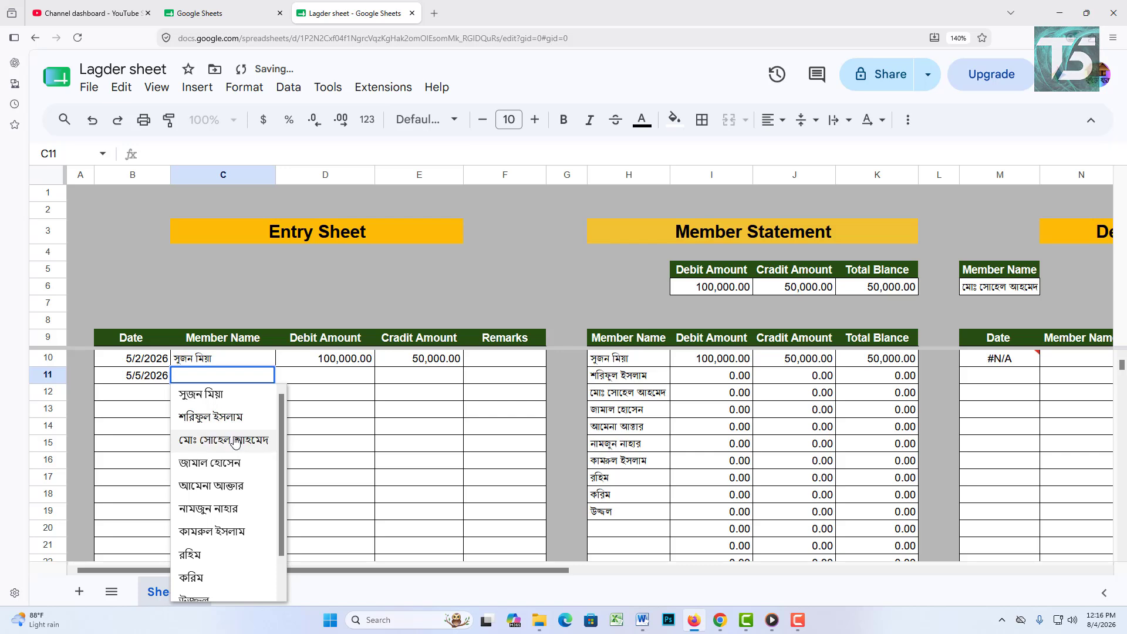
{"action": "left_click", "coordinate": [235, 440]}
{"action": "left_click", "coordinate": [324, 382]}
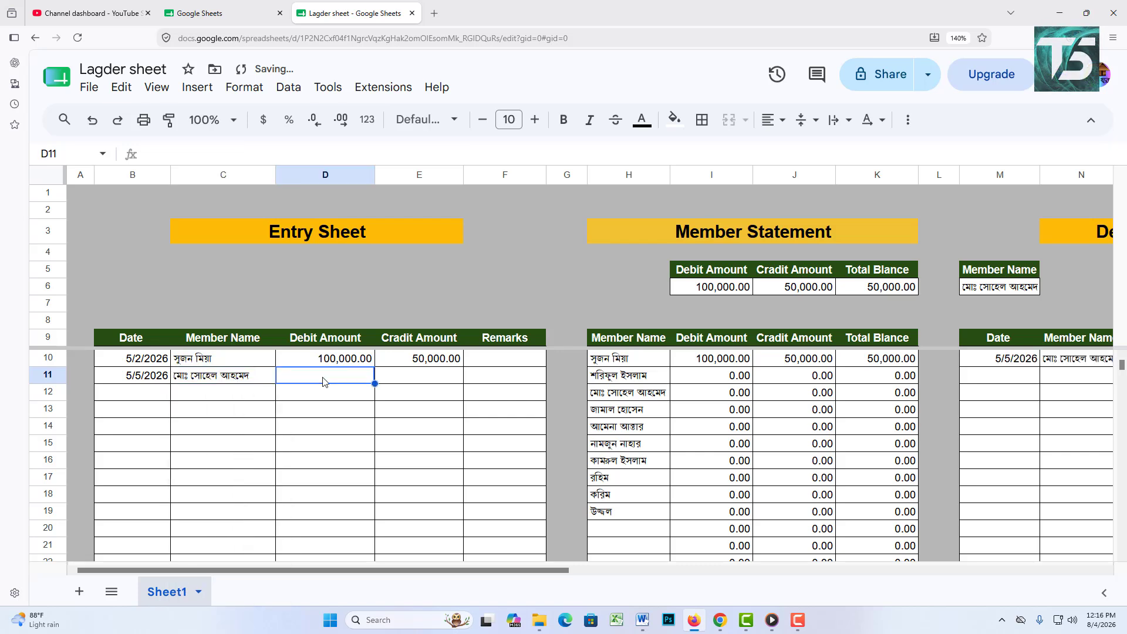
{"action": "type", "text": "80000"}
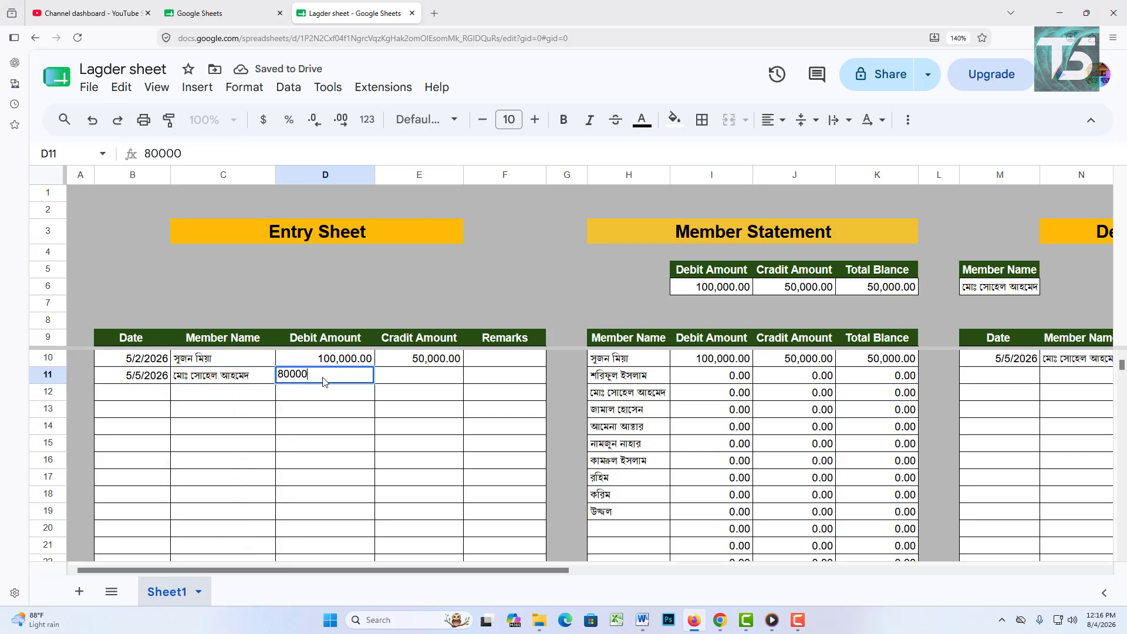
{"action": "key", "text": "Tab"}
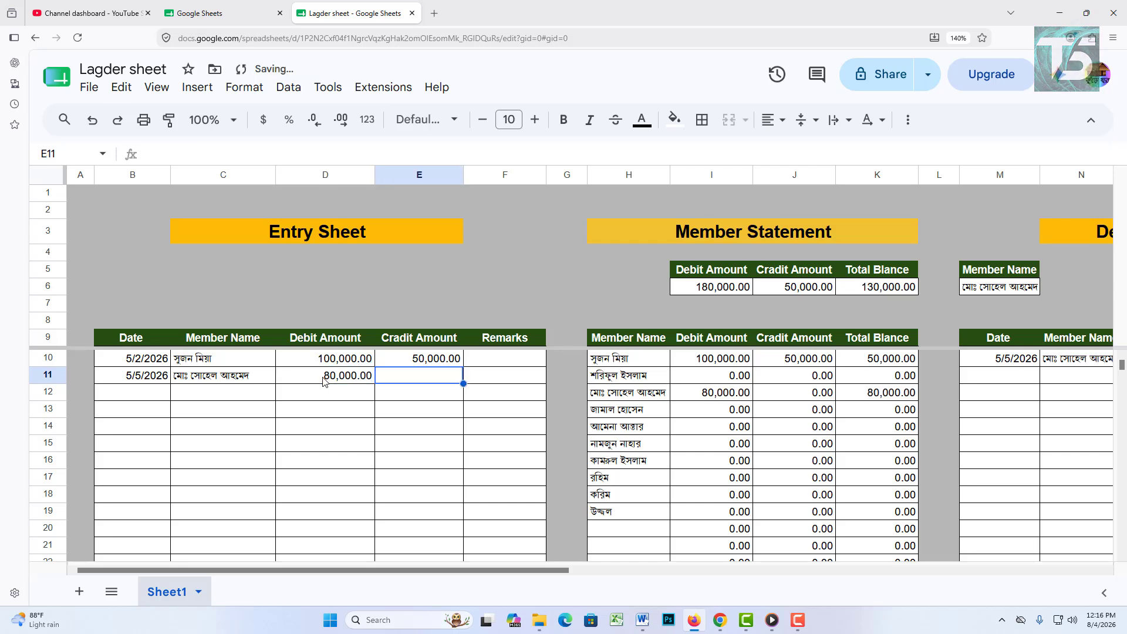
{"action": "type", "text": "30000"}
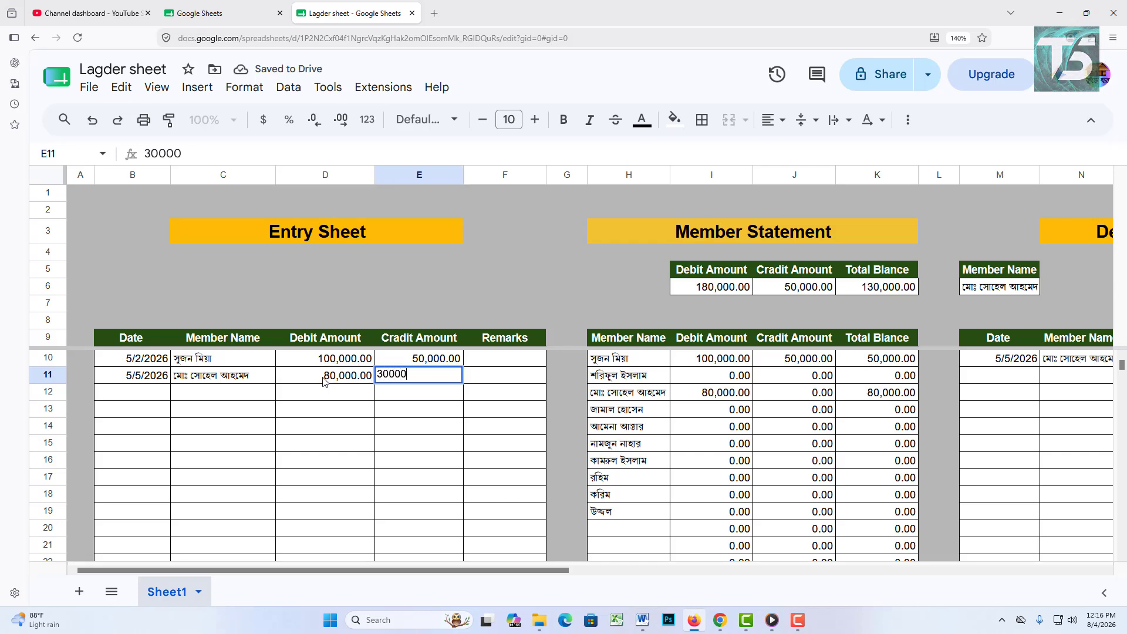
Step: Enter row 12: 5/7/2026, fourth member, 50,000 debit and 20,000 credit
{"action": "left_click", "coordinate": [140, 400]}
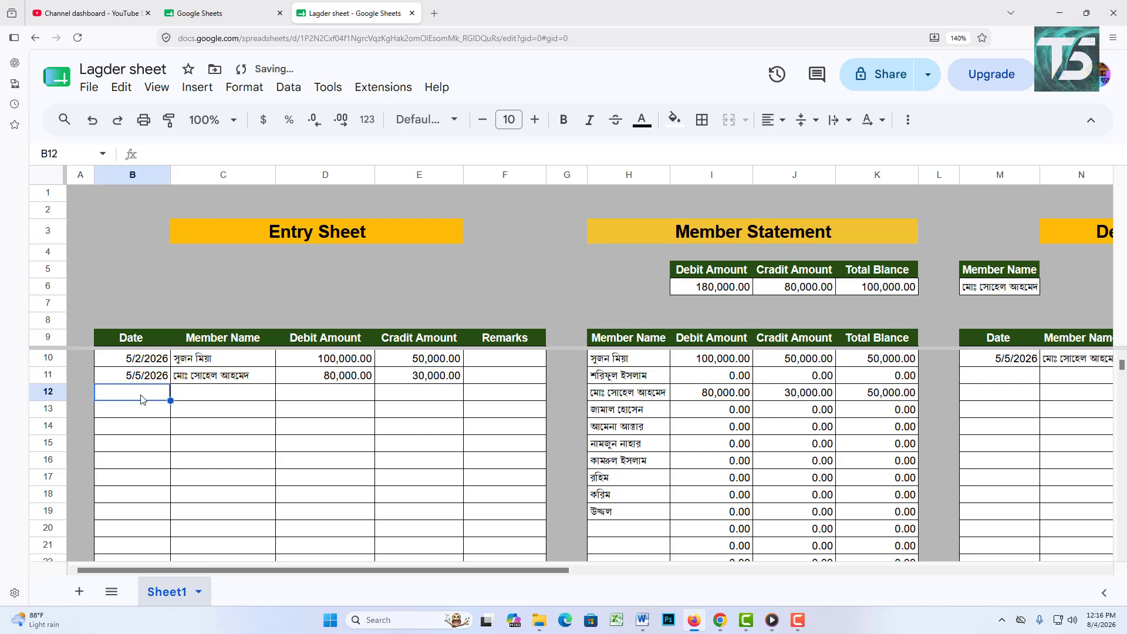
{"action": "double_click", "coordinate": [141, 399]}
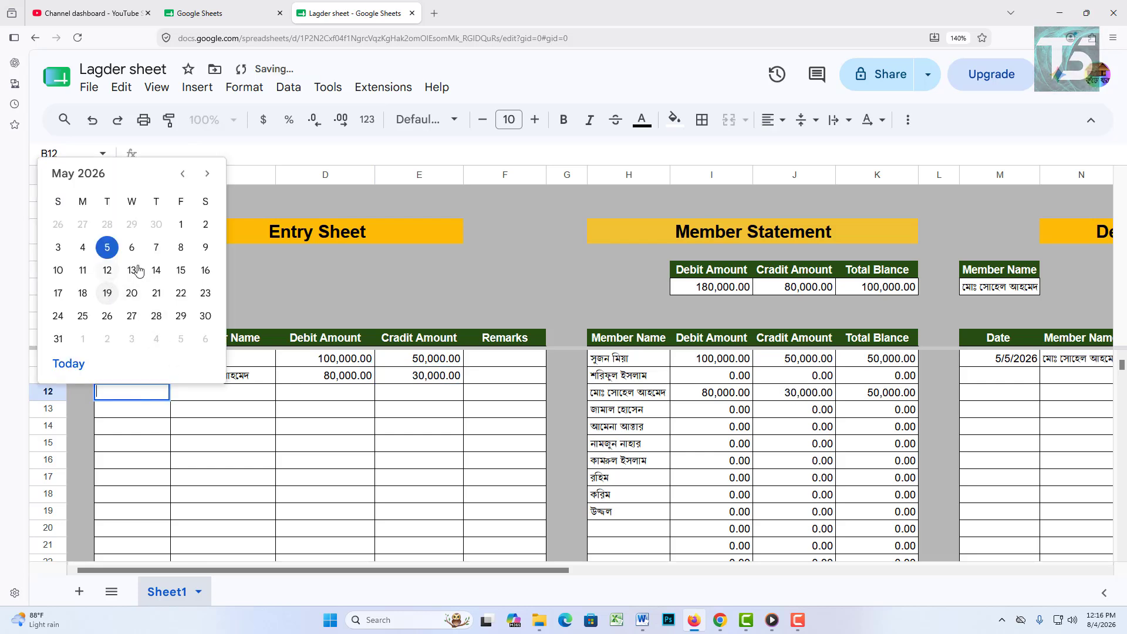
{"action": "left_click", "coordinate": [157, 247]}
{"action": "left_click", "coordinate": [233, 398]}
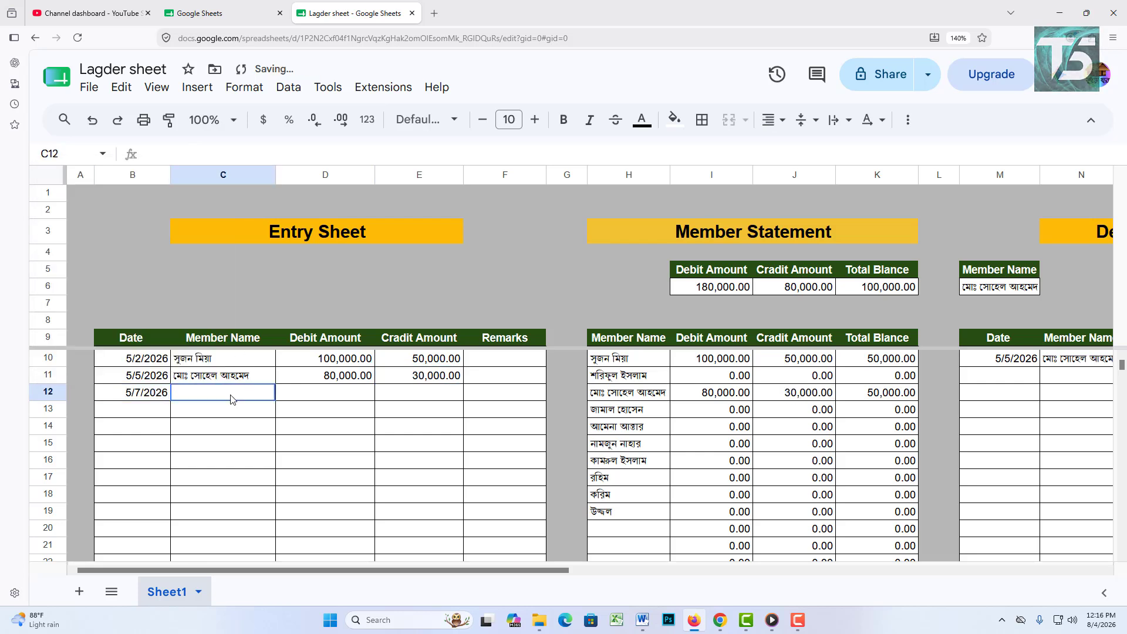
{"action": "left_click", "coordinate": [232, 400]}
{"action": "left_click", "coordinate": [238, 480]}
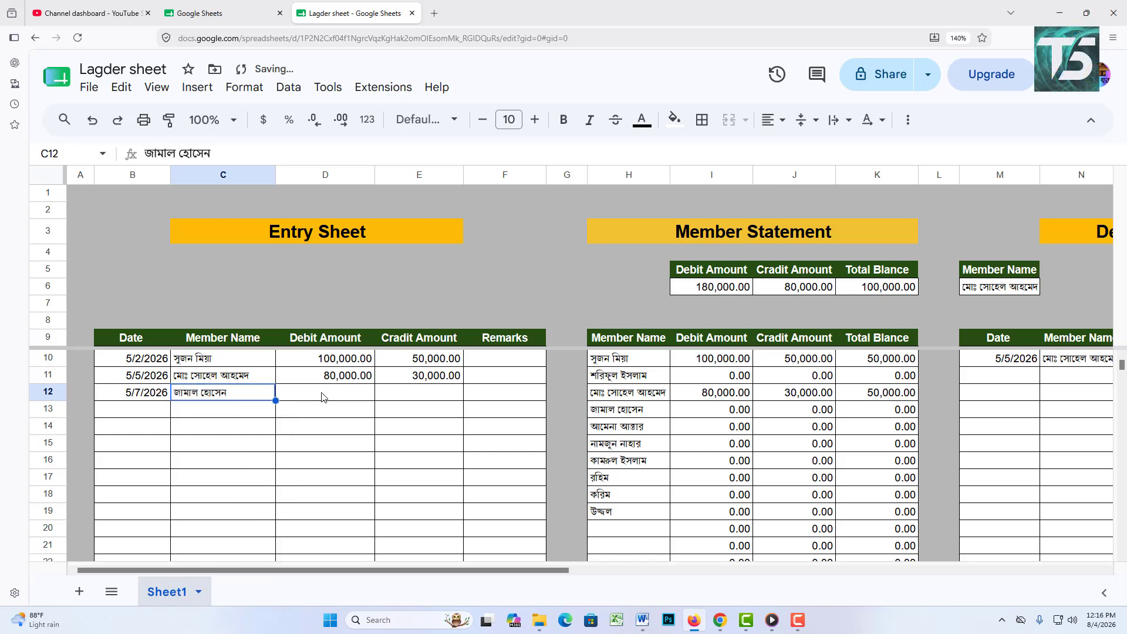
{"action": "left_click", "coordinate": [335, 396]}
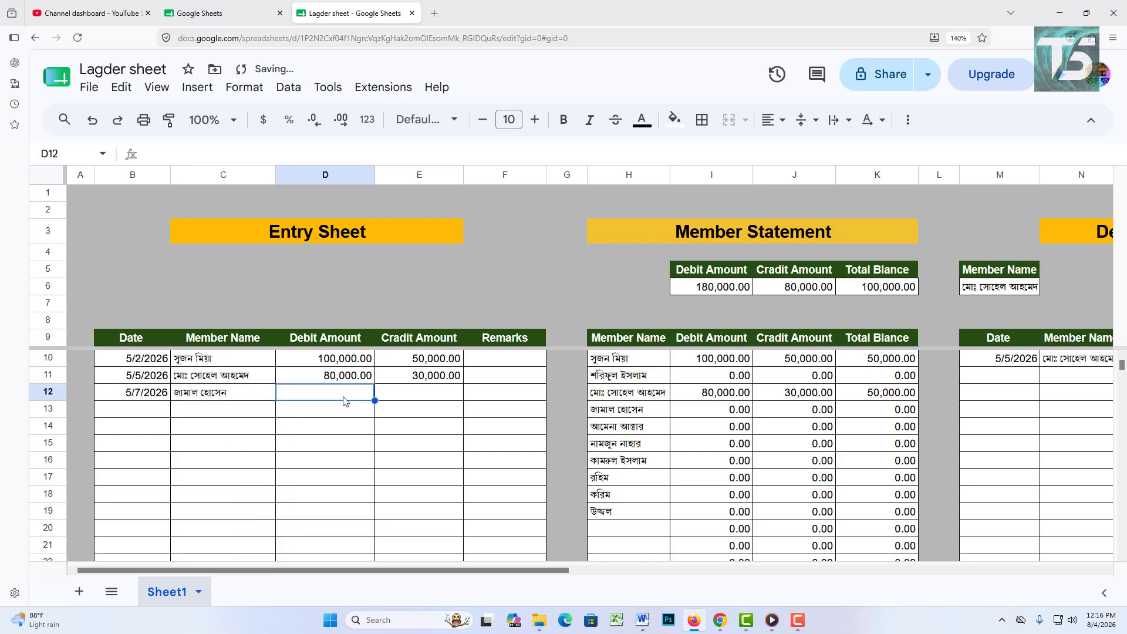
{"action": "type", "text": "50000"}
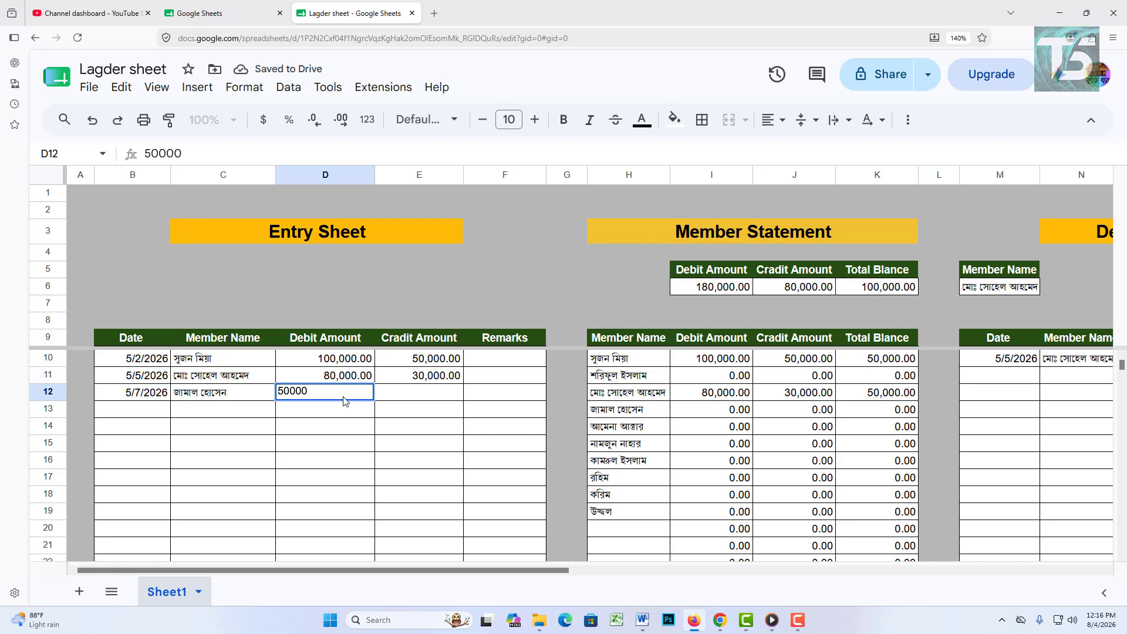
{"action": "key", "text": "Tab"}
{"action": "type", "text": "20000"}
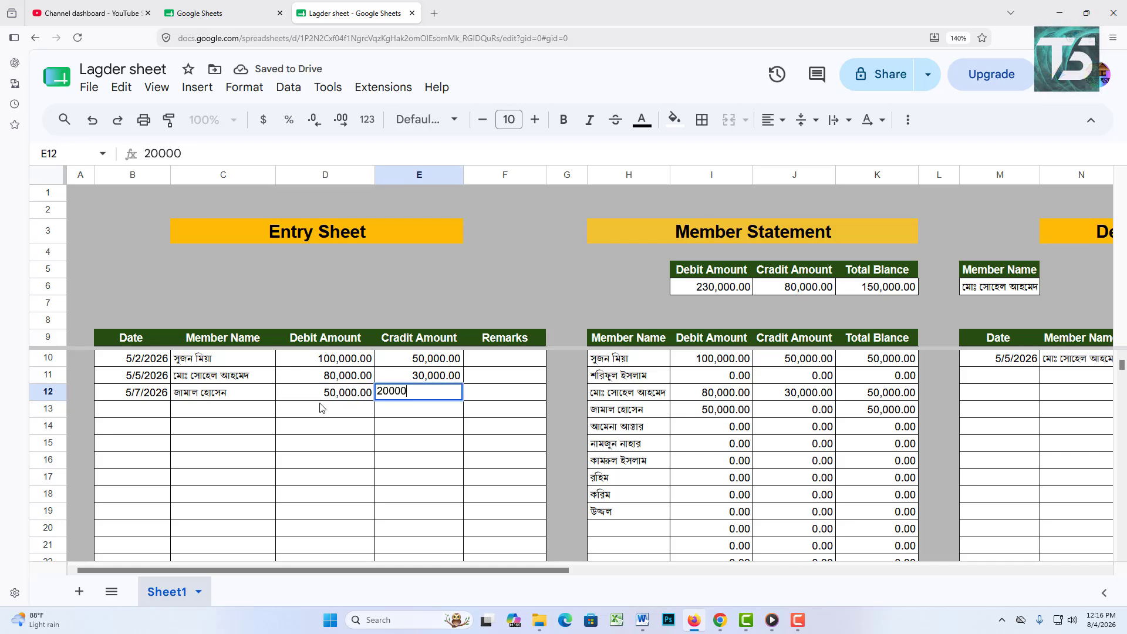
Step: Enter row 13: 5/13/2026, first member, 50,000 debit
{"action": "left_click", "coordinate": [155, 412]}
{"action": "double_click", "coordinate": [153, 414]}
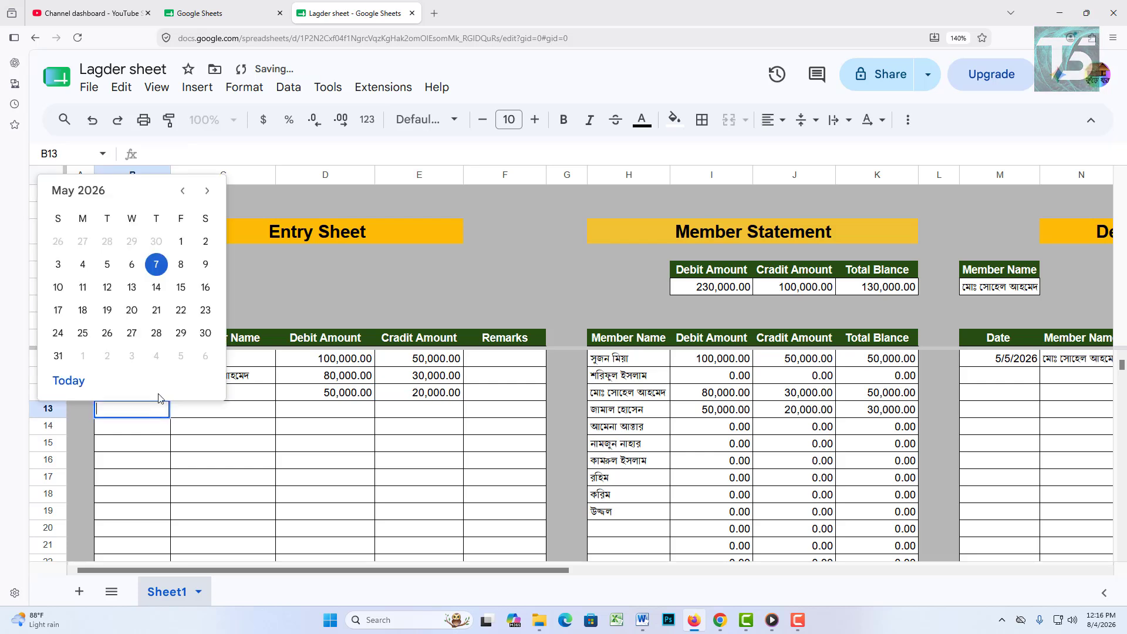
{"action": "left_click", "coordinate": [133, 288]}
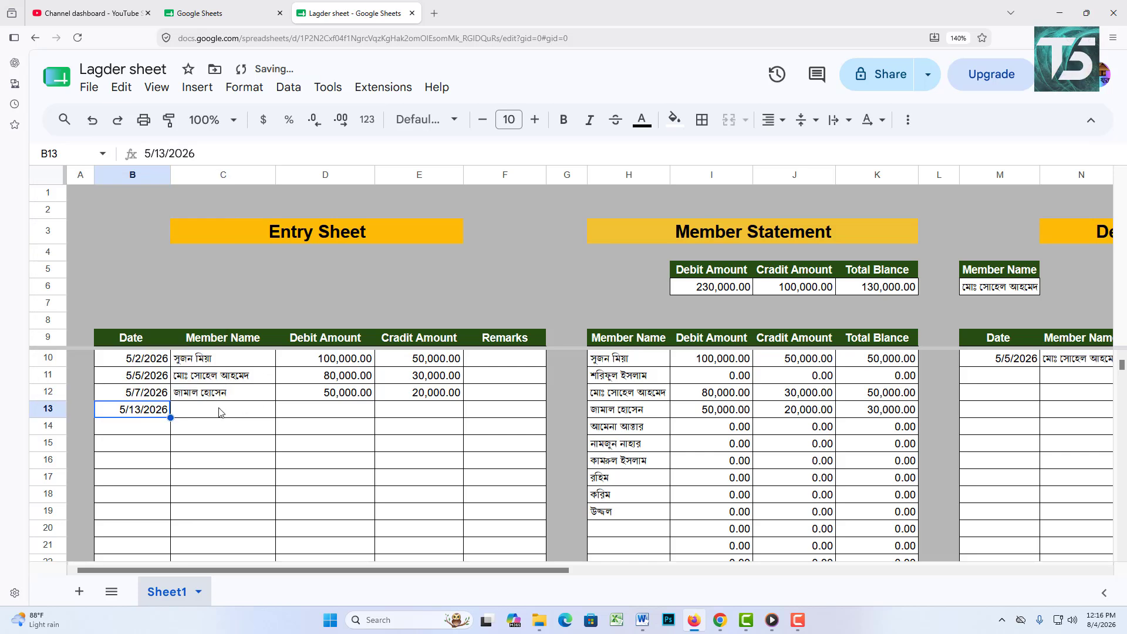
{"action": "double_click", "coordinate": [216, 416]}
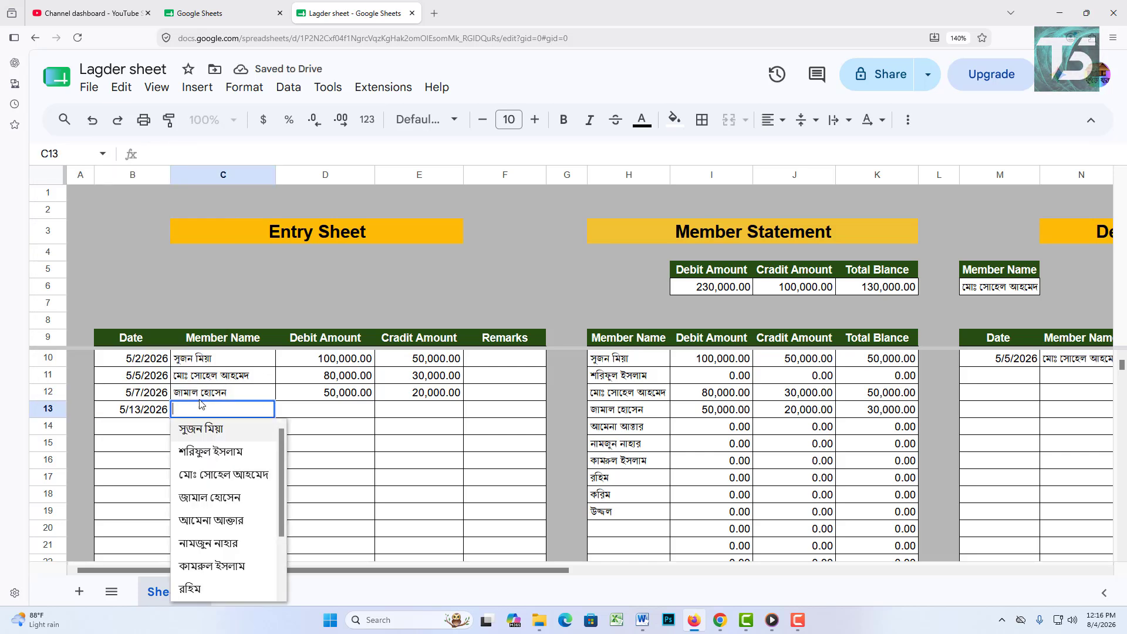
{"action": "left_click", "coordinate": [192, 429]}
{"action": "left_click", "coordinate": [304, 416]}
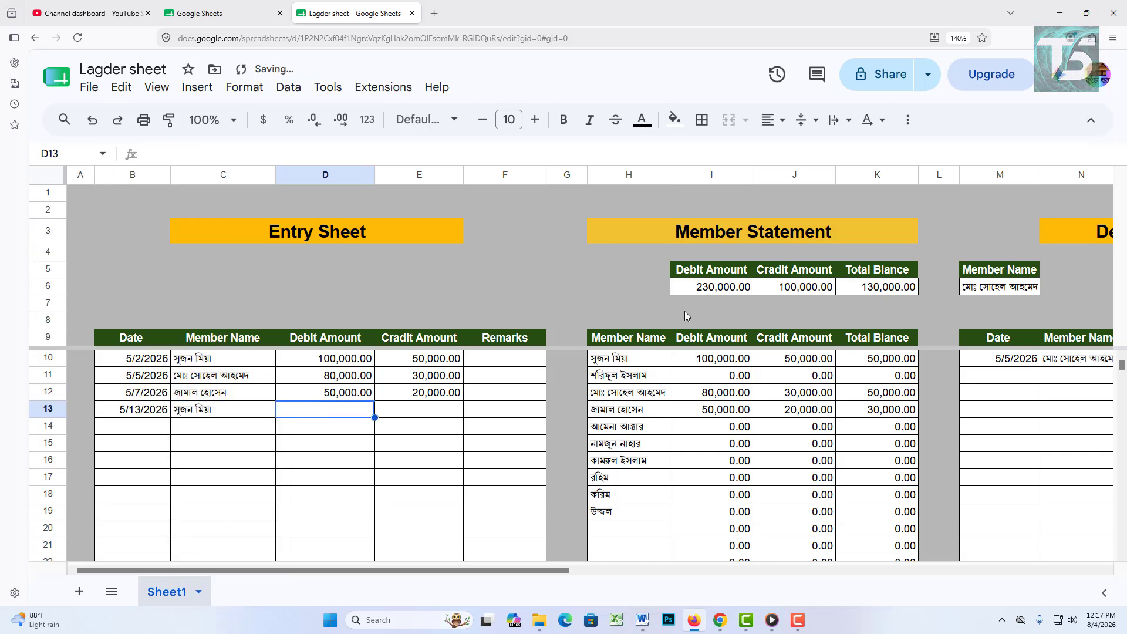
{"action": "type", "text": "500"}
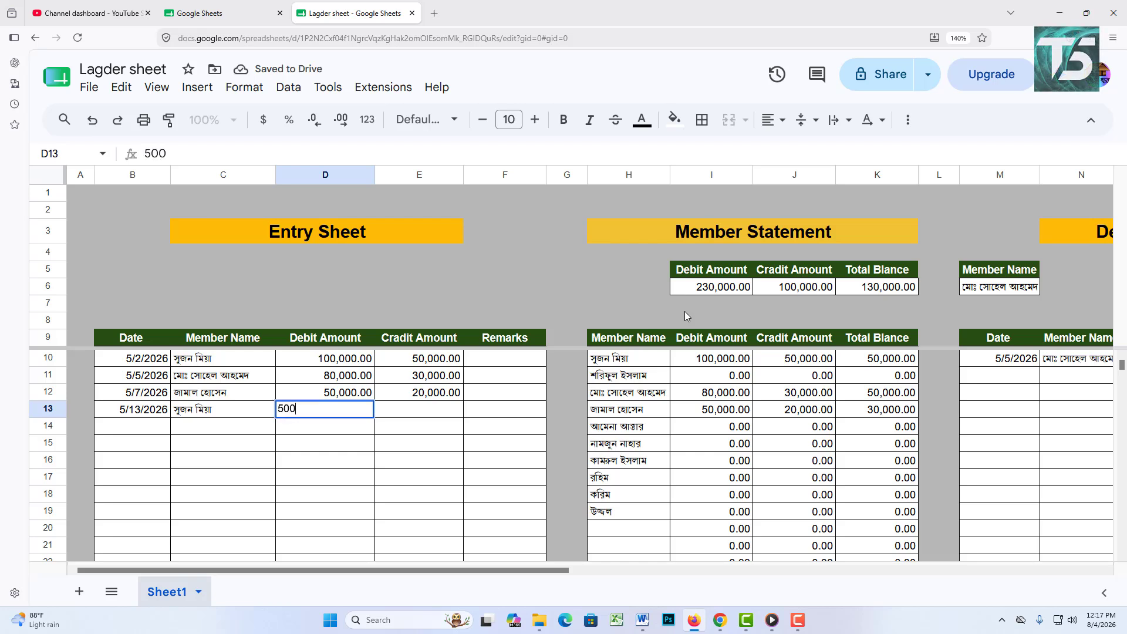
{"action": "type", "text": "00"}
{"action": "key", "text": "Tab"}
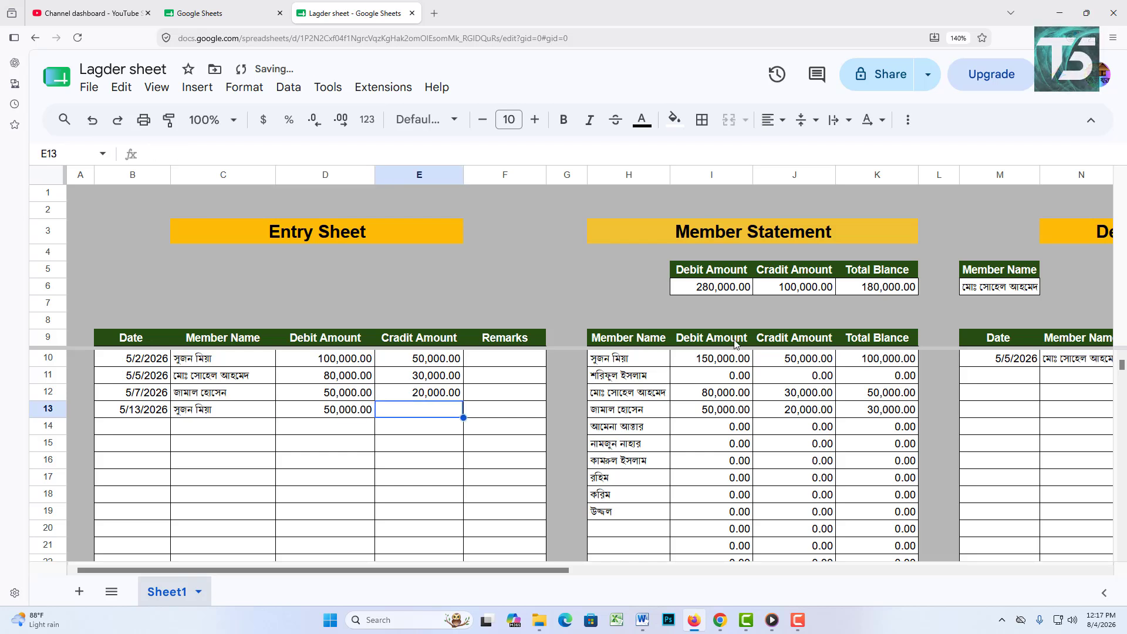
Step: Enter row 14: 5/19/2026, first member, 80,000 debit and 50,000 credit
{"action": "left_click", "coordinate": [141, 431]}
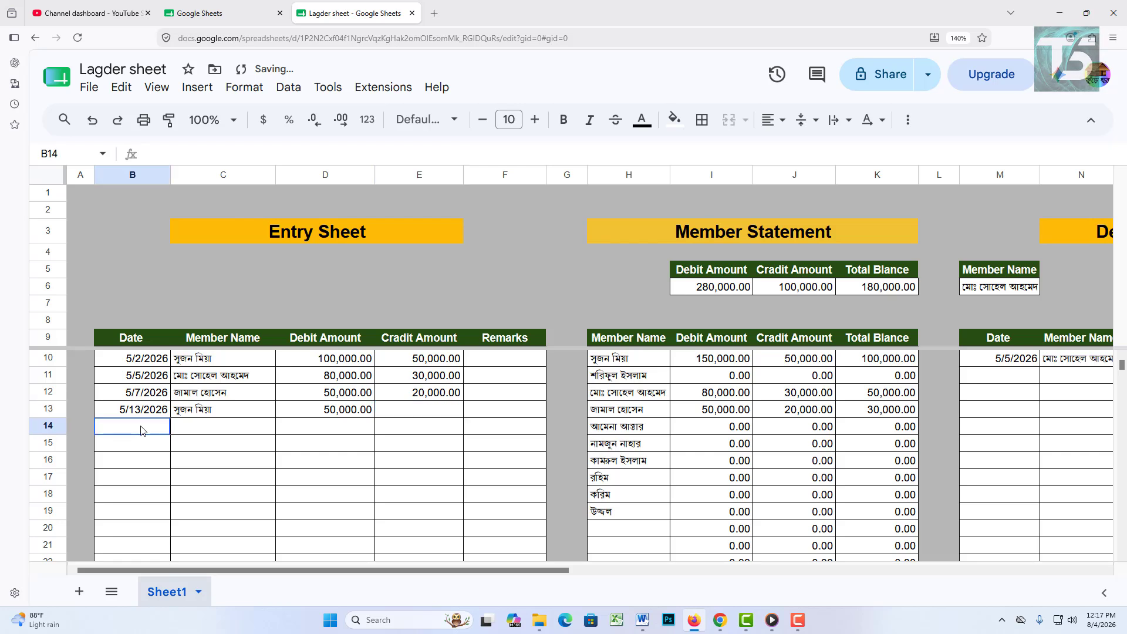
{"action": "double_click", "coordinate": [141, 431]}
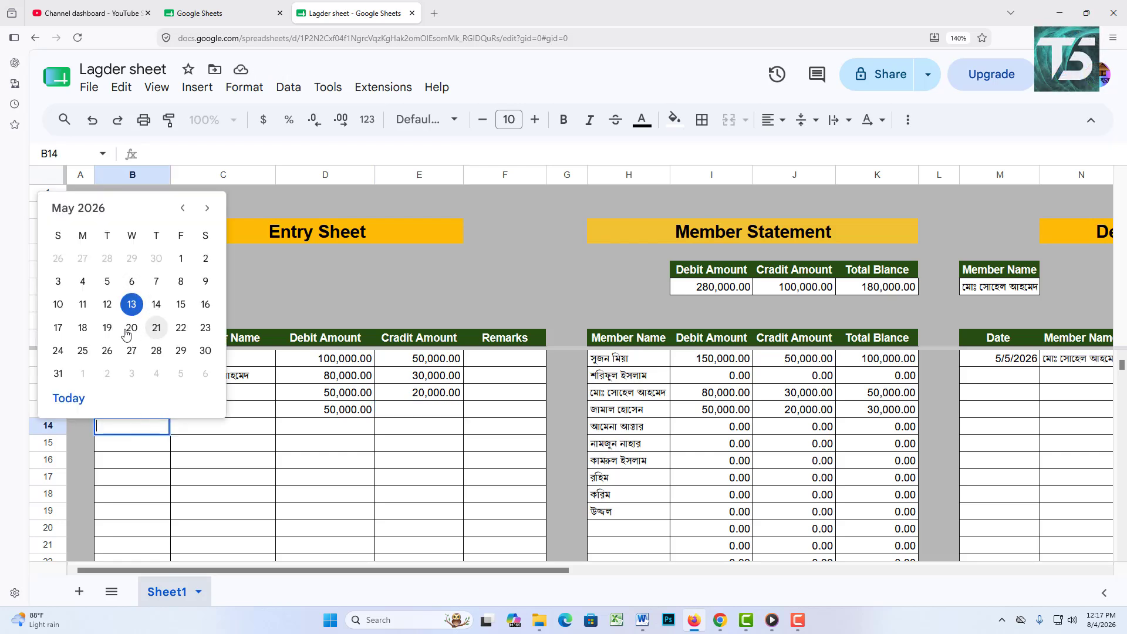
{"action": "left_click", "coordinate": [107, 328]}
{"action": "left_click", "coordinate": [209, 419]}
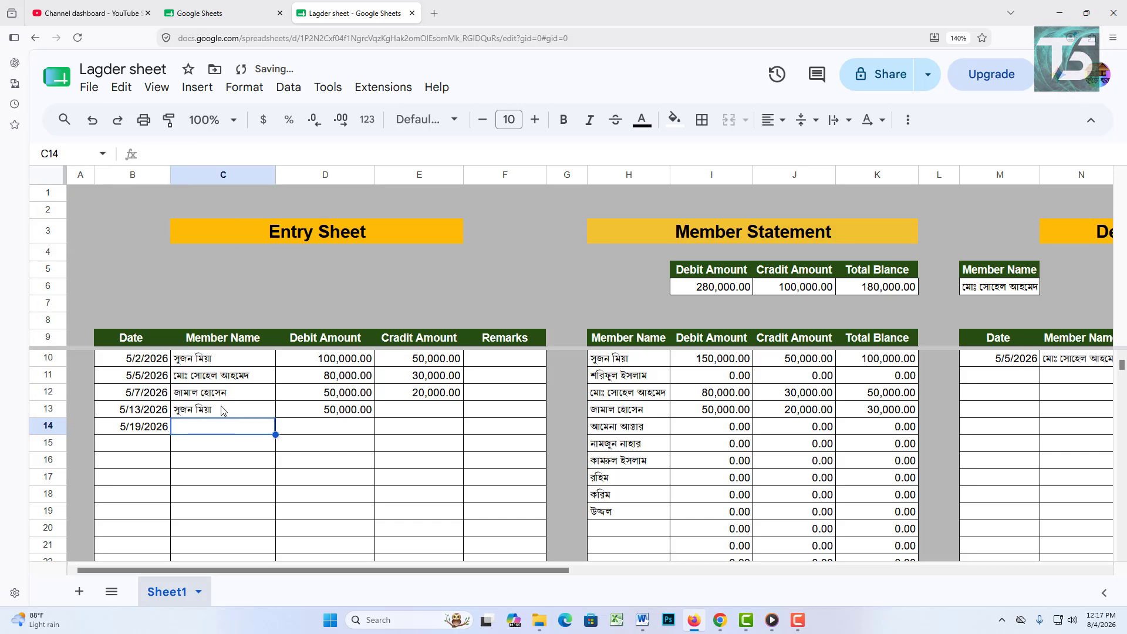
{"action": "double_click", "coordinate": [222, 428]}
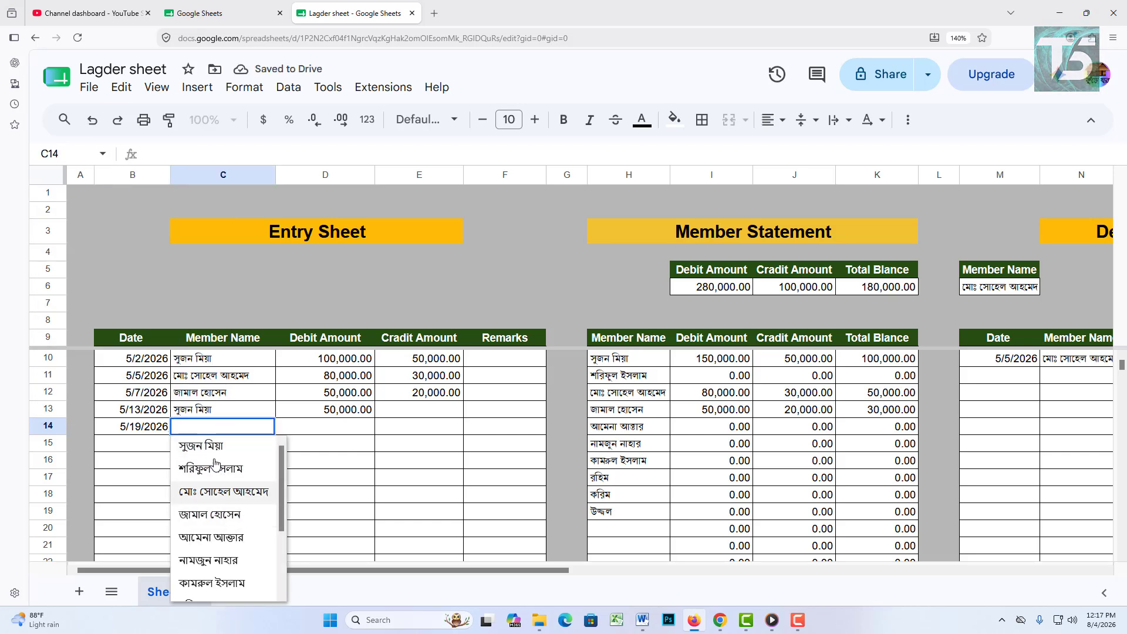
{"action": "left_click", "coordinate": [219, 450]}
{"action": "left_click", "coordinate": [360, 431]}
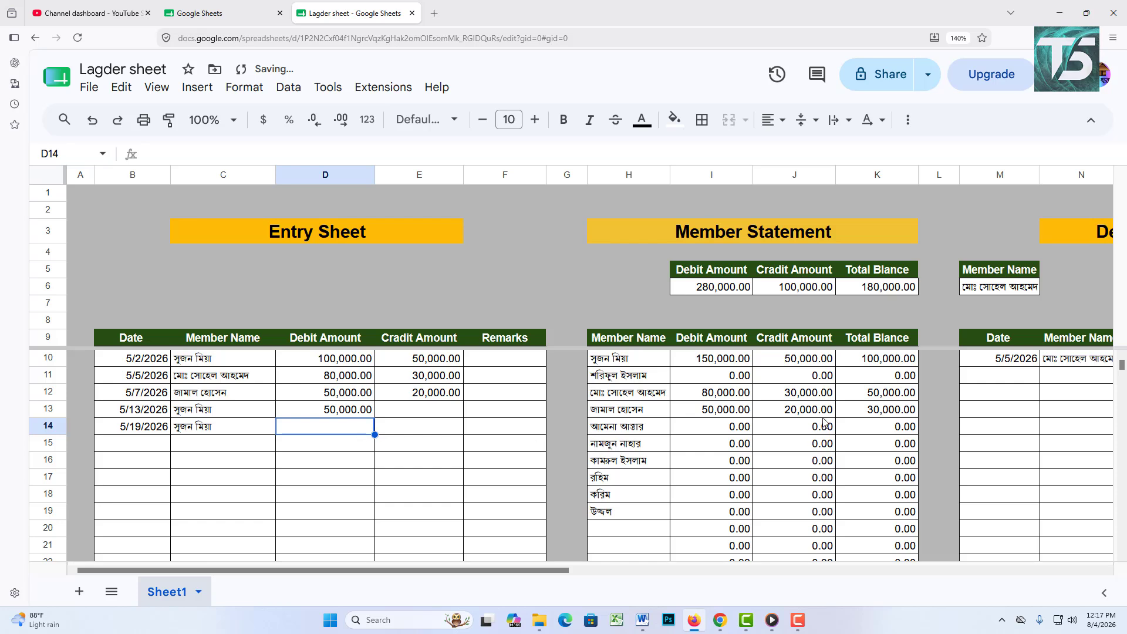
{"action": "type", "text": "80000"}
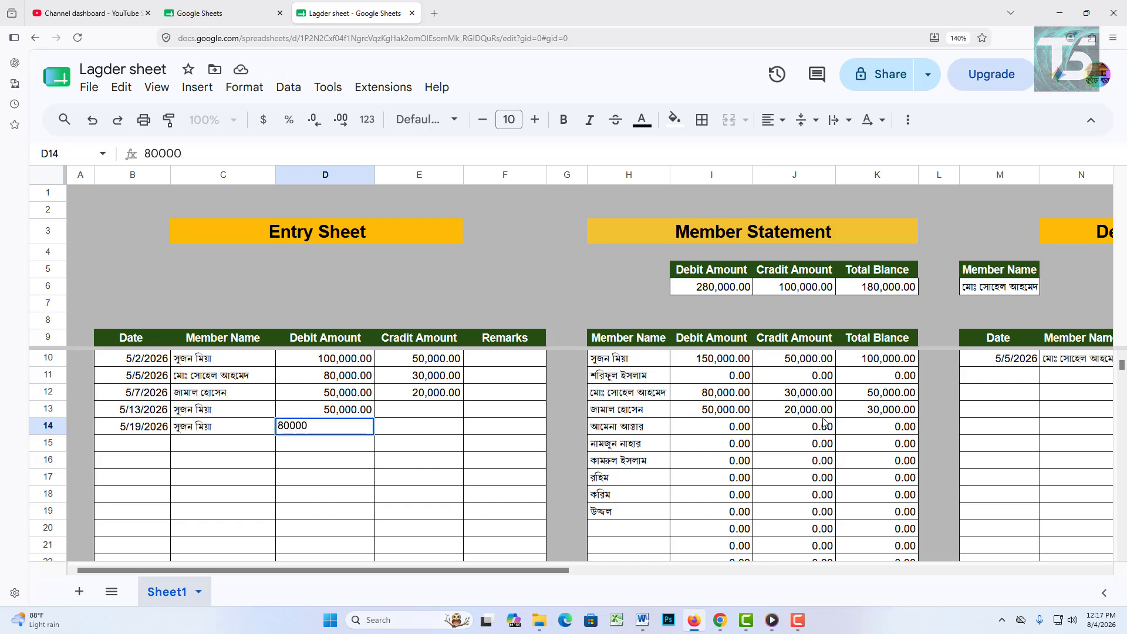
{"action": "key", "text": "Tab"}
{"action": "type", "text": "5000"}
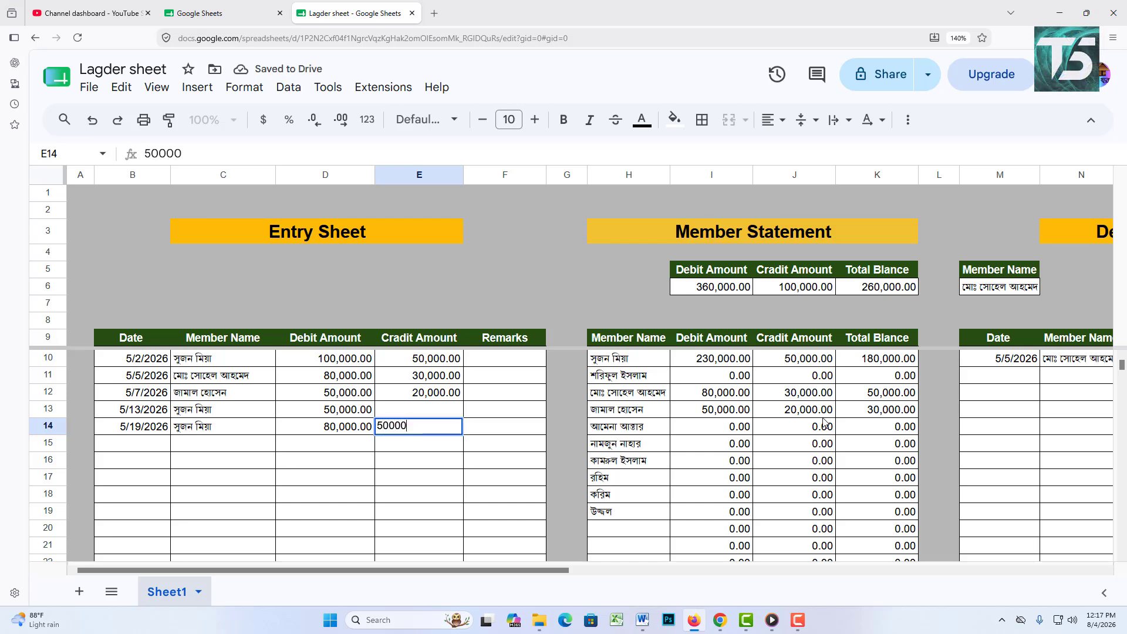
{"action": "left_click", "coordinate": [388, 513]}
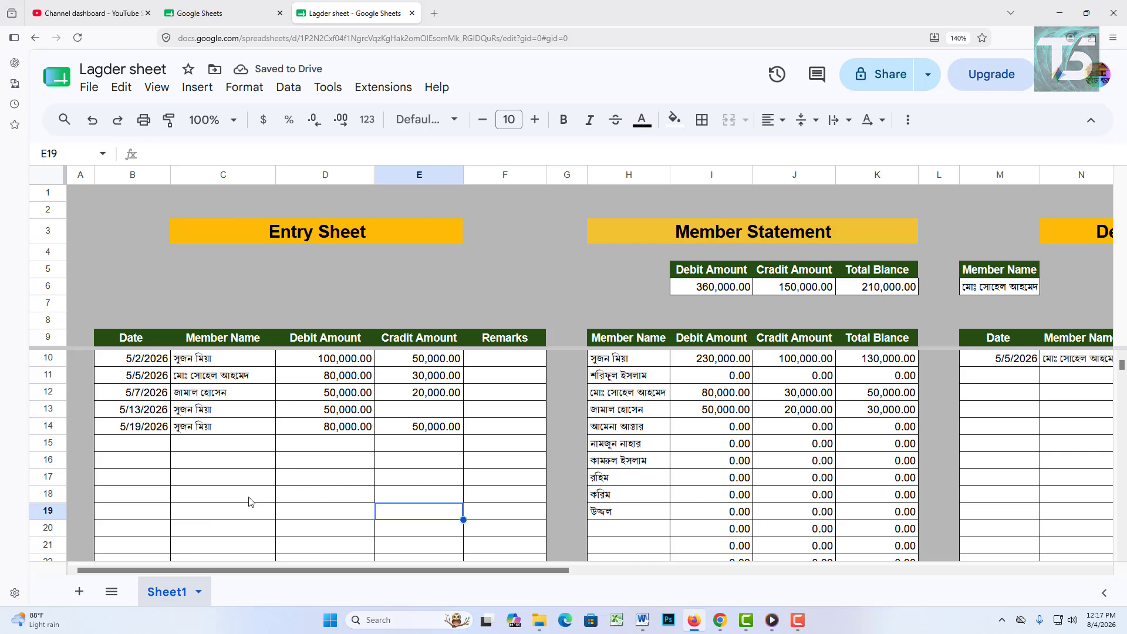
Step: Enter row 15: 5/21/2026, fourth member, 30,000 debit and 10,000 credit
{"action": "double_click", "coordinate": [144, 444]}
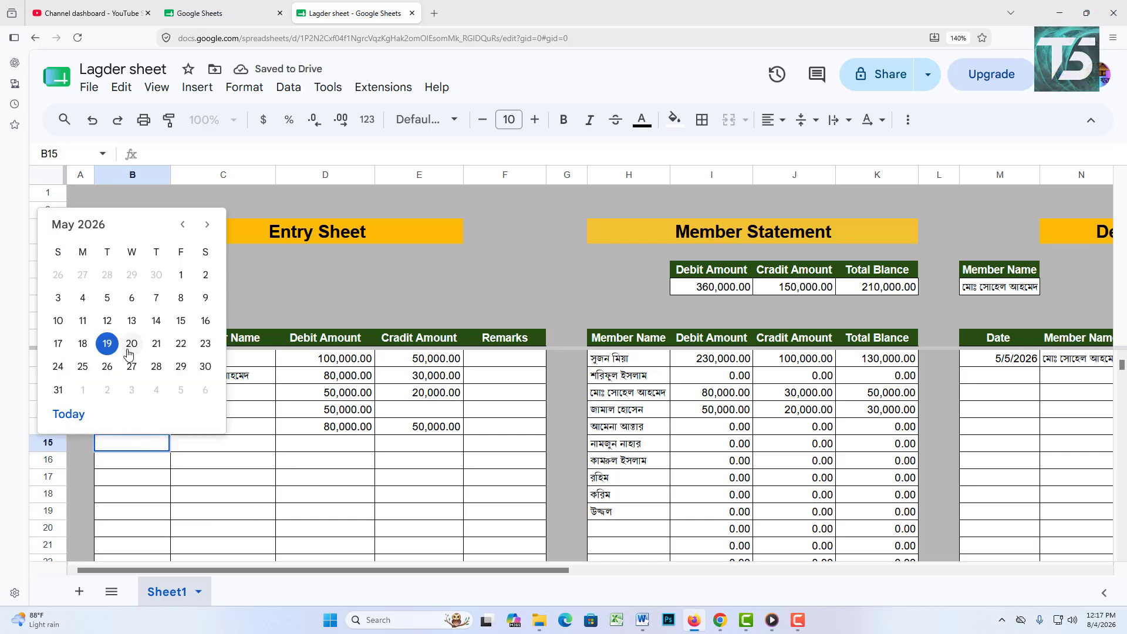
{"action": "left_click", "coordinate": [156, 346]}
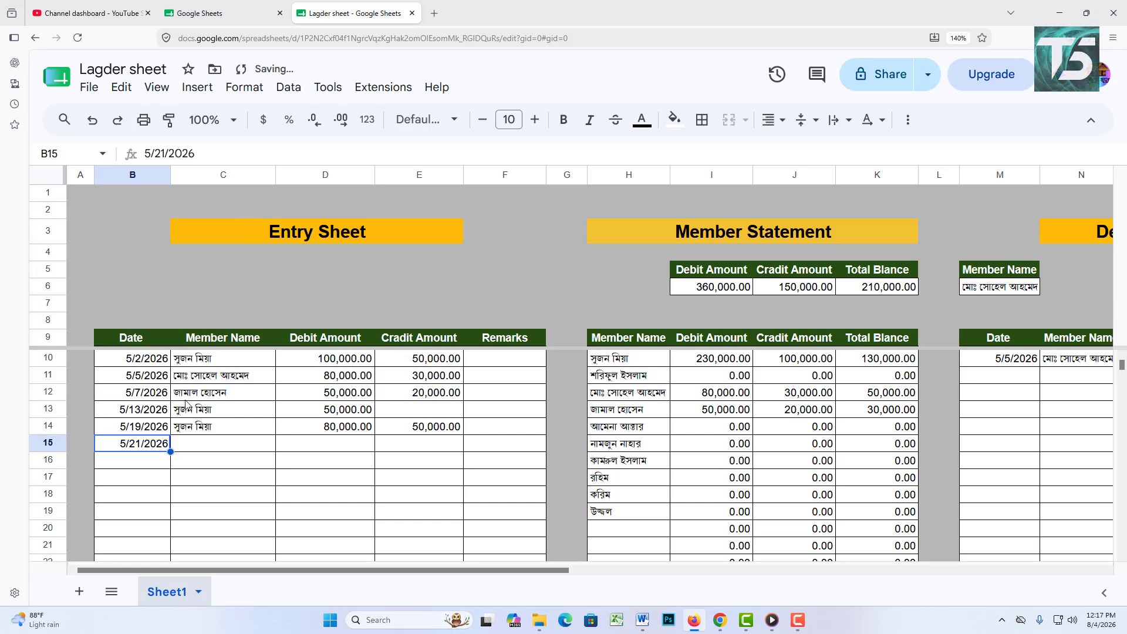
{"action": "double_click", "coordinate": [215, 449]}
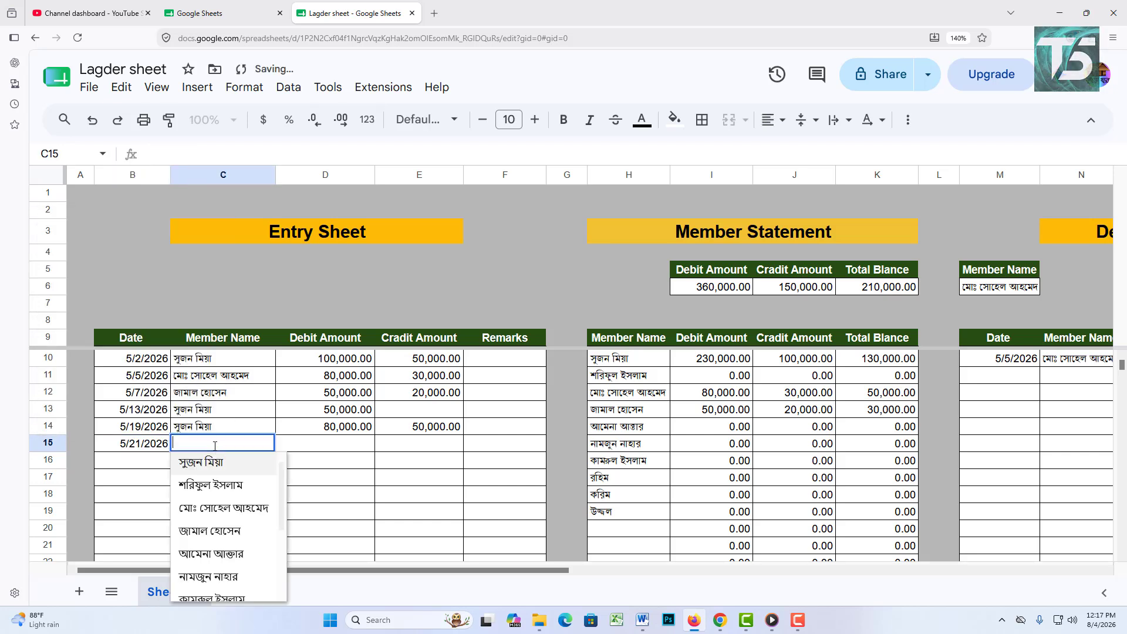
{"action": "left_click", "coordinate": [215, 539]}
{"action": "double_click", "coordinate": [332, 447]}
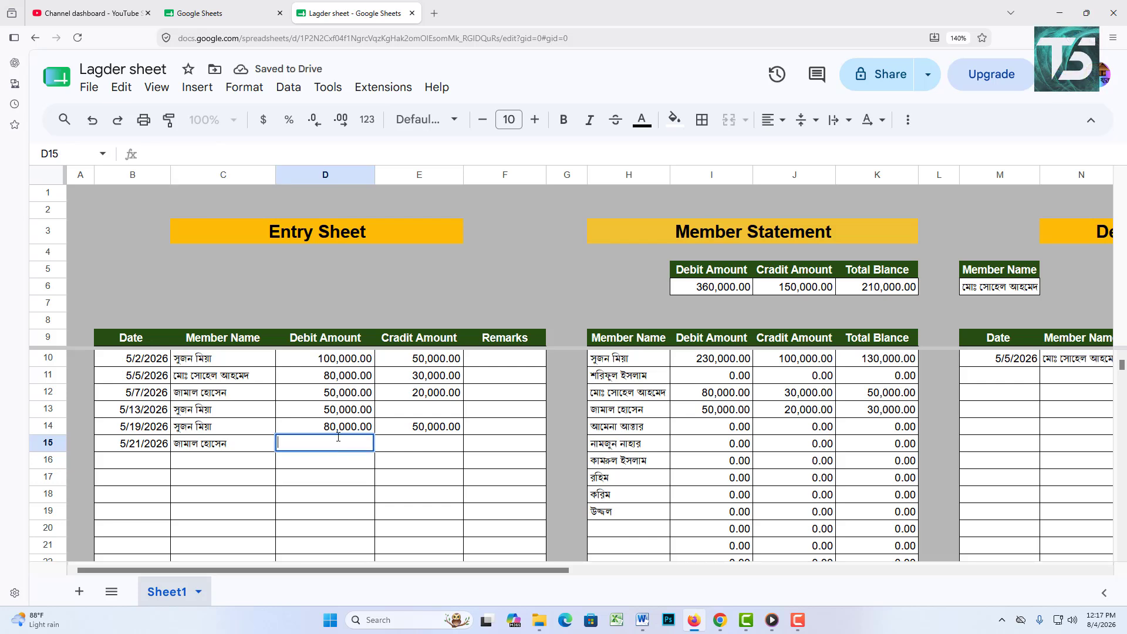
{"action": "type", "text": "30,000"}
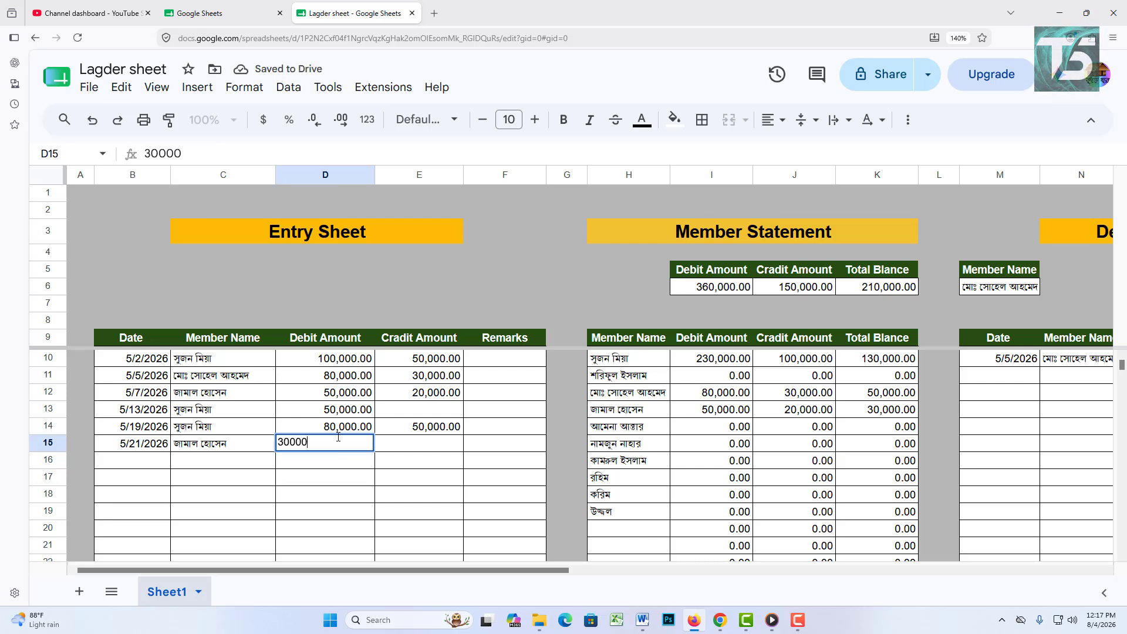
{"action": "key", "text": "Tab"}
{"action": "type", "text": "10000"}
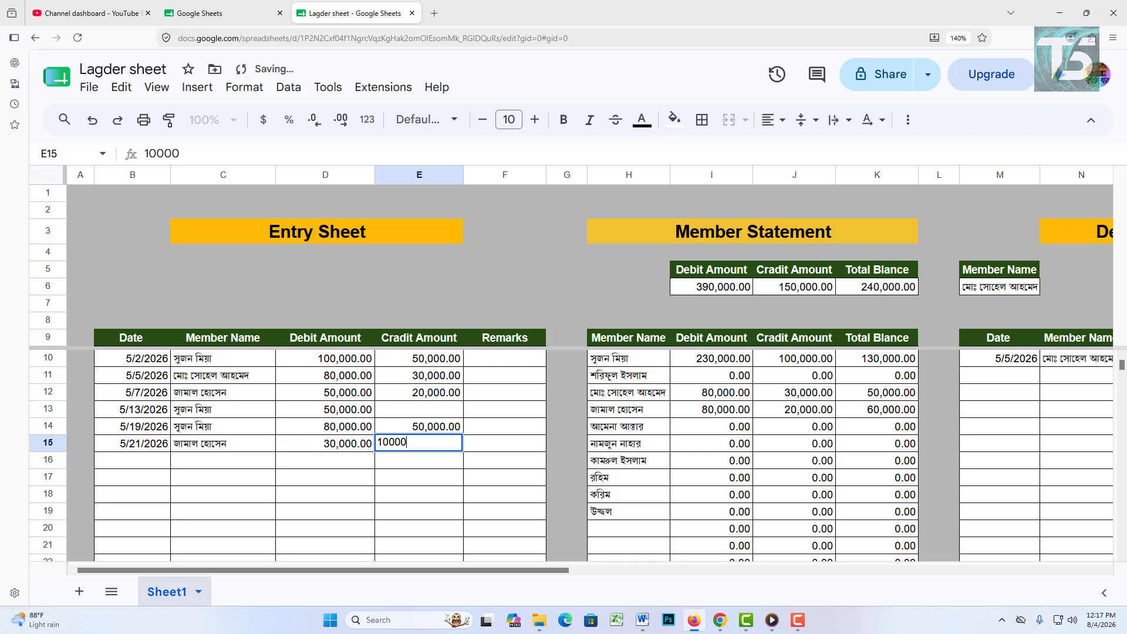
{"action": "left_click", "coordinate": [367, 514]}
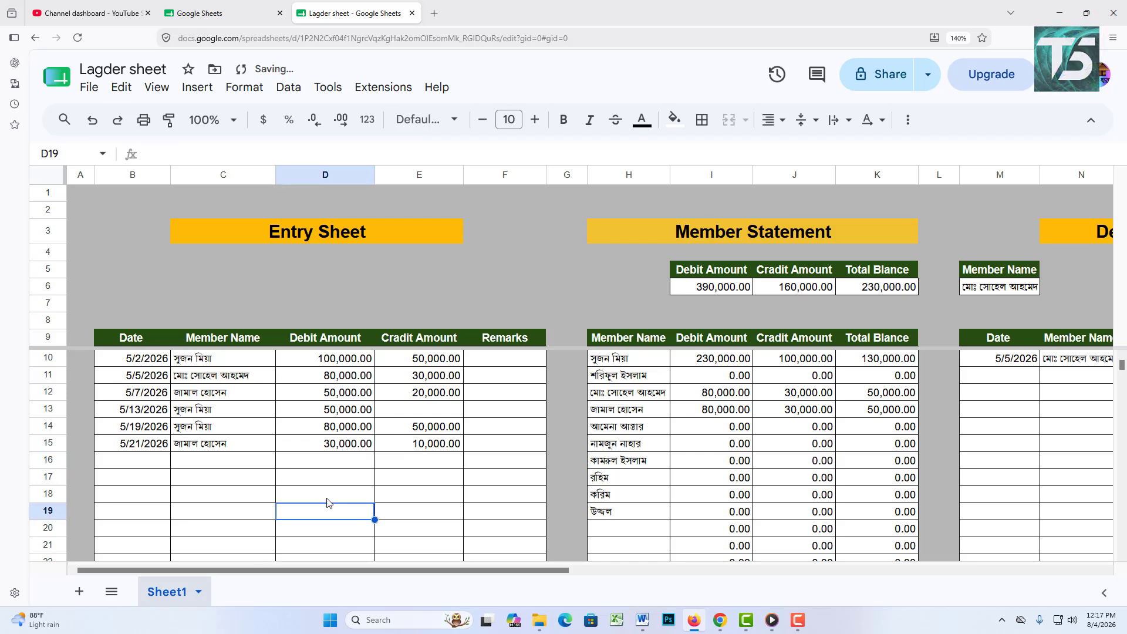
Step: Enter row 16: 5/25/2026, third member, 50,000 debit and 20,000 credit
{"action": "double_click", "coordinate": [144, 464]}
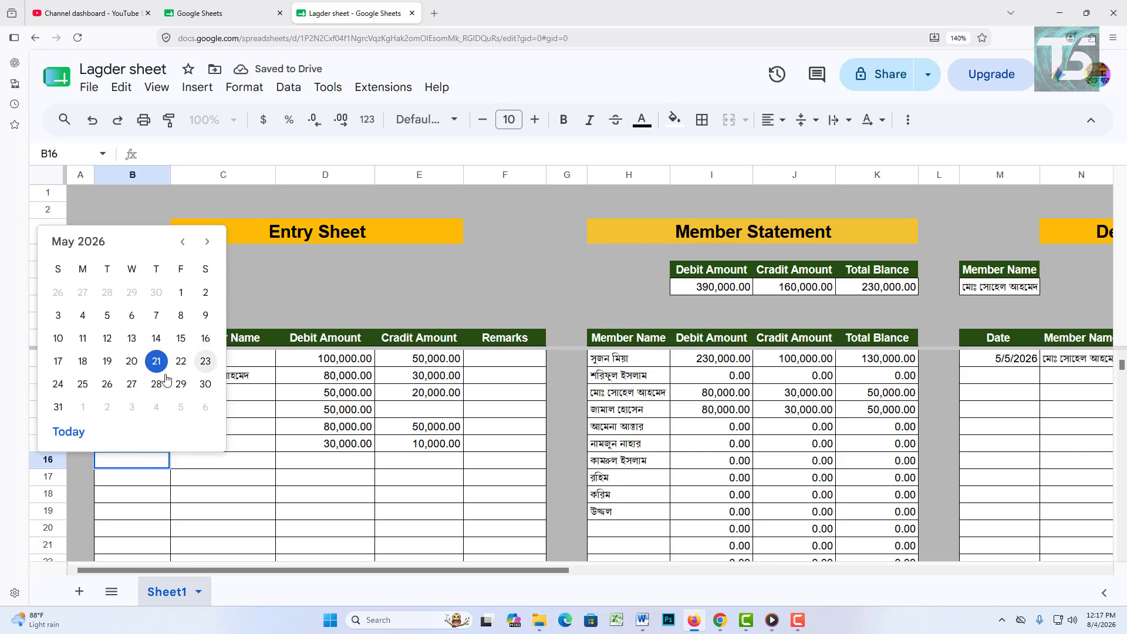
{"action": "left_click", "coordinate": [83, 384]}
{"action": "double_click", "coordinate": [249, 461]}
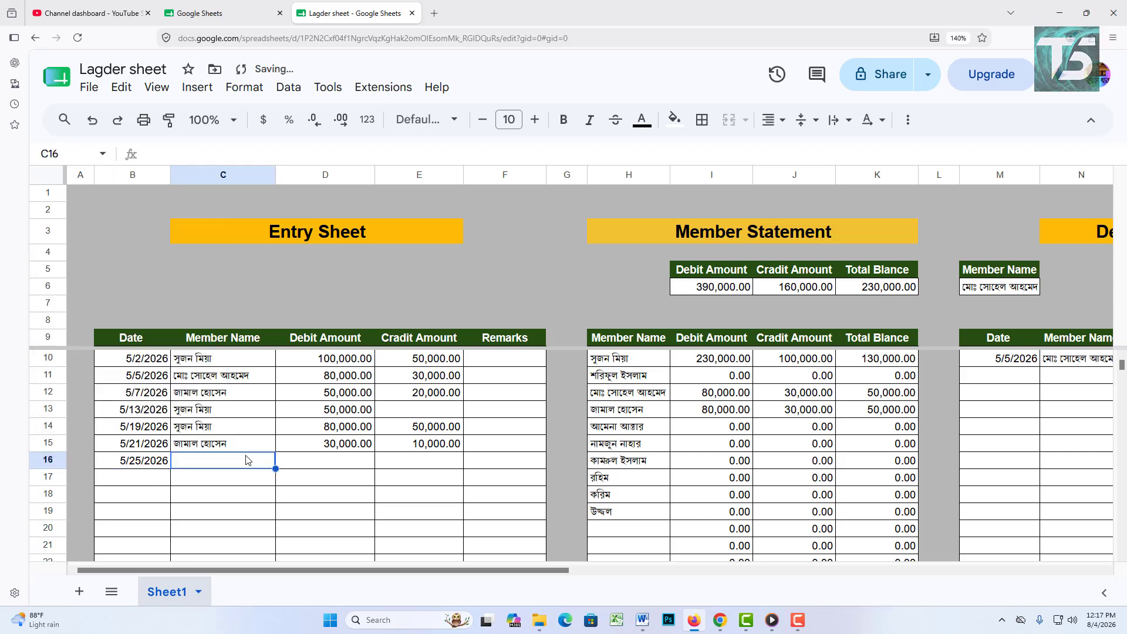
{"action": "left_click", "coordinate": [223, 277]}
{"action": "key", "text": "Tab"}
{"action": "type", "text": "5000"}
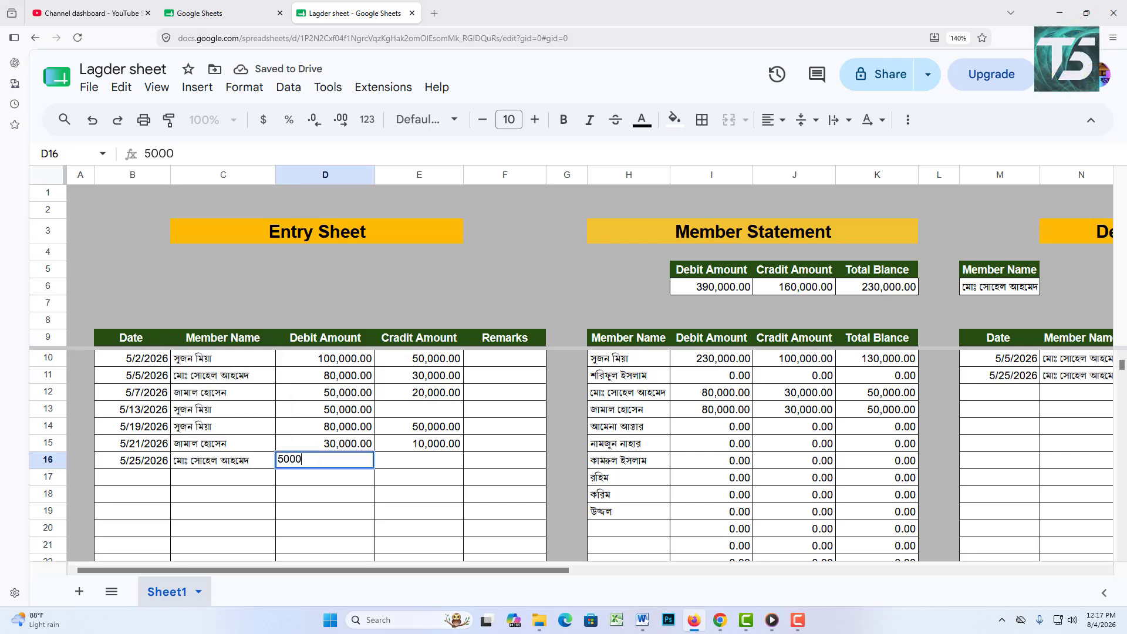
{"action": "key", "text": "Tab"}
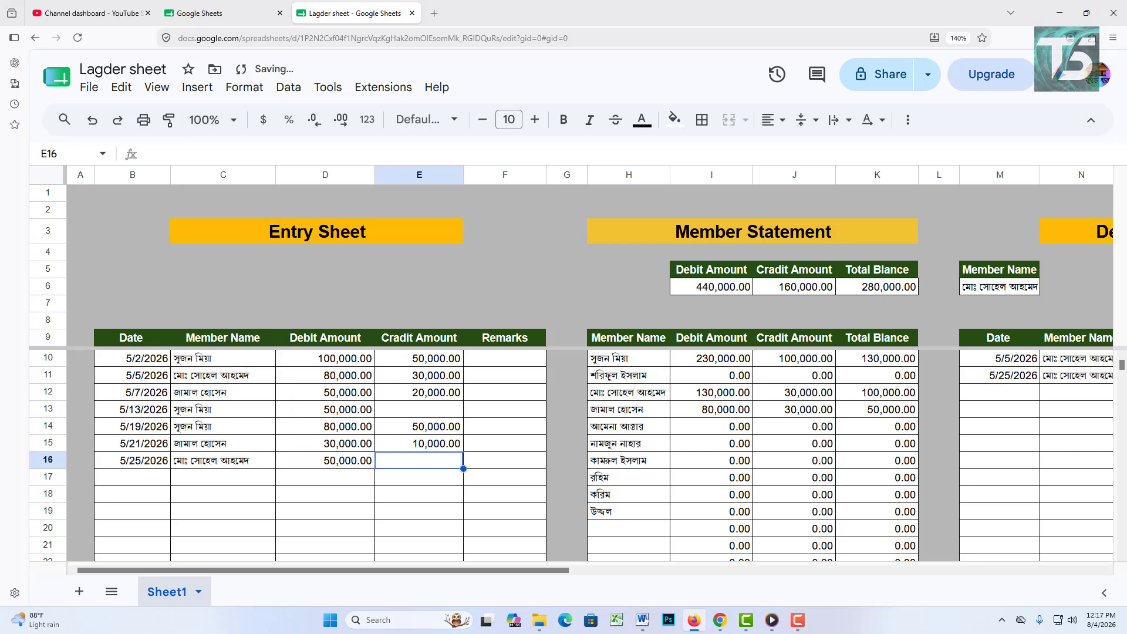
{"action": "type", "text": "20000"}
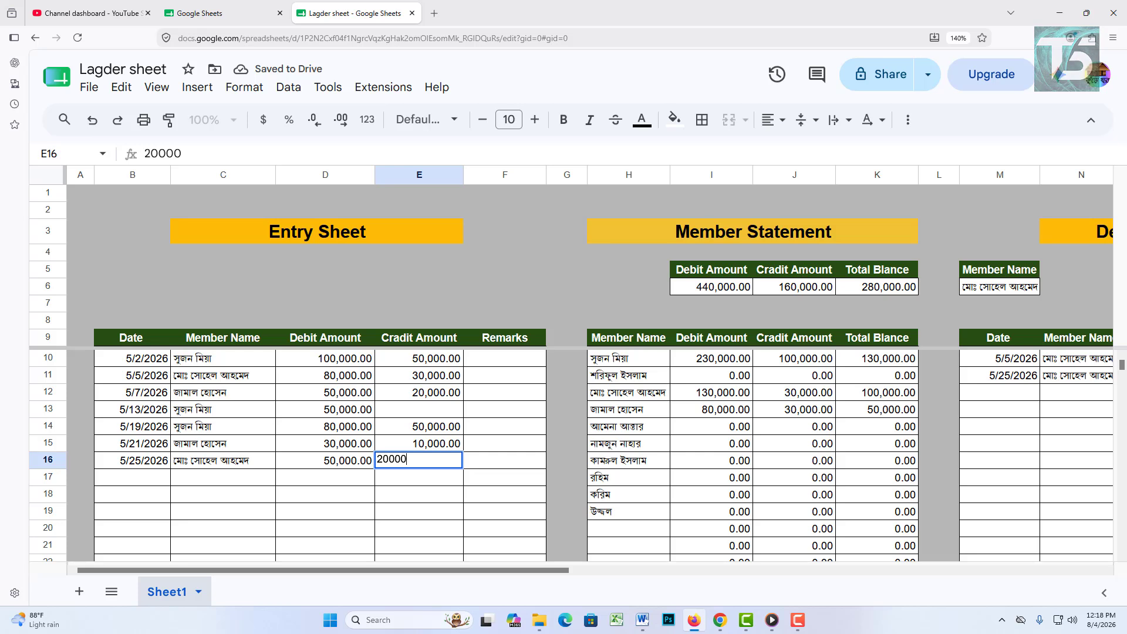
{"action": "left_click", "coordinate": [482, 487]}
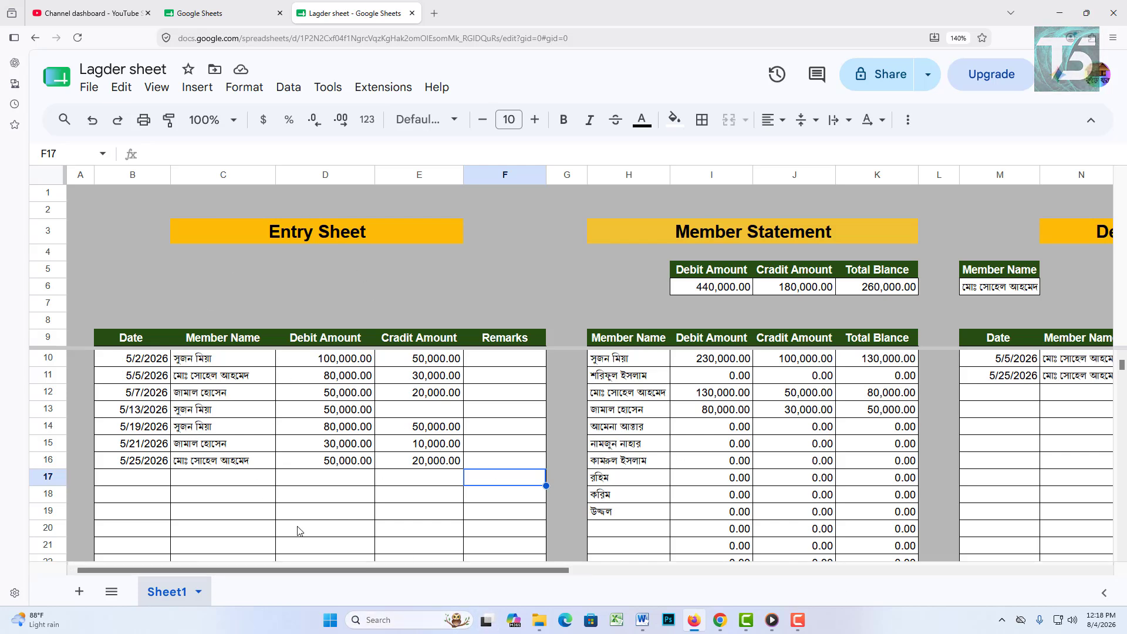
Step: Scroll right until the Member Statement and Detail Statement tables are fully visible
{"action": "left_click_drag", "start_coordinate": [482, 567], "coordinate": [615, 567]}
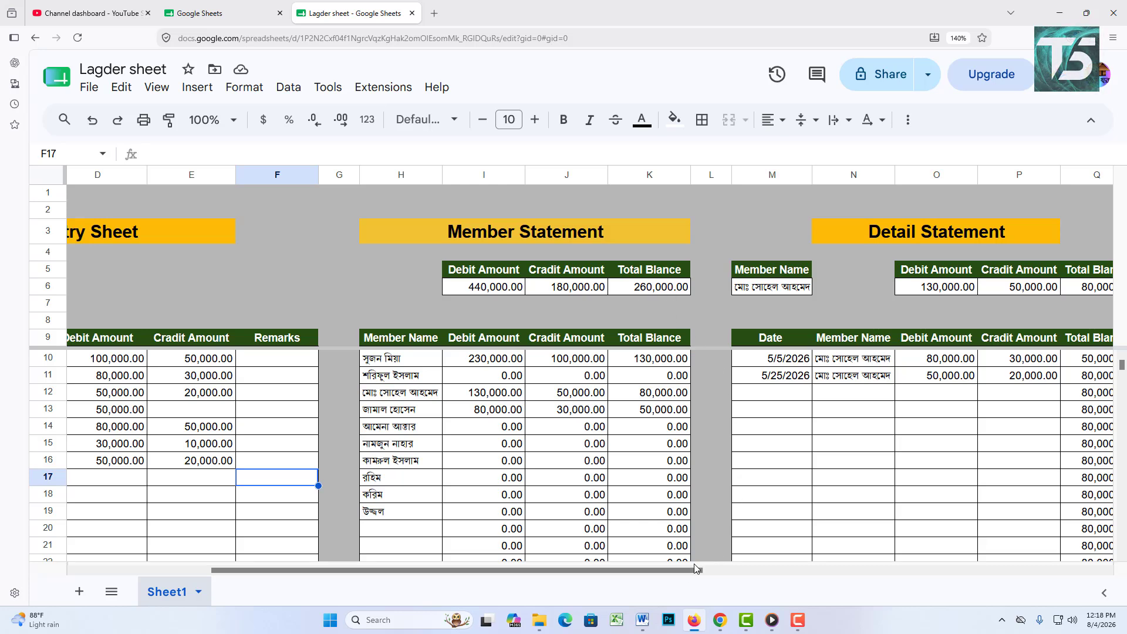
{"action": "scroll", "coordinate": [700, 526], "scroll_direction": "right", "scroll_amount": 2}
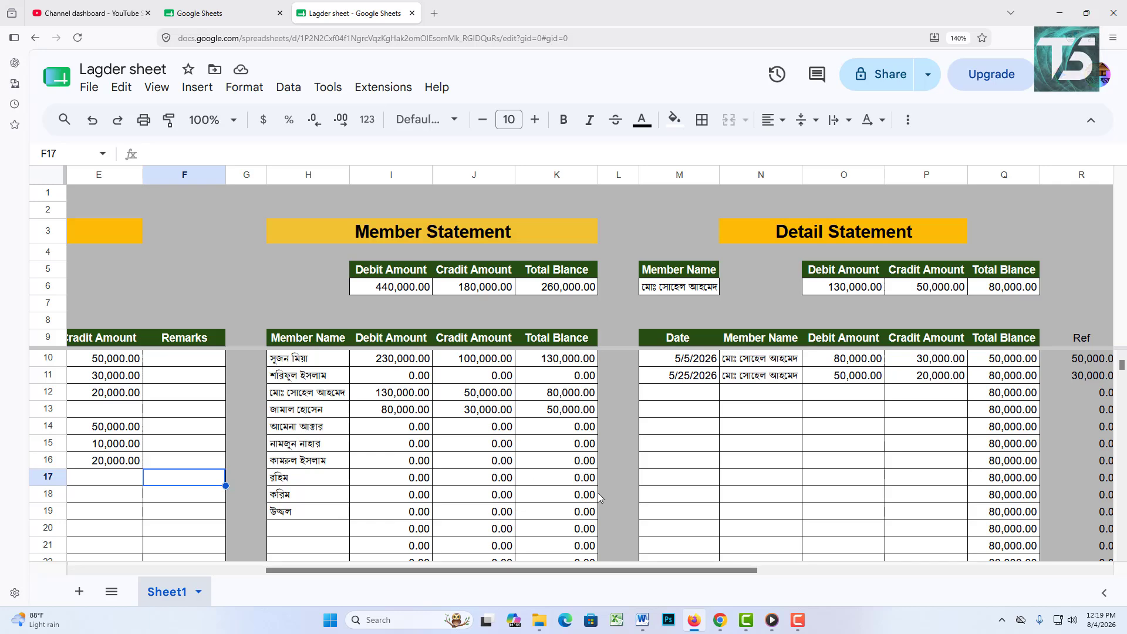
{"action": "left_click_drag", "start_coordinate": [669, 570], "coordinate": [772, 576]}
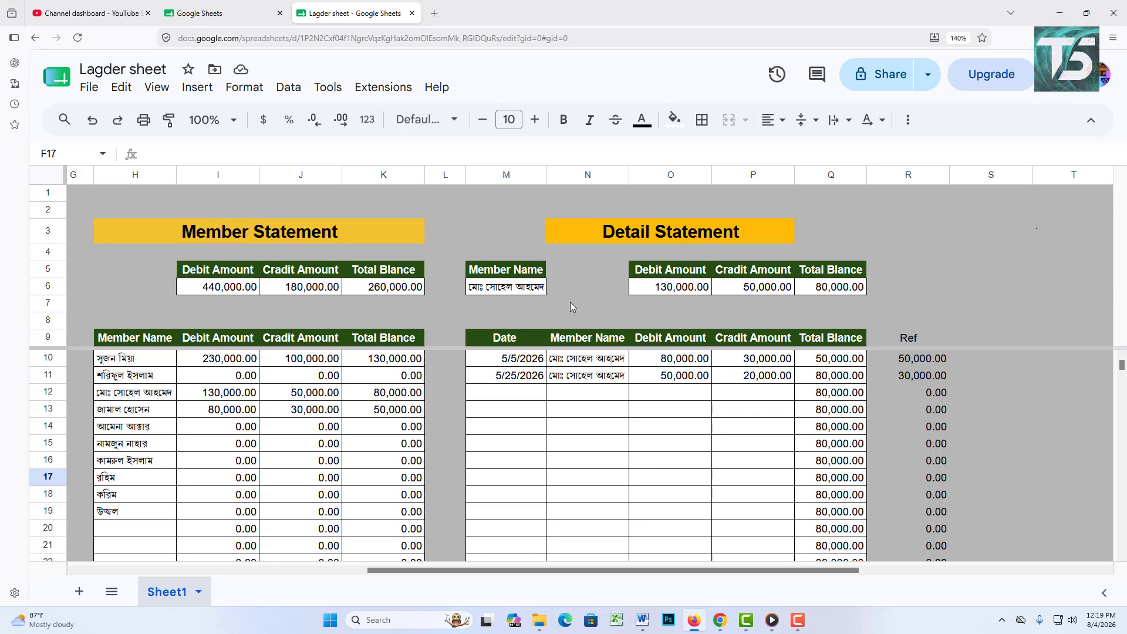
Step: Pick the first member in M6 so the Detail Statement shows their entries, then scroll back left
{"action": "left_click", "coordinate": [535, 292]}
{"action": "left_click", "coordinate": [535, 292]}
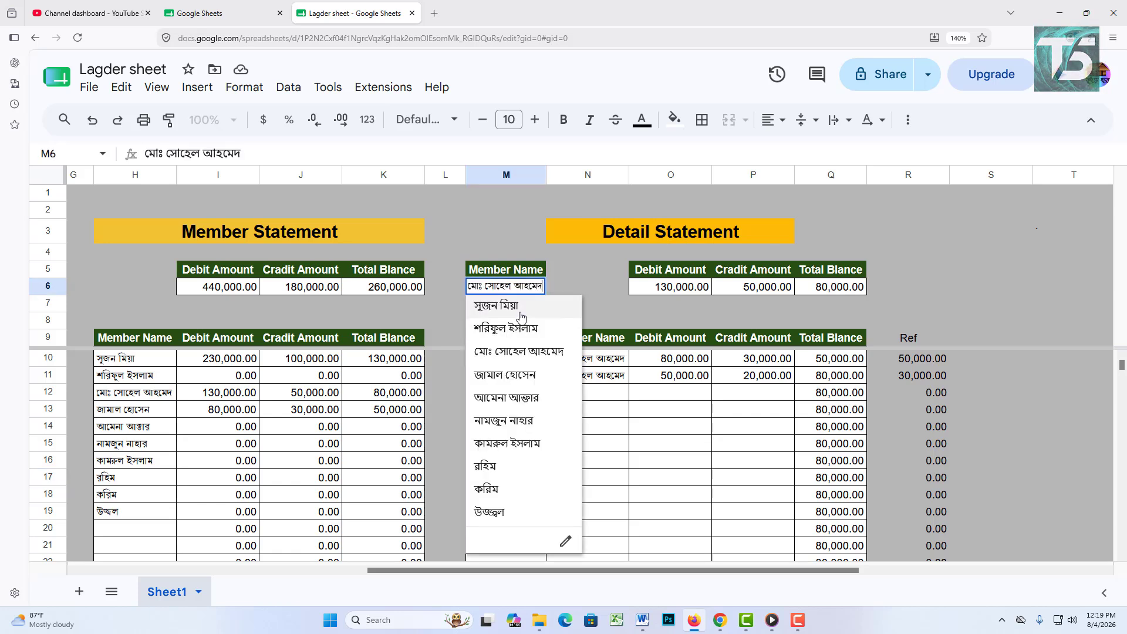
{"action": "left_click", "coordinate": [521, 307]}
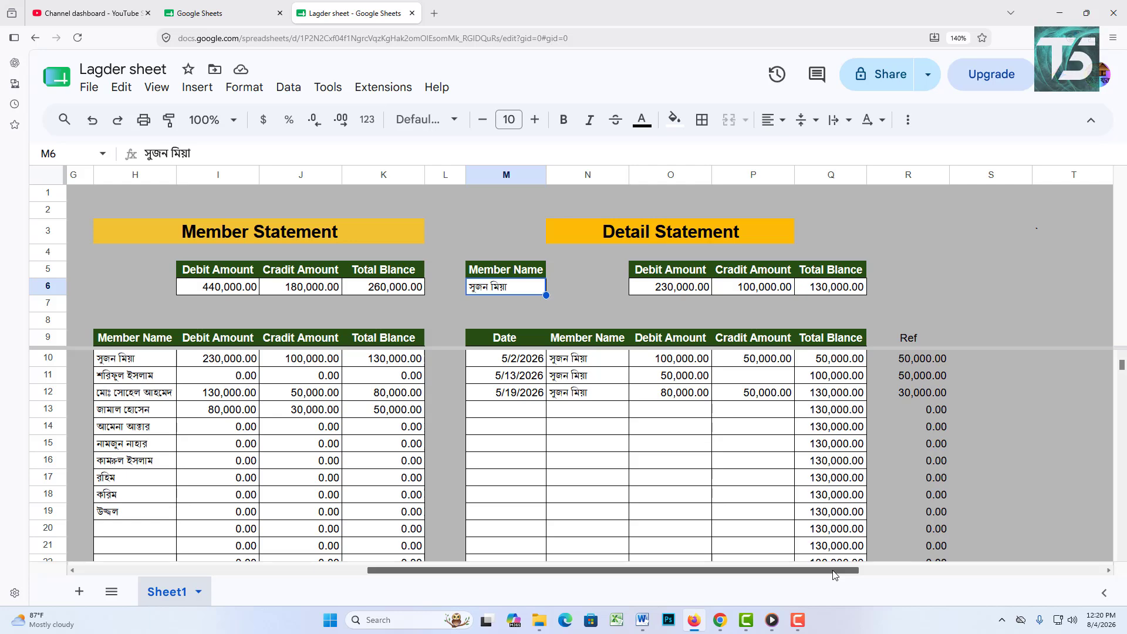
{"action": "left_click_drag", "start_coordinate": [835, 574], "coordinate": [503, 595]}
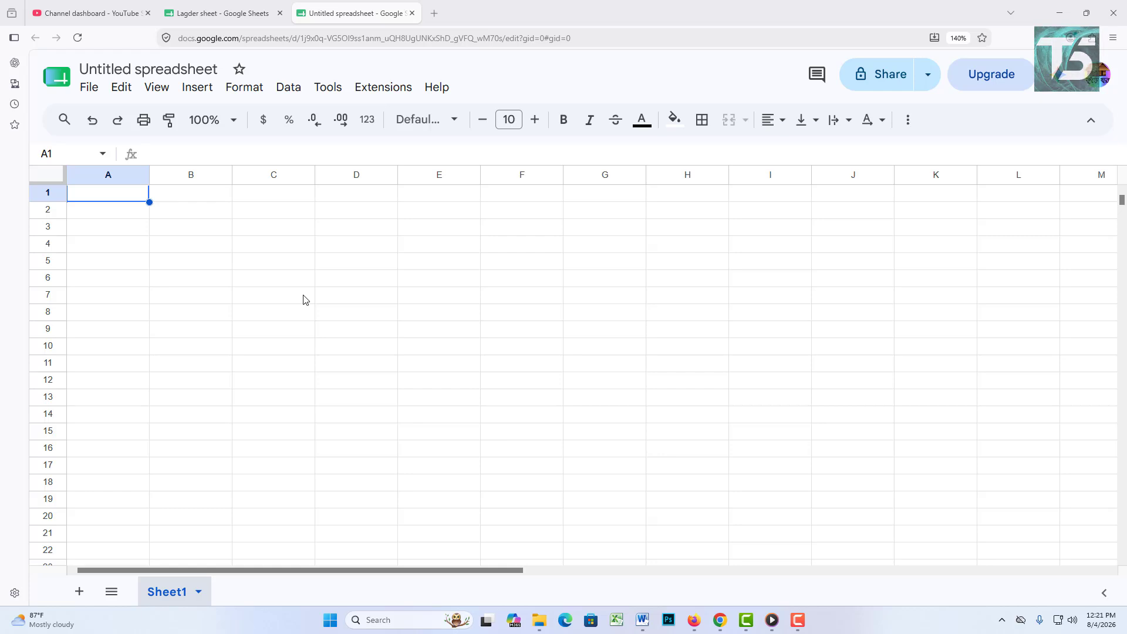
{"action": "left_click", "coordinate": [195, 196]}
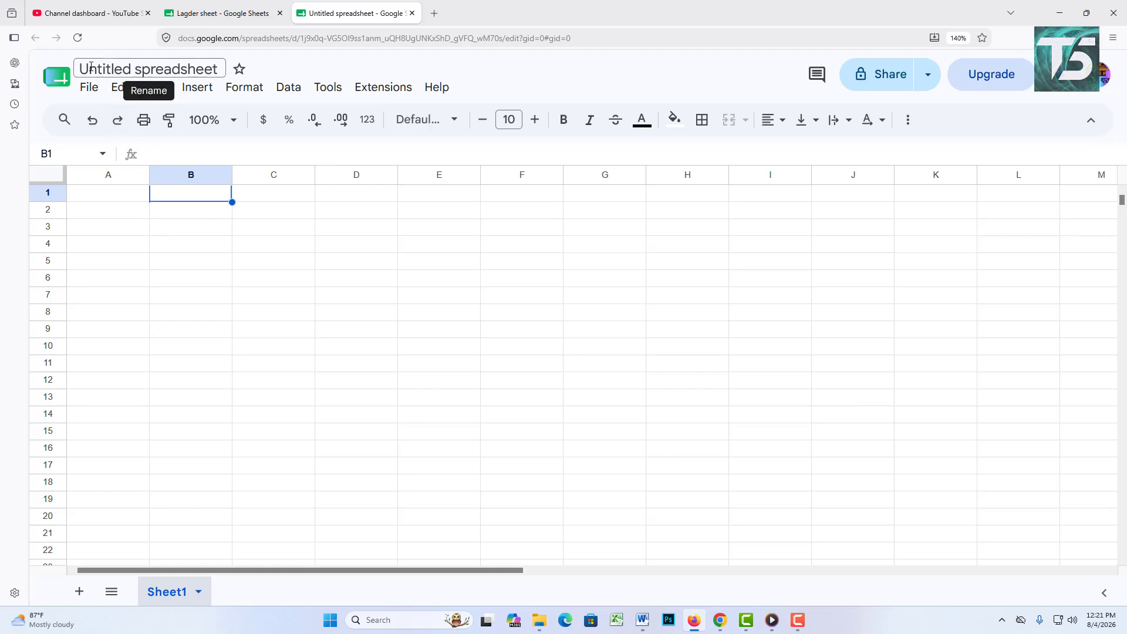
{"action": "left_click_drag", "start_coordinate": [180, 68], "coordinate": [71, 79]}
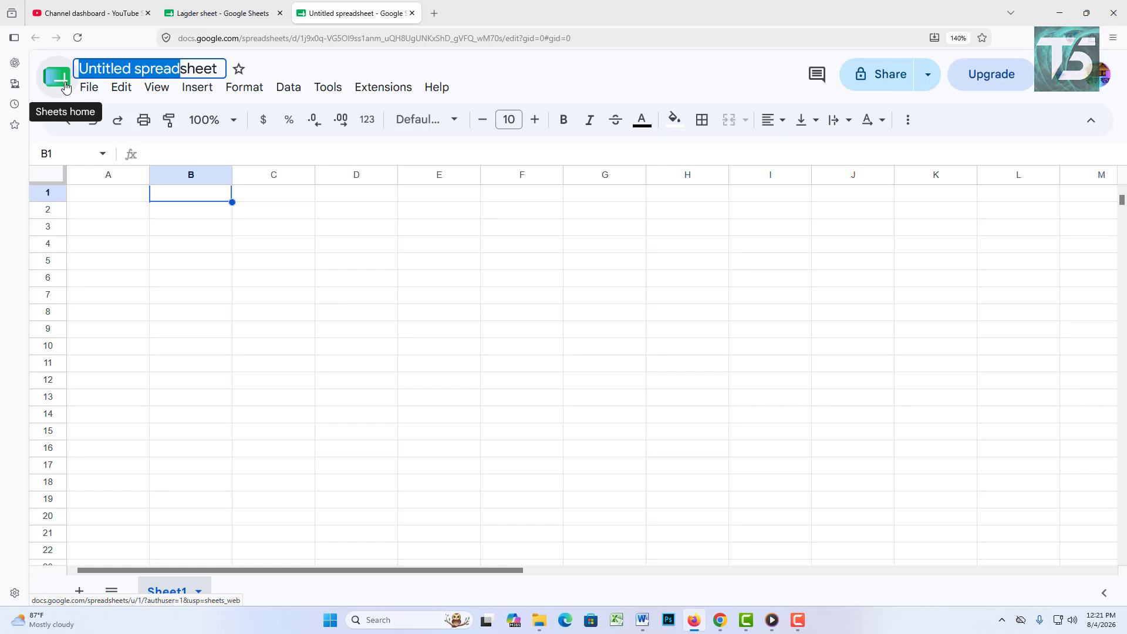
{"action": "type", "text": "La"}
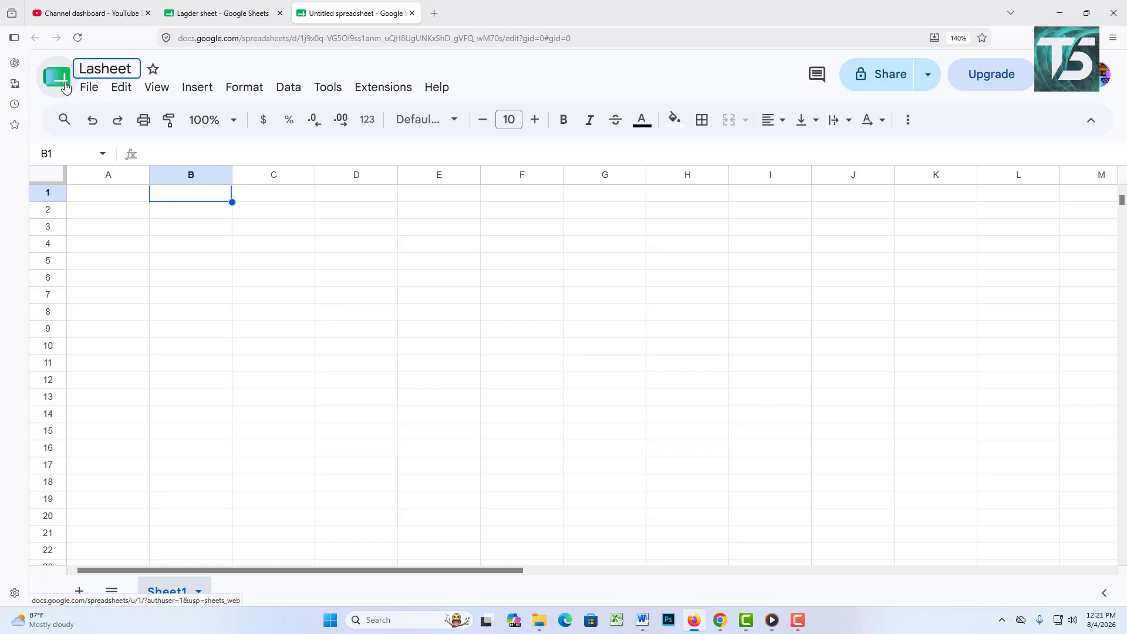
{"action": "type", "text": "gde"}
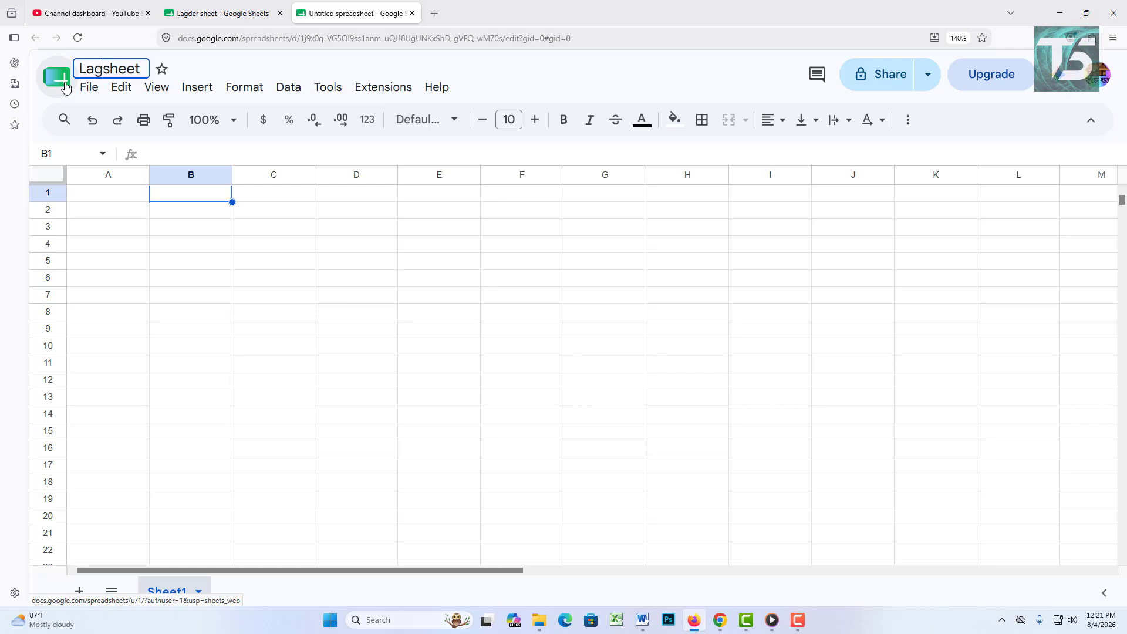
{"action": "type", "text": "r"}
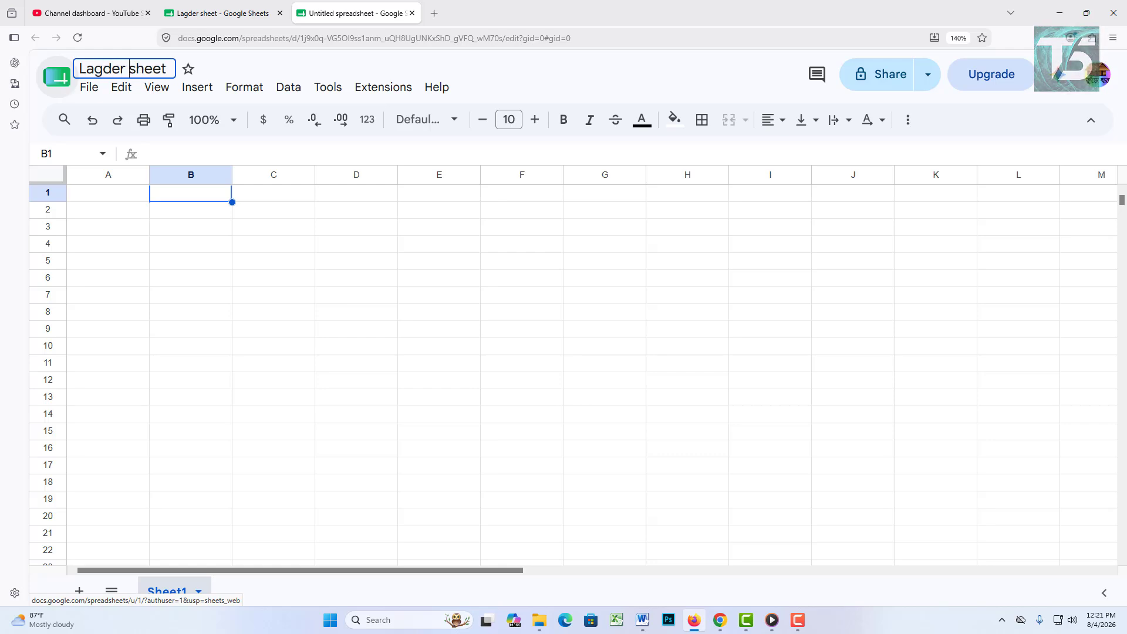
{"action": "left_click", "coordinate": [395, 315]}
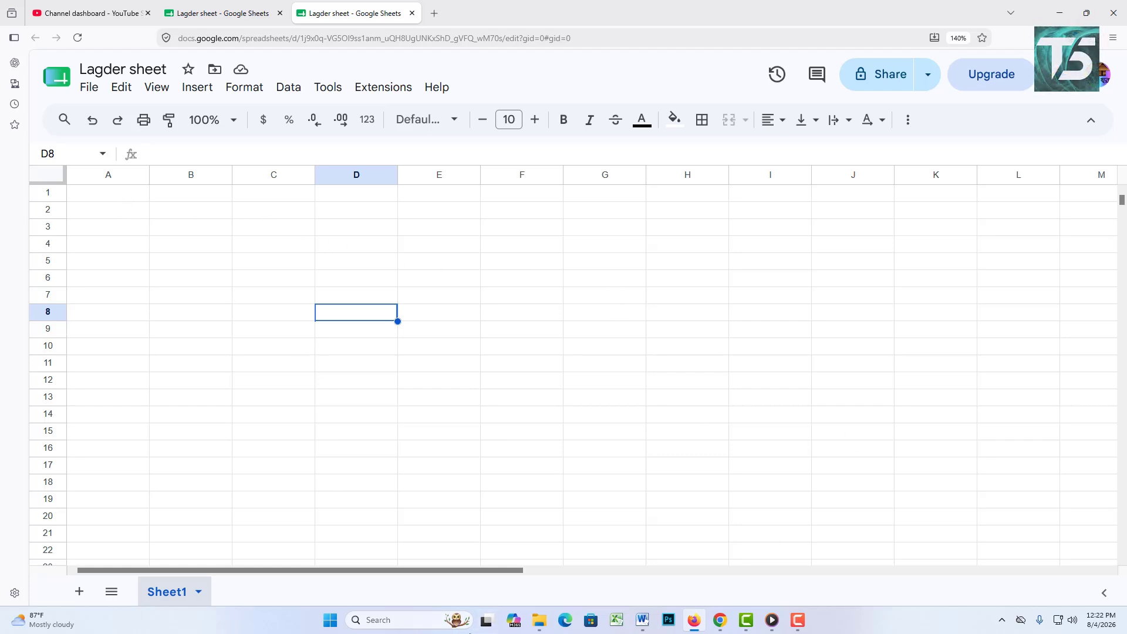
{"action": "left_click", "coordinate": [297, 216]}
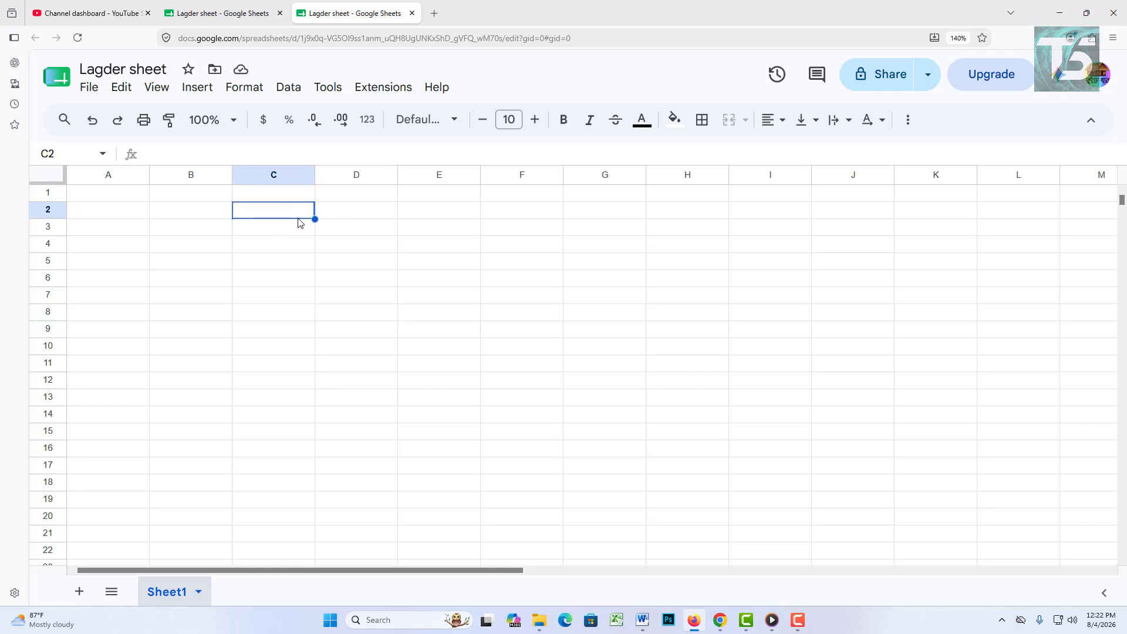
{"action": "left_click", "coordinate": [803, 619]}
{"action": "left_click", "coordinate": [1030, 562]}
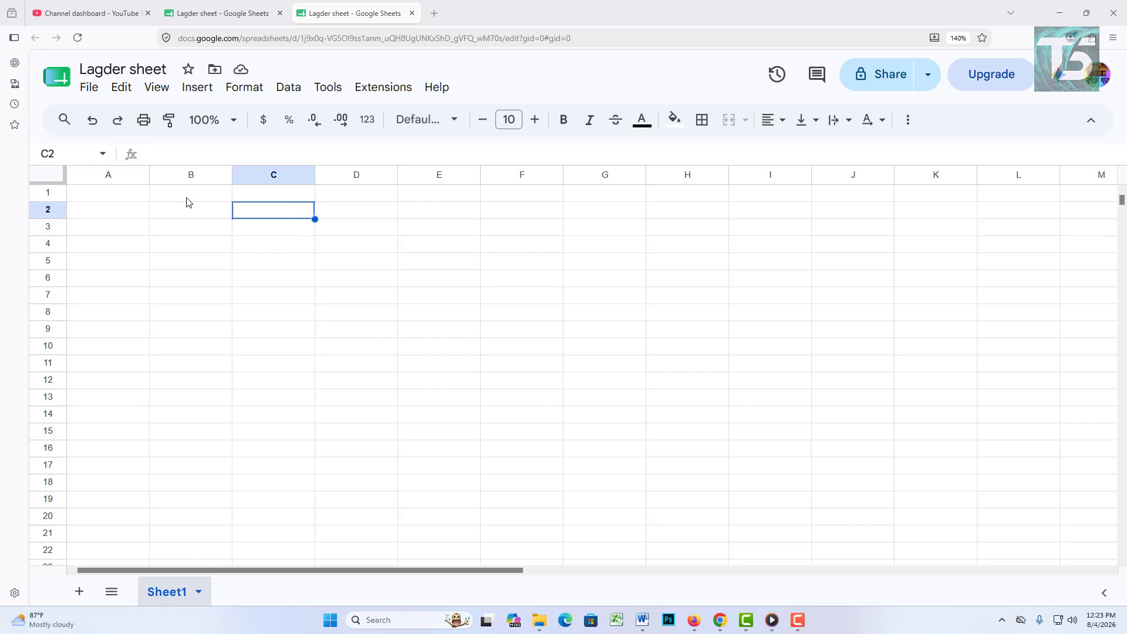
{"action": "left_click_drag", "start_coordinate": [200, 211], "coordinate": [294, 227]}
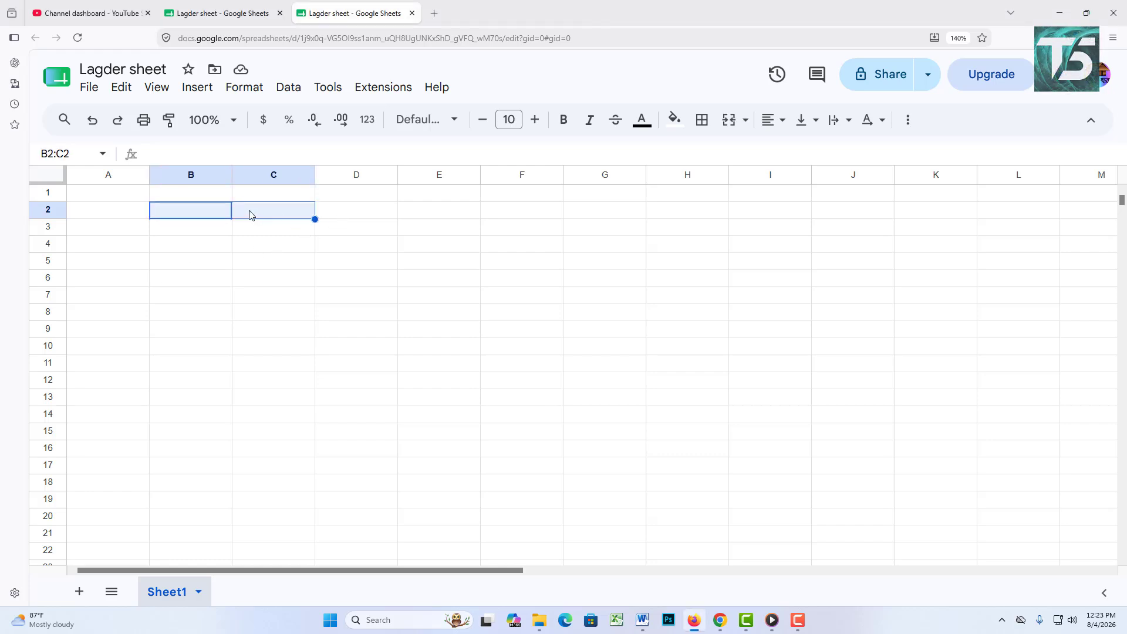
{"action": "left_click", "coordinate": [360, 234]}
{"action": "left_click", "coordinate": [217, 210]}
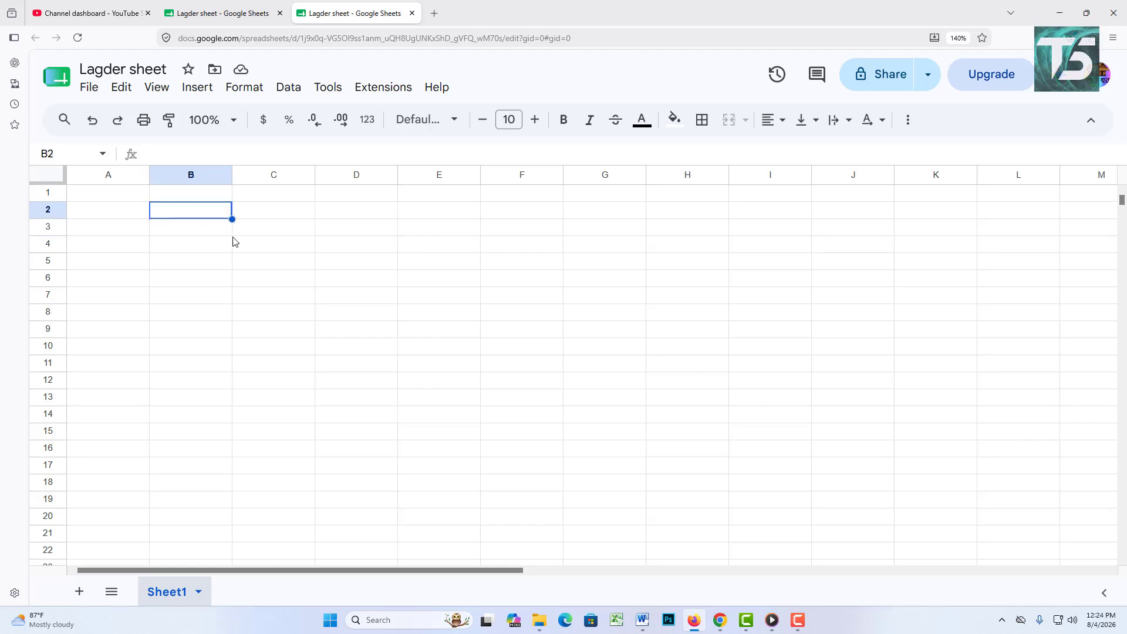
{"action": "key", "text": "Down"}
{"action": "key", "text": "Down"}
{"action": "key", "text": "Down"}
{"action": "key", "text": "Down"}
{"action": "key", "text": "Down"}
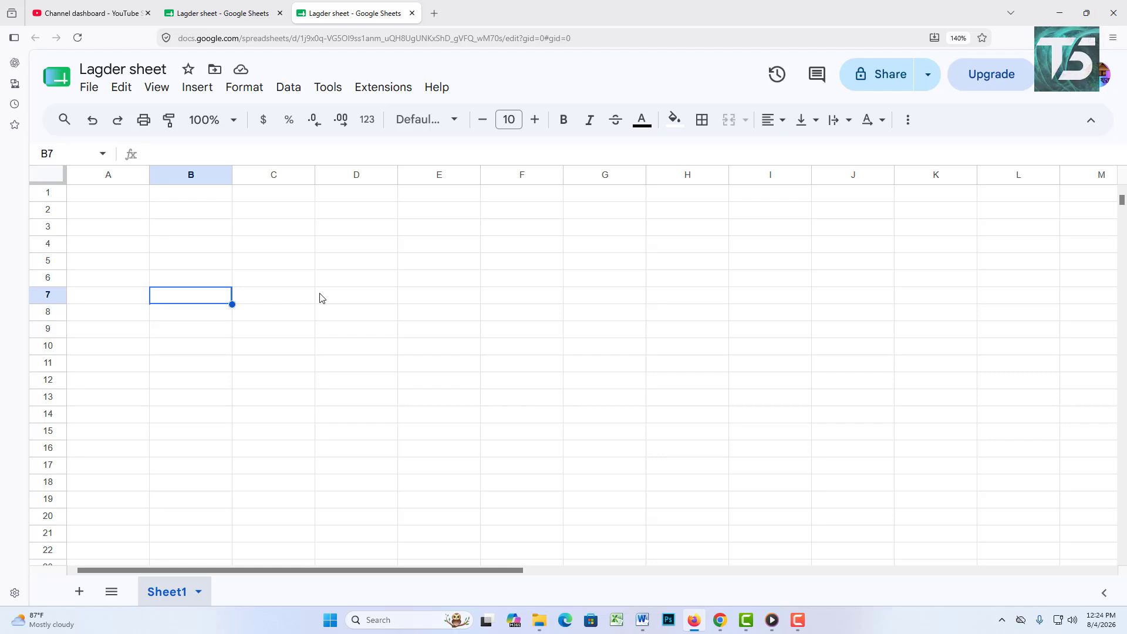
Step: Enter headers Date, Member Name, Dabit Amount, Credit Amount and Remarks in B7:F7
{"action": "type", "text": "Date"}
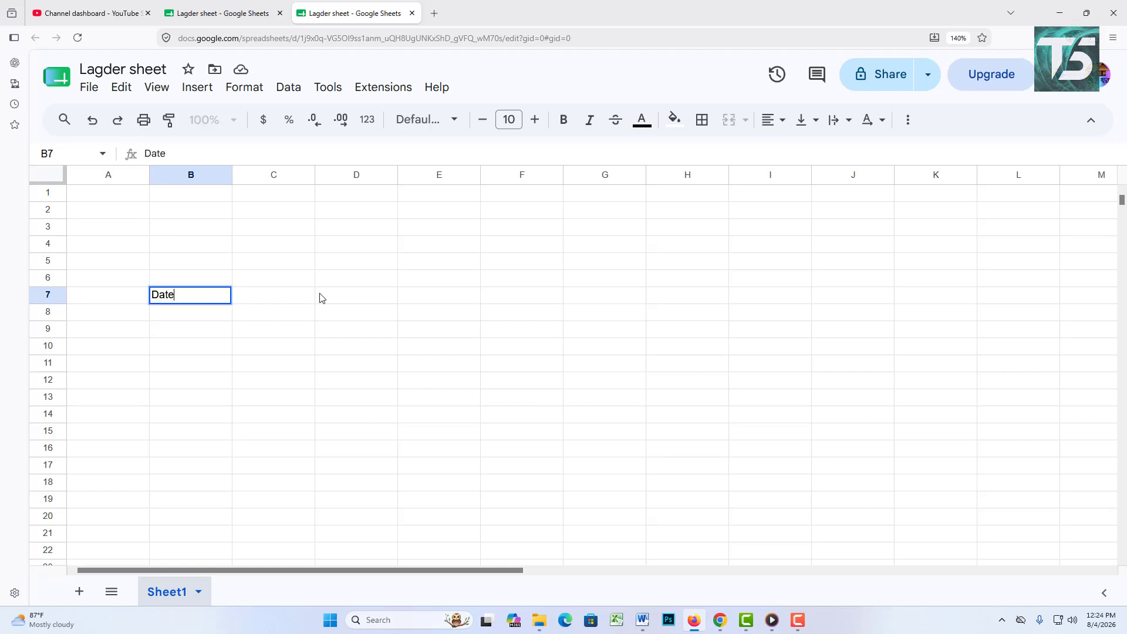
{"action": "key", "text": "Tab"}
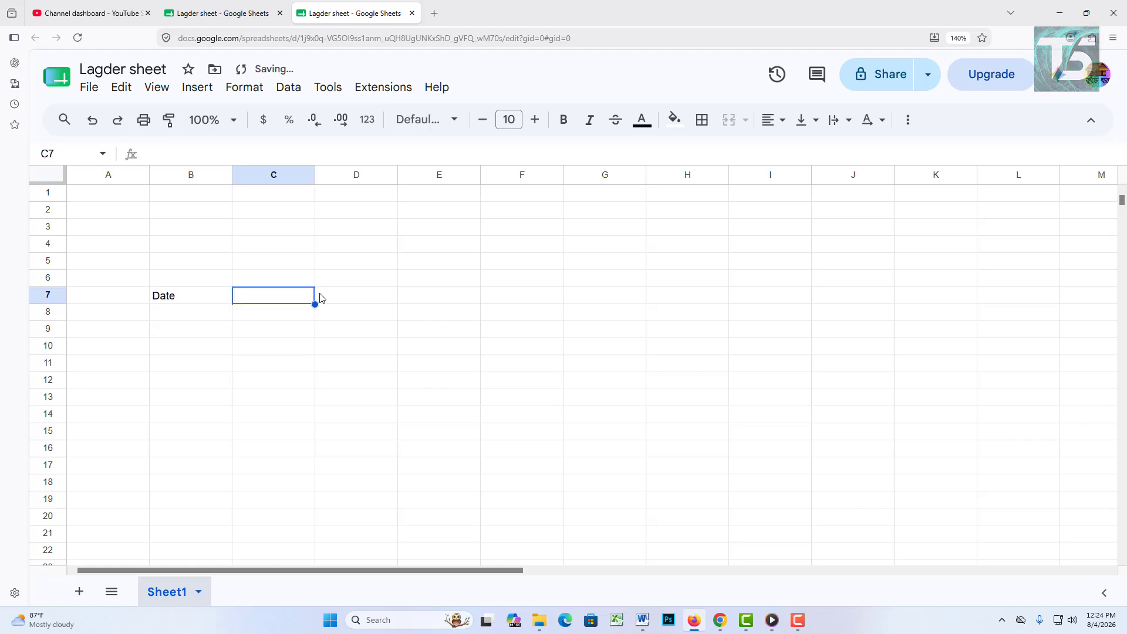
{"action": "type", "text": "Memb"}
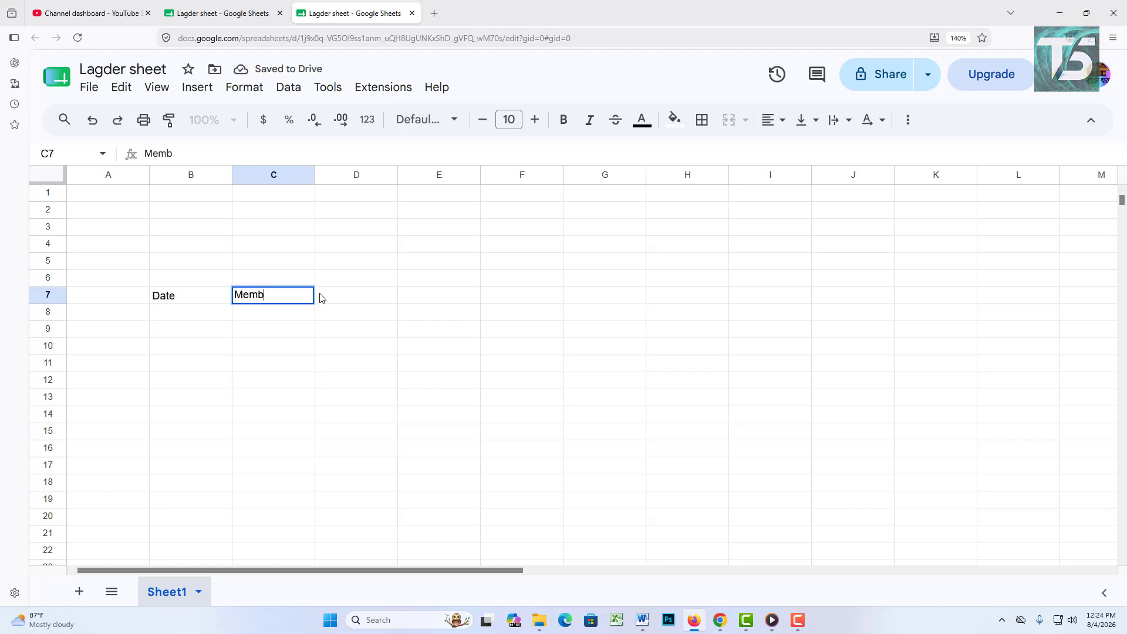
{"action": "type", "text": "er Name"}
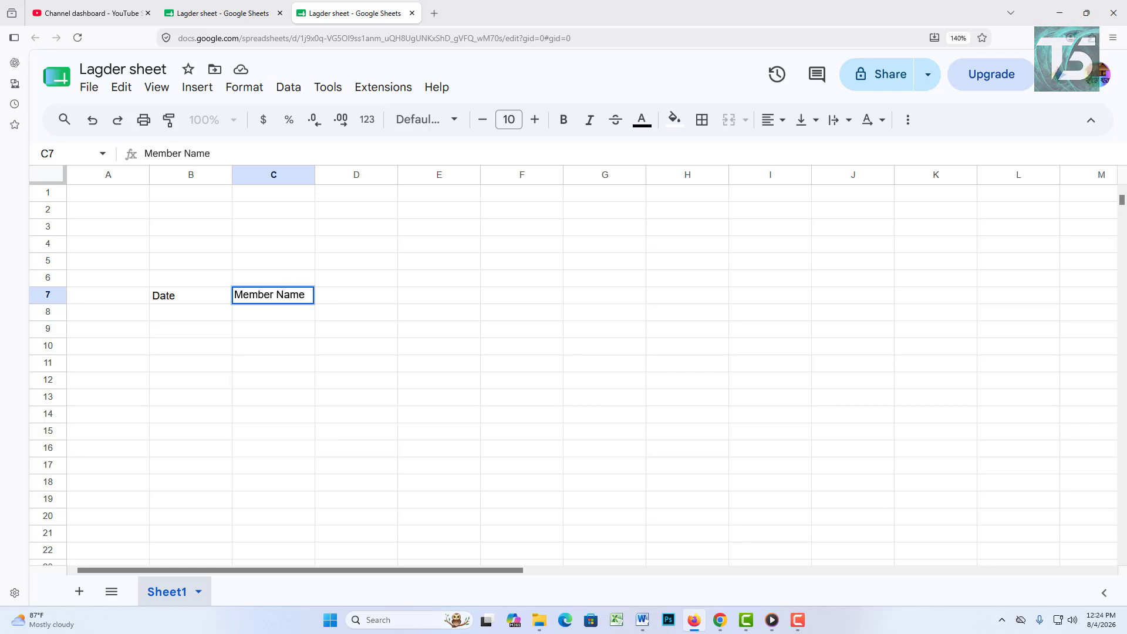
{"action": "key", "text": "Tab"}
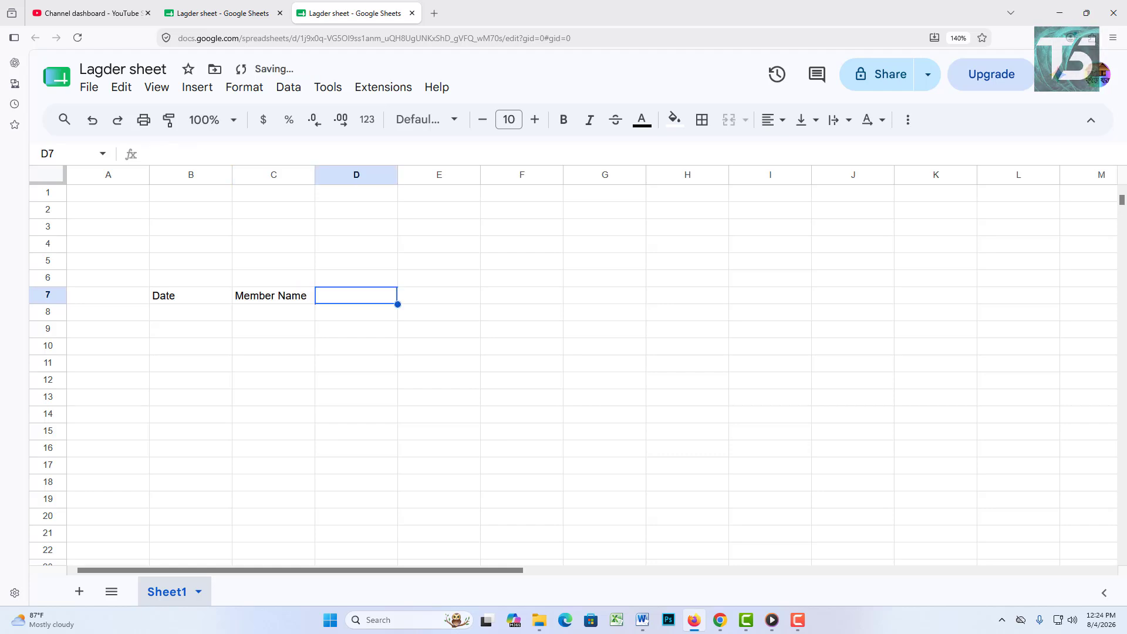
{"action": "type", "text": "Dabit Amount"}
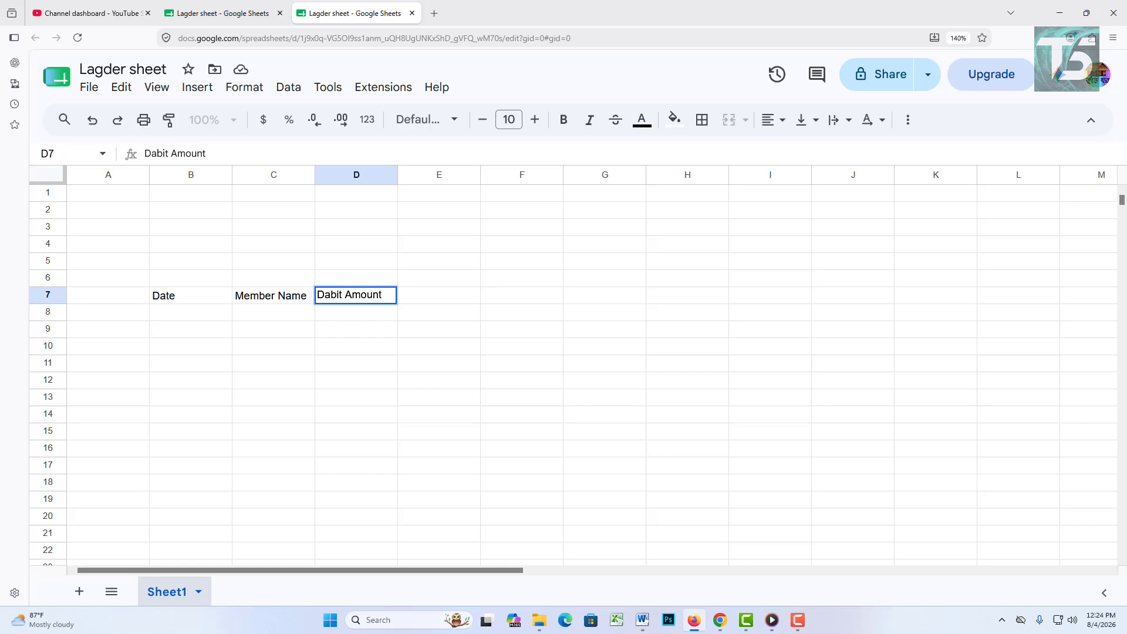
{"action": "key", "text": "Tab"}
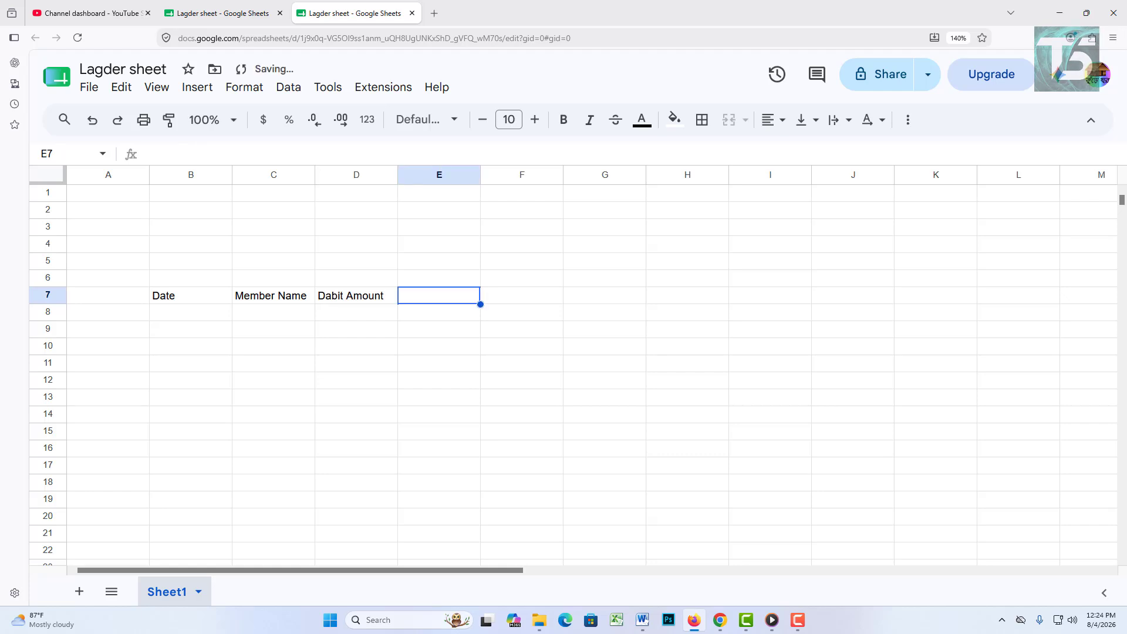
{"action": "type", "text": "Cre"}
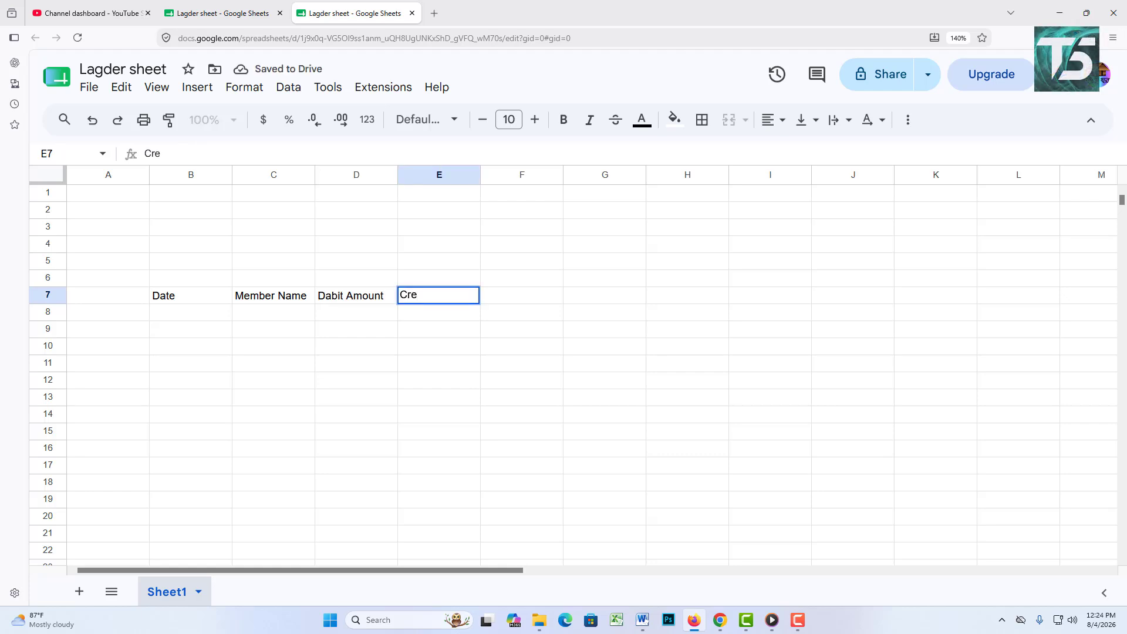
{"action": "type", "text": "dit Amount"}
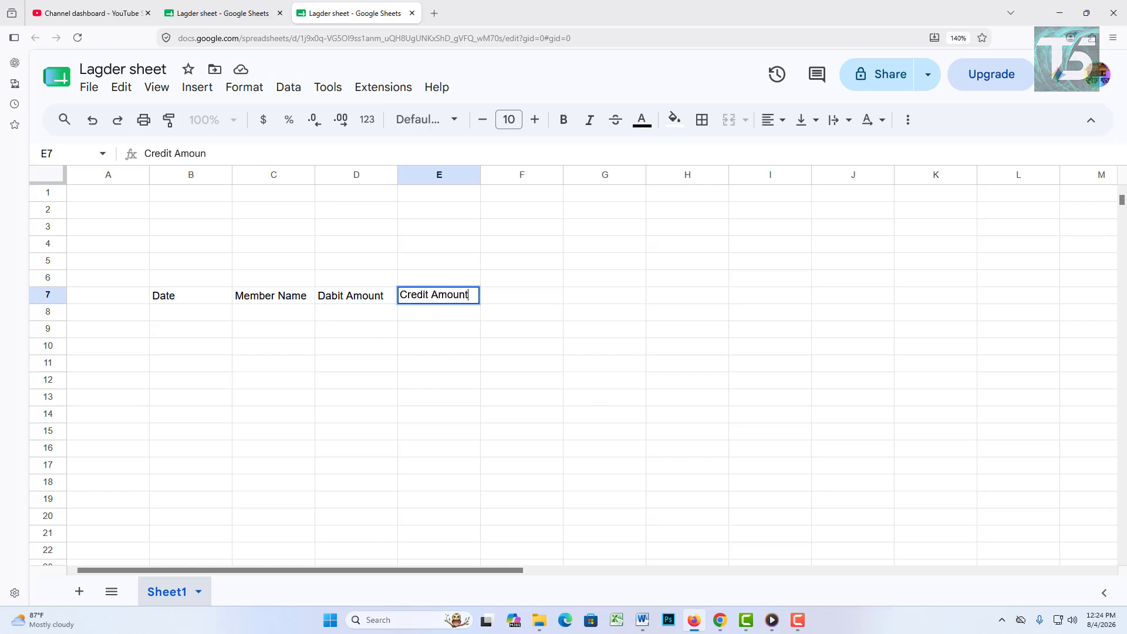
{"action": "key", "text": "Tab"}
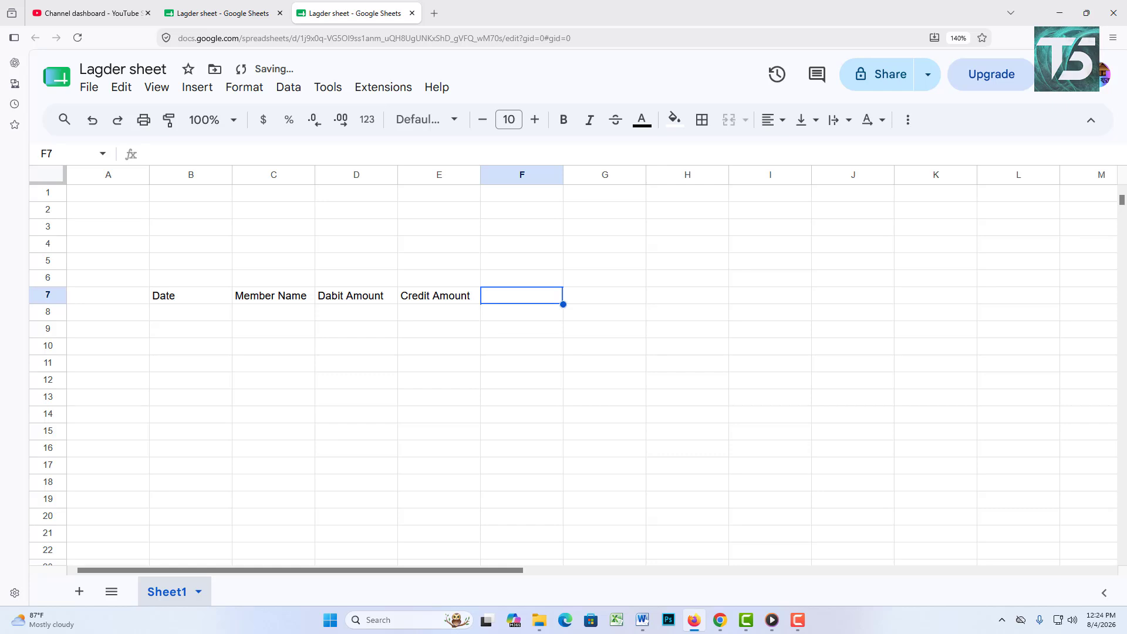
{"action": "type", "text": "Re"}
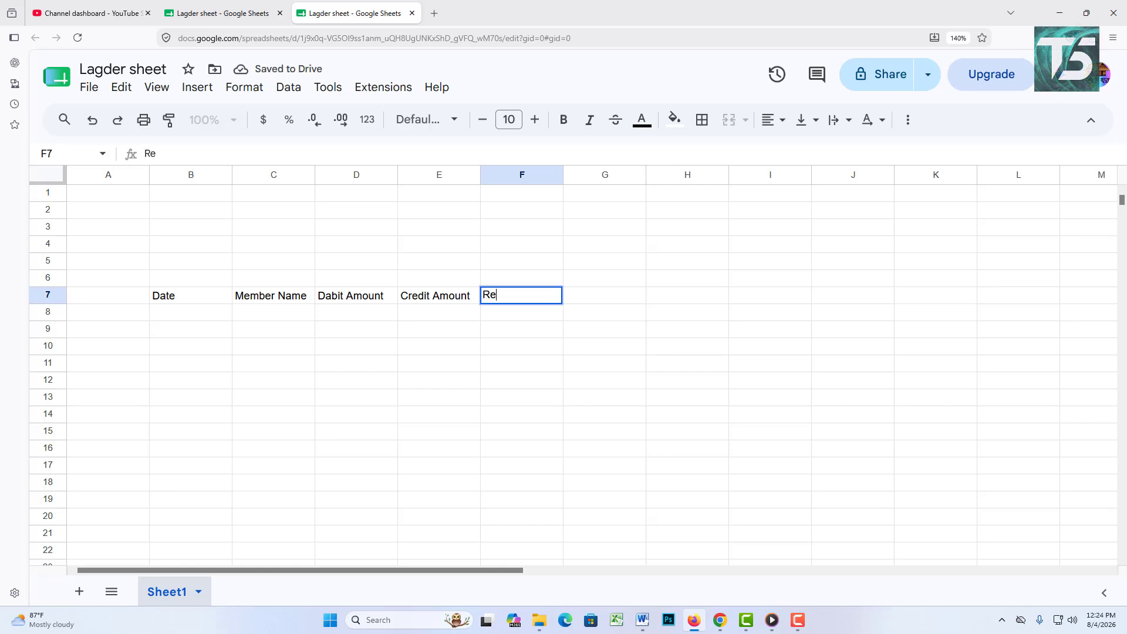
{"action": "type", "text": "mar"}
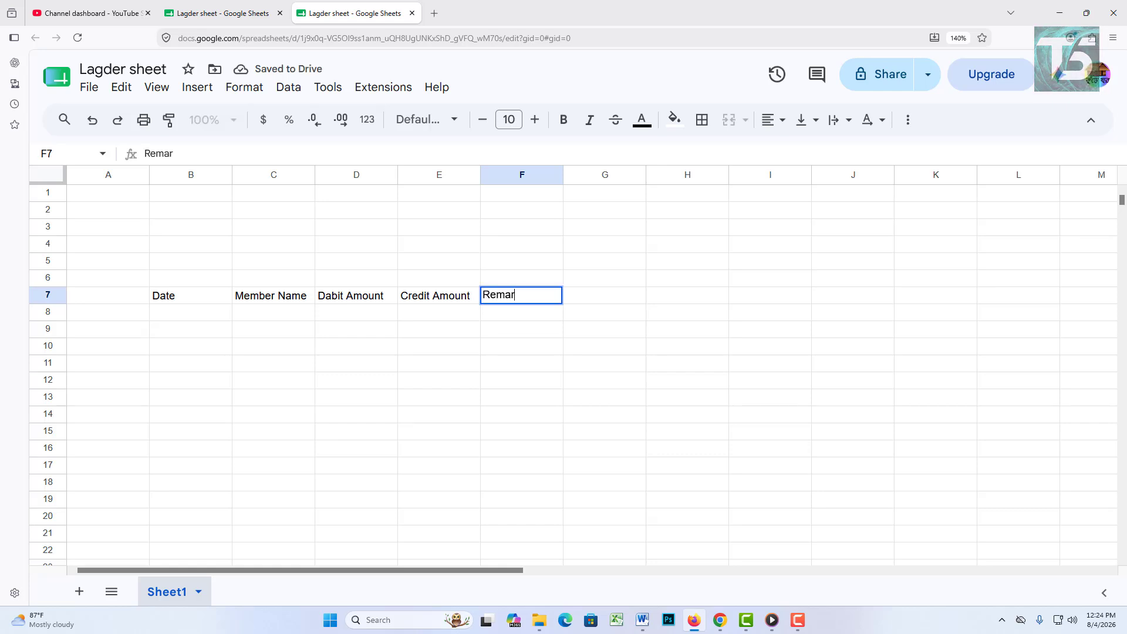
{"action": "type", "text": "ks"}
{"action": "left_click", "coordinate": [585, 364]}
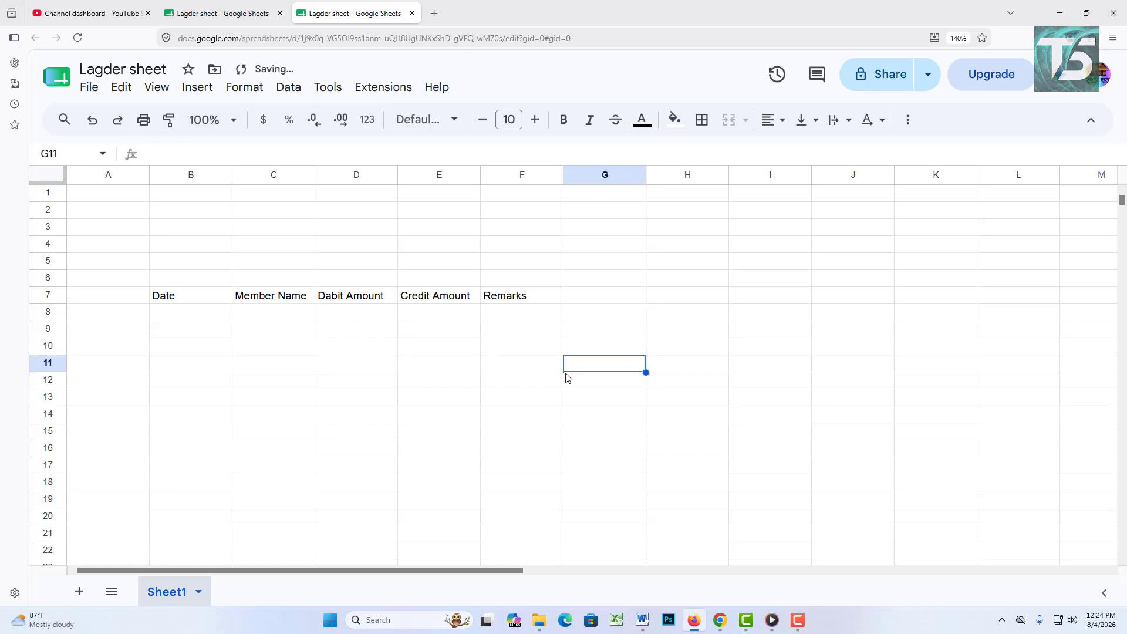
Step: Merge C3:E3 into a single title cell
{"action": "left_click", "coordinate": [303, 233]}
{"action": "left_click_drag", "start_coordinate": [294, 229], "coordinate": [449, 230]}
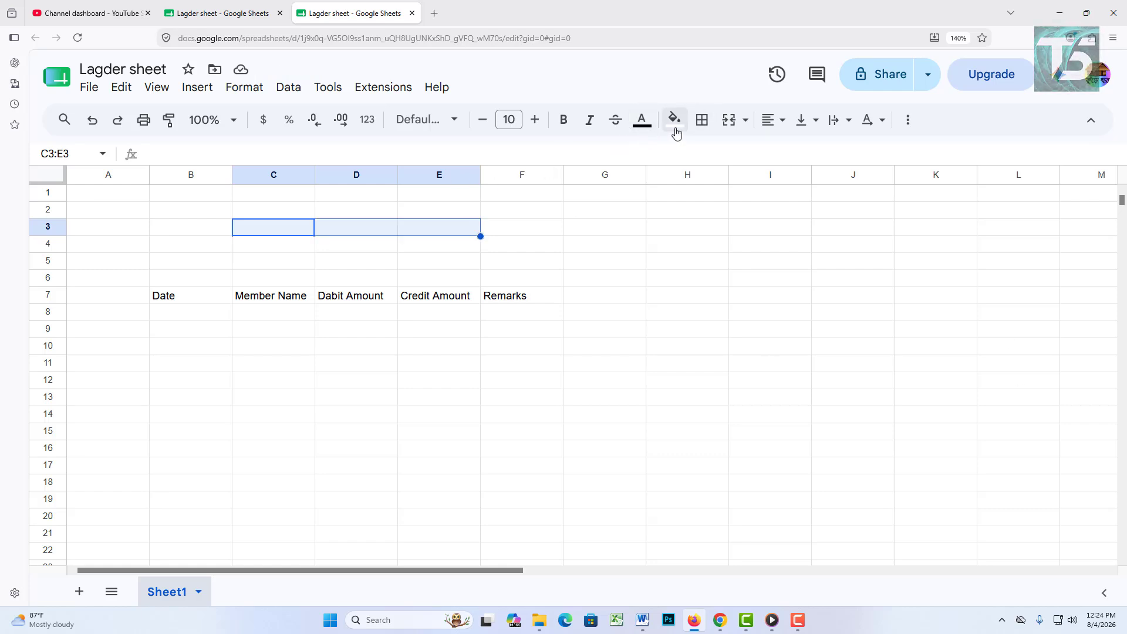
{"action": "left_click", "coordinate": [728, 121]}
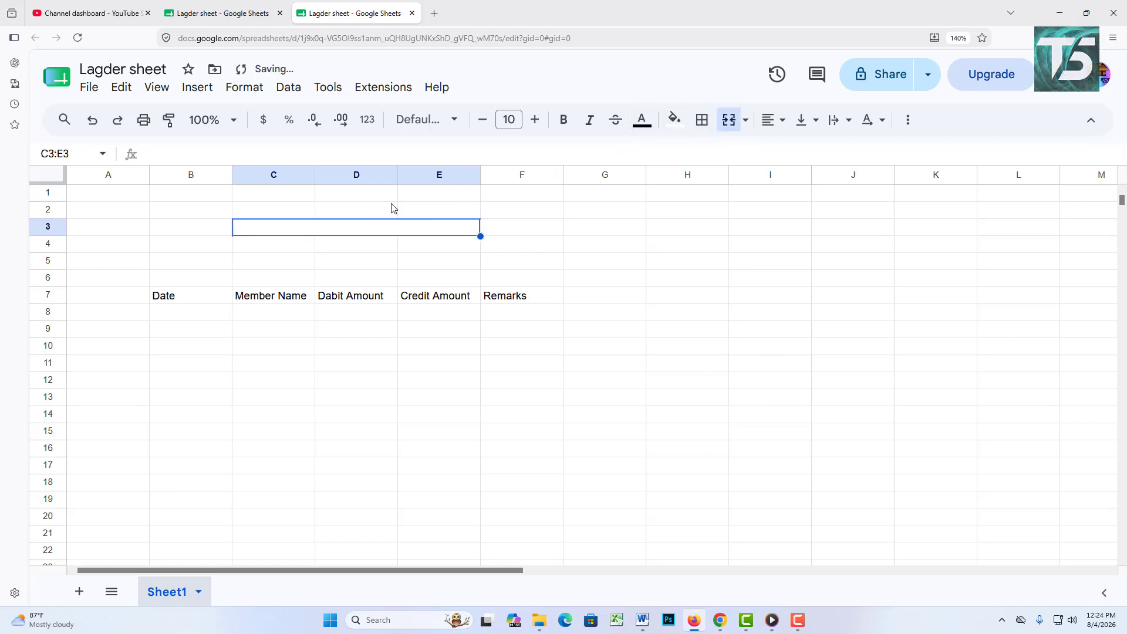
Step: Type 'Entry Sheet' into the merged C3:E3 cell and center it horizontally
{"action": "type", "text": "E"}
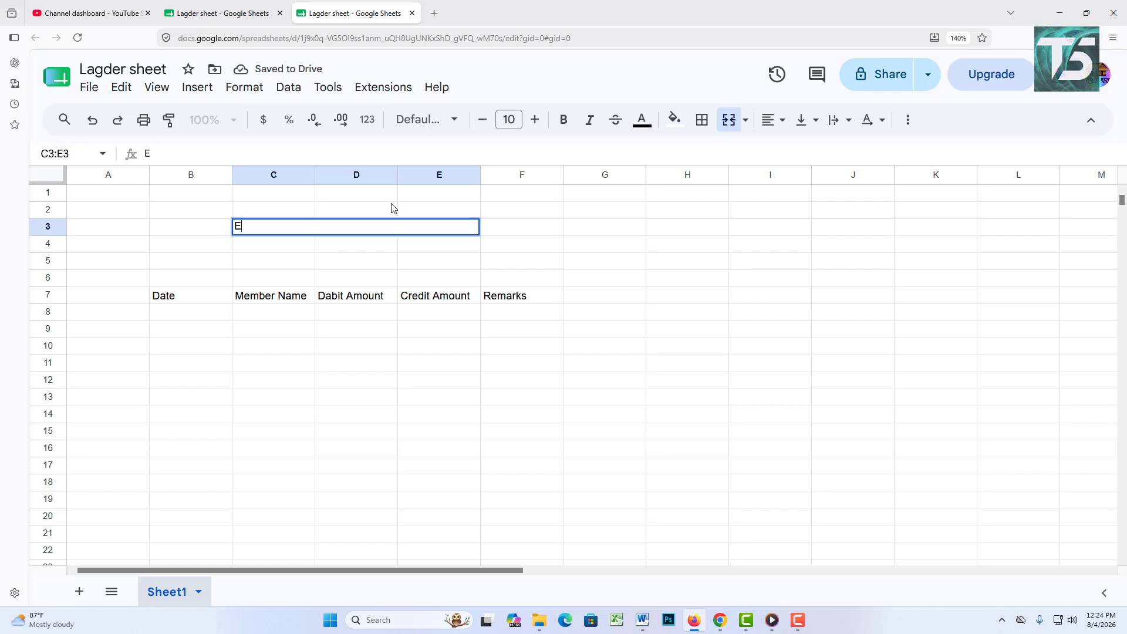
{"action": "type", "text": "nt"}
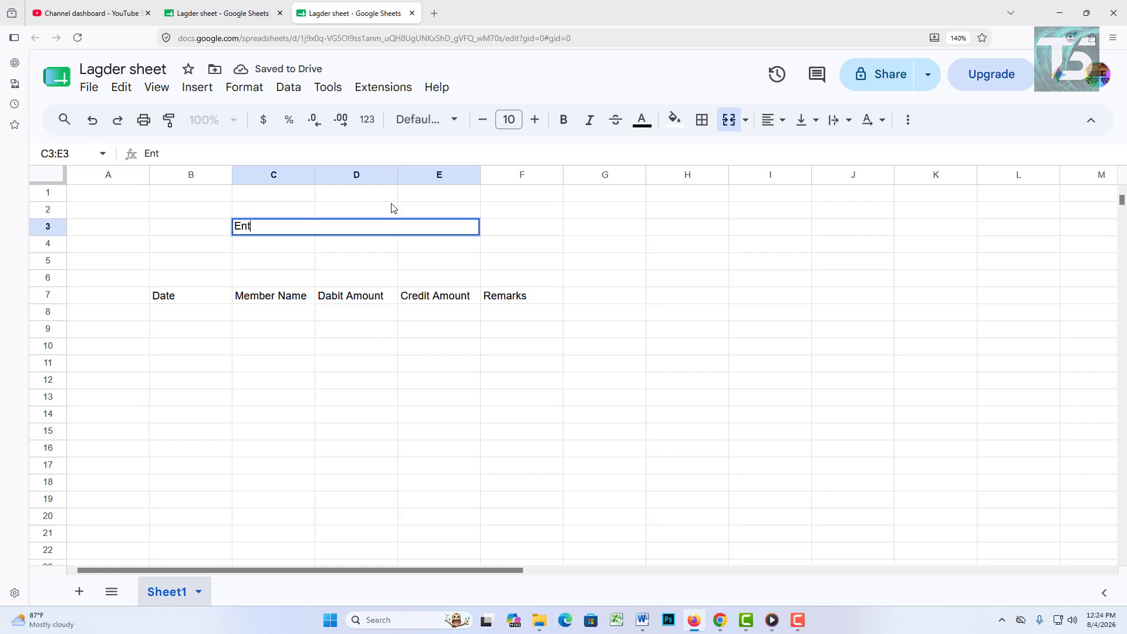
{"action": "type", "text": "ry "}
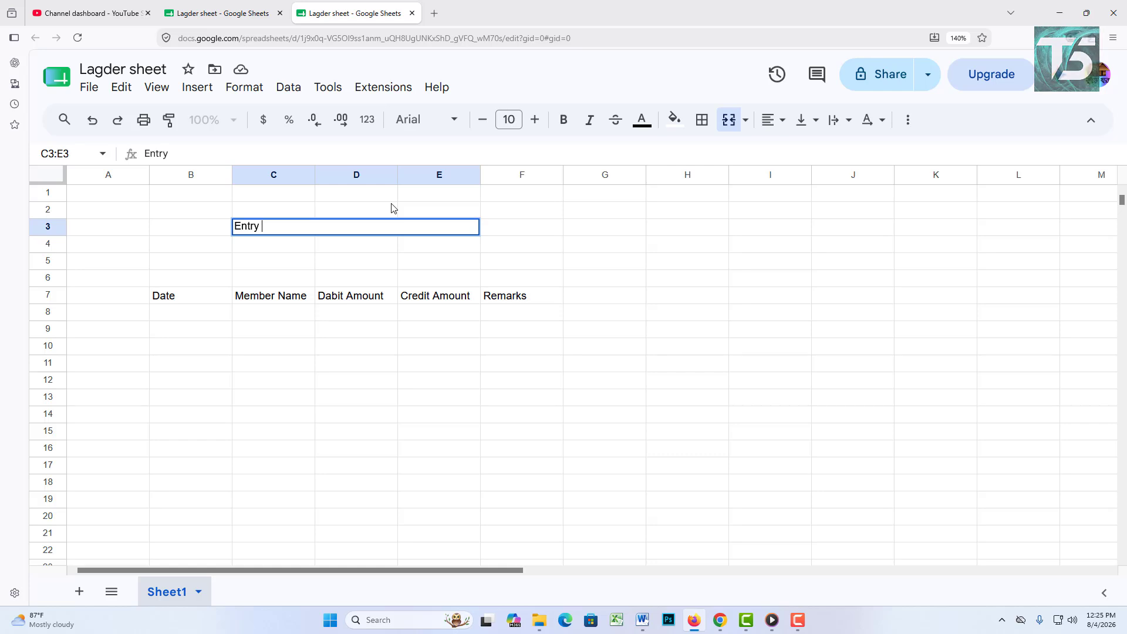
{"action": "type", "text": "Sheet"}
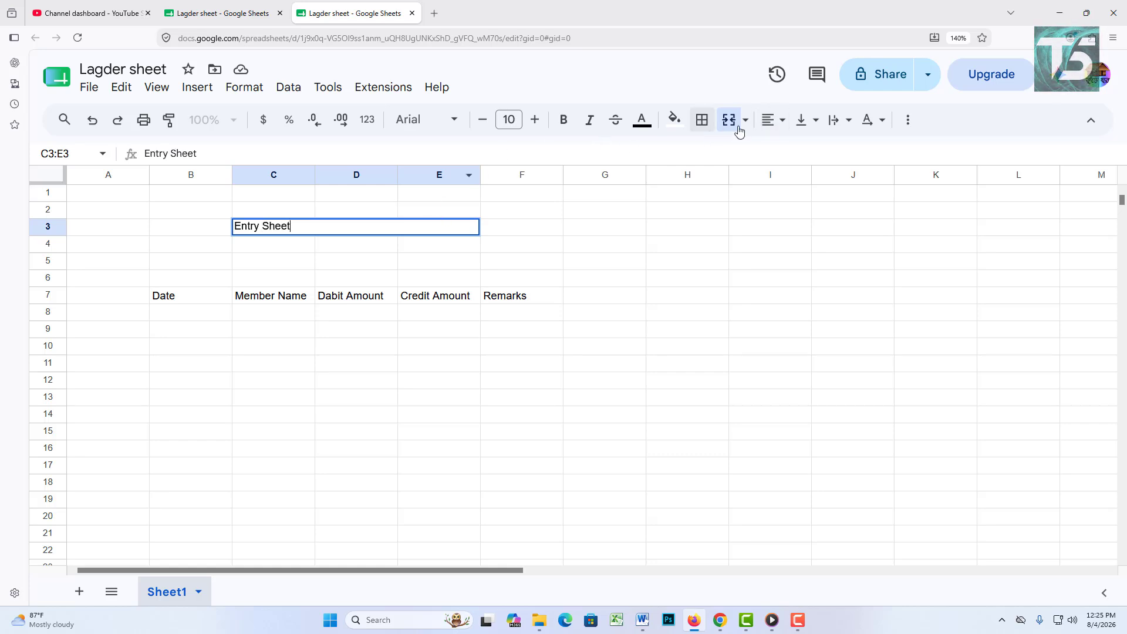
{"action": "left_click", "coordinate": [778, 121]}
{"action": "left_click", "coordinate": [799, 150]}
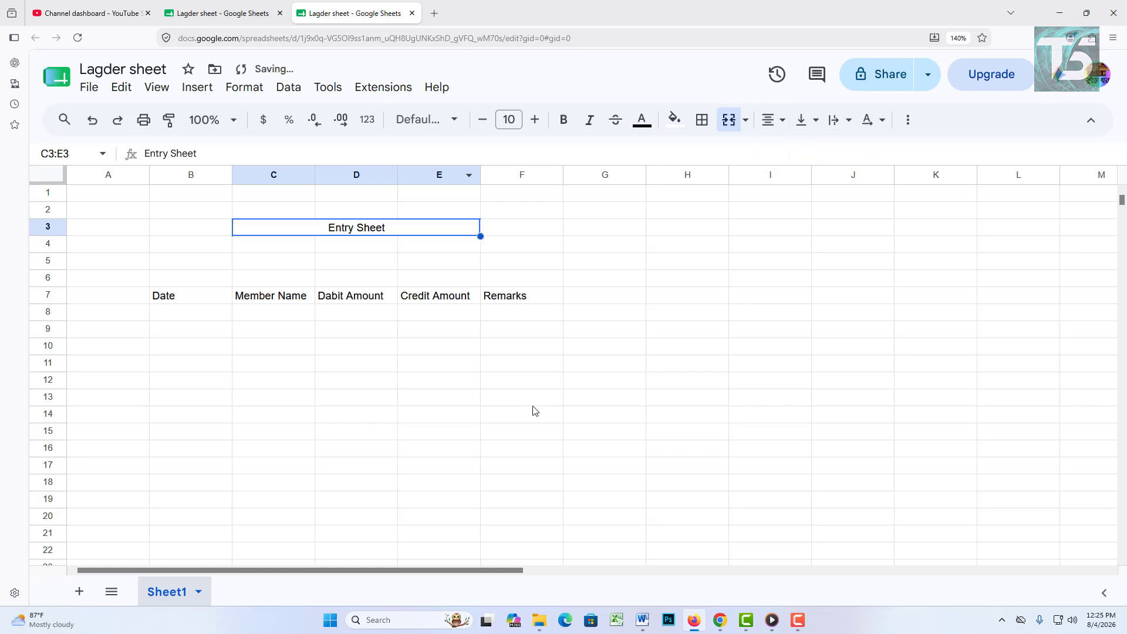
{"action": "left_click", "coordinate": [533, 409]}
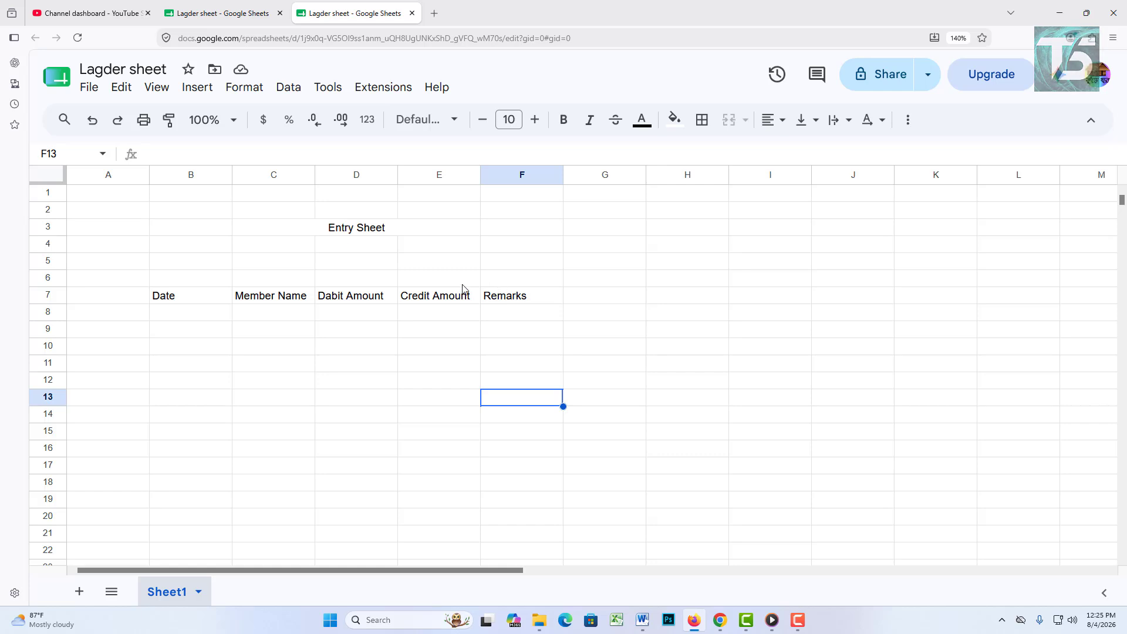
Step: Center the header labels in B7:F7
{"action": "left_click_drag", "start_coordinate": [194, 301], "coordinate": [519, 301]}
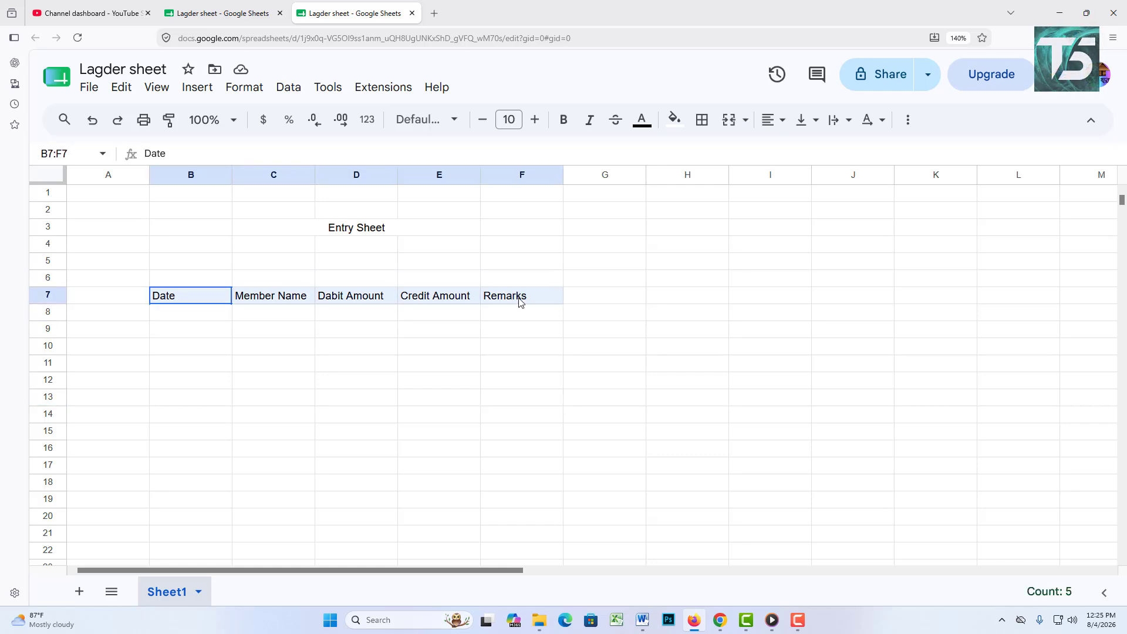
{"action": "left_click", "coordinate": [776, 121]}
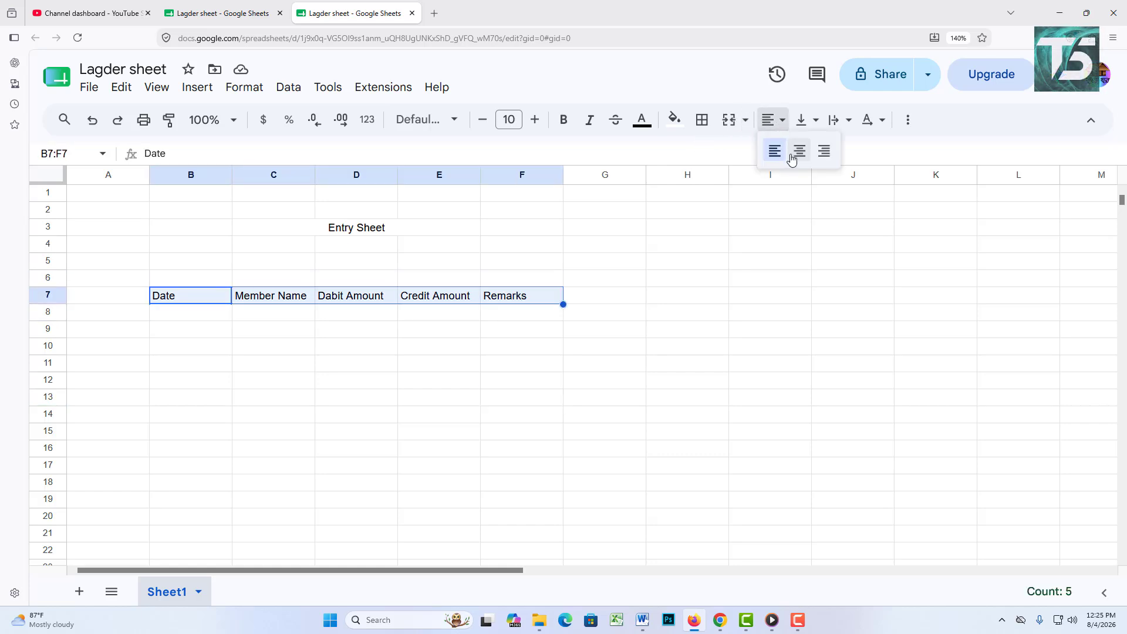
{"action": "left_click", "coordinate": [800, 151]}
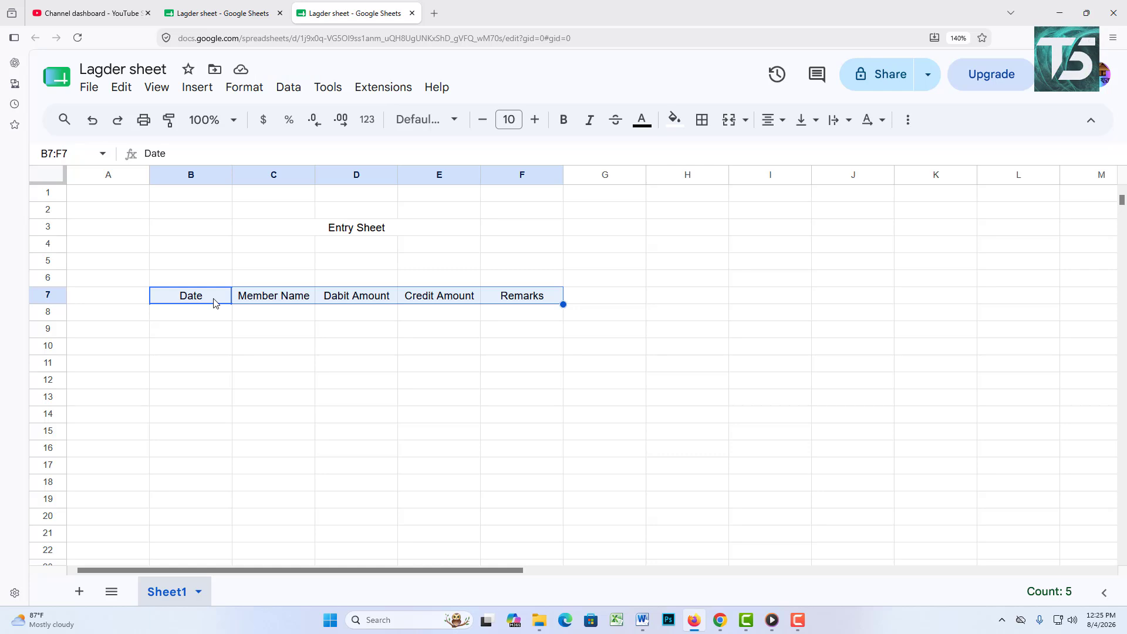
Step: Apply all borders to the table range B7:F23
{"action": "key", "text": "shift+Down"}
{"action": "key", "text": "shift+Down"}
{"action": "key", "text": "shift+Down"}
{"action": "key", "text": "shift+Down"}
{"action": "key", "text": "shift+Down"}
{"action": "key", "text": "shift+Down"}
{"action": "key", "text": "shift+Down"}
{"action": "key", "text": "shift+Down"}
{"action": "key", "text": "shift+Down"}
{"action": "key", "text": "shift+Down"}
{"action": "key", "text": "shift+Down"}
{"action": "key", "text": "shift+Down"}
{"action": "key", "text": "shift+Down"}
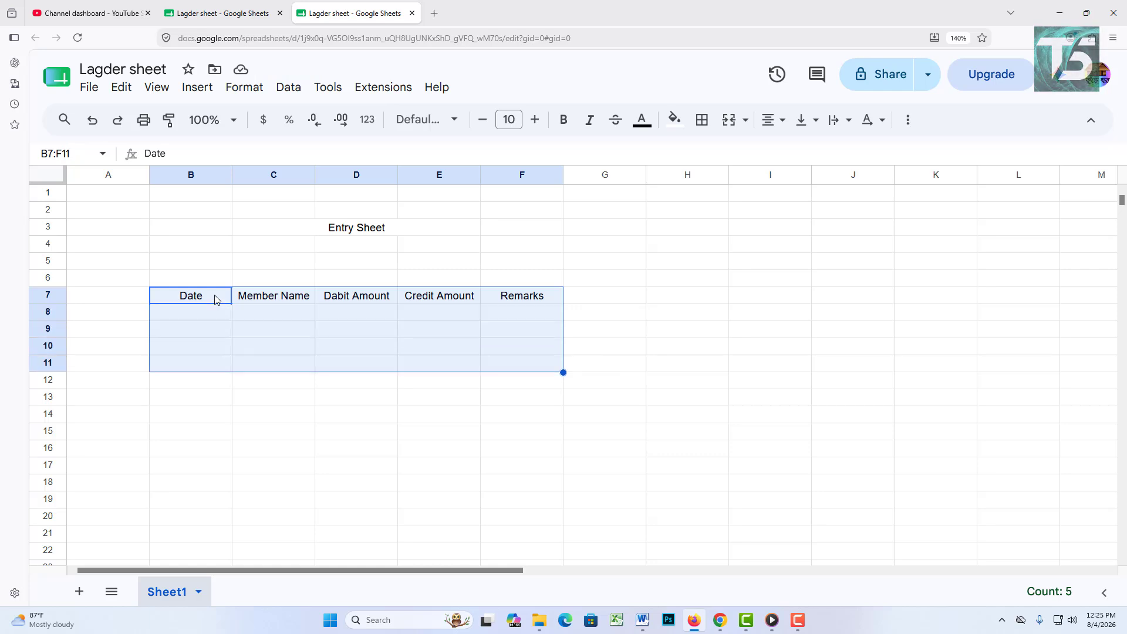
{"action": "key", "text": "shift+Down"}
{"action": "key", "text": "shift+Down"}
{"action": "key", "text": "shift+Down"}
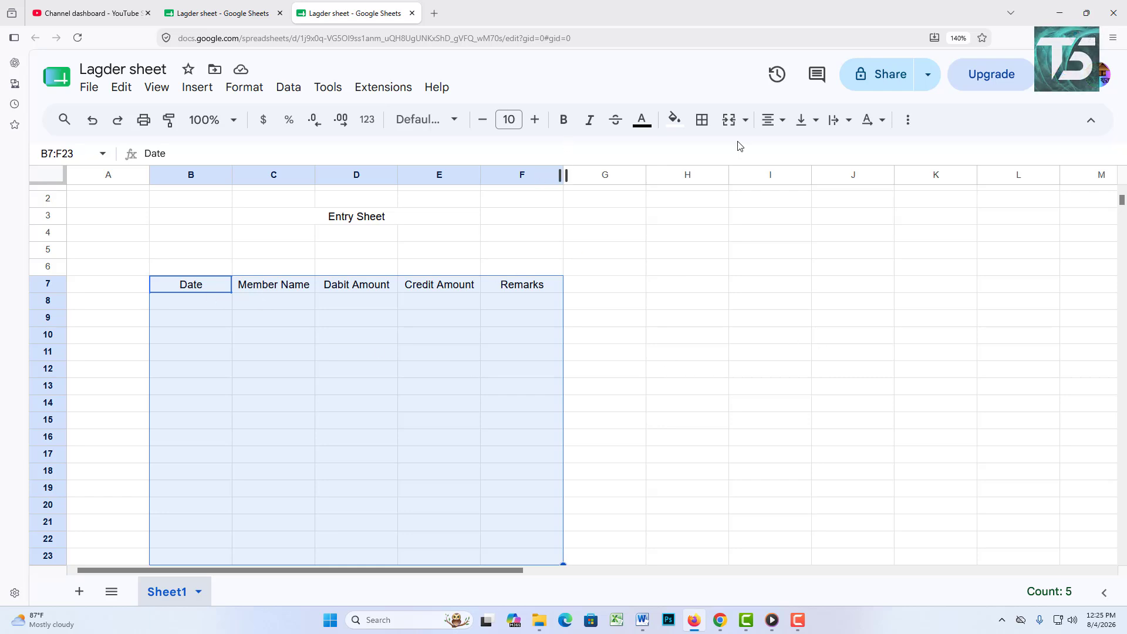
{"action": "left_click", "coordinate": [708, 129]}
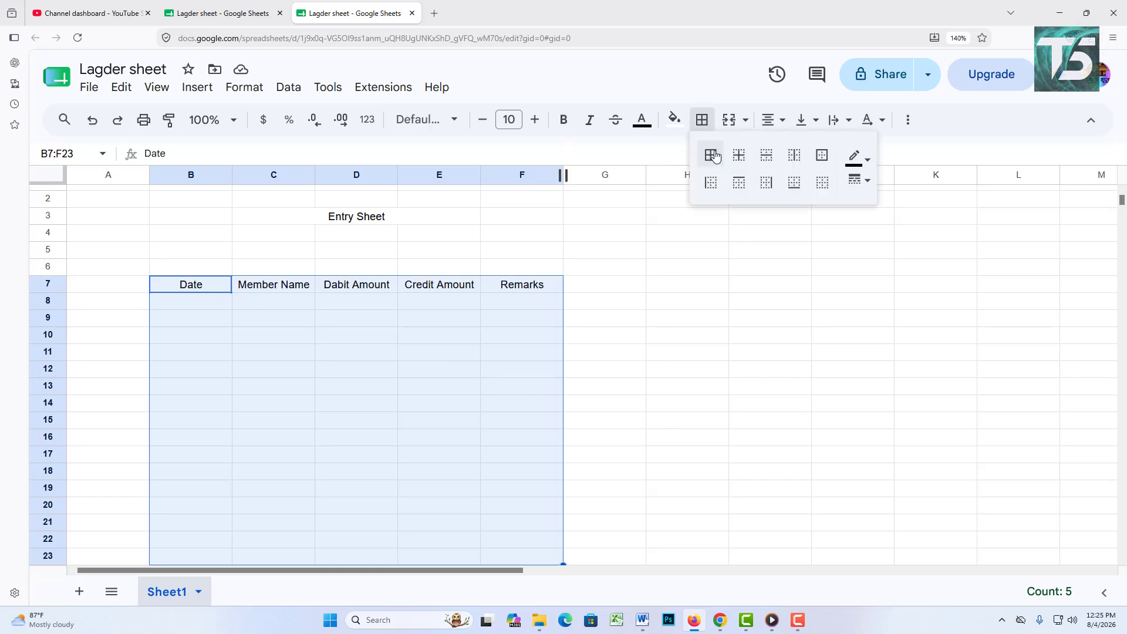
{"action": "left_click", "coordinate": [711, 154]}
{"action": "left_click", "coordinate": [705, 284]}
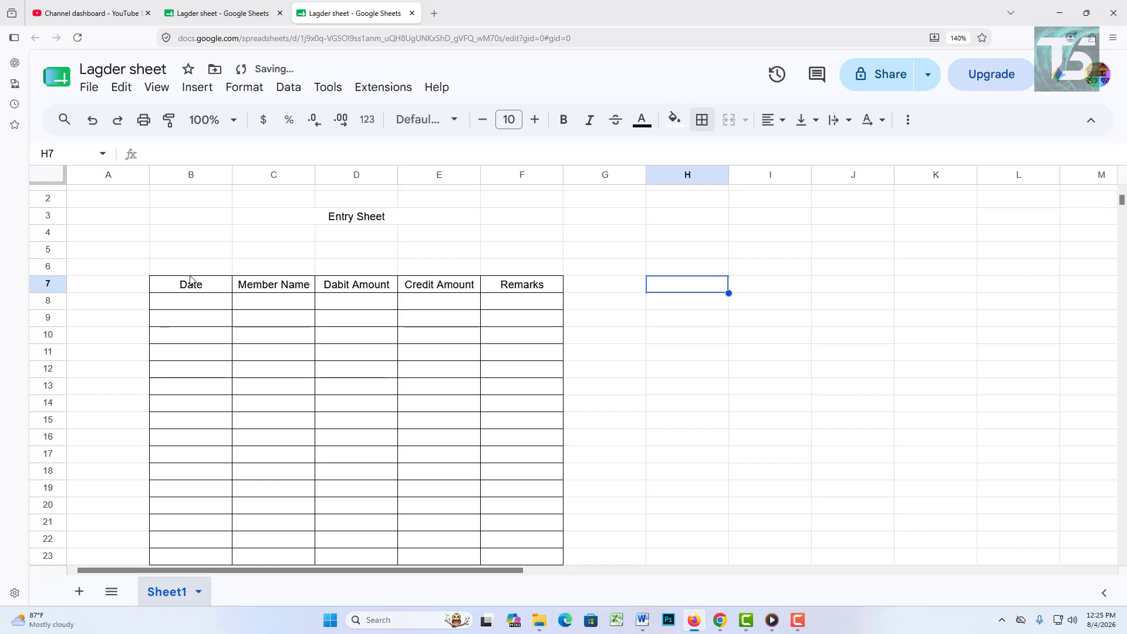
{"action": "left_click_drag", "start_coordinate": [192, 284], "coordinate": [514, 291]}
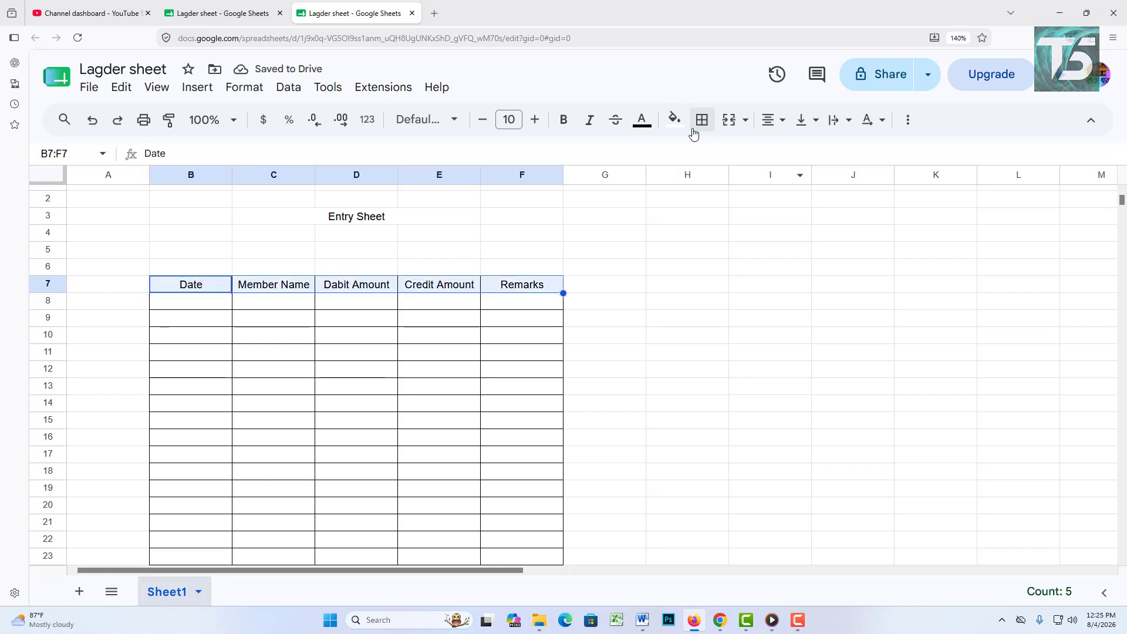
Step: Fill the B7:F7 header row green and the Entry Sheet title cell yellow
{"action": "left_click", "coordinate": [674, 120]}
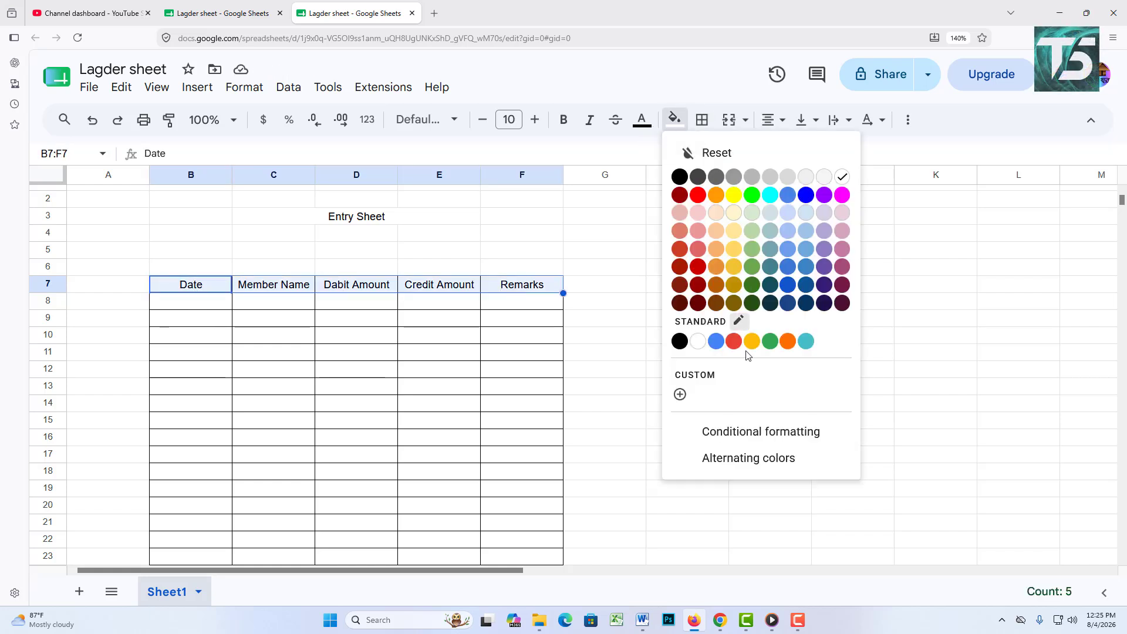
{"action": "left_click", "coordinate": [770, 341]}
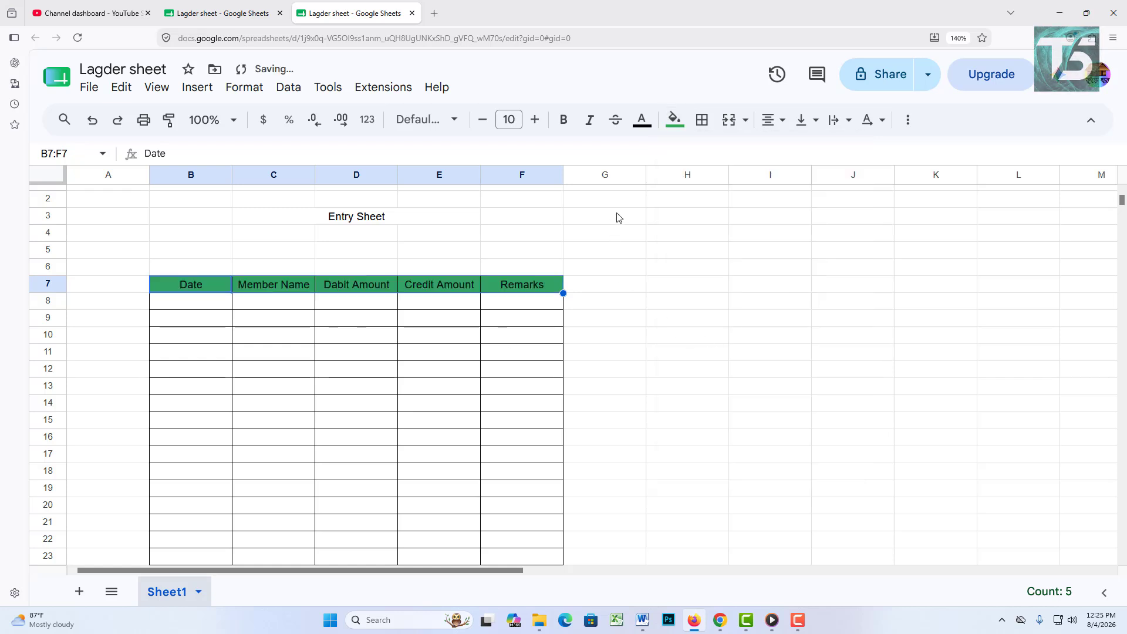
{"action": "left_click", "coordinate": [375, 219]}
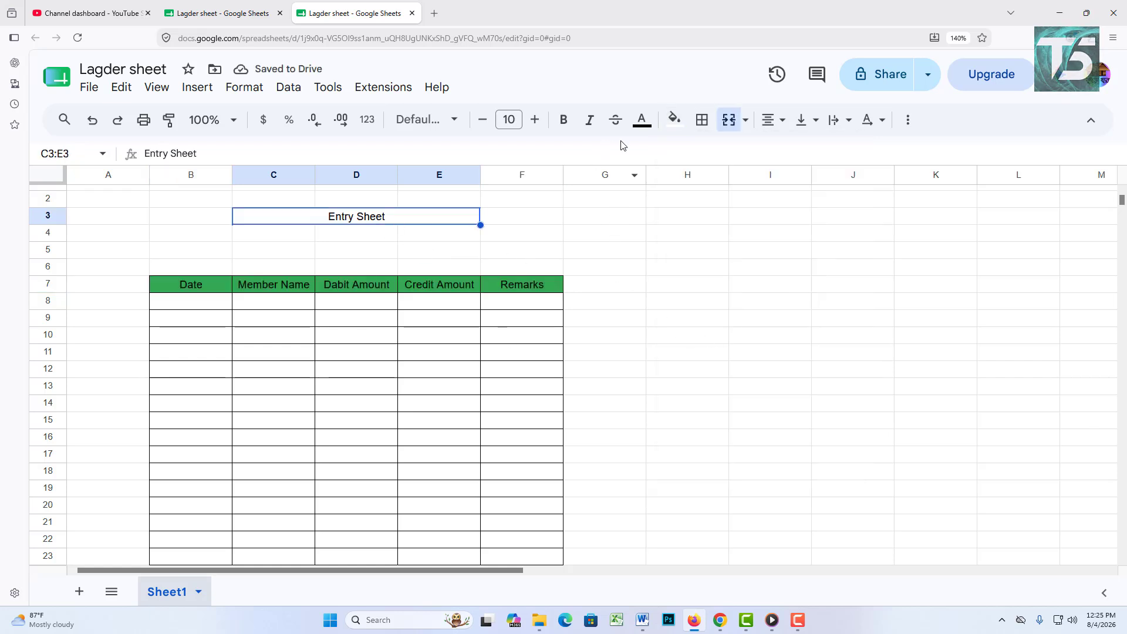
{"action": "left_click", "coordinate": [675, 120]}
{"action": "left_click", "coordinate": [752, 341]}
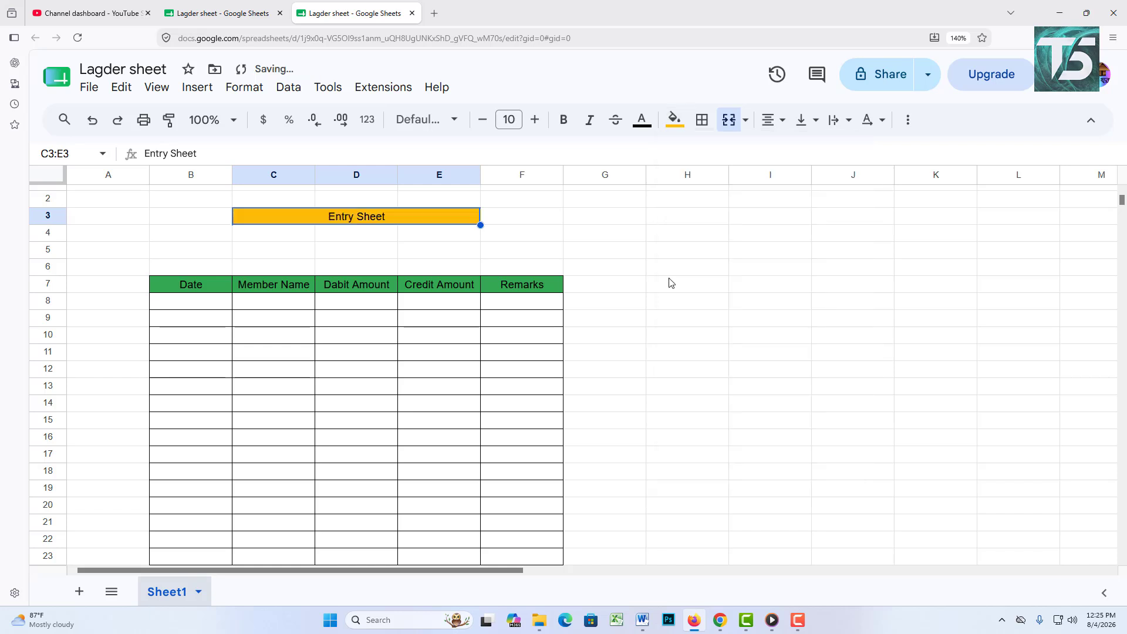
{"action": "left_click", "coordinate": [700, 272]}
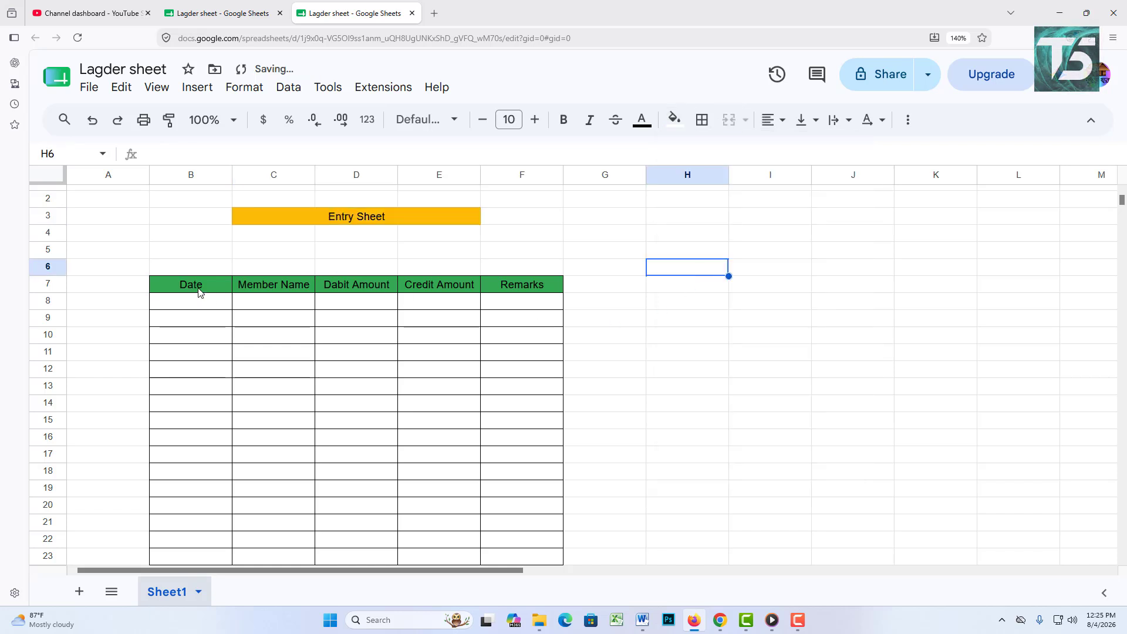
Step: Bold the header row, and make the Entry Sheet title bold at 24 pt
{"action": "left_click_drag", "start_coordinate": [199, 291], "coordinate": [523, 285]}
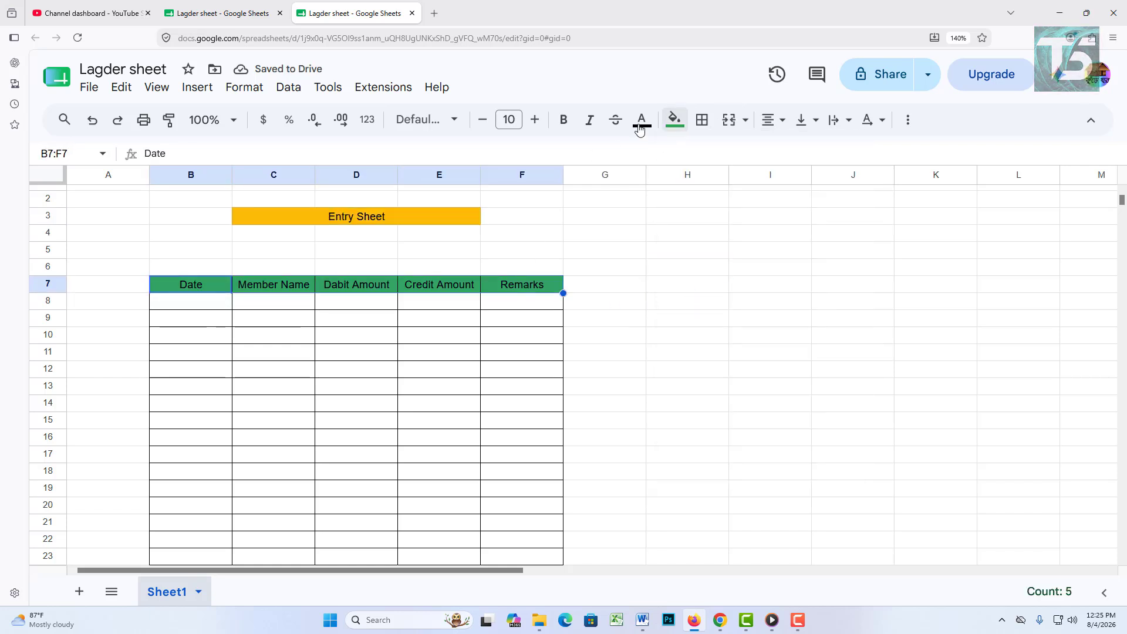
{"action": "left_click", "coordinate": [564, 121]}
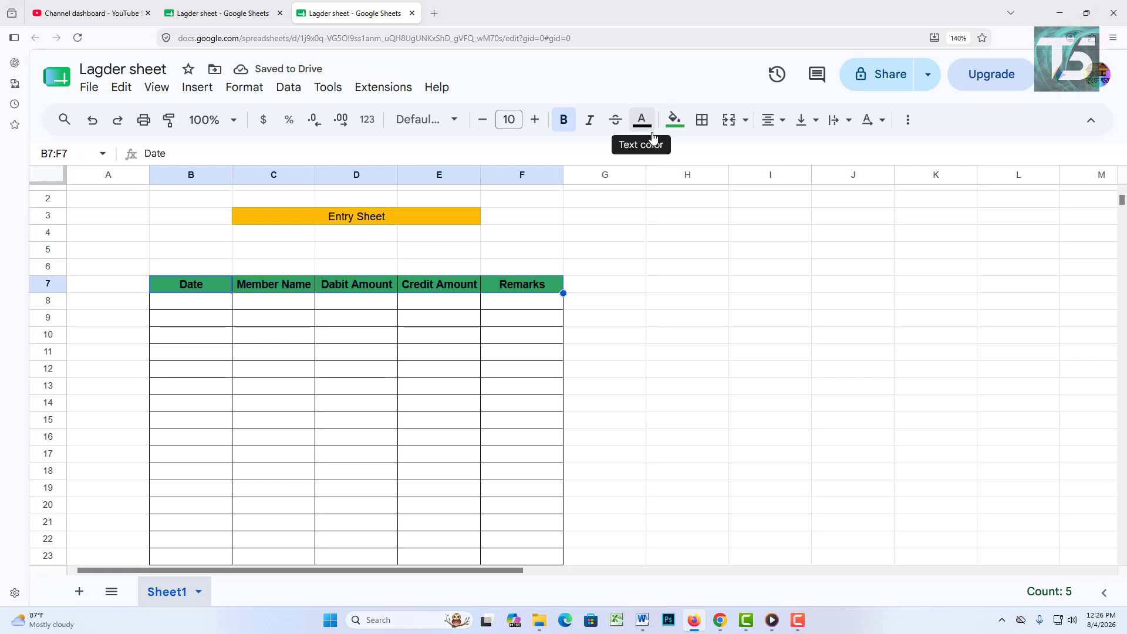
{"action": "left_click", "coordinate": [454, 215]}
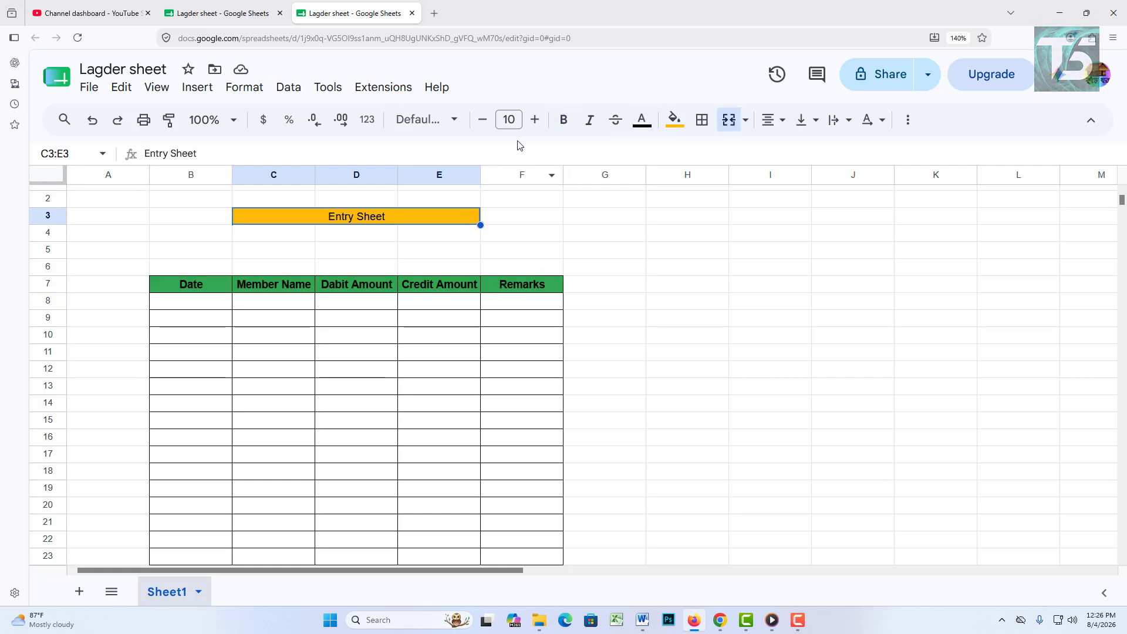
{"action": "left_click", "coordinate": [562, 122]}
{"action": "left_click", "coordinate": [513, 119]}
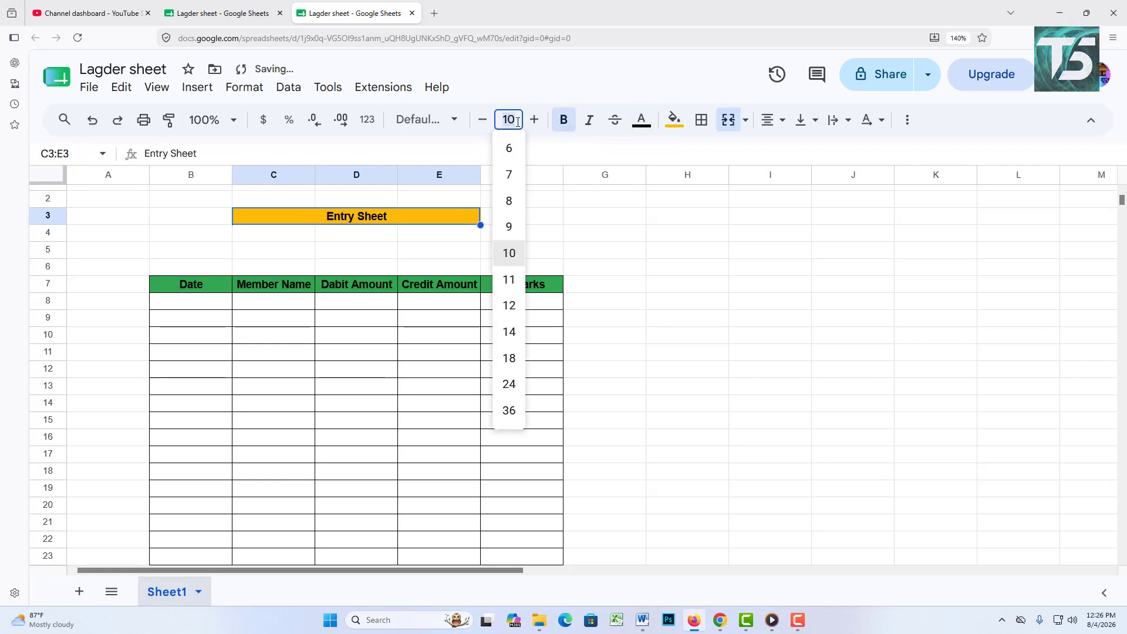
{"action": "left_click", "coordinate": [509, 383]}
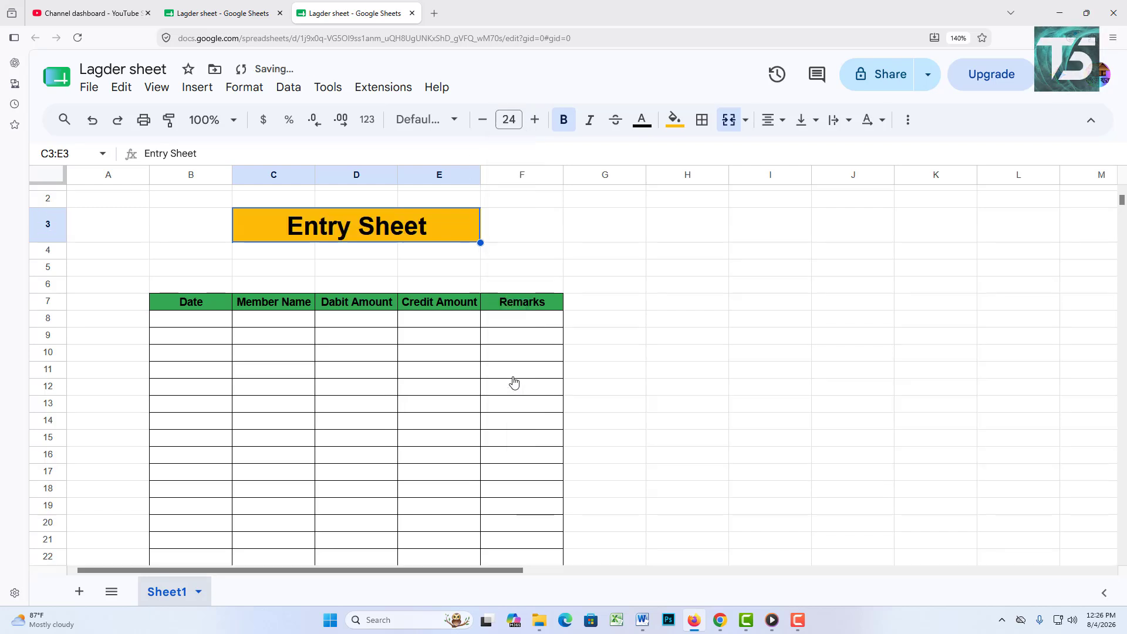
{"action": "left_click", "coordinate": [747, 369]}
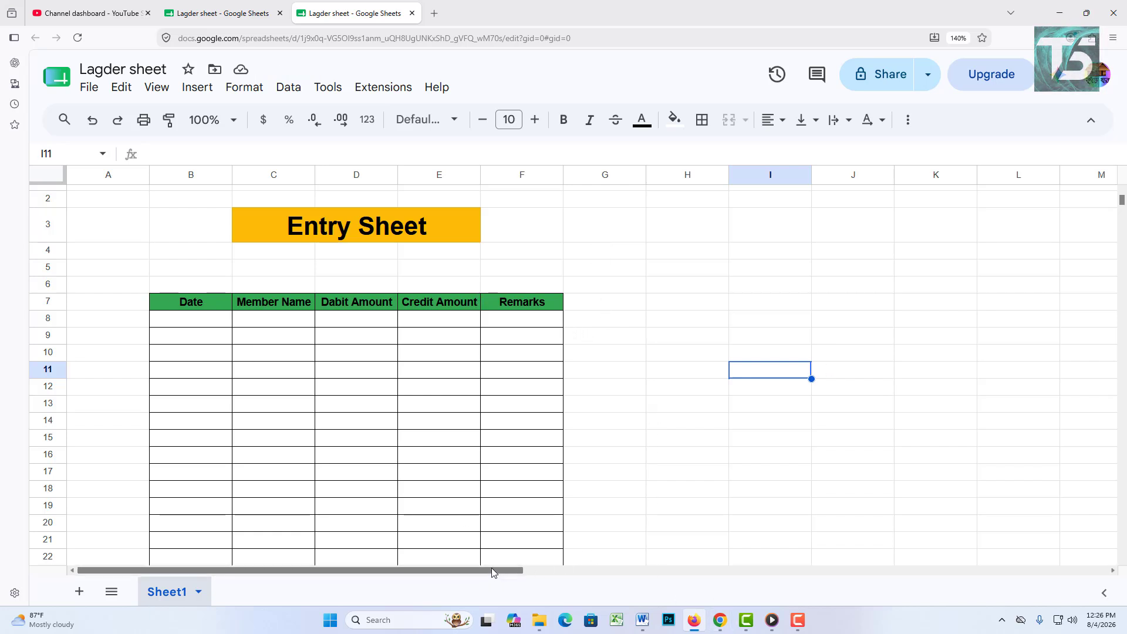
Step: Copy the C7:F7 headers into H7:K7, then select I3:J3 for a second title
{"action": "left_click_drag", "start_coordinate": [491, 569], "coordinate": [588, 559]}
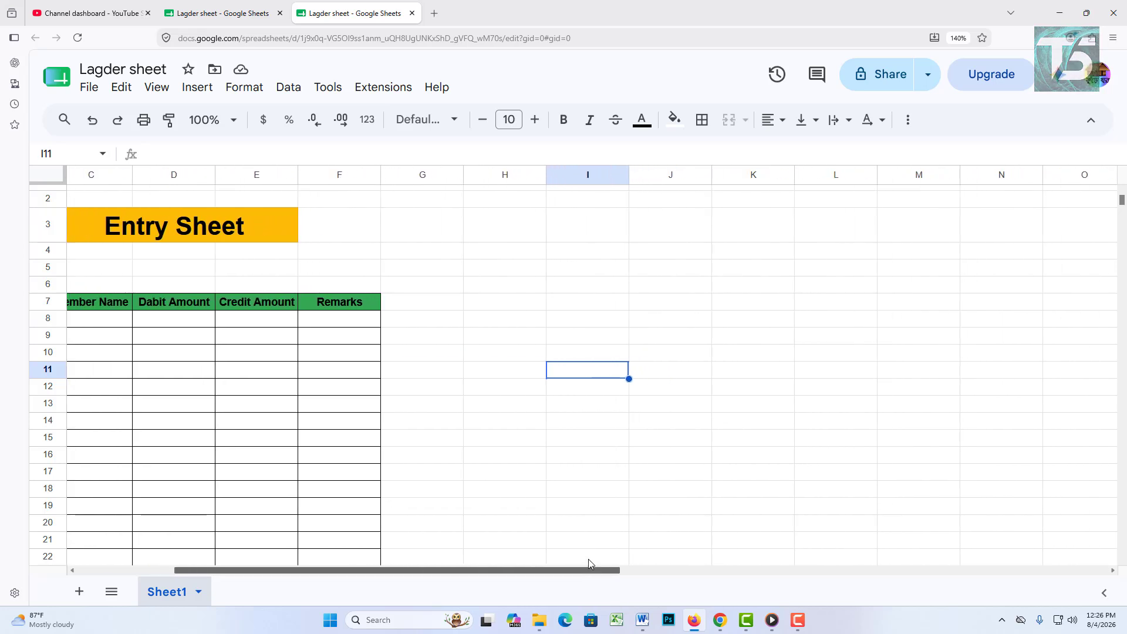
{"action": "left_click", "coordinate": [136, 229]}
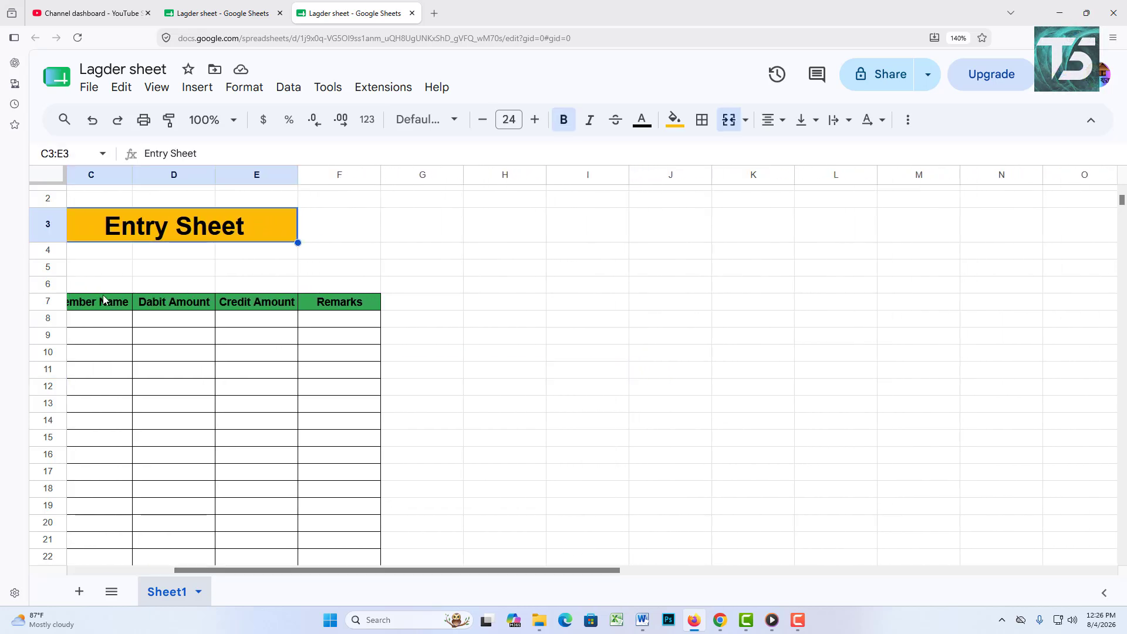
{"action": "left_click_drag", "start_coordinate": [396, 570], "coordinate": [289, 572]}
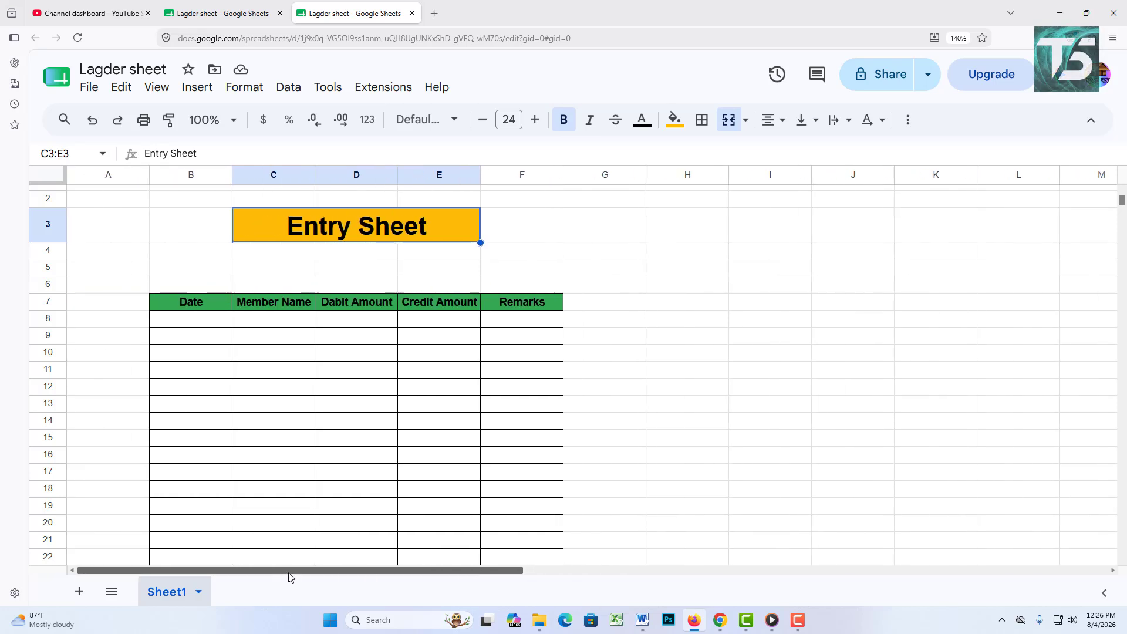
{"action": "left_click_drag", "start_coordinate": [198, 307], "coordinate": [430, 308]}
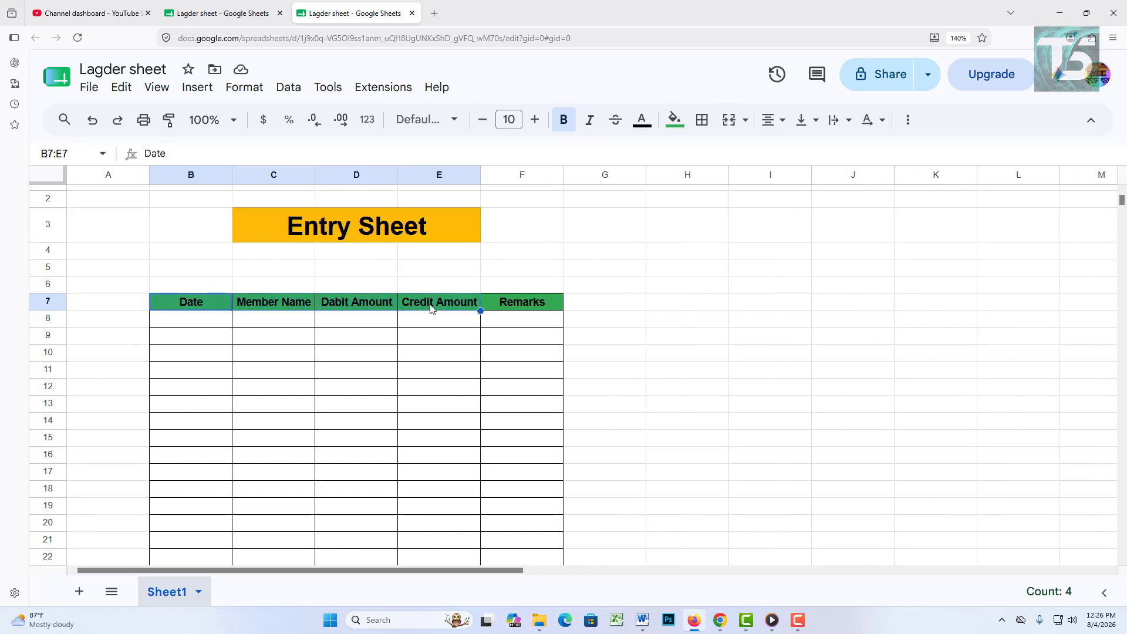
{"action": "left_click", "coordinate": [430, 308]}
{"action": "left_click_drag", "start_coordinate": [295, 302], "coordinate": [550, 302]}
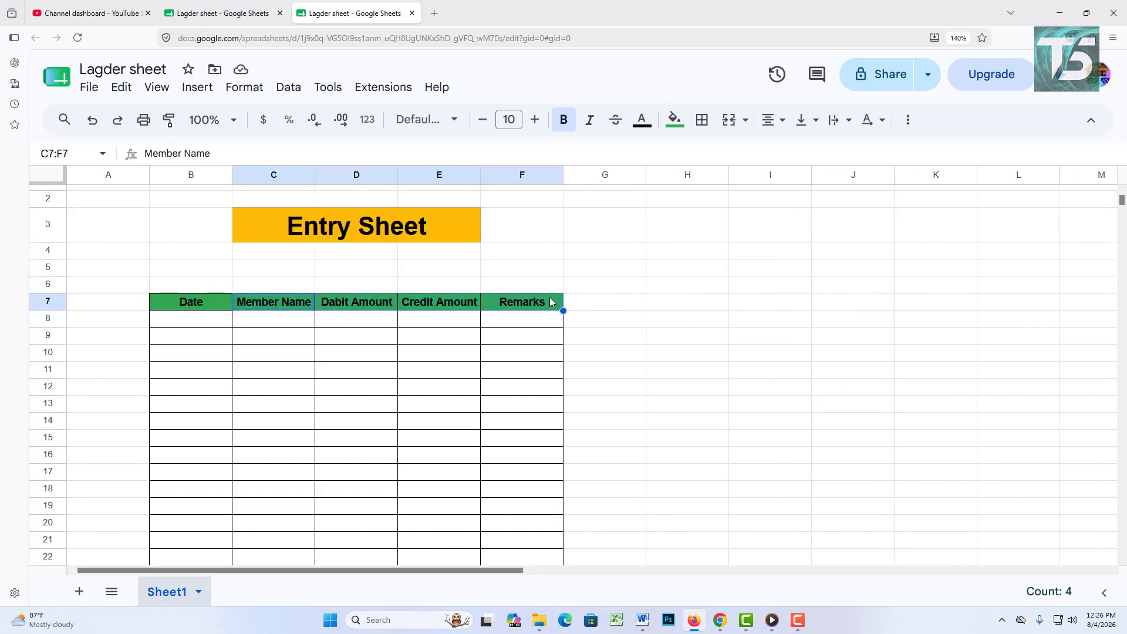
{"action": "key", "text": "ctrl+c"}
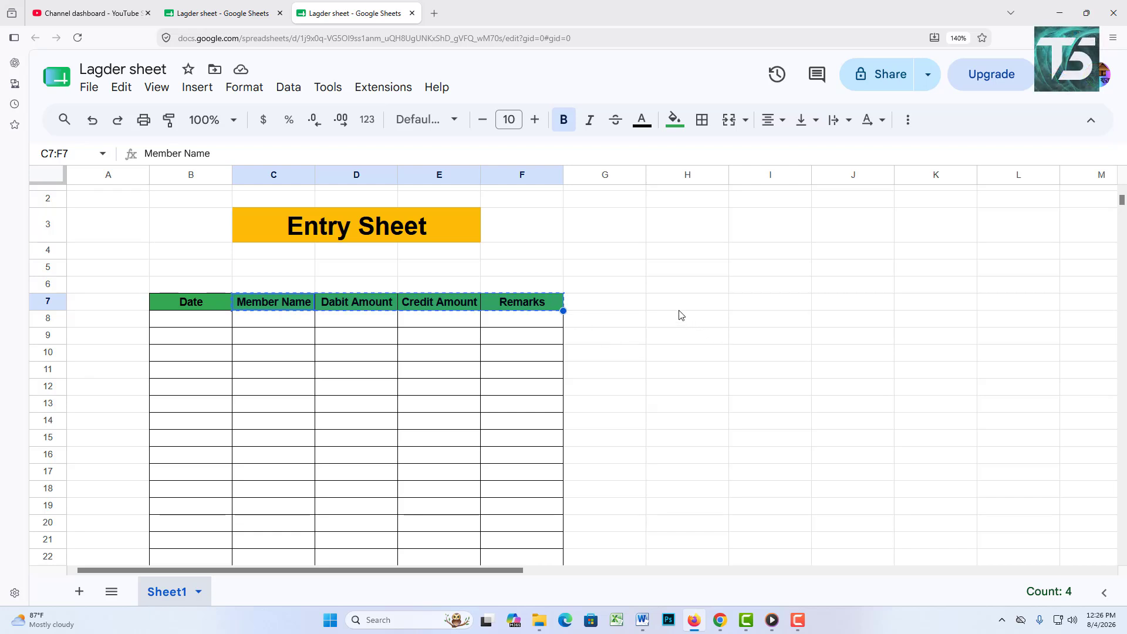
{"action": "left_click", "coordinate": [691, 304]}
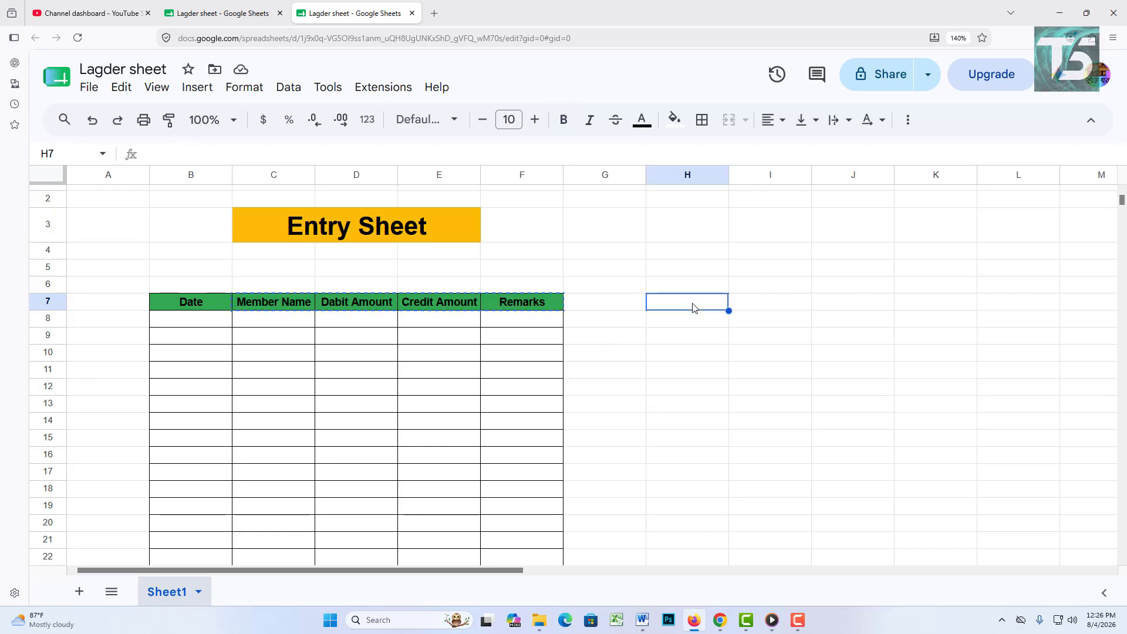
{"action": "key", "text": "ctrl+v"}
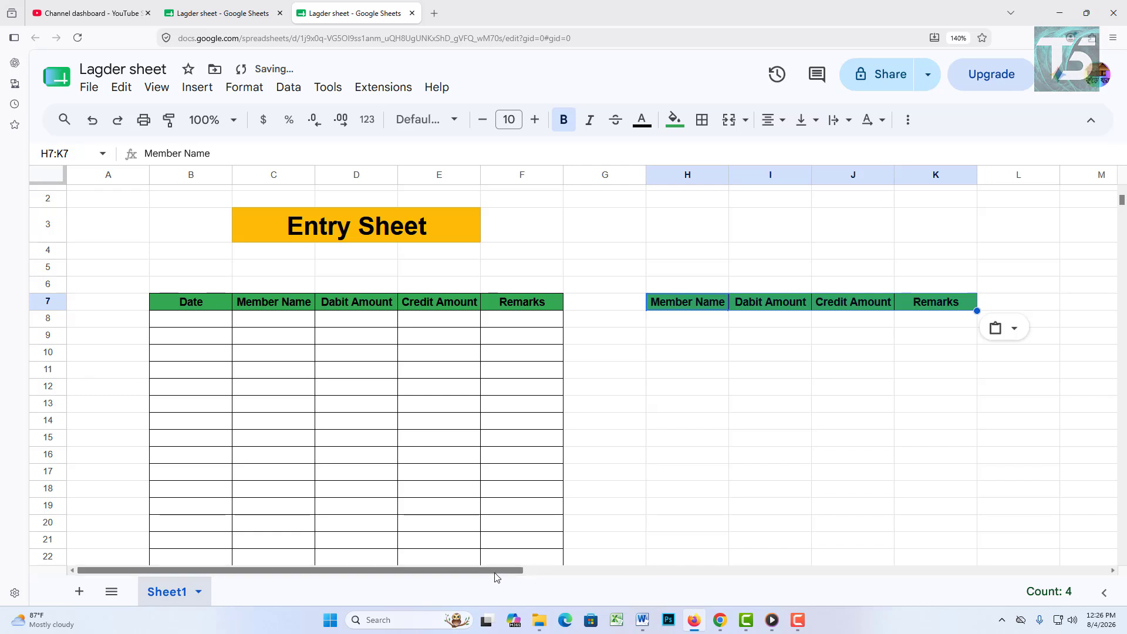
{"action": "left_click_drag", "start_coordinate": [521, 580], "coordinate": [600, 575]}
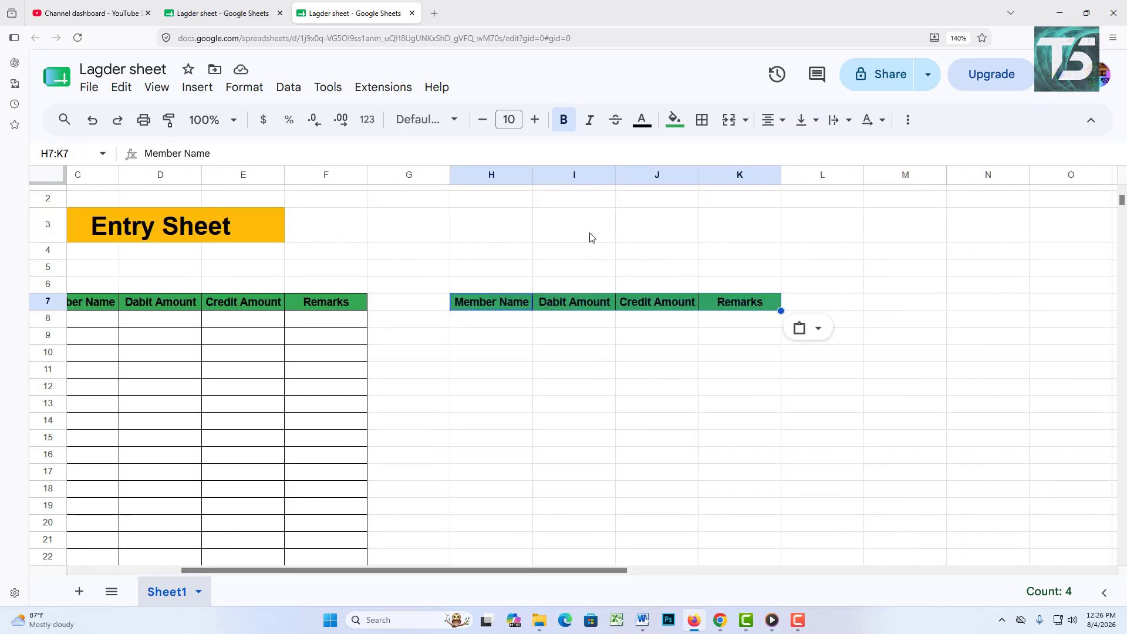
{"action": "left_click_drag", "start_coordinate": [590, 237], "coordinate": [649, 232]}
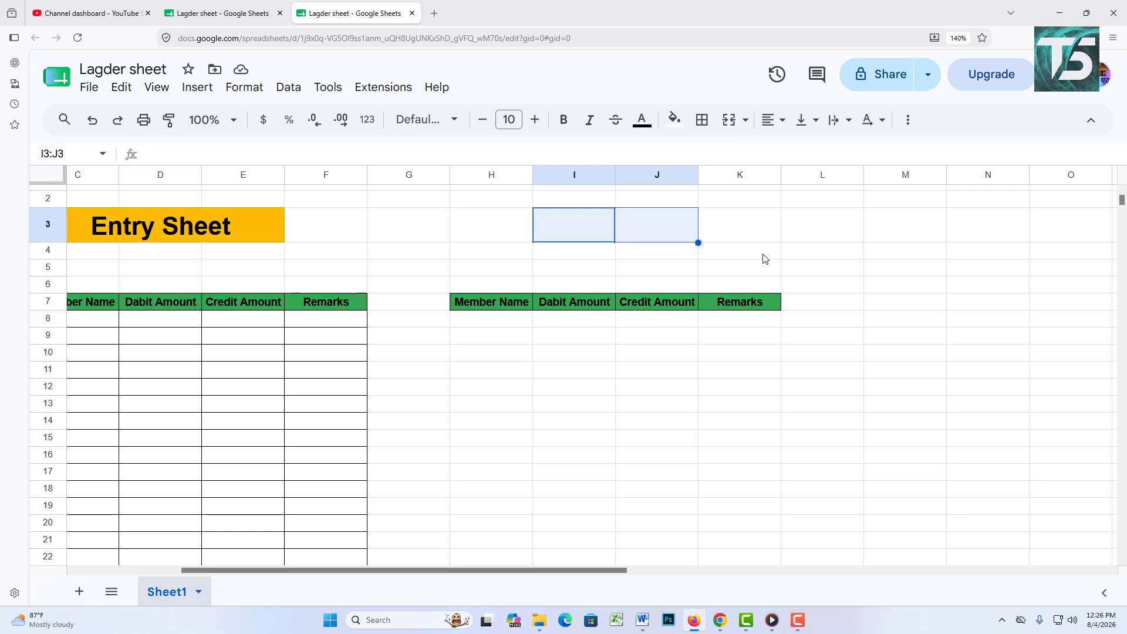
Step: Enter the title 'Member Short Statement' in row 3 and centre it
{"action": "left_click", "coordinate": [729, 119]}
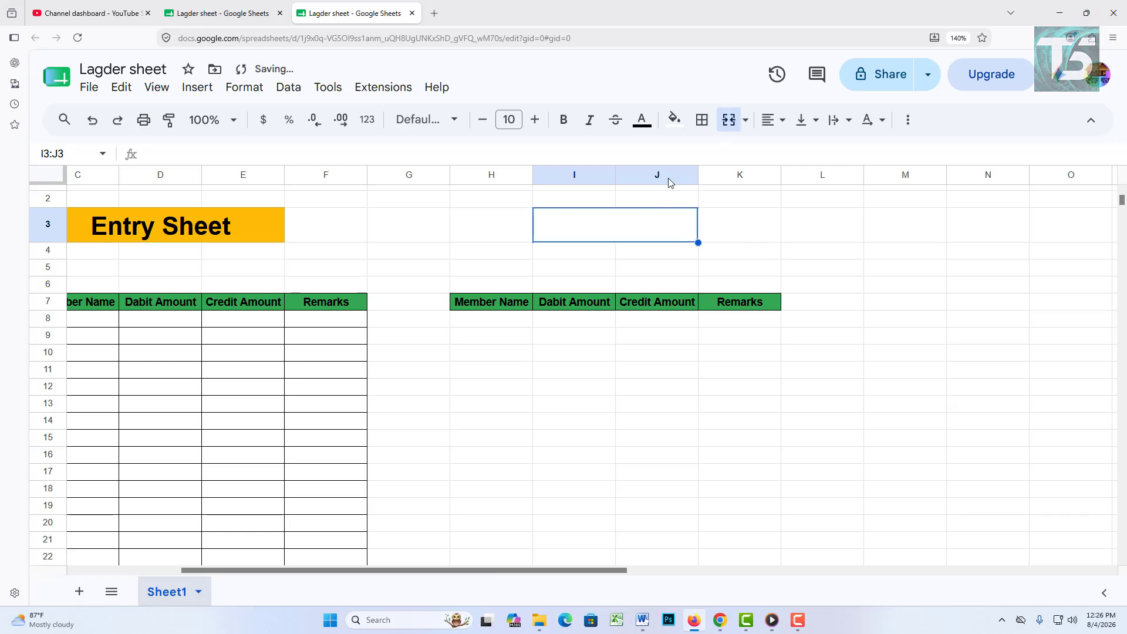
{"action": "type", "text": "S"}
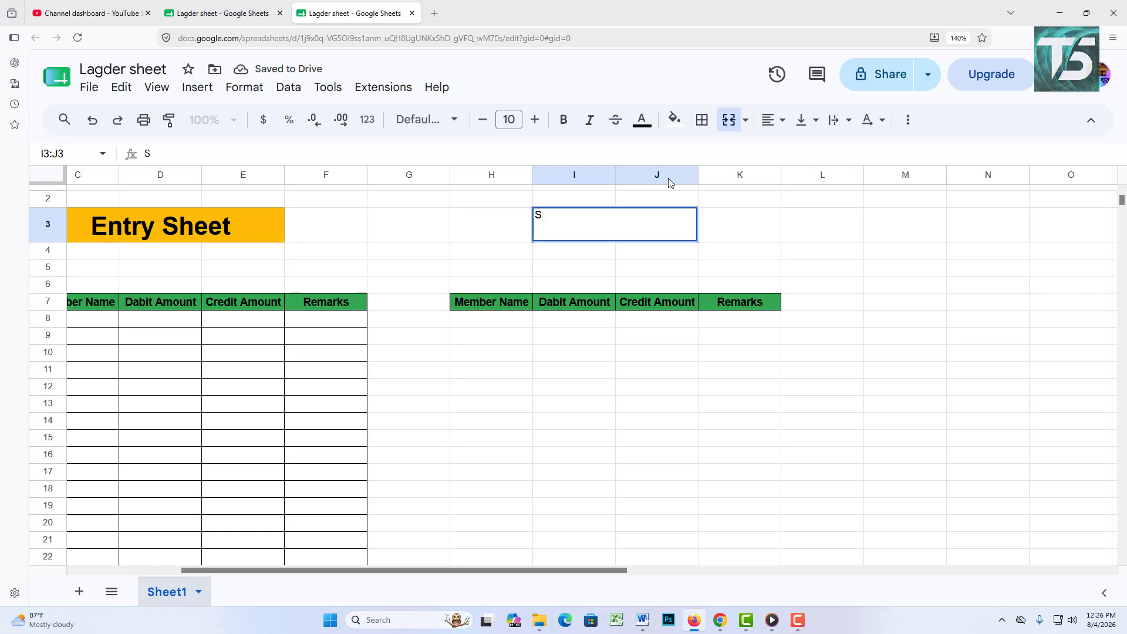
{"action": "type", "text": "hort Stat"}
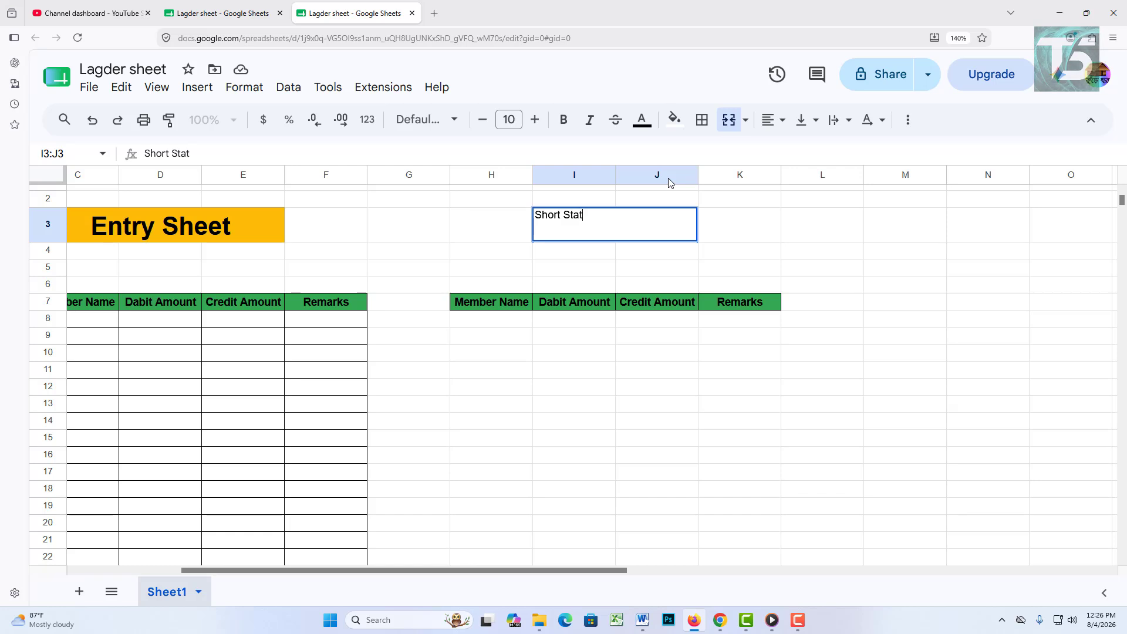
{"action": "type", "text": "ement"}
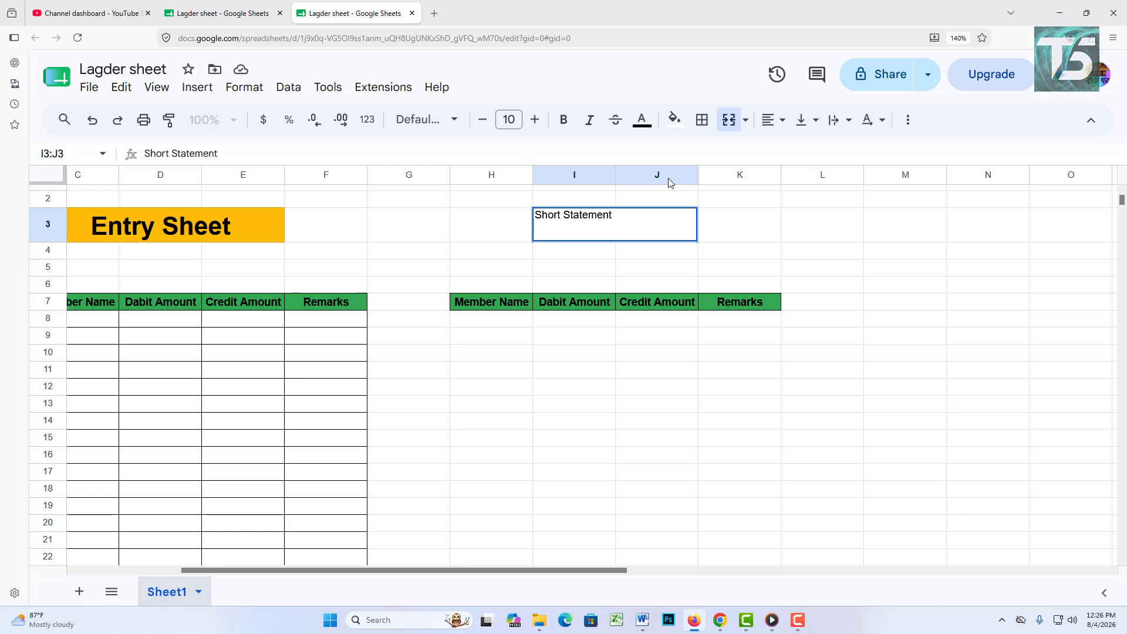
{"action": "key", "text": "Home"}
{"action": "type", "text": "Member"}
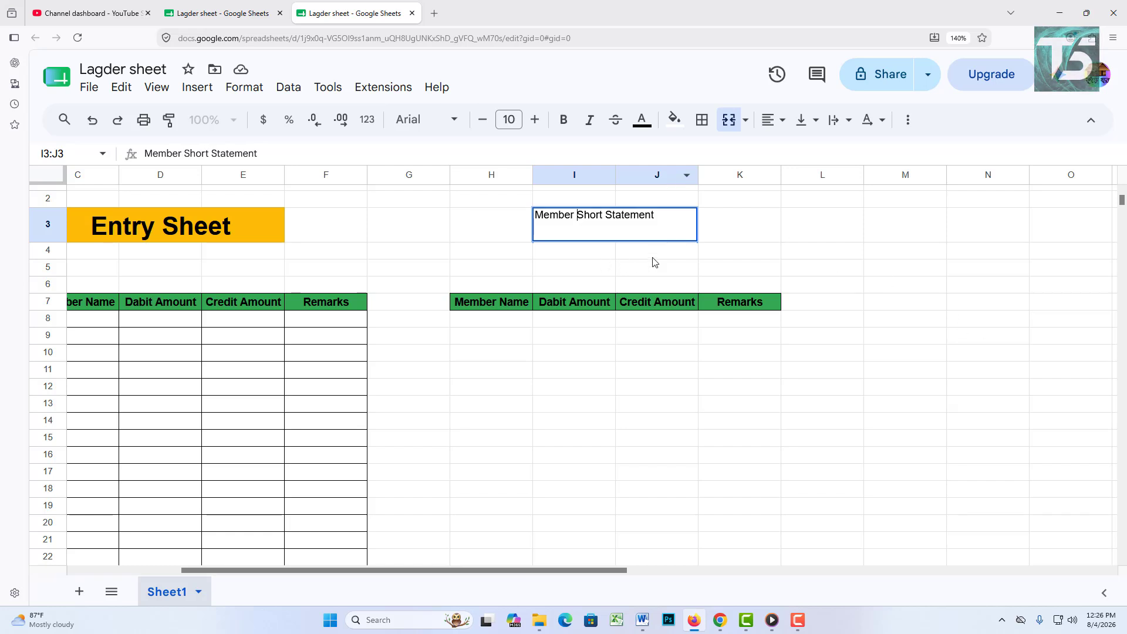
{"action": "left_click", "coordinate": [773, 120]}
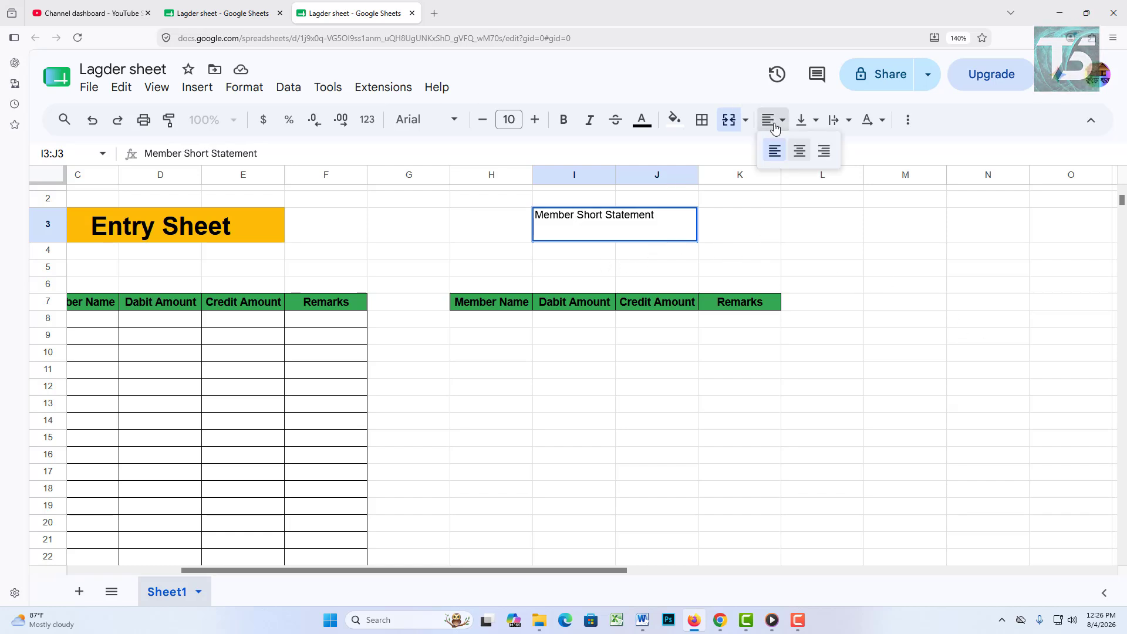
{"action": "left_click", "coordinate": [799, 150]}
Step: Set the Member Short Statement title to 24 pt
{"action": "left_click", "coordinate": [849, 271]}
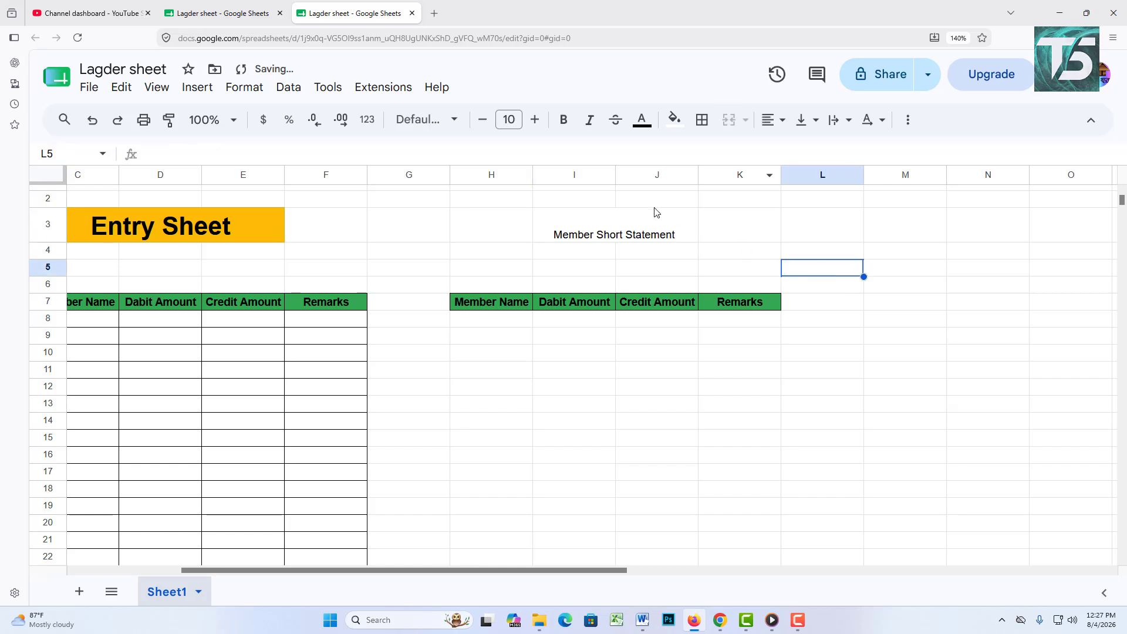
{"action": "left_click", "coordinate": [651, 231]}
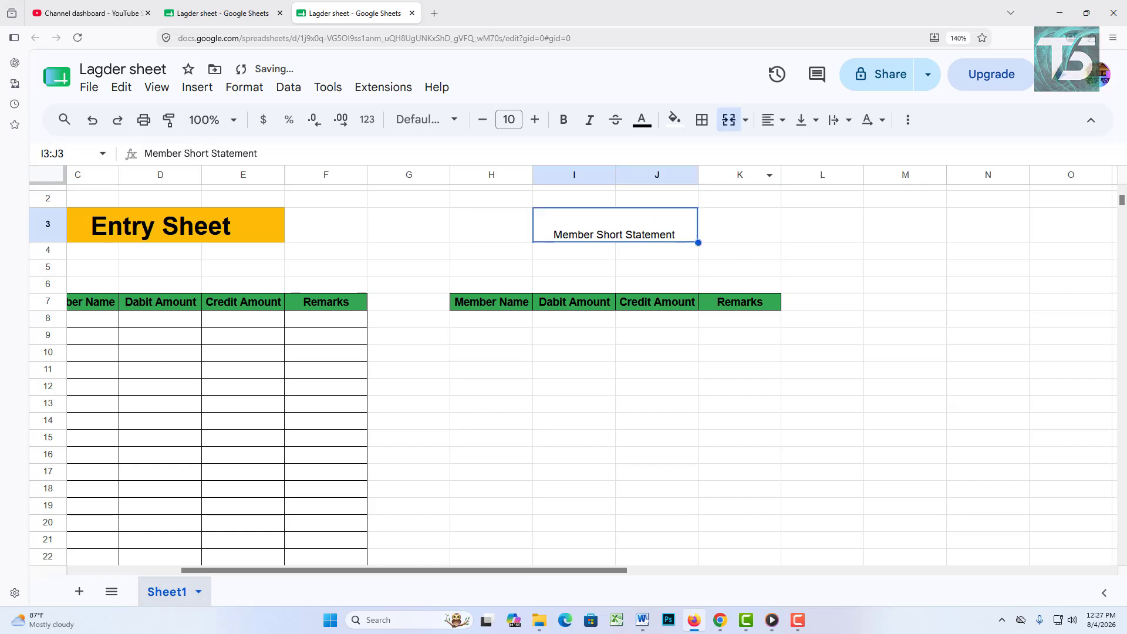
{"action": "left_click", "coordinate": [508, 120]}
{"action": "left_click", "coordinate": [509, 384]}
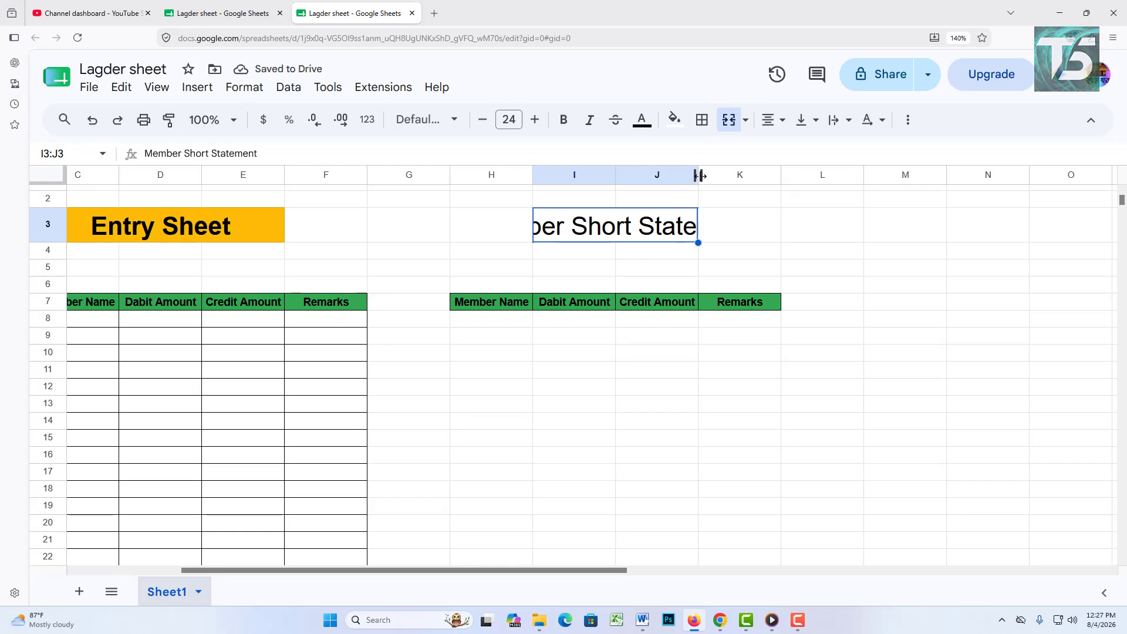
Step: Merge H3:K3 for the title, make it bold and fill it amber-yellow
{"action": "left_click", "coordinate": [512, 226]}
{"action": "left_click_drag", "start_coordinate": [512, 227], "coordinate": [723, 225]}
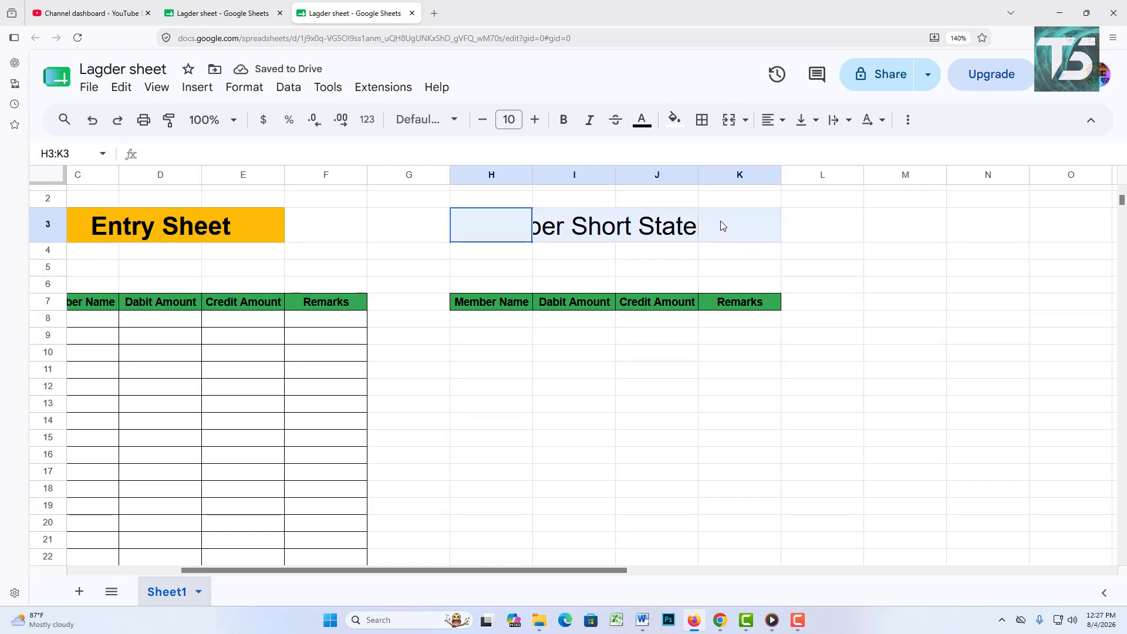
{"action": "left_click", "coordinate": [729, 120]}
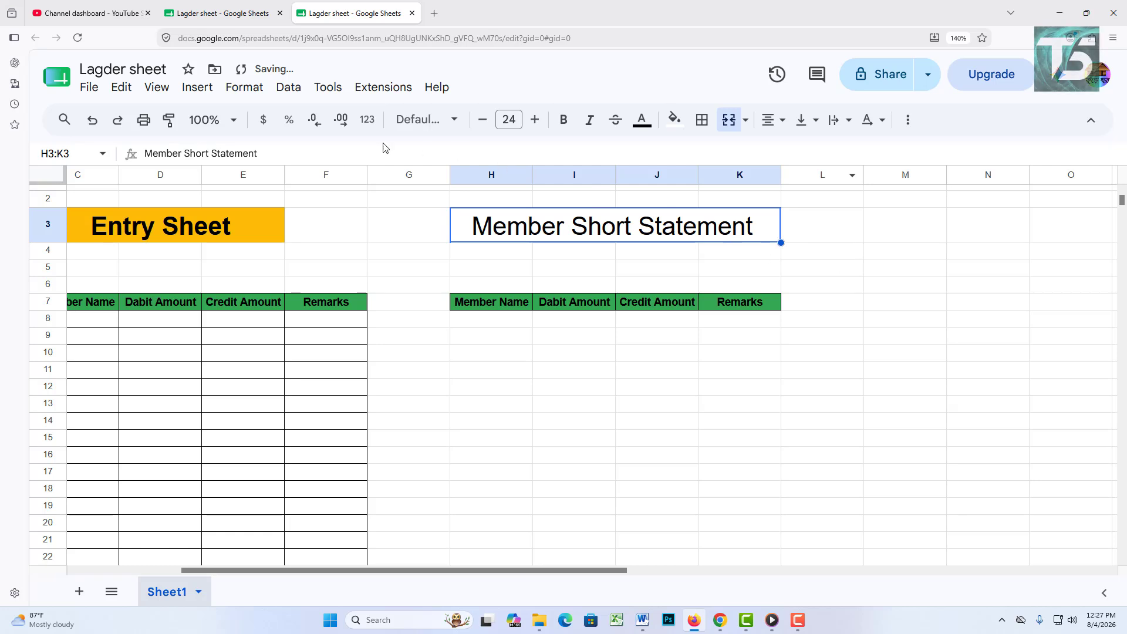
{"action": "left_click", "coordinate": [563, 123]}
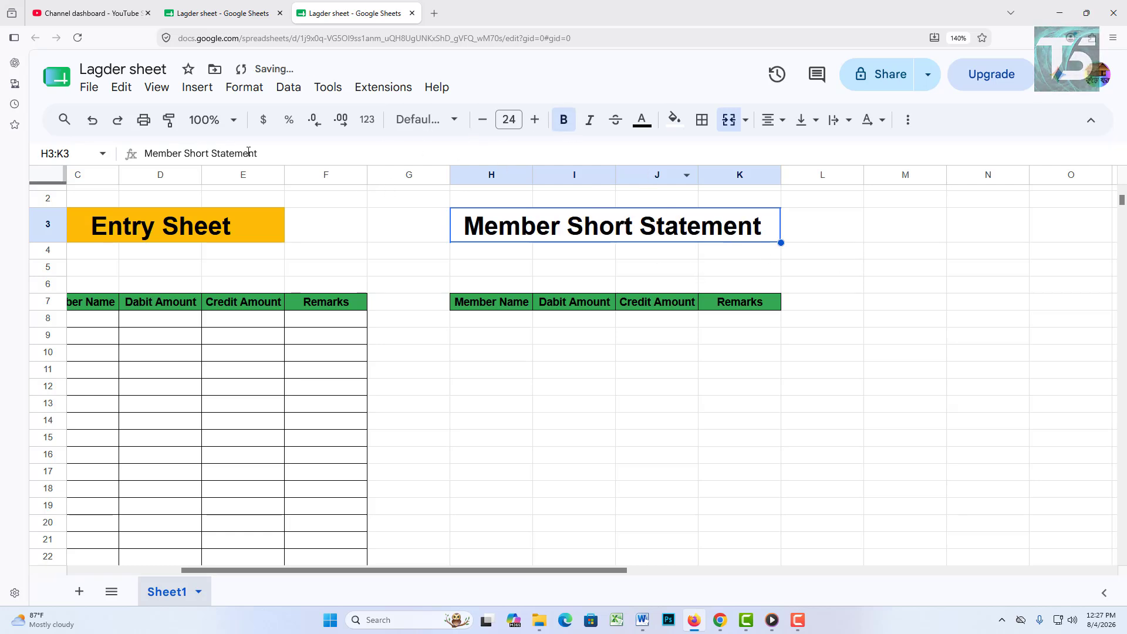
{"action": "left_click", "coordinate": [674, 121]}
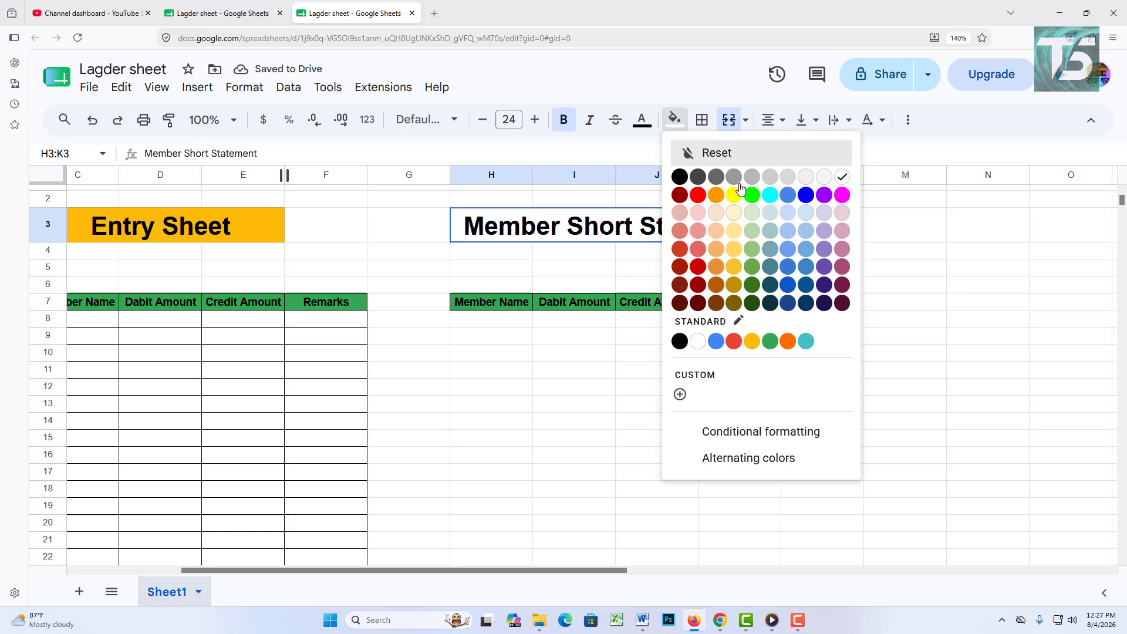
{"action": "left_click", "coordinate": [752, 341]}
{"action": "left_click", "coordinate": [920, 322]}
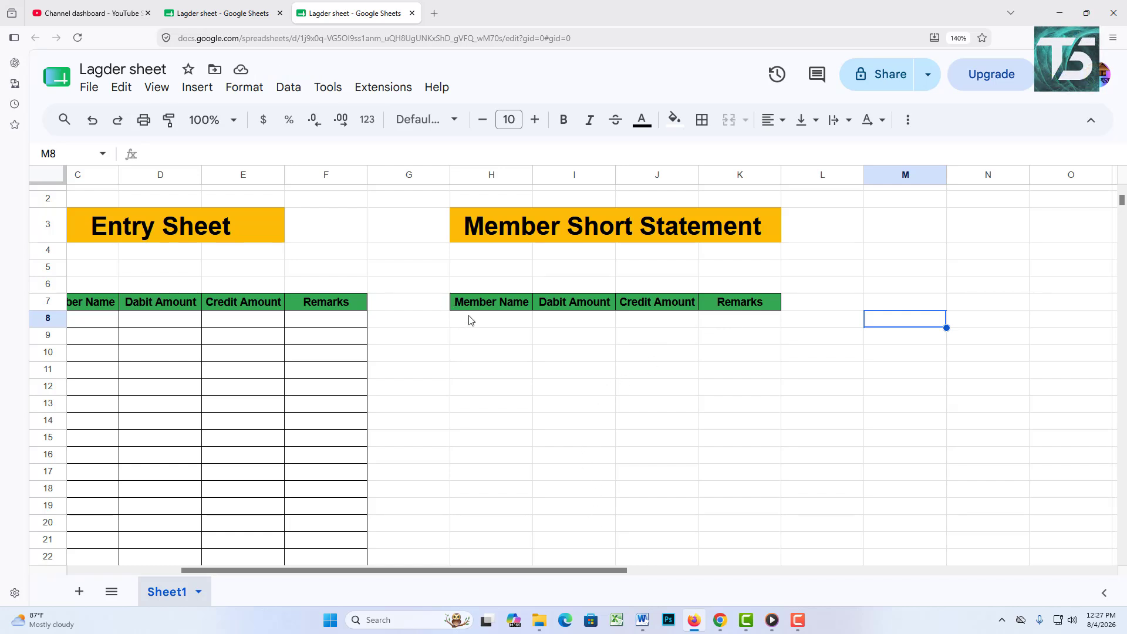
Step: Apply all borders to the Member Short Statement body H8:K23
{"action": "left_click_drag", "start_coordinate": [470, 319], "coordinate": [749, 512]}
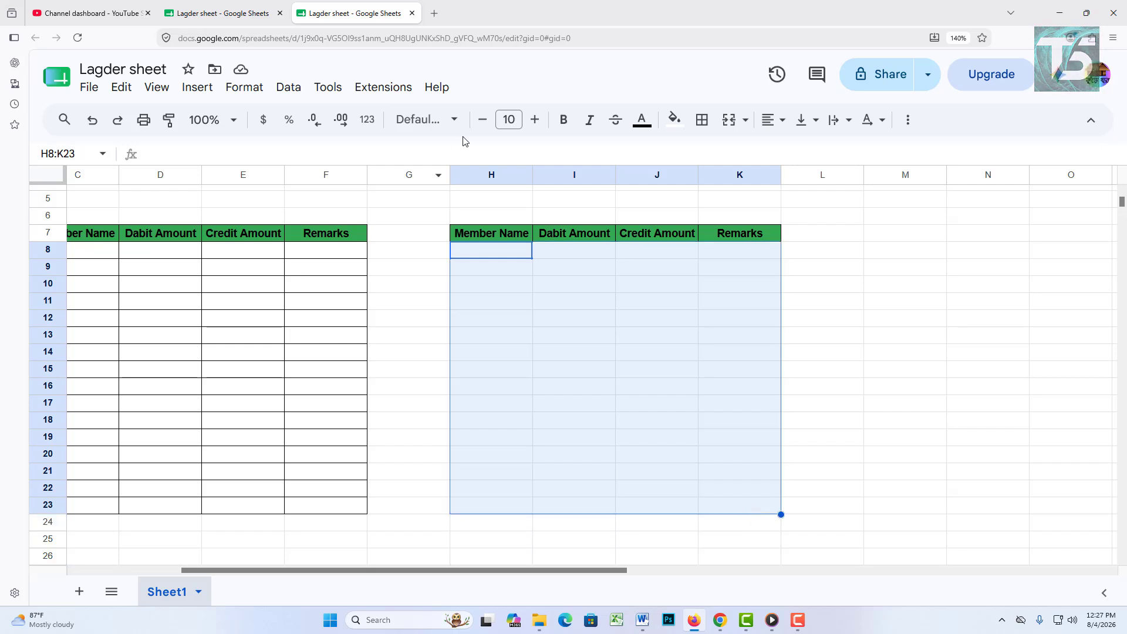
{"action": "left_click", "coordinate": [703, 120]}
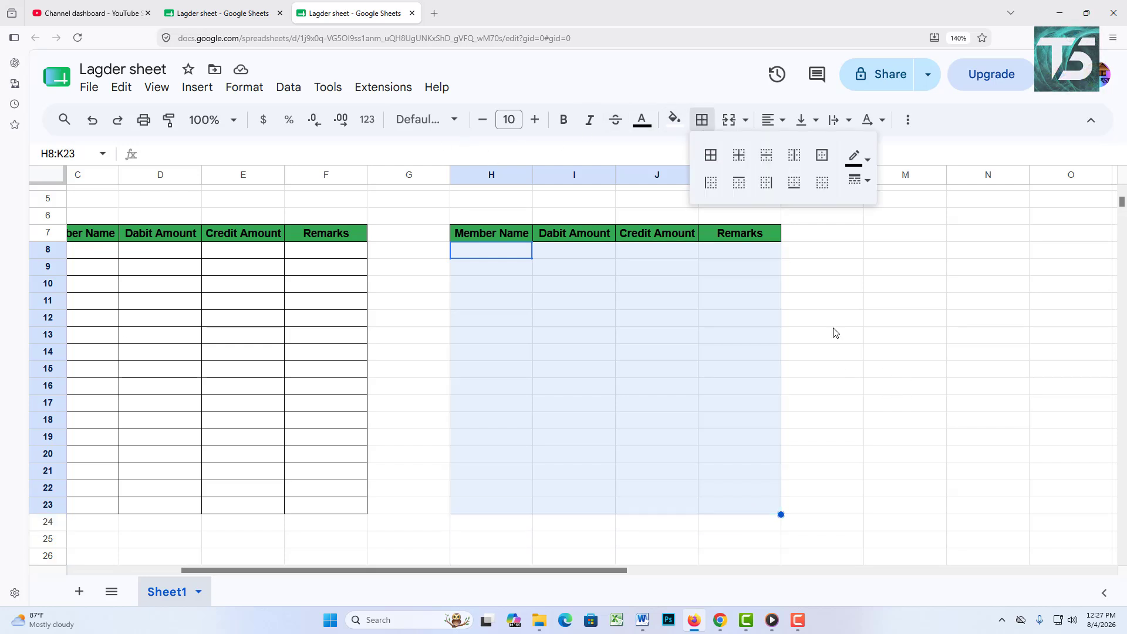
{"action": "left_click", "coordinate": [710, 155]}
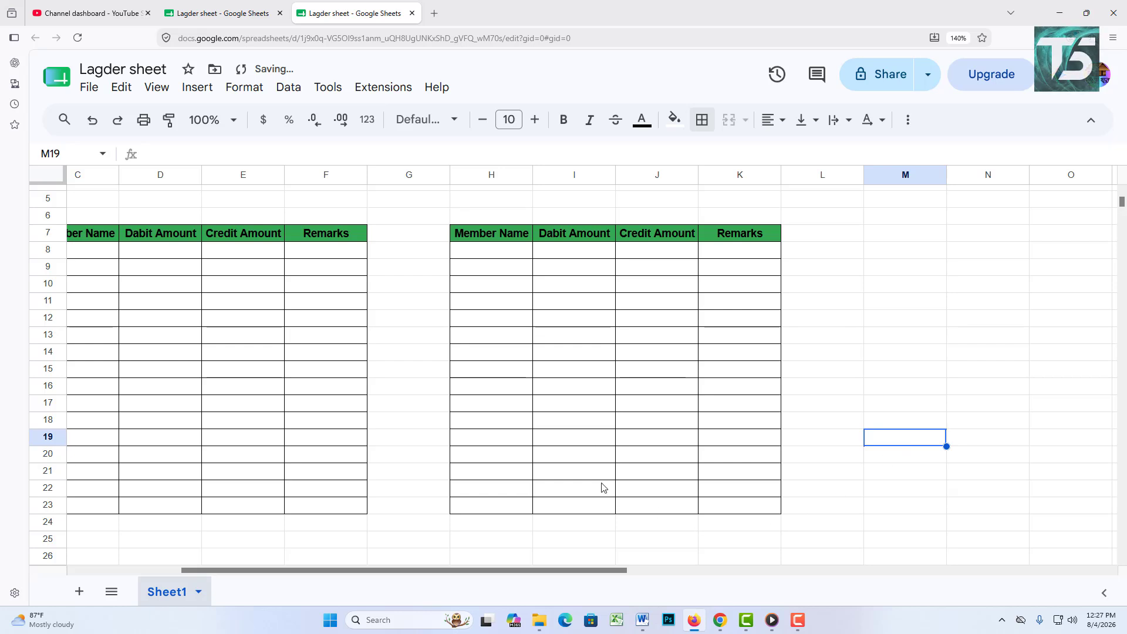
{"action": "scroll", "coordinate": [599, 482], "scroll_direction": "up", "scroll_amount": 2}
Step: Replace the Remarks header in K7 with 'Total Blance'
{"action": "double_click", "coordinate": [759, 313]}
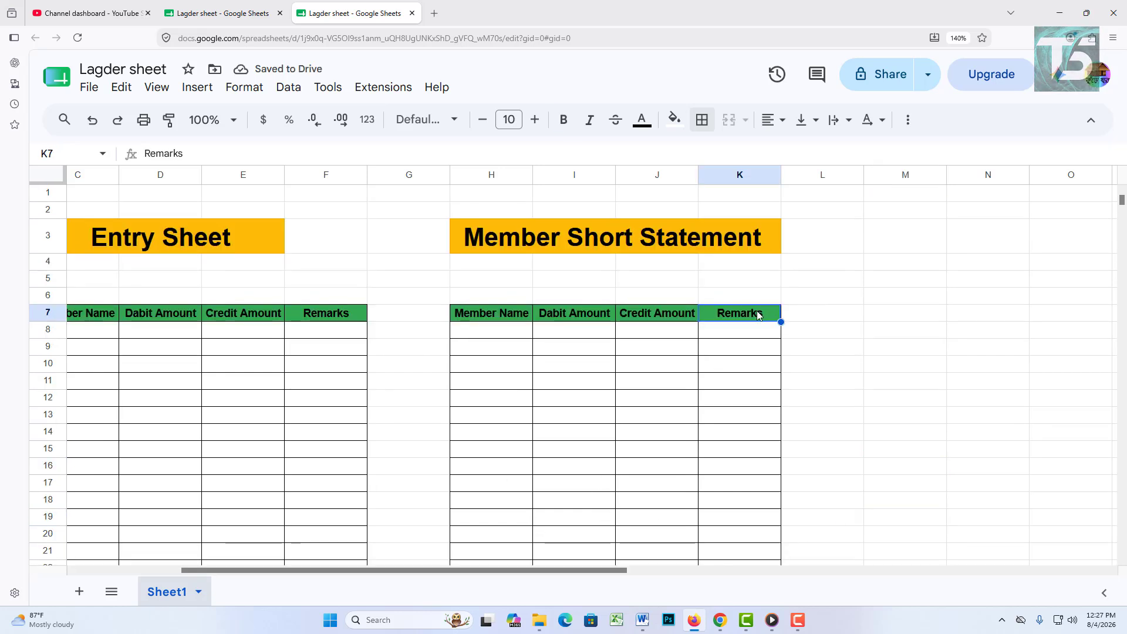
{"action": "left_click_drag", "start_coordinate": [758, 314], "coordinate": [711, 314]}
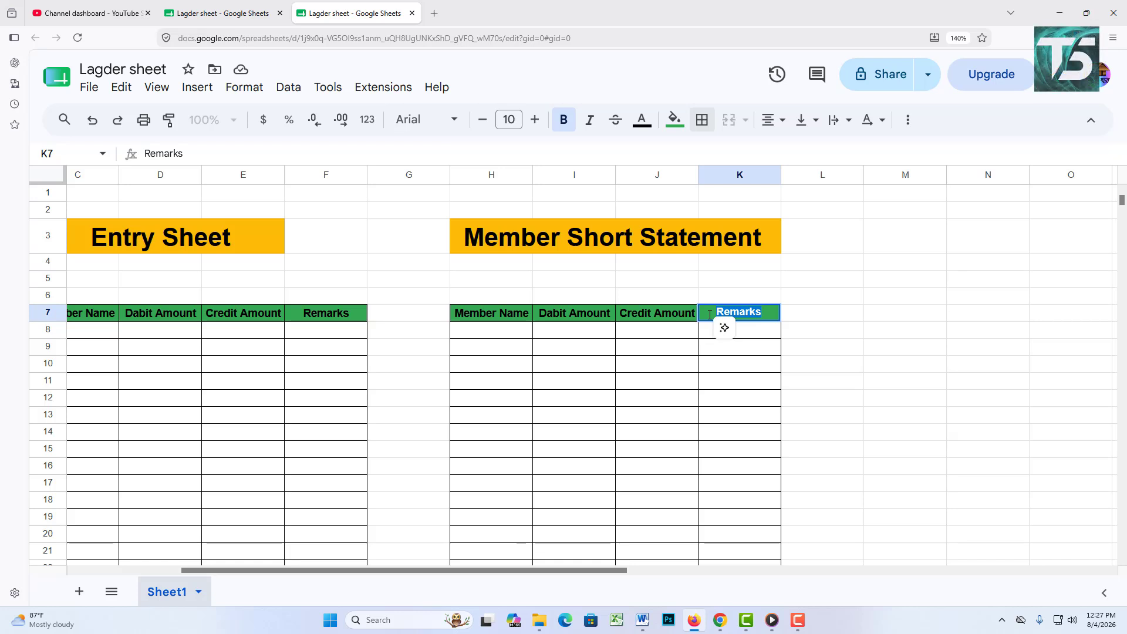
{"action": "type", "text": "T"}
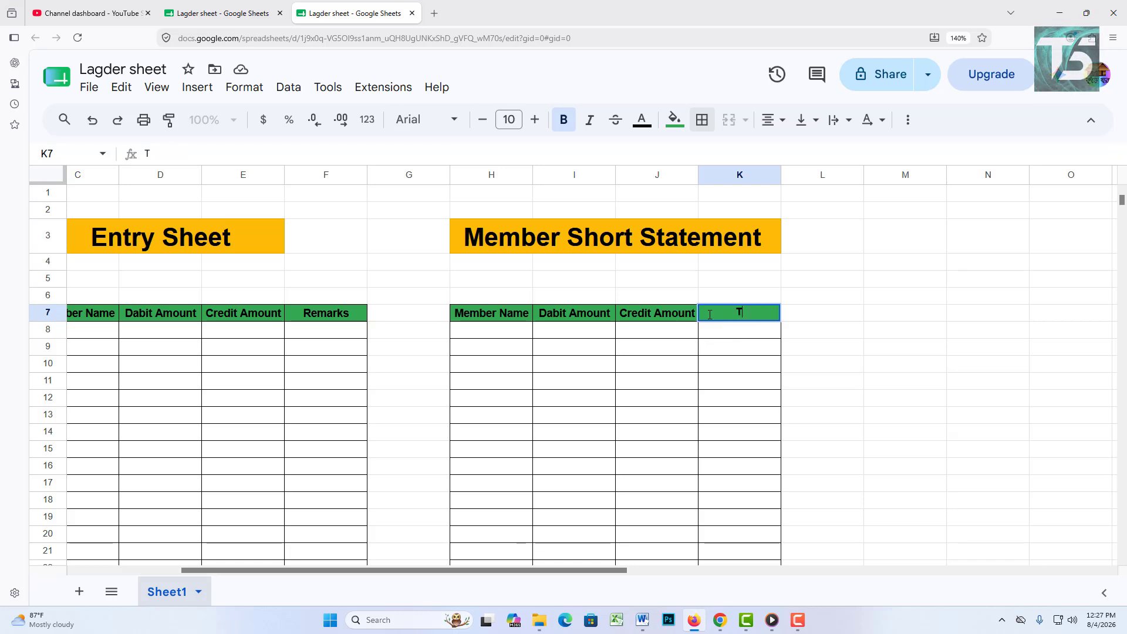
{"action": "type", "text": "ota"}
{"action": "key", "text": "BackSpace"}
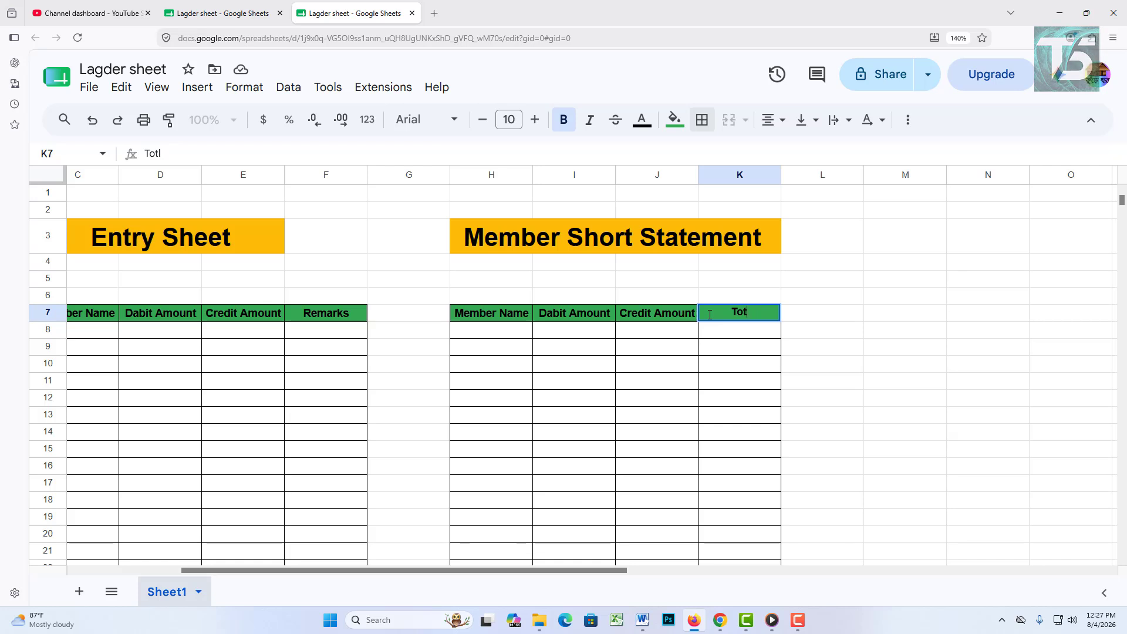
{"action": "type", "text": "al bl"}
{"action": "key", "text": "BackSpace"}
{"action": "key", "text": "BackSpace"}
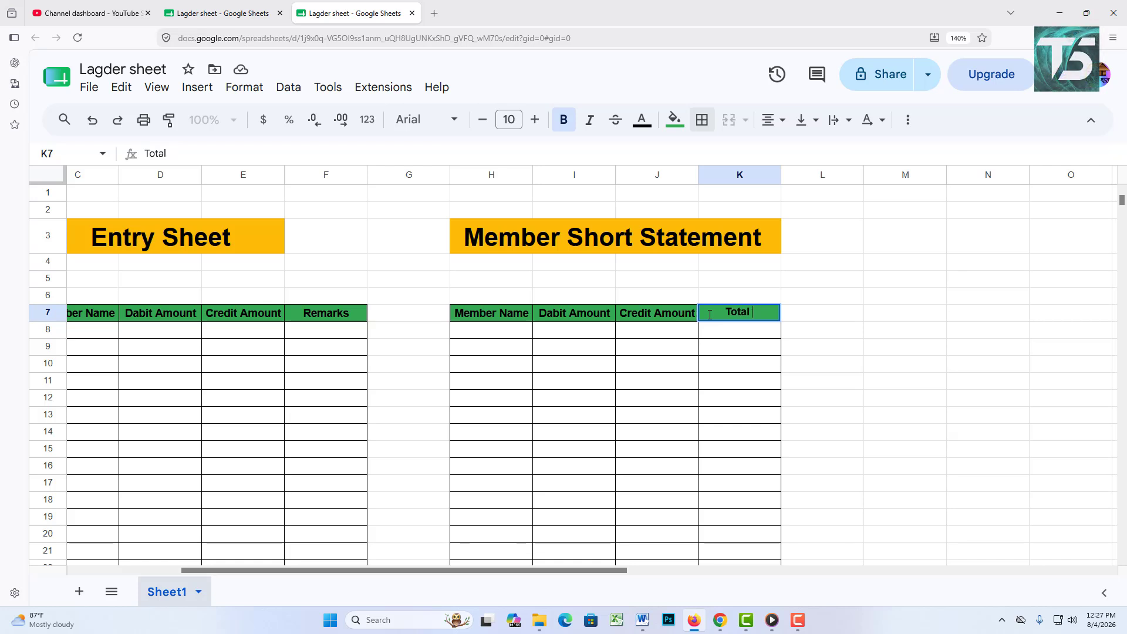
{"action": "type", "text": "Blance"}
Step: Narrow column G between the Entry Sheet and Member Short Statement tables
{"action": "left_click", "coordinate": [826, 352]}
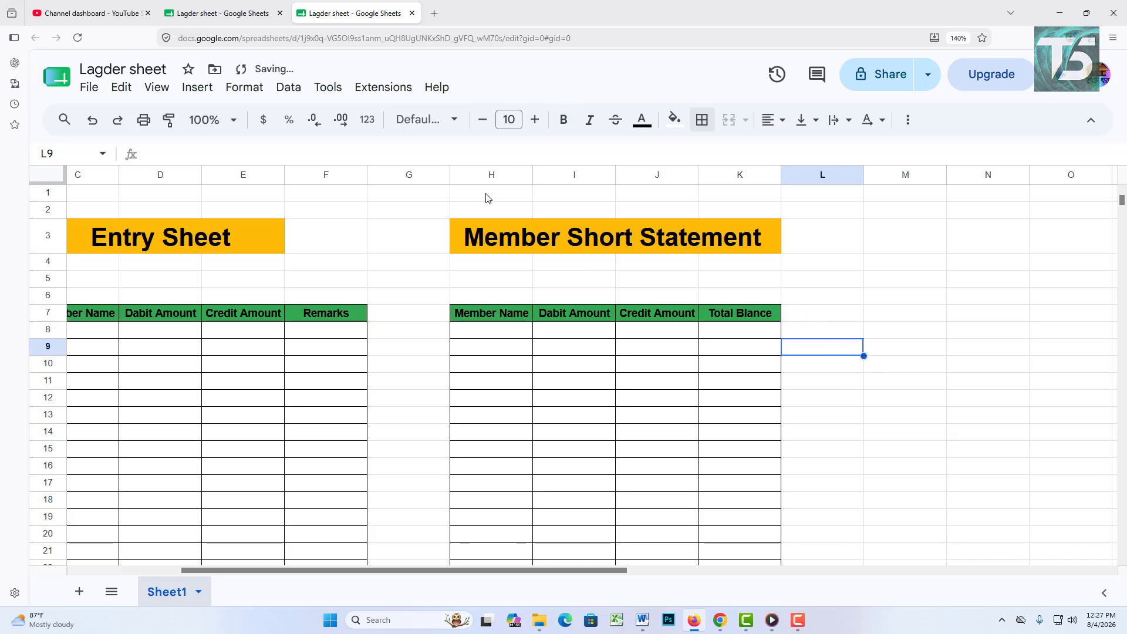
{"action": "left_click_drag", "start_coordinate": [450, 175], "coordinate": [404, 186]}
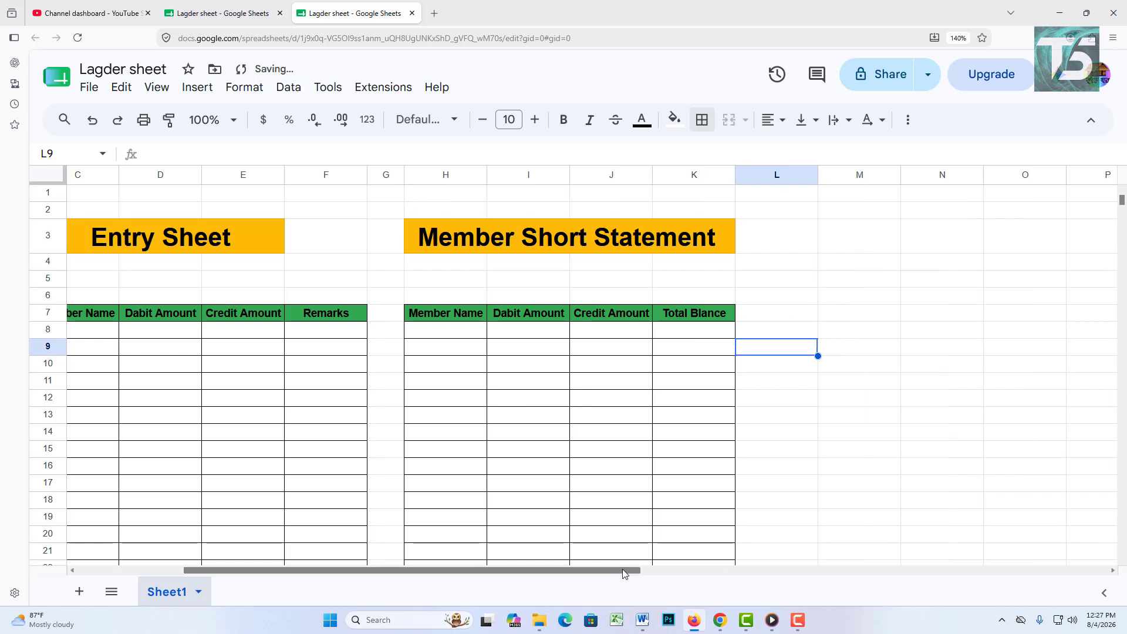
{"action": "left_click_drag", "start_coordinate": [622, 569], "coordinate": [820, 578]}
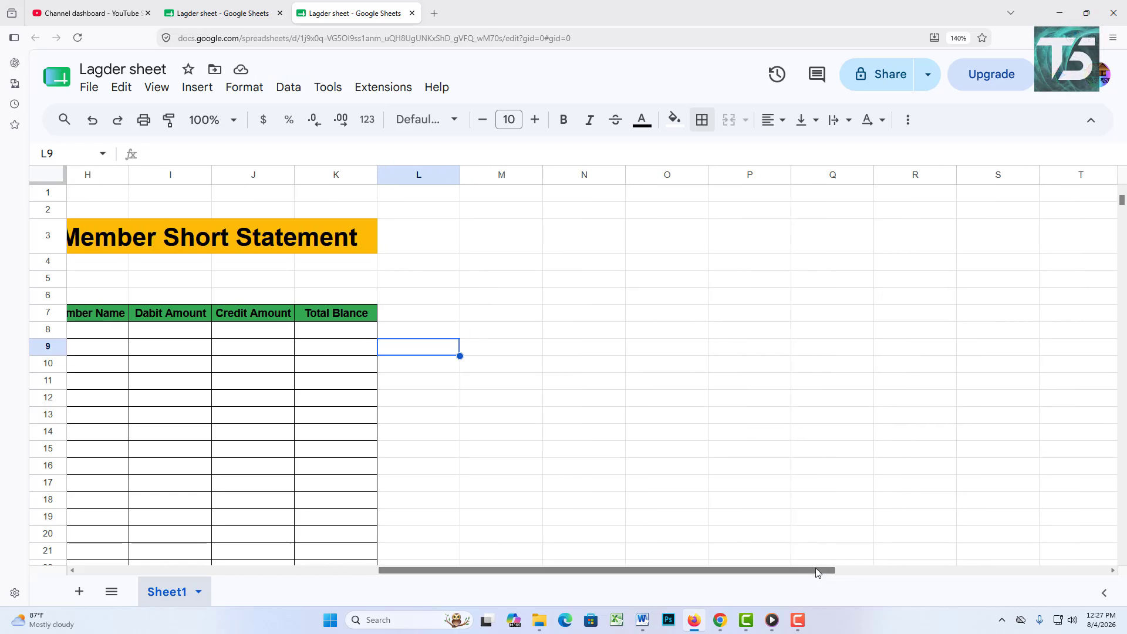
Step: Paste the title into M3:P3 and change it to 'Member Details Statement'
{"action": "left_click", "coordinate": [228, 245]}
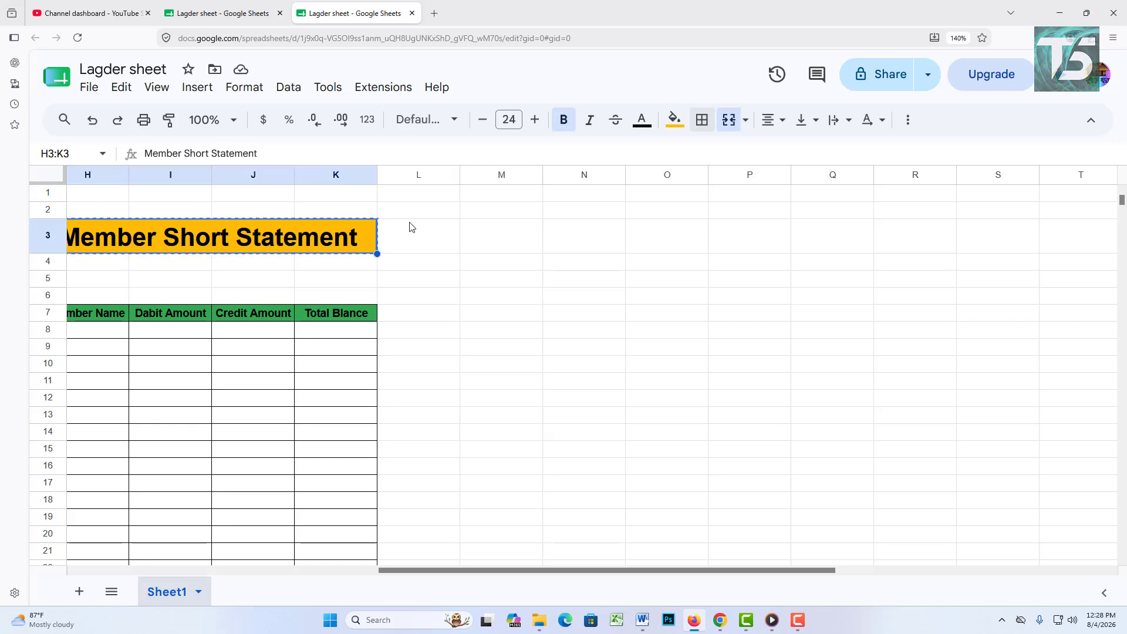
{"action": "left_click_drag", "start_coordinate": [528, 237], "coordinate": [781, 234]}
{"action": "type", "text": "Member Short Statement"}
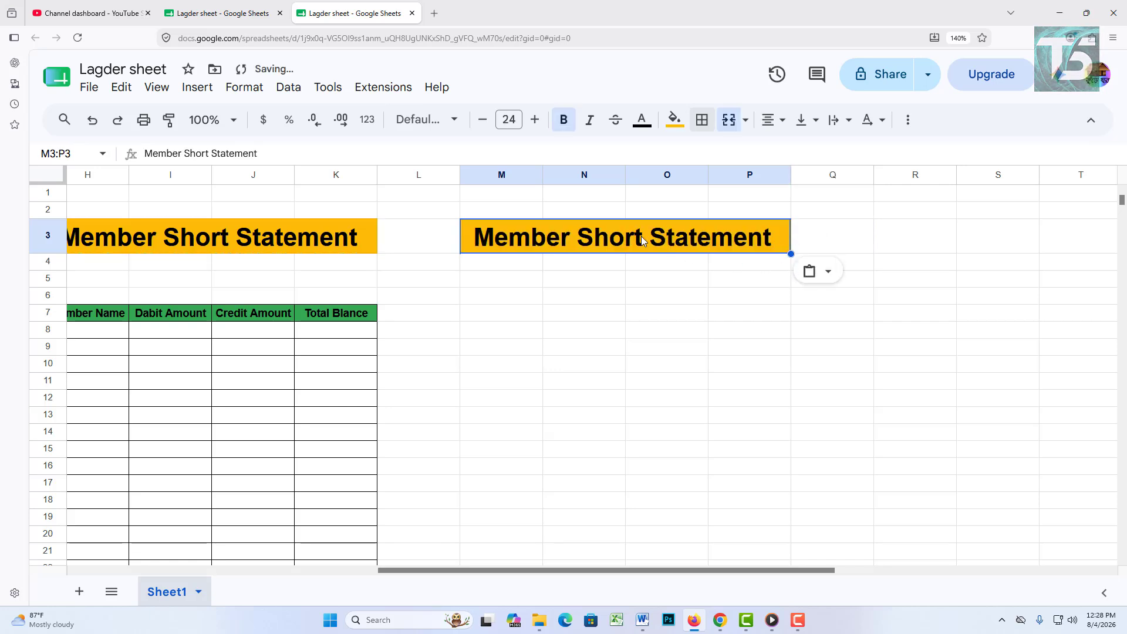
{"action": "double_click", "coordinate": [732, 235]}
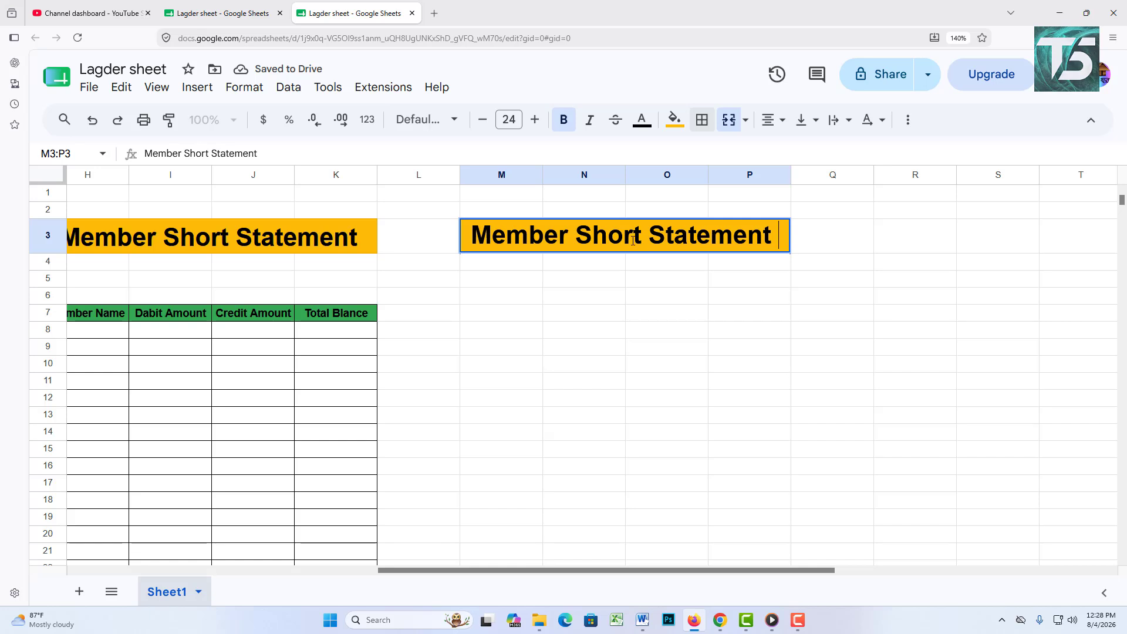
{"action": "left_click_drag", "start_coordinate": [640, 236], "coordinate": [576, 237]}
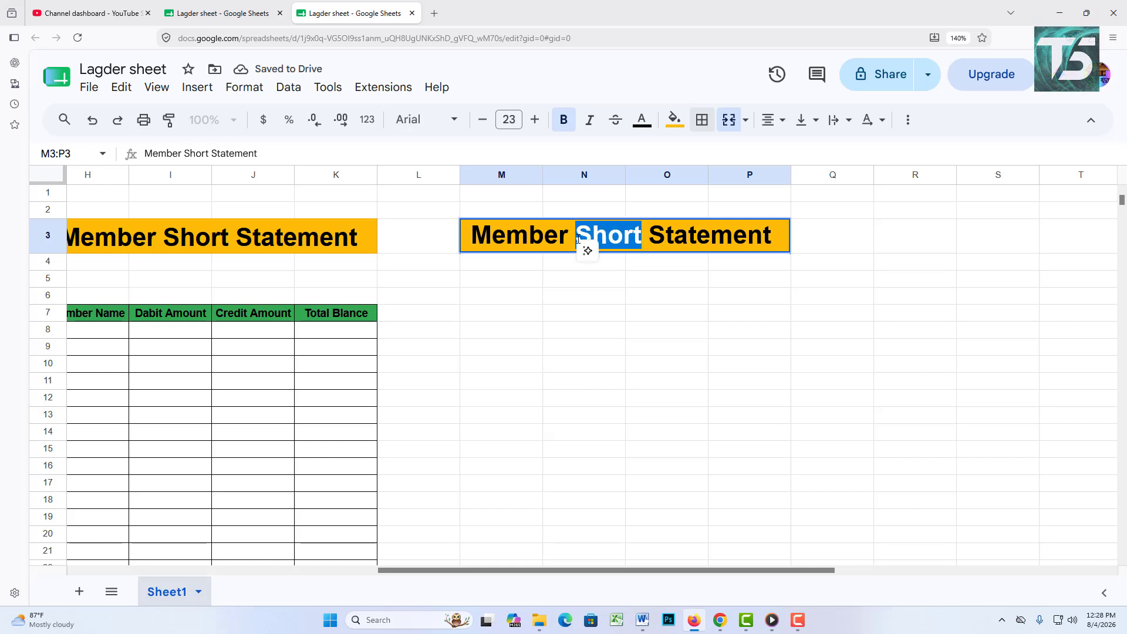
{"action": "type", "text": "Deta"}
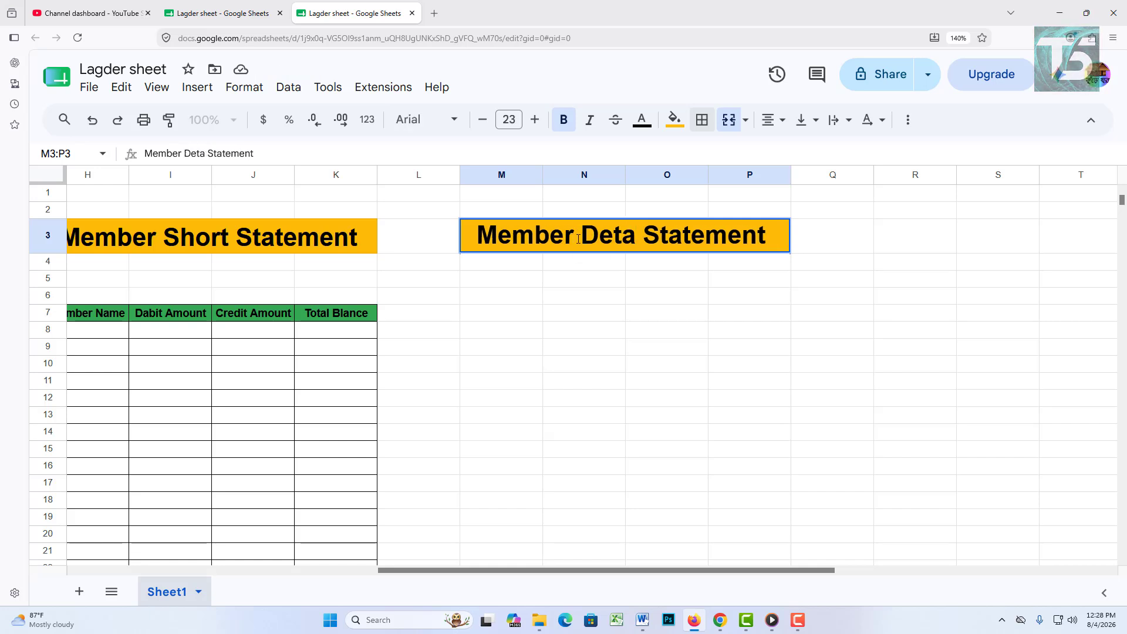
{"action": "type", "text": "ils"}
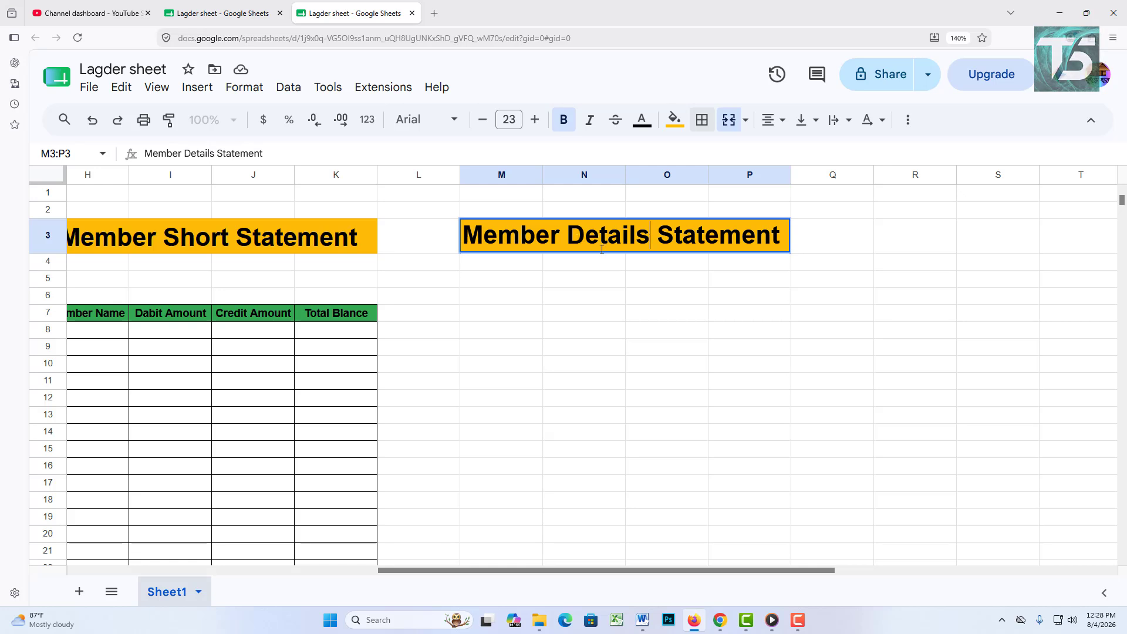
{"action": "left_click", "coordinate": [954, 383]}
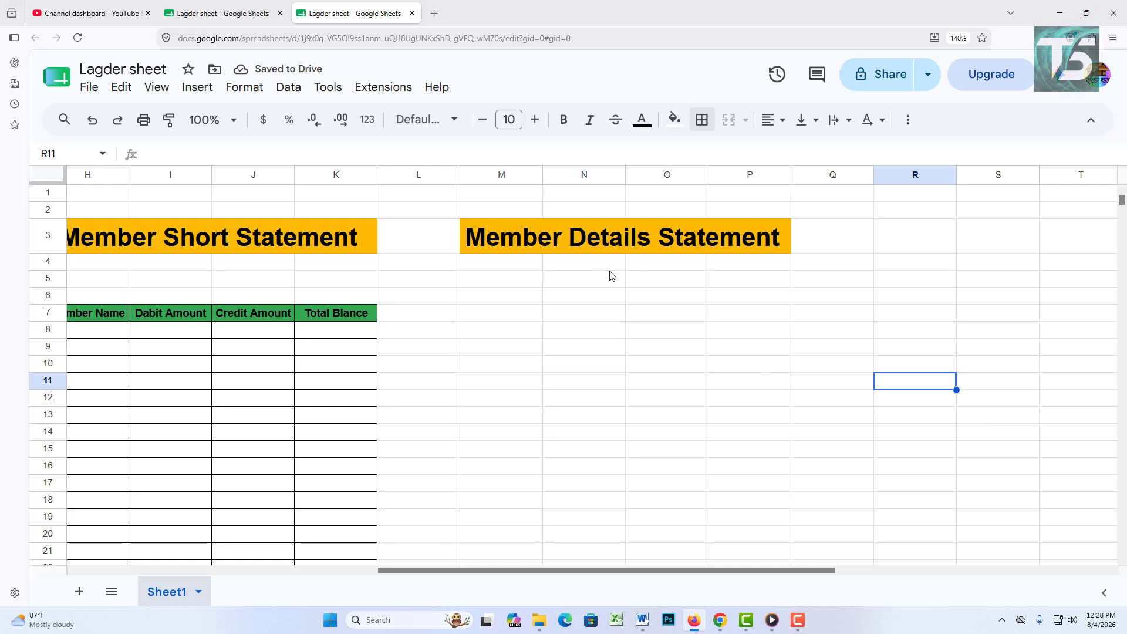
{"action": "left_click", "coordinate": [490, 319]}
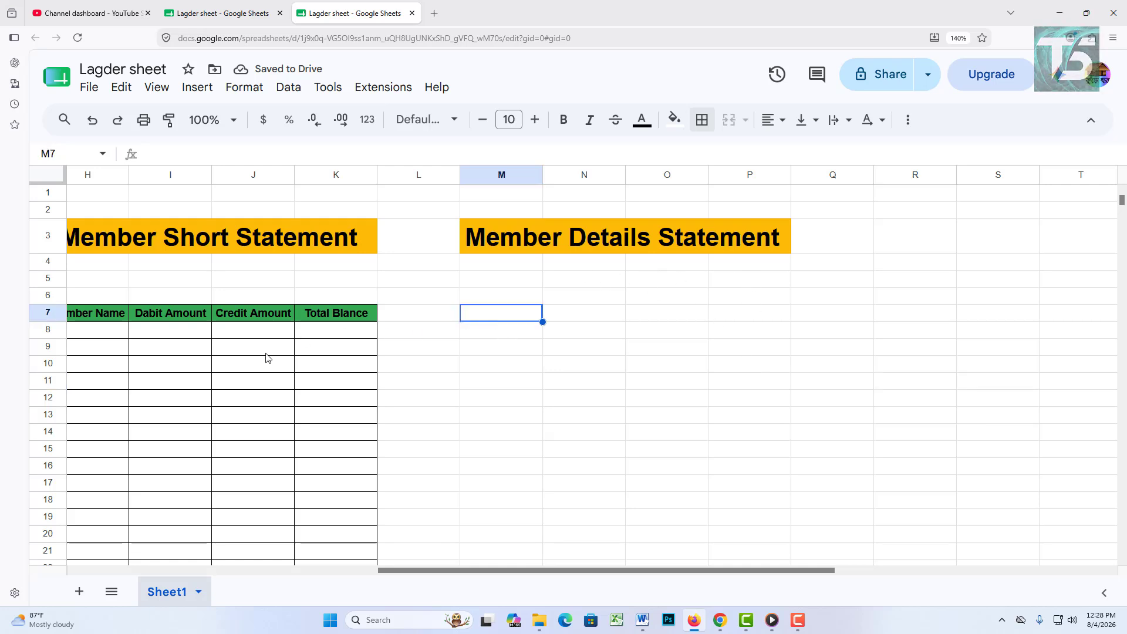
Step: Copy the Entry Sheet headers B7:F7 into M7:Q7 and narrow column L
{"action": "left_click_drag", "start_coordinate": [533, 574], "coordinate": [231, 554]}
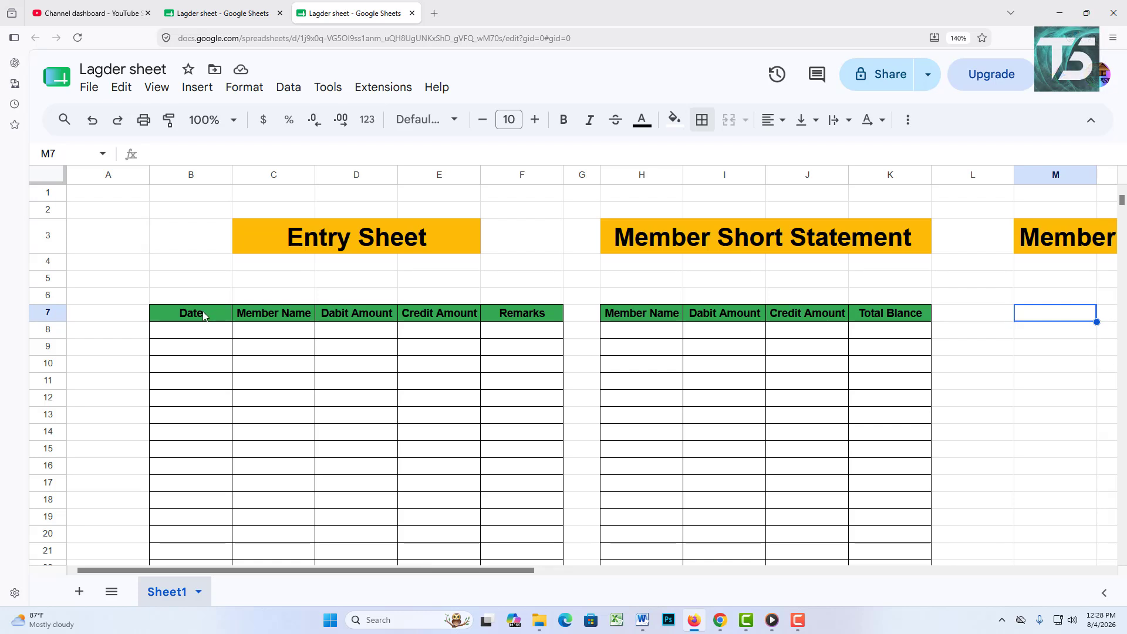
{"action": "left_click_drag", "start_coordinate": [203, 316], "coordinate": [528, 316]}
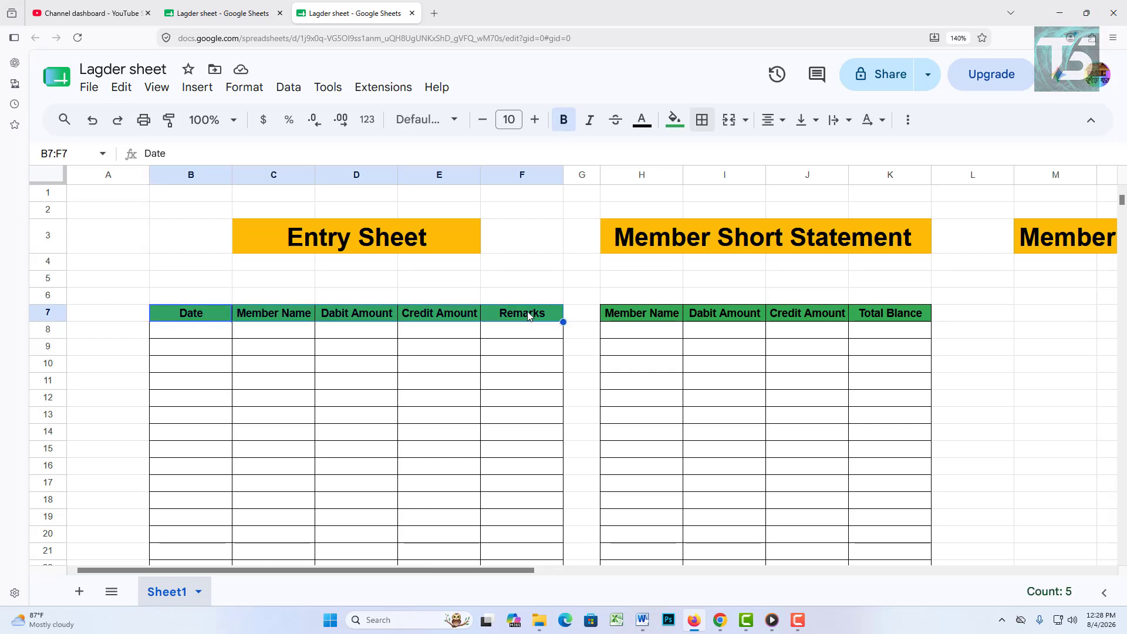
{"action": "right_click", "coordinate": [528, 316]}
{"action": "left_click", "coordinate": [588, 171]}
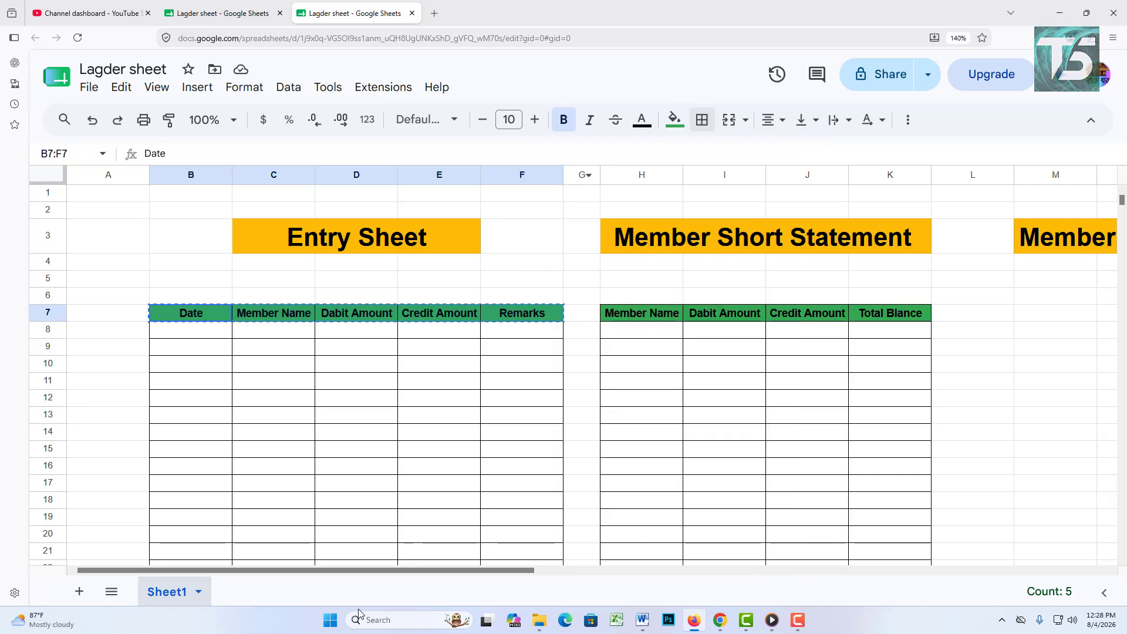
{"action": "left_click_drag", "start_coordinate": [382, 570], "coordinate": [743, 573]}
{"action": "left_click", "coordinate": [364, 317]}
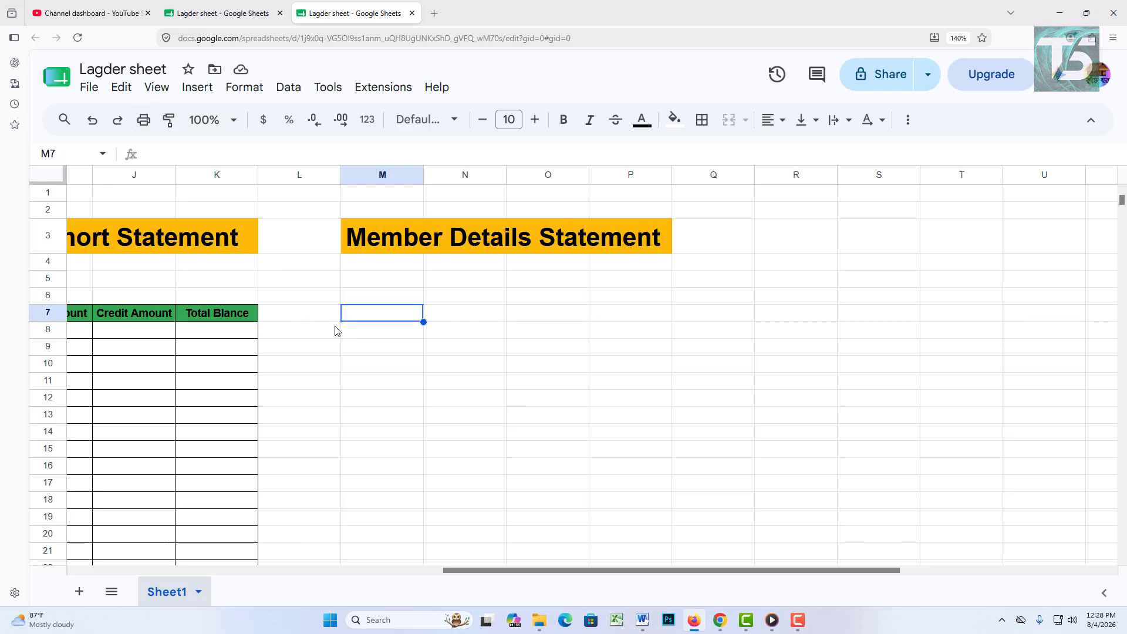
{"action": "key", "text": "ctrl+v"}
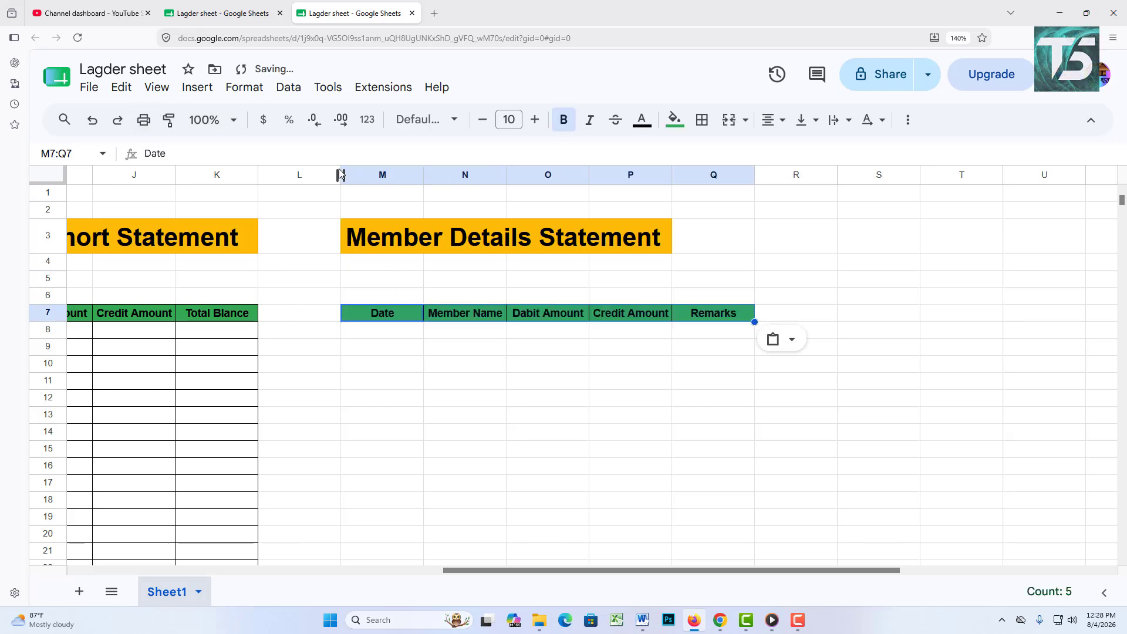
{"action": "left_click_drag", "start_coordinate": [341, 175], "coordinate": [295, 175]}
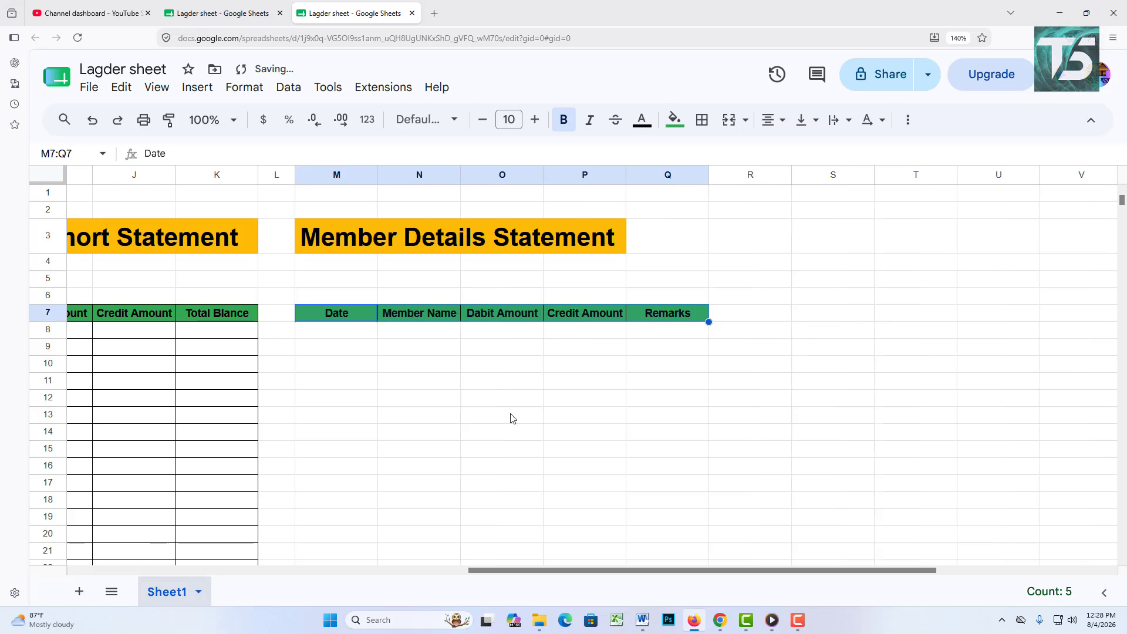
{"action": "left_click", "coordinate": [745, 417]}
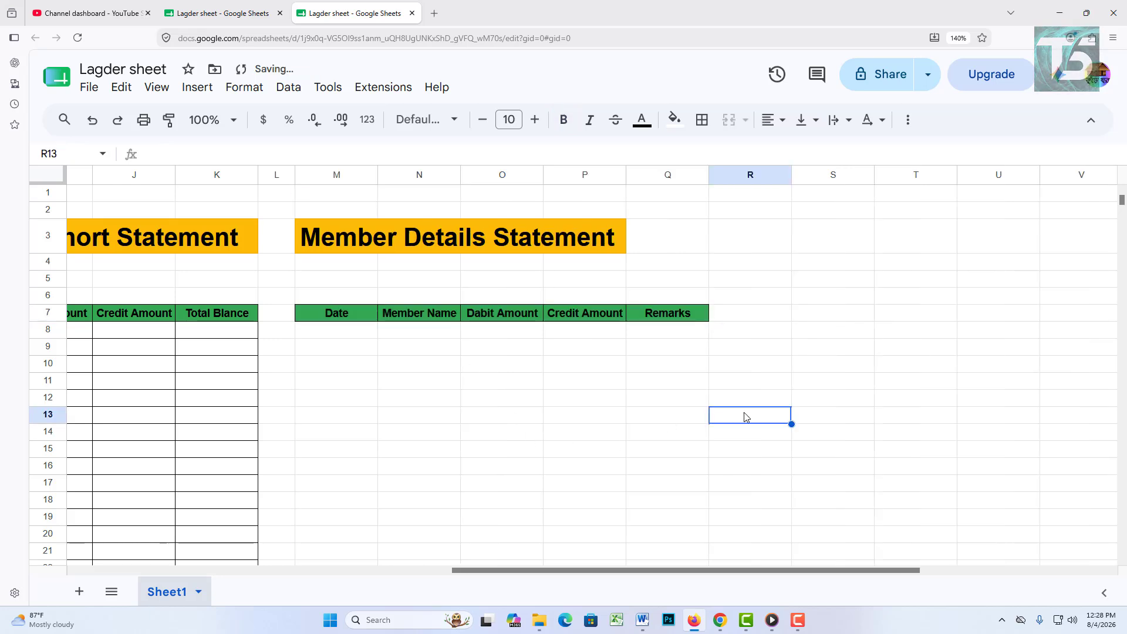
Step: Merge the Member Details Statement title across M3:Q3
{"action": "left_click_drag", "start_coordinate": [664, 239], "coordinate": [582, 238]}
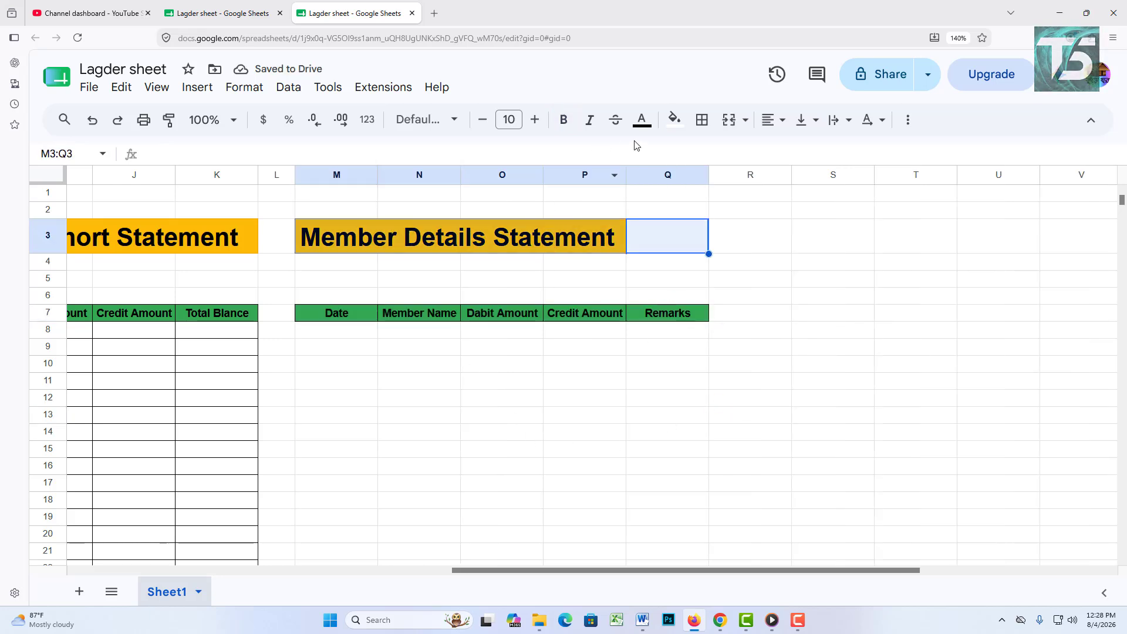
{"action": "left_click", "coordinate": [728, 119]}
{"action": "left_click", "coordinate": [863, 360]}
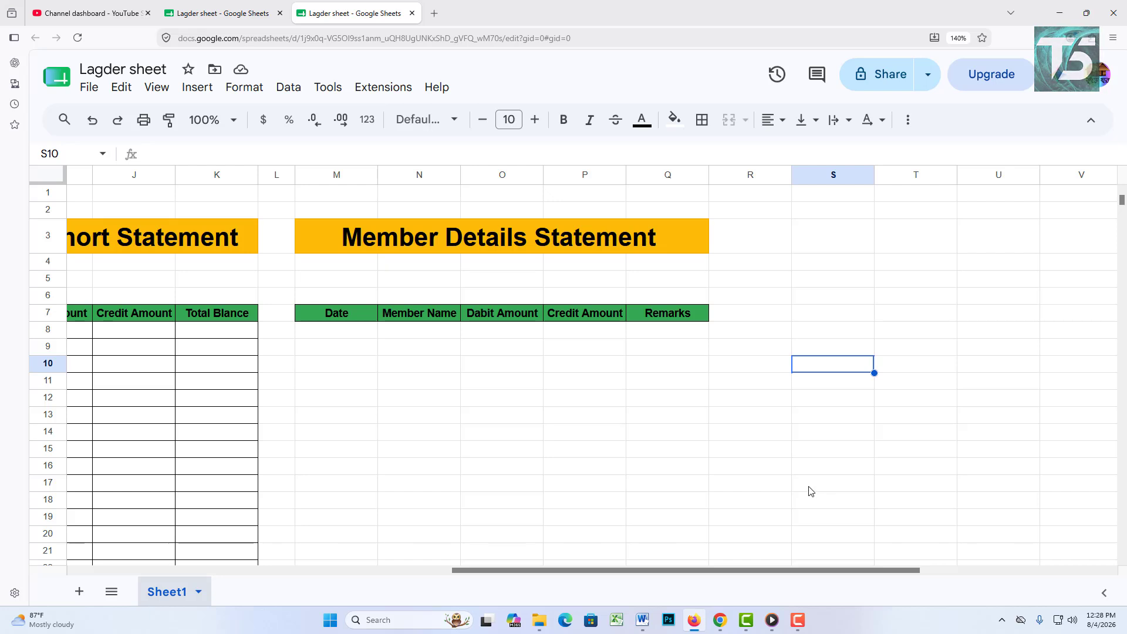
Step: Restore the Total Blance header and apply all borders to M8:Q23
{"action": "key", "text": "ctrl+z"}
{"action": "left_click_drag", "start_coordinate": [311, 336], "coordinate": [637, 491]}
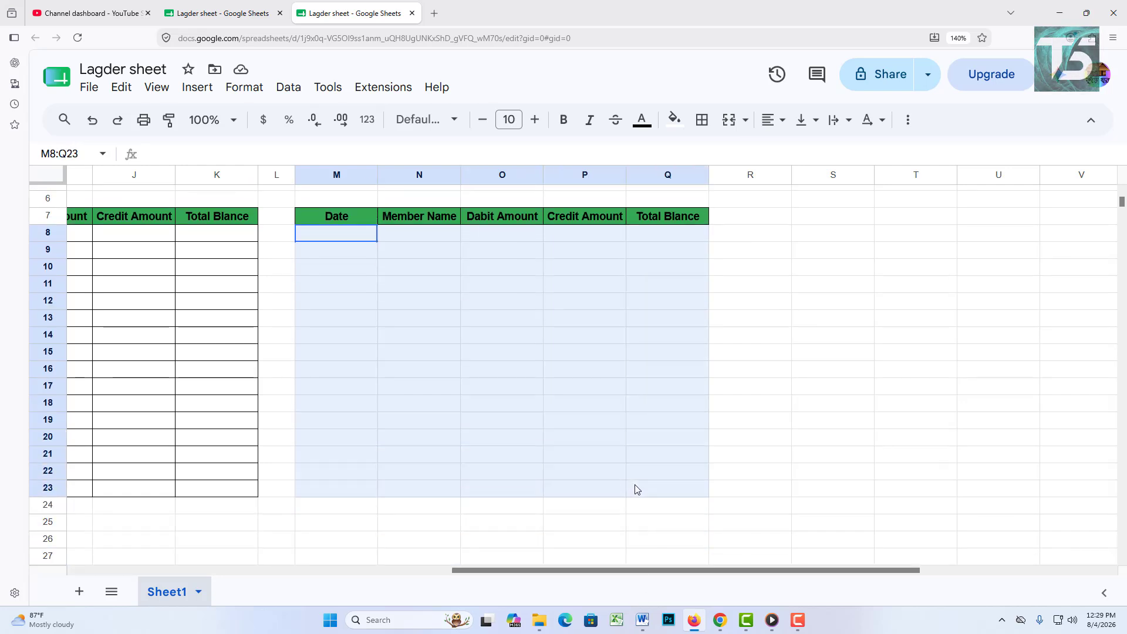
{"action": "left_click", "coordinate": [702, 119]}
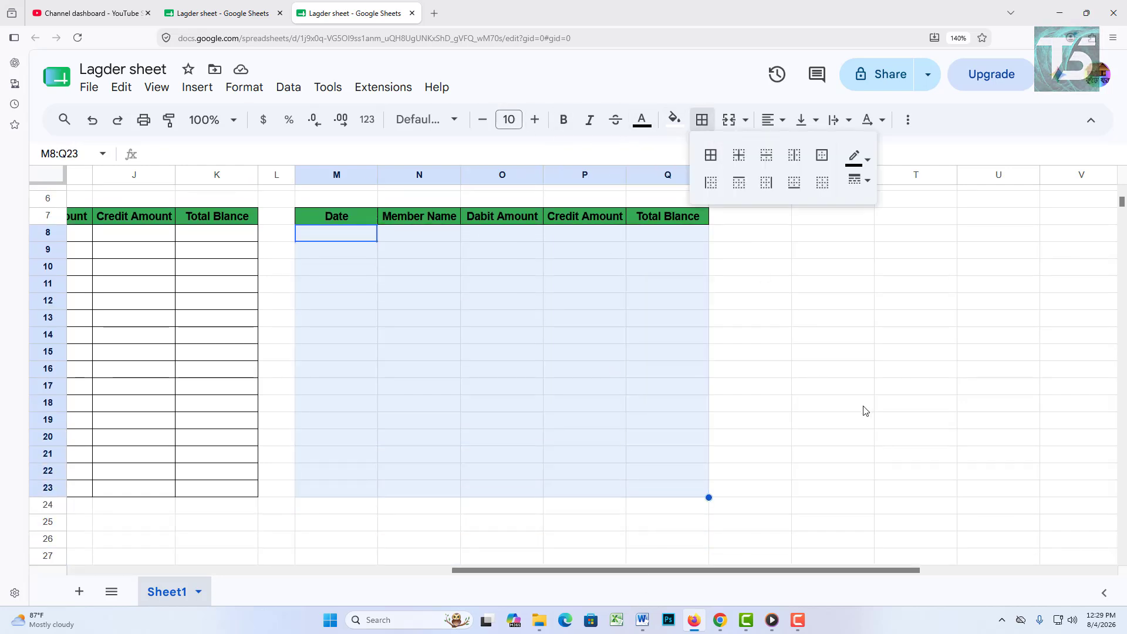
{"action": "left_click", "coordinate": [712, 156]}
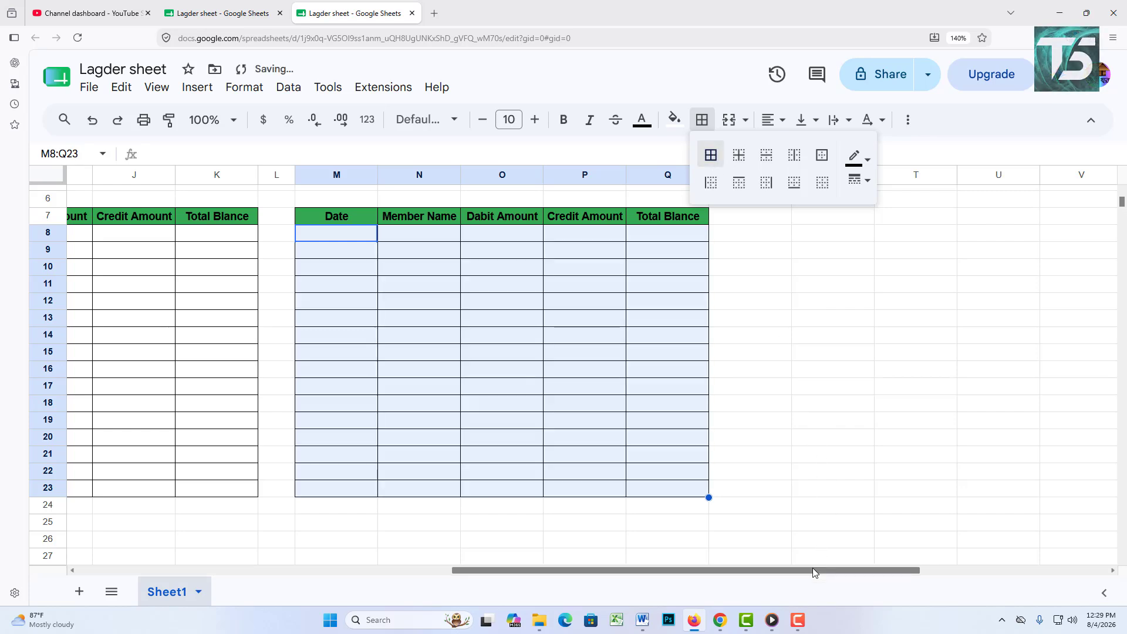
{"action": "left_click_drag", "start_coordinate": [813, 574], "coordinate": [327, 549]}
{"action": "scroll", "coordinate": [468, 391], "scroll_direction": "up", "scroll_amount": 2}
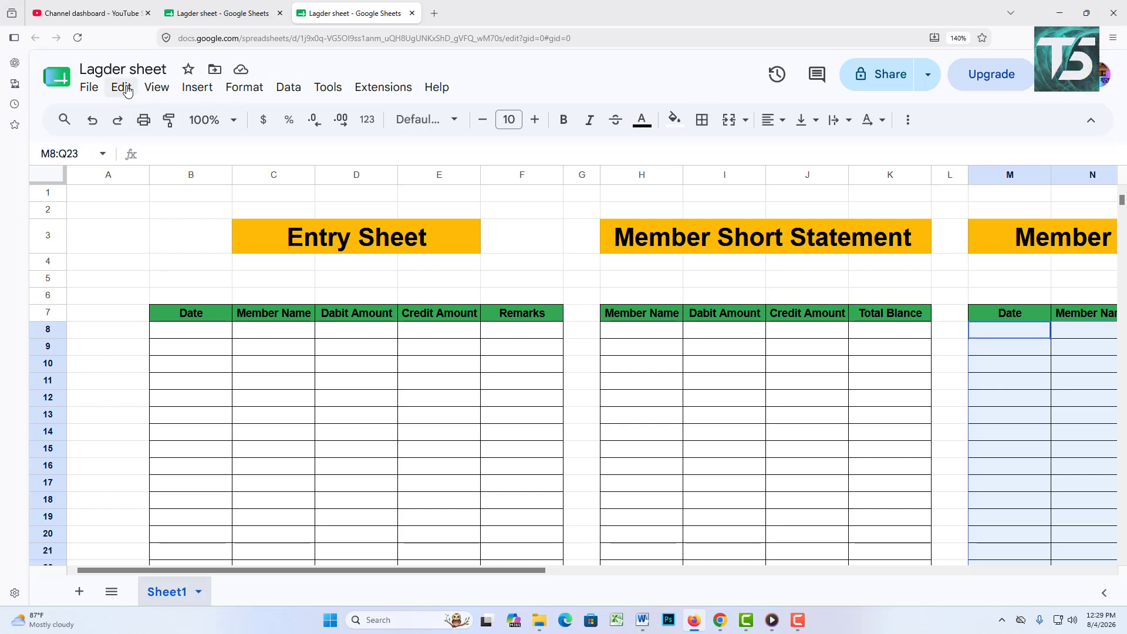
Step: Freeze rows 1 to 7 so titles and headers stay pinned
{"action": "left_click", "coordinate": [156, 88]}
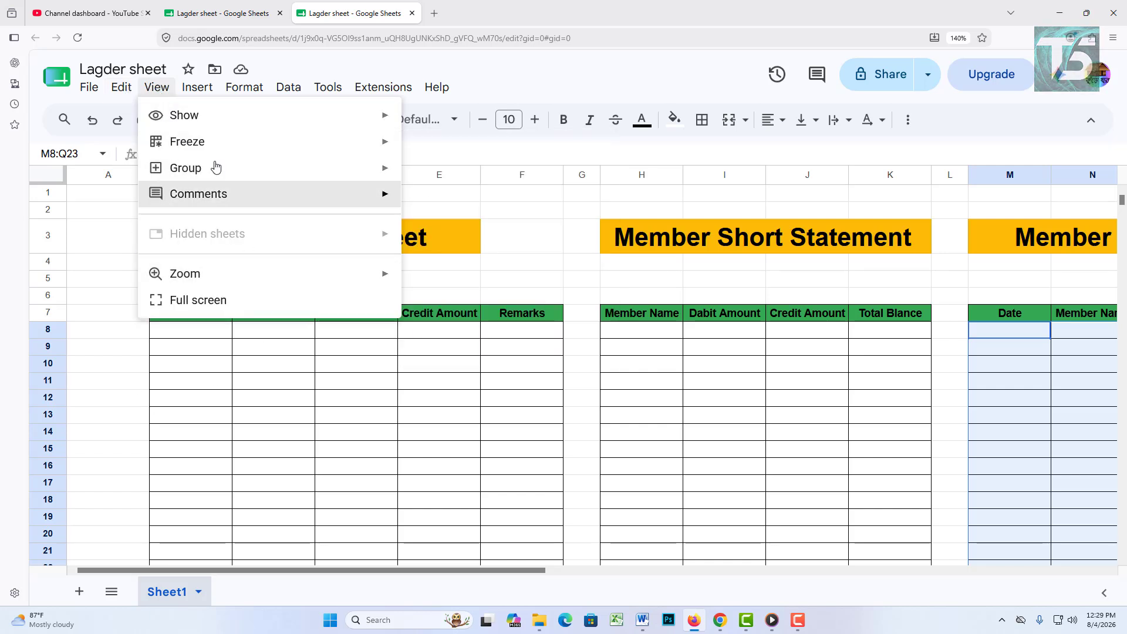
{"action": "left_click", "coordinate": [221, 433]}
{"action": "scroll", "coordinate": [168, 374], "scroll_direction": "down", "scroll_amount": 5}
{"action": "scroll", "coordinate": [181, 398], "scroll_direction": "up", "scroll_amount": 5}
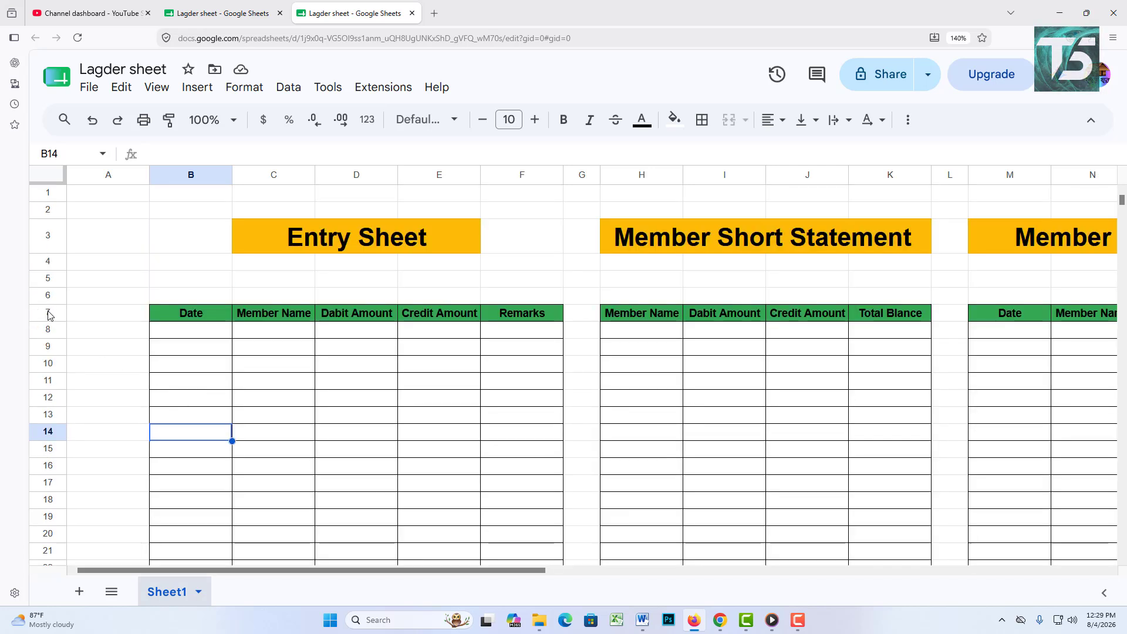
{"action": "left_click_drag", "start_coordinate": [48, 316], "coordinate": [616, 323]}
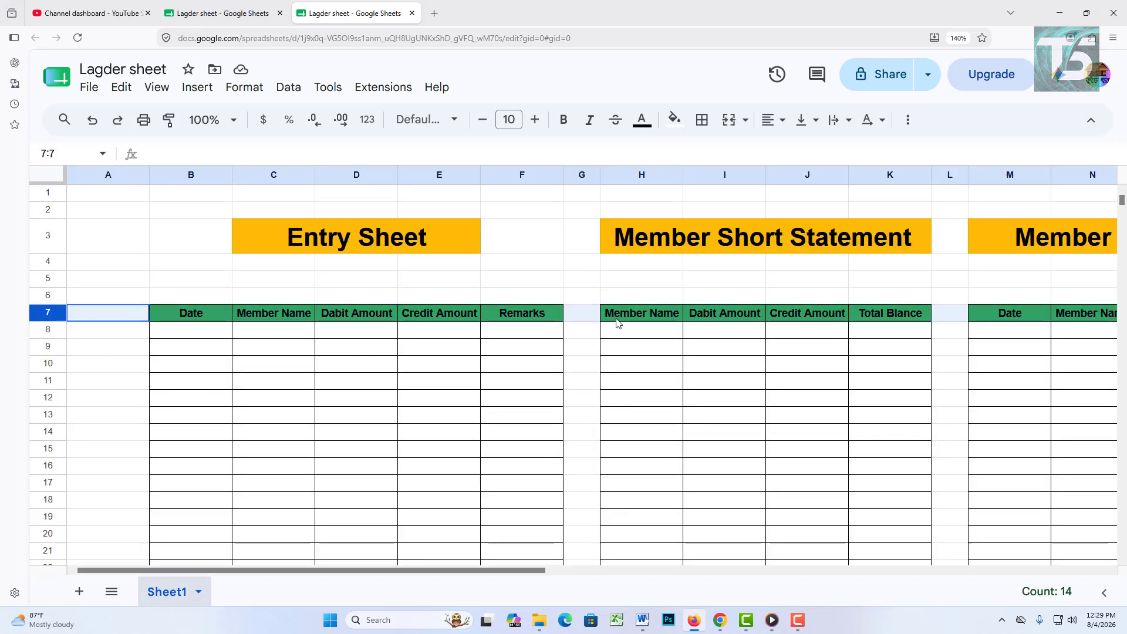
{"action": "left_click", "coordinate": [159, 88]}
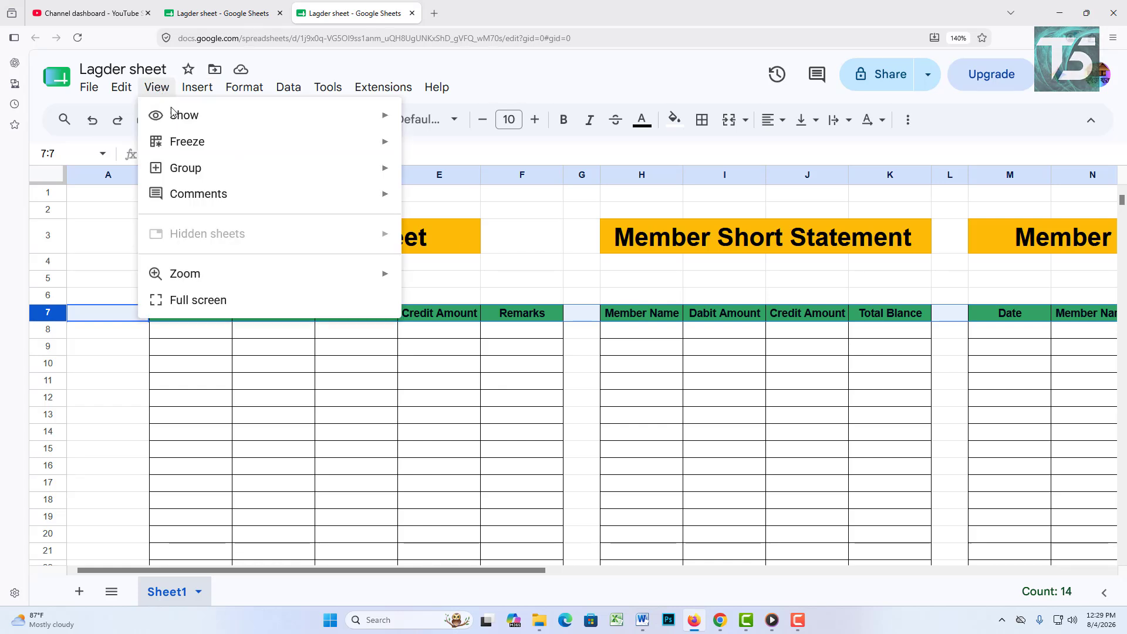
{"action": "mouse_move", "coordinate": [213, 148]}
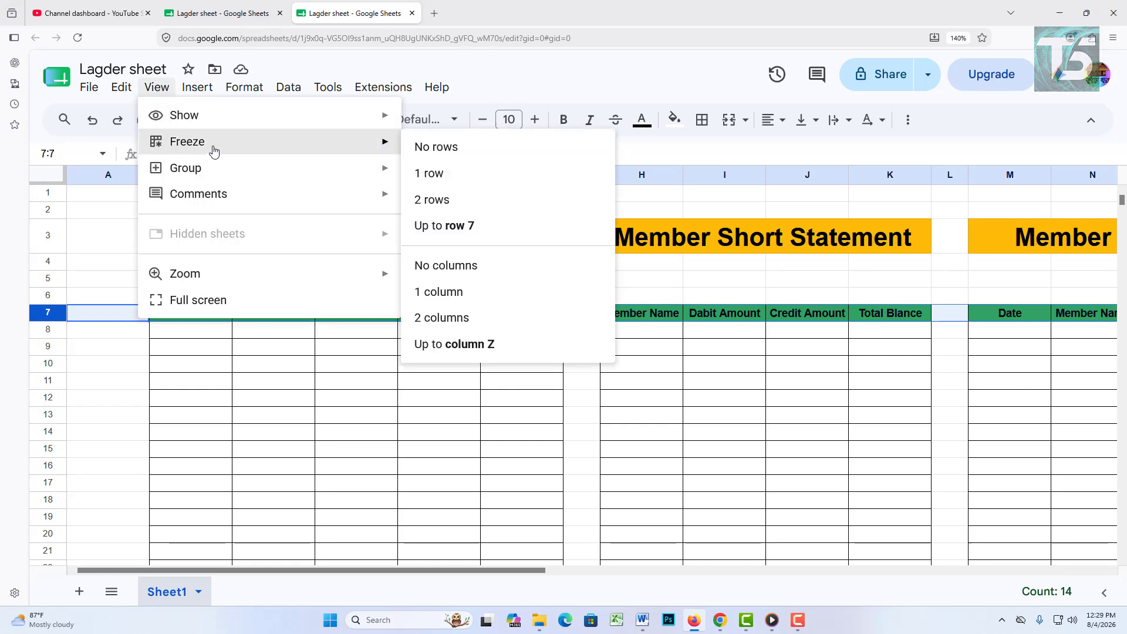
{"action": "left_click", "coordinate": [455, 233]}
{"action": "scroll", "coordinate": [431, 426], "scroll_direction": "down", "scroll_amount": 5}
{"action": "scroll", "coordinate": [452, 432], "scroll_direction": "up", "scroll_amount": 5}
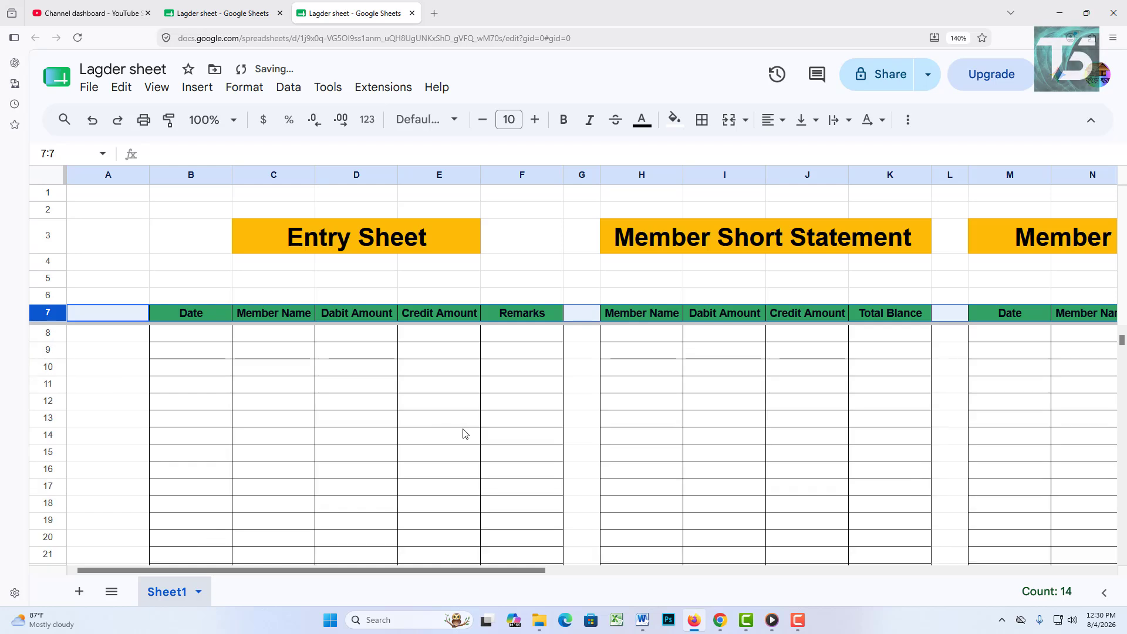
{"action": "scroll", "coordinate": [472, 425], "scroll_direction": "down", "scroll_amount": 10}
{"action": "scroll", "coordinate": [472, 425], "scroll_direction": "up", "scroll_amount": 10}
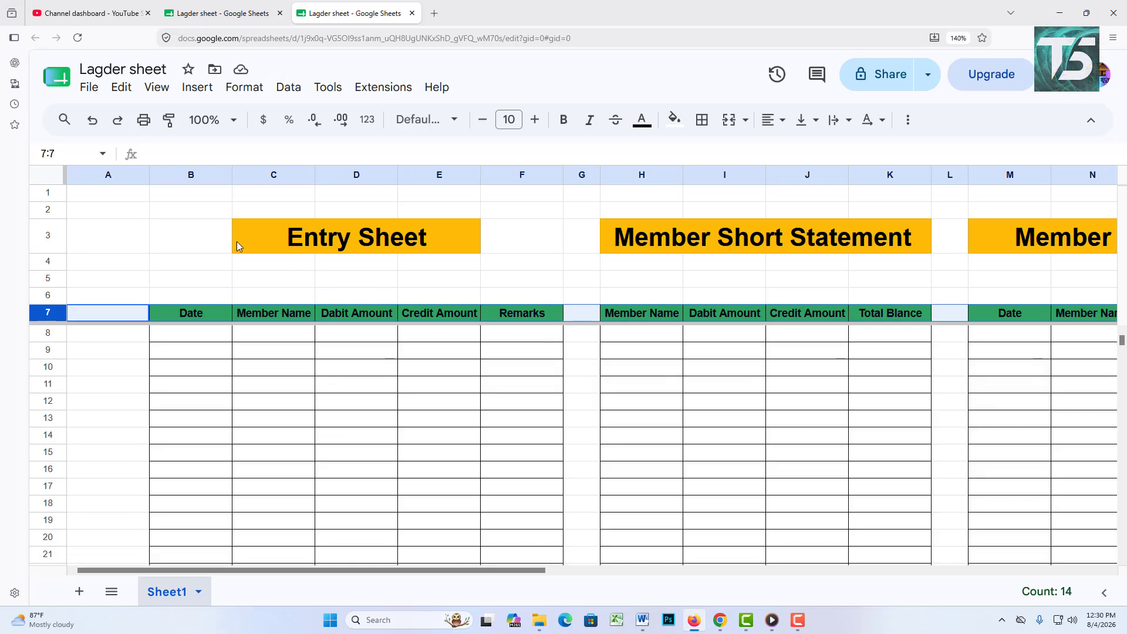
{"action": "left_click", "coordinate": [48, 176]}
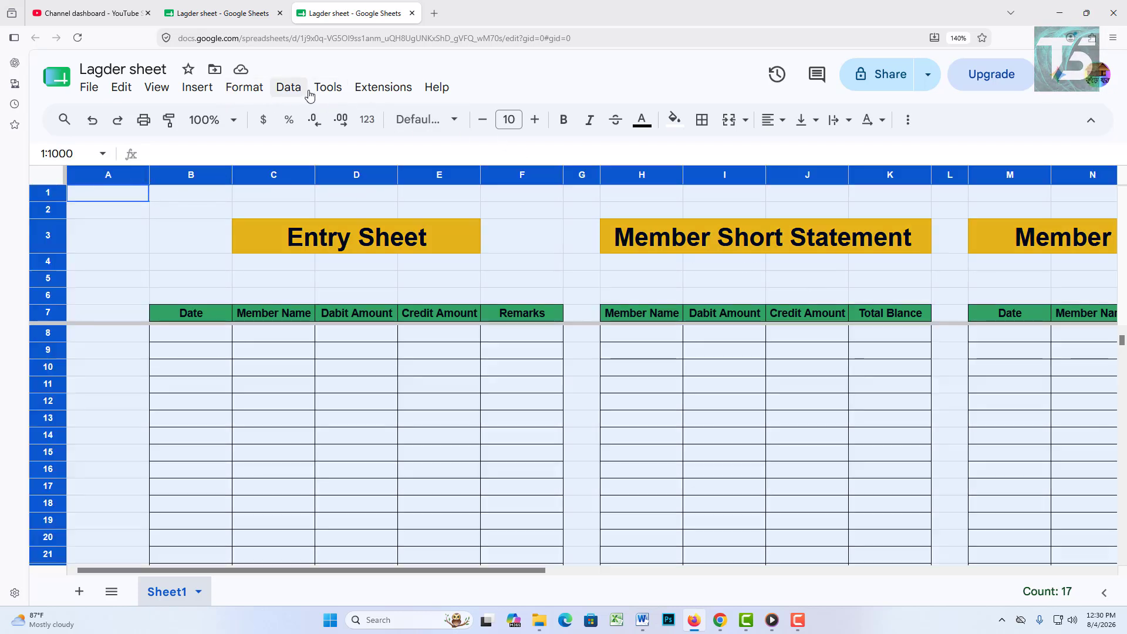
Step: Turn off the sheet gridlines
{"action": "left_click", "coordinate": [165, 93]}
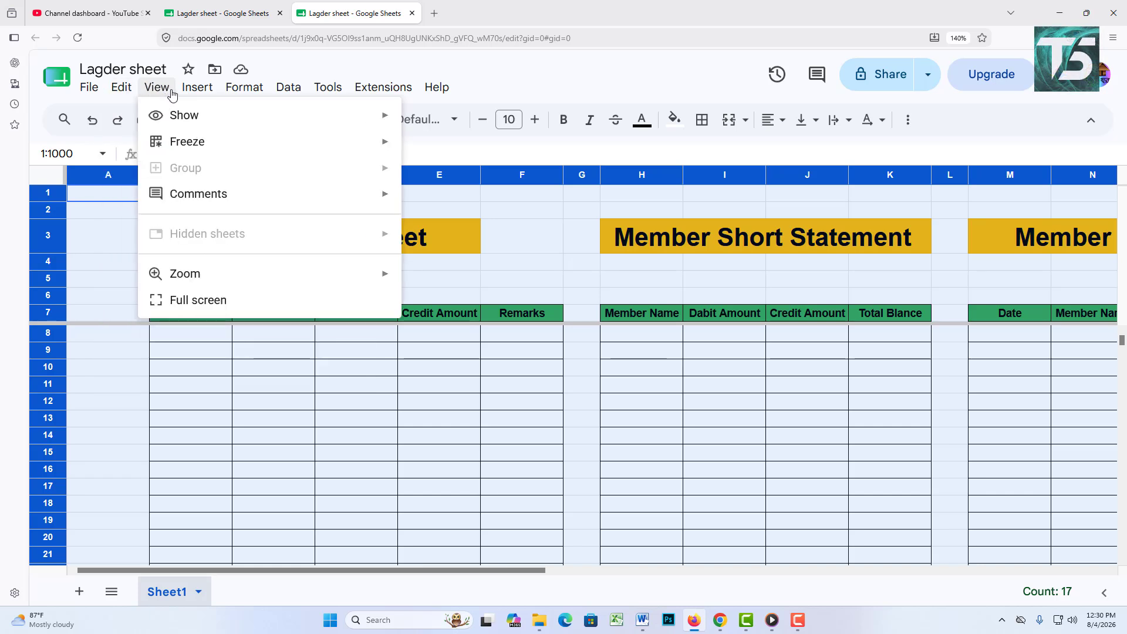
{"action": "mouse_move", "coordinate": [196, 127]}
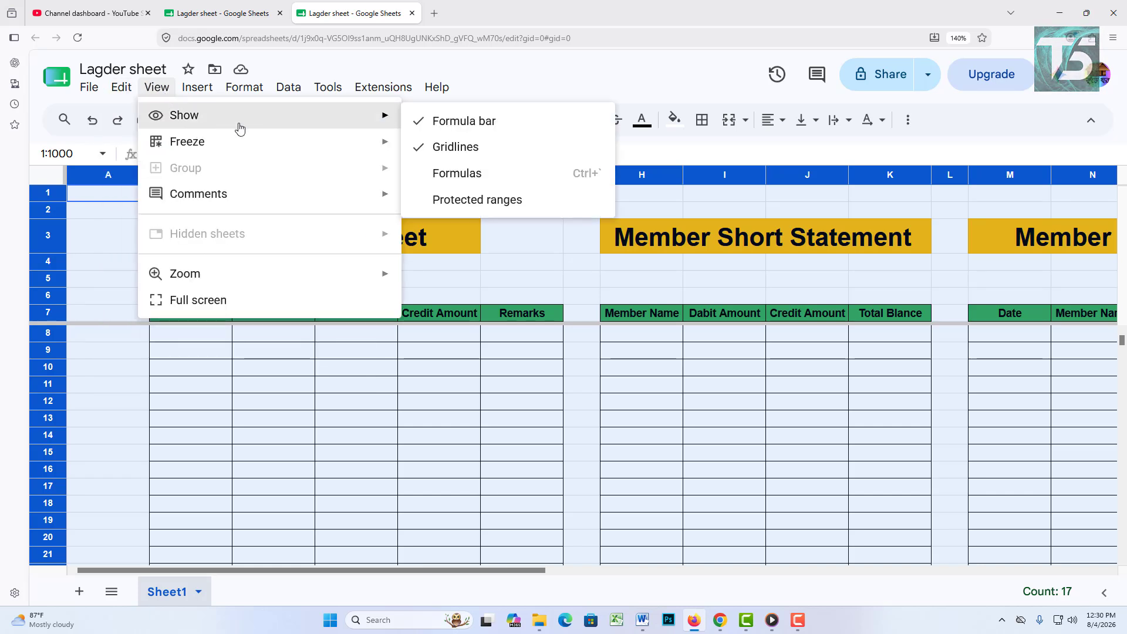
{"action": "left_click", "coordinate": [454, 148]}
{"action": "left_click", "coordinate": [288, 264]}
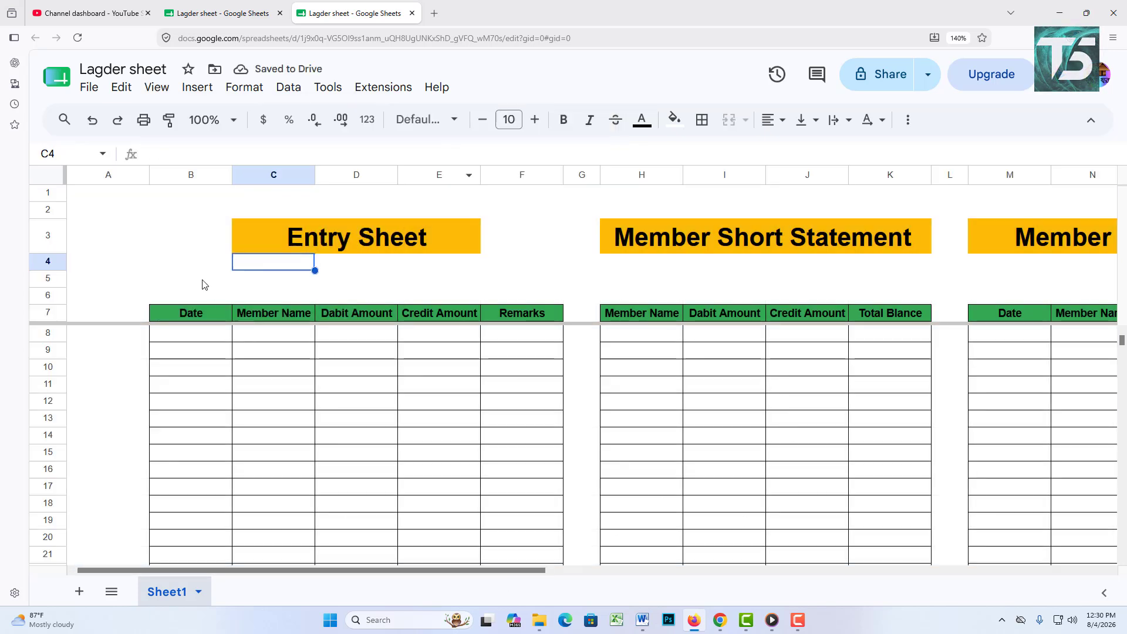
Step: Fill the entire sheet with grey
{"action": "left_click", "coordinate": [50, 177]}
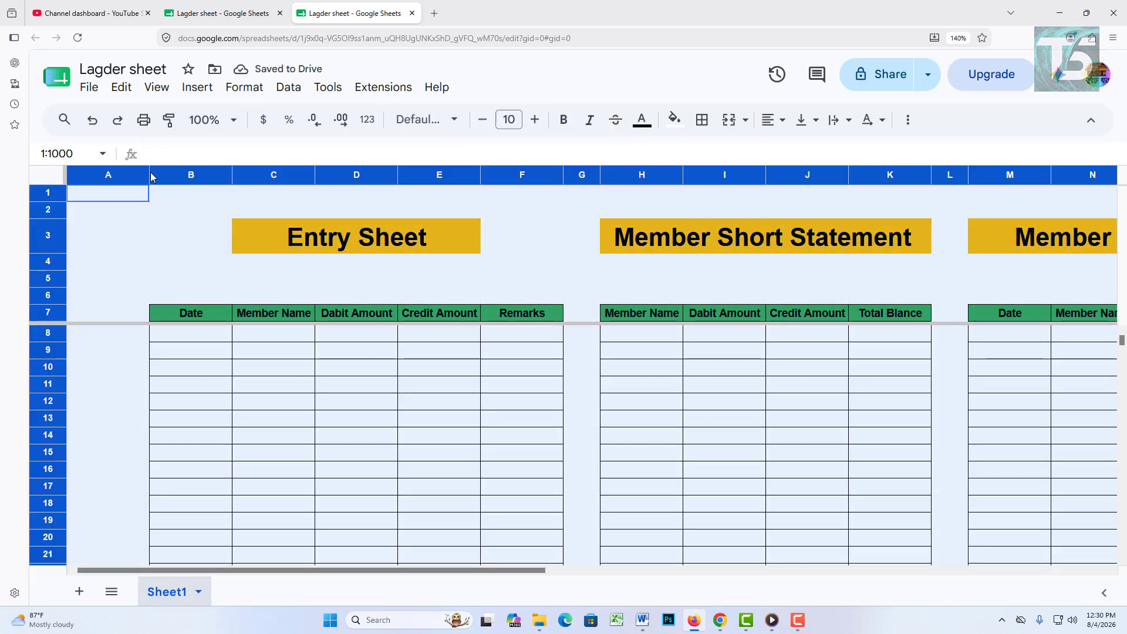
{"action": "left_click", "coordinate": [674, 121]}
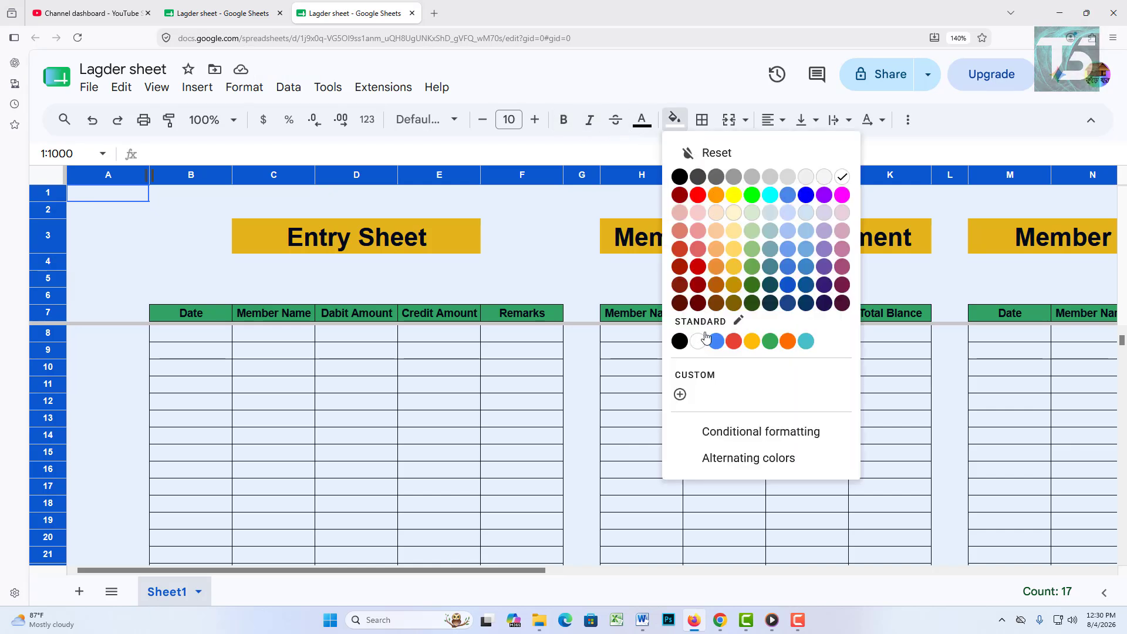
{"action": "left_click", "coordinate": [754, 177]}
{"action": "left_click", "coordinate": [576, 294]}
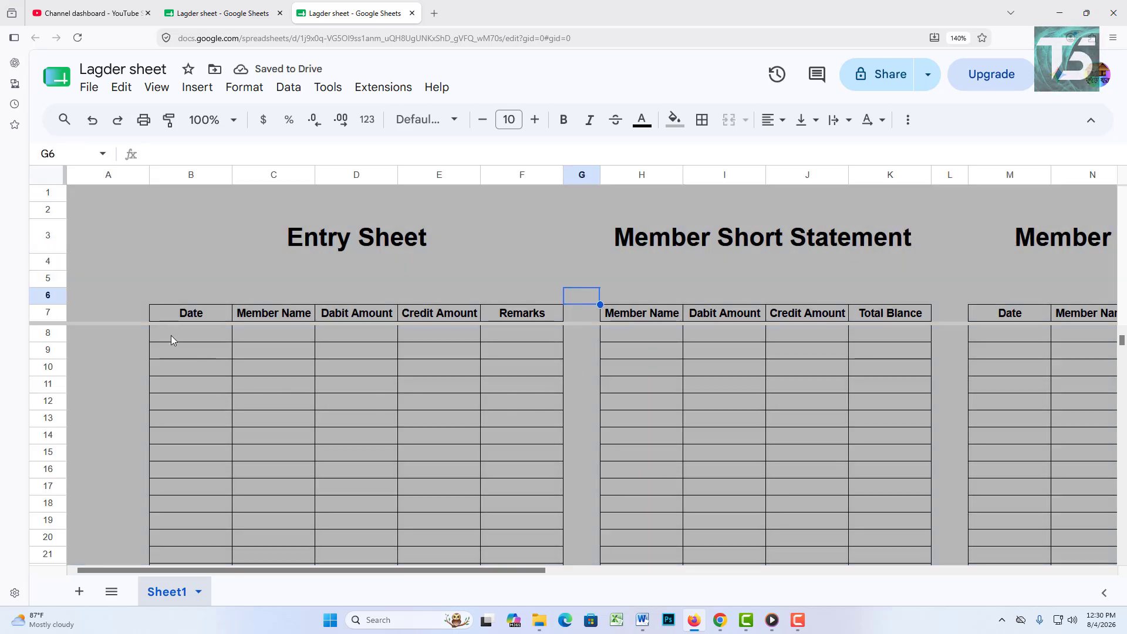
Step: Fill the Entry Sheet body white and refill the Member Short Statement body cells
{"action": "left_click_drag", "start_coordinate": [171, 336], "coordinate": [548, 433]}
{"action": "left_click", "coordinate": [676, 132]}
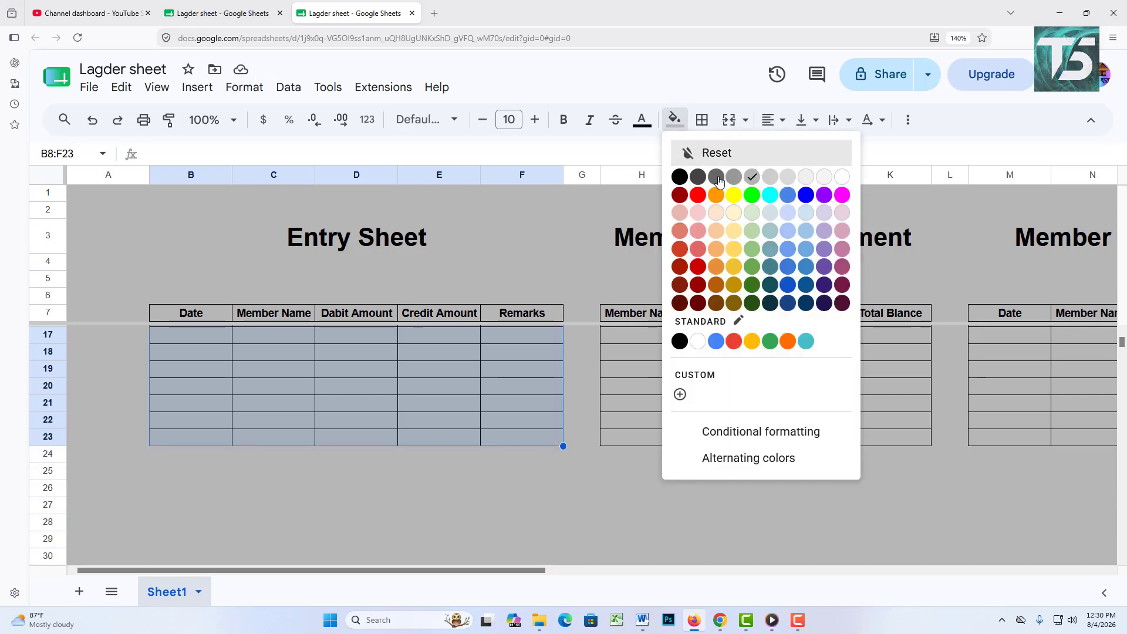
{"action": "left_click", "coordinate": [699, 351]}
{"action": "scroll", "coordinate": [681, 434], "scroll_direction": "up", "scroll_amount": 3}
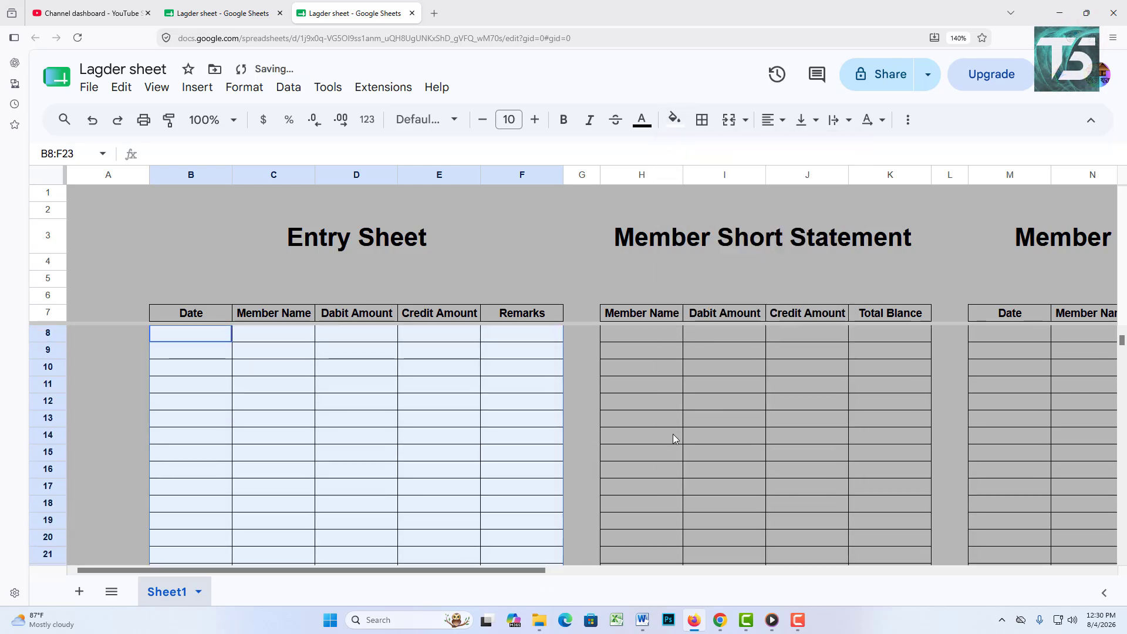
{"action": "left_click_drag", "start_coordinate": [648, 333], "coordinate": [811, 562]}
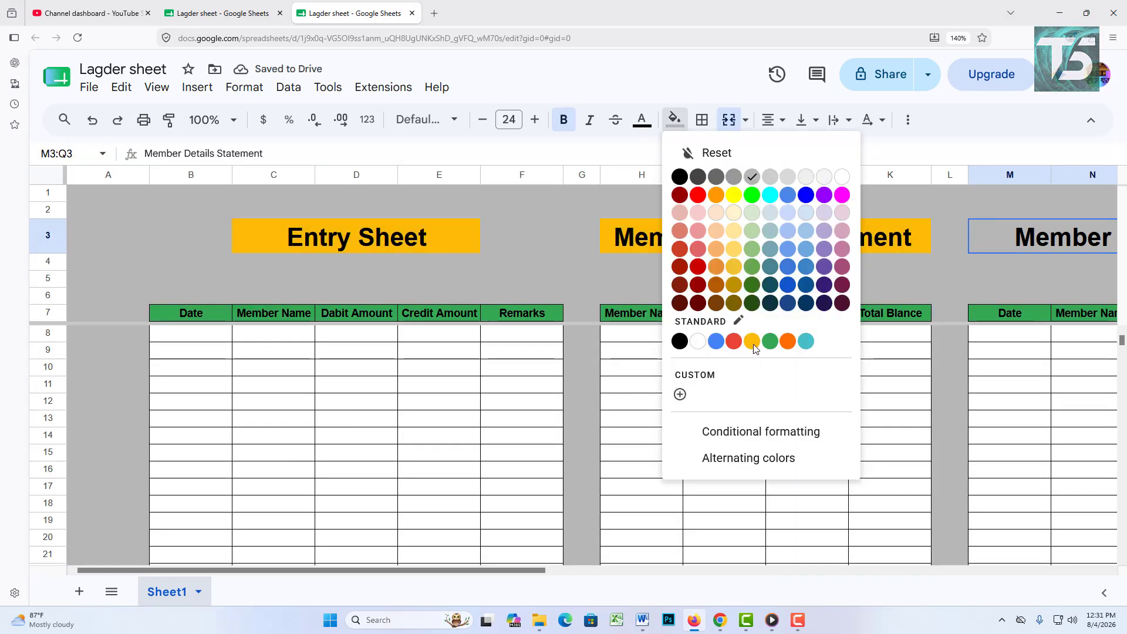
{"action": "left_click", "coordinate": [754, 347]}
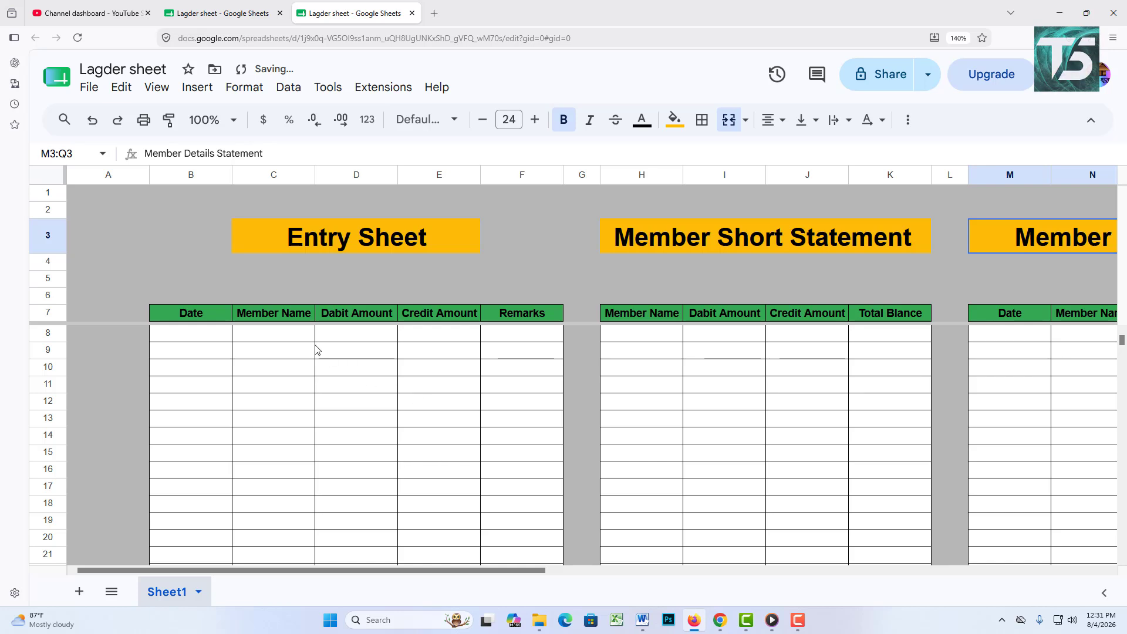
Step: Narrow columns B, H and M
{"action": "mouse_move", "coordinate": [232, 175]}
{"action": "left_mouse_down"}
{"action": "mouse_move", "coordinate": [195, 177]}
{"action": "mouse_move", "coordinate": [218, 176]}
{"action": "left_mouse_up"}
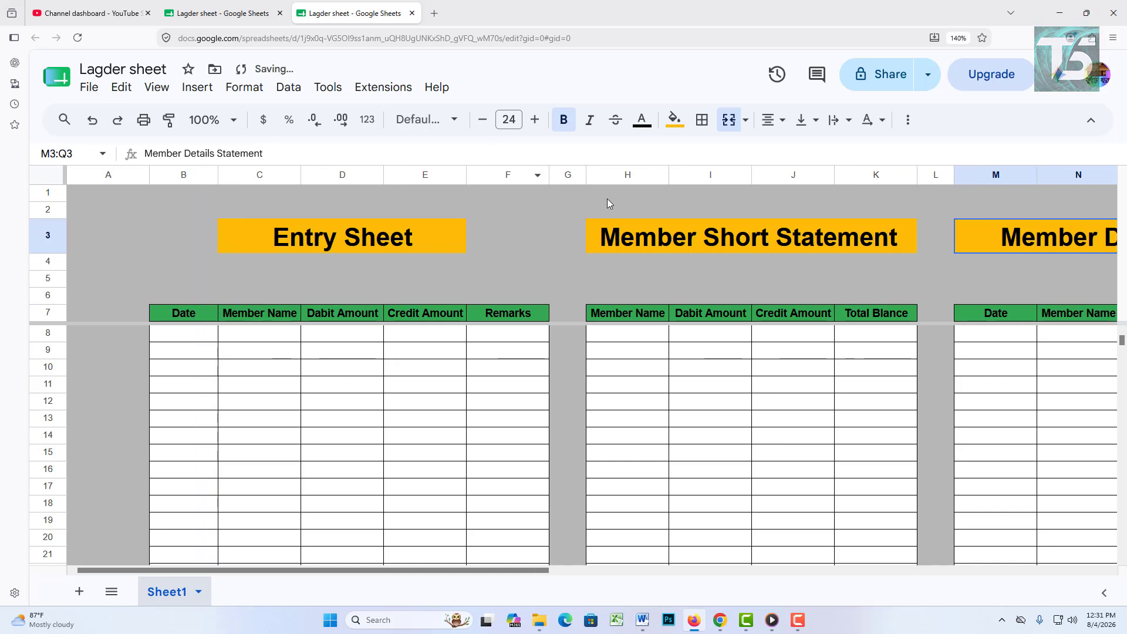
{"action": "left_click_drag", "start_coordinate": [671, 171], "coordinate": [658, 171]}
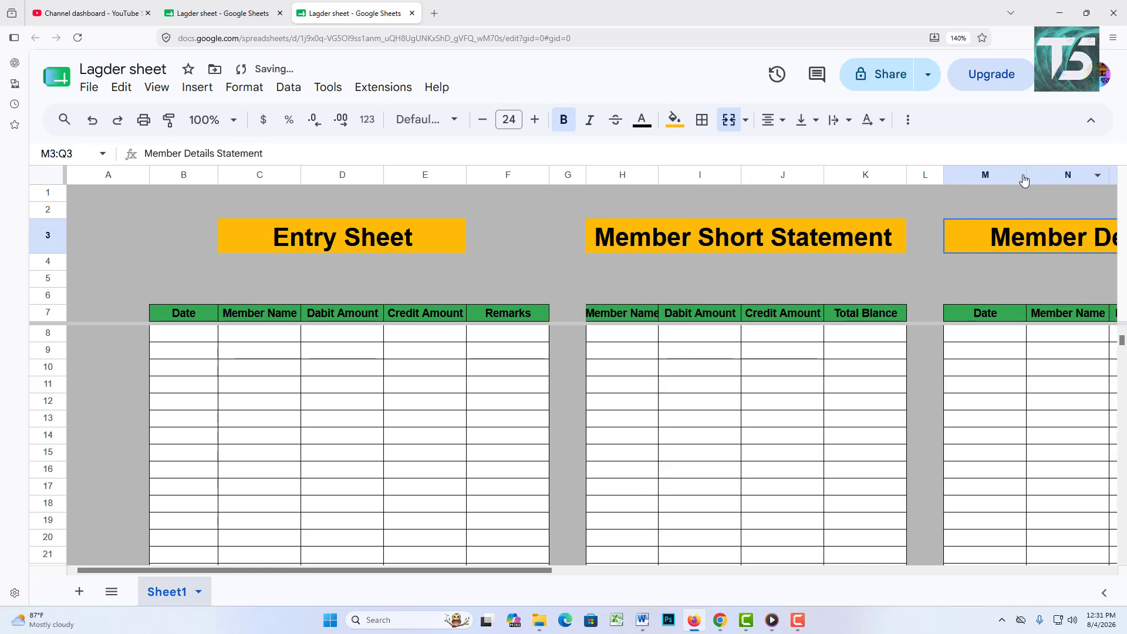
{"action": "left_click_drag", "start_coordinate": [1027, 176], "coordinate": [1015, 176]}
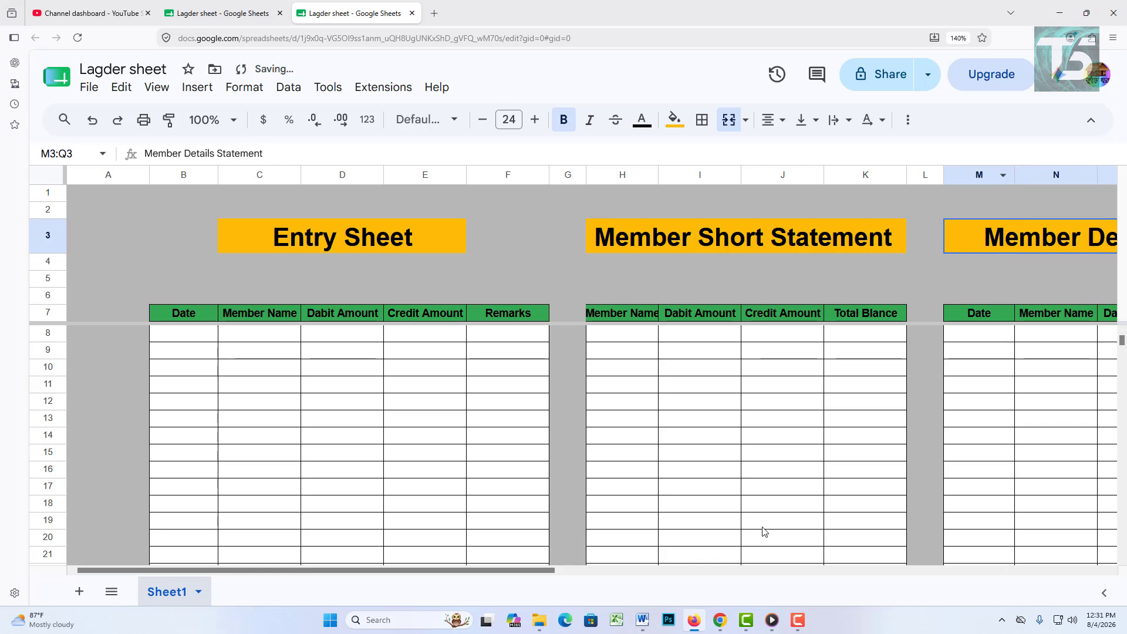
{"action": "left_click_drag", "start_coordinate": [529, 578], "coordinate": [572, 580]}
{"action": "left_click", "coordinate": [702, 279]}
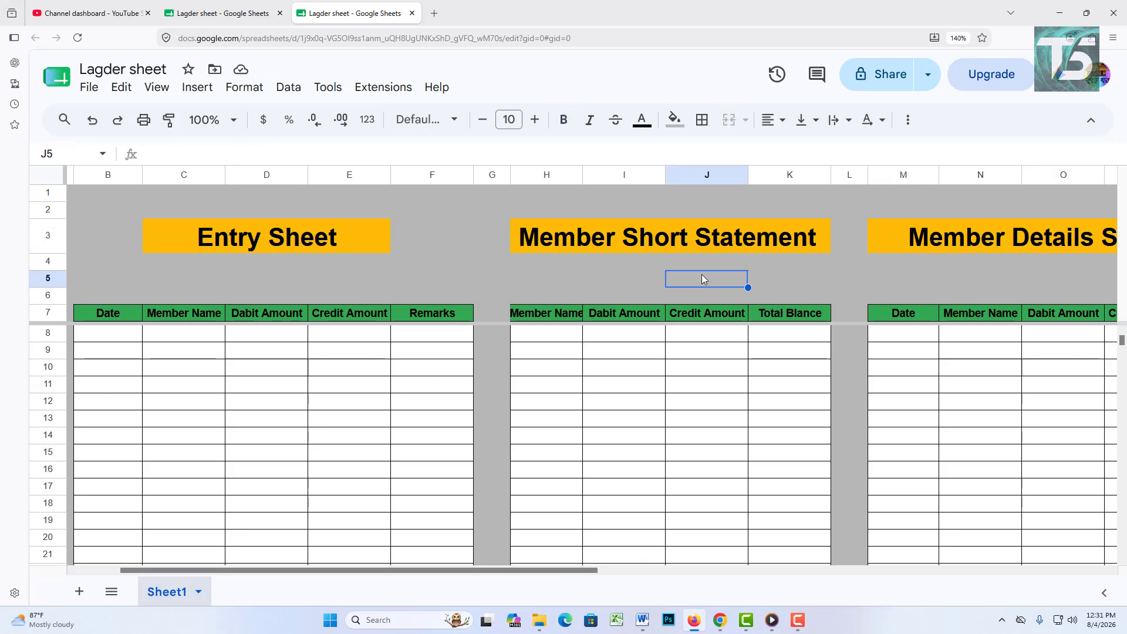
{"action": "left_click", "coordinate": [653, 268]}
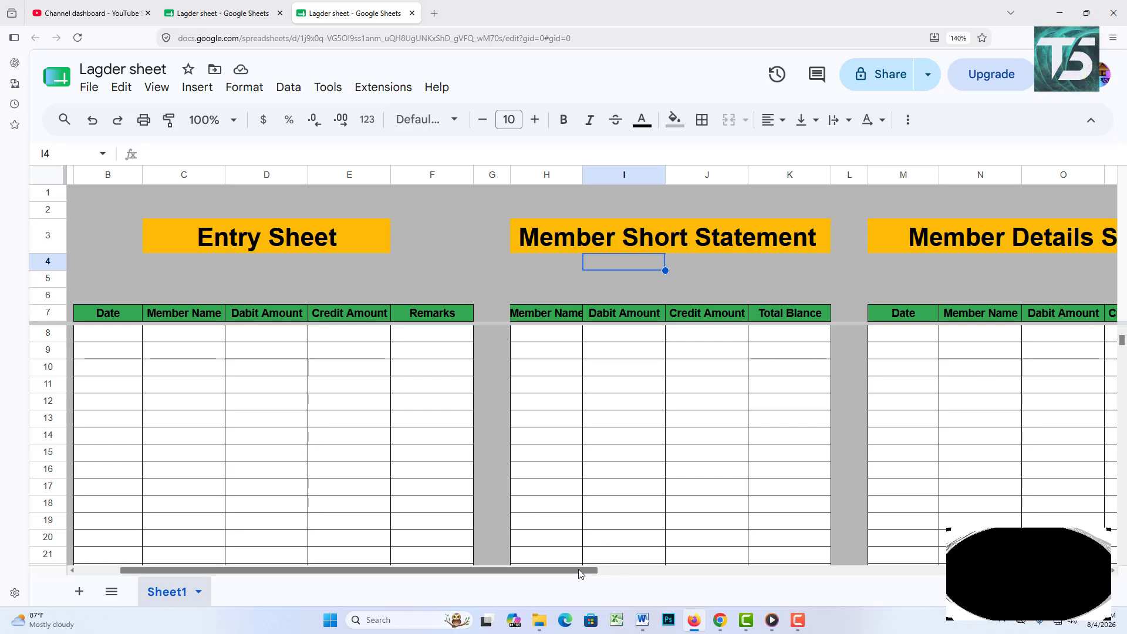
{"action": "left_click_drag", "start_coordinate": [584, 571], "coordinate": [762, 574]}
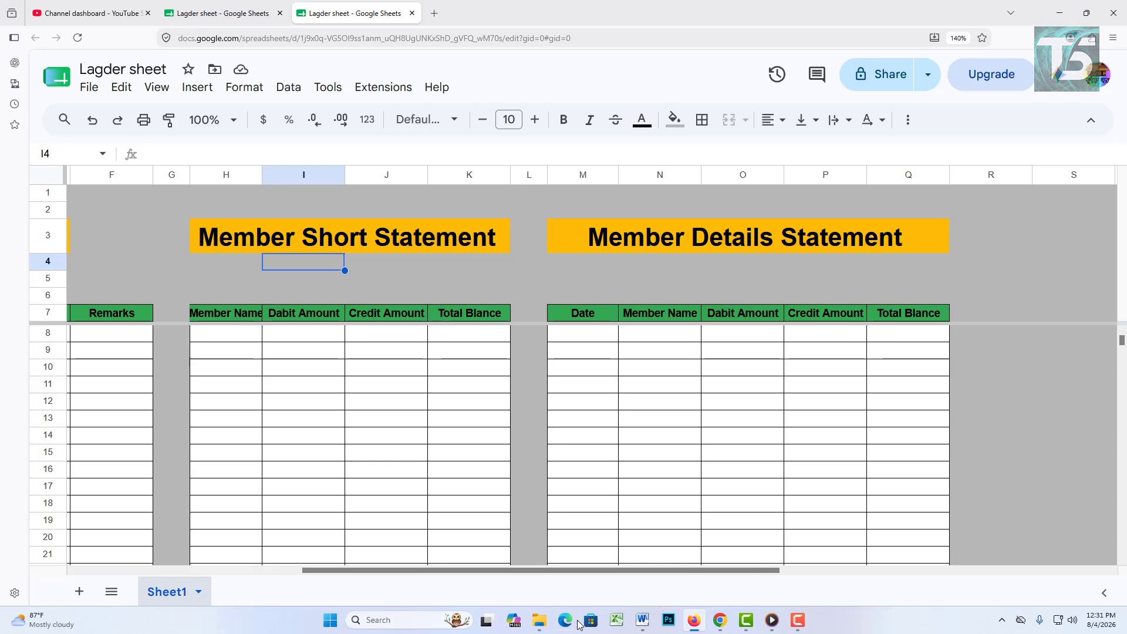
{"action": "left_click", "coordinate": [797, 620]}
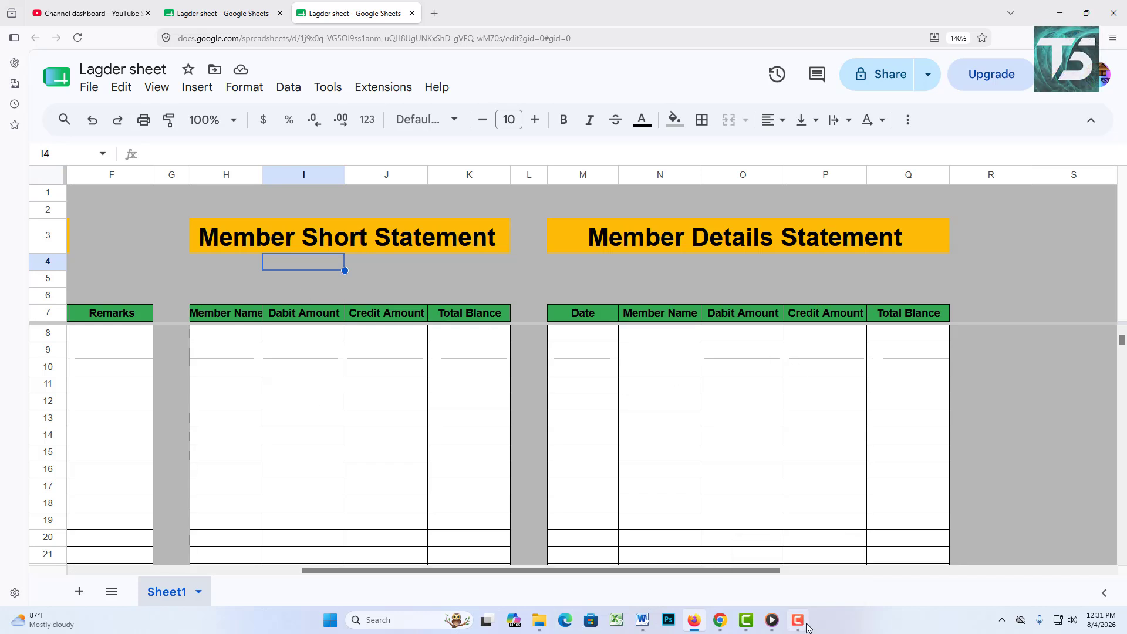
{"action": "left_click", "coordinate": [1030, 563]}
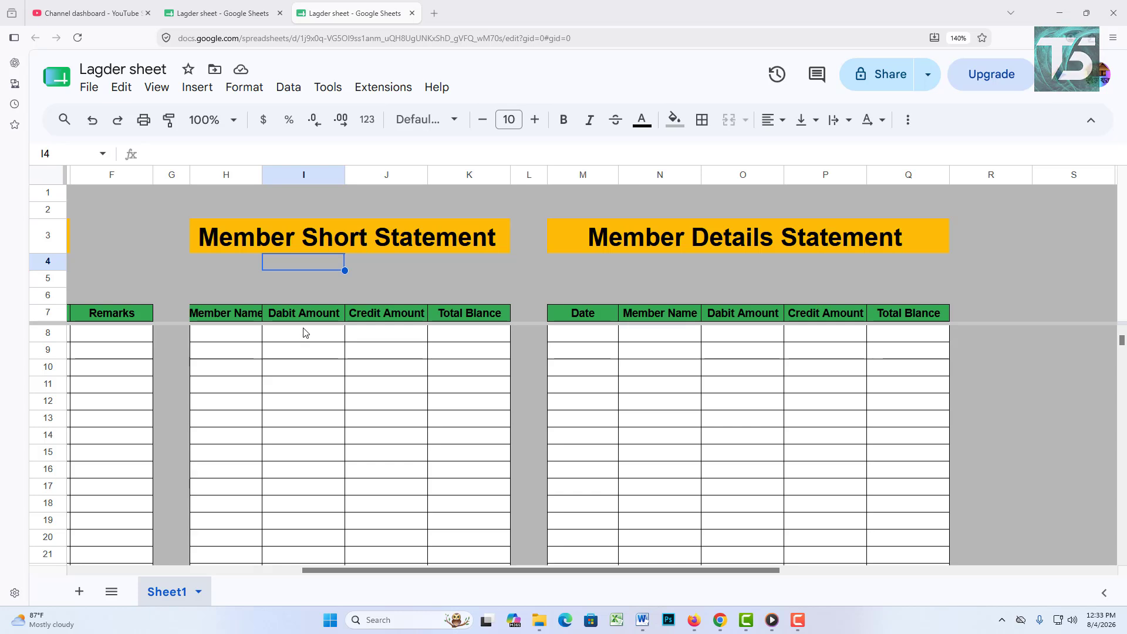
Step: Copy the Dabit Amount, Credit Amount and Total Blance headers into I4:K4
{"action": "left_click_drag", "start_coordinate": [265, 174], "coordinate": [274, 174]}
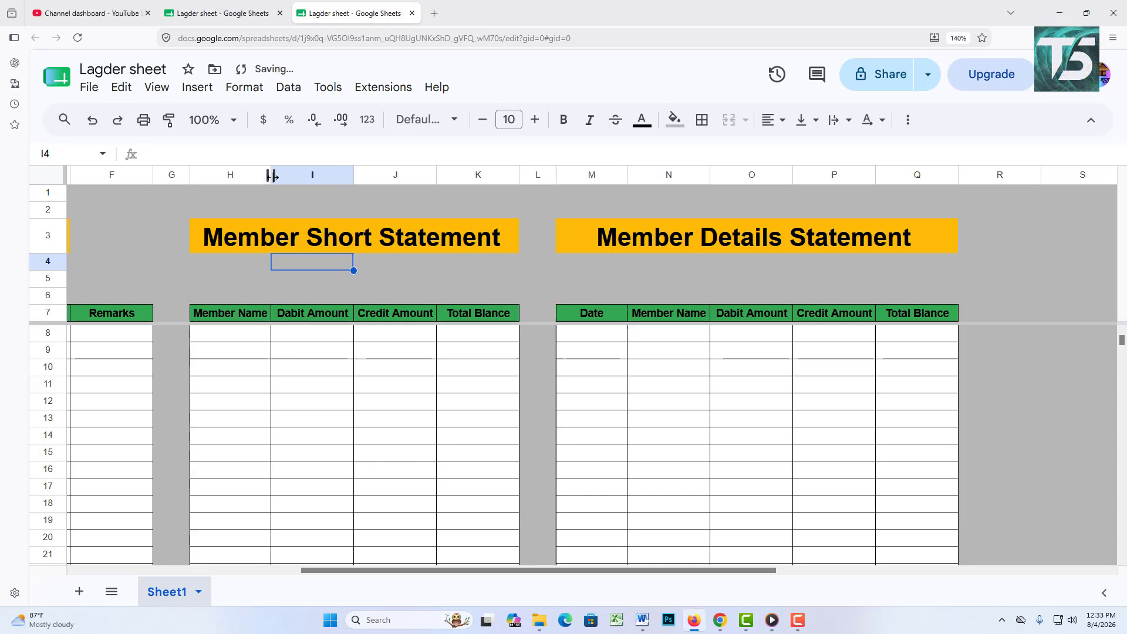
{"action": "left_click", "coordinate": [305, 313]}
{"action": "left_click_drag", "start_coordinate": [305, 317], "coordinate": [473, 315]}
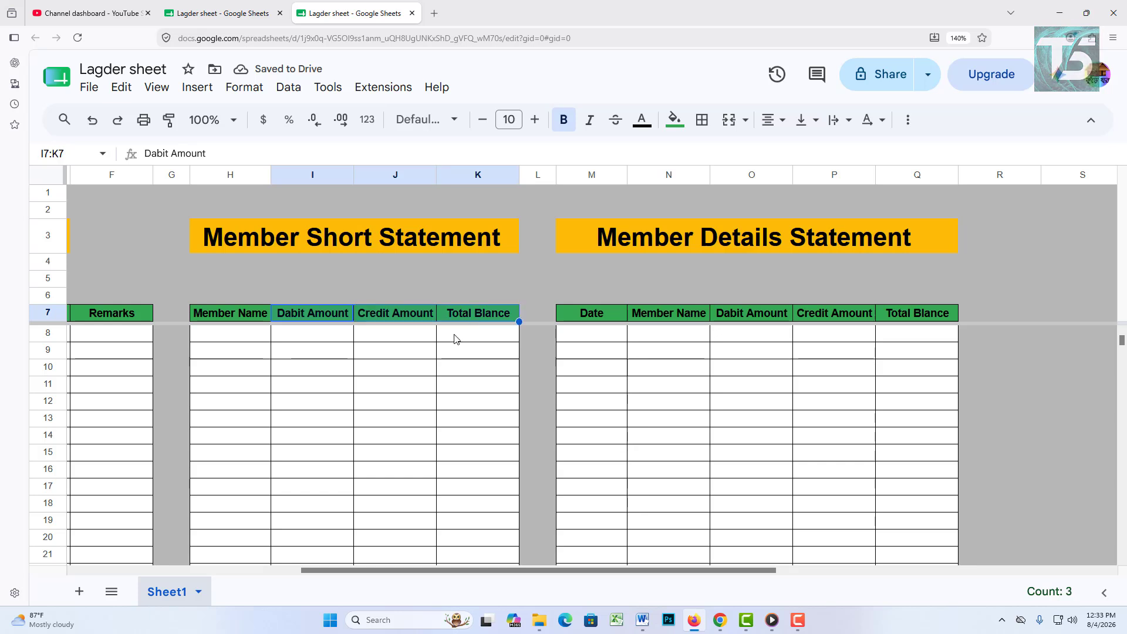
{"action": "key", "text": "ctrl+c"}
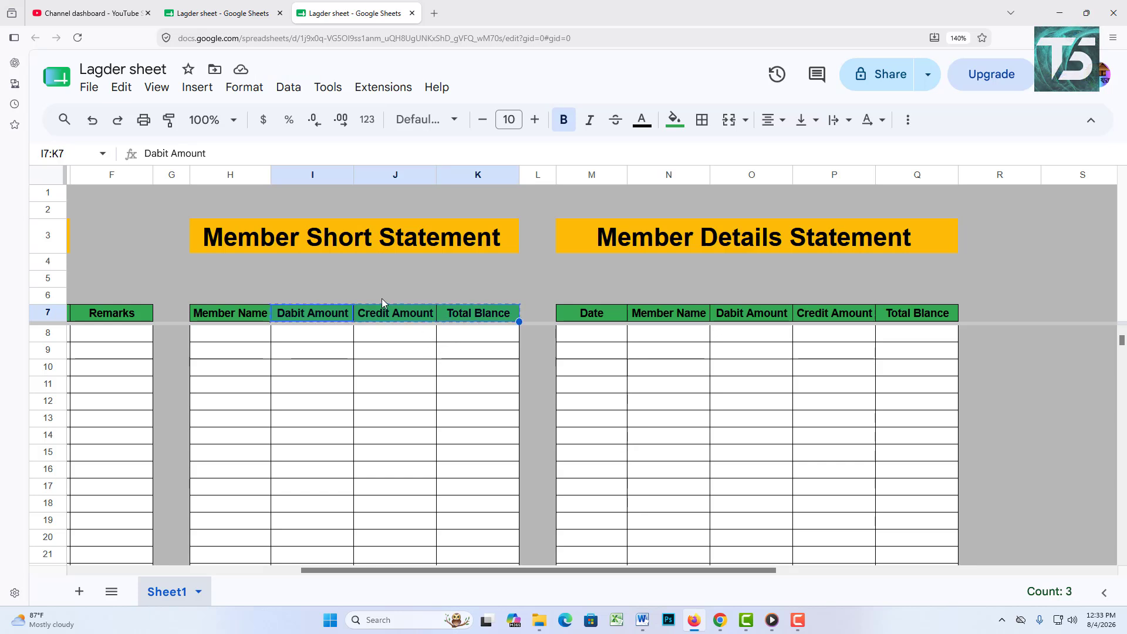
{"action": "left_click", "coordinate": [326, 269]}
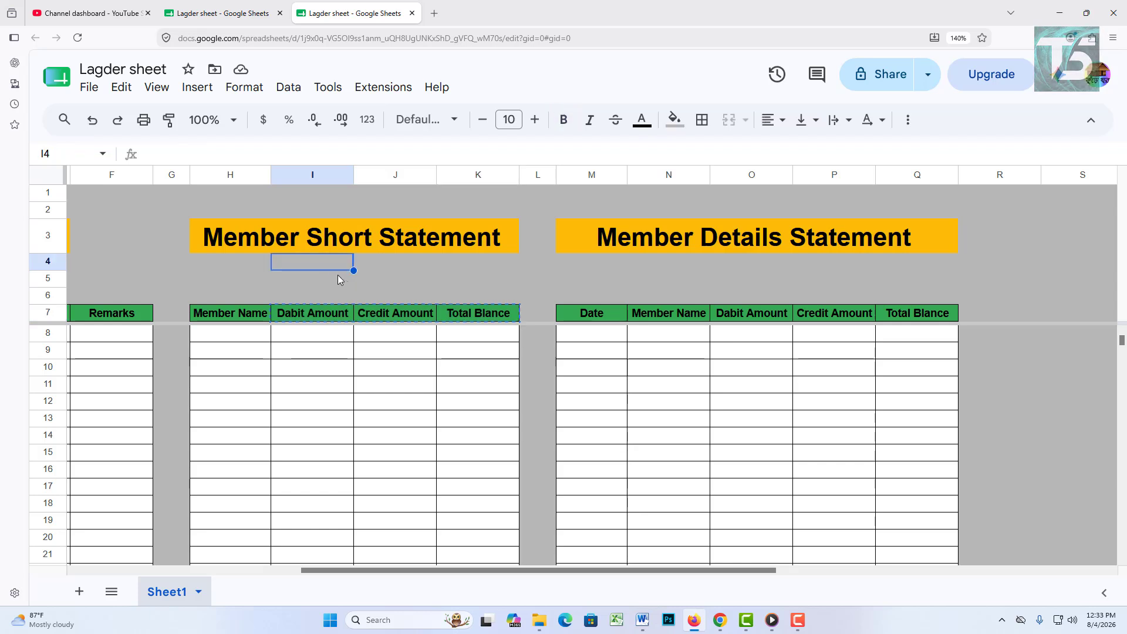
{"action": "key", "text": "ctrl+v"}
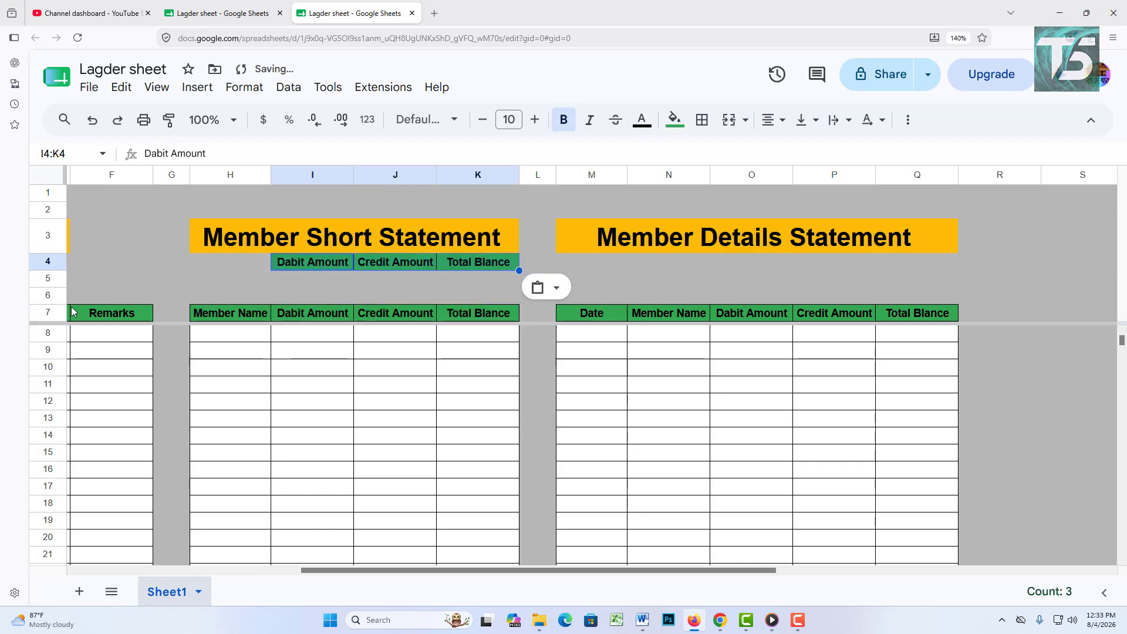
Step: Fill I5:K5 white and apply all borders to I4:K5
{"action": "left_click", "coordinate": [243, 279]}
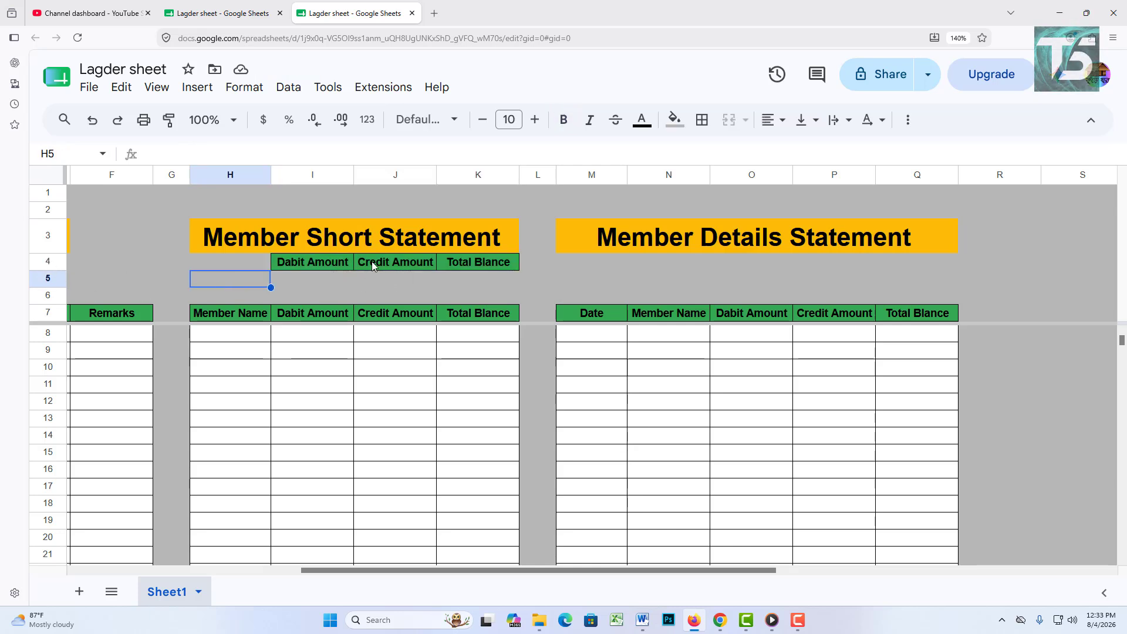
{"action": "left_click_drag", "start_coordinate": [305, 280], "coordinate": [482, 277]}
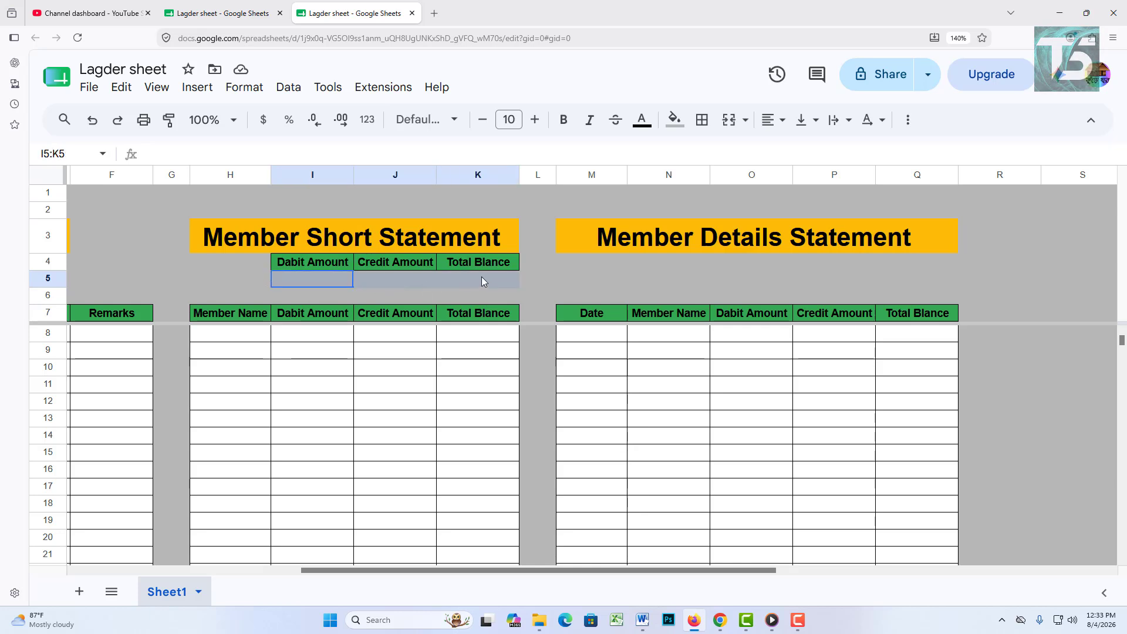
{"action": "left_click", "coordinate": [675, 119]}
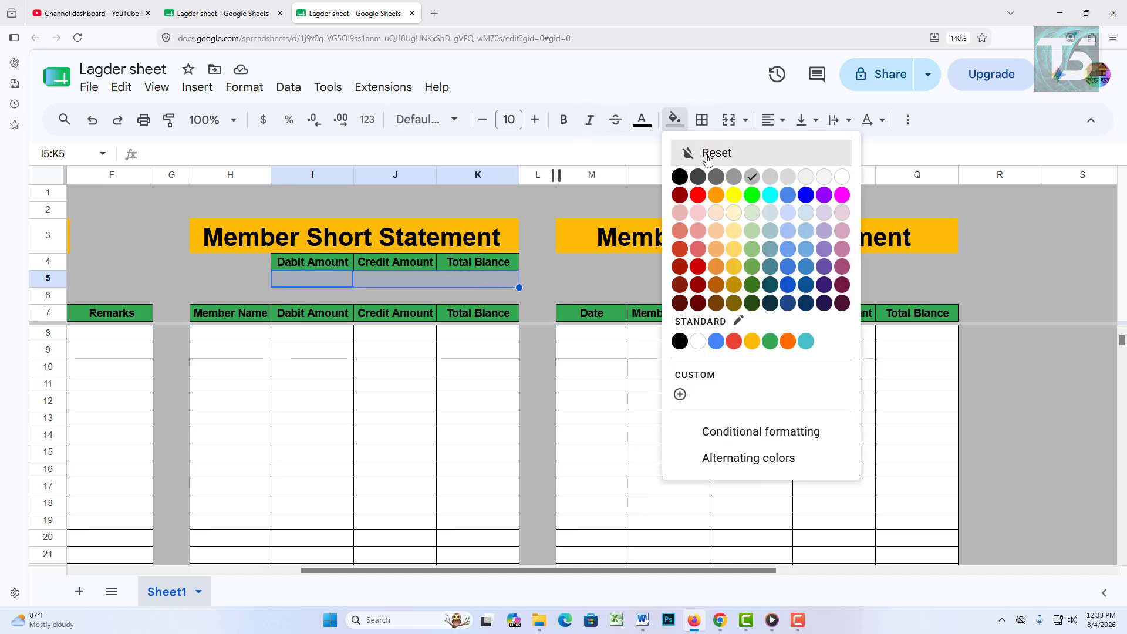
{"action": "left_click", "coordinate": [698, 342]}
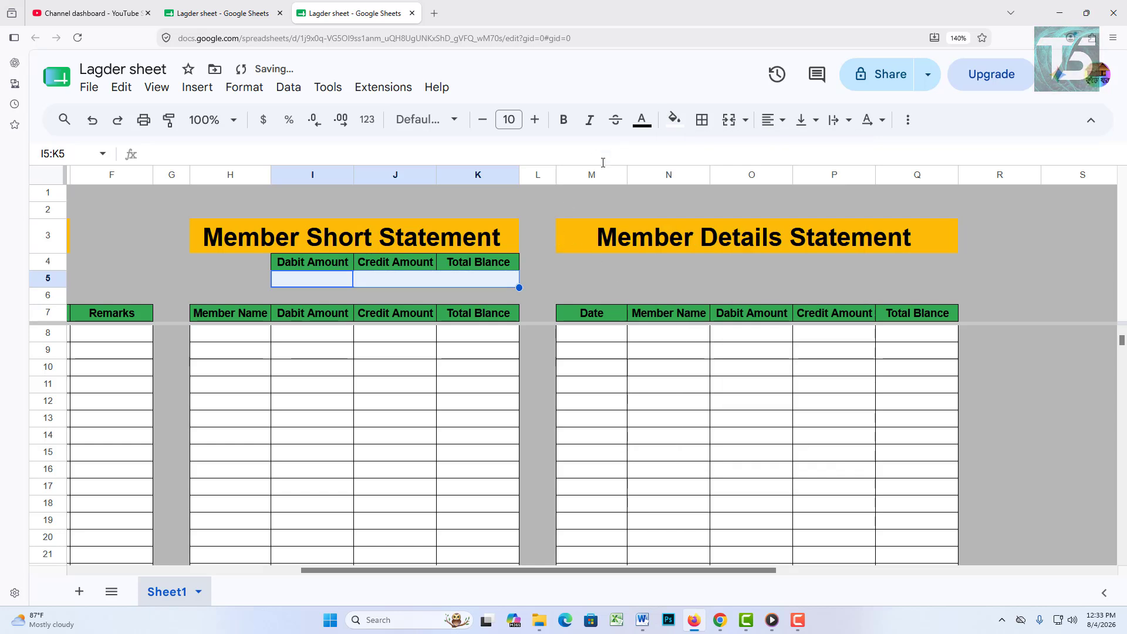
{"action": "left_click", "coordinate": [293, 267]}
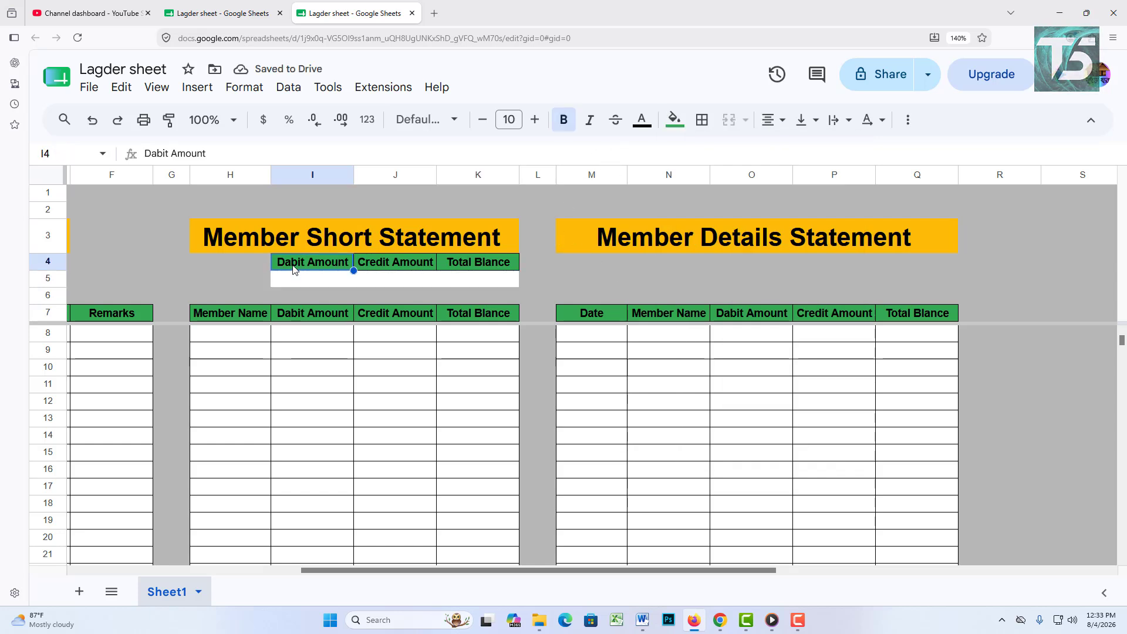
{"action": "left_click_drag", "start_coordinate": [293, 280], "coordinate": [517, 280]}
{"action": "left_click", "coordinate": [703, 121]}
{"action": "left_click", "coordinate": [712, 155]}
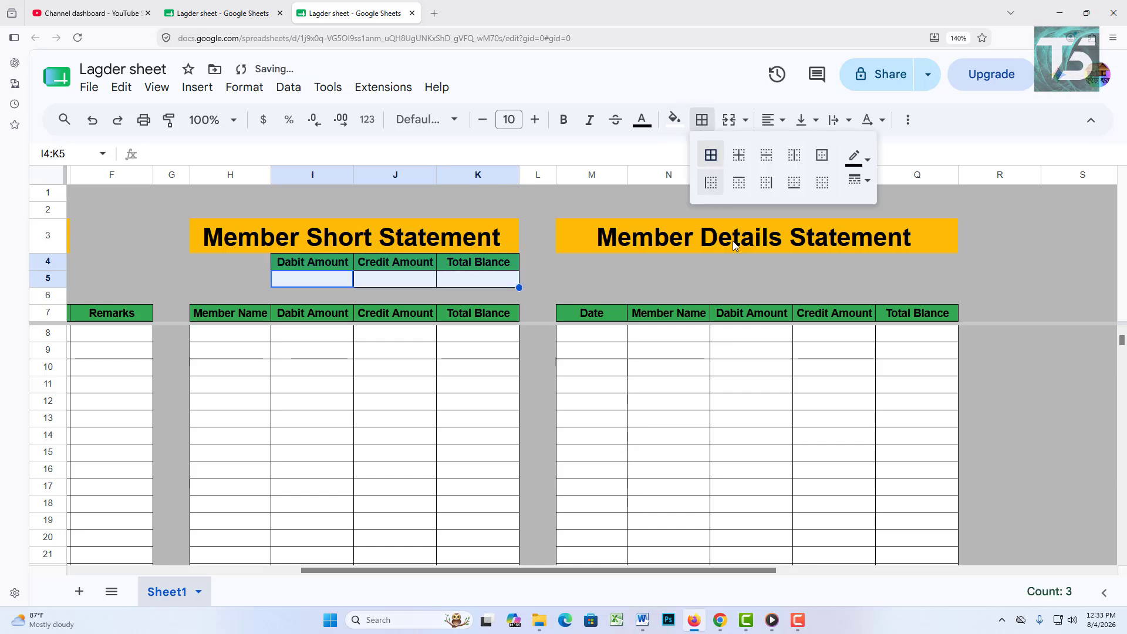
{"action": "left_click", "coordinate": [997, 257]}
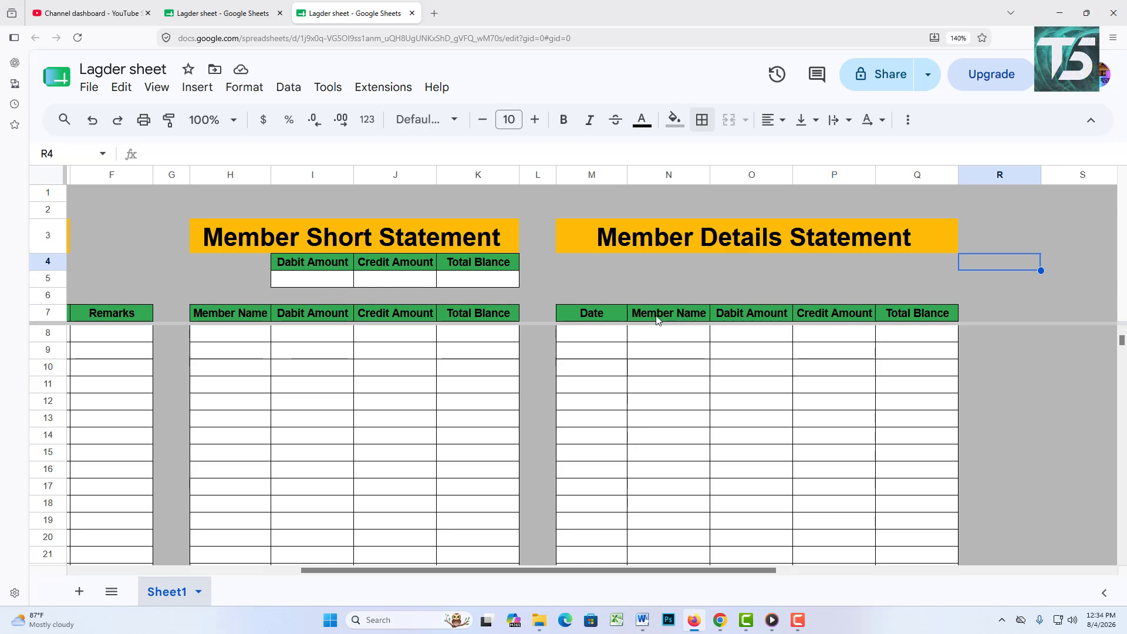
Step: Copy the three amount headers into O4:Q4 and give O5:Q5 white fill with all borders
{"action": "mouse_move", "coordinate": [743, 314]}
{"action": "left_mouse_down"}
{"action": "mouse_move", "coordinate": [894, 308]}
{"action": "mouse_move", "coordinate": [930, 320]}
{"action": "left_mouse_up"}
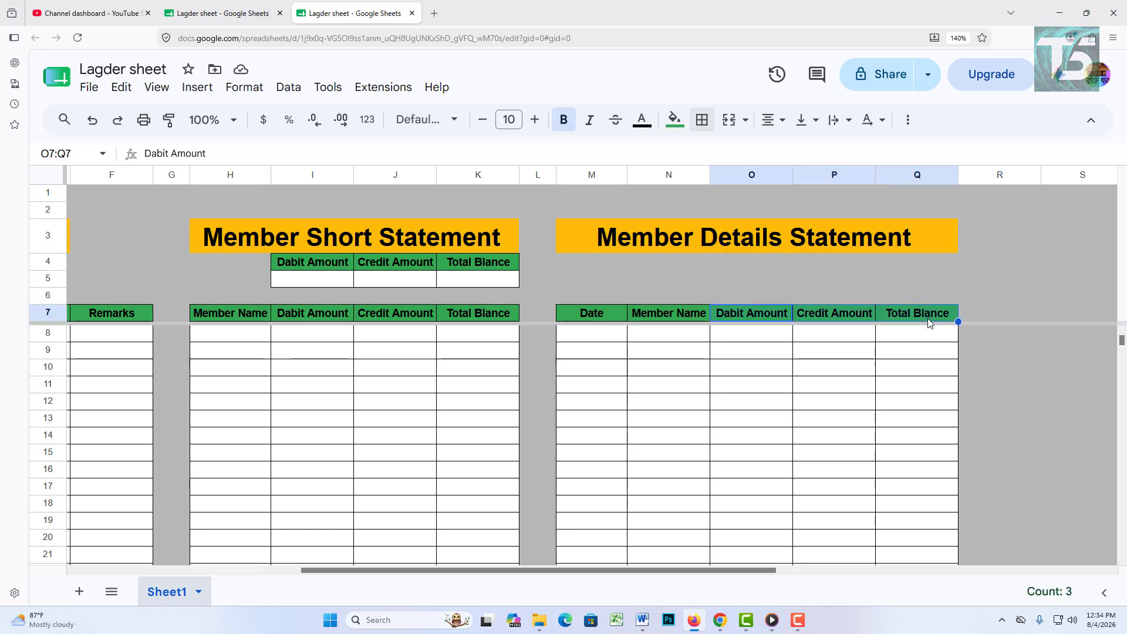
{"action": "key", "text": "ctrl+c"}
{"action": "left_click", "coordinate": [748, 268]}
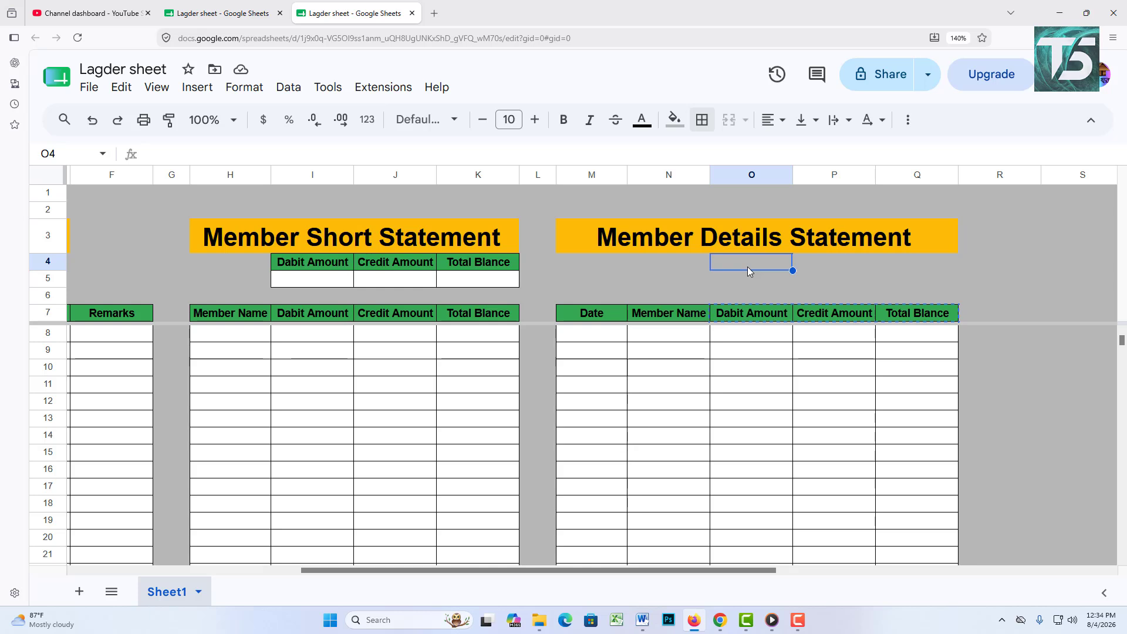
{"action": "key", "text": "ctrl+v"}
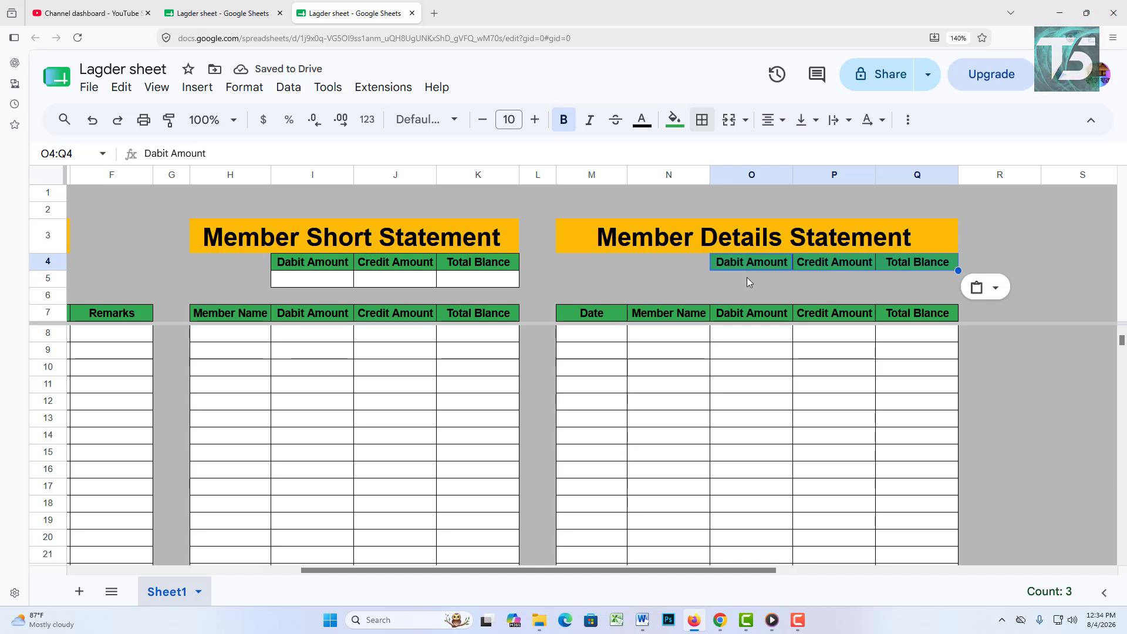
{"action": "left_click_drag", "start_coordinate": [747, 279], "coordinate": [923, 279]}
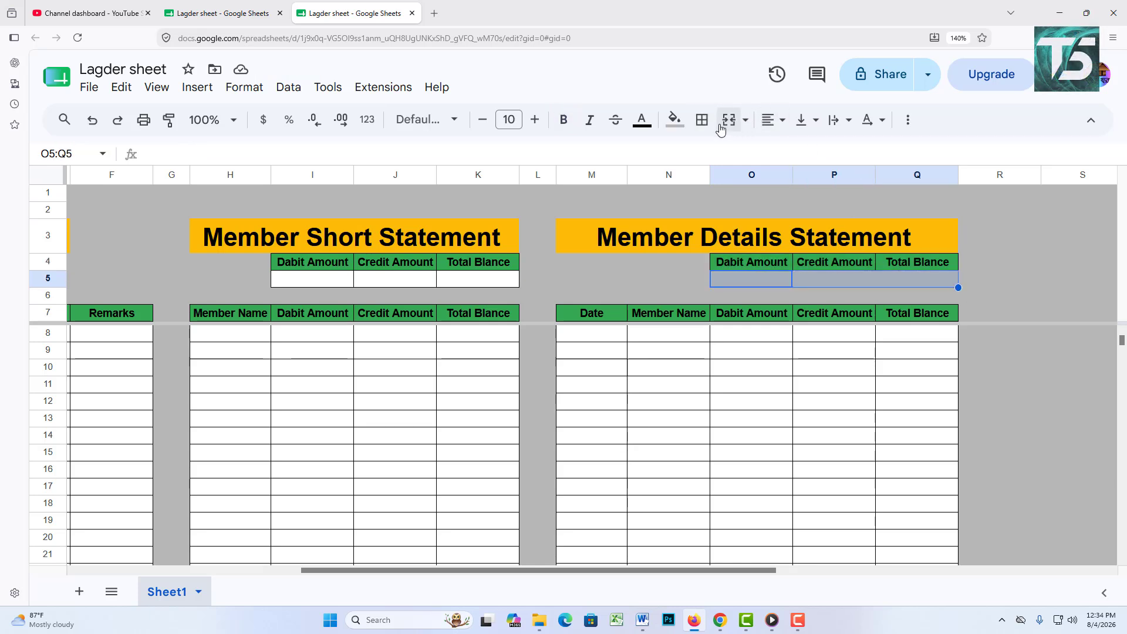
{"action": "left_click", "coordinate": [703, 119]}
{"action": "left_click", "coordinate": [715, 158]}
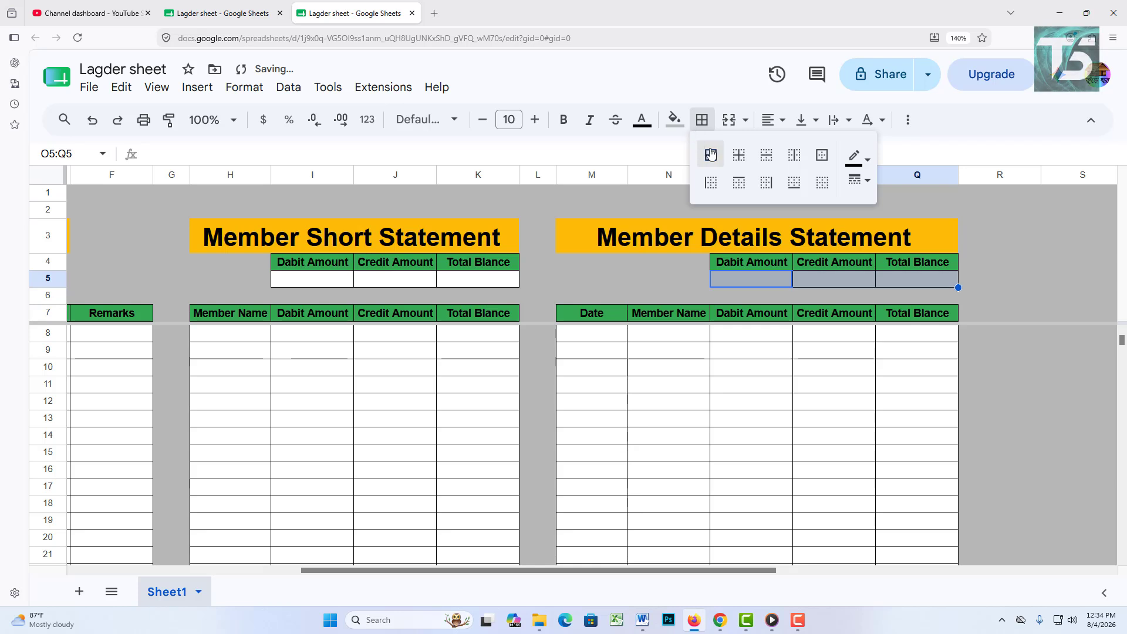
{"action": "left_click", "coordinate": [675, 121]}
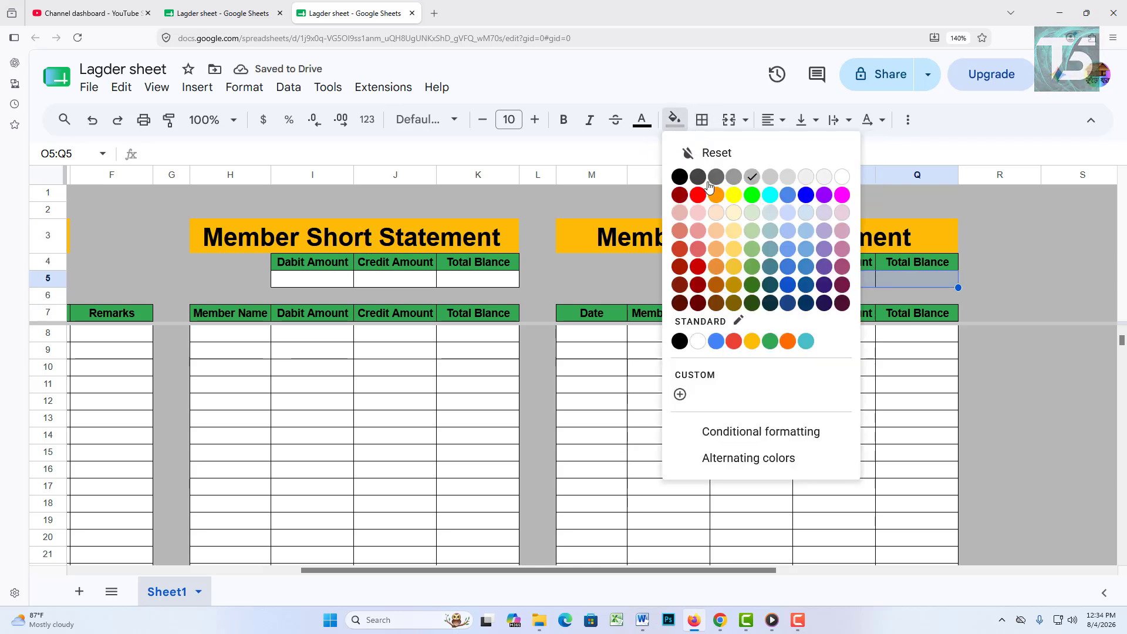
{"action": "left_click", "coordinate": [697, 339]}
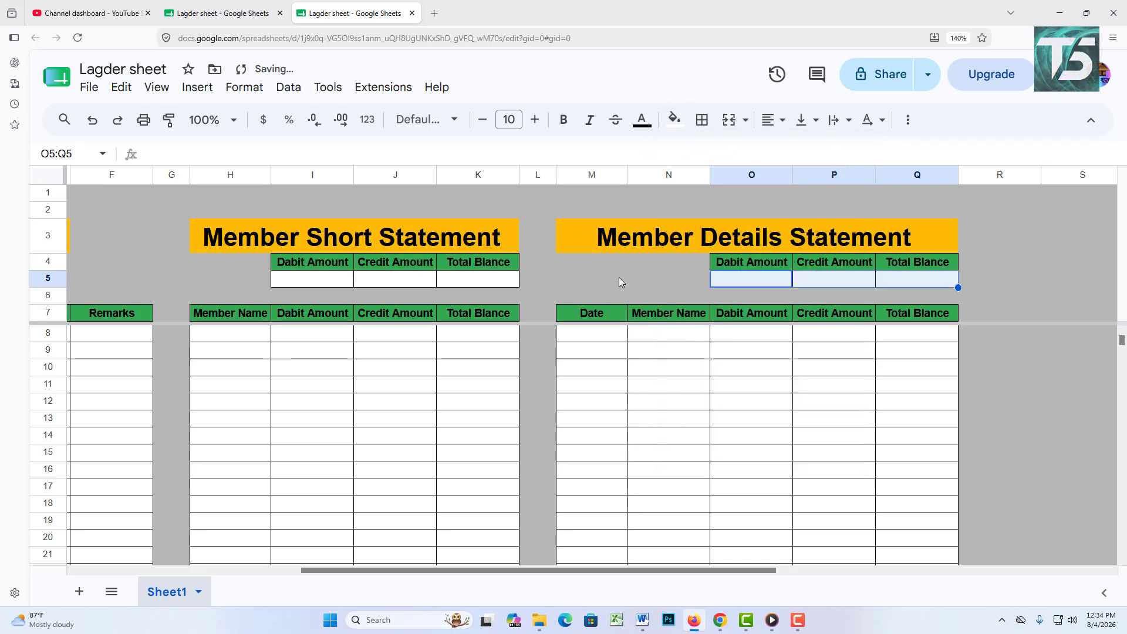
Step: Copy Member Name into M4, make M5 a white bordered cell, and widen column M
{"action": "left_click", "coordinate": [660, 315]}
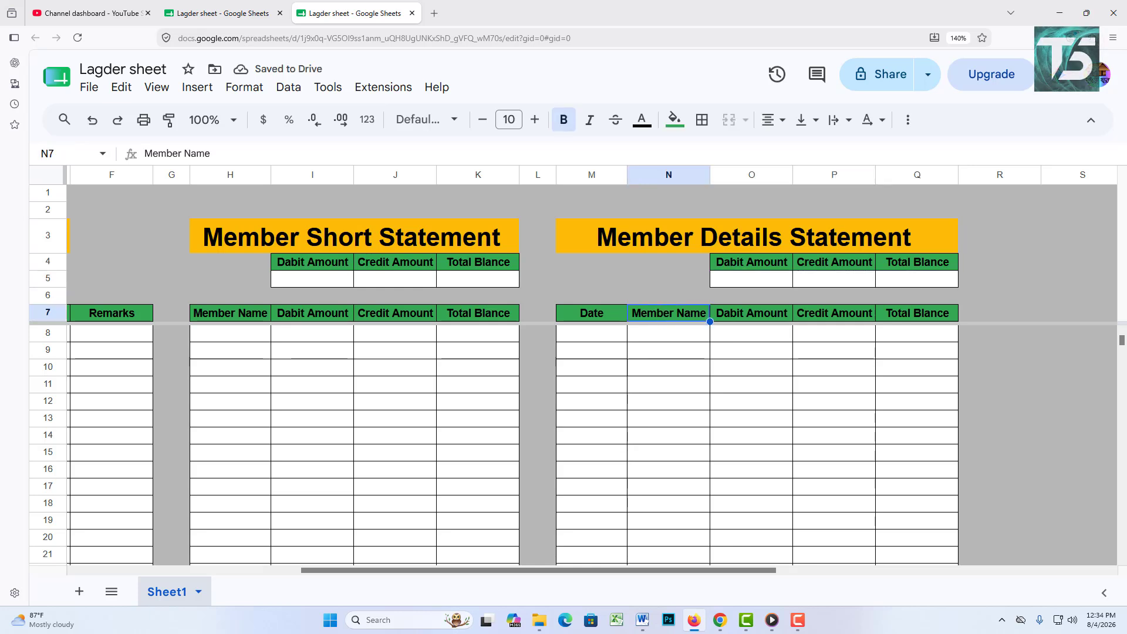
{"action": "key", "text": "ctrl+c"}
{"action": "left_click", "coordinate": [587, 268]}
{"action": "key", "text": "ctrl+v"}
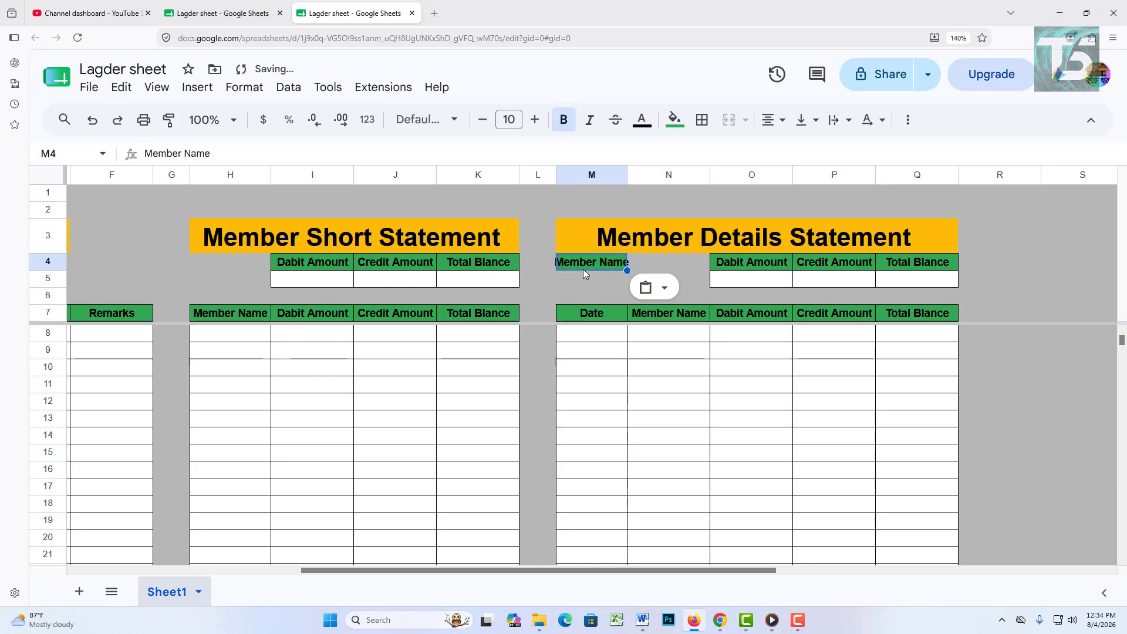
{"action": "left_click", "coordinate": [591, 276]}
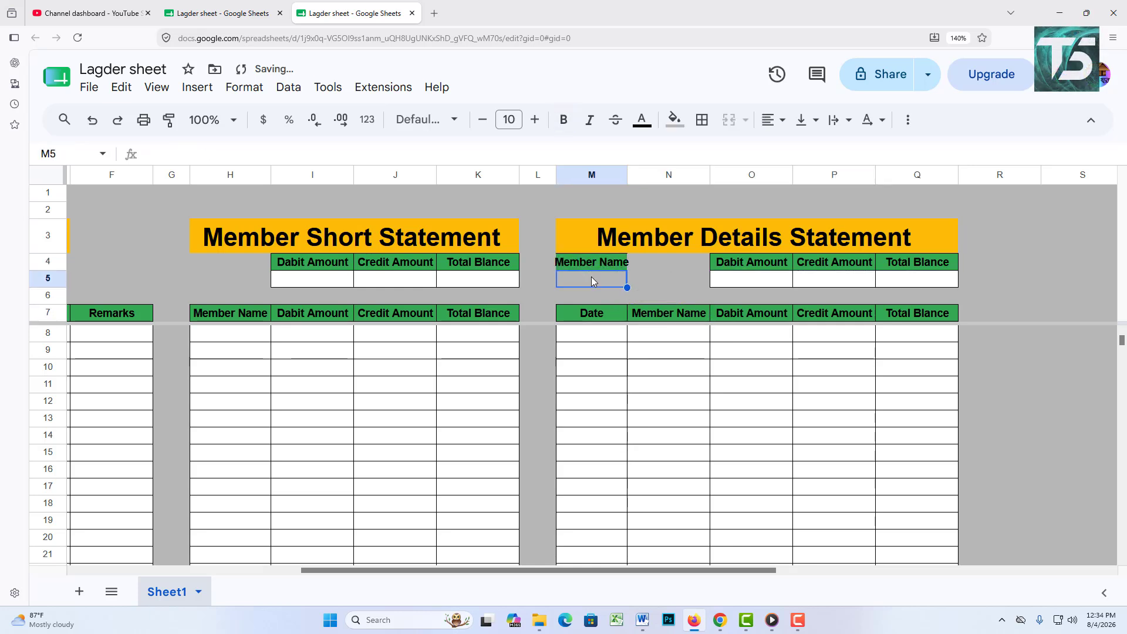
{"action": "left_click", "coordinate": [676, 120]}
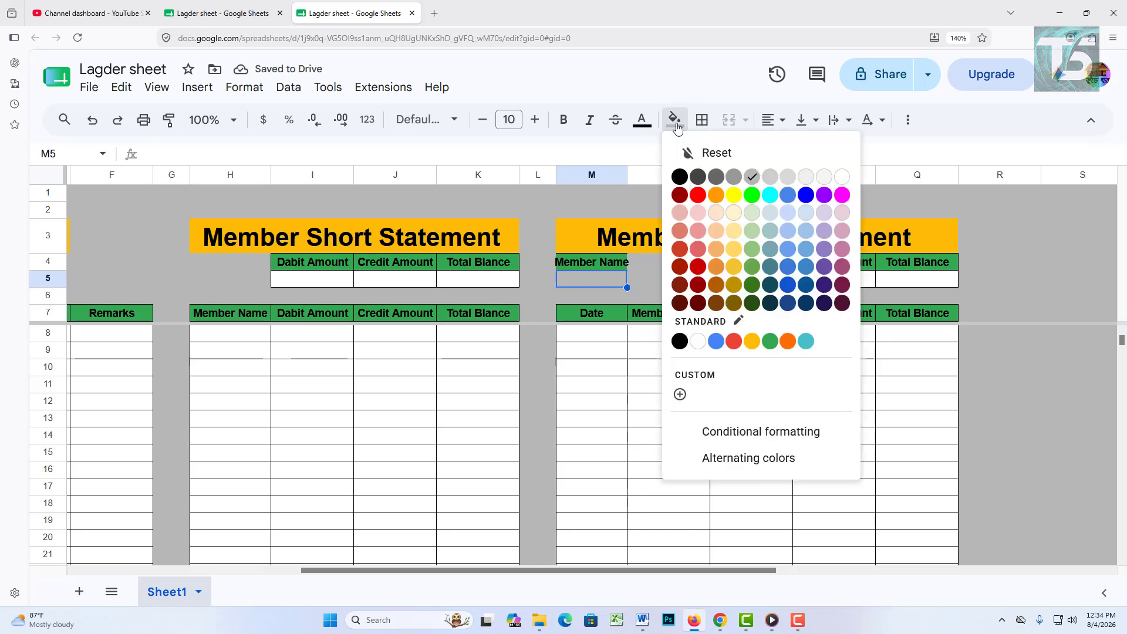
{"action": "left_click", "coordinate": [694, 343]}
{"action": "left_click", "coordinate": [703, 120]}
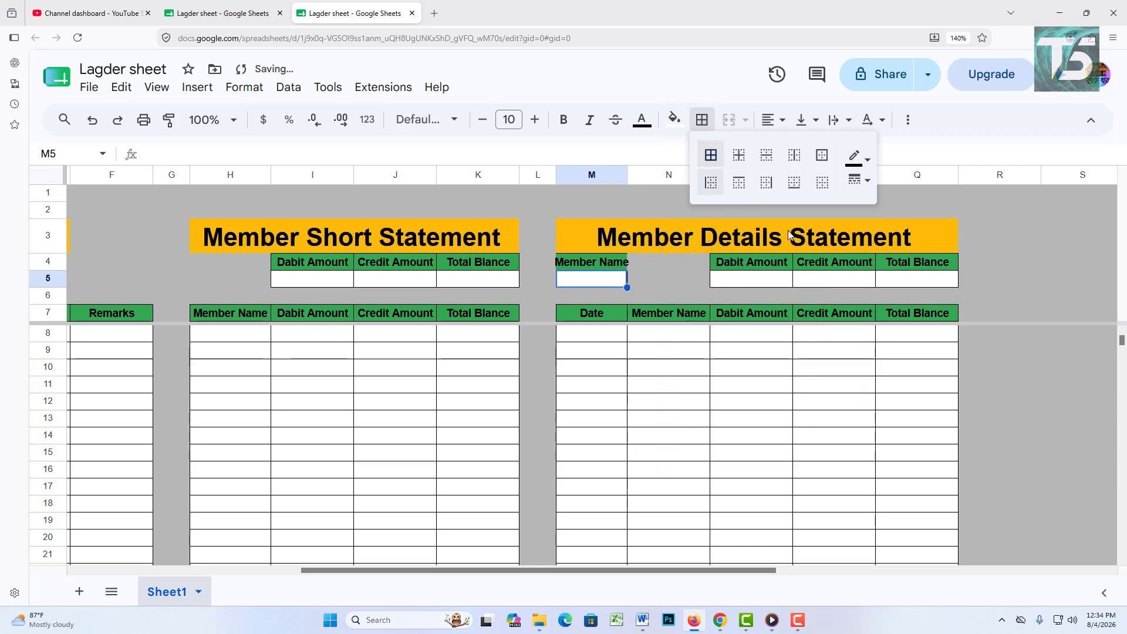
{"action": "left_click", "coordinate": [1006, 261]}
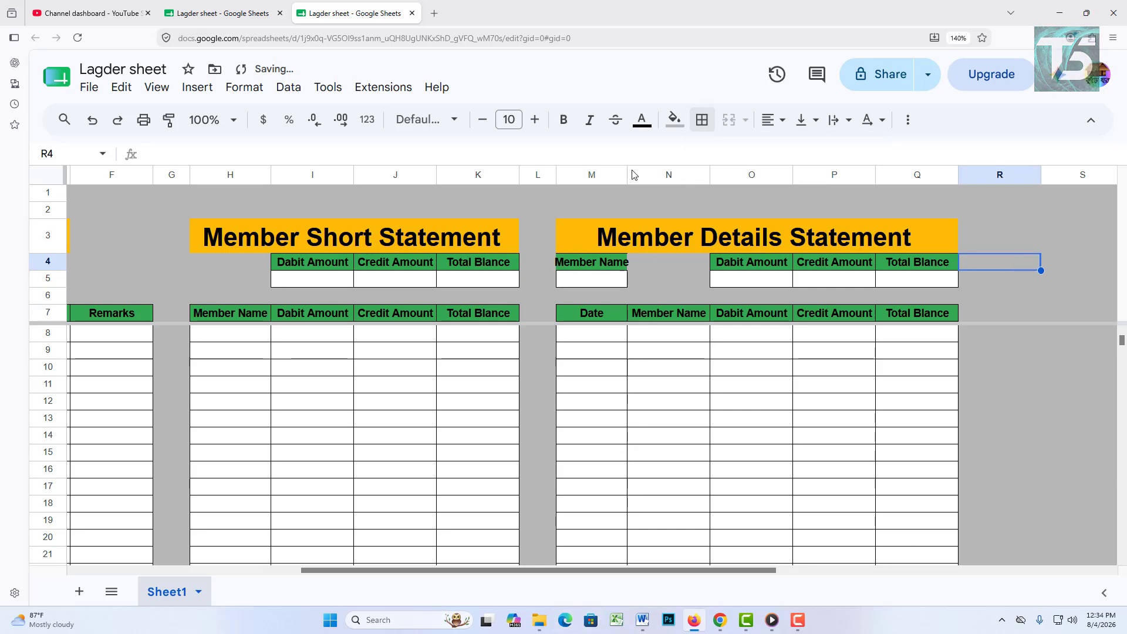
{"action": "left_click_drag", "start_coordinate": [627, 174], "coordinate": [638, 174]}
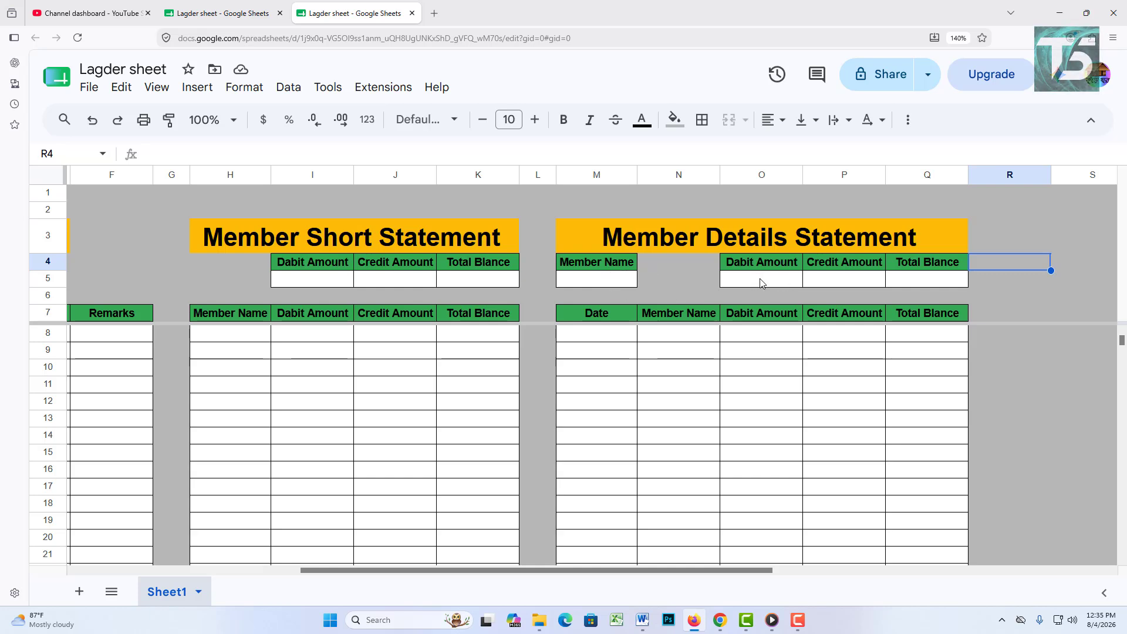
{"action": "left_click", "coordinate": [792, 284]}
{"action": "left_click", "coordinate": [836, 286]}
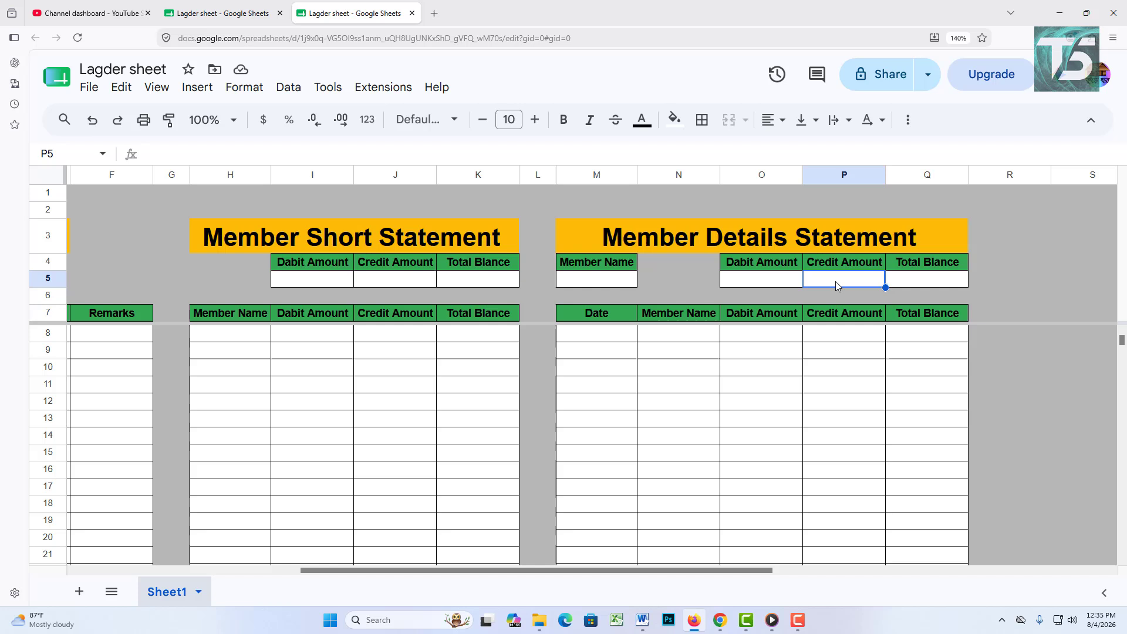
{"action": "left_click", "coordinate": [926, 286]}
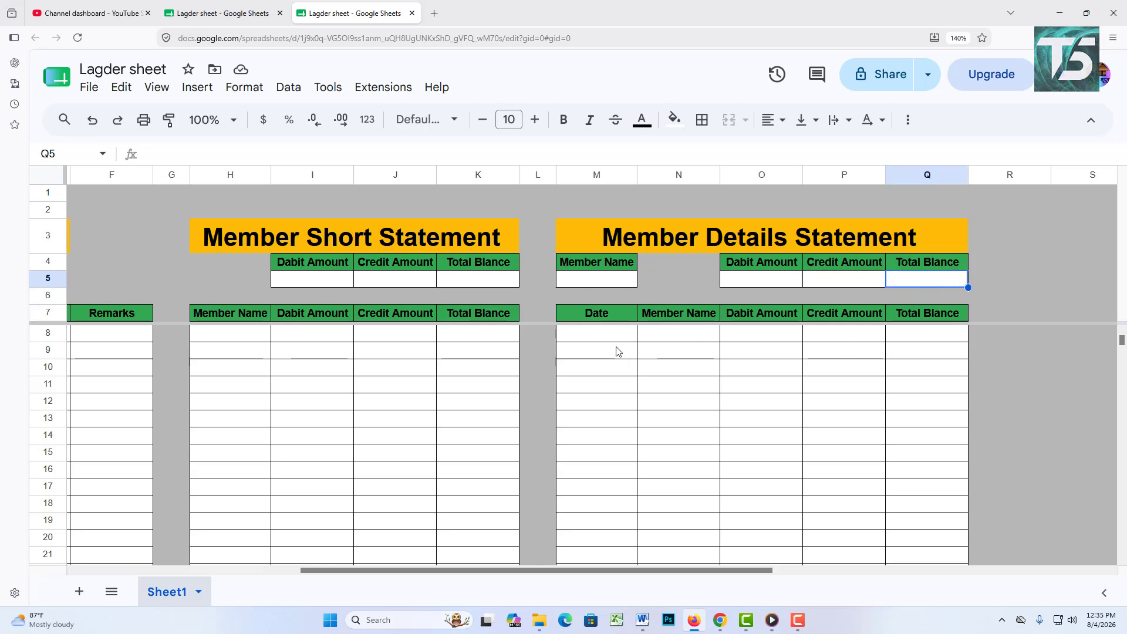
{"action": "left_click_drag", "start_coordinate": [622, 337], "coordinate": [862, 517]}
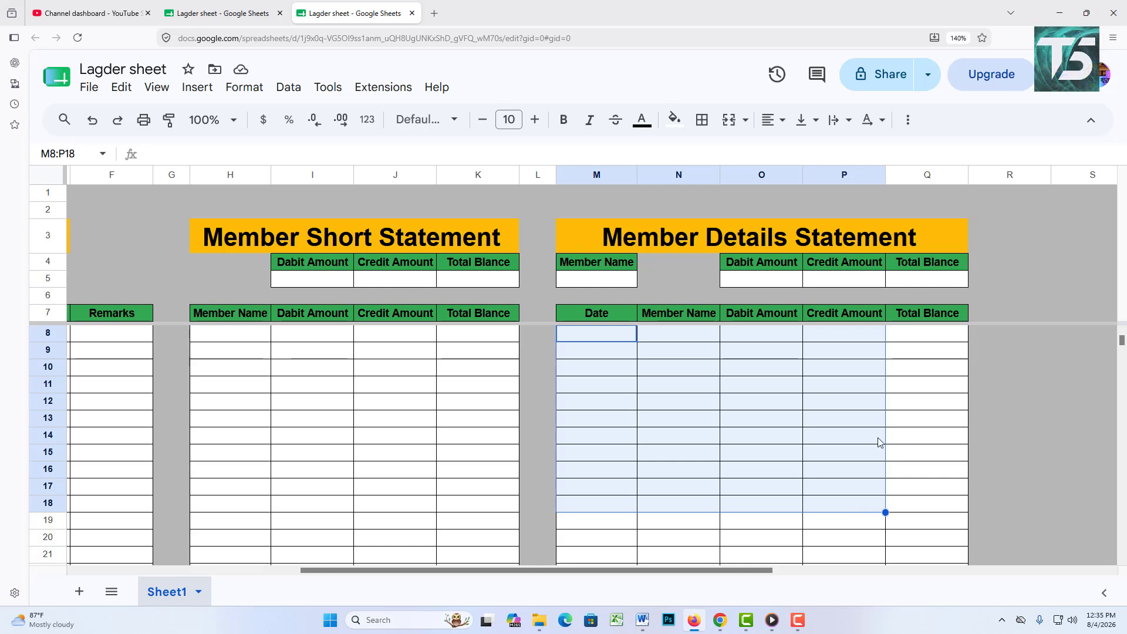
{"action": "left_click", "coordinate": [920, 392]}
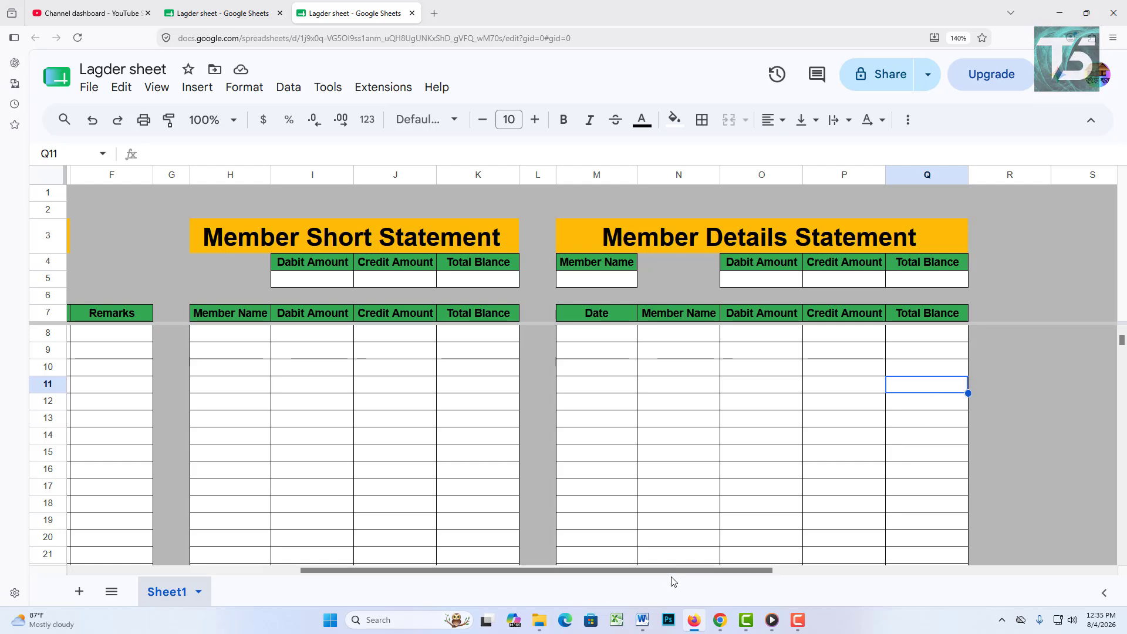
{"action": "left_click_drag", "start_coordinate": [690, 569], "coordinate": [345, 560]}
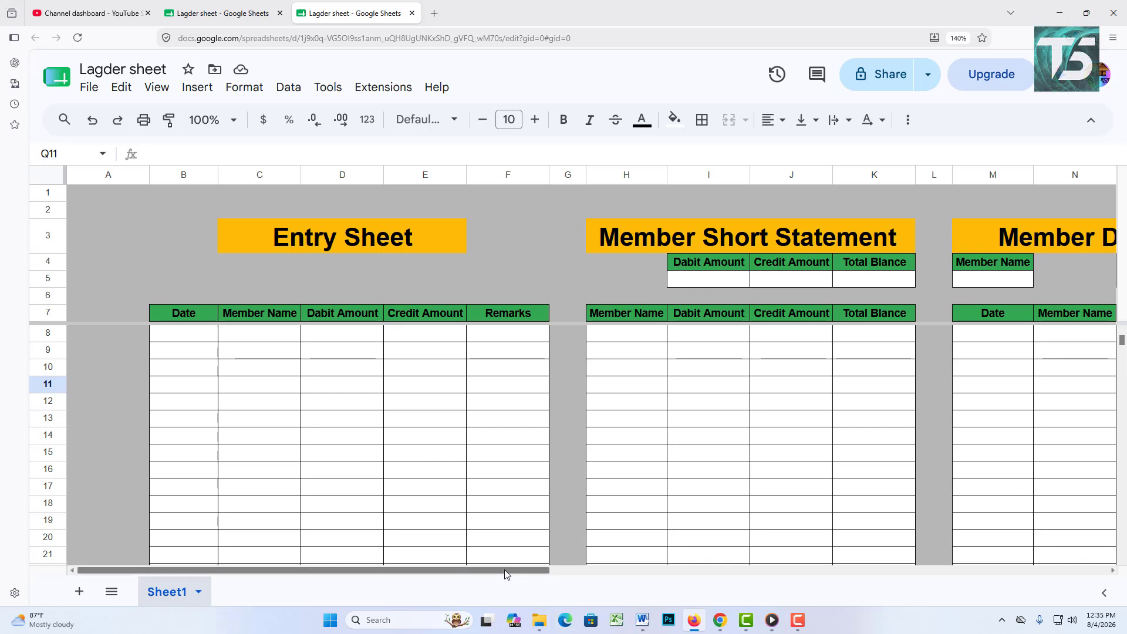
Step: Clear the stray number 1028416 from Date cell B8
{"action": "left_click", "coordinate": [176, 337]}
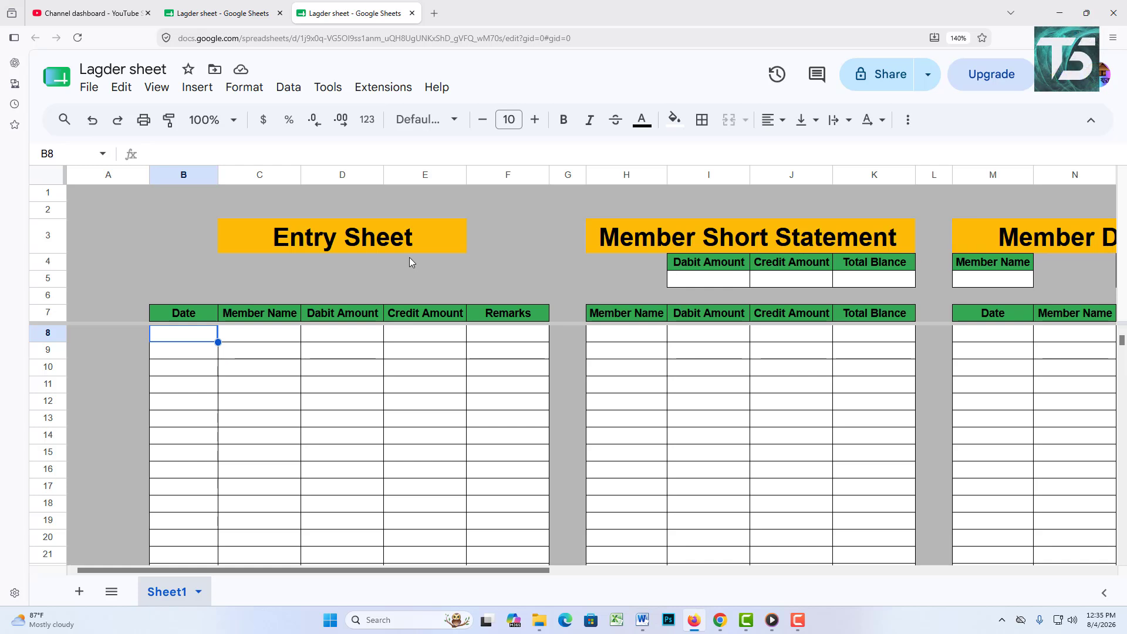
{"action": "type", "text": "1028416"}
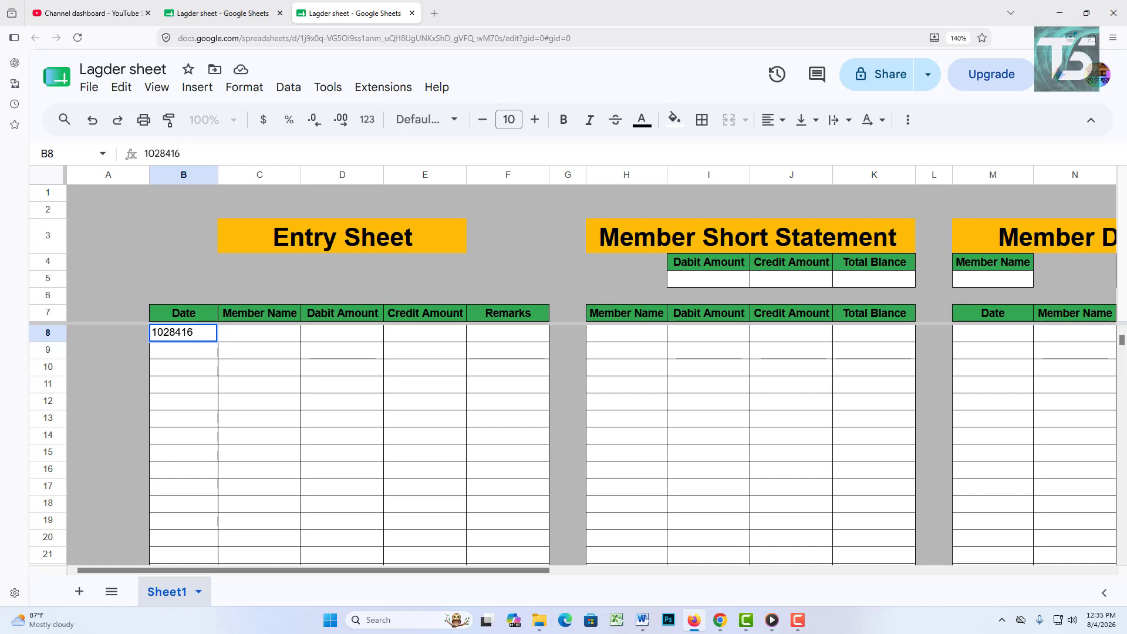
{"action": "key", "text": "BackSpace"}
{"action": "key", "text": "BackSpace"}
{"action": "key", "text": "BackSpace"}
{"action": "key", "text": "BackSpace"}
{"action": "key", "text": "BackSpace"}
{"action": "key", "text": "BackSpace"}
{"action": "key", "text": "BackSpace"}
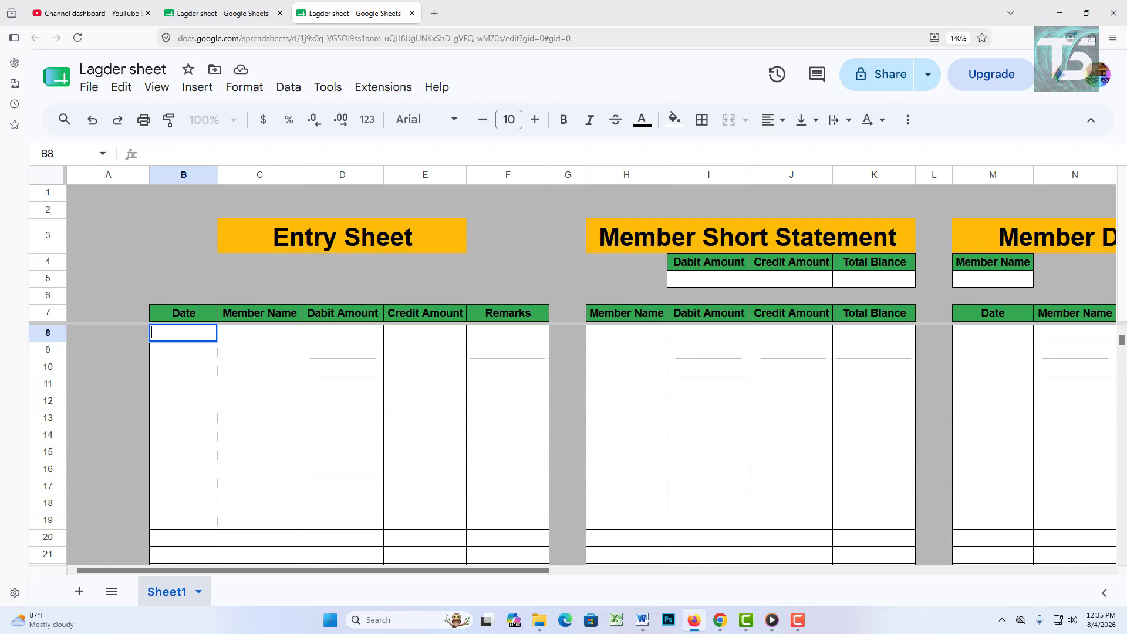
{"action": "left_click", "coordinate": [253, 350]}
{"action": "left_click", "coordinate": [187, 334]}
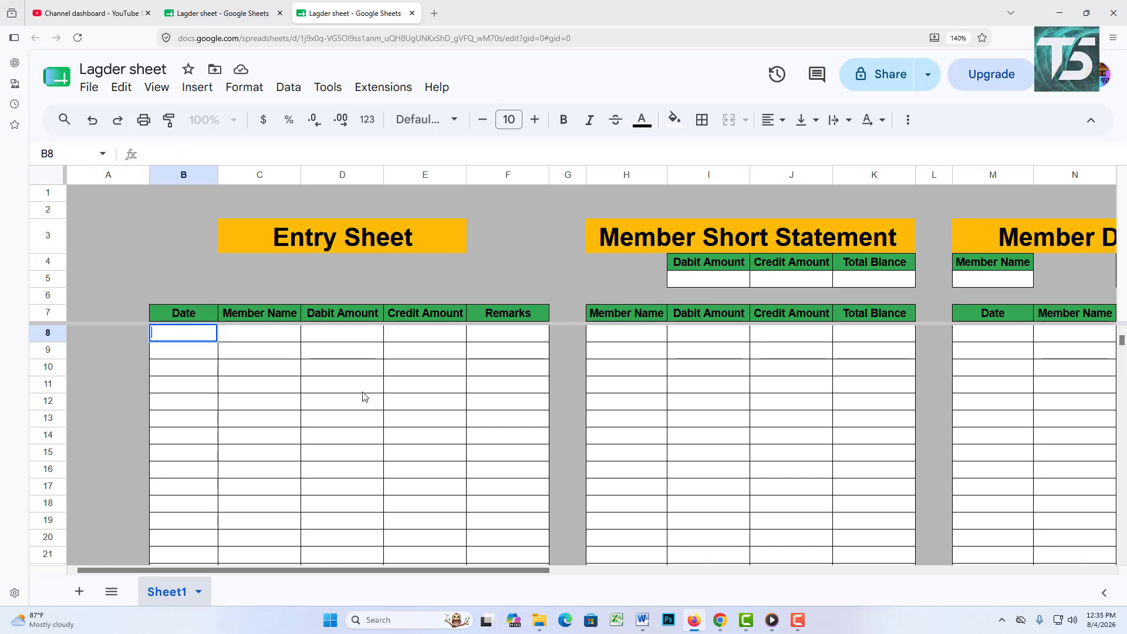
{"action": "left_click", "coordinate": [254, 385]}
{"action": "left_click", "coordinate": [200, 335]}
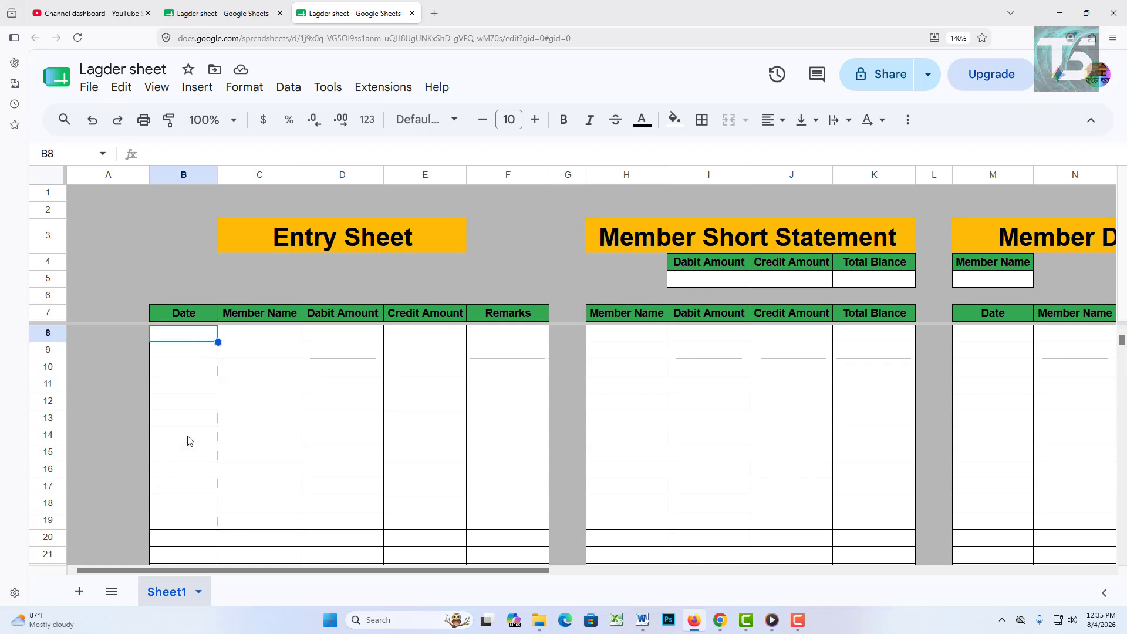
{"action": "left_click", "coordinate": [228, 423]}
Step: Select the Date column range B8:B1000
{"action": "left_click_drag", "start_coordinate": [195, 340], "coordinate": [216, 508]}
{"action": "left_click", "coordinate": [262, 486]}
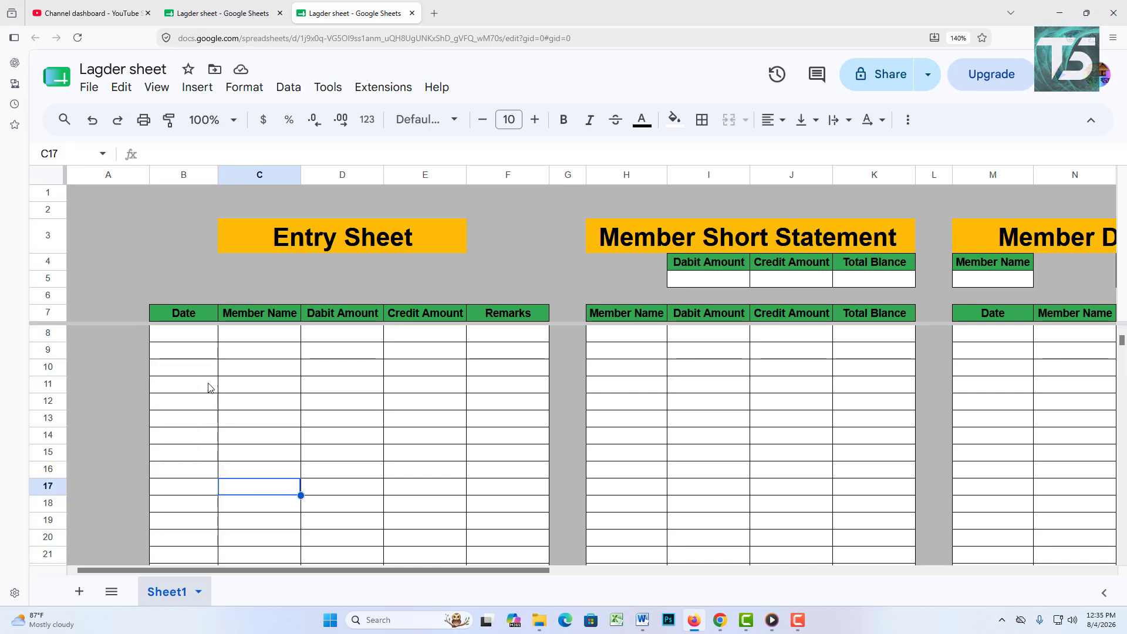
{"action": "left_click", "coordinate": [209, 342]}
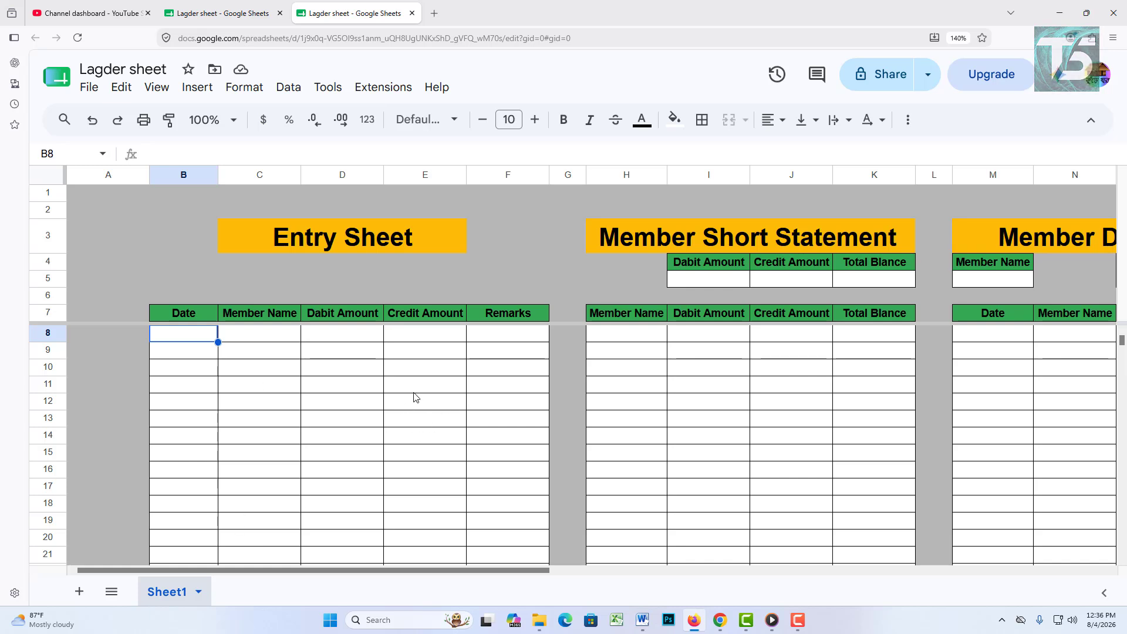
{"action": "left_click", "coordinate": [433, 435]}
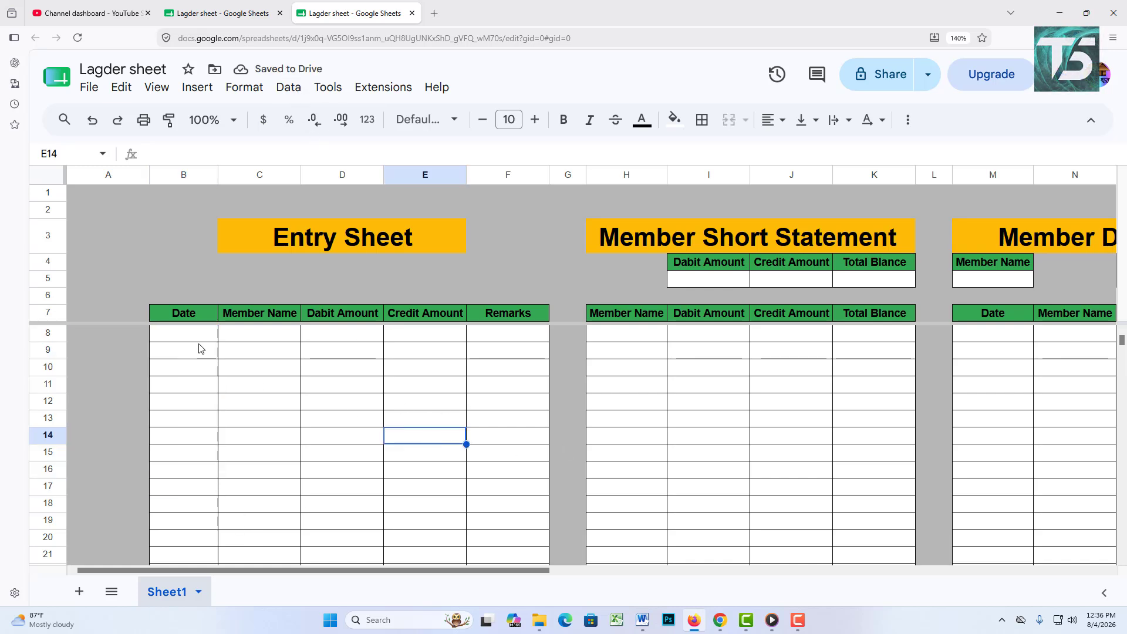
{"action": "left_click_drag", "start_coordinate": [201, 334], "coordinate": [208, 416]}
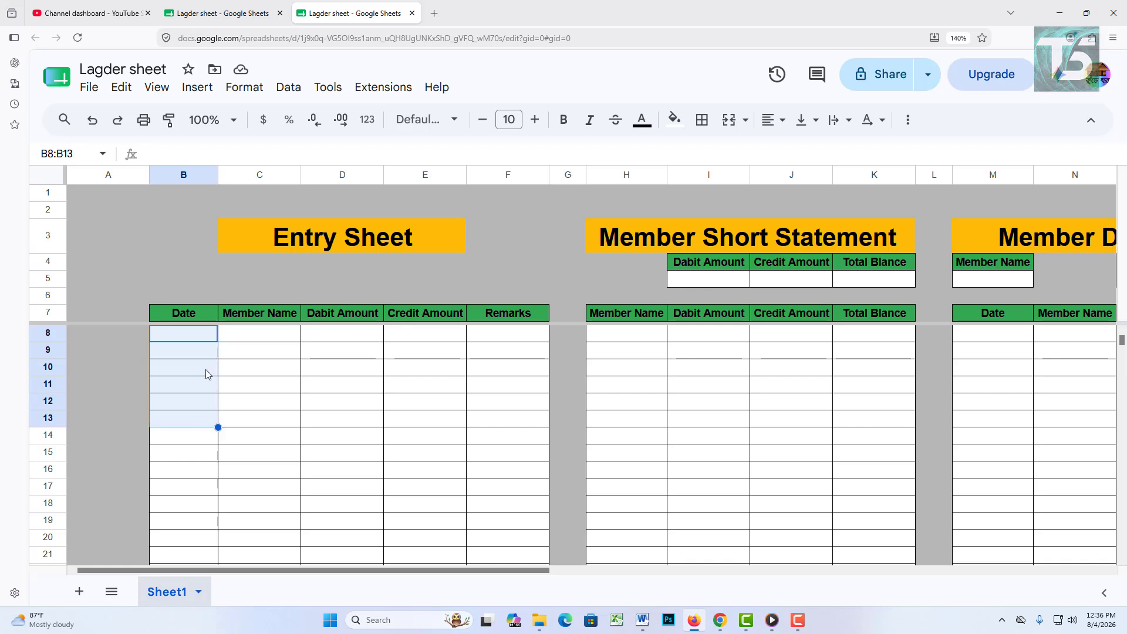
{"action": "key", "text": "ctrl+shift+Down"}
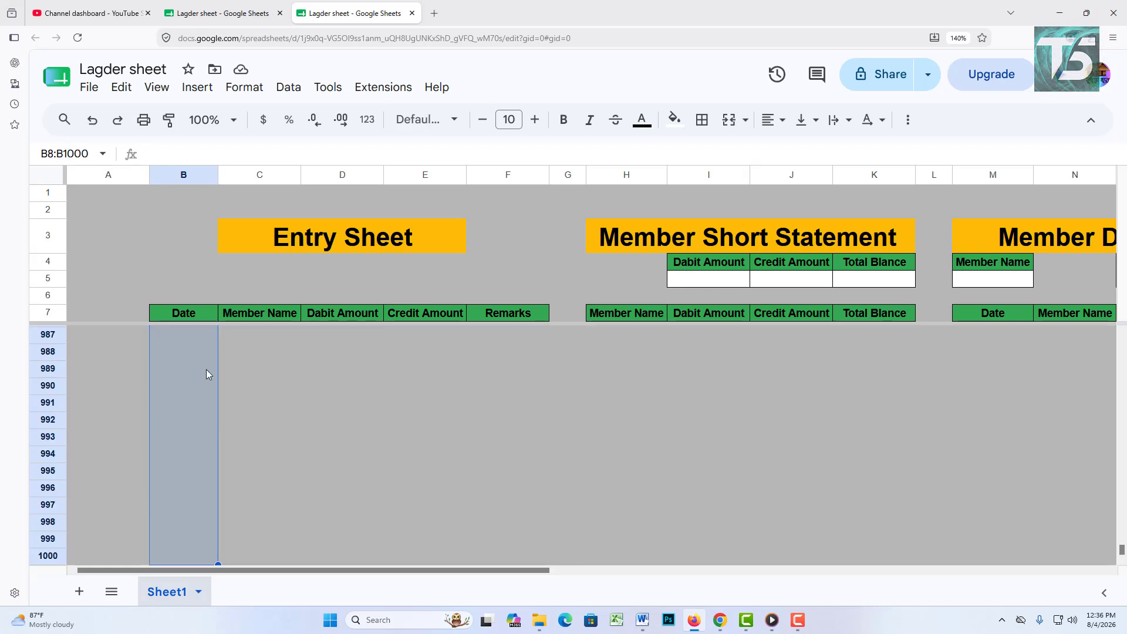
{"action": "scroll", "coordinate": [338, 394], "scroll_direction": "up", "scroll_amount": 15}
{"action": "scroll", "coordinate": [341, 390], "scroll_direction": "up", "scroll_amount": 20}
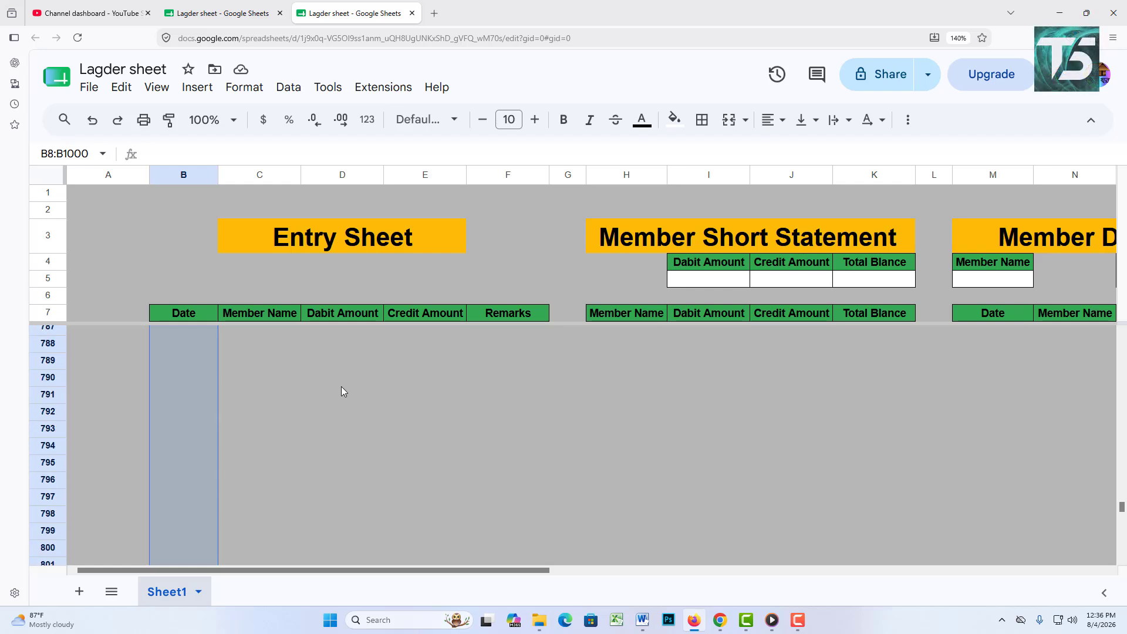
{"action": "left_click_drag", "start_coordinate": [1122, 492], "coordinate": [1123, 336]}
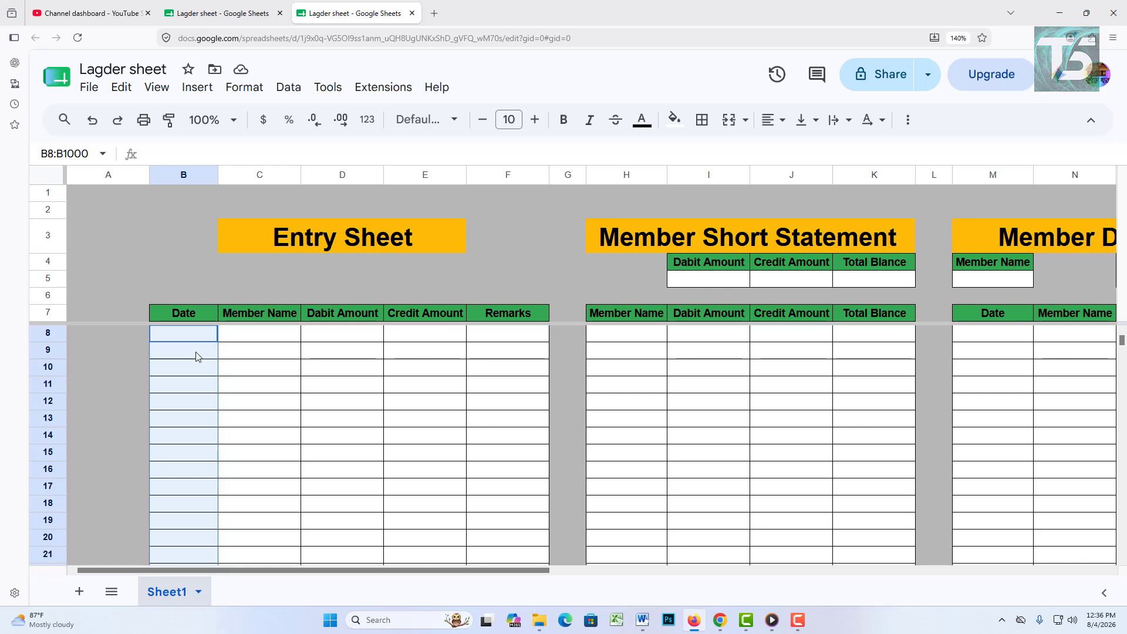
Step: Add a data validation rule with the criteria 'Is valid date' on B8:B1000
{"action": "left_click", "coordinate": [288, 87]}
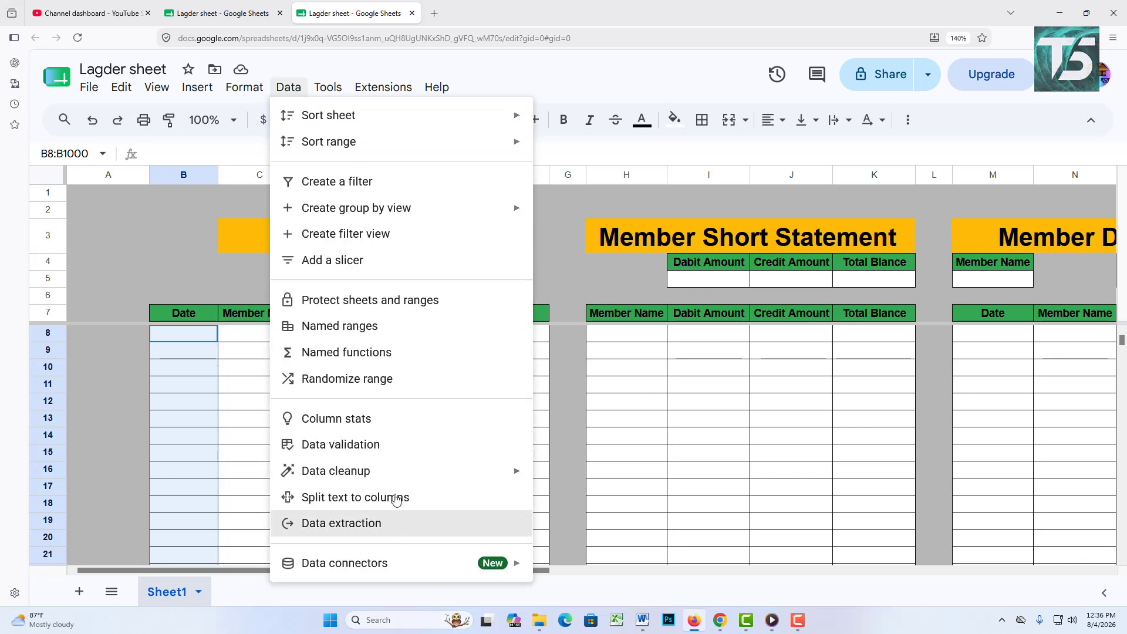
{"action": "left_click", "coordinate": [374, 445]}
{"action": "left_click", "coordinate": [1047, 174]}
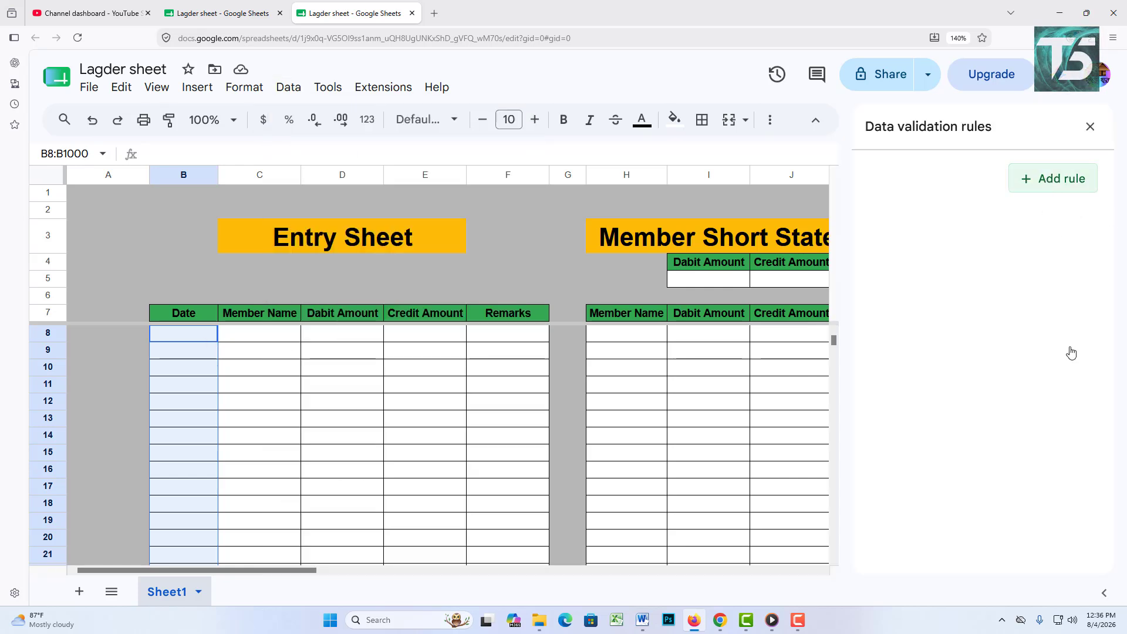
{"action": "left_click", "coordinate": [988, 267]}
{"action": "left_click", "coordinate": [925, 275]}
{"action": "left_click", "coordinate": [925, 276]}
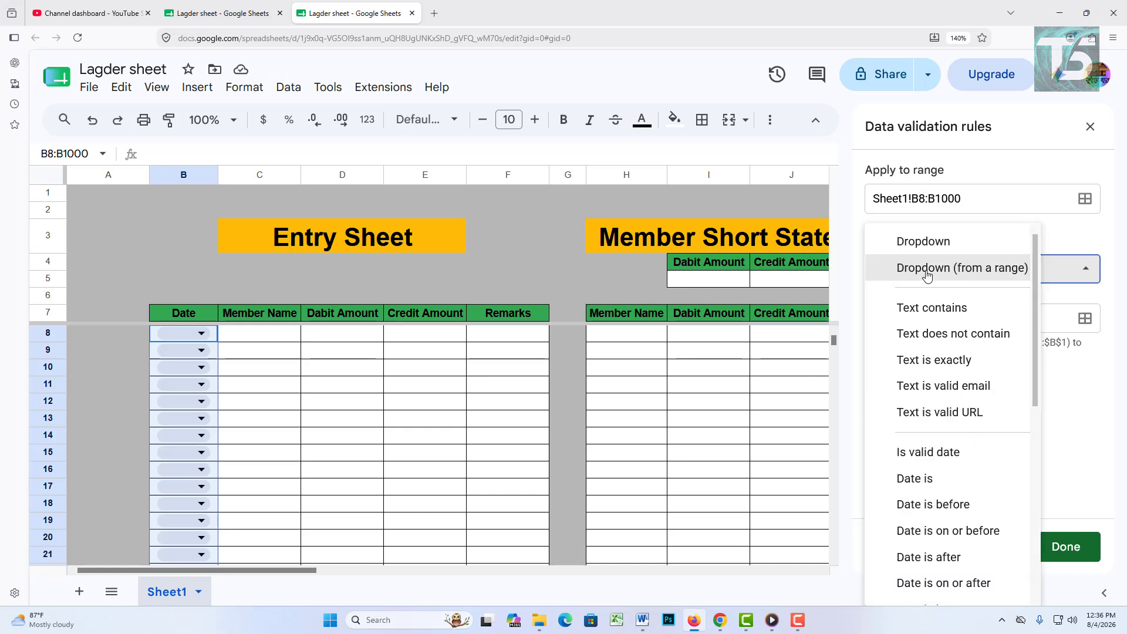
{"action": "left_click", "coordinate": [937, 275]}
{"action": "left_click", "coordinate": [970, 278]}
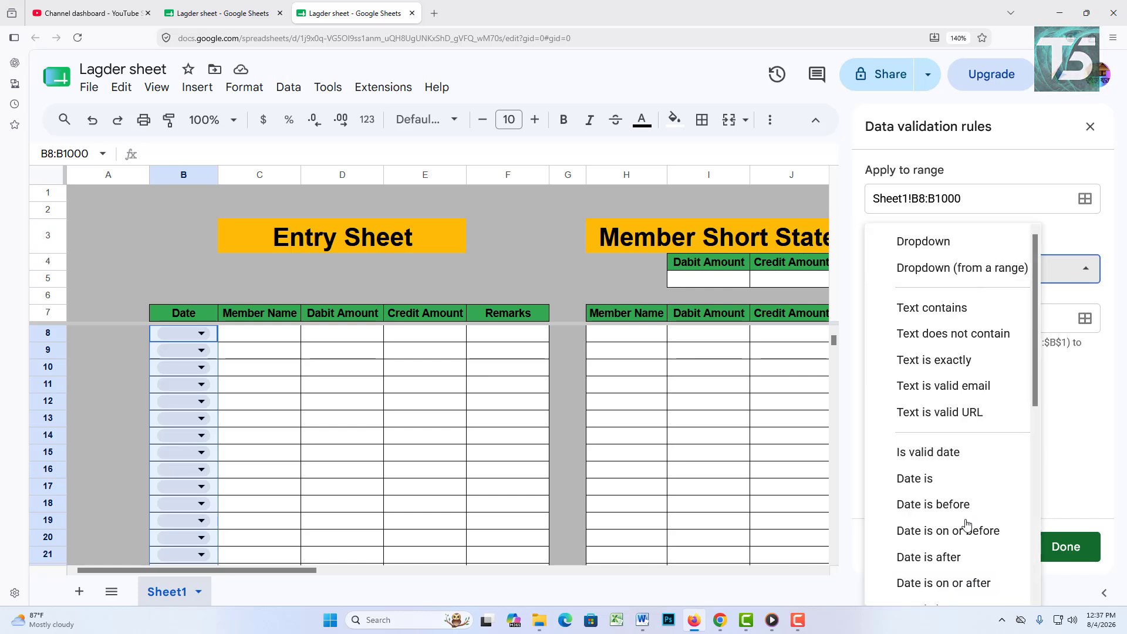
{"action": "left_click", "coordinate": [933, 463]}
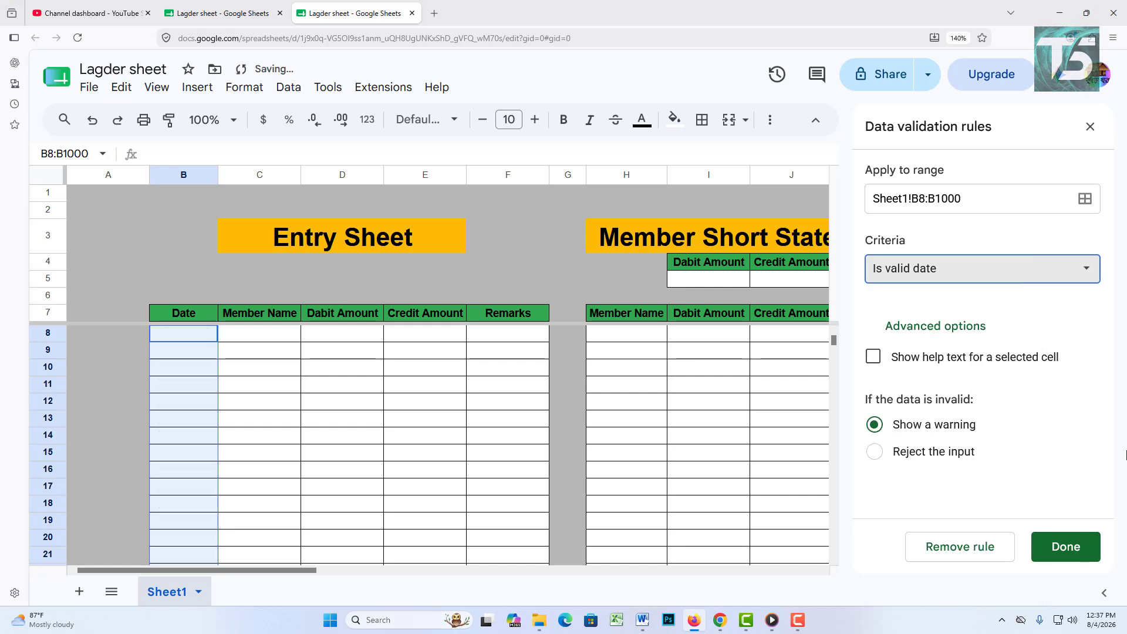
{"action": "left_click", "coordinate": [1056, 546]}
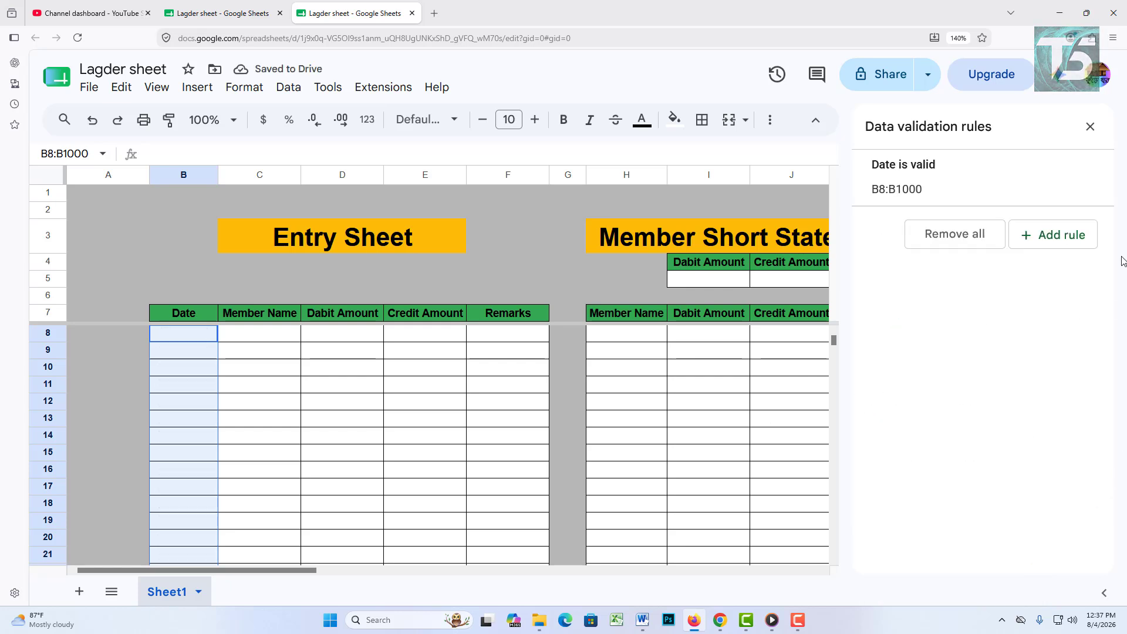
Step: Check that B8, B9 and B10 each open a calendar date picker
{"action": "left_click", "coordinate": [470, 407]}
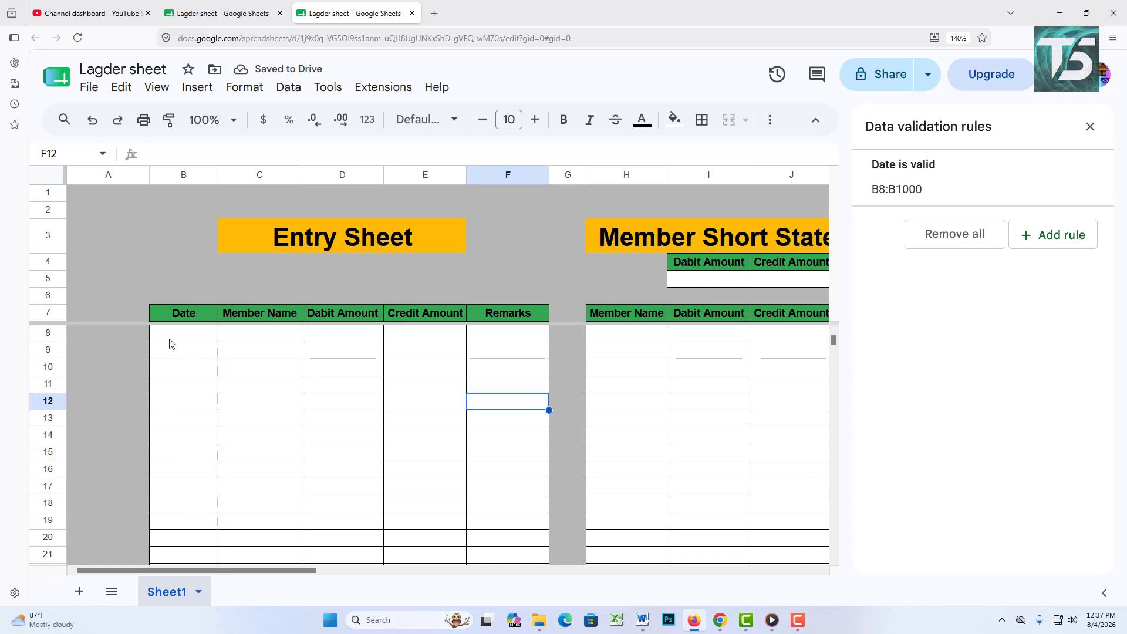
{"action": "double_click", "coordinate": [172, 339]}
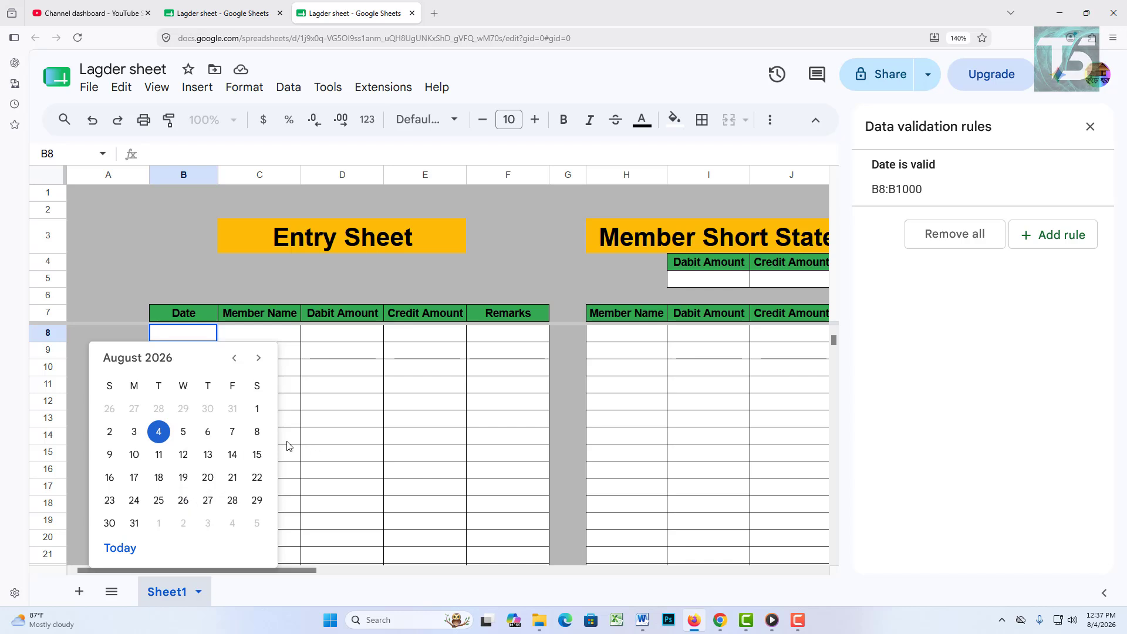
{"action": "left_click", "coordinate": [312, 438]}
{"action": "double_click", "coordinate": [198, 353]}
{"action": "left_click", "coordinate": [340, 436]}
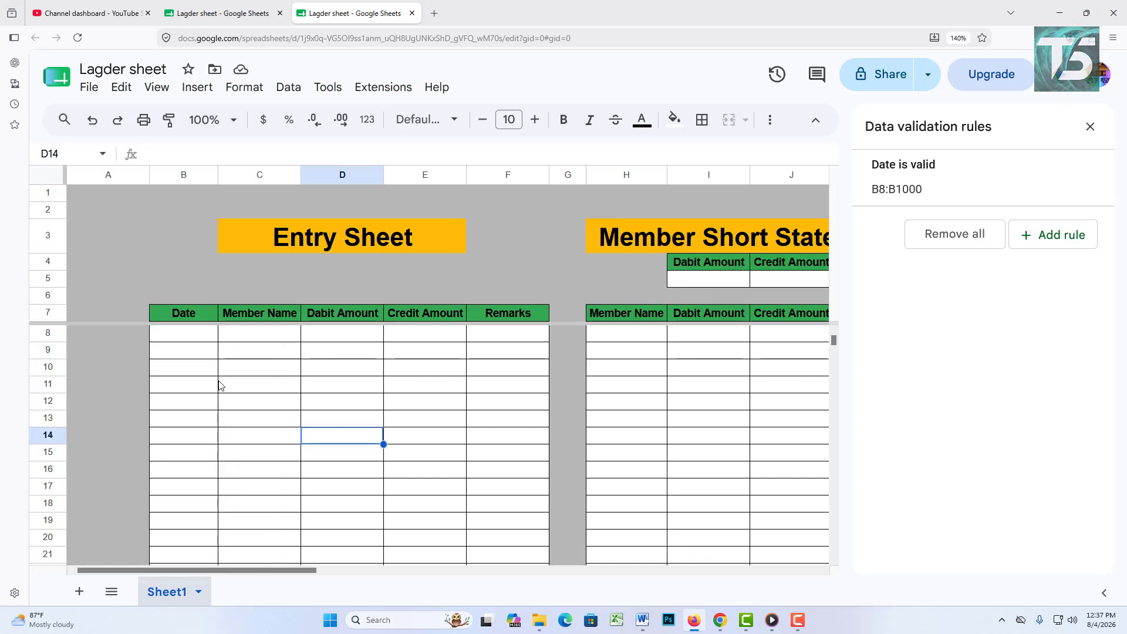
{"action": "double_click", "coordinate": [201, 375]}
{"action": "left_click", "coordinate": [345, 427]}
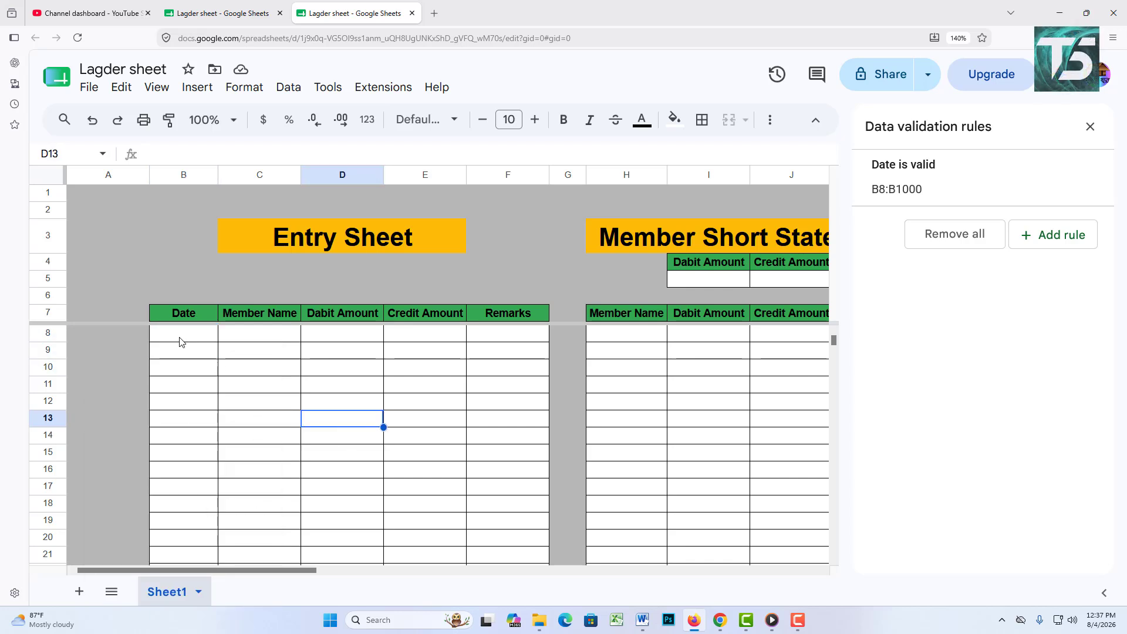
Step: Confirm the Member Name cells C8 through C17 show no date picker
{"action": "left_click", "coordinate": [238, 335]}
{"action": "double_click", "coordinate": [254, 335]}
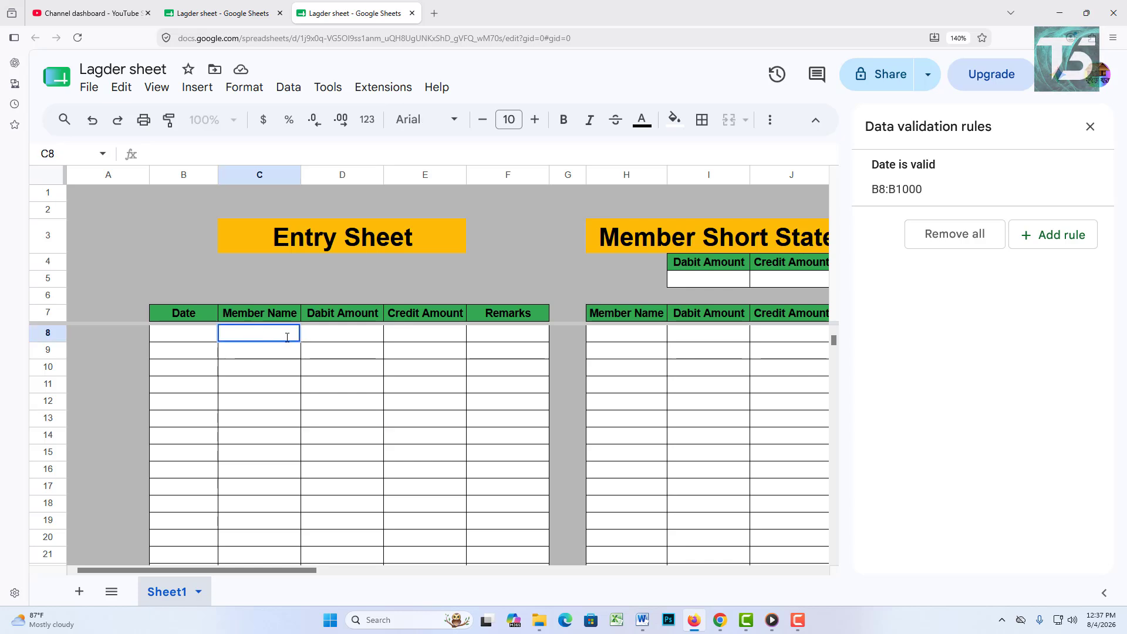
{"action": "left_click", "coordinate": [360, 351]}
{"action": "double_click", "coordinate": [285, 336]}
{"action": "left_click", "coordinate": [287, 356]}
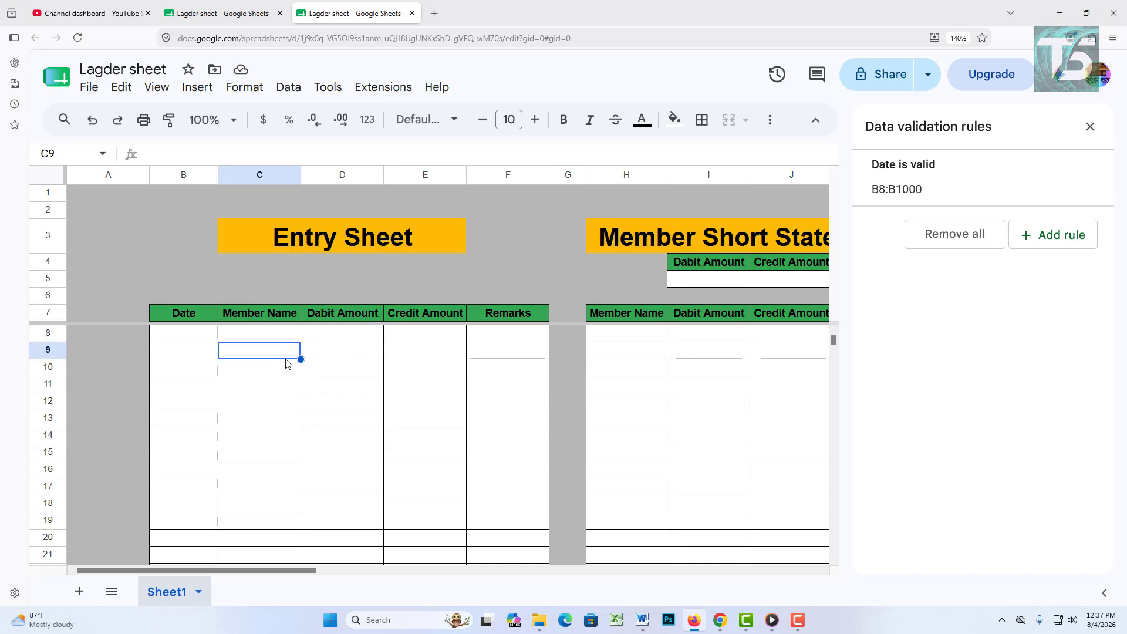
{"action": "left_click", "coordinate": [284, 385]}
{"action": "left_click", "coordinate": [280, 418]}
{"action": "left_click", "coordinate": [253, 485]}
{"action": "double_click", "coordinate": [249, 479]}
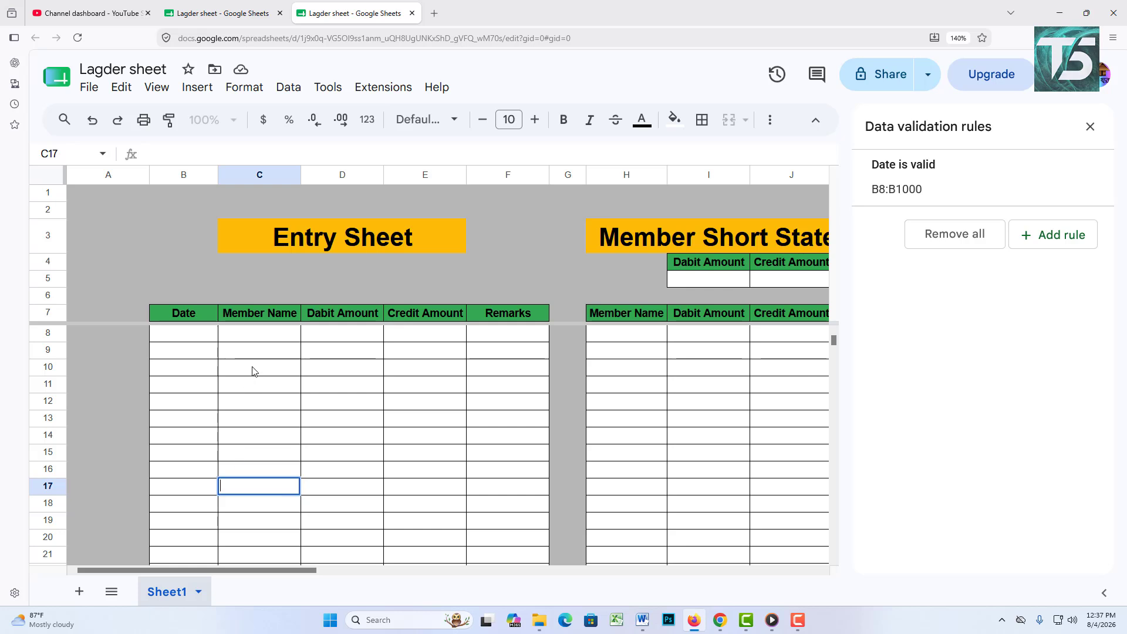
{"action": "left_click", "coordinate": [265, 339]}
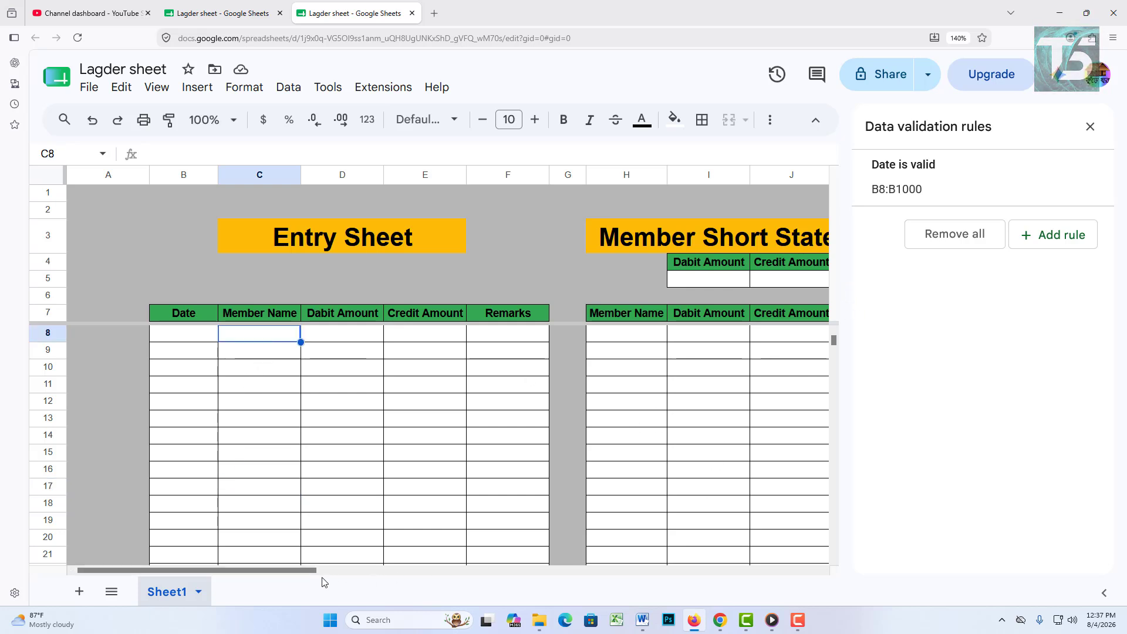
Step: Close the data validation panel and select the first Member Short Statement name cell
{"action": "left_click_drag", "start_coordinate": [300, 572], "coordinate": [337, 579]}
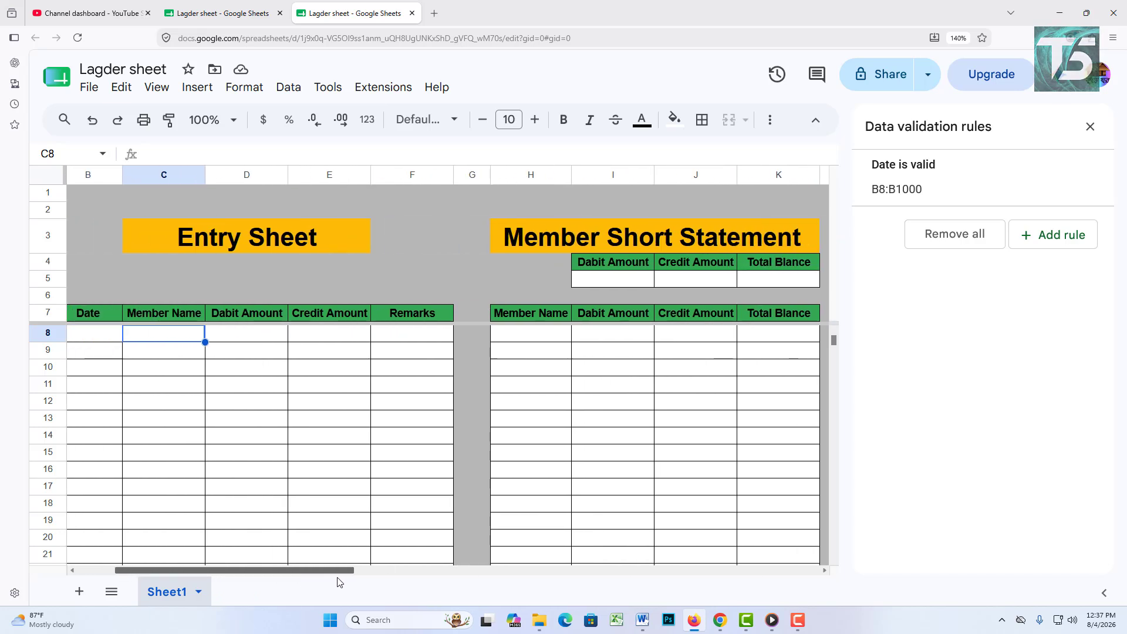
{"action": "left_click", "coordinate": [1091, 126]}
{"action": "left_click", "coordinate": [559, 339]}
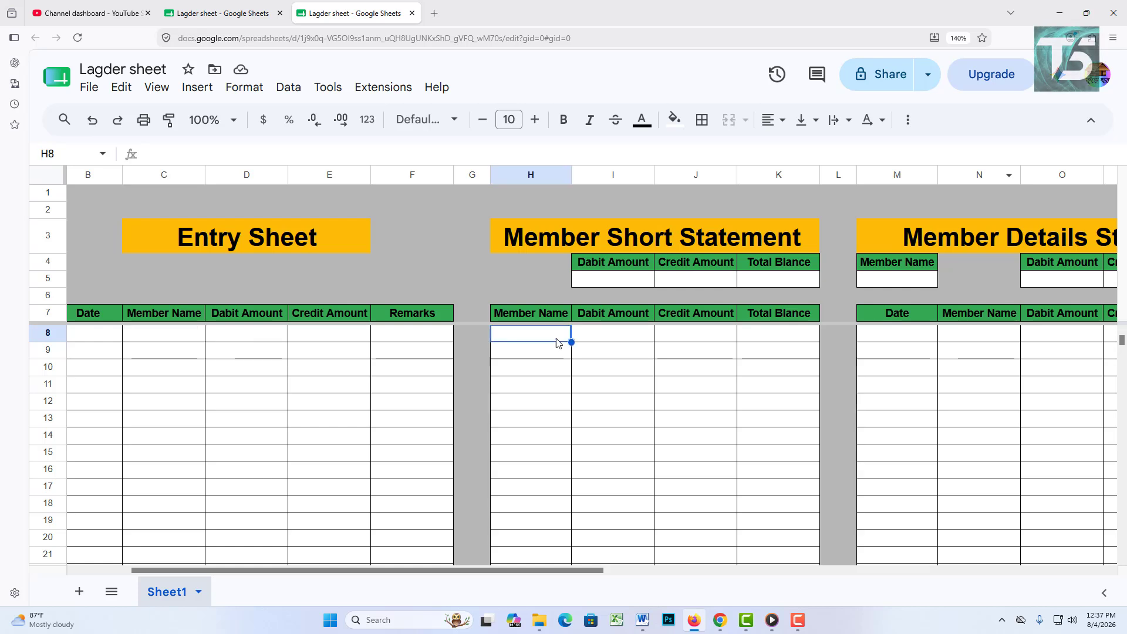
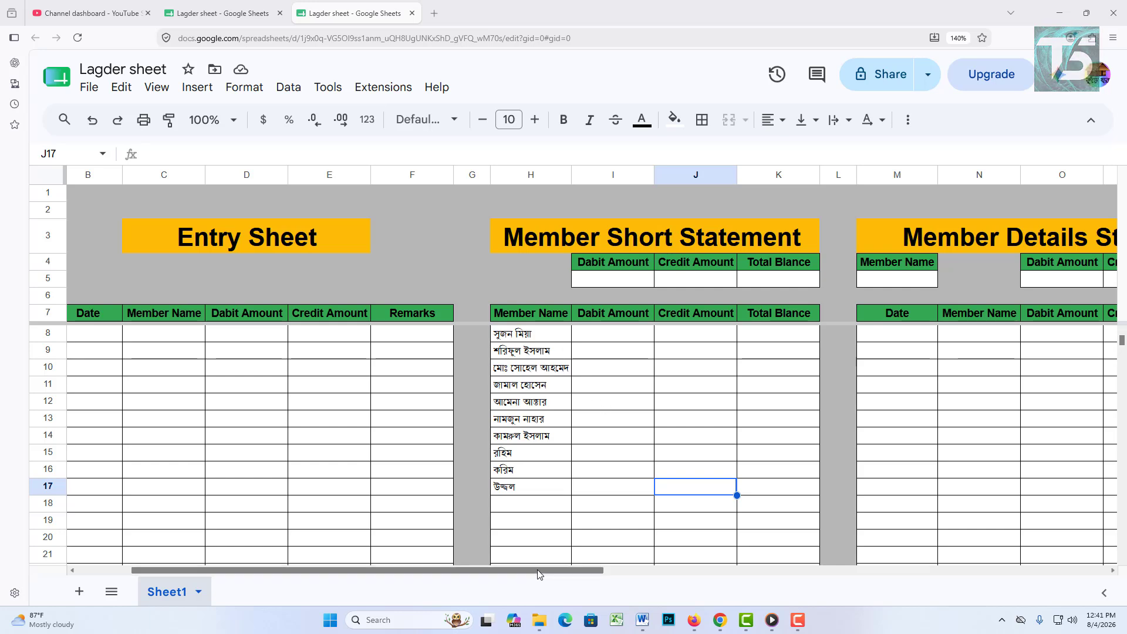
Step: Select the Member Name entry range C8:C1000, extending down from C8 with Ctrl+Shift+Down
{"action": "left_click_drag", "start_coordinate": [540, 574], "coordinate": [453, 582]}
{"action": "double_click", "coordinate": [280, 333]}
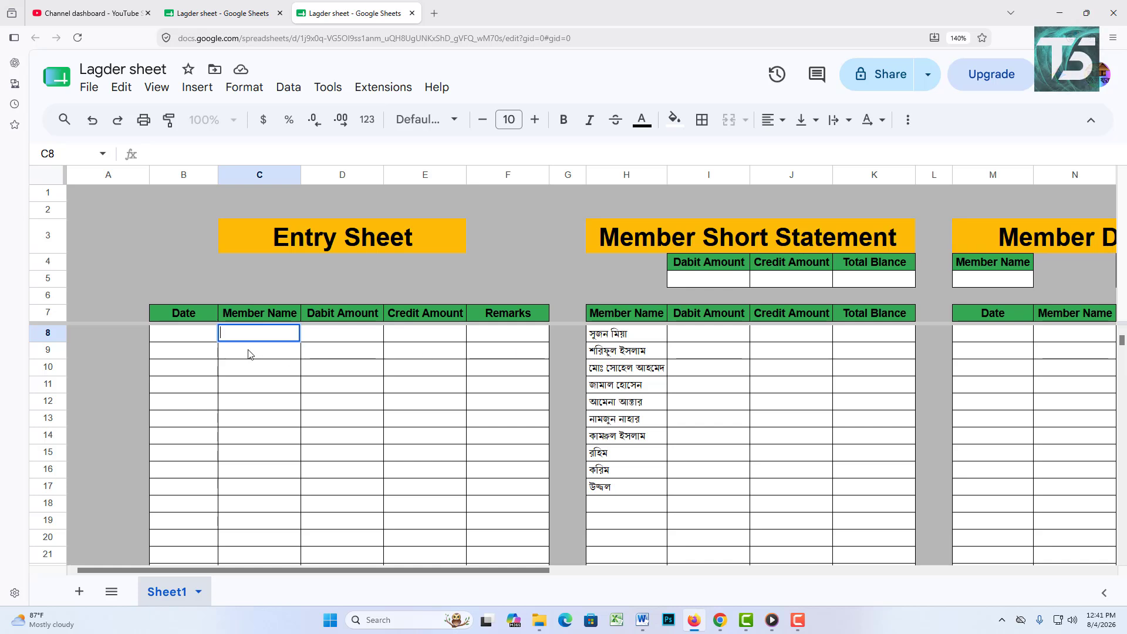
{"action": "left_click", "coordinate": [267, 399]}
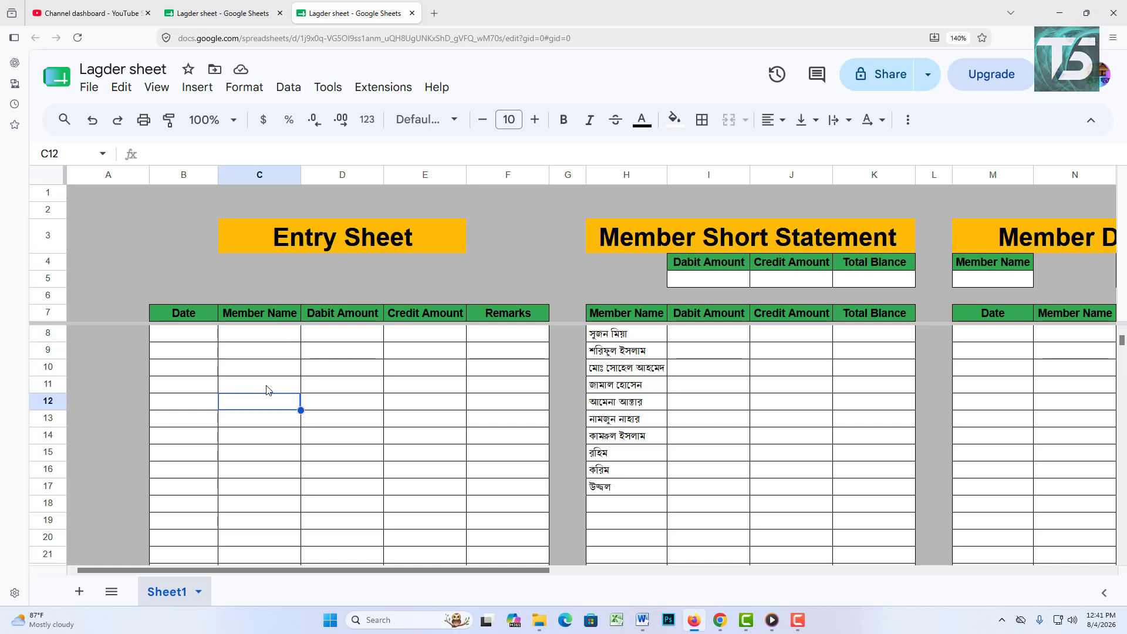
{"action": "double_click", "coordinate": [271, 338]}
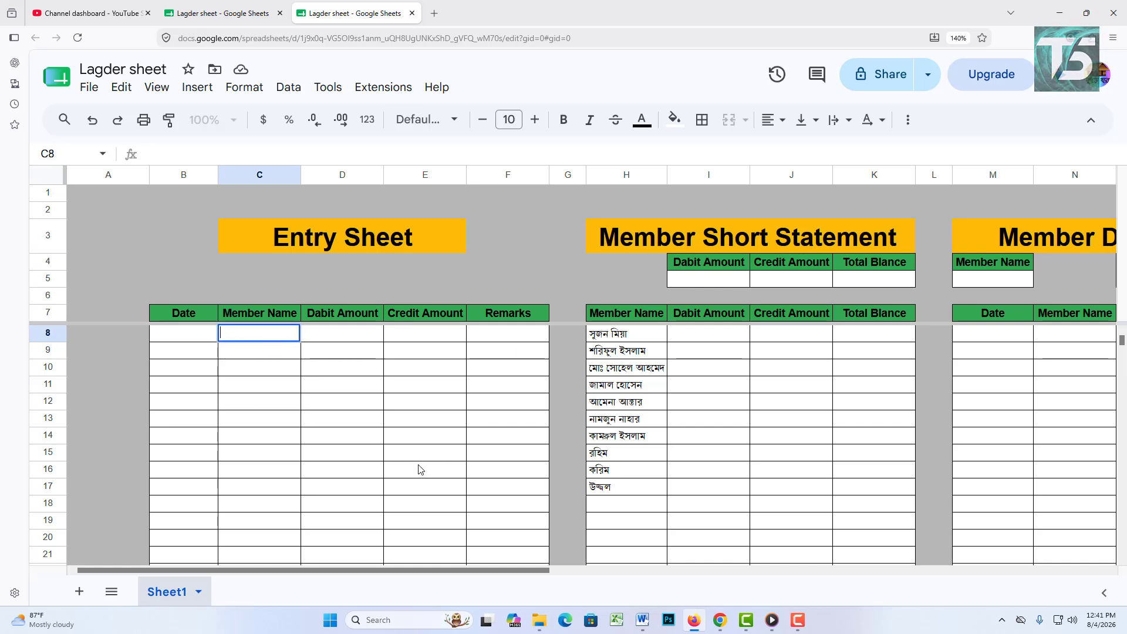
{"action": "left_click", "coordinate": [410, 425]}
{"action": "left_click", "coordinate": [266, 339]}
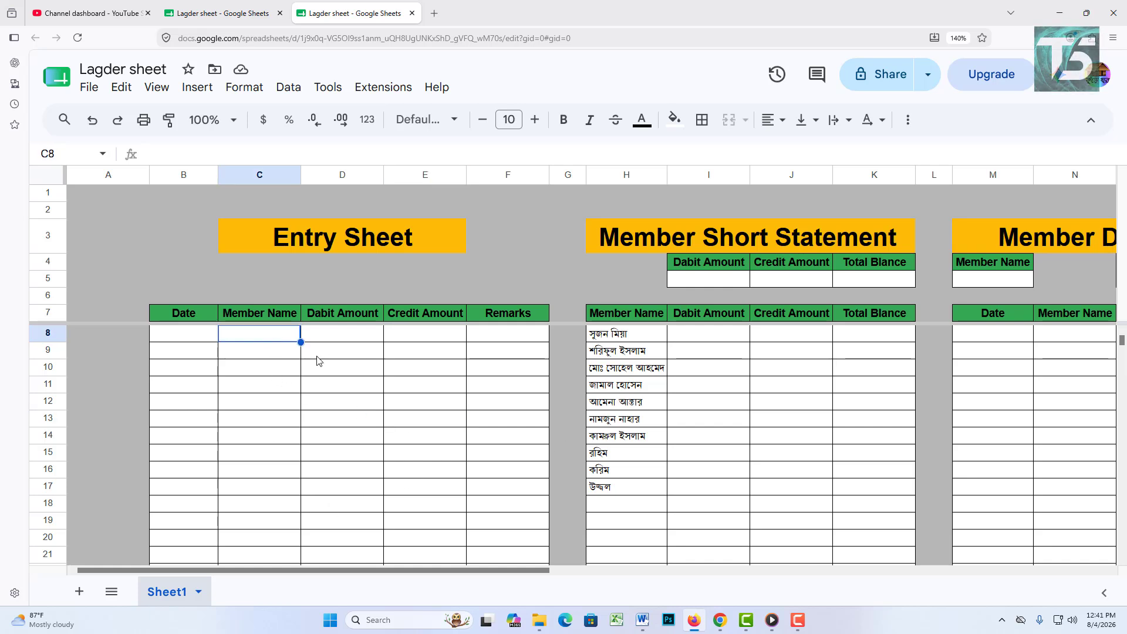
{"action": "left_click", "coordinate": [331, 387]}
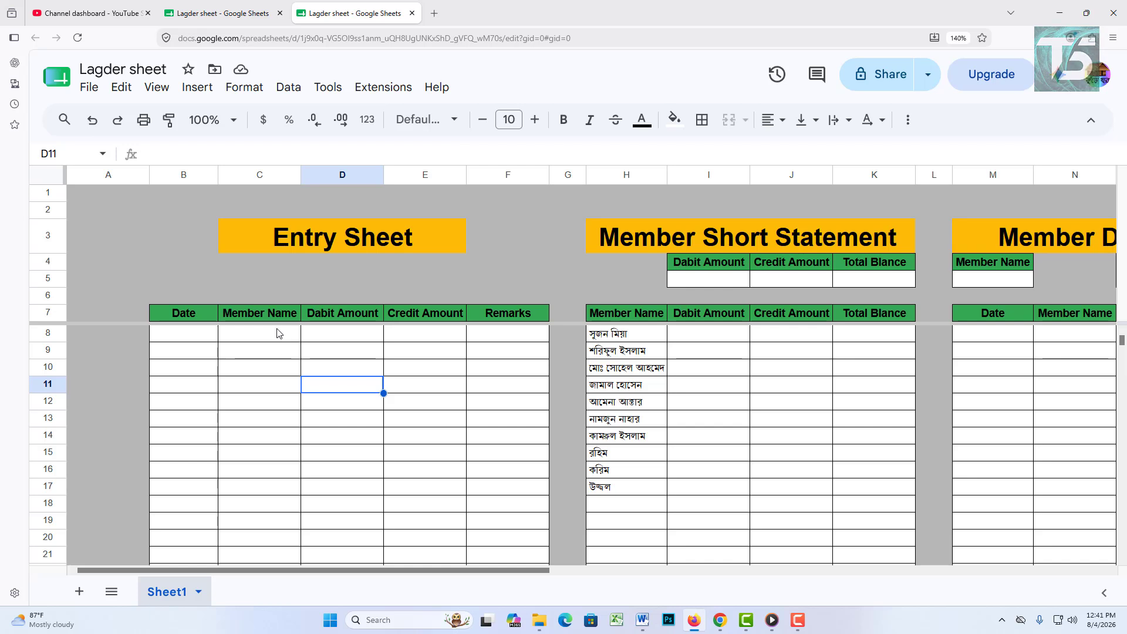
{"action": "left_click_drag", "start_coordinate": [279, 335], "coordinate": [284, 495]}
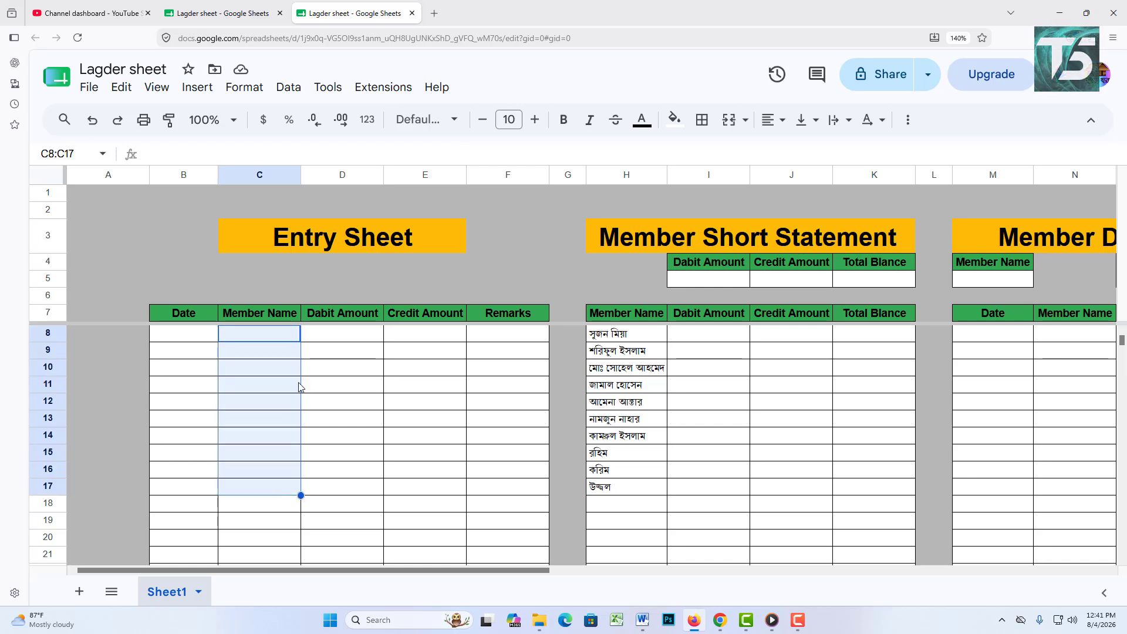
{"action": "key", "text": "ctrl+shift+Down"}
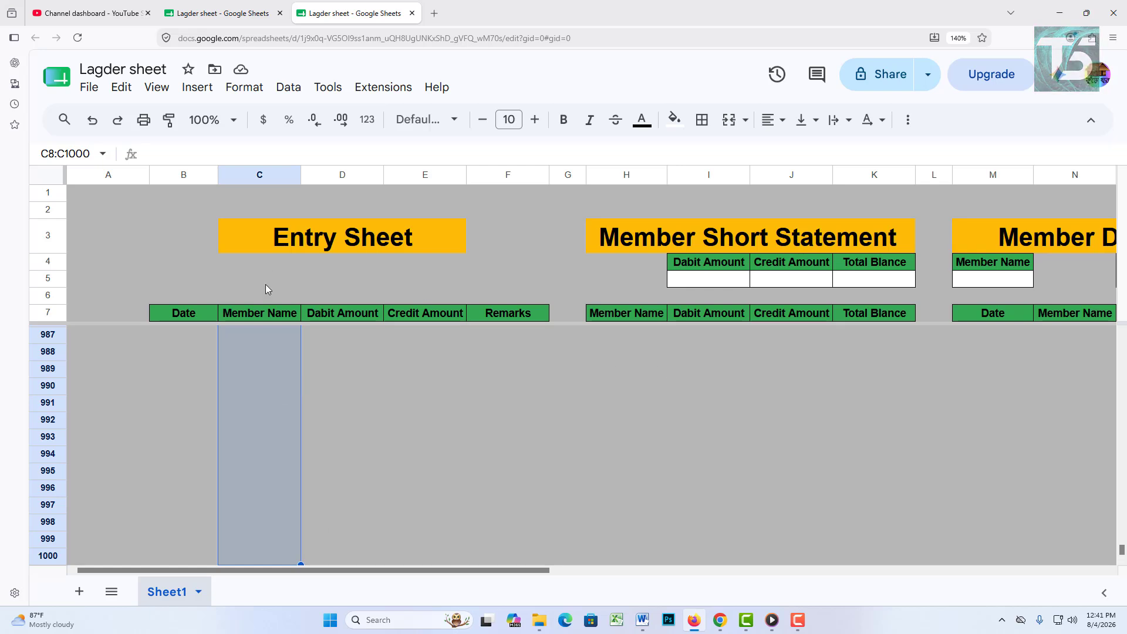
{"action": "scroll", "coordinate": [372, 461], "scroll_direction": "up", "scroll_amount": 20}
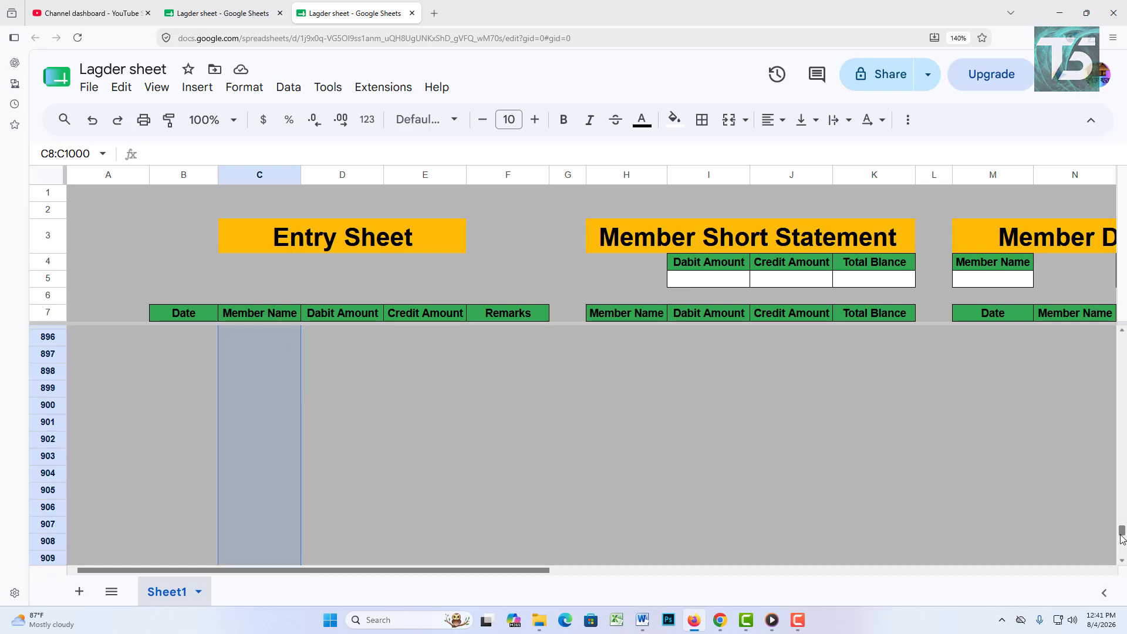
{"action": "left_click_drag", "start_coordinate": [1122, 532], "coordinate": [1122, 340]}
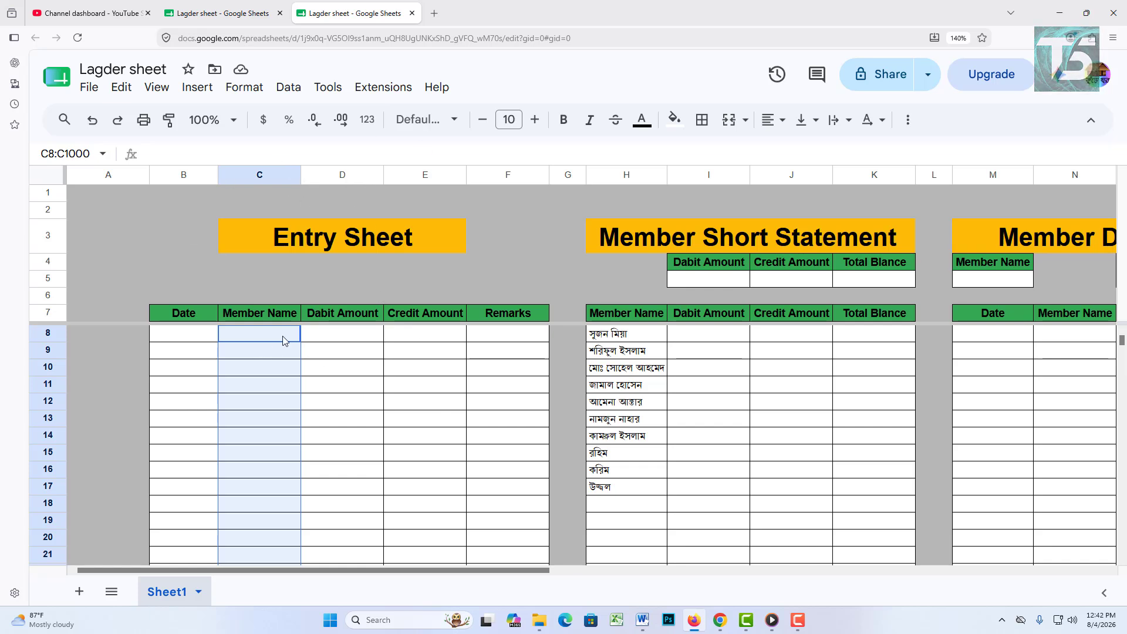
Step: Add a 'Dropdown (from a range)' validation rule on C8:C1000 sourced from Sheet1!H8:H
{"action": "left_click", "coordinate": [288, 87]}
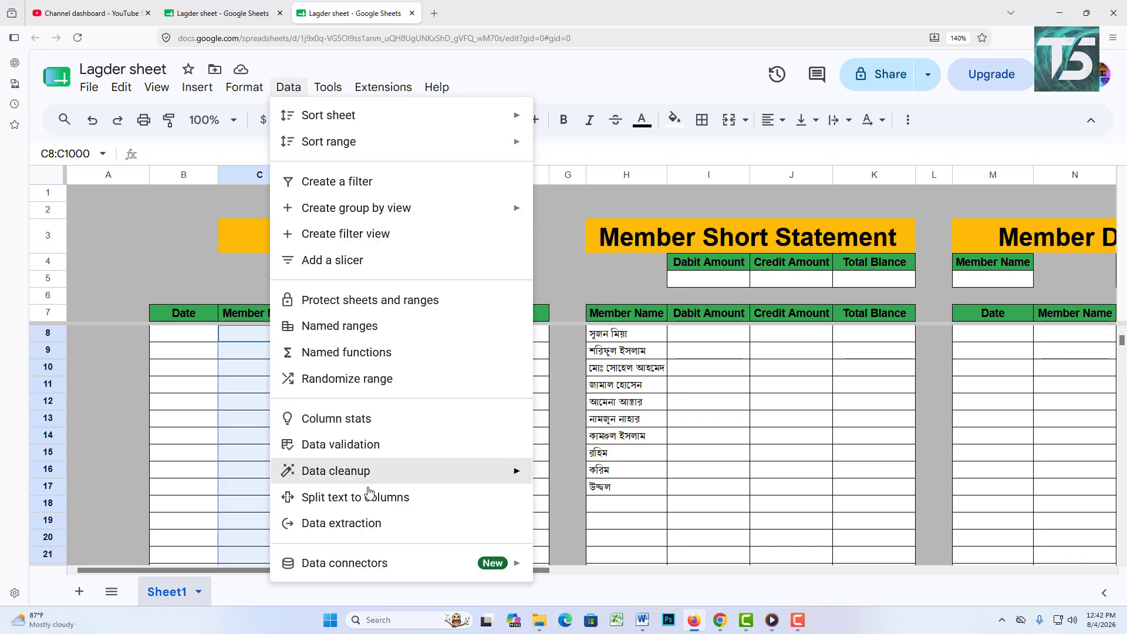
{"action": "left_click", "coordinate": [364, 454]}
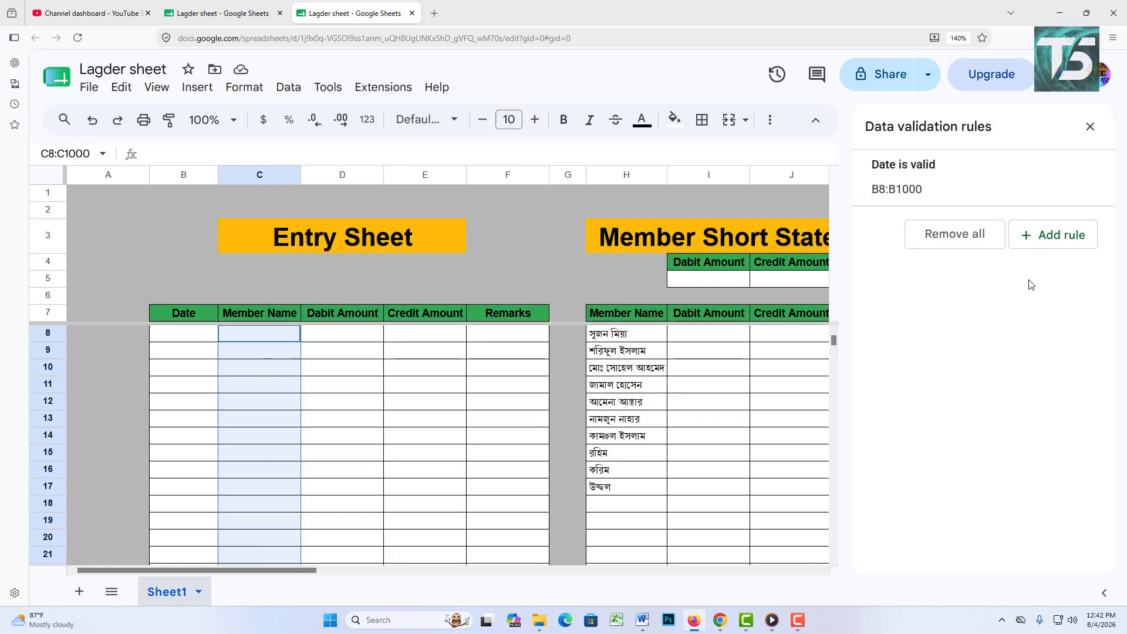
{"action": "left_click", "coordinate": [1068, 241]}
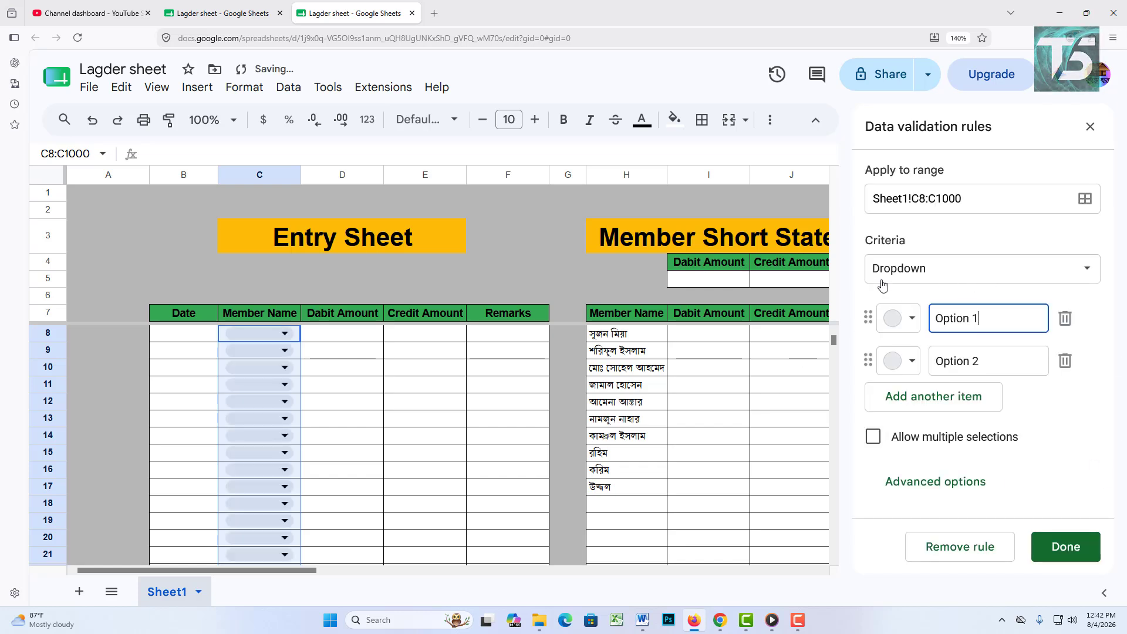
{"action": "left_click", "coordinate": [951, 268]}
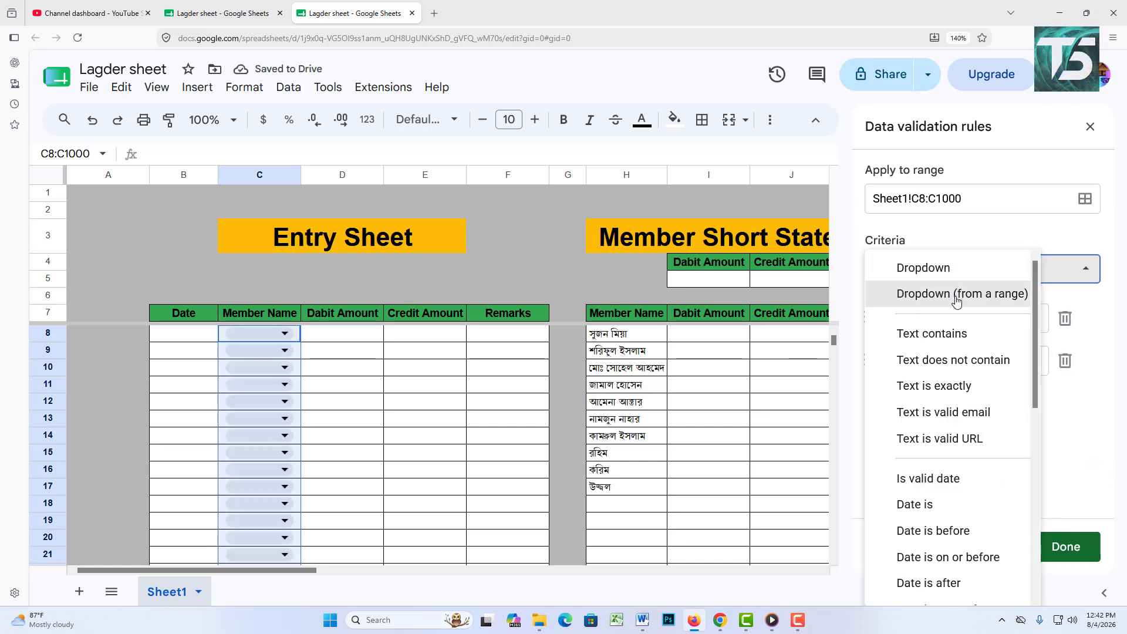
{"action": "left_click", "coordinate": [977, 297]}
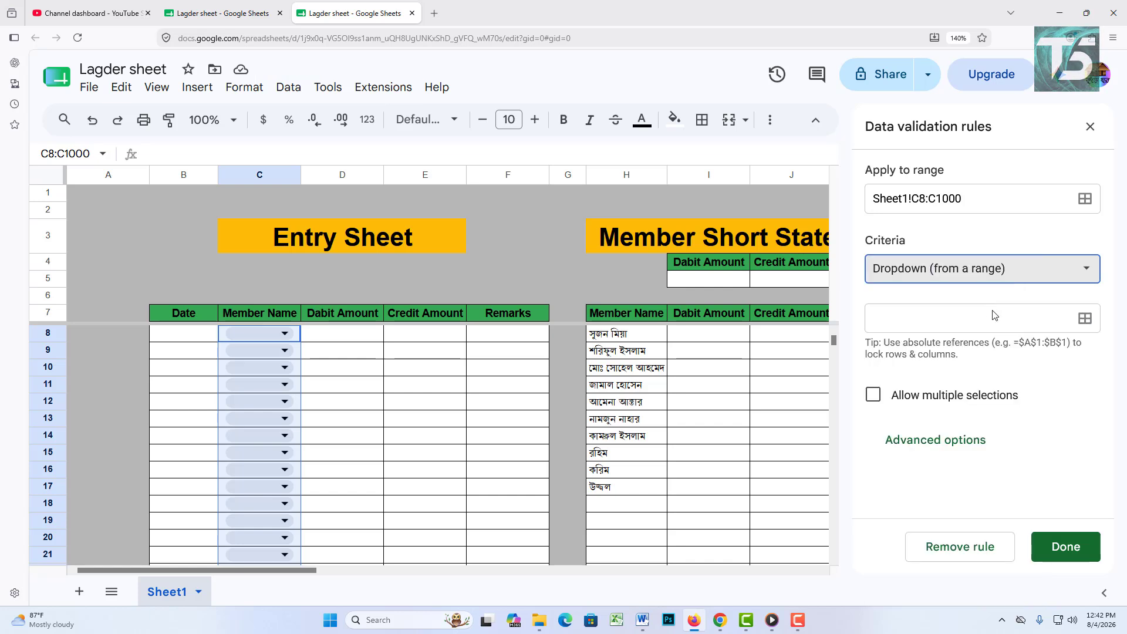
{"action": "left_click", "coordinate": [1085, 318]}
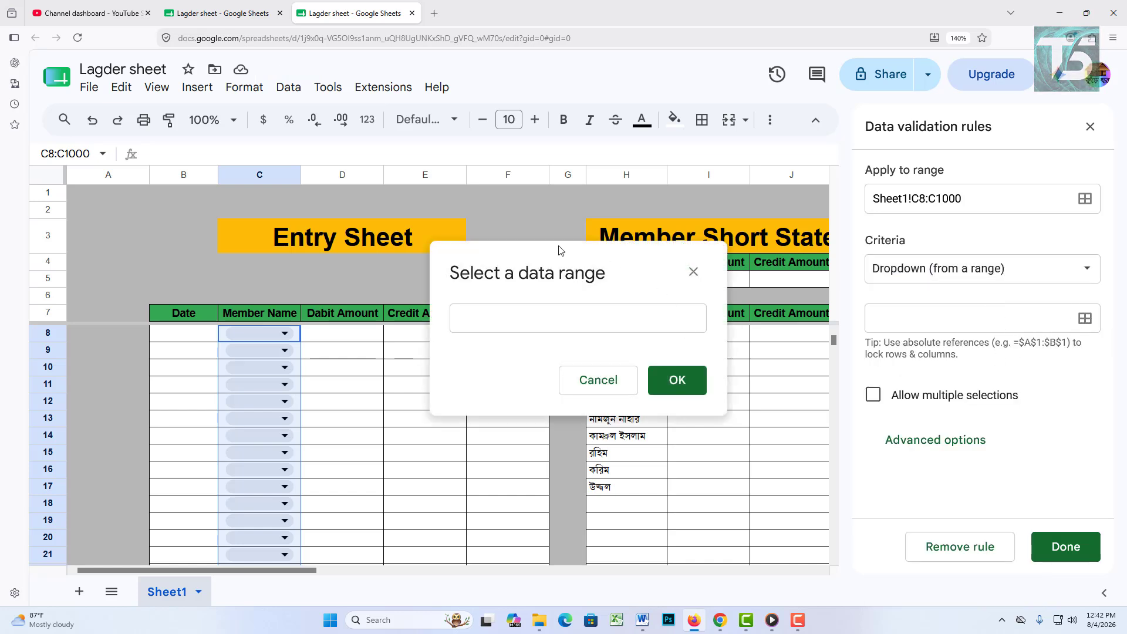
{"action": "left_click_drag", "start_coordinate": [573, 253], "coordinate": [504, 111]}
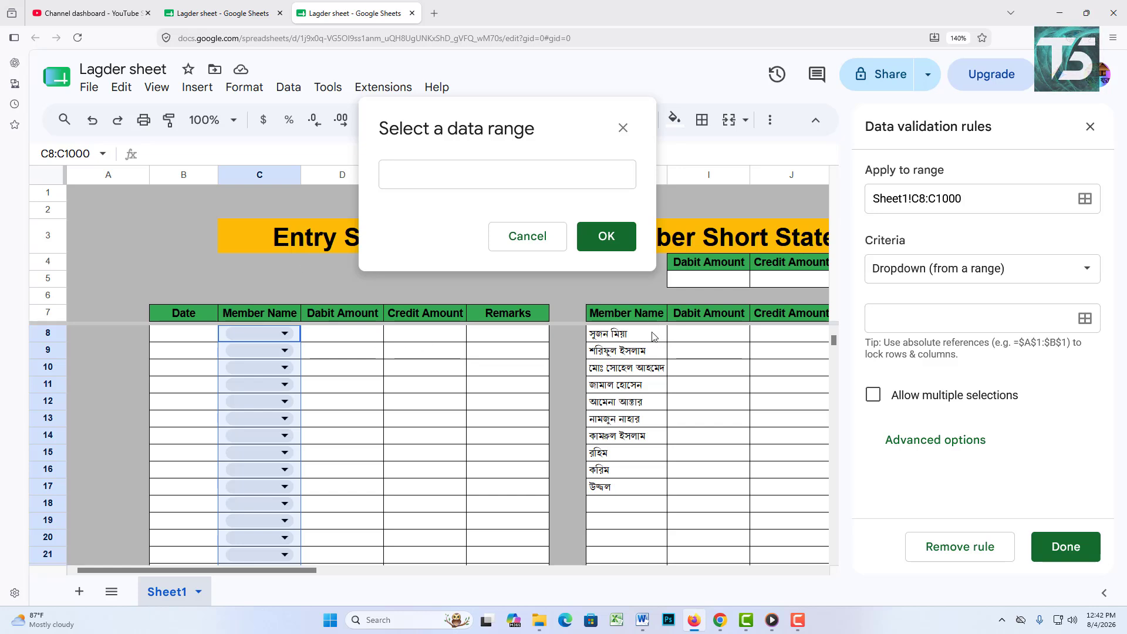
{"action": "left_click_drag", "start_coordinate": [650, 337], "coordinate": [646, 519]}
{"action": "left_click", "coordinate": [486, 178]}
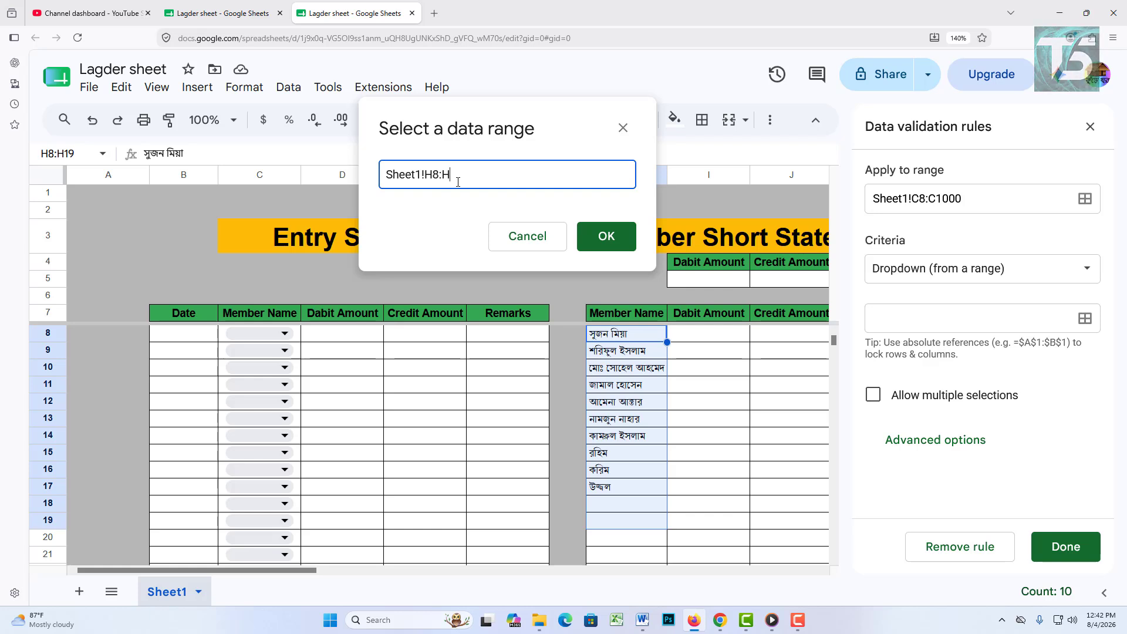
{"action": "left_click", "coordinate": [602, 240]}
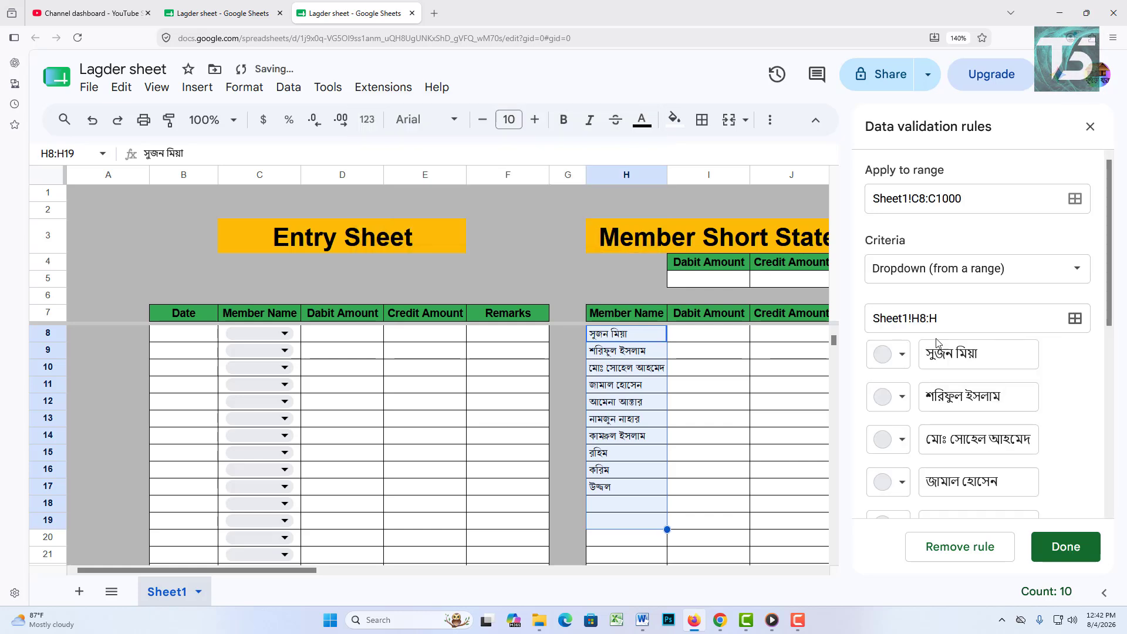
Step: Test the member dropdowns in C8 and C9, then clear both test names
{"action": "left_click", "coordinate": [286, 335]}
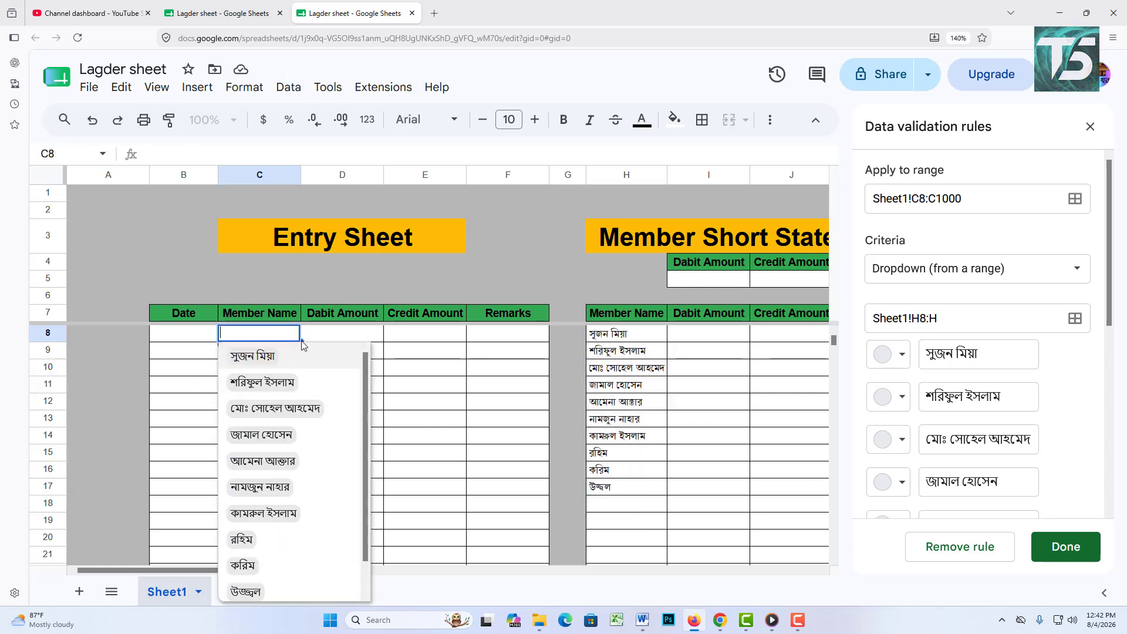
{"action": "left_click", "coordinate": [283, 365]}
{"action": "left_click", "coordinate": [285, 355]}
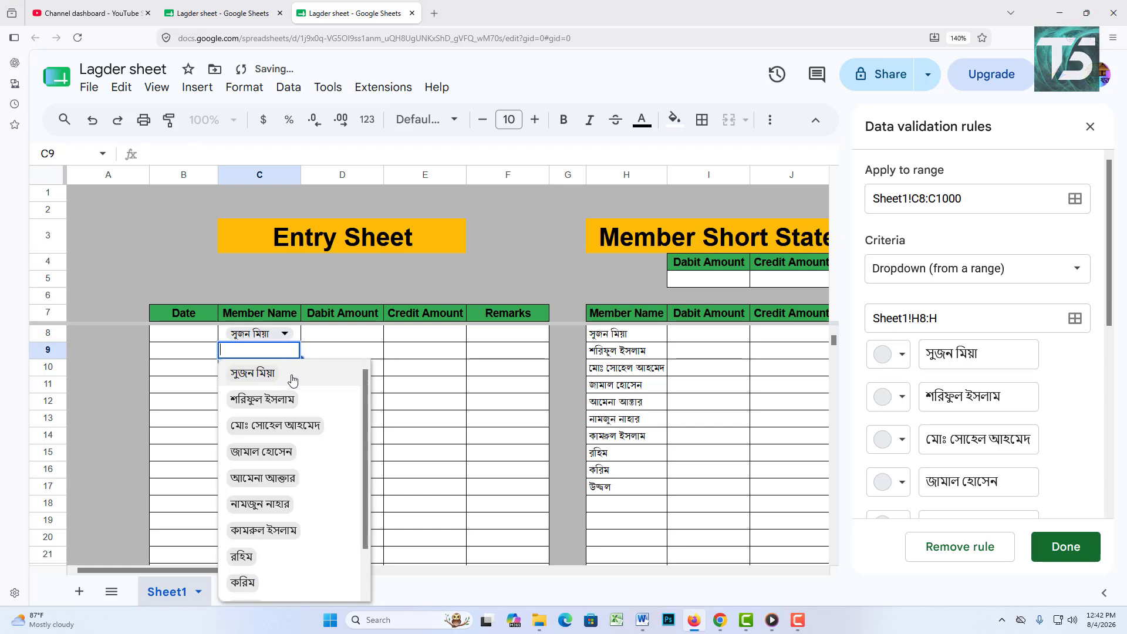
{"action": "left_click", "coordinate": [291, 401]}
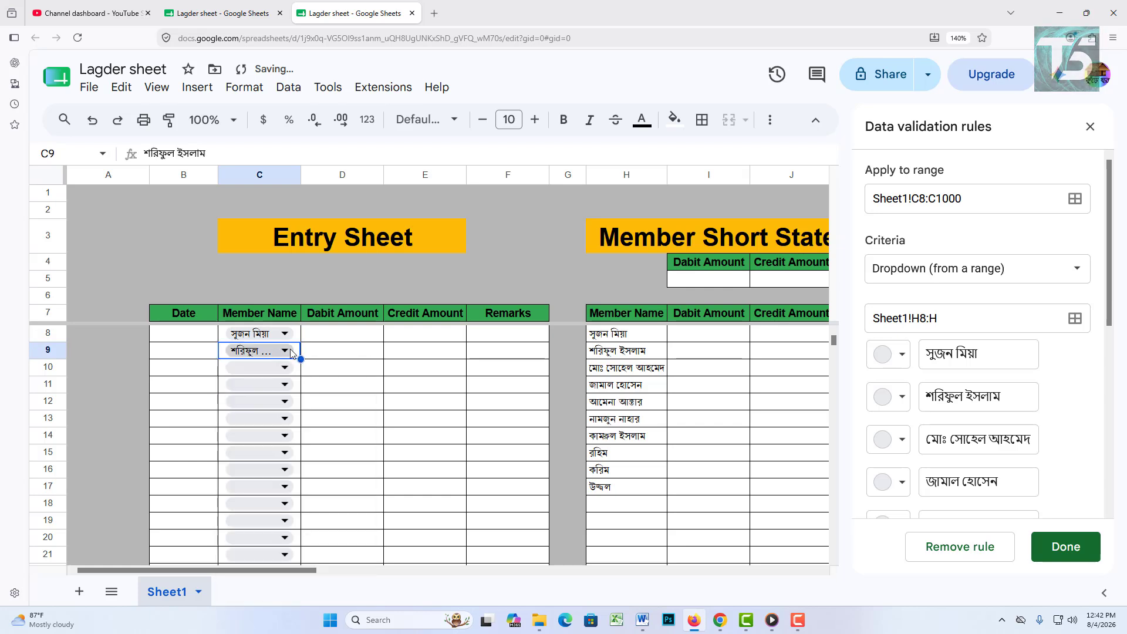
{"action": "key", "text": "Delete"}
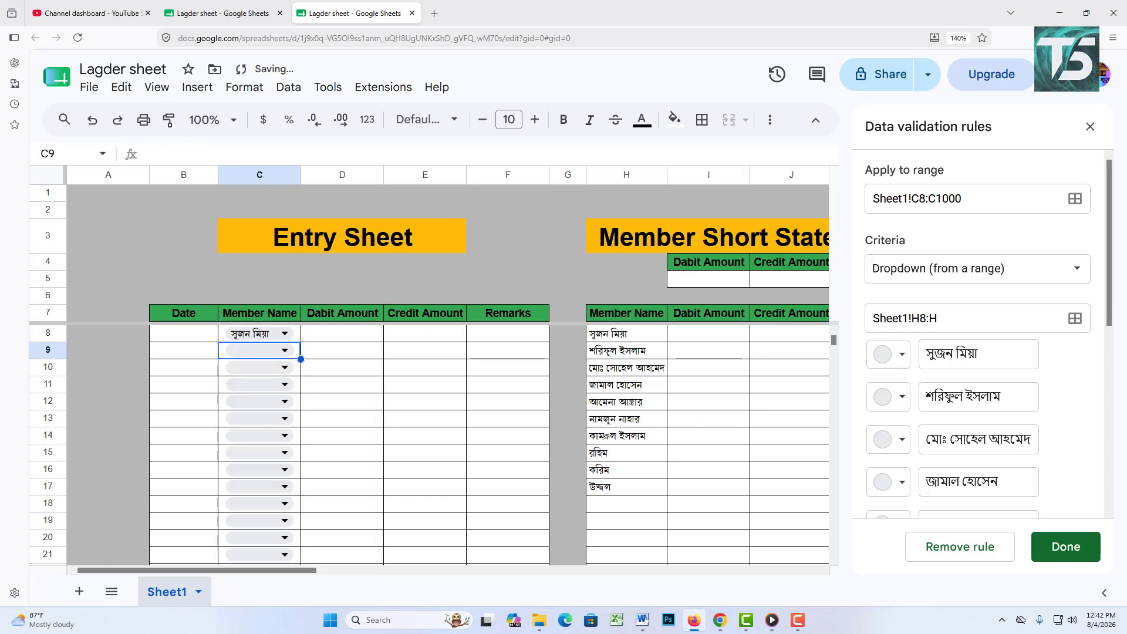
{"action": "left_click", "coordinate": [286, 335]}
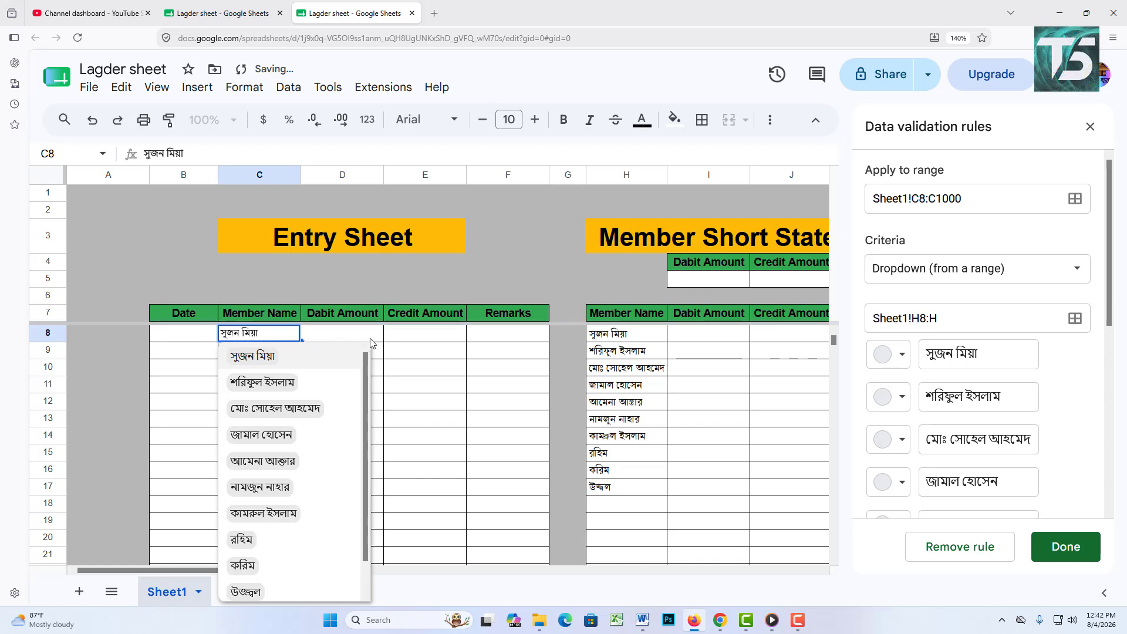
{"action": "left_click", "coordinate": [428, 336]}
{"action": "left_click", "coordinate": [232, 335]}
{"action": "left_click", "coordinate": [418, 337]}
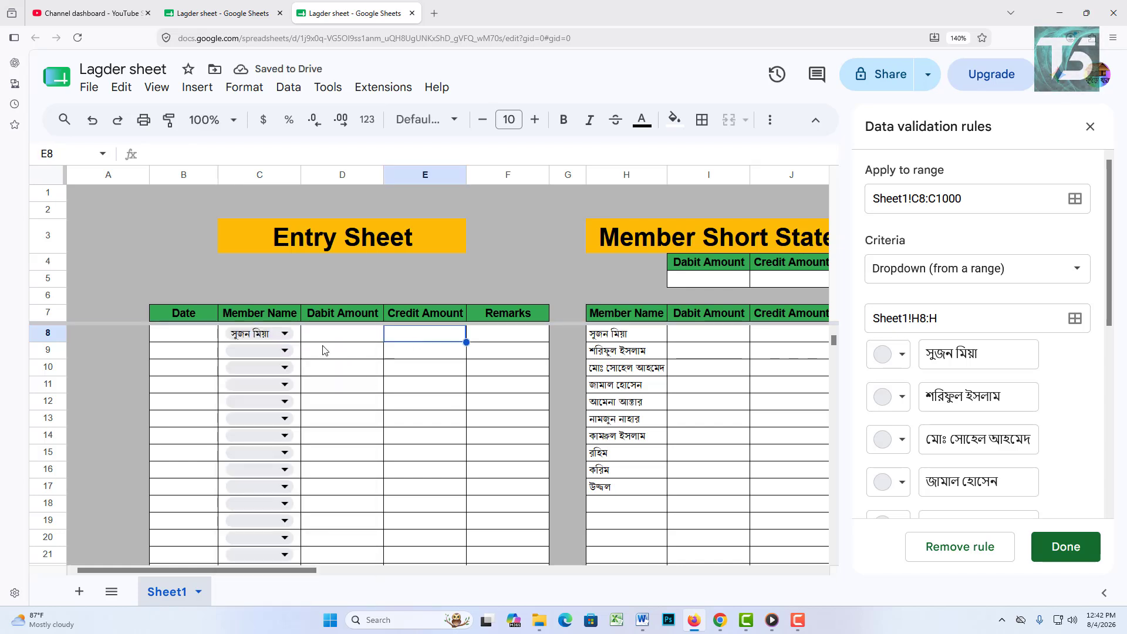
{"action": "left_click", "coordinate": [293, 336]}
{"action": "key", "text": "Delete"}
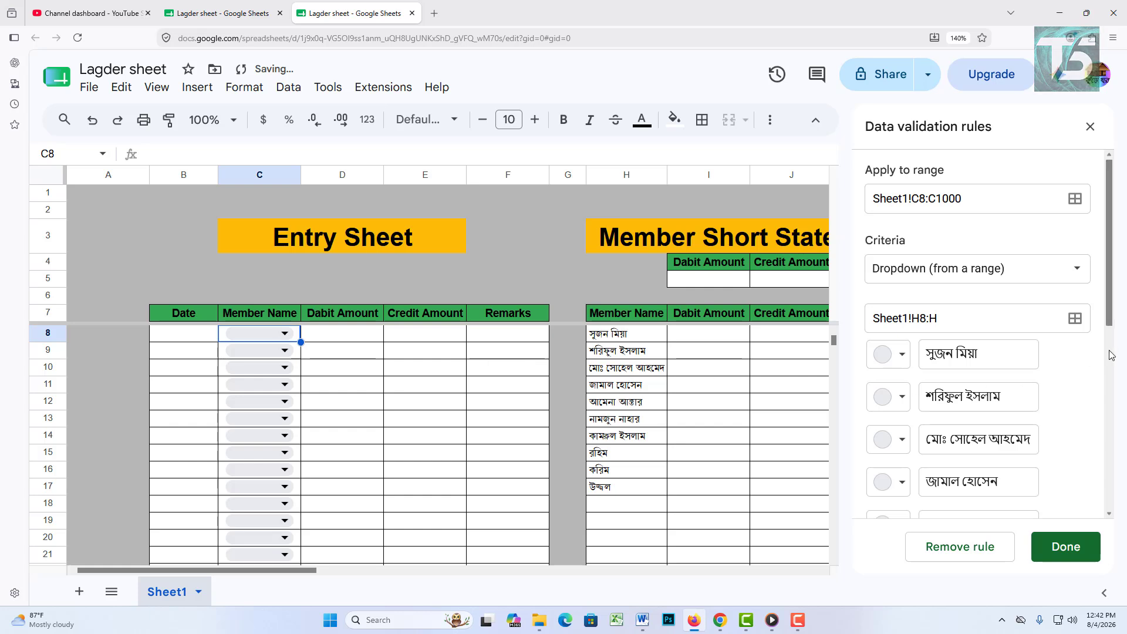
Step: Set the dropdown rule's display style to Plain text in advanced options and save it
{"action": "scroll", "coordinate": [1022, 391], "scroll_direction": "down", "scroll_amount": 5}
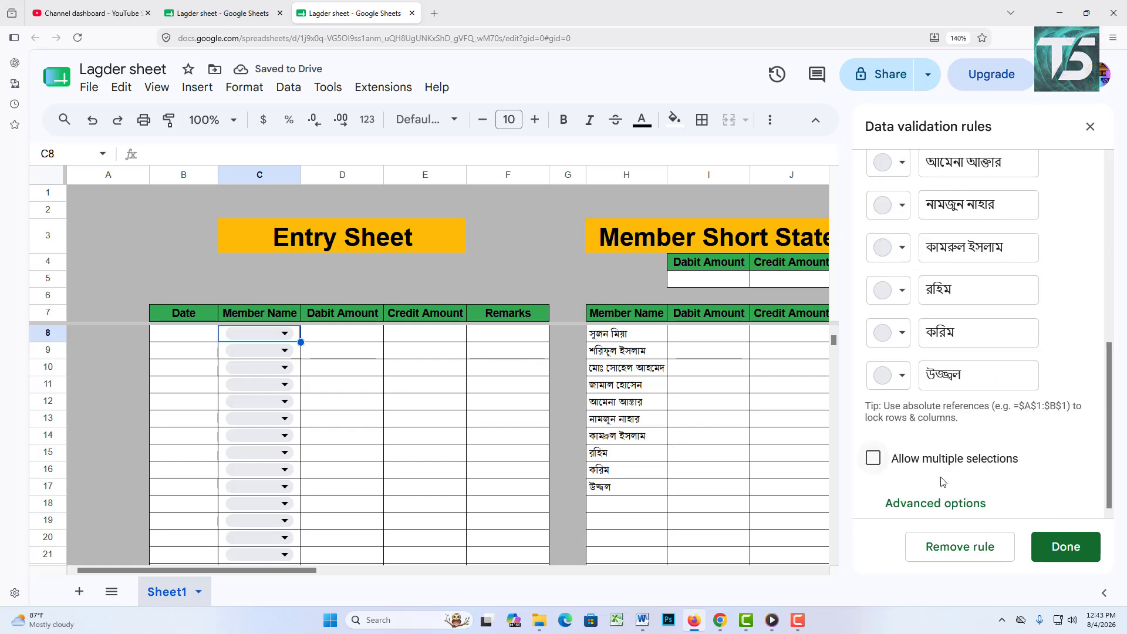
{"action": "left_click", "coordinate": [936, 505]}
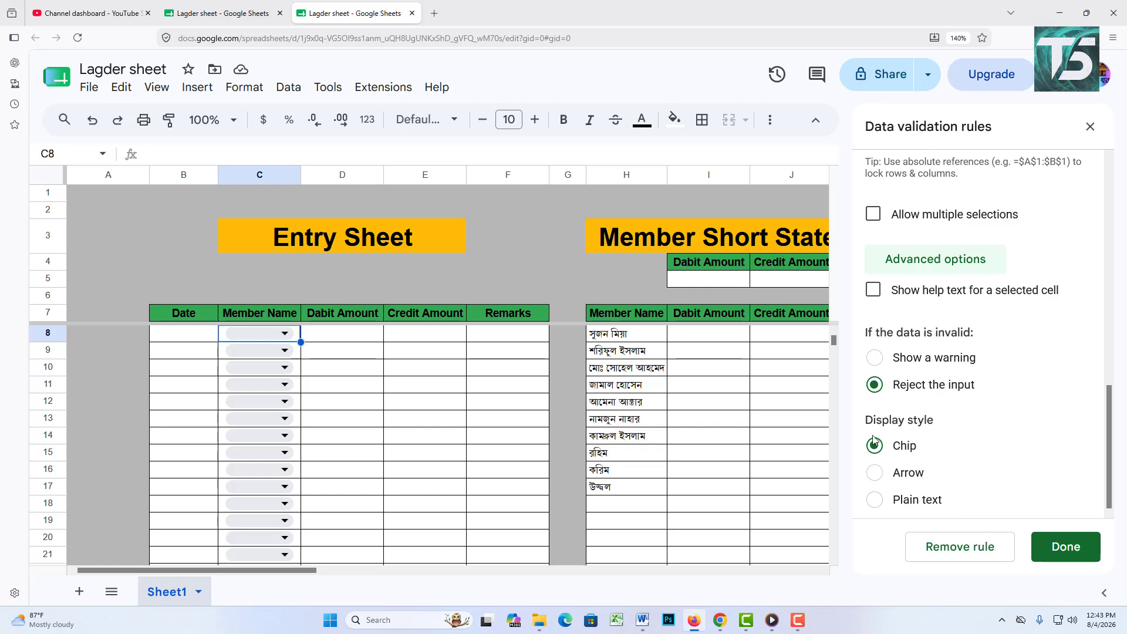
{"action": "left_click", "coordinate": [884, 476]}
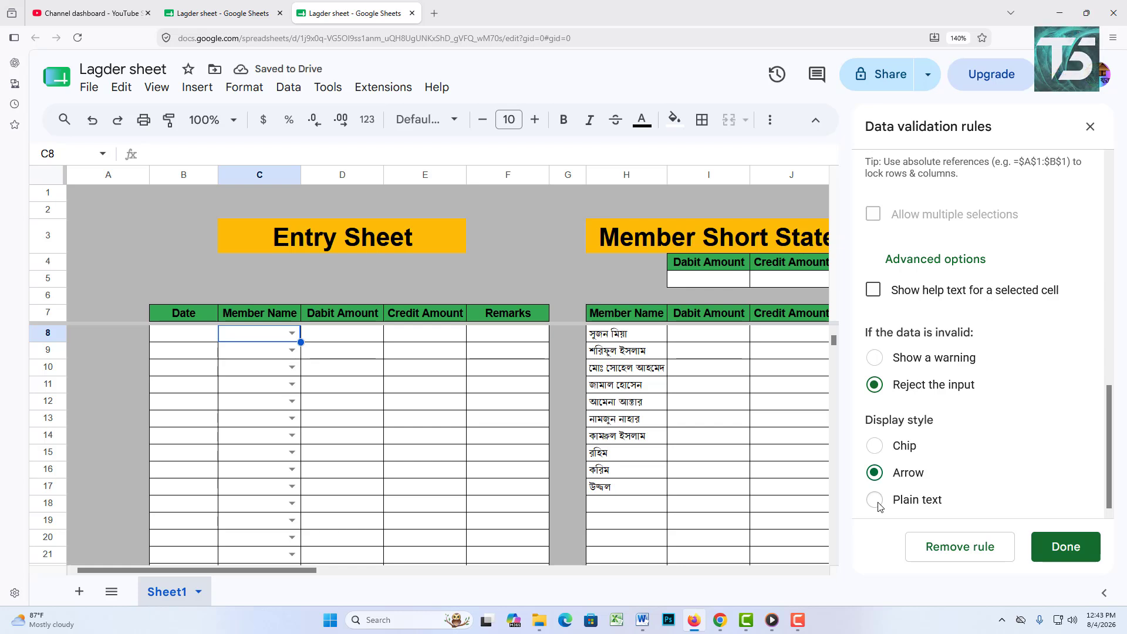
{"action": "left_click", "coordinate": [876, 500]}
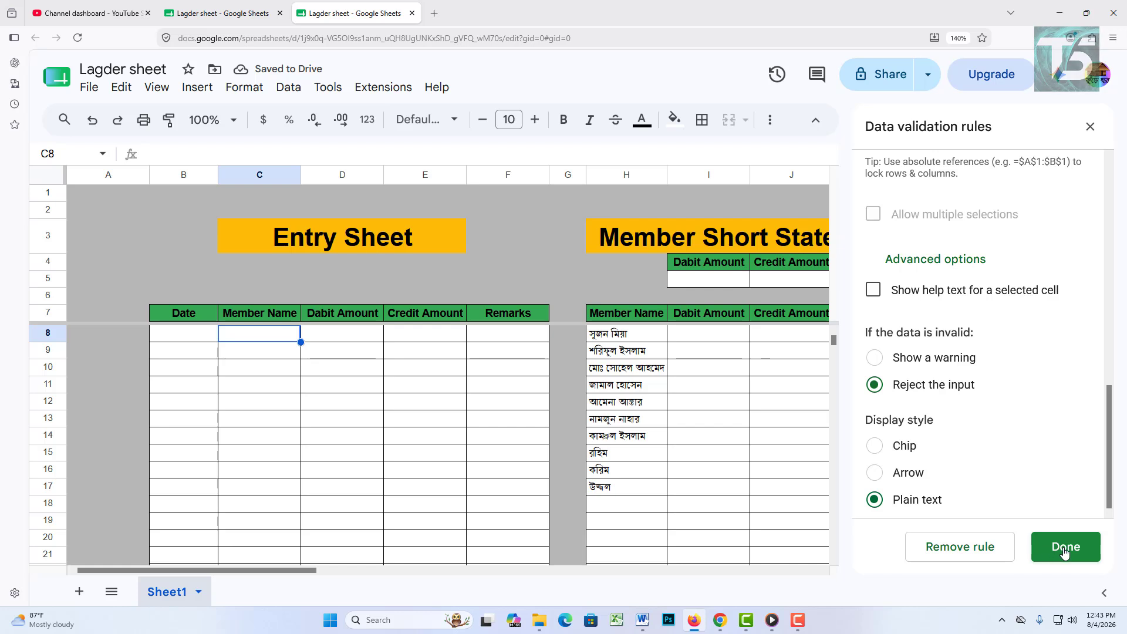
{"action": "left_click", "coordinate": [1066, 549]}
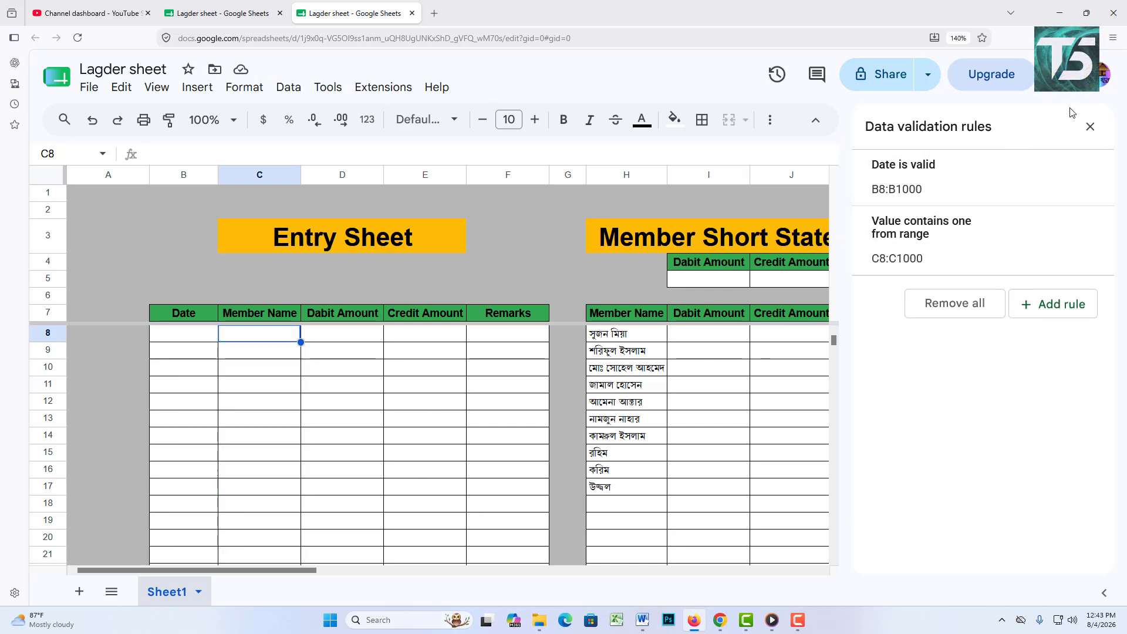
Step: Try member names in C8:C10 from the dropdowns, then clear the test names
{"action": "left_click", "coordinate": [1089, 126]}
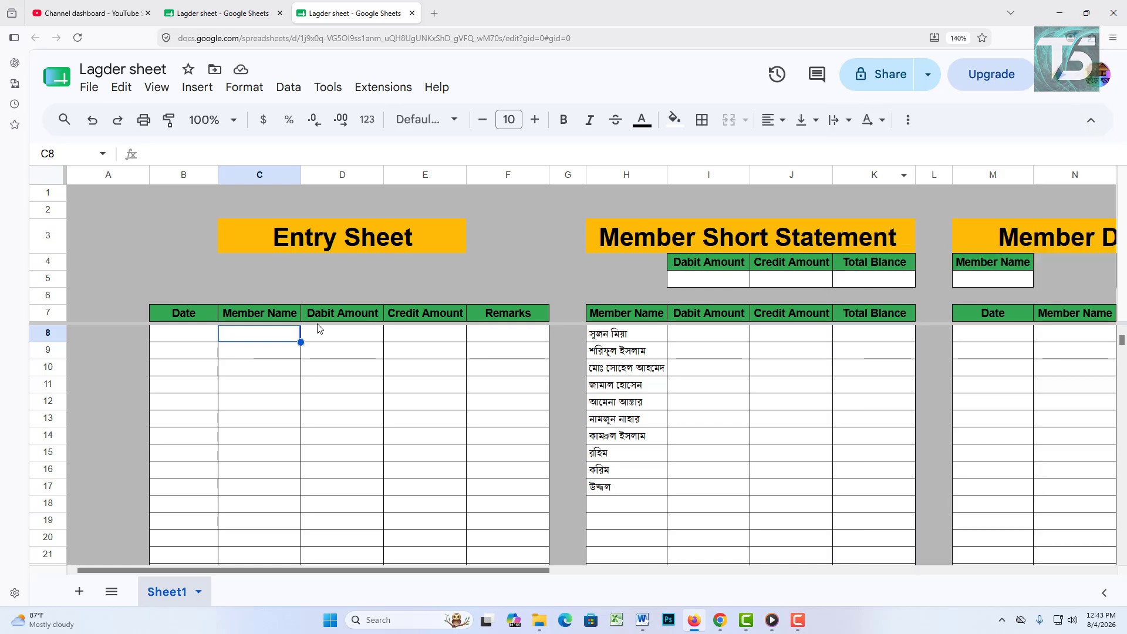
{"action": "double_click", "coordinate": [271, 338]}
{"action": "left_click", "coordinate": [508, 418]}
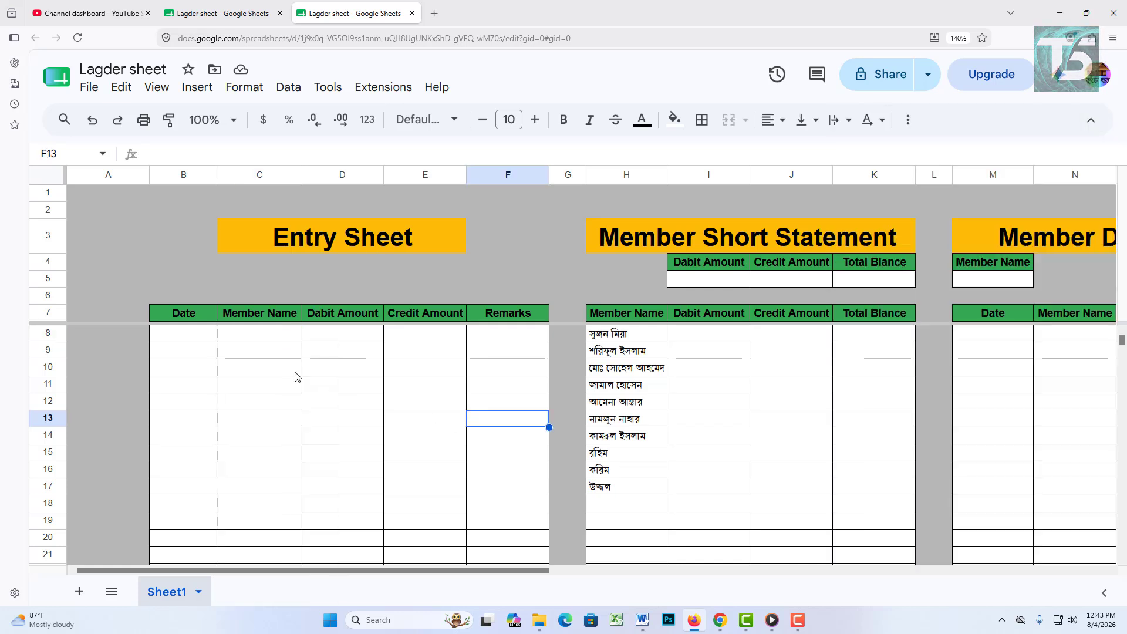
{"action": "double_click", "coordinate": [277, 334]}
{"action": "left_click", "coordinate": [257, 362]}
{"action": "left_click", "coordinate": [261, 355]}
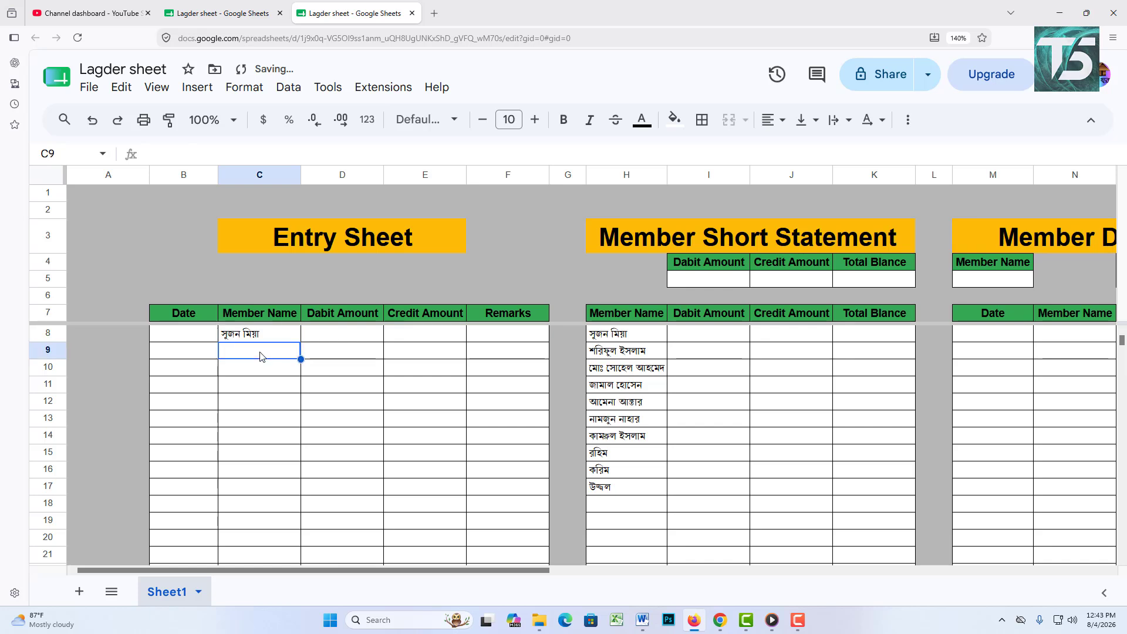
{"action": "double_click", "coordinate": [260, 356]}
{"action": "left_click", "coordinate": [264, 385]}
{"action": "left_click", "coordinate": [237, 374]}
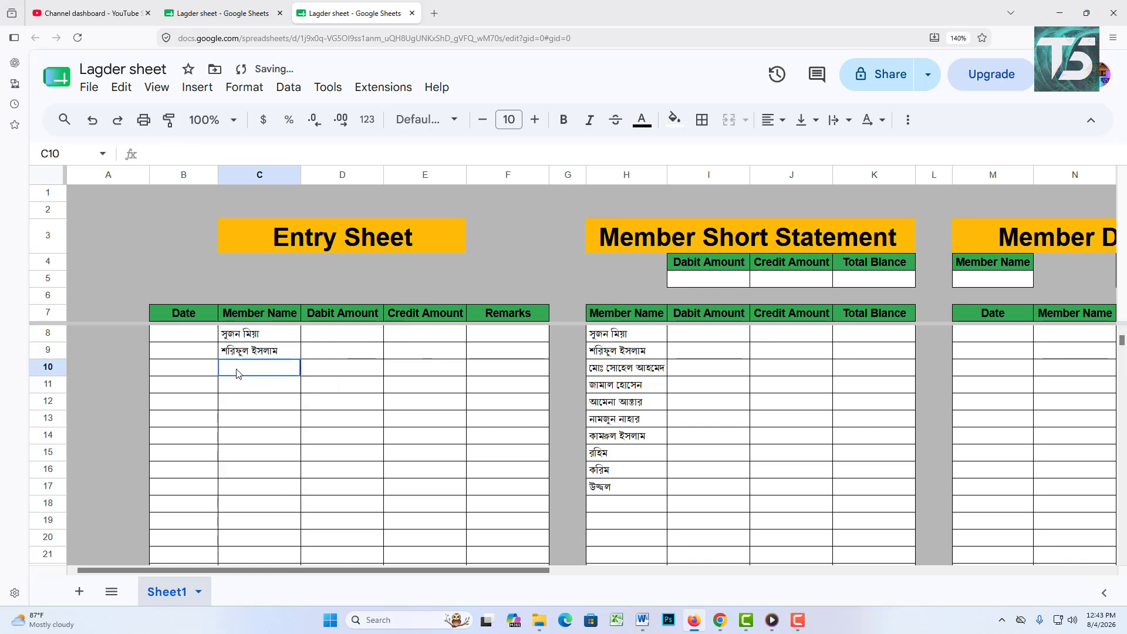
{"action": "double_click", "coordinate": [236, 374]}
{"action": "left_click", "coordinate": [260, 428]}
{"action": "left_click", "coordinate": [377, 371]}
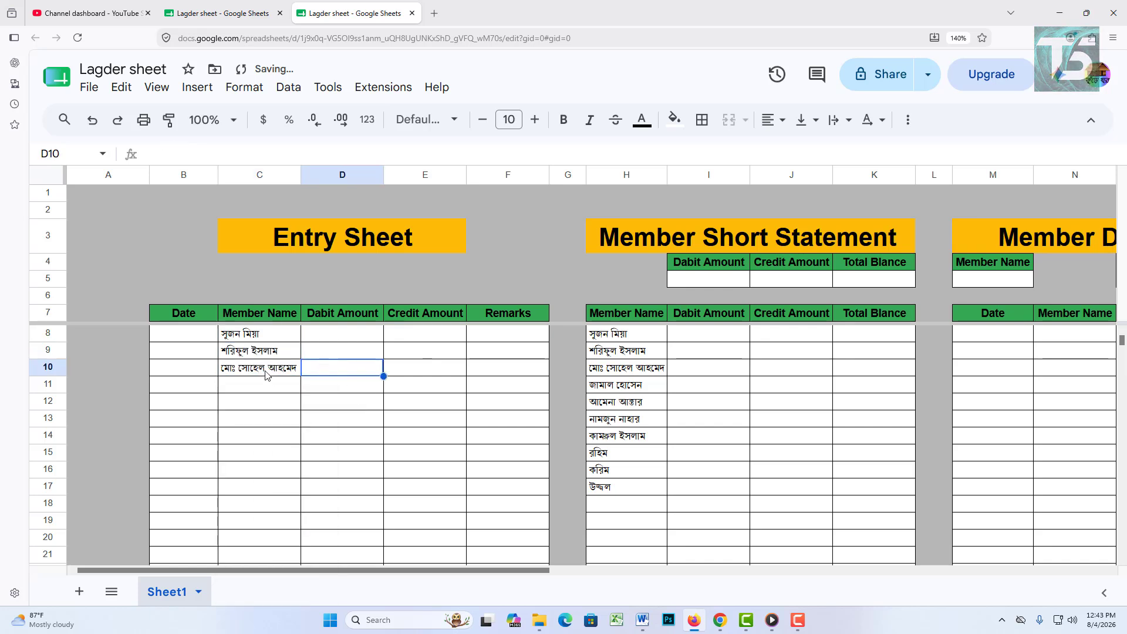
{"action": "left_click_drag", "start_coordinate": [259, 333], "coordinate": [259, 384]}
{"action": "key", "text": "Delete"}
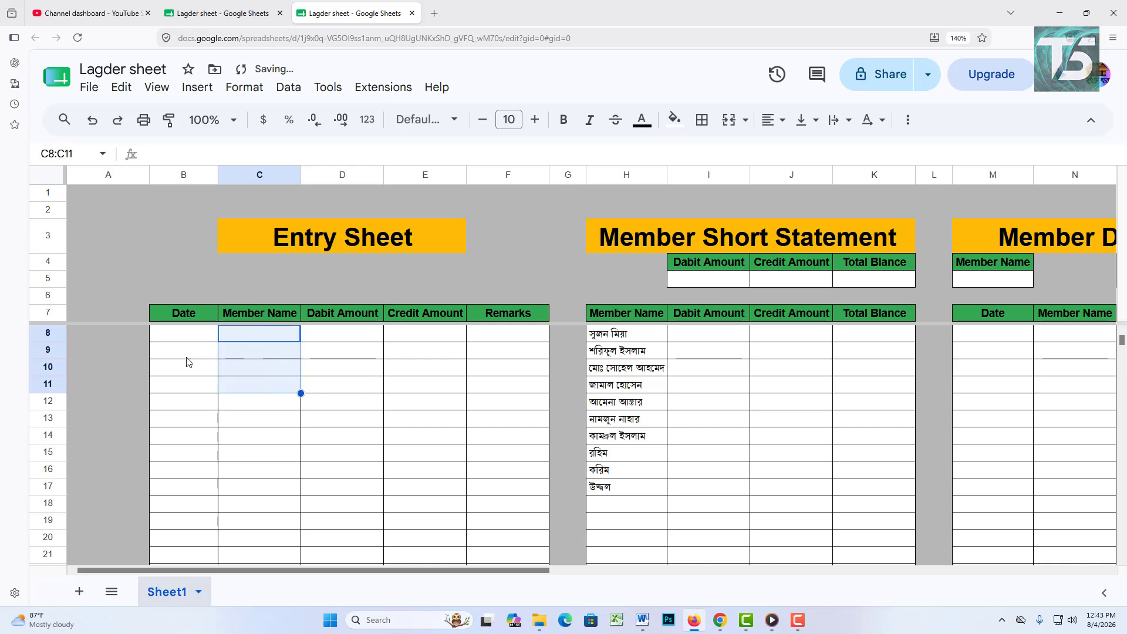
Step: Fill row 8 with 6/5/2026, the first member, debit 100000 and credit 50000
{"action": "left_click", "coordinate": [214, 418]}
{"action": "double_click", "coordinate": [168, 332]}
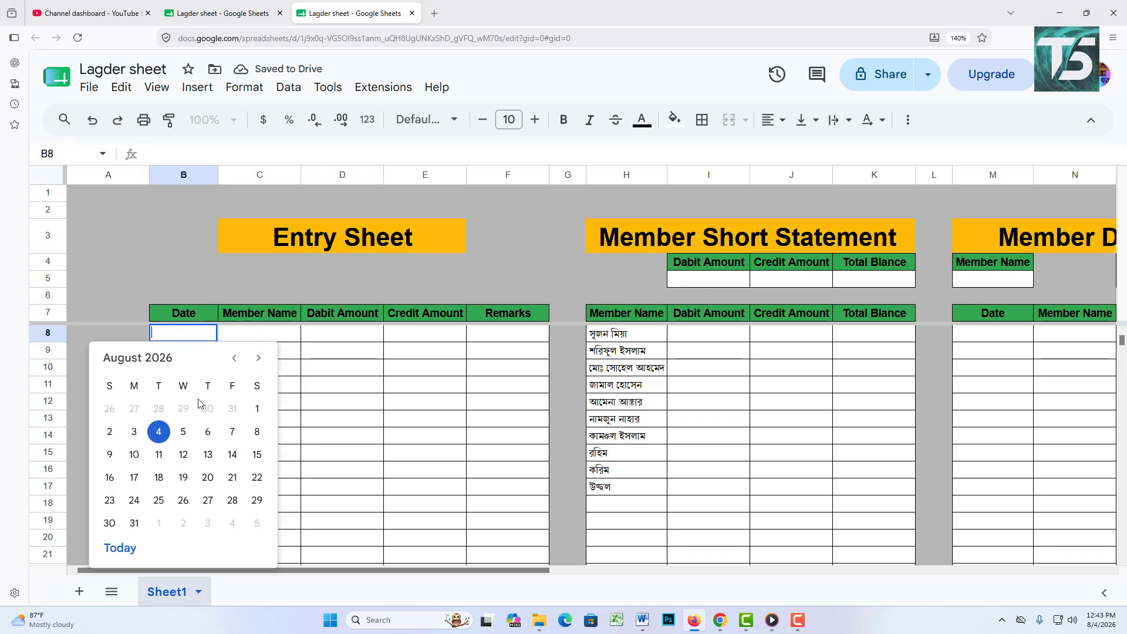
{"action": "double_click", "coordinate": [234, 360]}
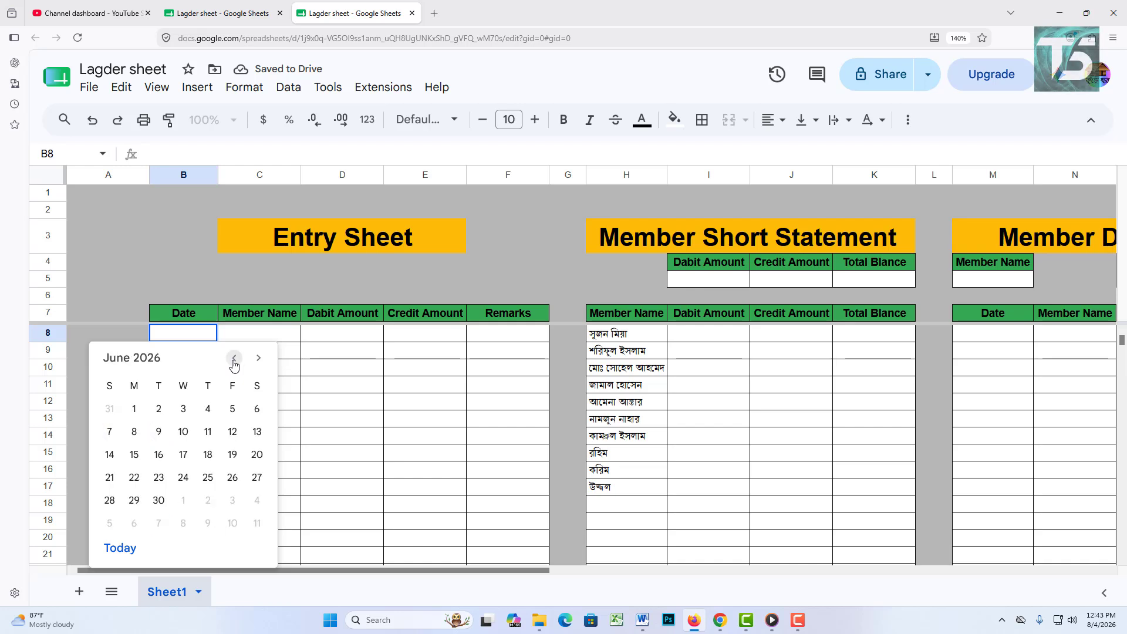
{"action": "left_click", "coordinate": [232, 408]}
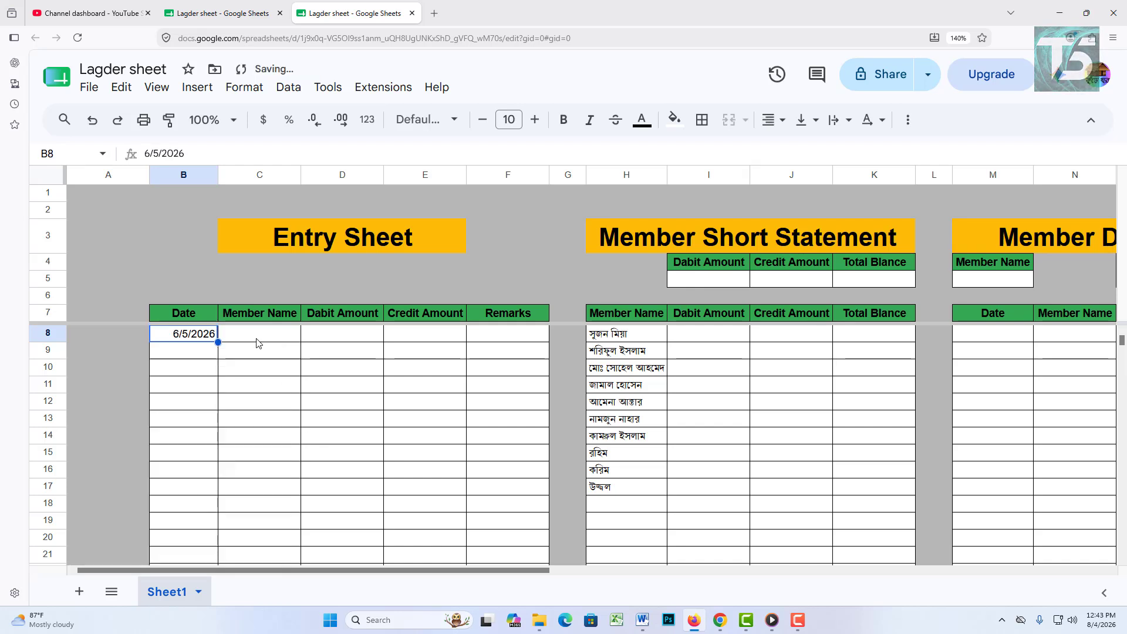
{"action": "left_click", "coordinate": [258, 335]}
{"action": "left_click", "coordinate": [259, 338]}
{"action": "left_click", "coordinate": [260, 350]}
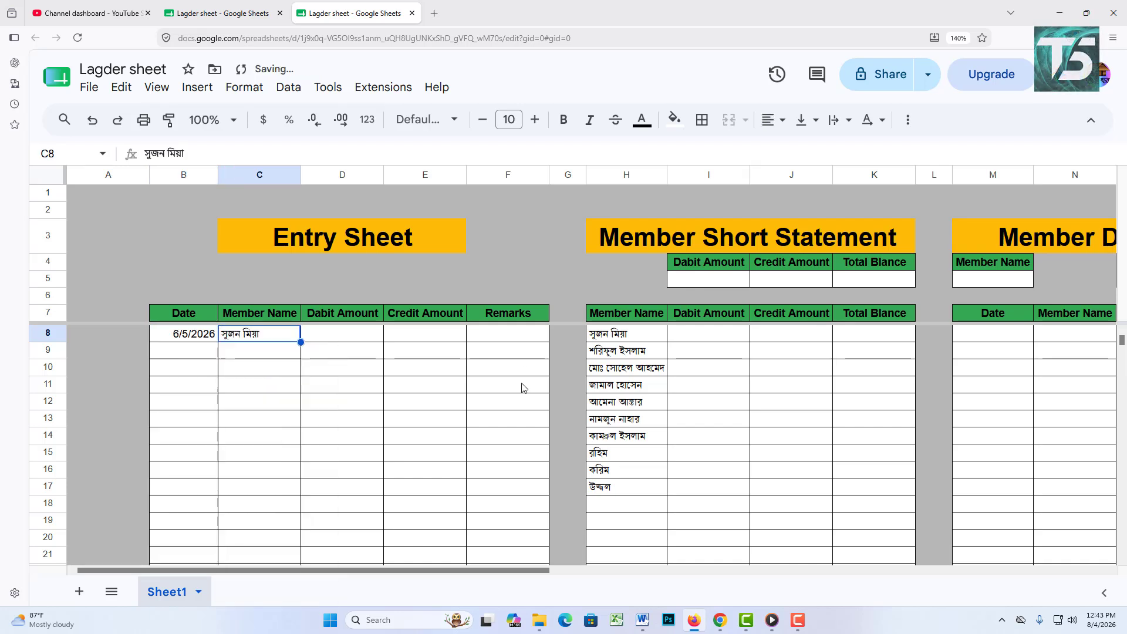
{"action": "left_click", "coordinate": [342, 333]}
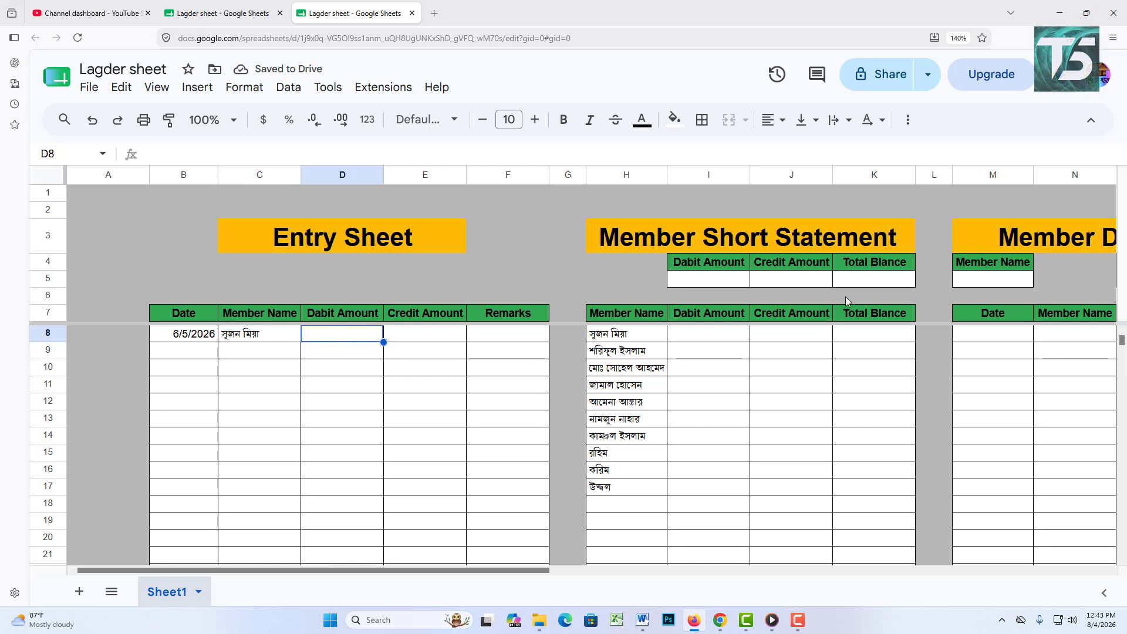
{"action": "type", "text": "1000"}
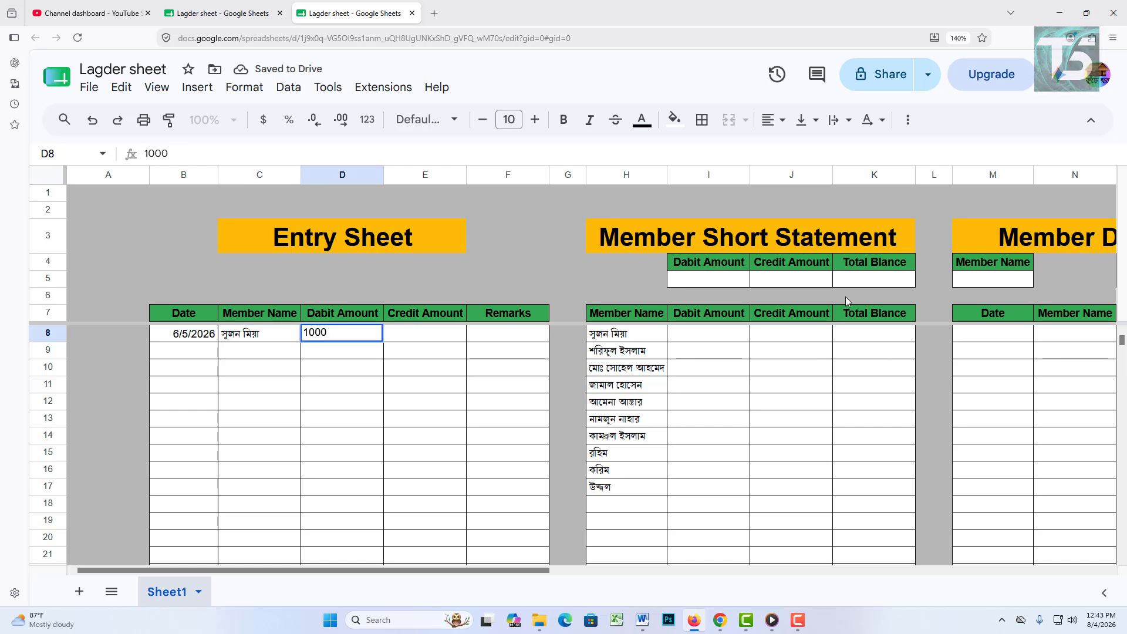
{"action": "type", "text": "00"}
{"action": "key", "text": "Tab"}
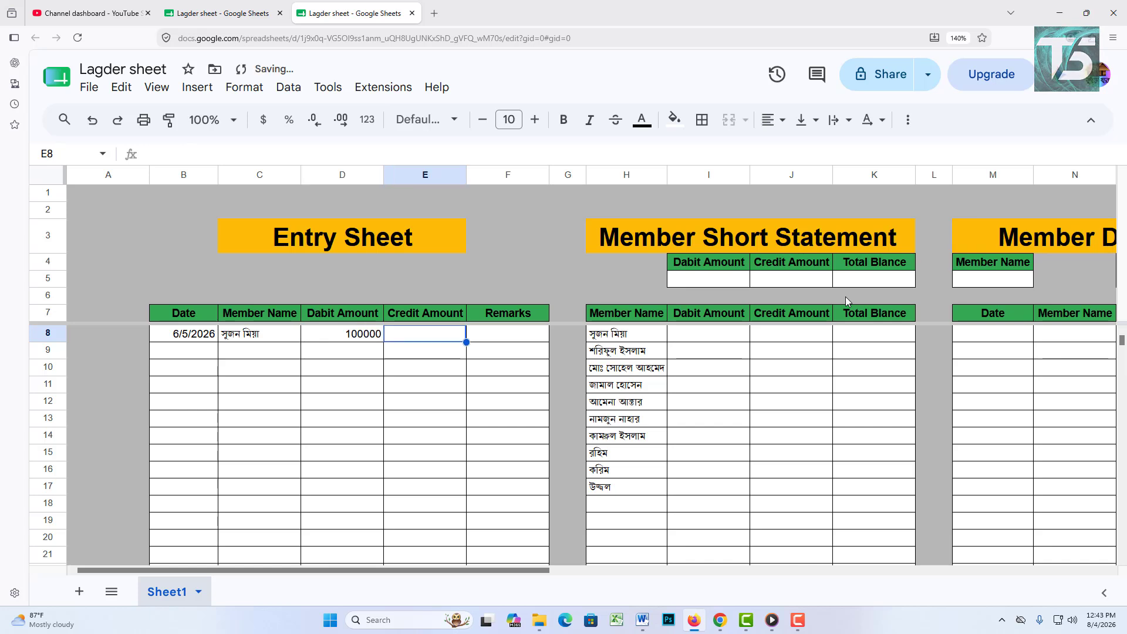
{"action": "type", "text": "50000"}
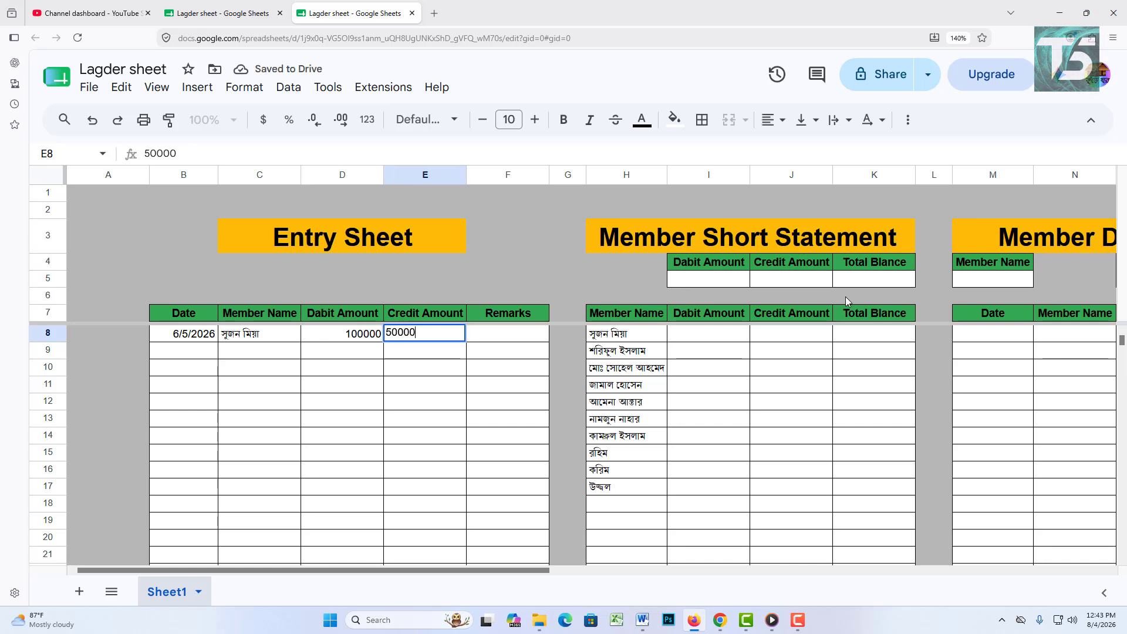
{"action": "left_click", "coordinate": [452, 432]}
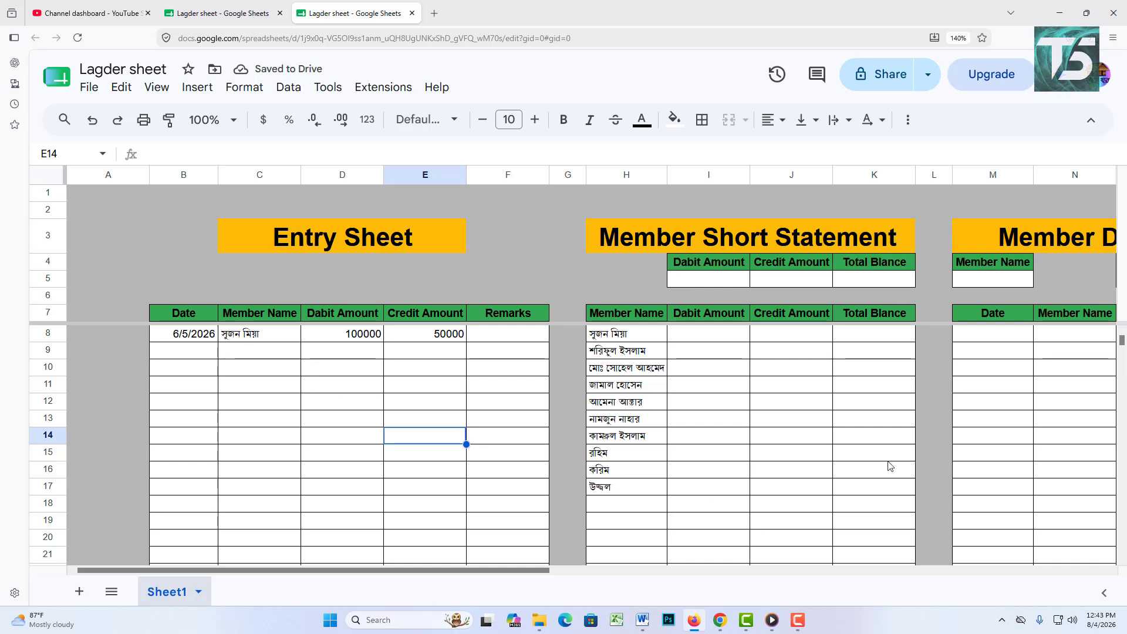
{"action": "left_click", "coordinate": [715, 341]}
{"action": "left_click", "coordinate": [775, 339]}
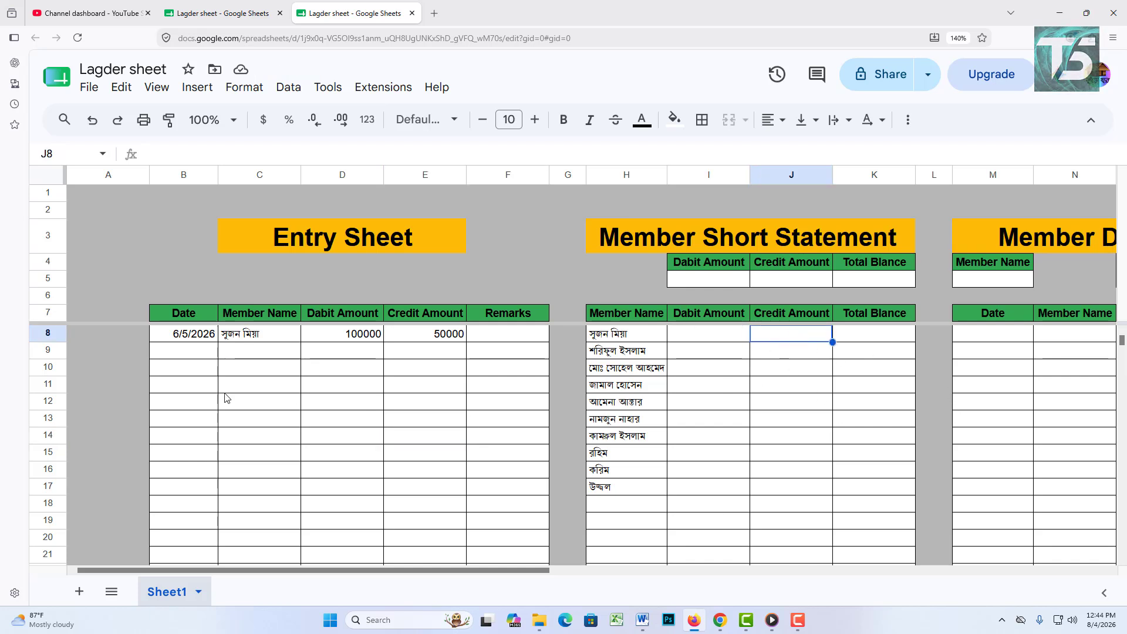
Step: Fill row 9 with 6/8/2026, the second member, debit 80000 and credit 30000
{"action": "double_click", "coordinate": [194, 353]}
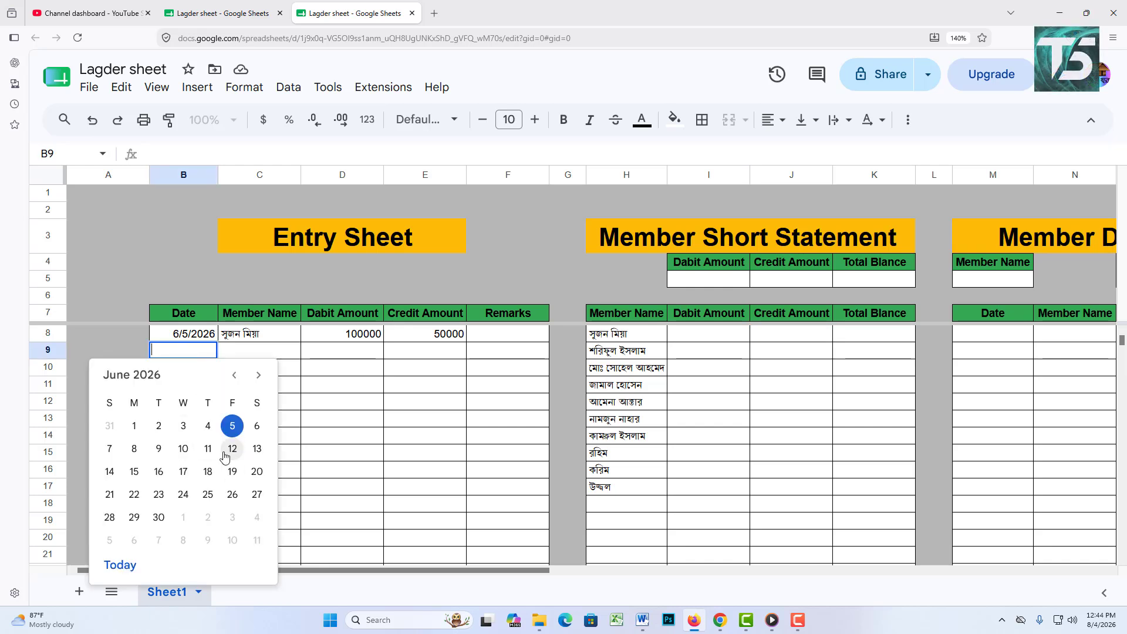
{"action": "left_click", "coordinate": [134, 448]}
{"action": "left_click", "coordinate": [293, 354]}
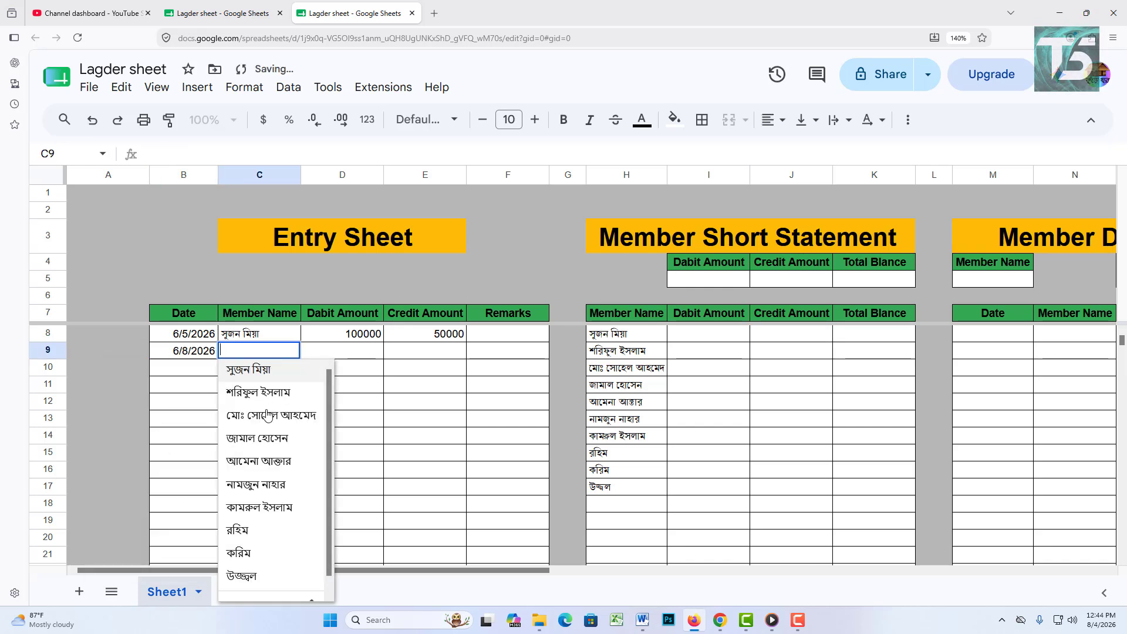
{"action": "left_click", "coordinate": [263, 392]}
{"action": "left_click", "coordinate": [322, 354]}
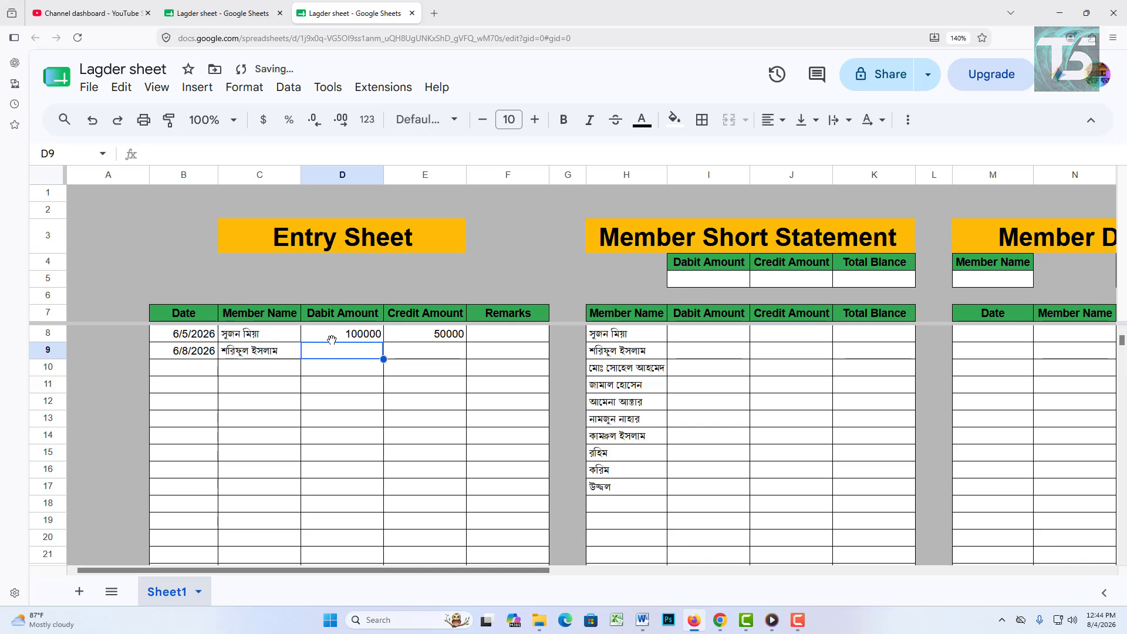
{"action": "type", "text": "80000"}
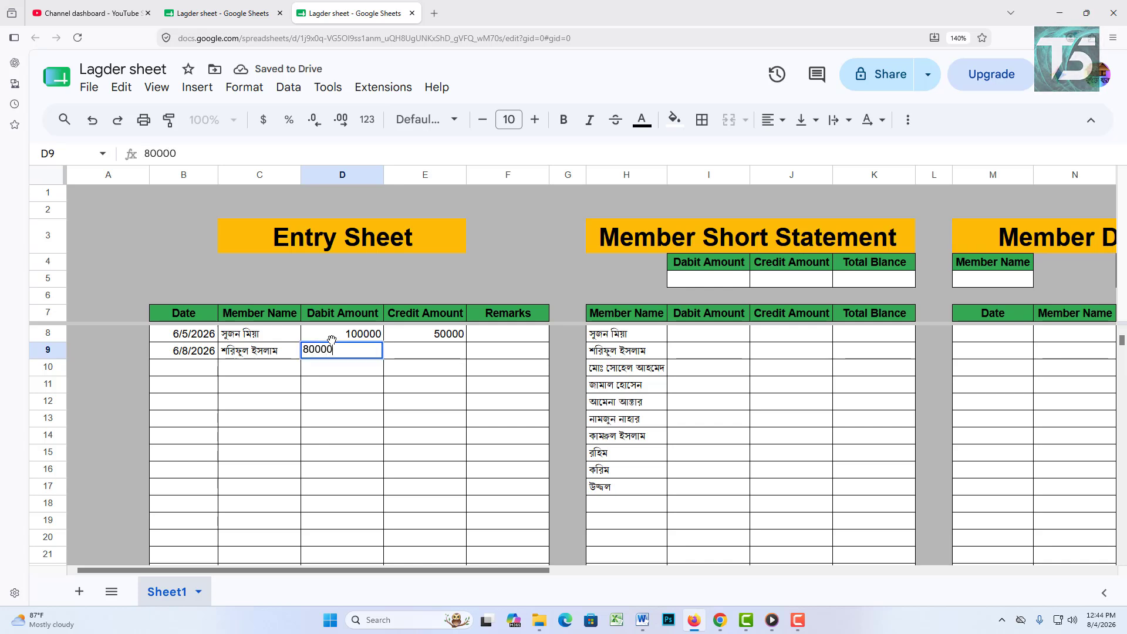
{"action": "key", "text": "Tab"}
{"action": "type", "text": "30000"}
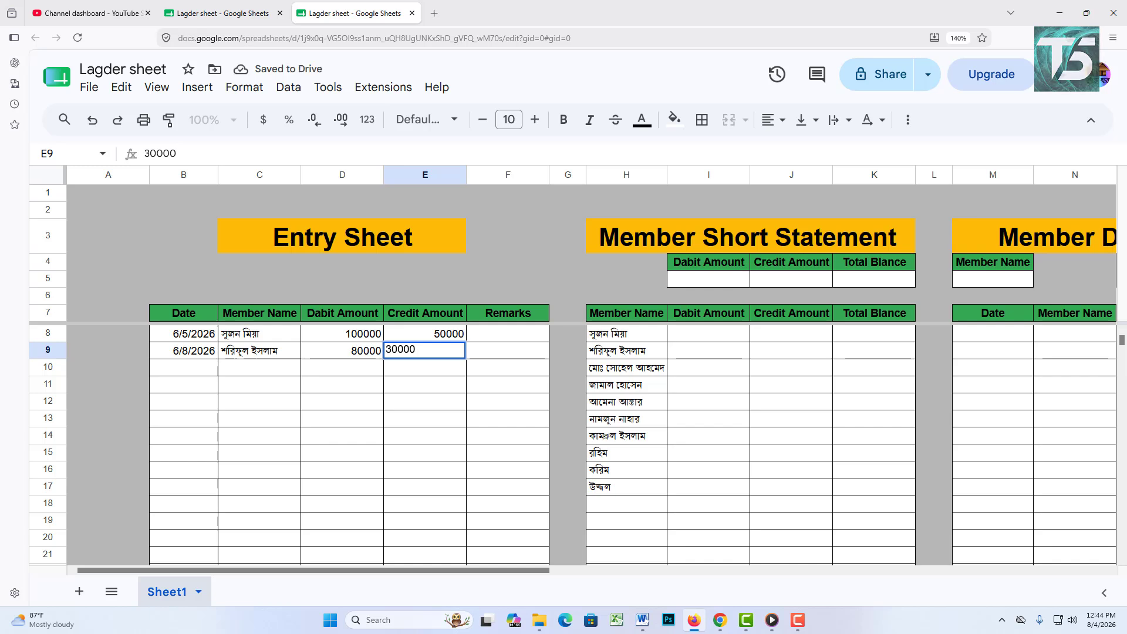
{"action": "key", "text": "Tab"}
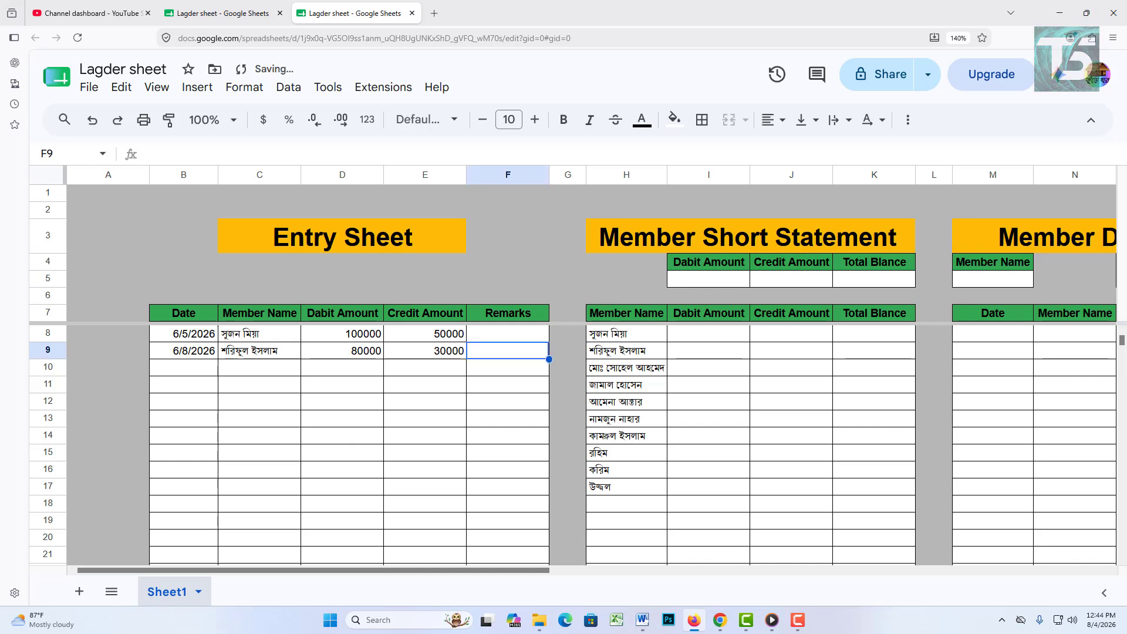
{"action": "double_click", "coordinate": [200, 373]}
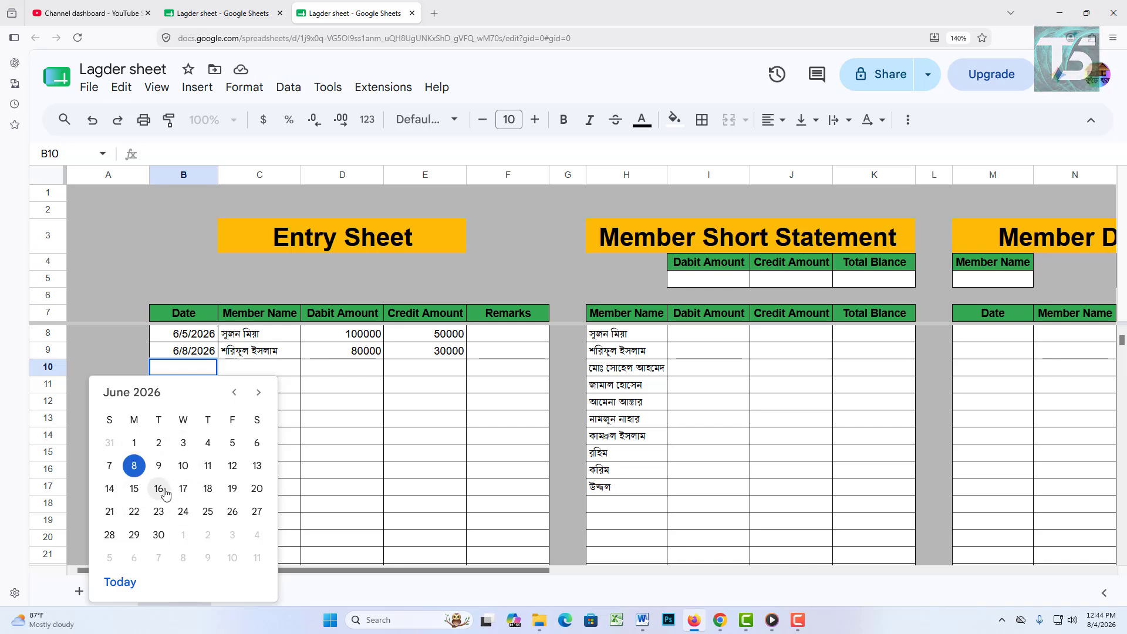
Step: Fill row 10 with 6/11/2026, the first member, and a 30000 credit
{"action": "left_click", "coordinate": [208, 469]}
{"action": "left_click", "coordinate": [243, 372]}
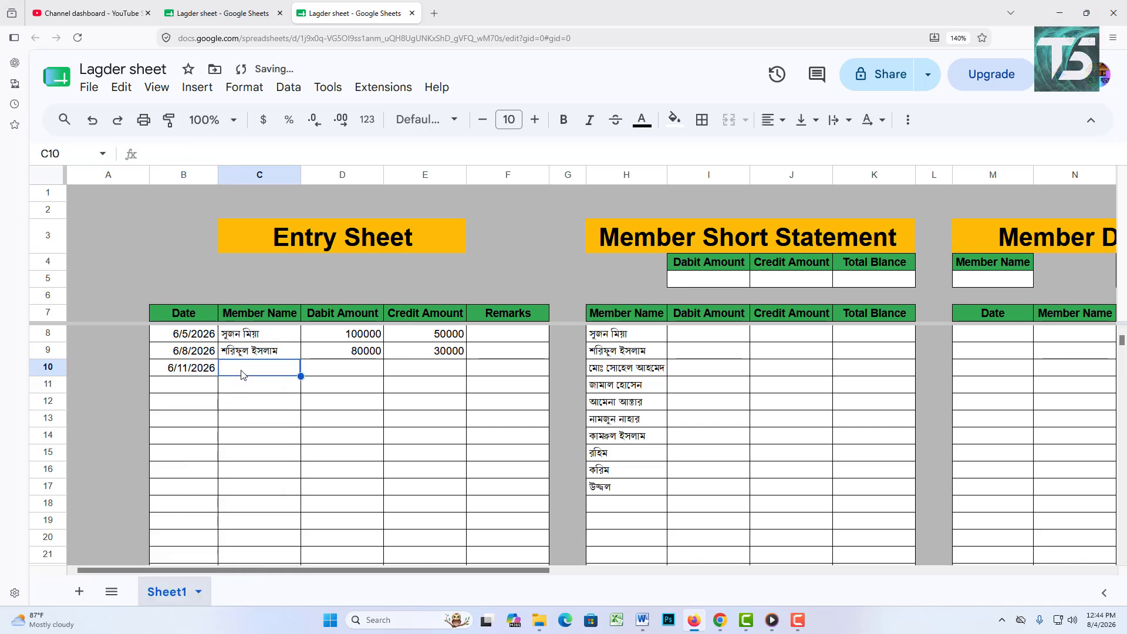
{"action": "left_click", "coordinate": [243, 372]}
{"action": "left_click", "coordinate": [246, 390]}
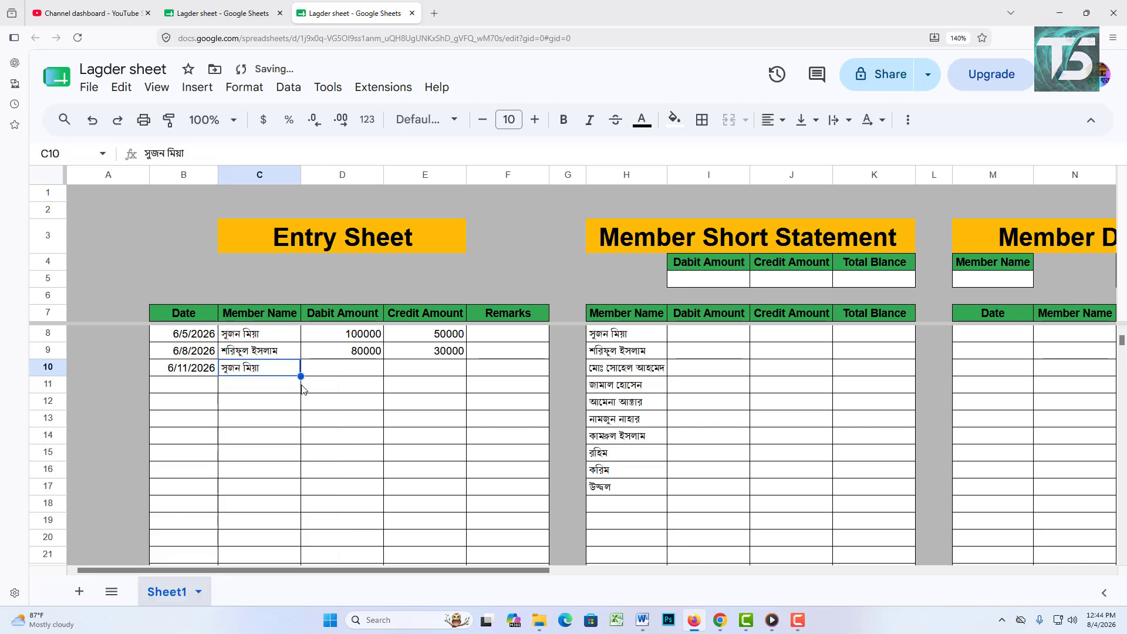
{"action": "left_click", "coordinate": [410, 375]}
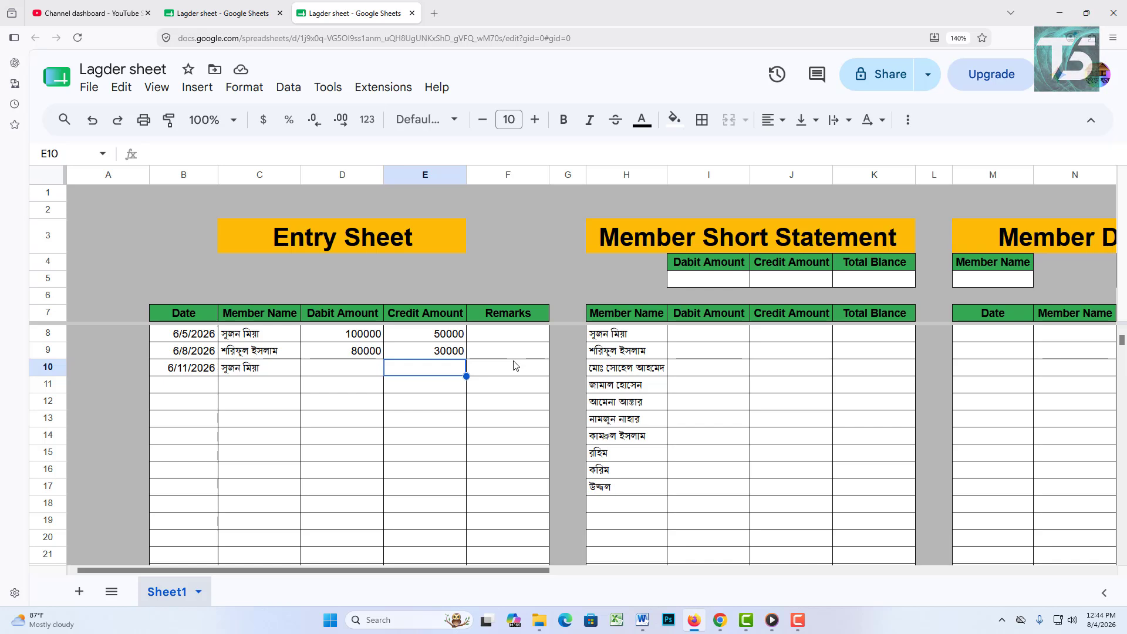
{"action": "type", "text": "30000"}
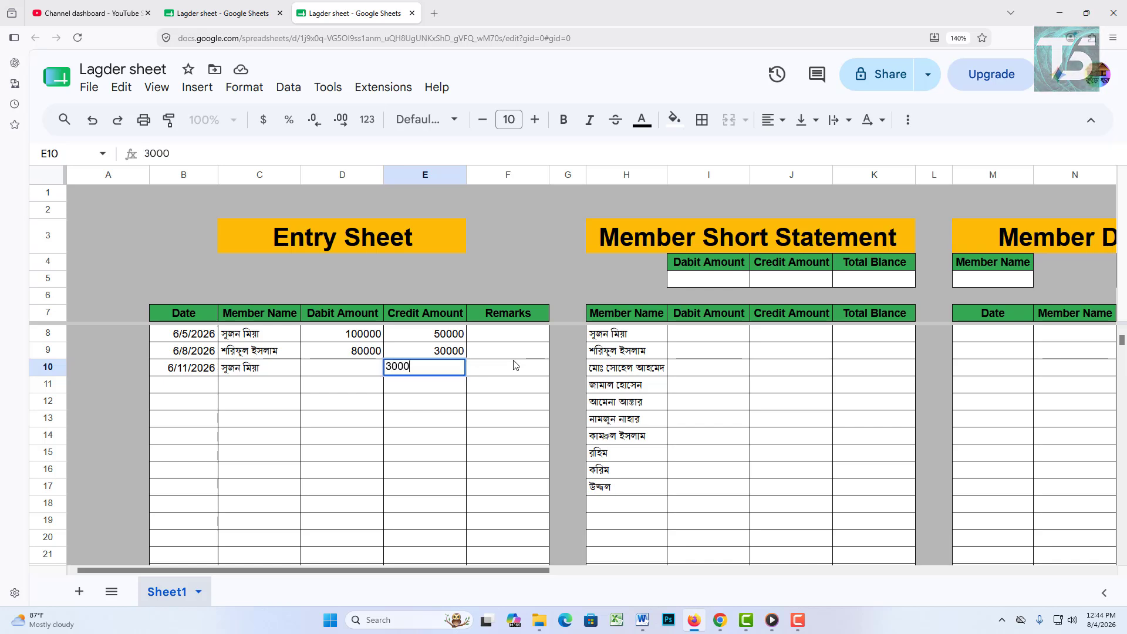
Step: Fill row 11 with 6/20/2026, the first member, debit 100000 and credit 20000
{"action": "double_click", "coordinate": [210, 388]}
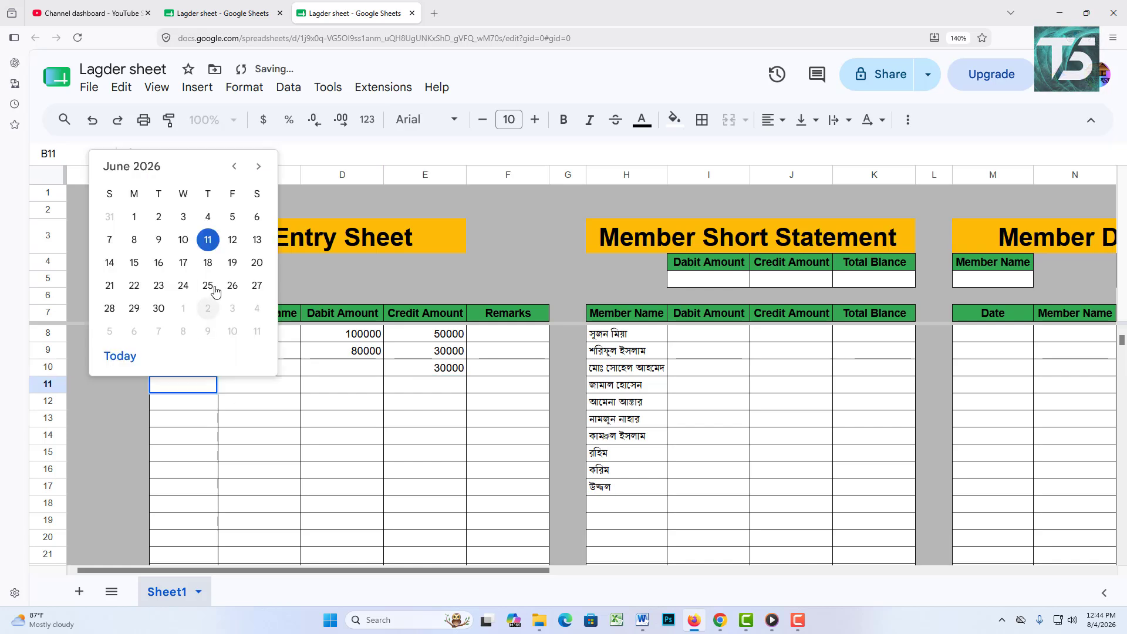
{"action": "left_click", "coordinate": [256, 263]}
{"action": "left_click", "coordinate": [296, 386]}
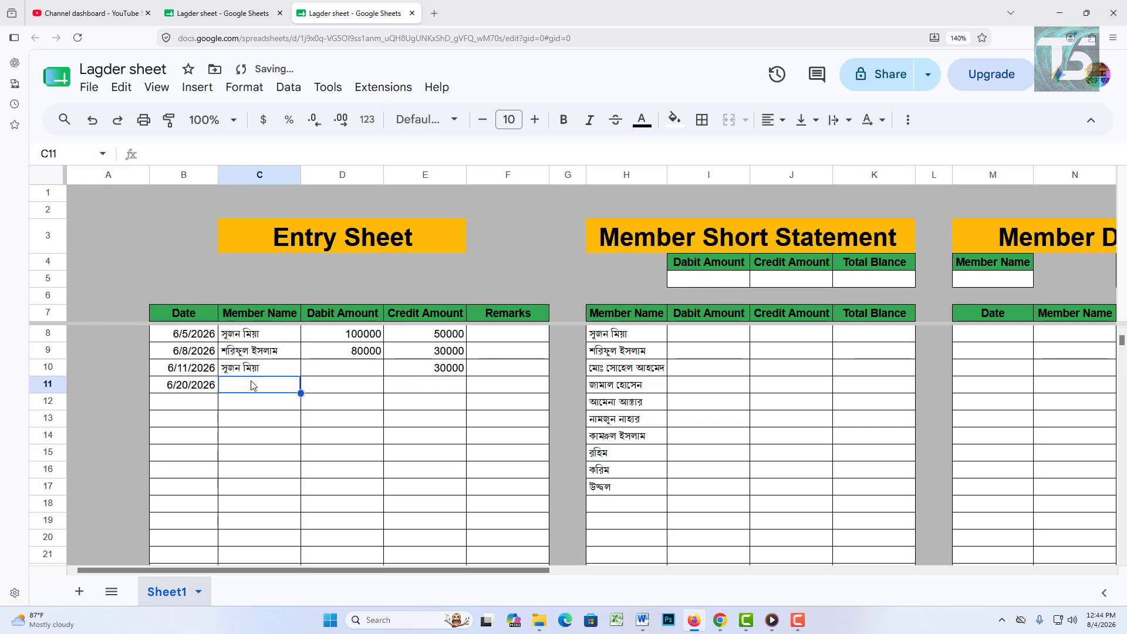
{"action": "left_click", "coordinate": [295, 385]}
{"action": "left_click", "coordinate": [259, 403]}
{"action": "double_click", "coordinate": [345, 391]}
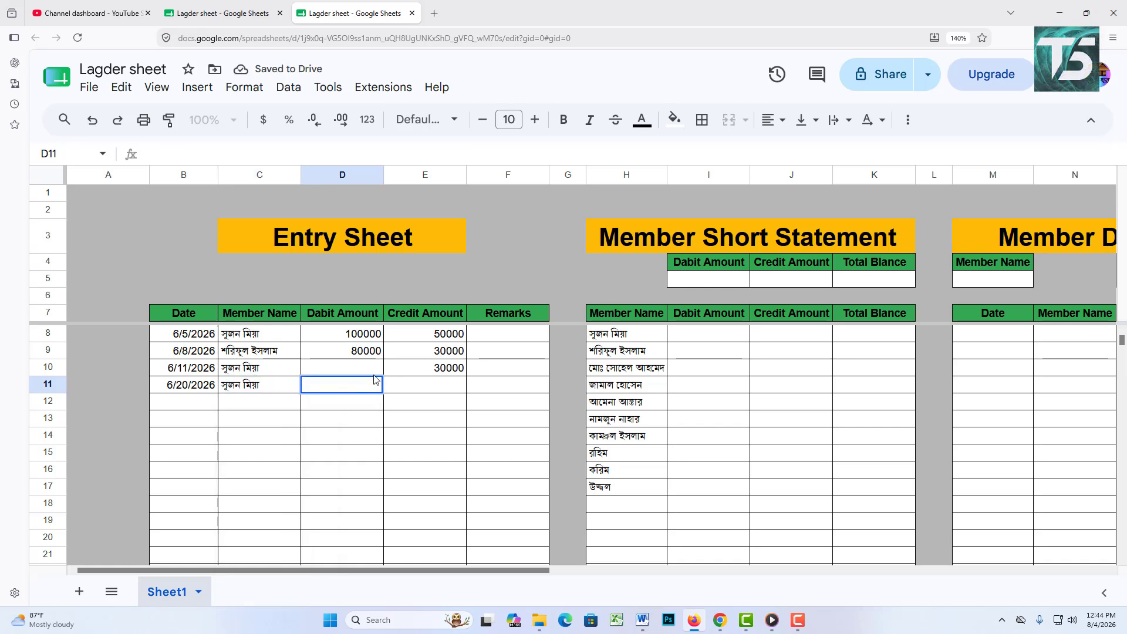
{"action": "type", "text": "10000"}
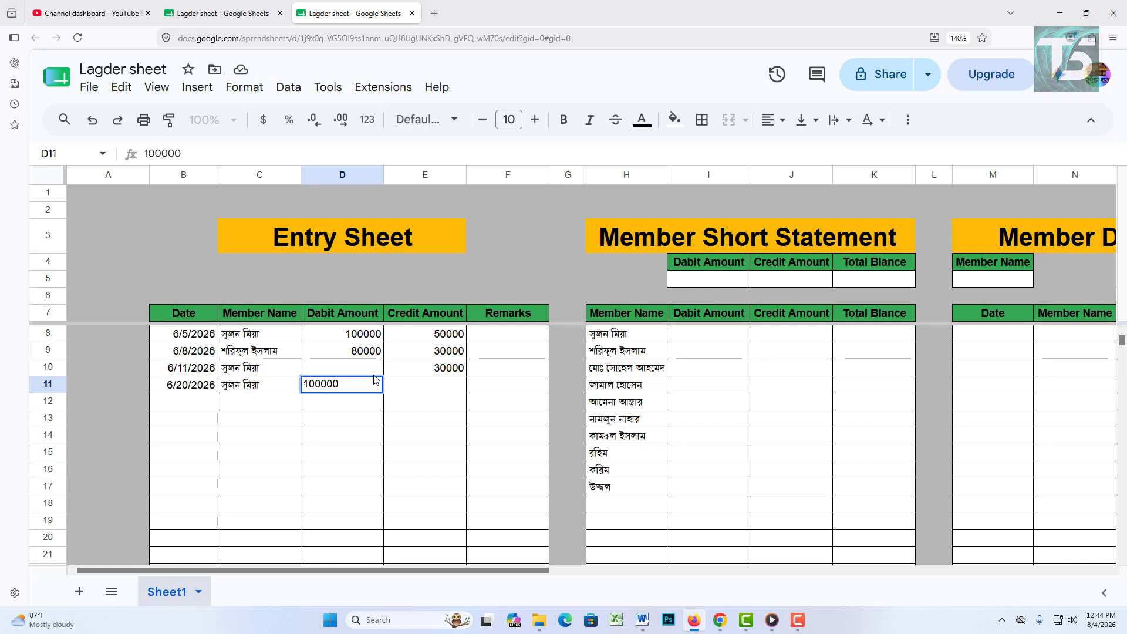
{"action": "type", "text": "0"}
{"action": "left_click", "coordinate": [428, 392]}
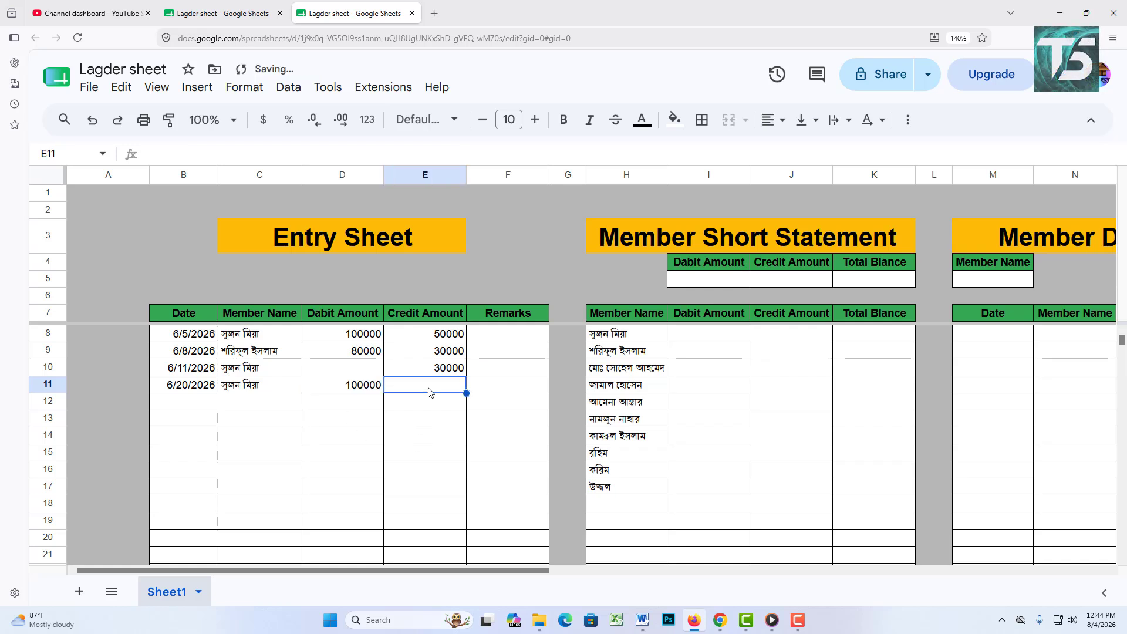
{"action": "type", "text": "2000"}
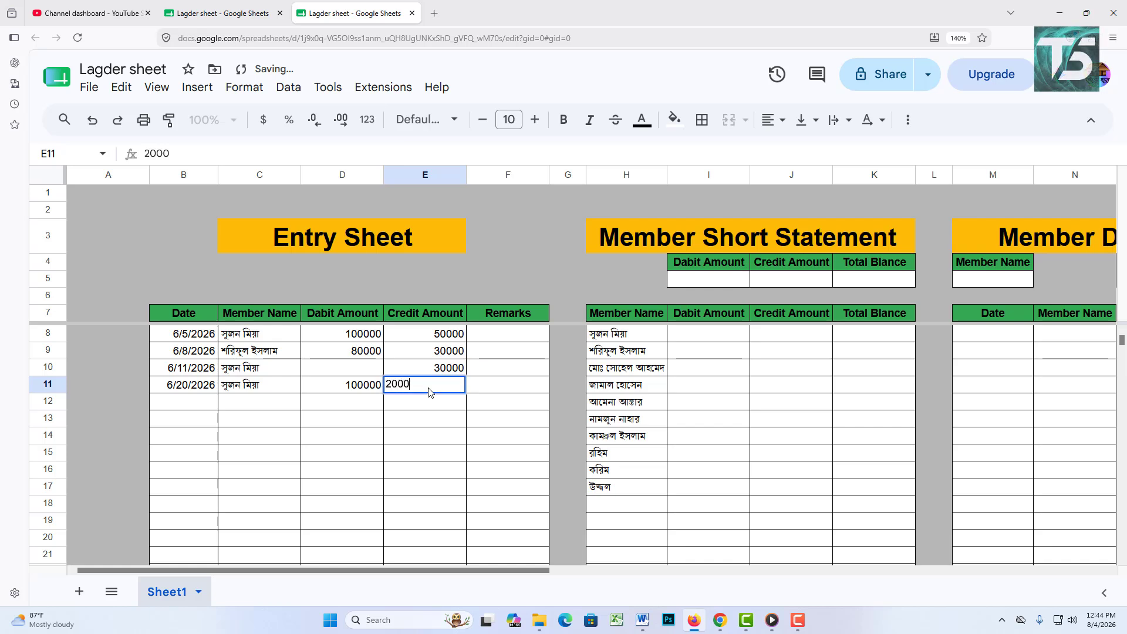
{"action": "type", "text": "0"}
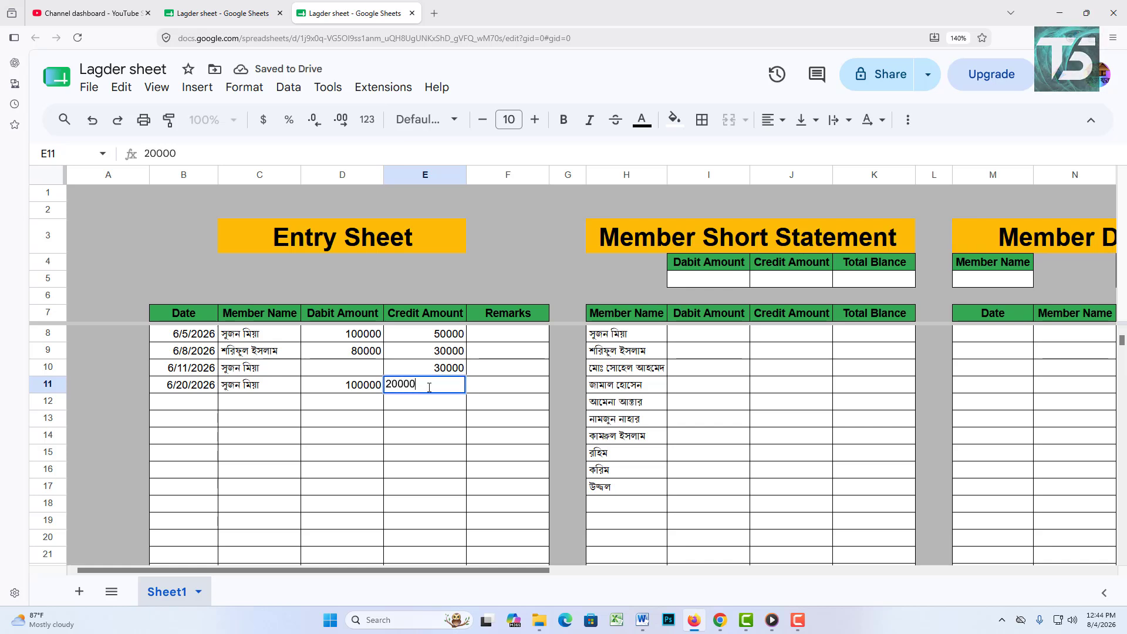
{"action": "left_click", "coordinate": [281, 419]}
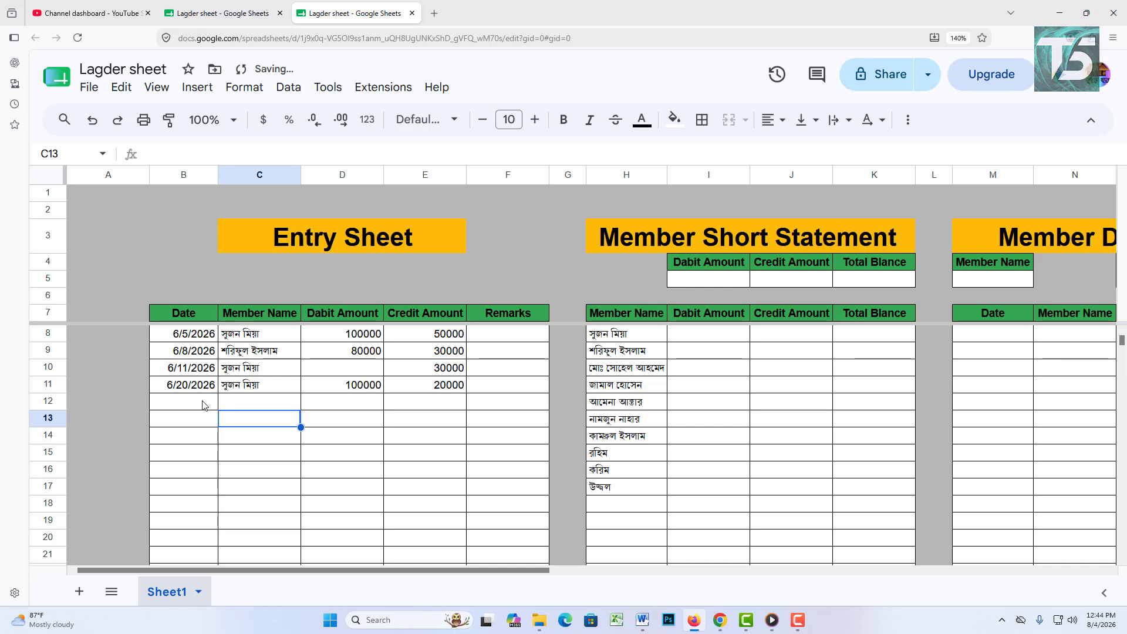
{"action": "double_click", "coordinate": [203, 401]}
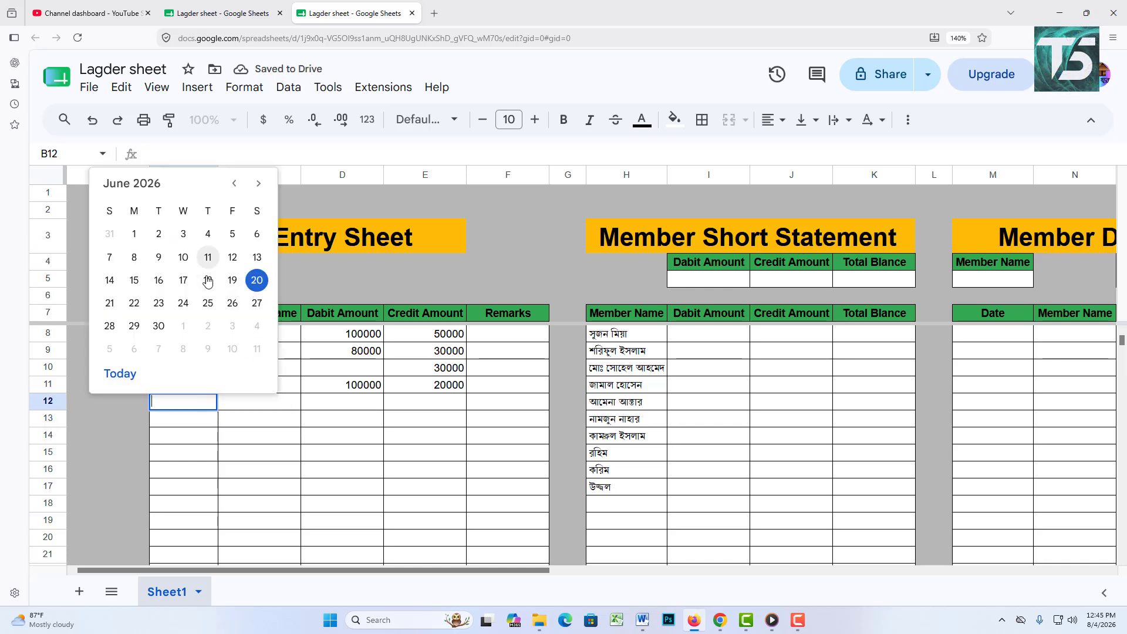
Step: Fill row 12 with 6/17/2026, the second member, debit 100000 and credit 70000
{"action": "left_click", "coordinate": [183, 280]}
{"action": "double_click", "coordinate": [260, 406]}
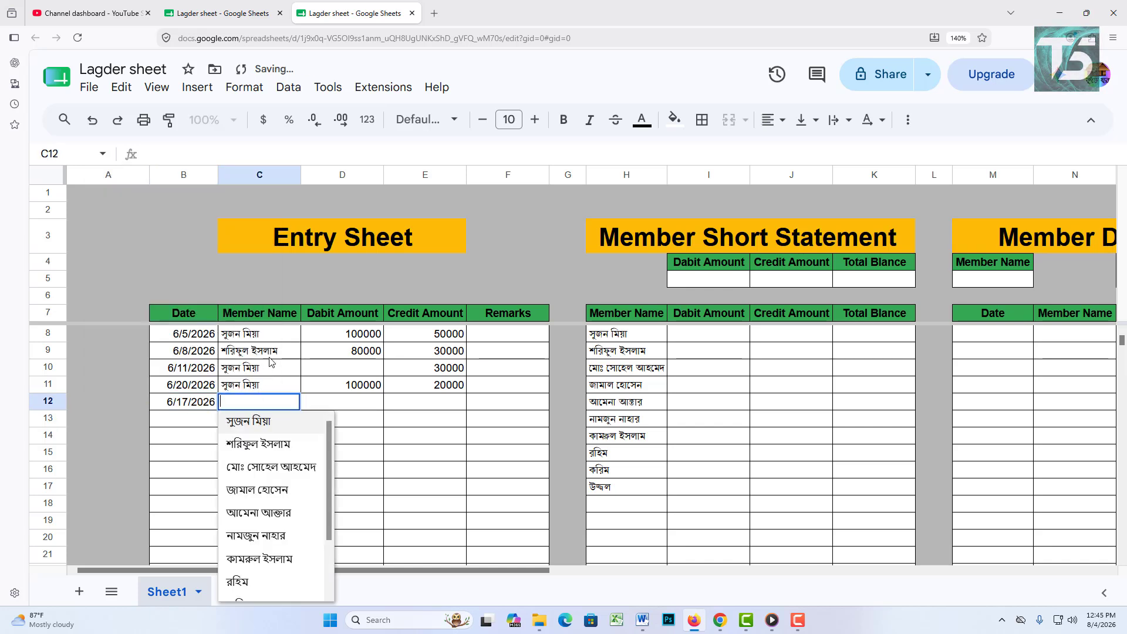
{"action": "left_click", "coordinate": [274, 445]}
{"action": "left_click", "coordinate": [352, 406]}
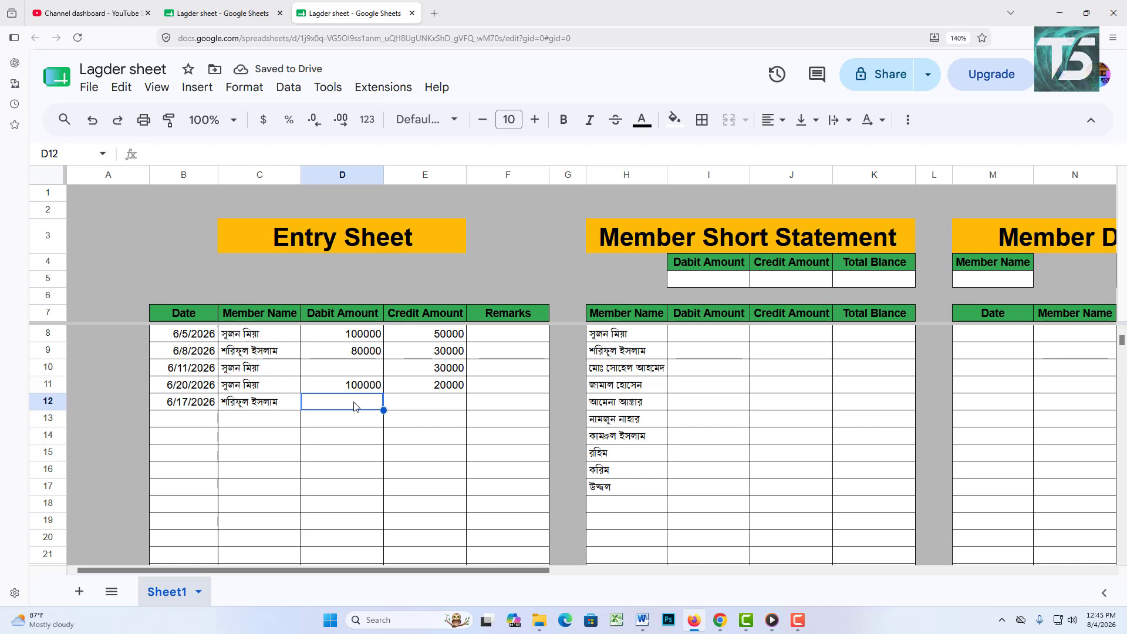
{"action": "type", "text": "1000"}
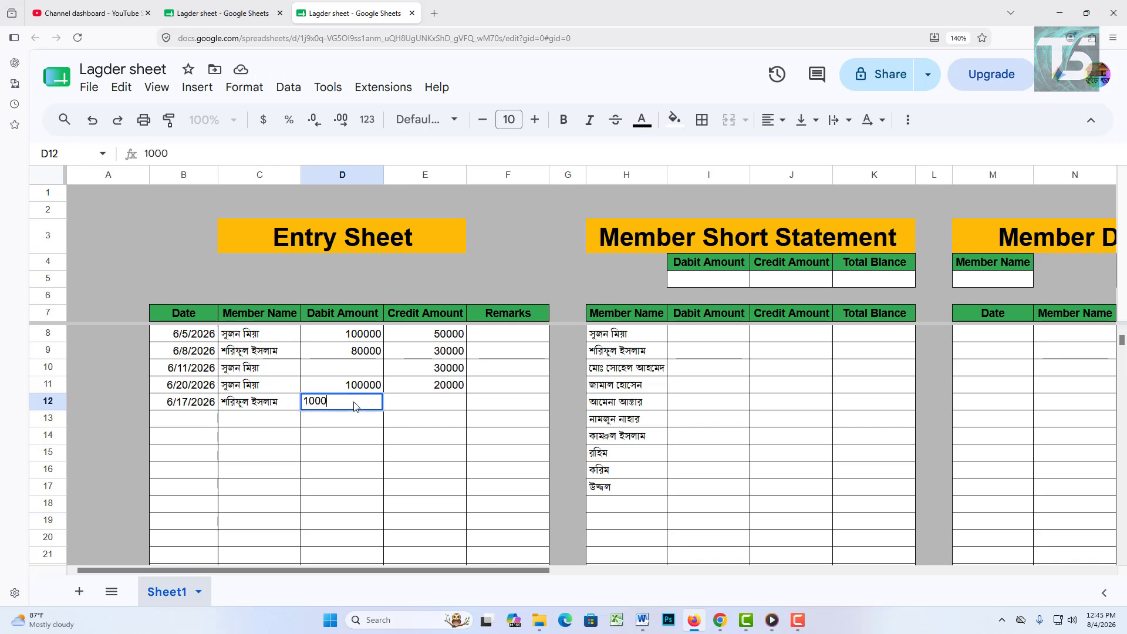
{"action": "type", "text": "00"}
{"action": "key", "text": "Tab"}
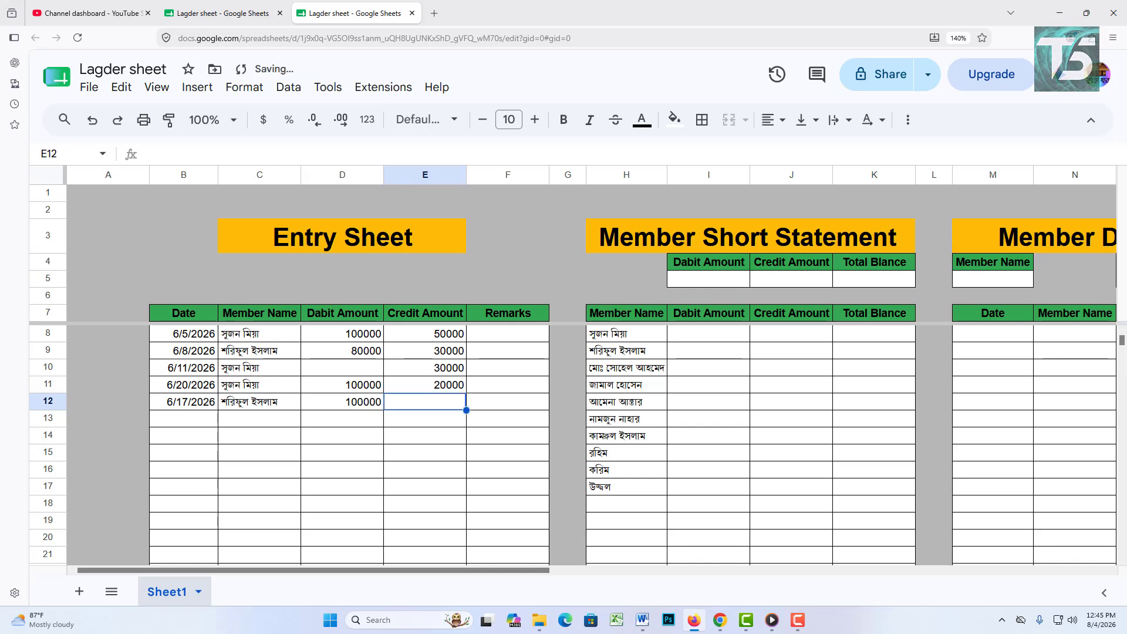
{"action": "type", "text": "70000"}
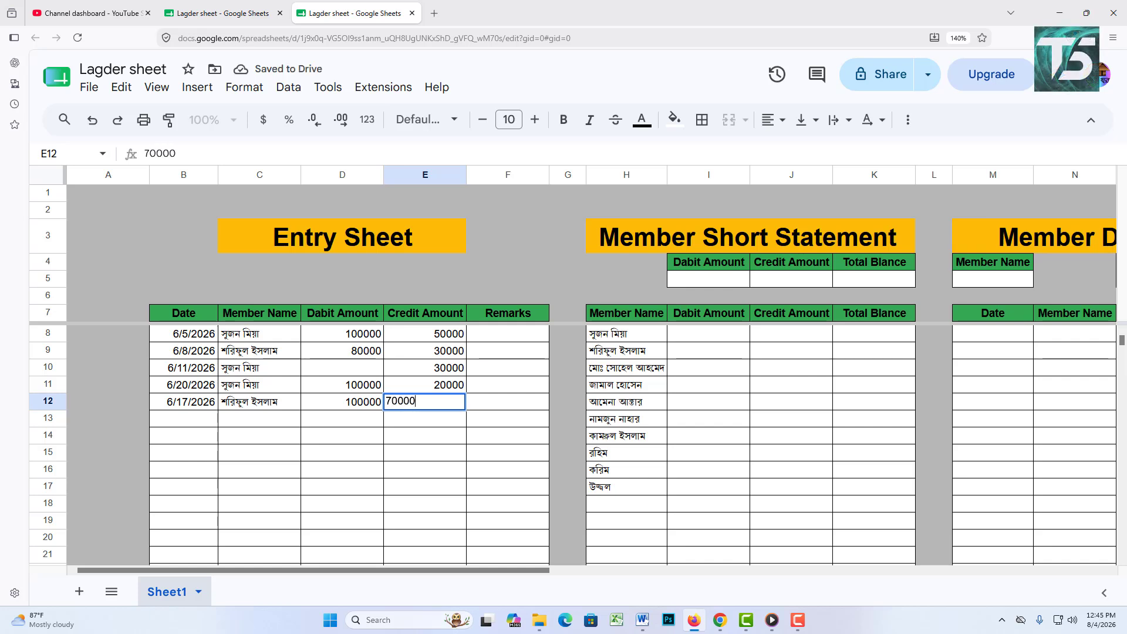
{"action": "key", "text": "Tab"}
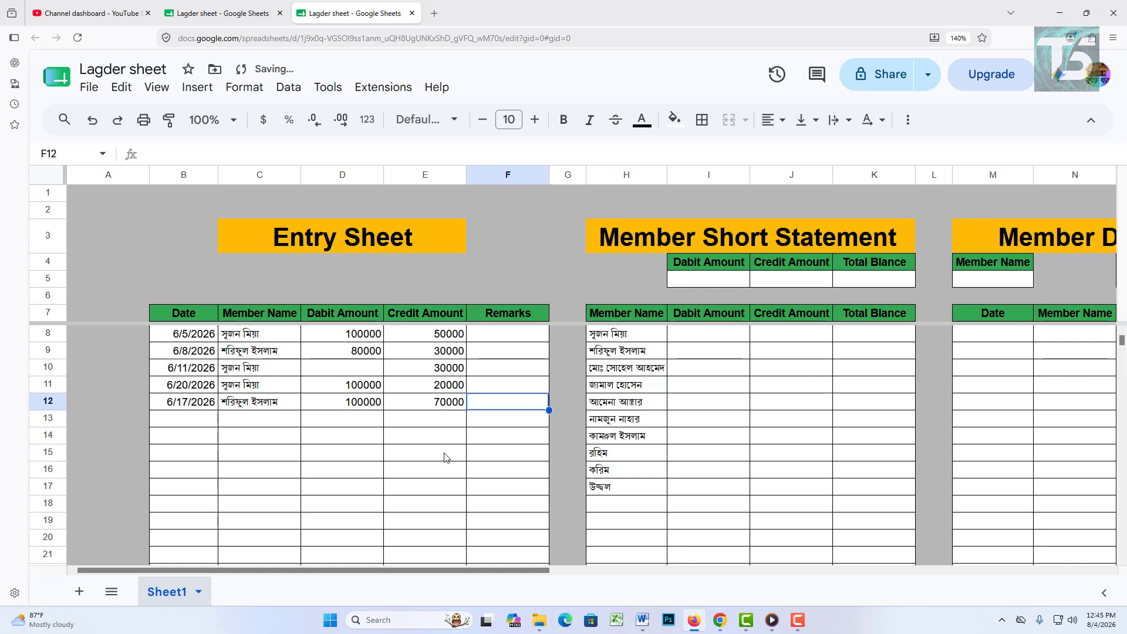
{"action": "left_click", "coordinate": [727, 400]}
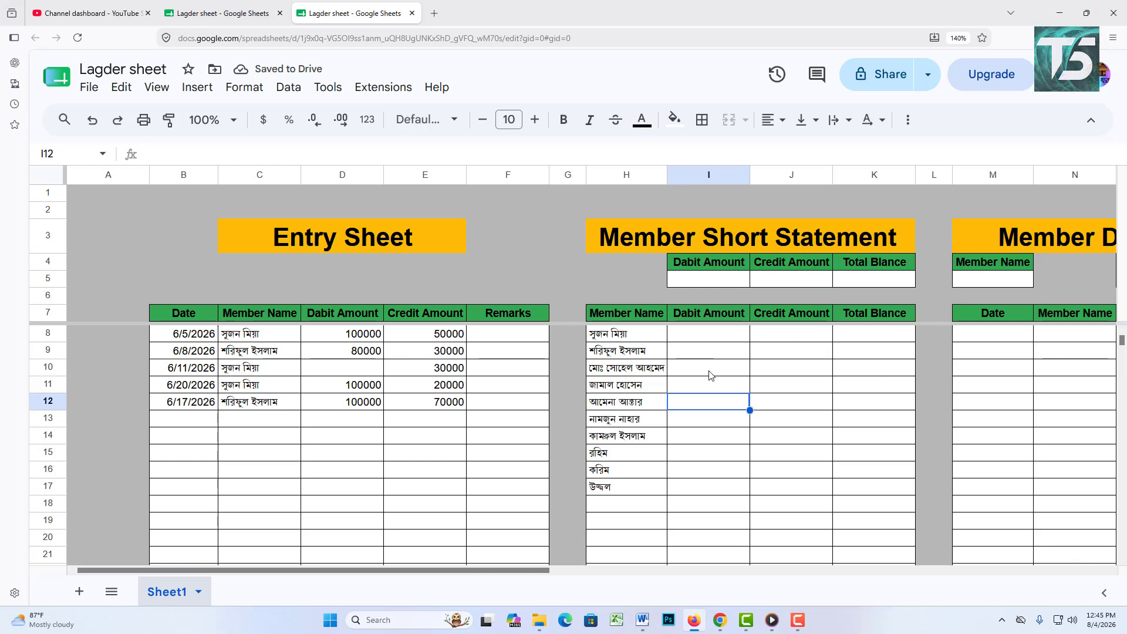
Step: Begin a =sum formula in I8, the first member's debit total cell
{"action": "left_click_drag", "start_coordinate": [385, 568], "coordinate": [447, 568]}
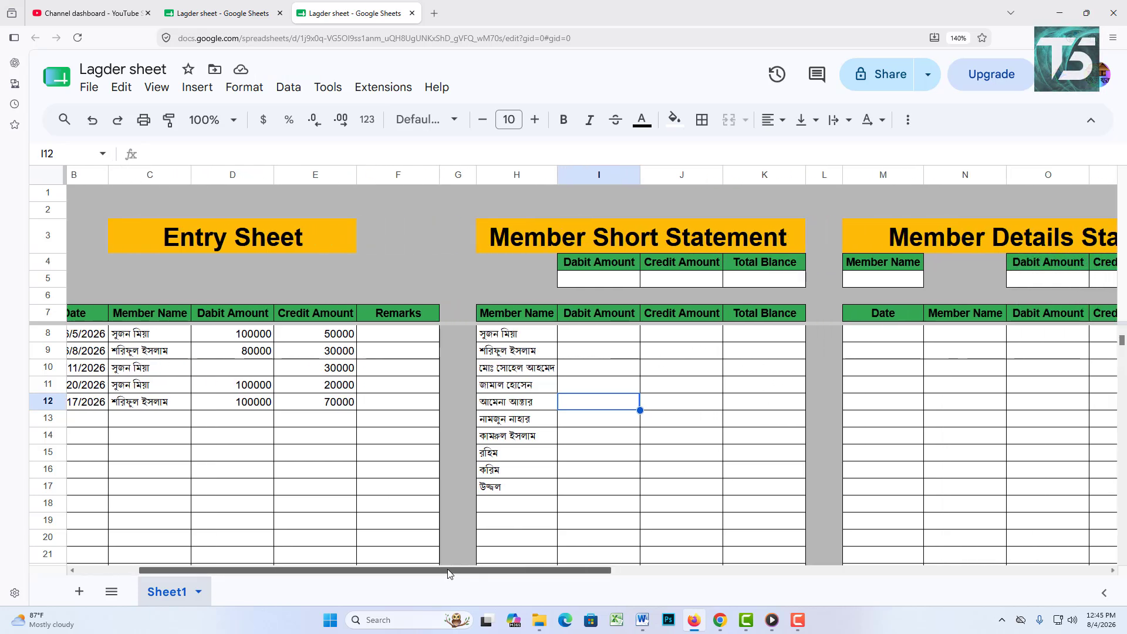
{"action": "left_click", "coordinate": [593, 333]}
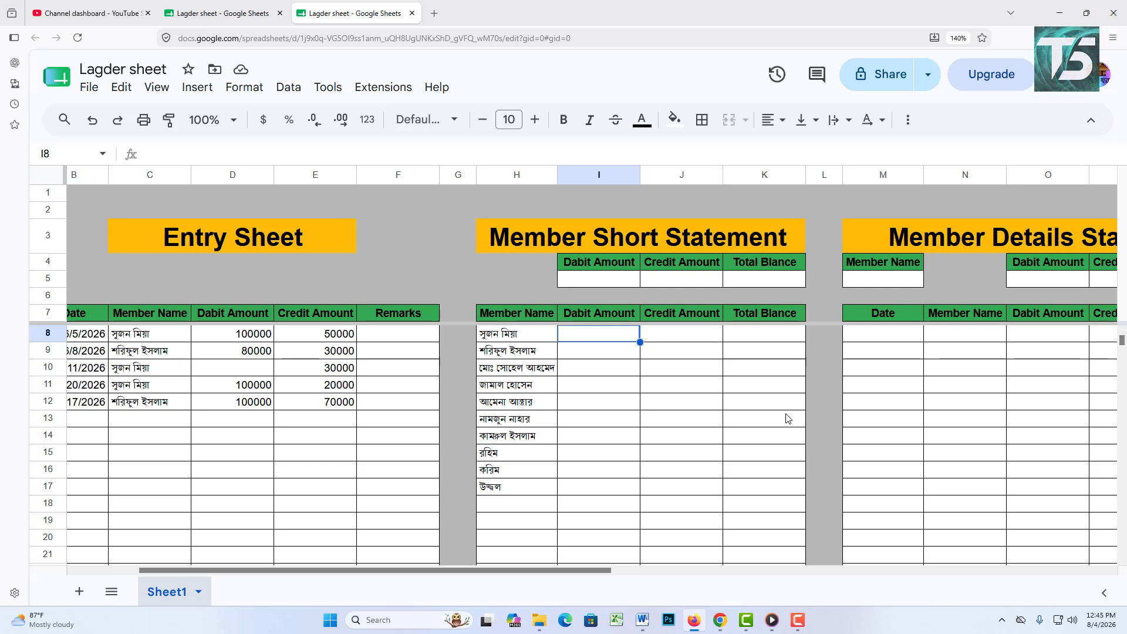
{"action": "type", "text": "=sum"}
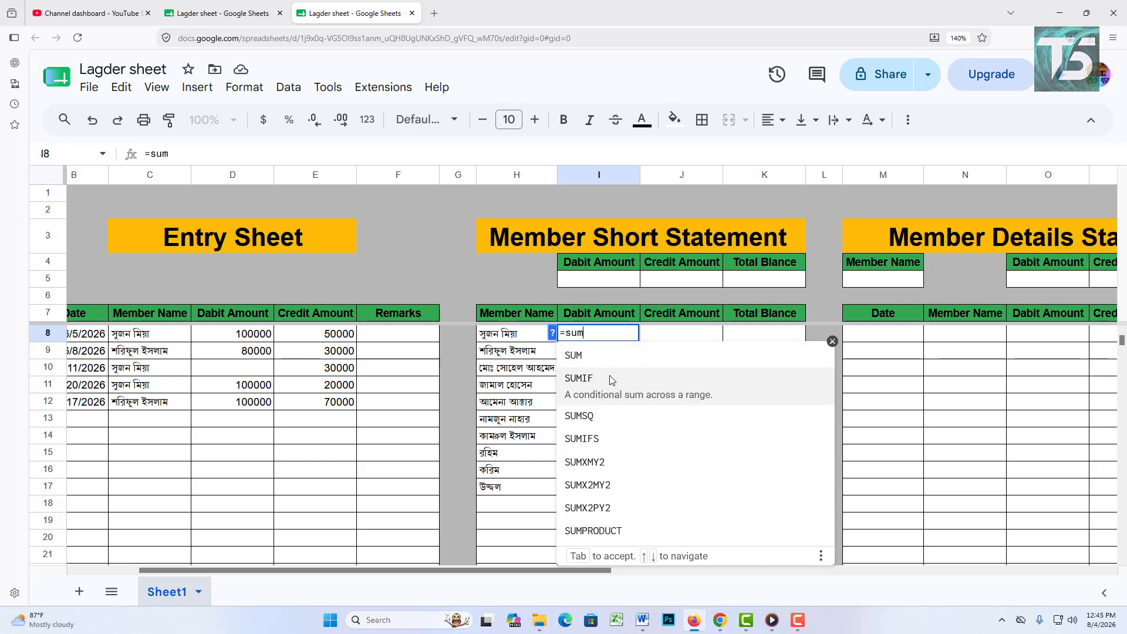
Step: Enter =SUMIF(C8:C,H8:H,D8:D) in I8, giving the first member's debit total of 200000
{"action": "left_click", "coordinate": [611, 378]}
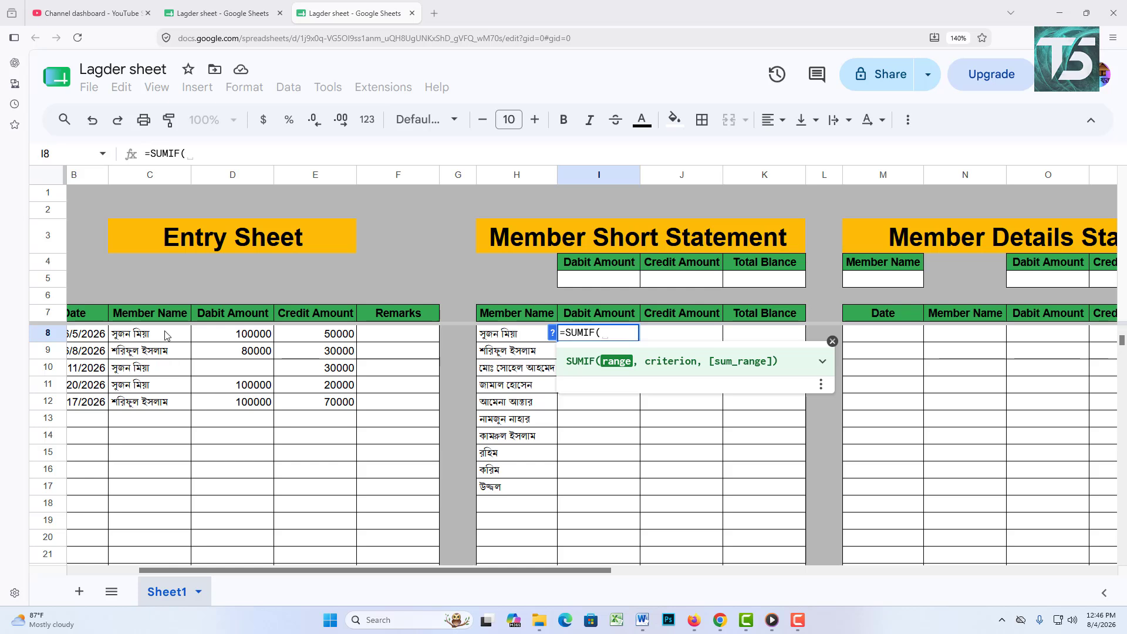
{"action": "left_click_drag", "start_coordinate": [161, 336], "coordinate": [161, 404]}
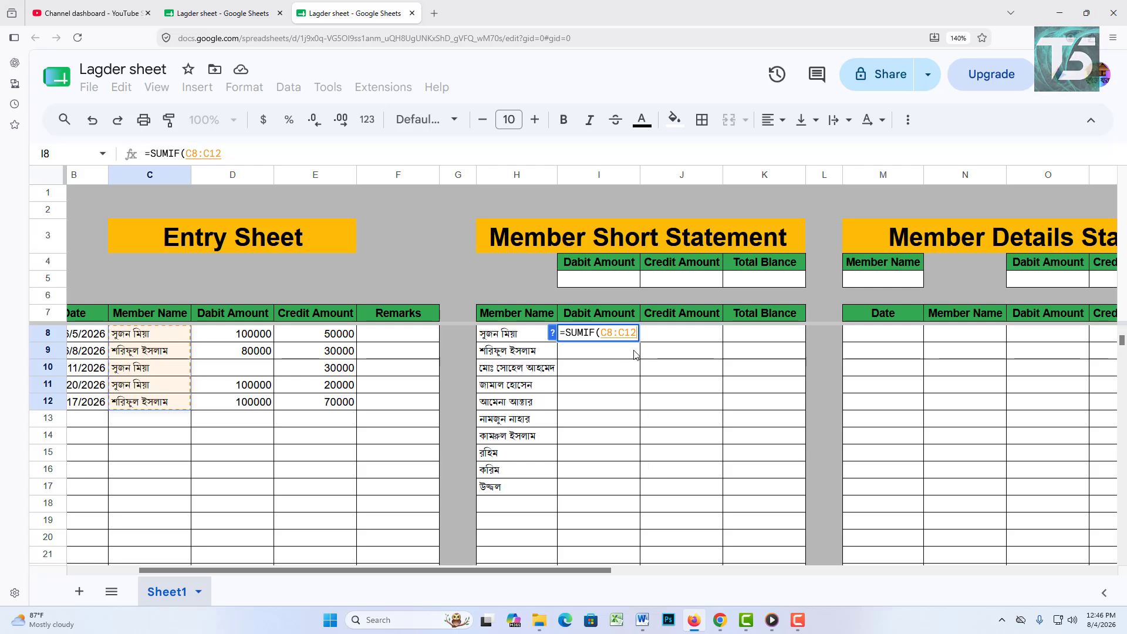
{"action": "key", "text": "BackSpace"}
{"action": "key", "text": "BackSpace"}
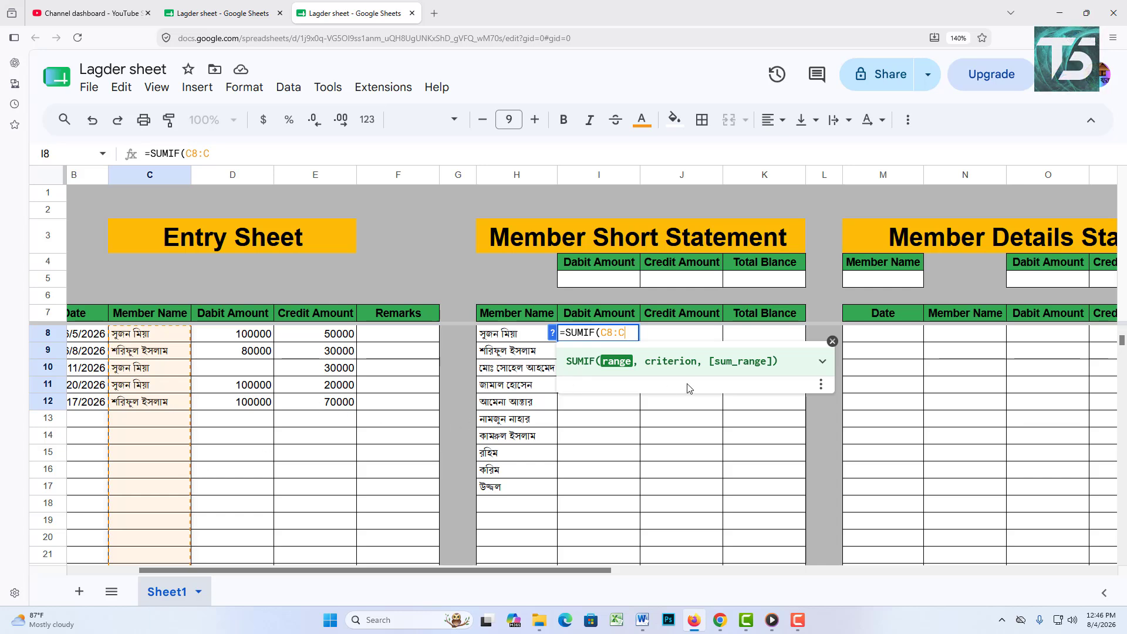
{"action": "type", "text": ","}
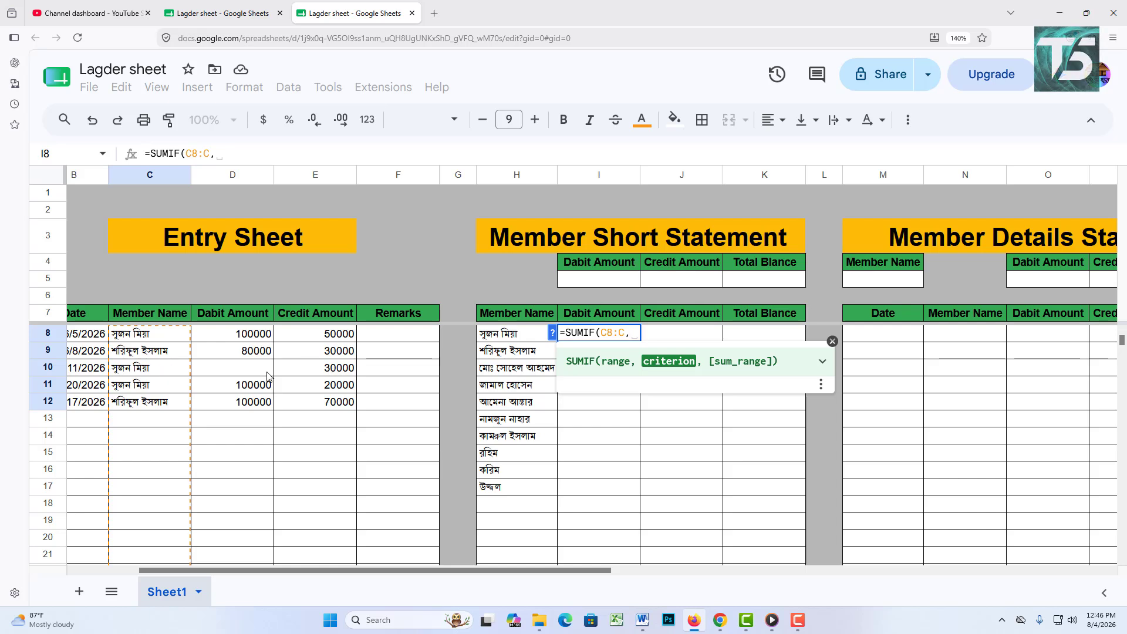
{"action": "left_click_drag", "start_coordinate": [508, 336], "coordinate": [511, 492]}
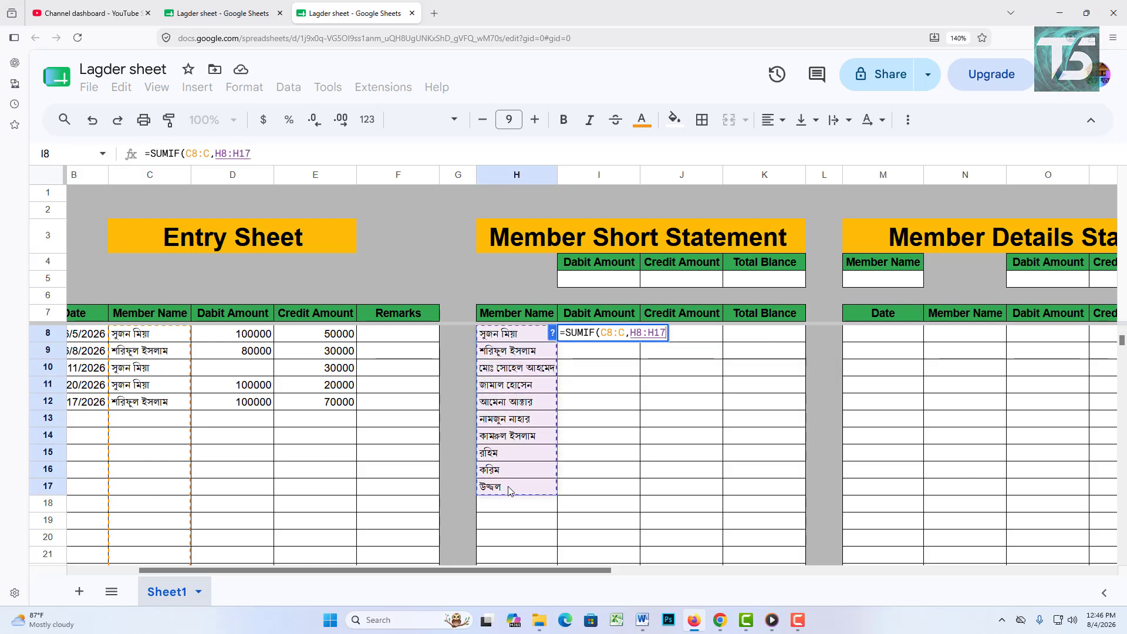
{"action": "key", "text": "BackSpace"}
{"action": "key", "text": "BackSpace"}
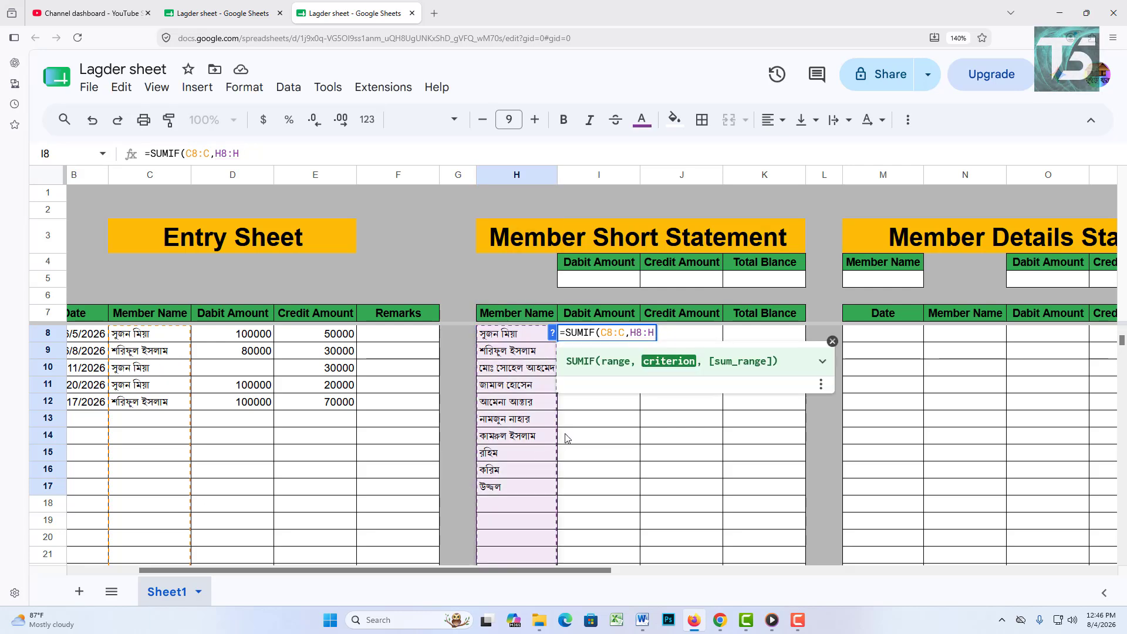
{"action": "type", "text": ","}
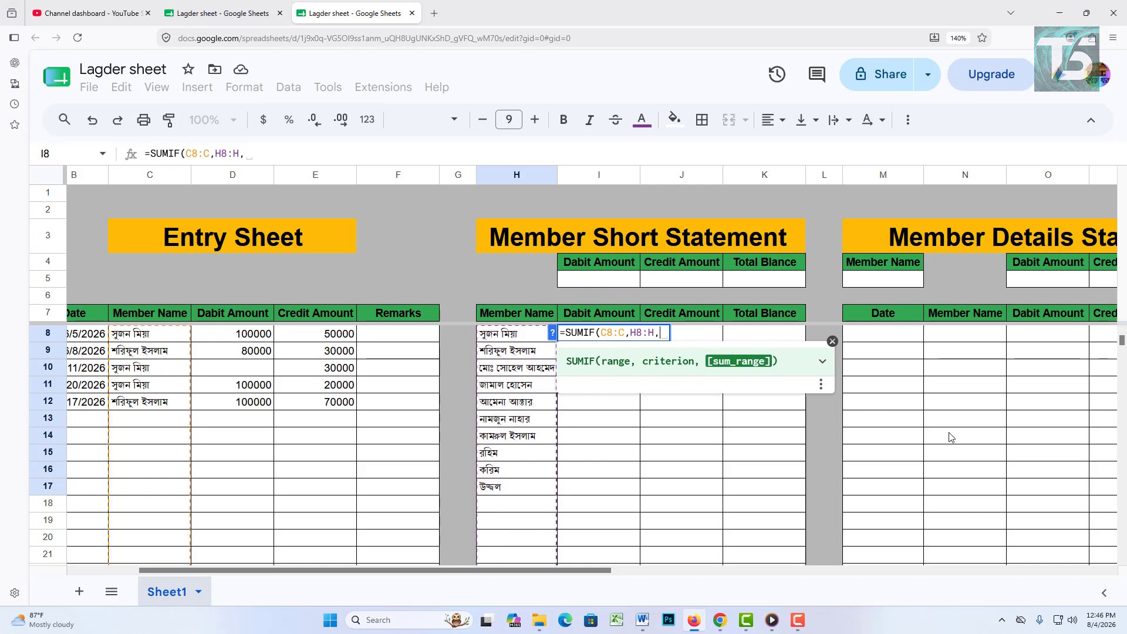
{"action": "left_click_drag", "start_coordinate": [248, 339], "coordinate": [245, 380]}
{"action": "key", "text": "BackSpace"}
{"action": "key", "text": "BackSpace"}
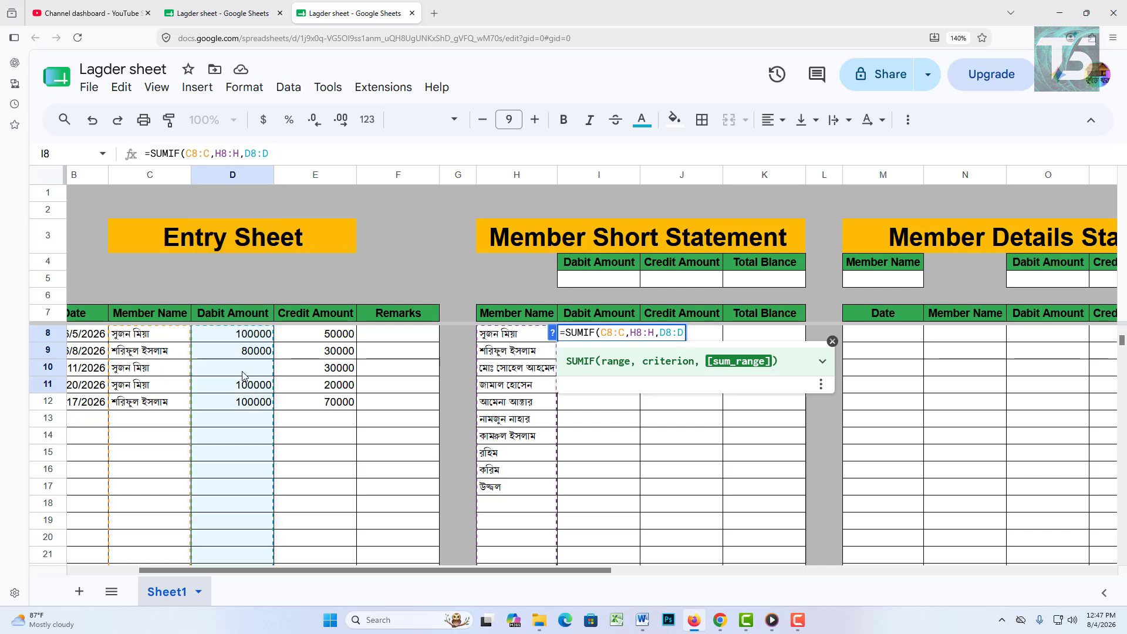
{"action": "type", "text": ")"}
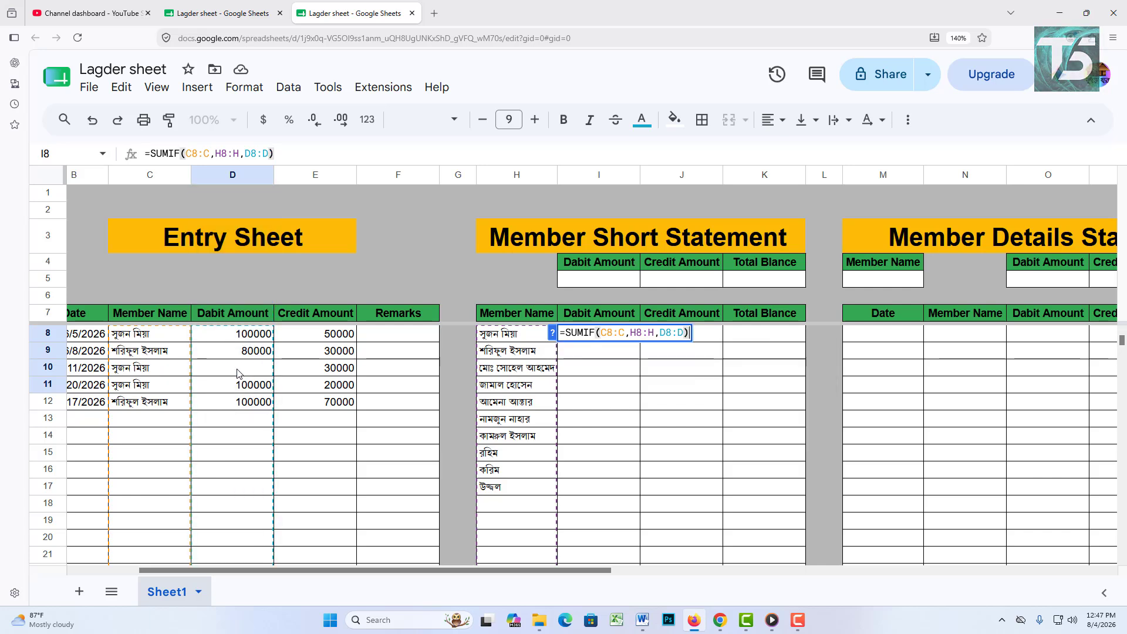
{"action": "key", "text": "Return"}
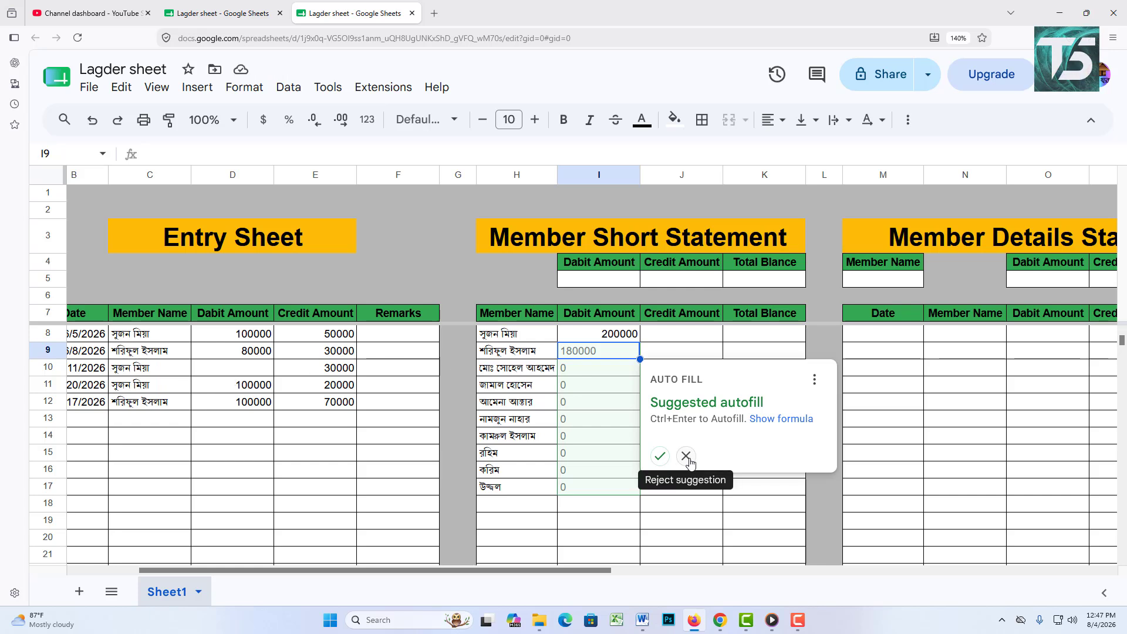
Step: Decline the autofill suggestion and review the SUMIF debit formula in I8
{"action": "left_click", "coordinate": [687, 454]}
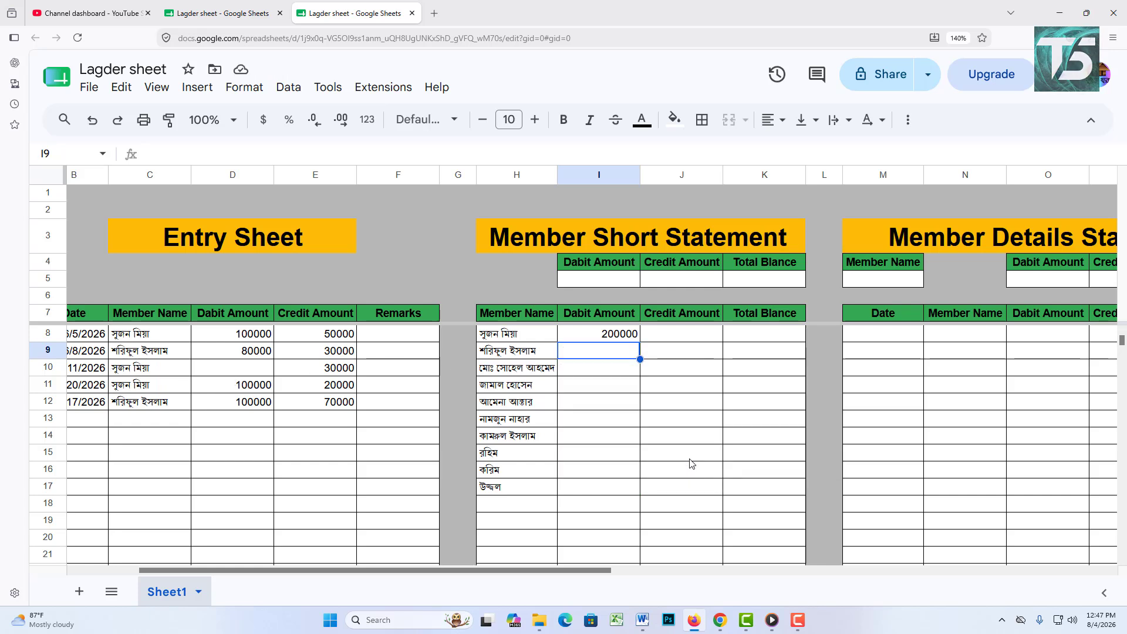
{"action": "left_click", "coordinate": [683, 373]}
{"action": "double_click", "coordinate": [625, 335]}
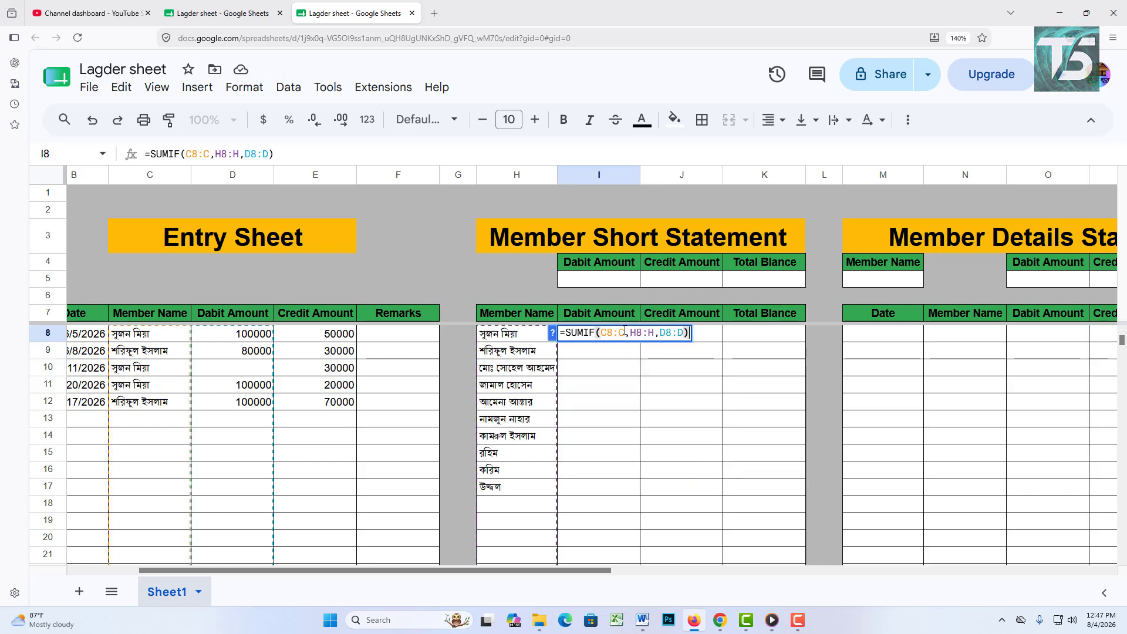
{"action": "left_click", "coordinate": [740, 392]}
{"action": "left_click", "coordinate": [611, 336]}
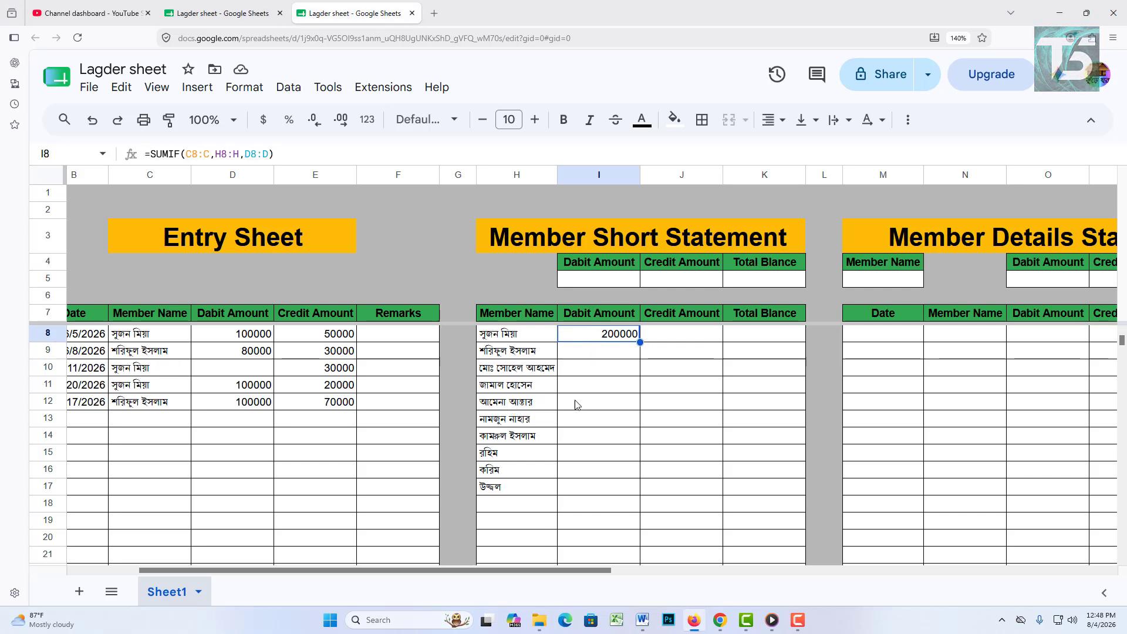
Step: Wrap I8 as =ARRAYFORMULA(SUMIF(C8:C,H8:H,D8:D)) so every member's debit total fills in
{"action": "double_click", "coordinate": [586, 339]}
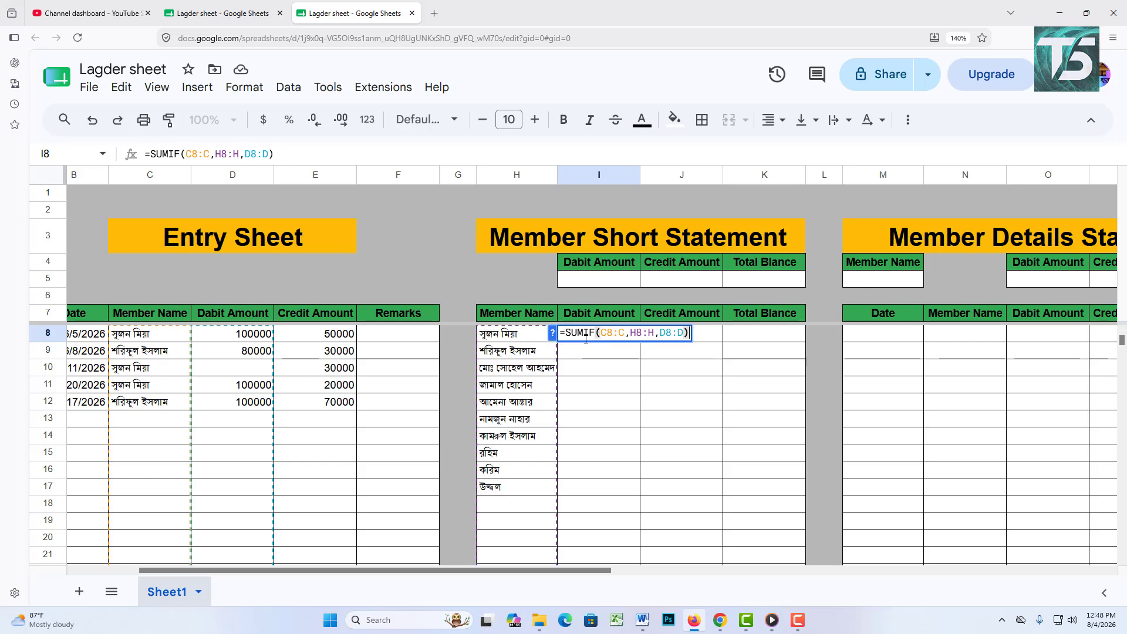
{"action": "left_click", "coordinate": [704, 154]}
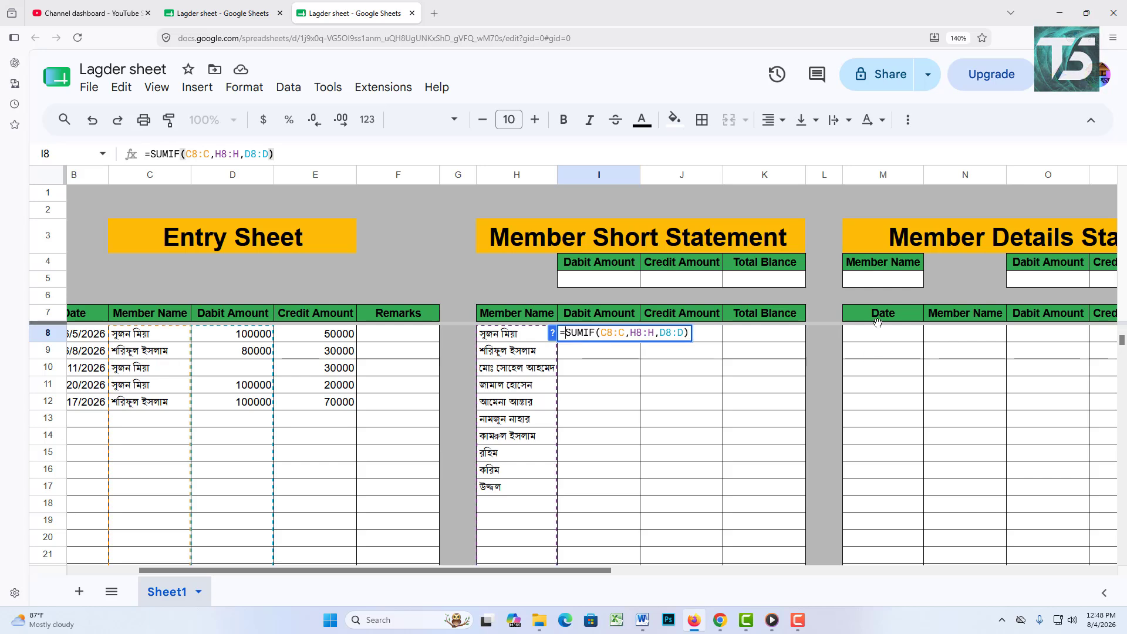
{"action": "type", "text": "ar"}
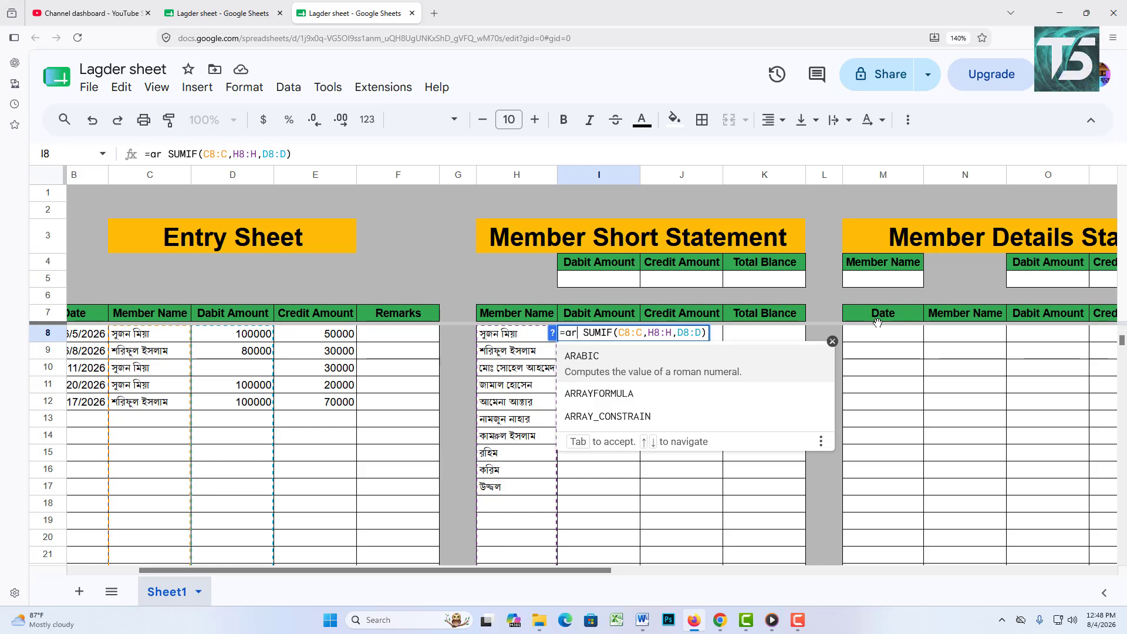
{"action": "left_click", "coordinate": [693, 395]}
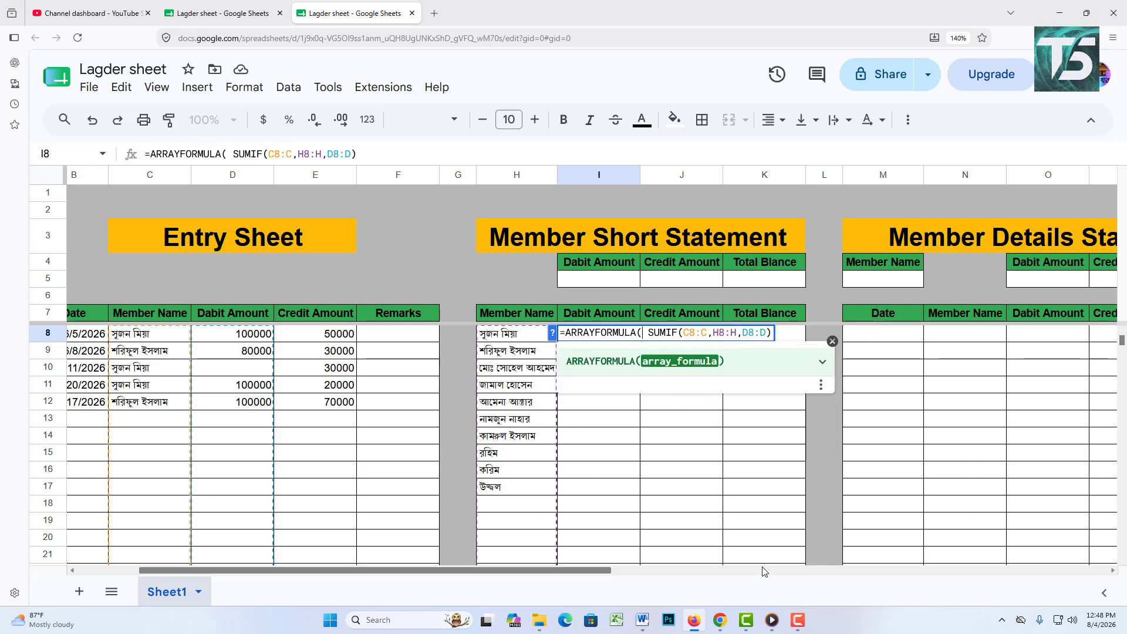
{"action": "key", "text": "BackSpace"}
{"action": "type", "text": "("}
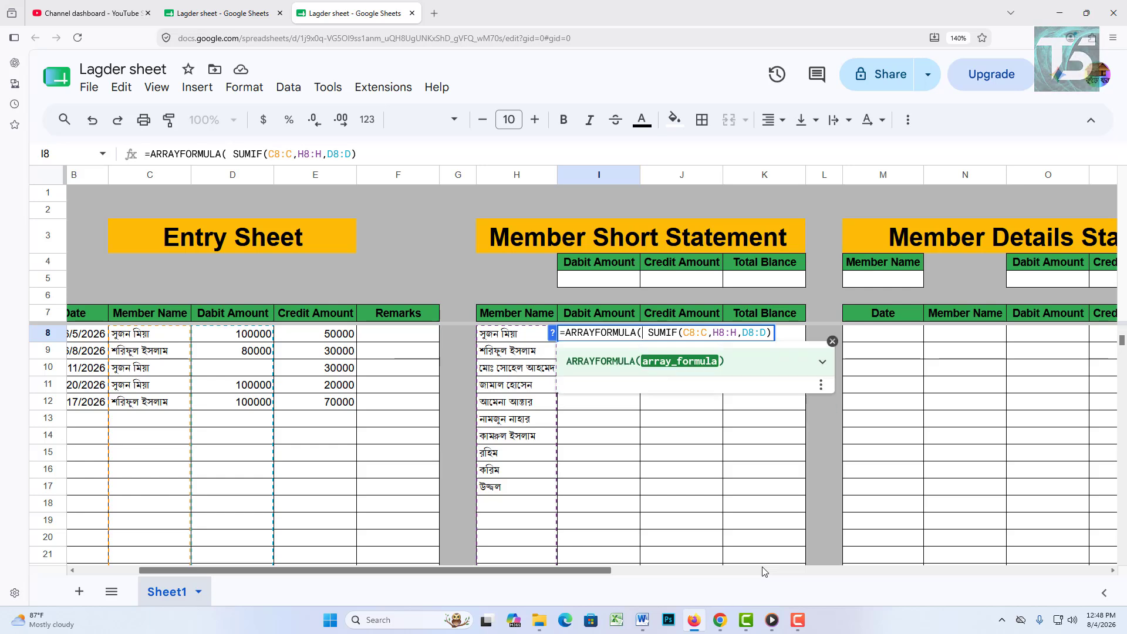
{"action": "key", "text": "Return"}
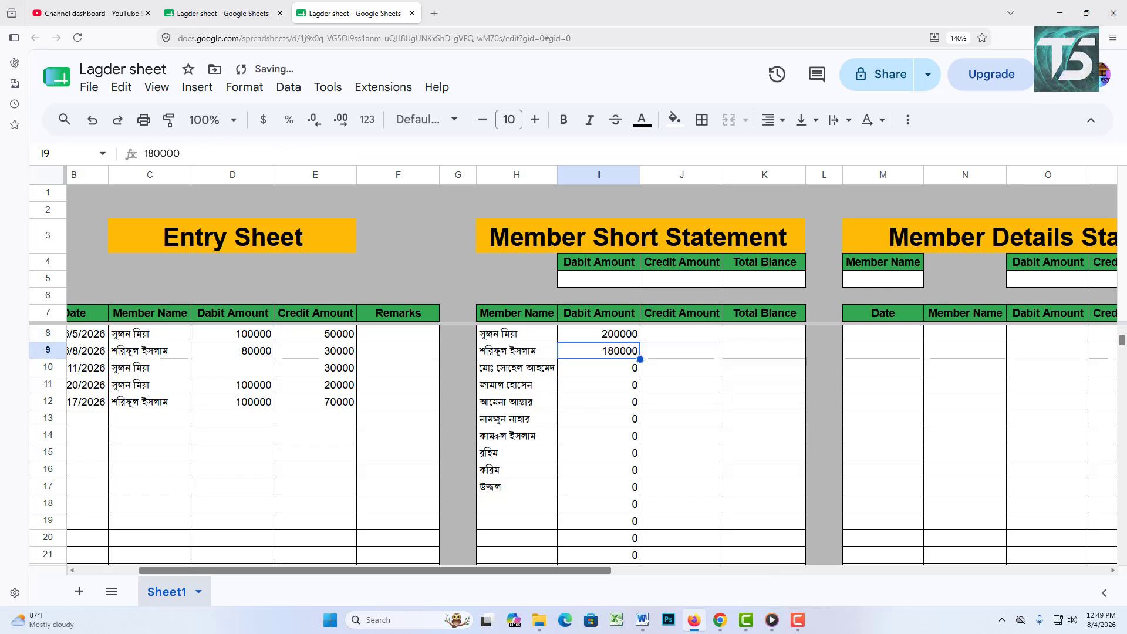
{"action": "key", "text": "Right"}
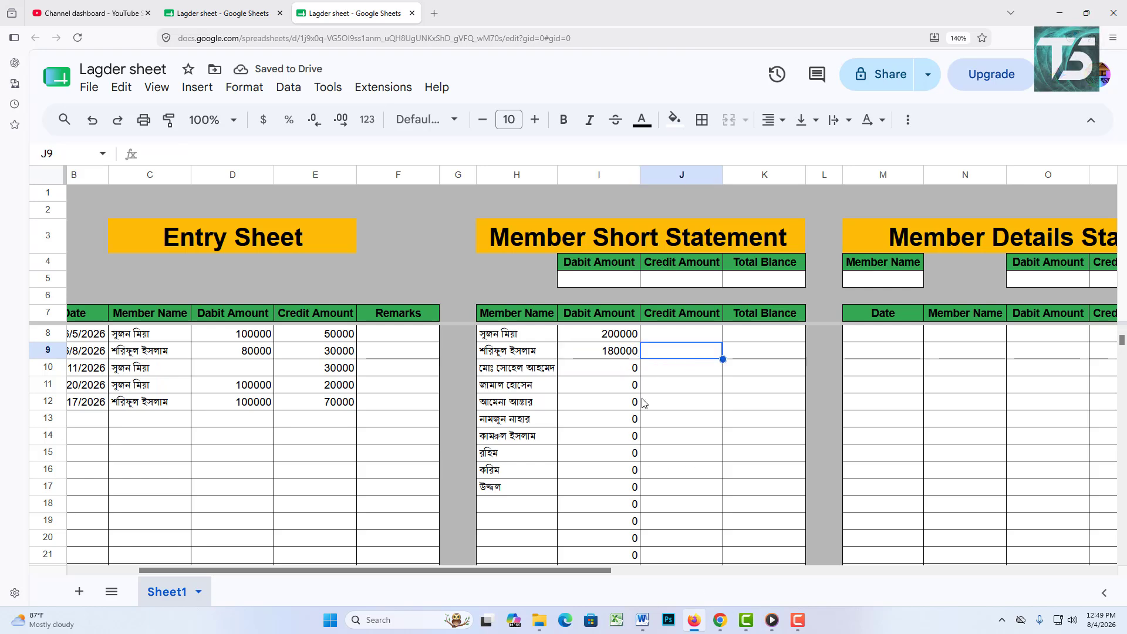
Step: Add a row 13 entry dated 6/18/2026 for the third member with a 50000 debit
{"action": "left_click_drag", "start_coordinate": [565, 572], "coordinate": [503, 572]}
{"action": "left_click", "coordinate": [209, 419]}
{"action": "double_click", "coordinate": [209, 420]}
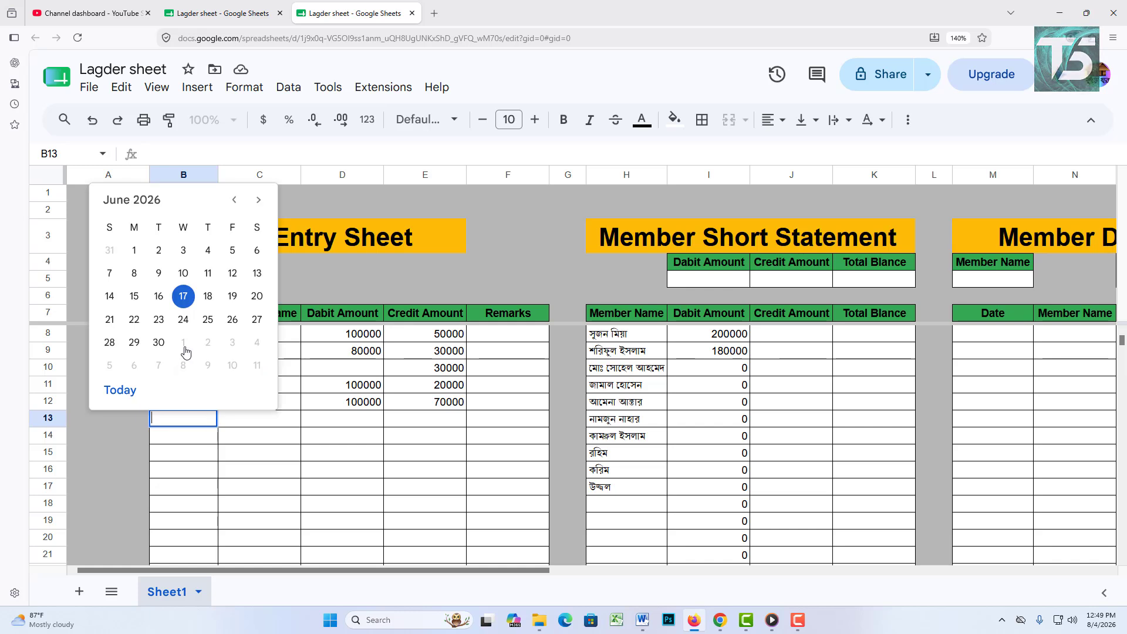
{"action": "left_click", "coordinate": [212, 295]}
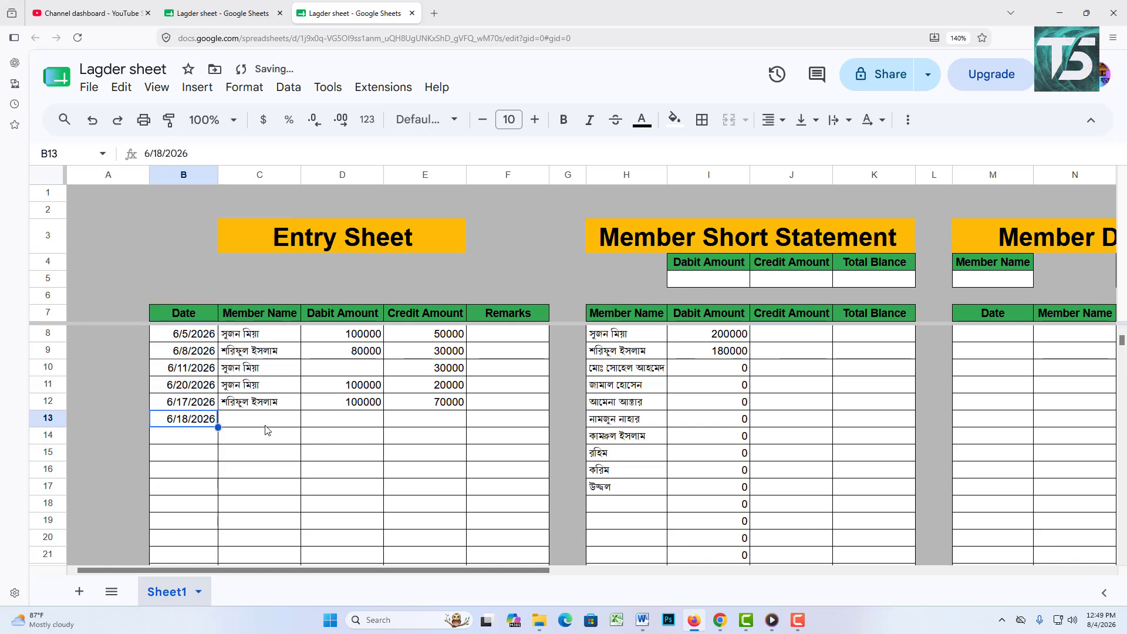
{"action": "double_click", "coordinate": [266, 421]}
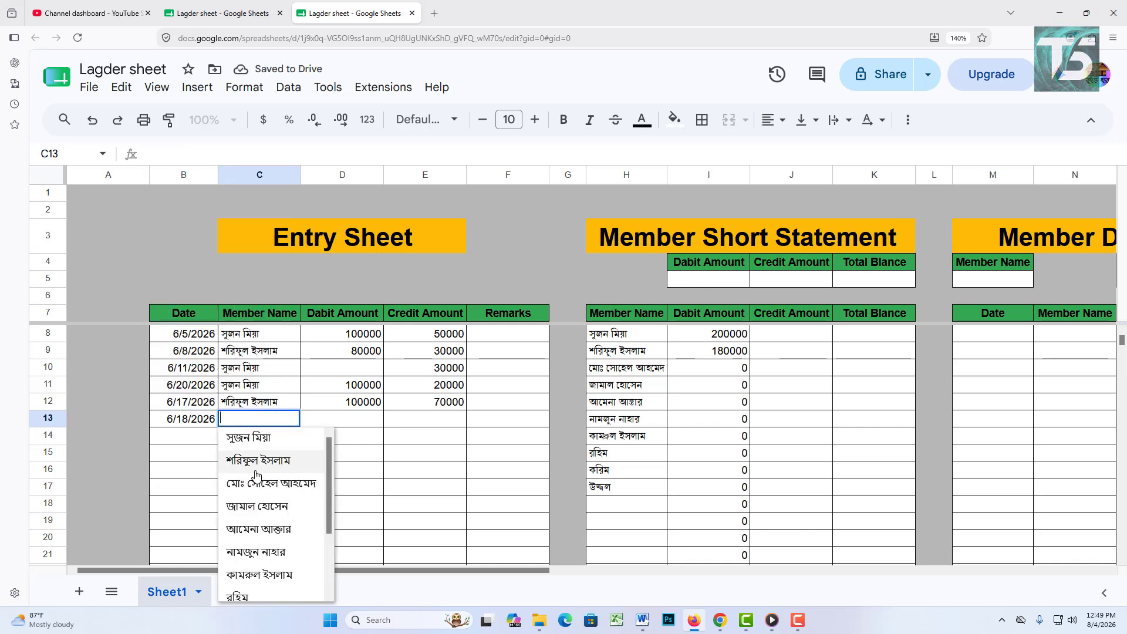
{"action": "left_click", "coordinate": [266, 485]}
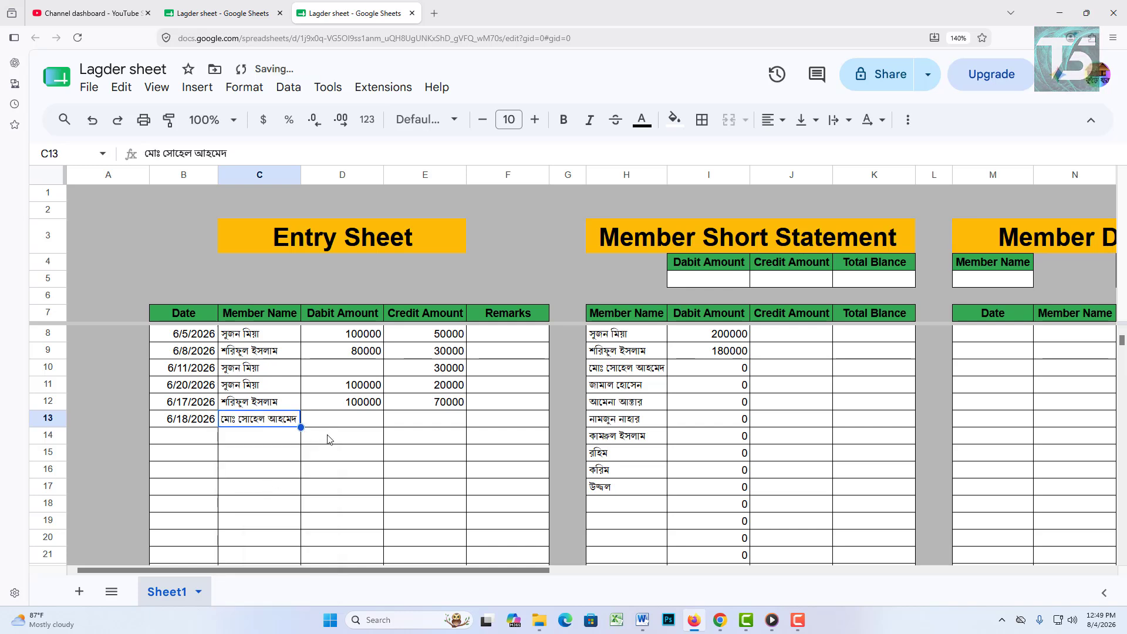
{"action": "left_click", "coordinate": [364, 420]}
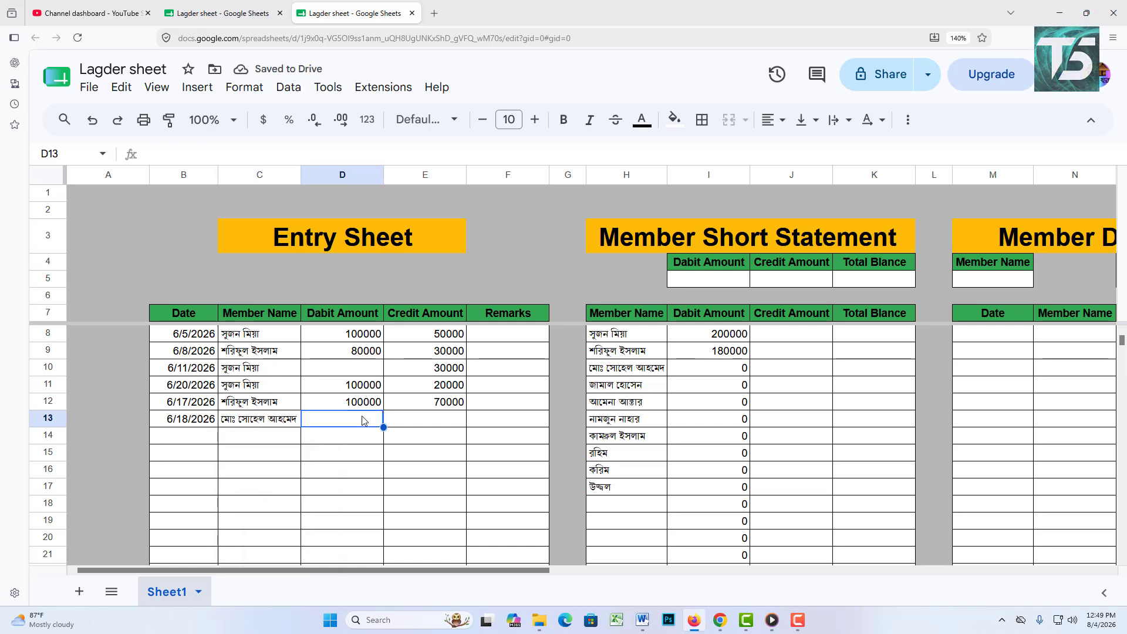
{"action": "type", "text": "50000"}
{"action": "key", "text": "Tab"}
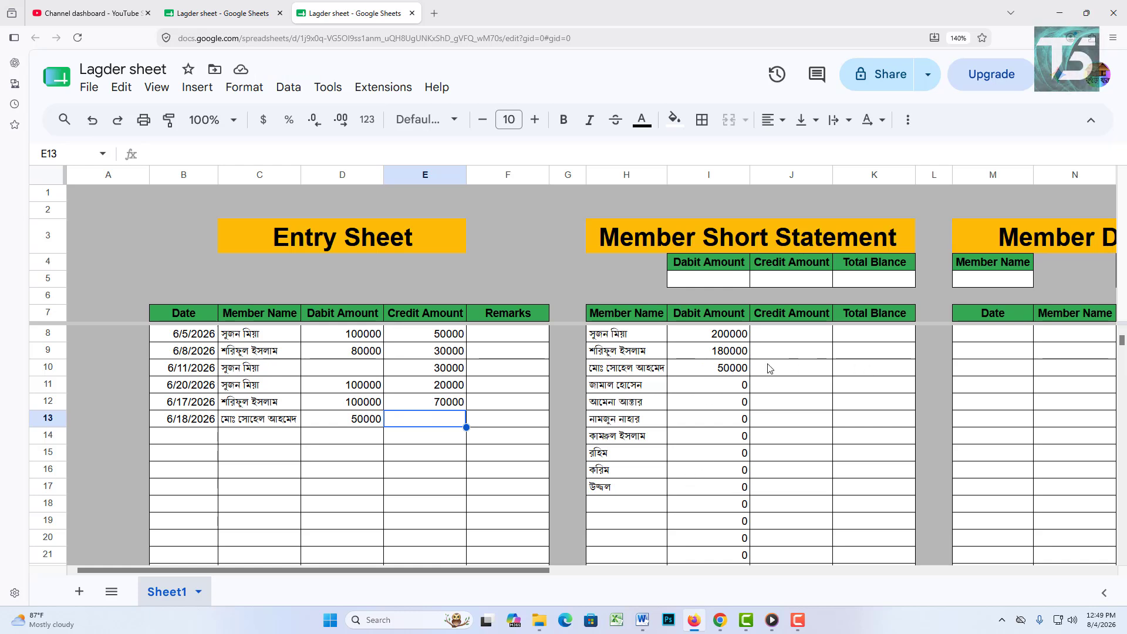
{"action": "left_click", "coordinate": [802, 332]}
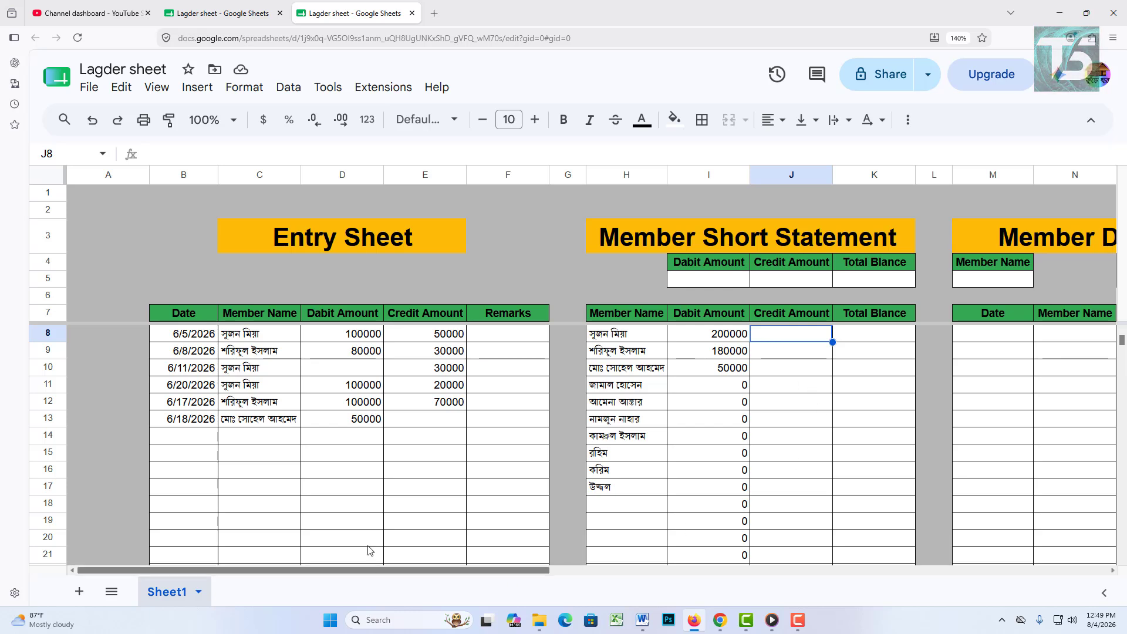
Step: Build =SUMIF(C8:C,H8:H,E8:E) in J8 to sum each member's Entry Sheet credits
{"action": "type", "text": "="}
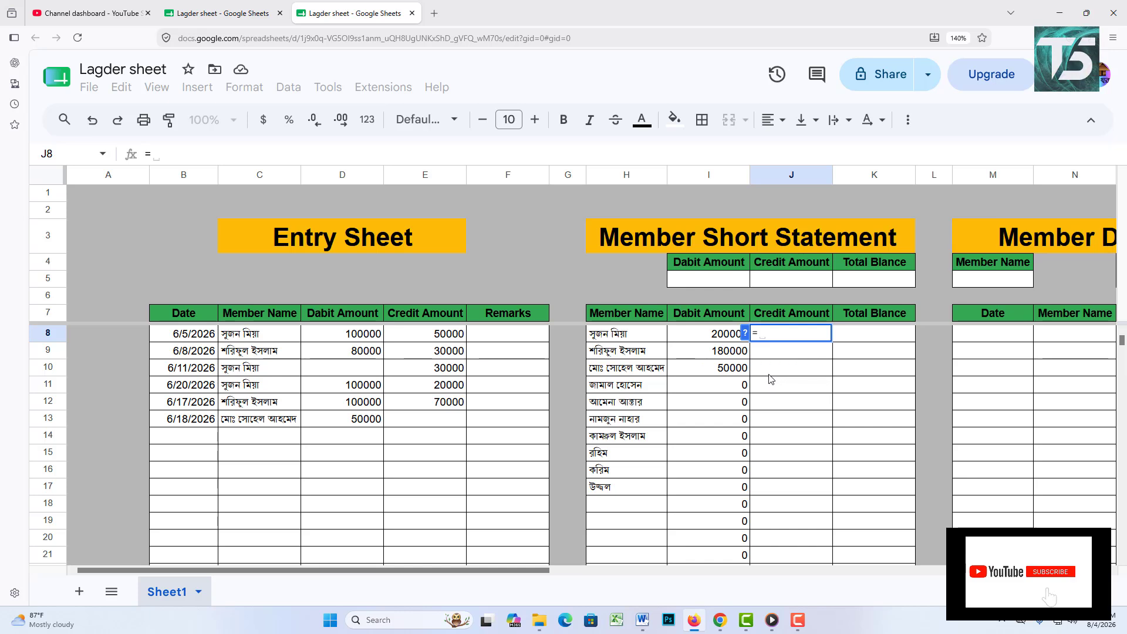
{"action": "type", "text": "sum"}
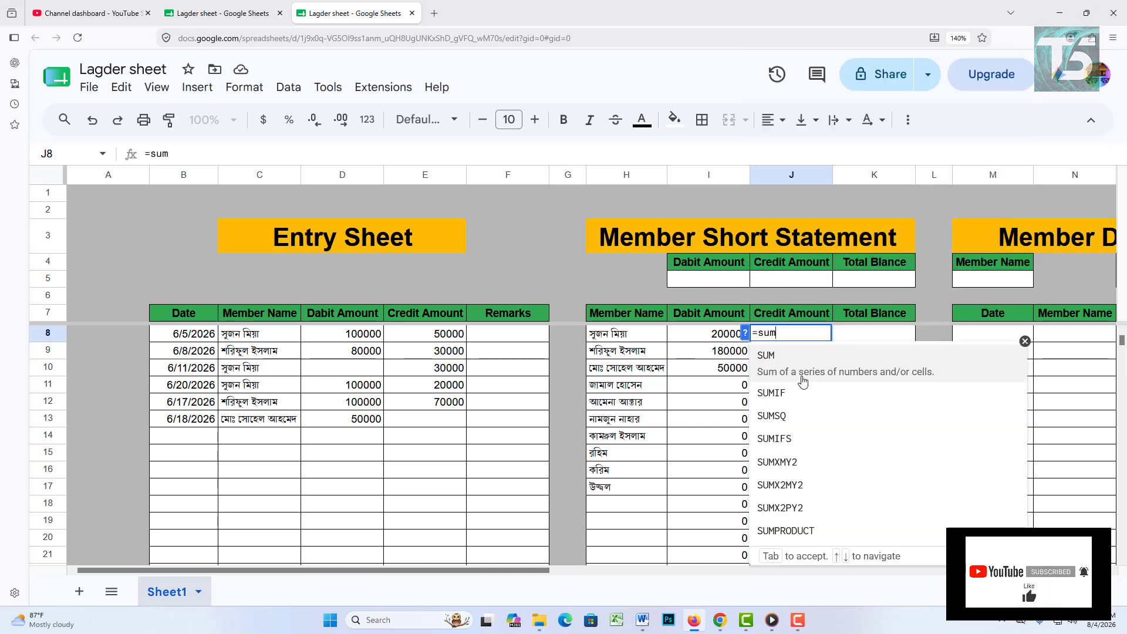
{"action": "left_click", "coordinate": [798, 398]}
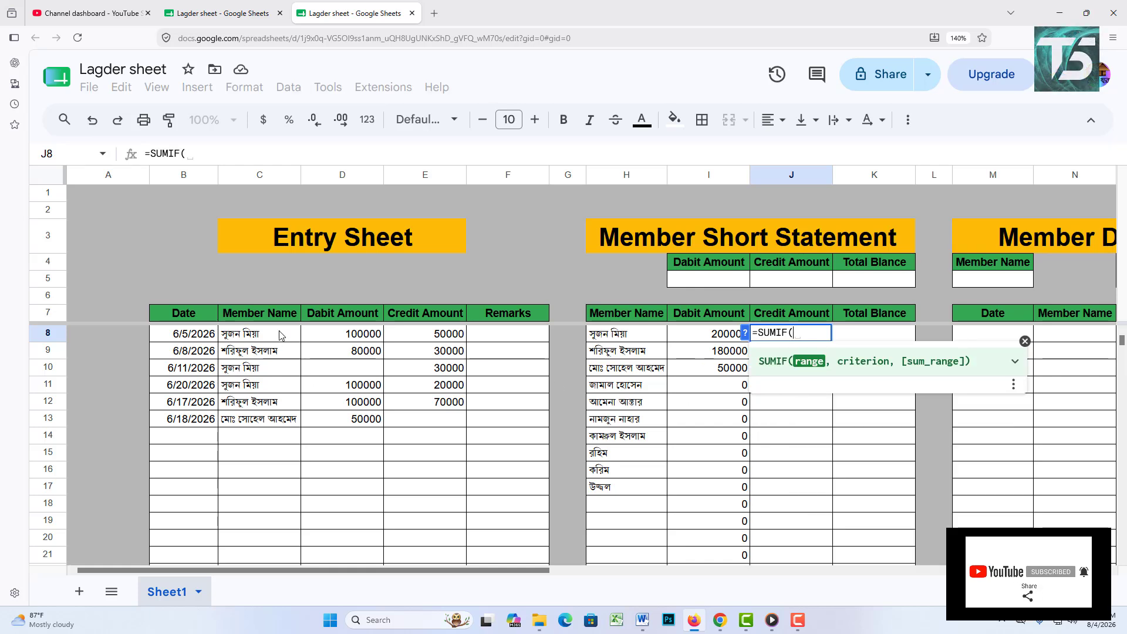
{"action": "left_click_drag", "start_coordinate": [280, 333], "coordinate": [273, 424]}
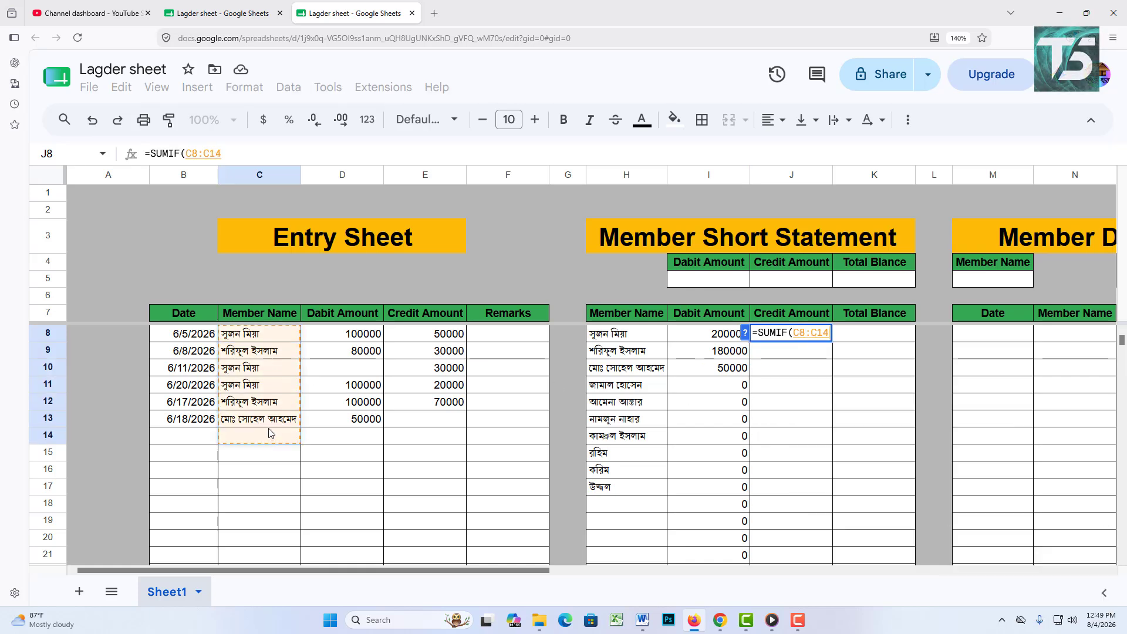
{"action": "key", "text": "BackSpace"}
{"action": "key", "text": "BackSpace"}
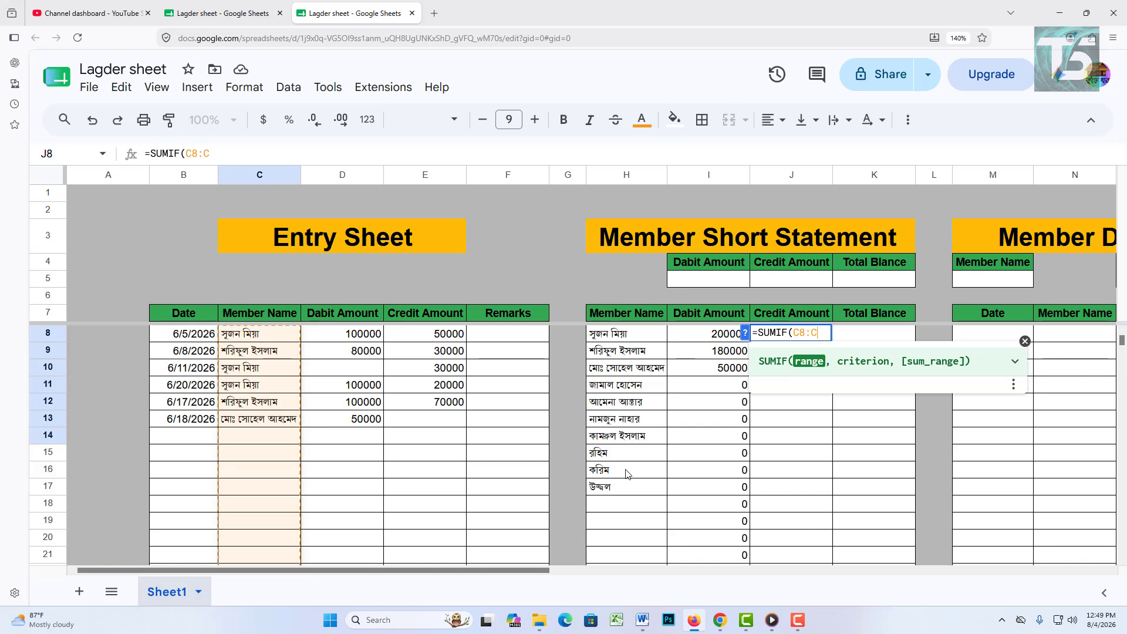
{"action": "type", "text": ","}
{"action": "left_click_drag", "start_coordinate": [646, 333], "coordinate": [637, 498]}
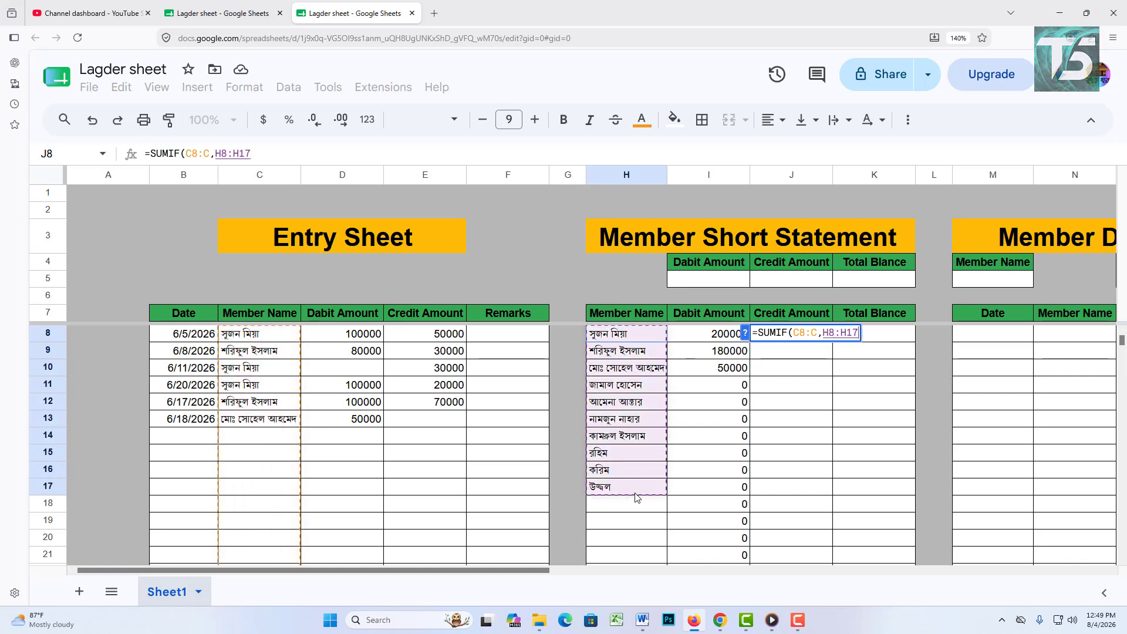
{"action": "type", "text": "--"}
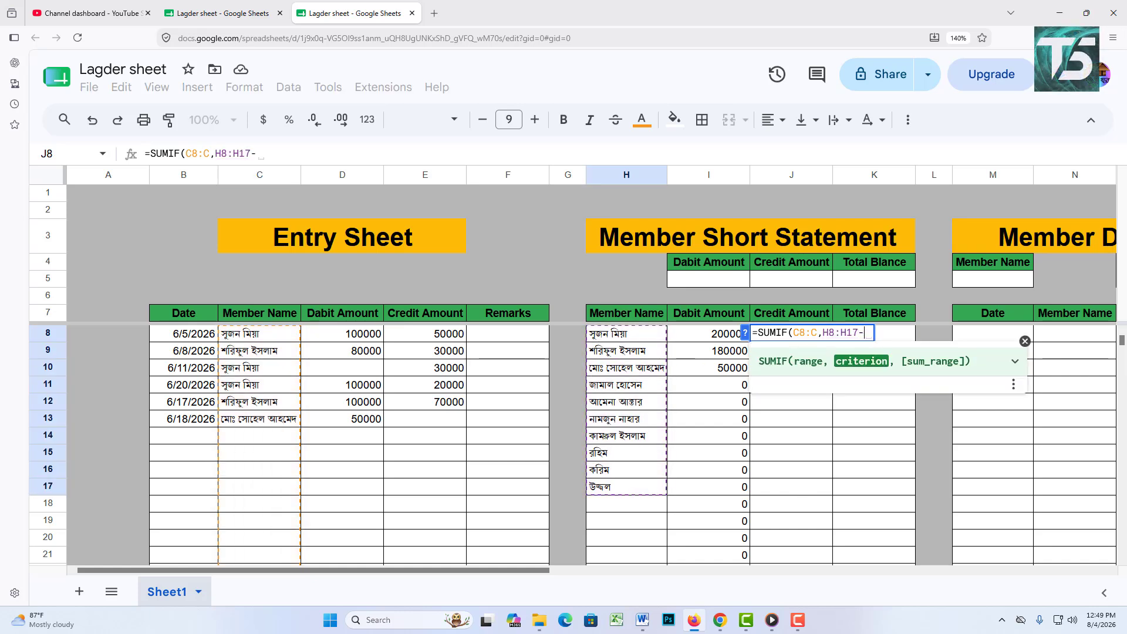
{"action": "key", "text": "BackSpace"}
{"action": "key", "text": "BackSpace"}
{"action": "key", "text": "BackSpace"}
{"action": "key", "text": "BackSpace"}
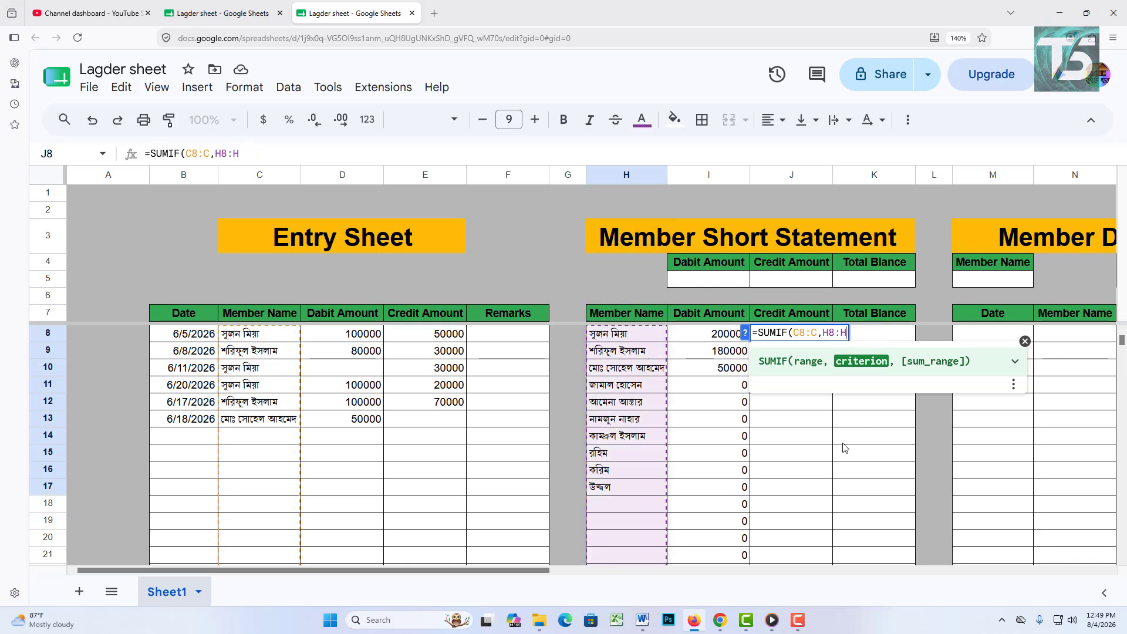
{"action": "type", "text": ","}
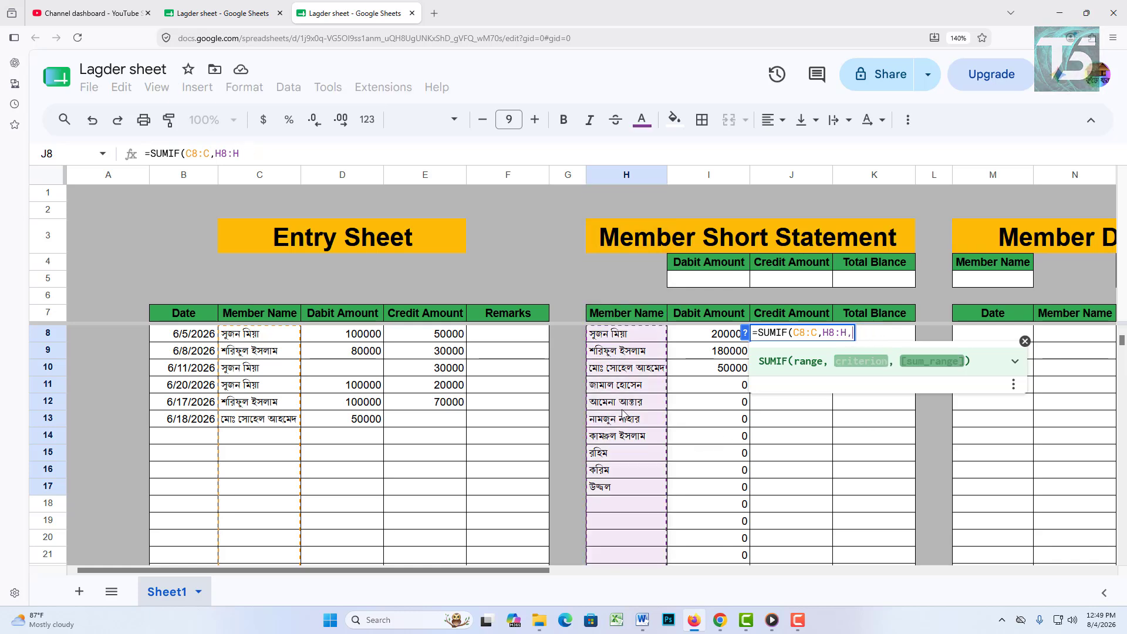
{"action": "left_click_drag", "start_coordinate": [434, 335], "coordinate": [437, 419]}
{"action": "left_click_drag", "start_coordinate": [442, 462], "coordinate": [439, 456]}
{"action": "key", "text": "BackSpace"}
{"action": "key", "text": "BackSpace"}
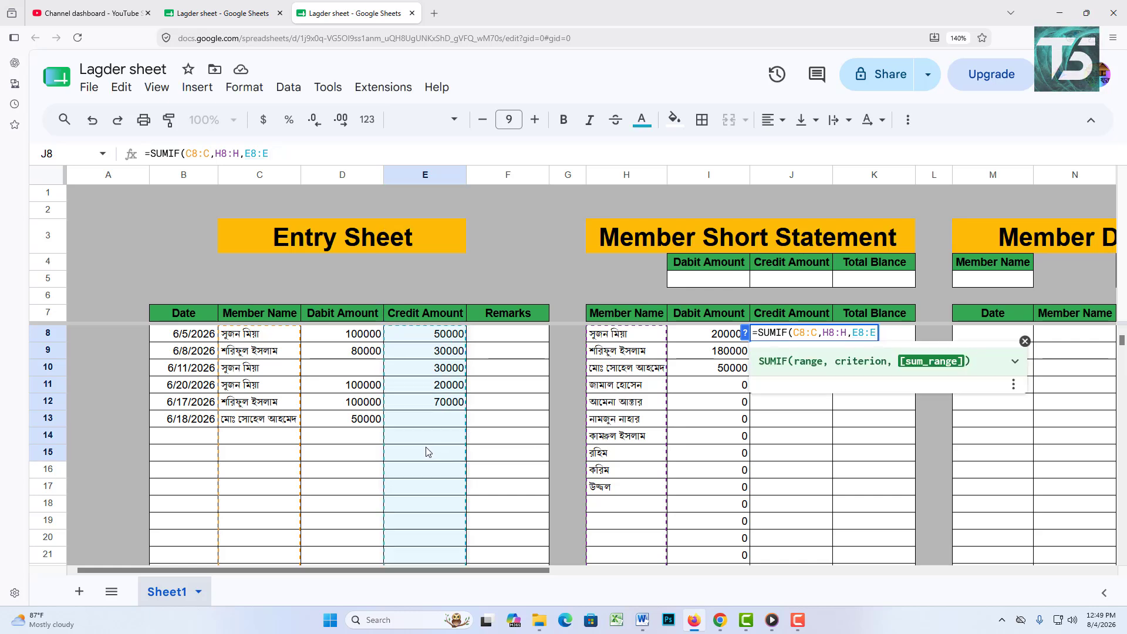
{"action": "type", "text": ")"}
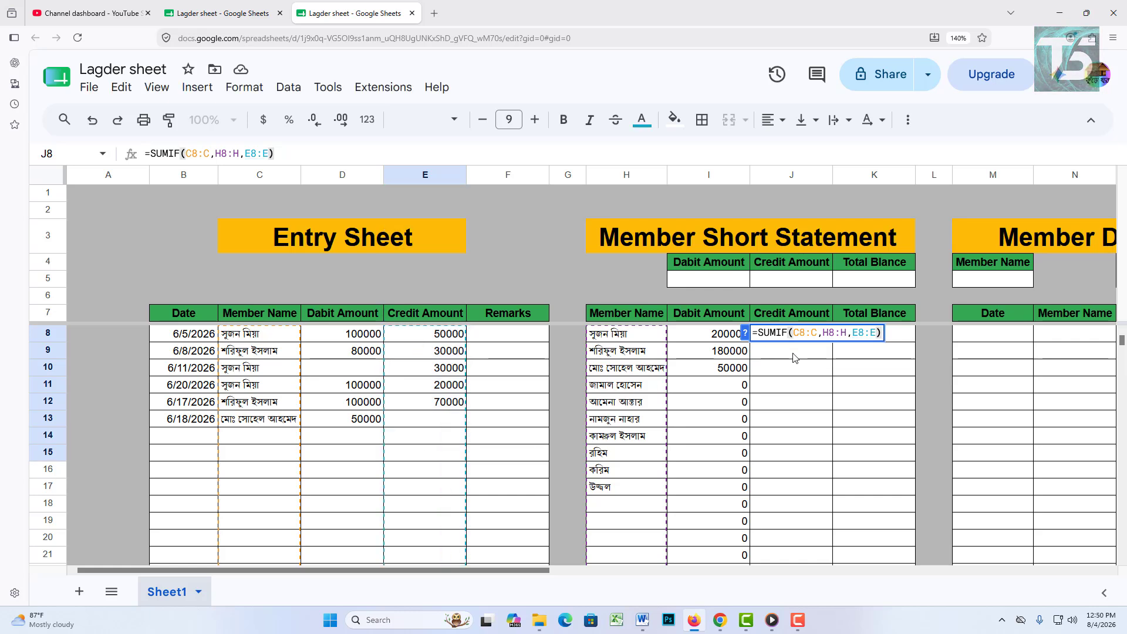
Step: Wrap the SUMIF in ARRAYFORMULA so J8 fills credit totals 100000, 100000, then zeros
{"action": "left_click", "coordinate": [759, 333]}
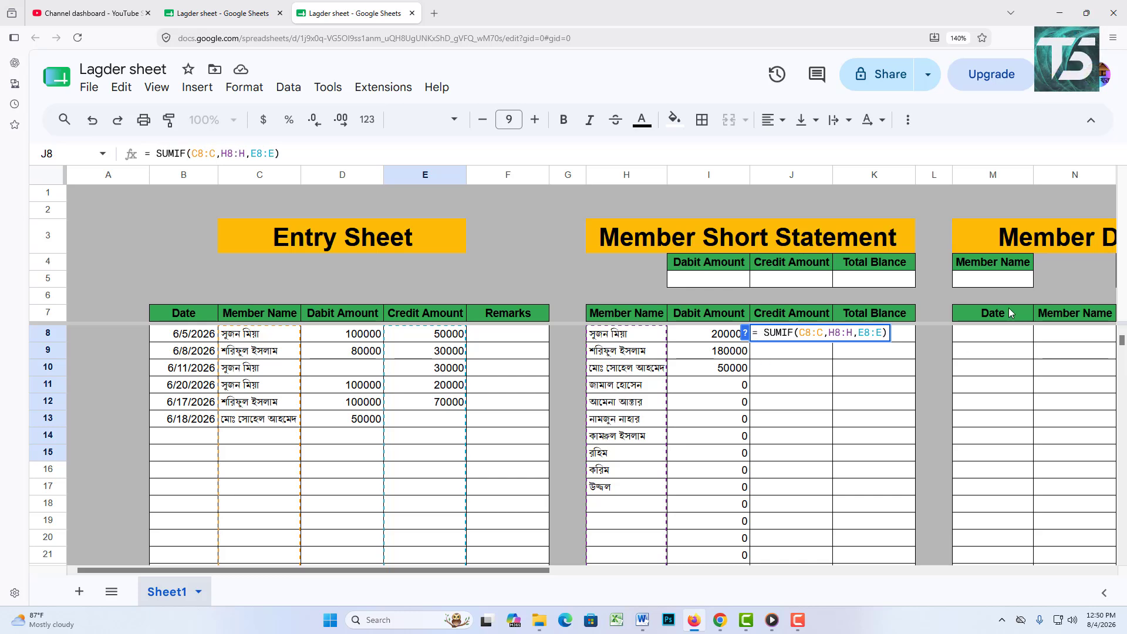
{"action": "type", "text": "ar"}
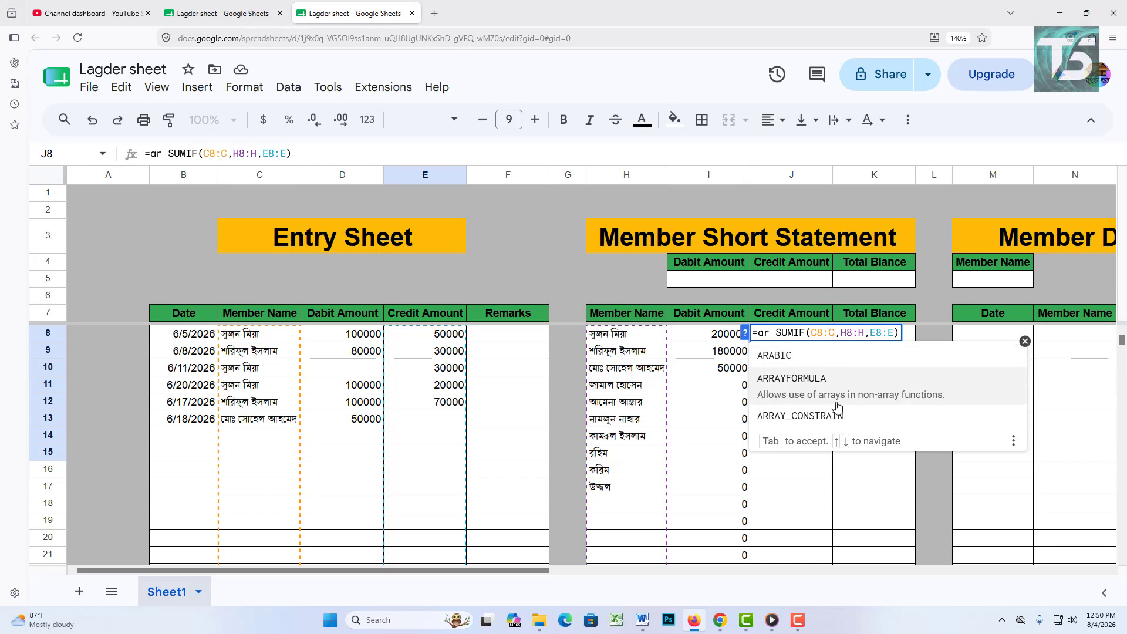
{"action": "left_click", "coordinate": [837, 404]}
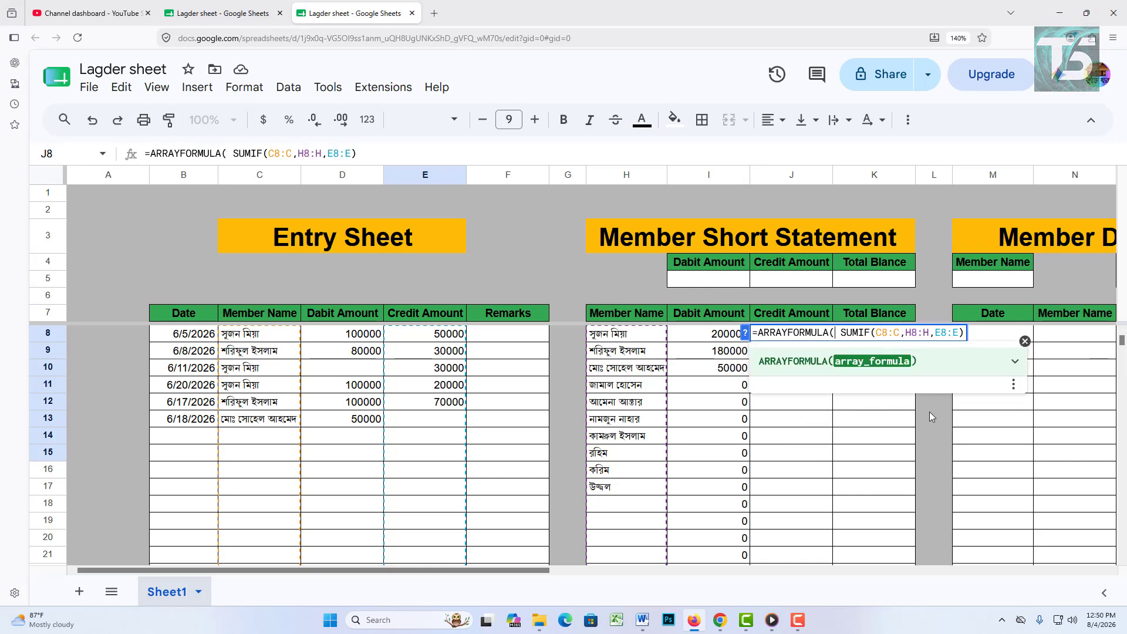
{"action": "key", "text": "Return"}
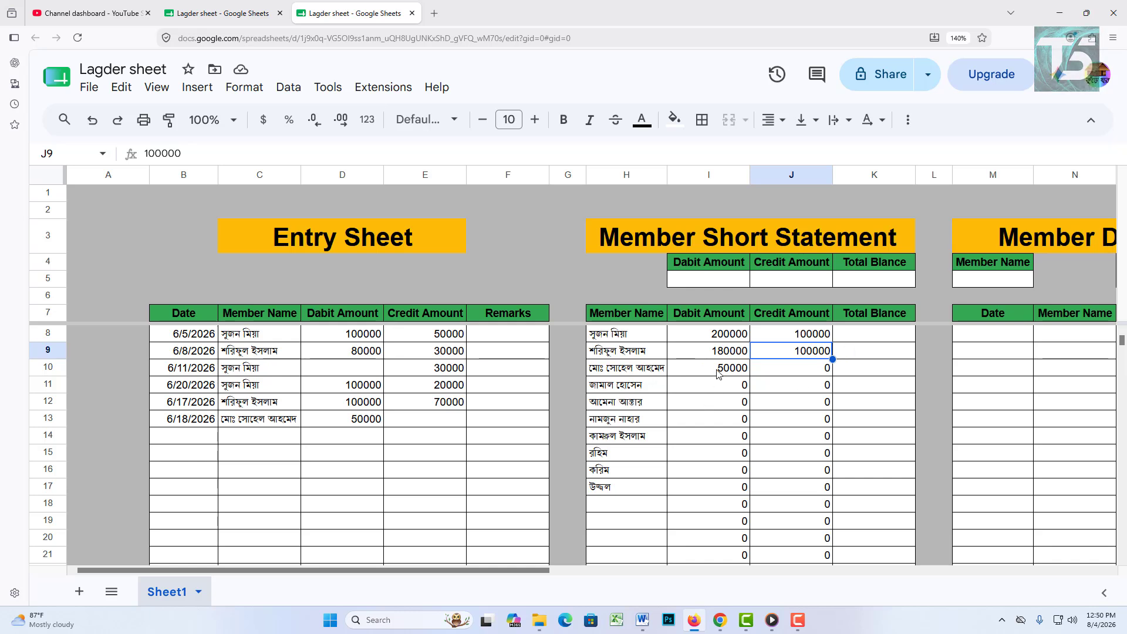
{"action": "left_click", "coordinate": [770, 372]}
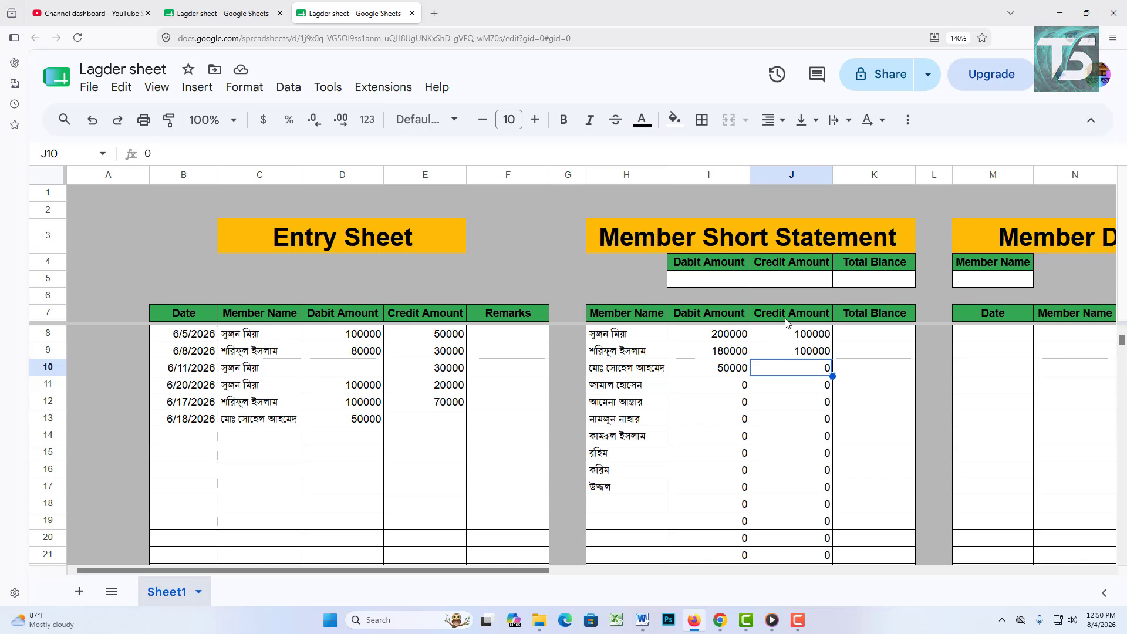
{"action": "left_click", "coordinate": [877, 338]}
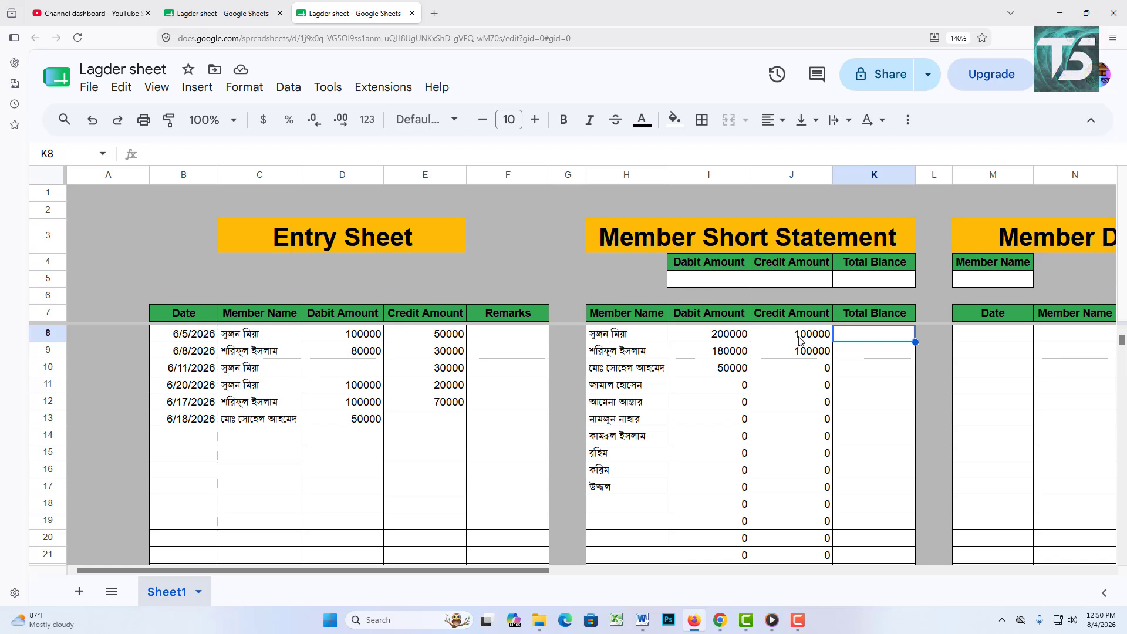
Step: Enter =I8:I-J8:J in K8 to subtract credit totals from debit totals
{"action": "type", "text": "="}
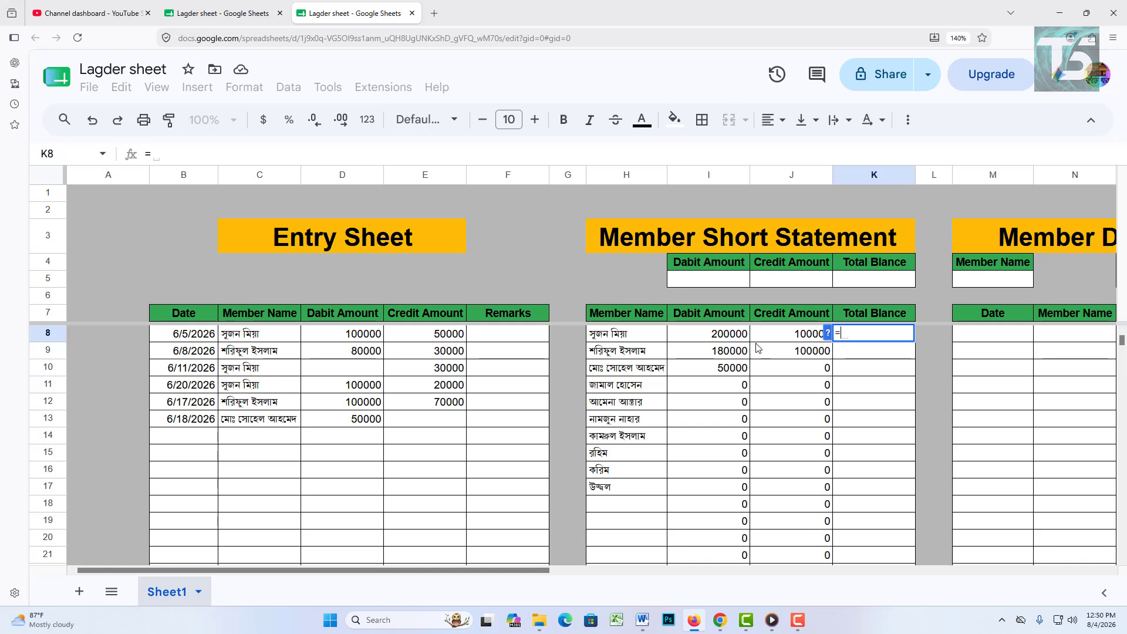
{"action": "left_click", "coordinate": [741, 341]}
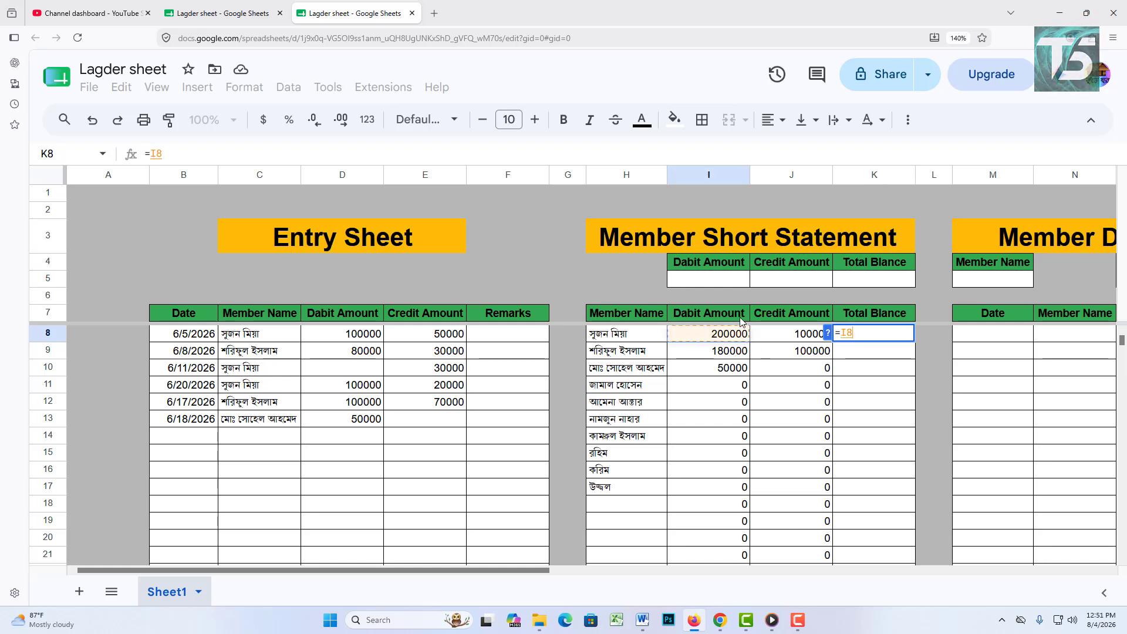
{"action": "type", "text": "-"}
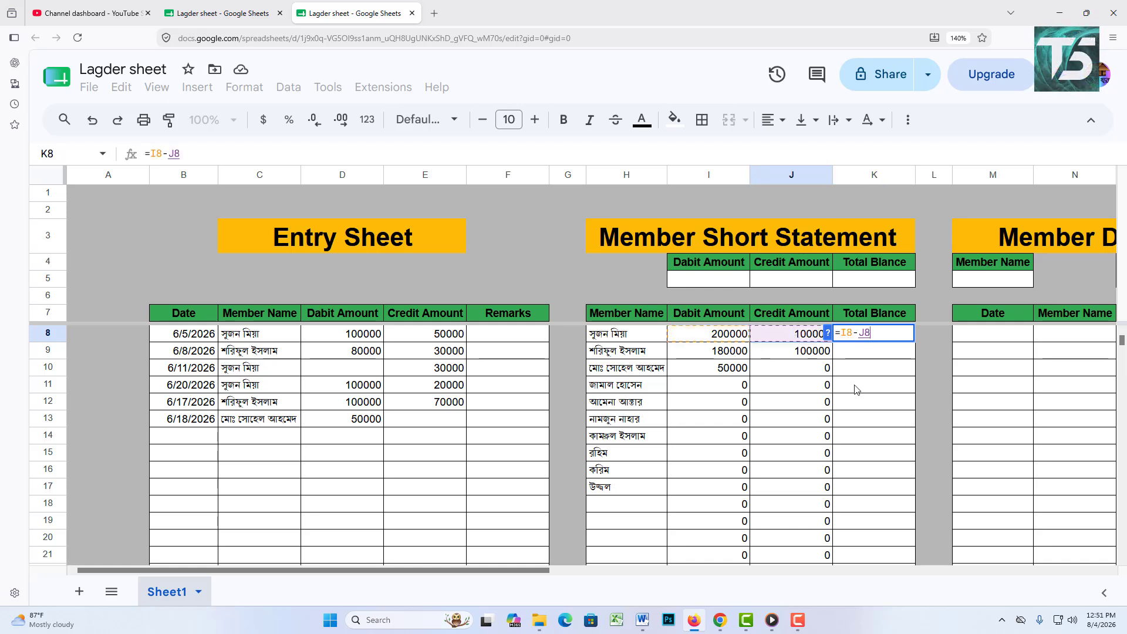
{"action": "left_click", "coordinate": [799, 338]}
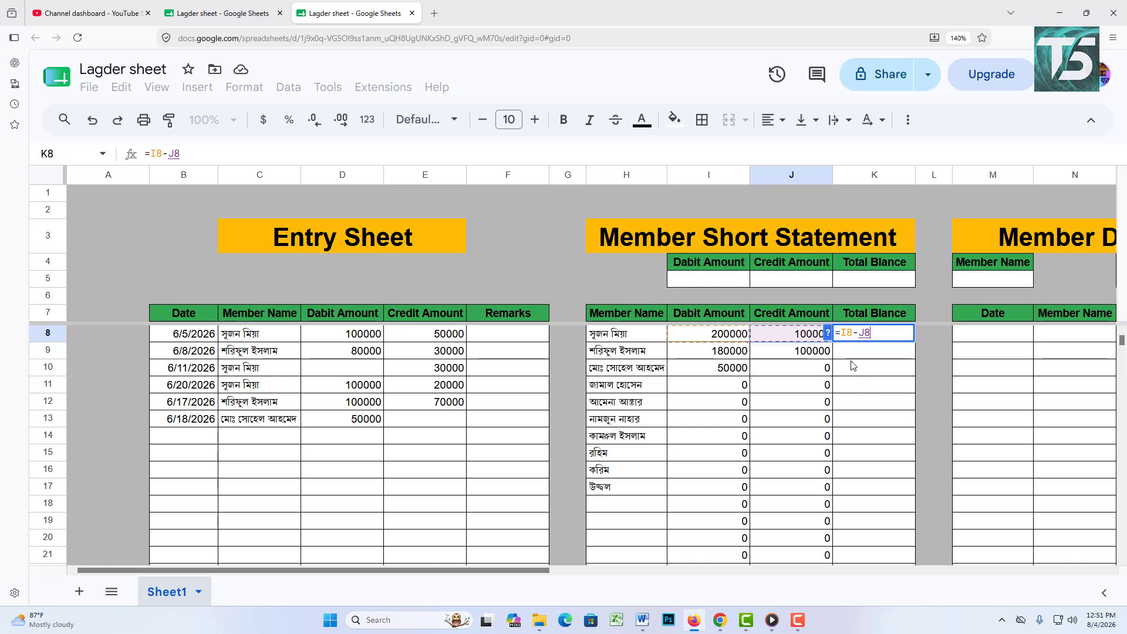
{"action": "left_click", "coordinate": [850, 334]}
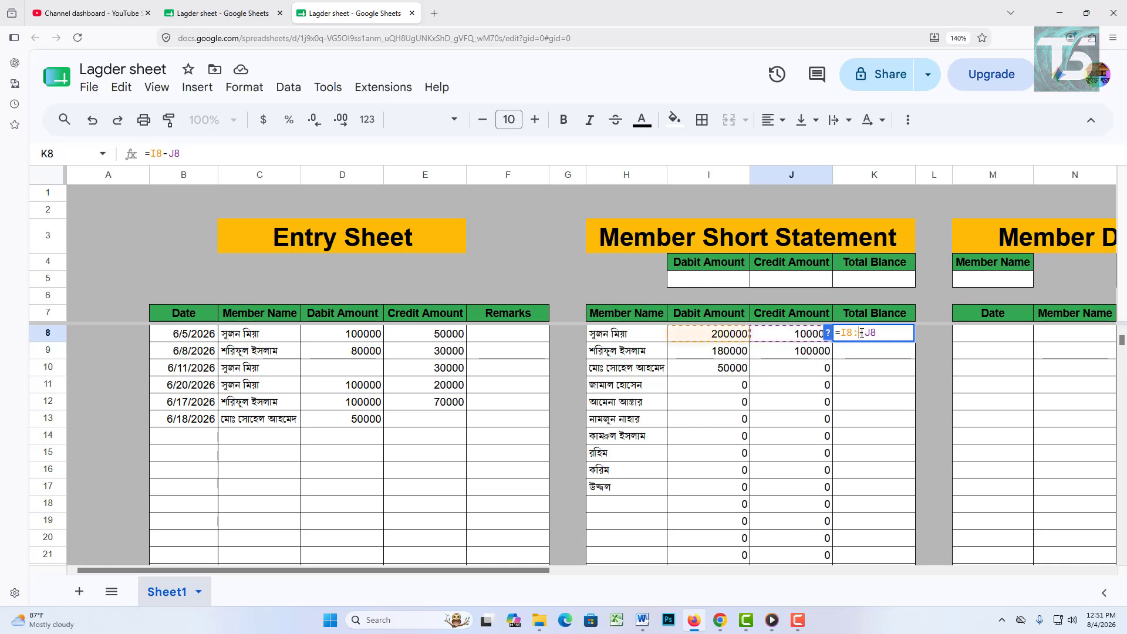
{"action": "type", "text": ":I"}
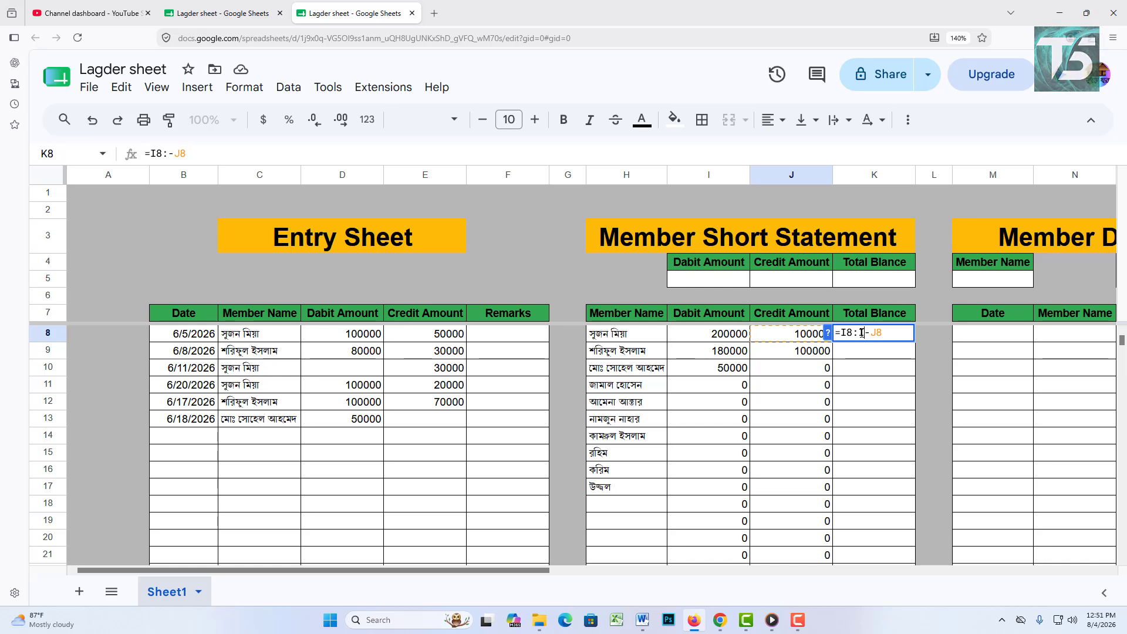
{"action": "key", "text": "End"}
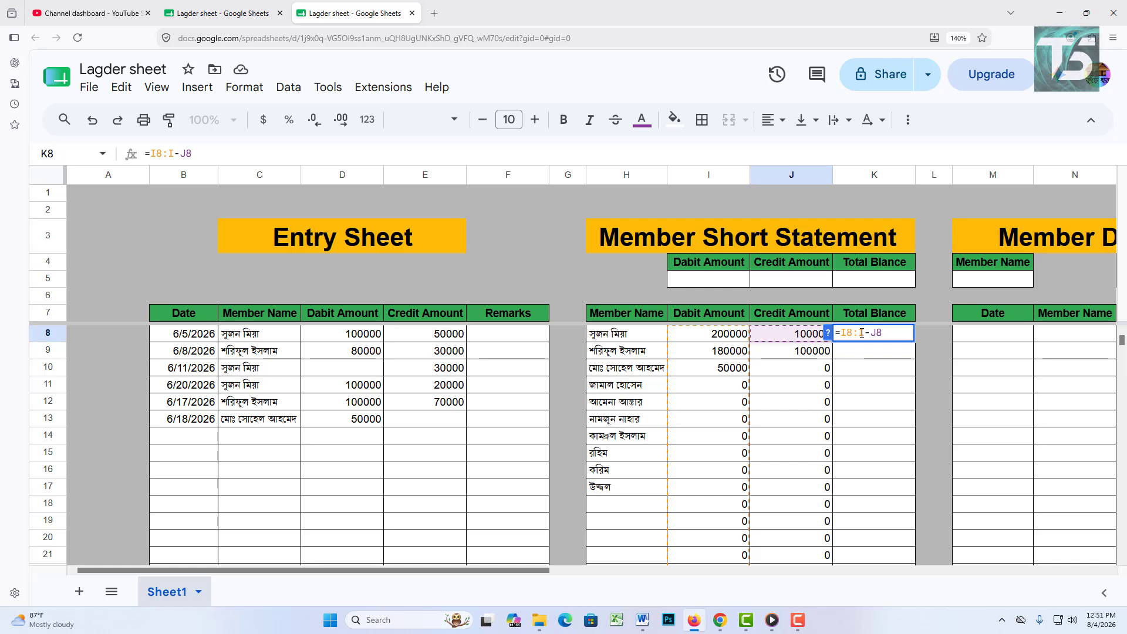
{"action": "type", "text": ":J"}
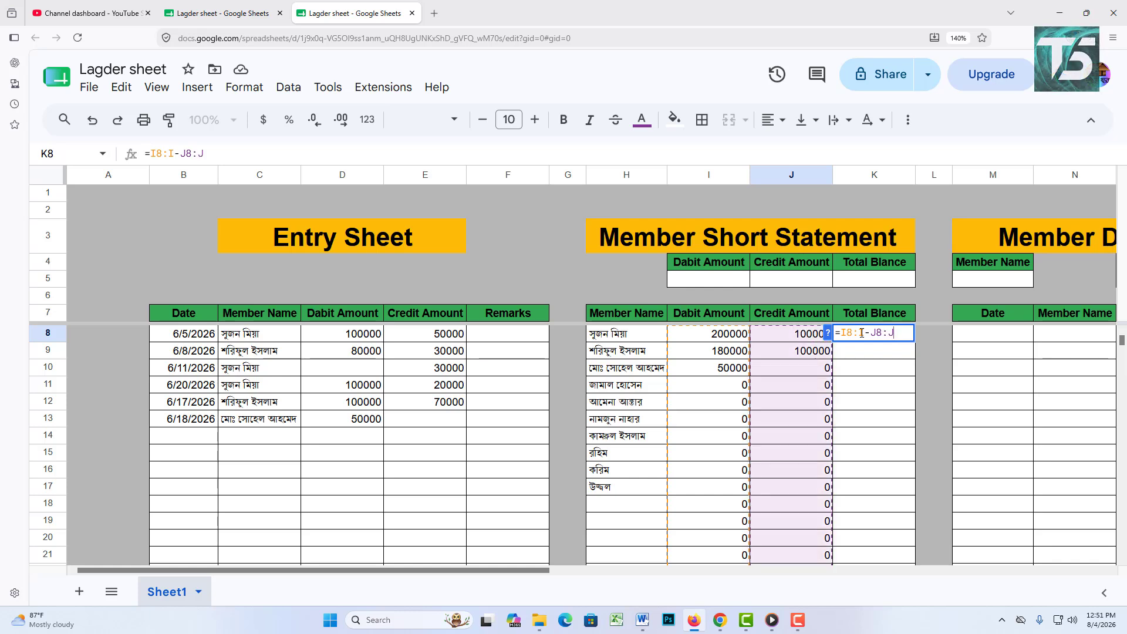
{"action": "key", "text": "Return"}
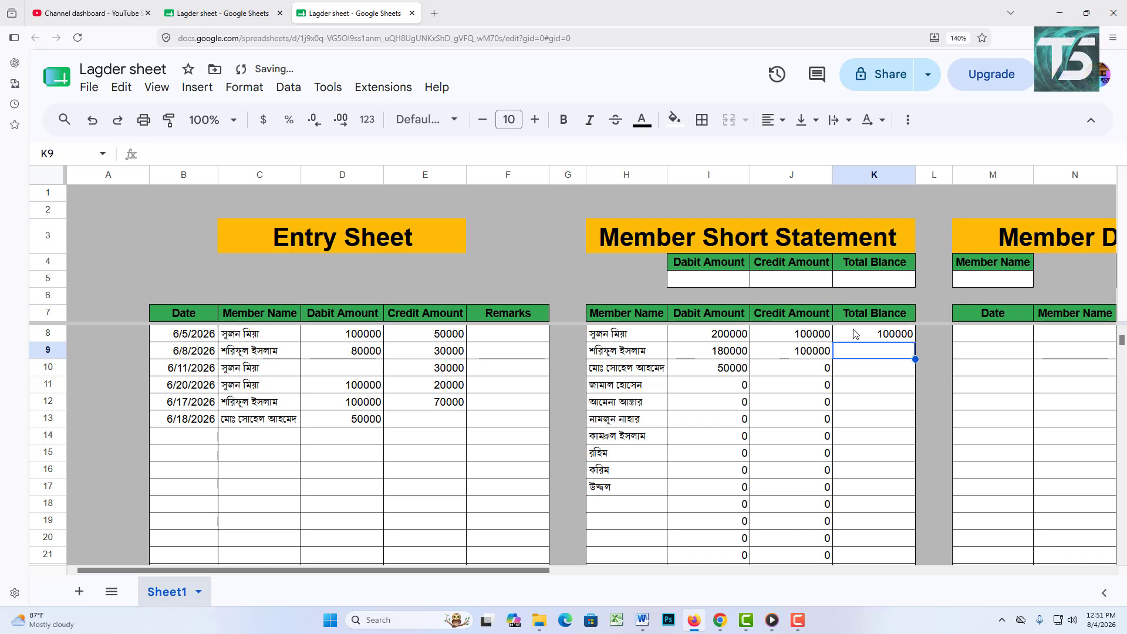
Step: Wrap the K8 subtraction in ARRAYFORMULA, giving balances 100000, 80000, 50000, then zeros
{"action": "double_click", "coordinate": [874, 333]}
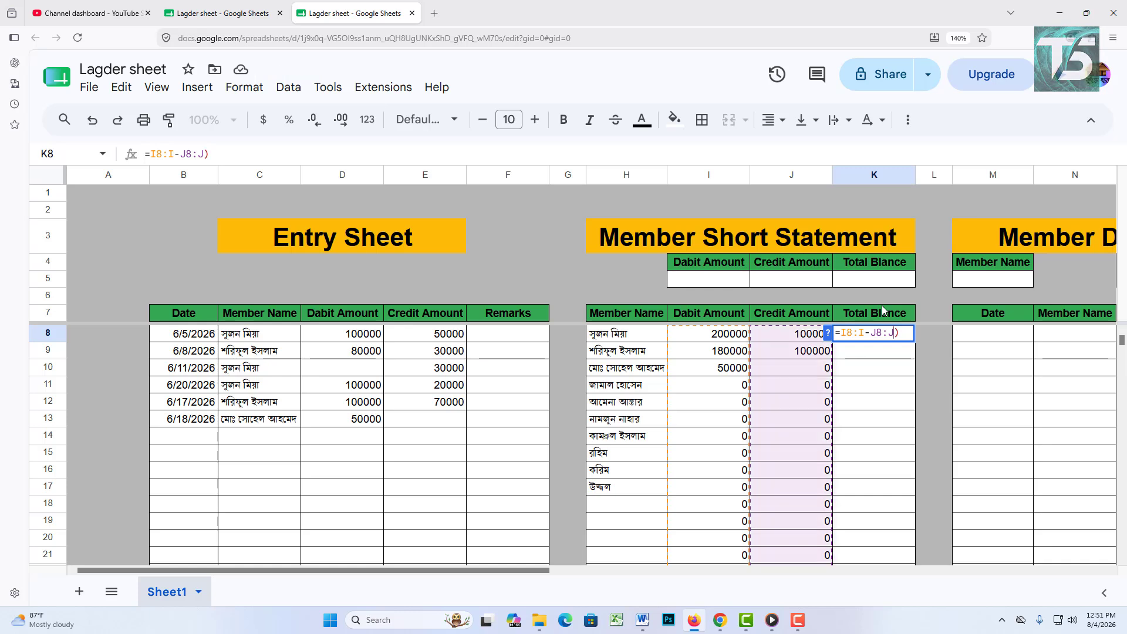
{"action": "type", "text": ")"}
{"action": "key", "text": "Right"}
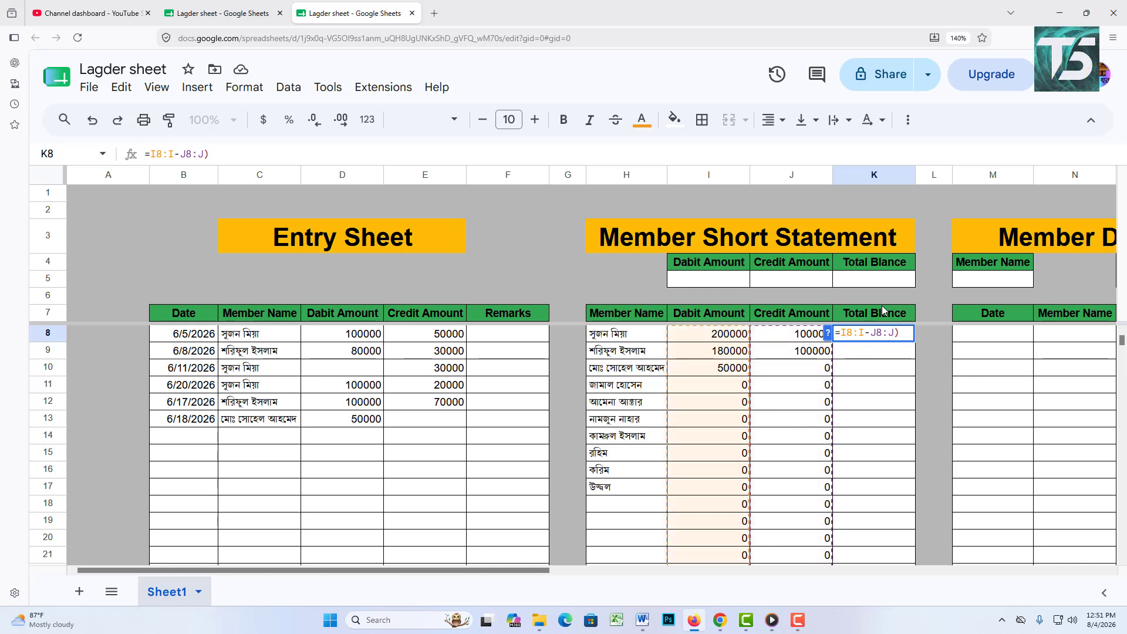
{"action": "type", "text": "("}
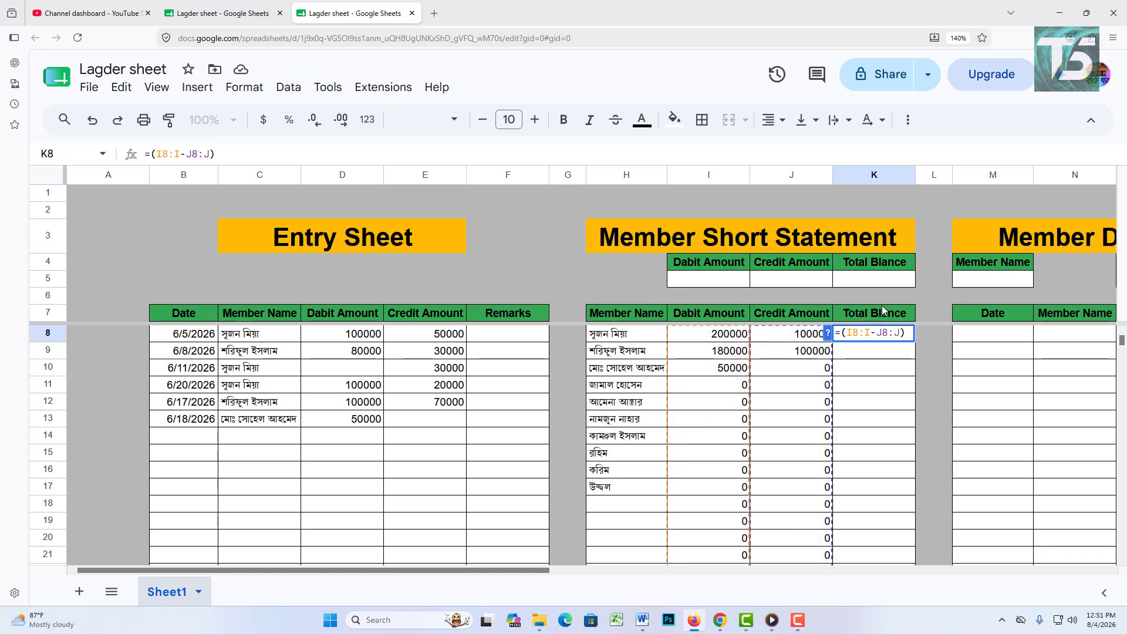
{"action": "type", "text": "ar"}
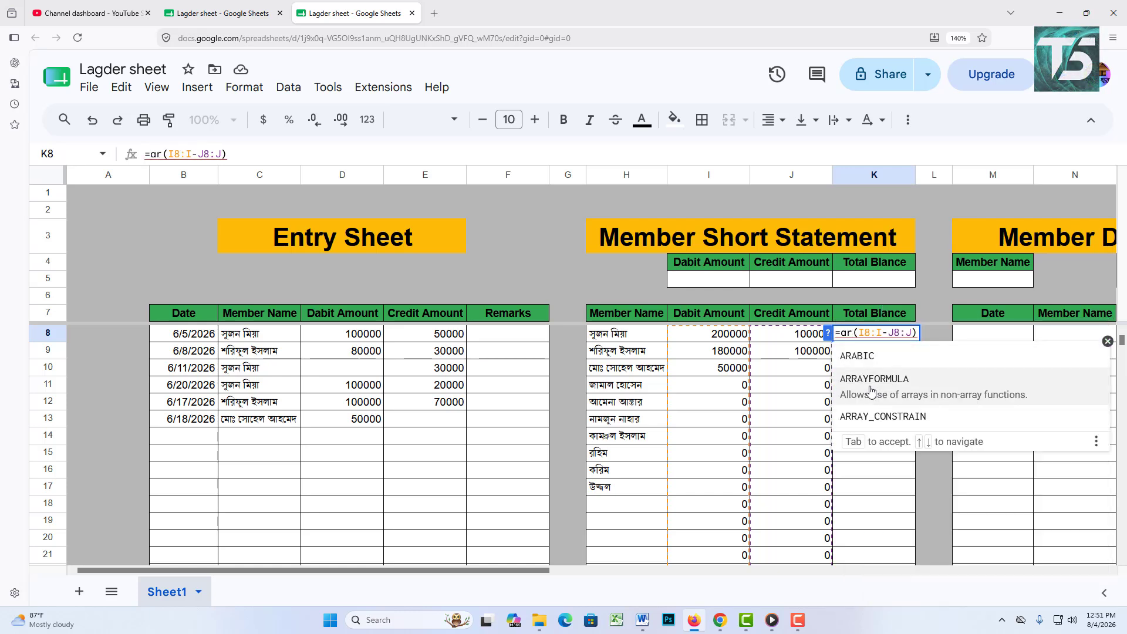
{"action": "left_click", "coordinate": [871, 381]}
{"action": "key", "text": "Return"}
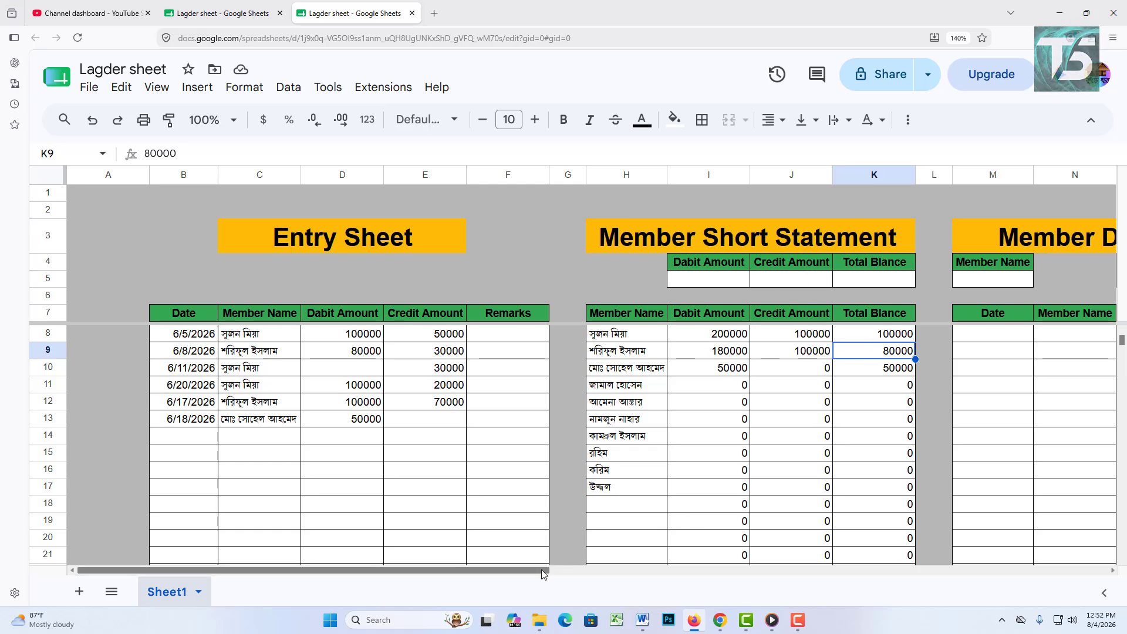
{"action": "left_click_drag", "start_coordinate": [547, 571], "coordinate": [680, 605]}
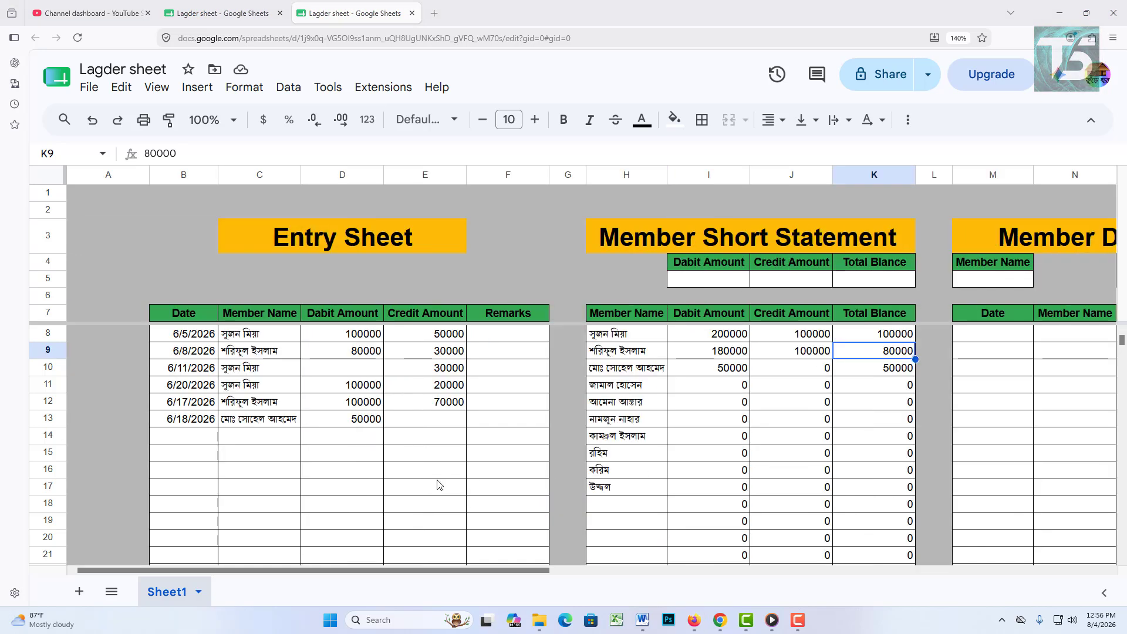
Step: Add a 6/25/2026 entry in row 14 crediting the first member 50000
{"action": "double_click", "coordinate": [201, 444]}
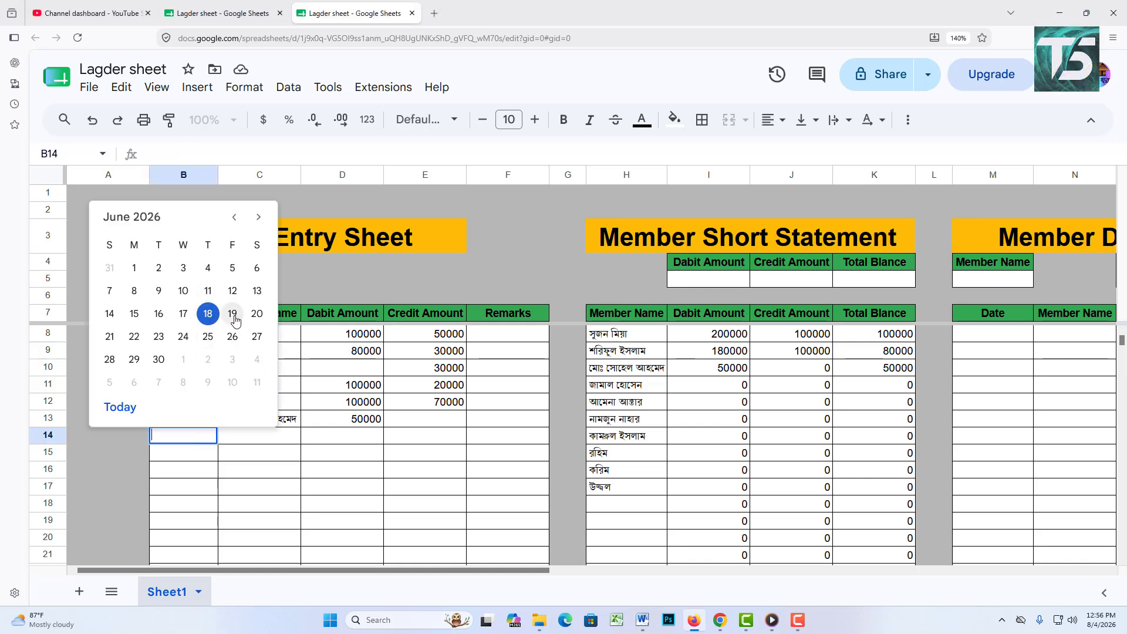
{"action": "left_click", "coordinate": [208, 338]}
{"action": "double_click", "coordinate": [259, 438]}
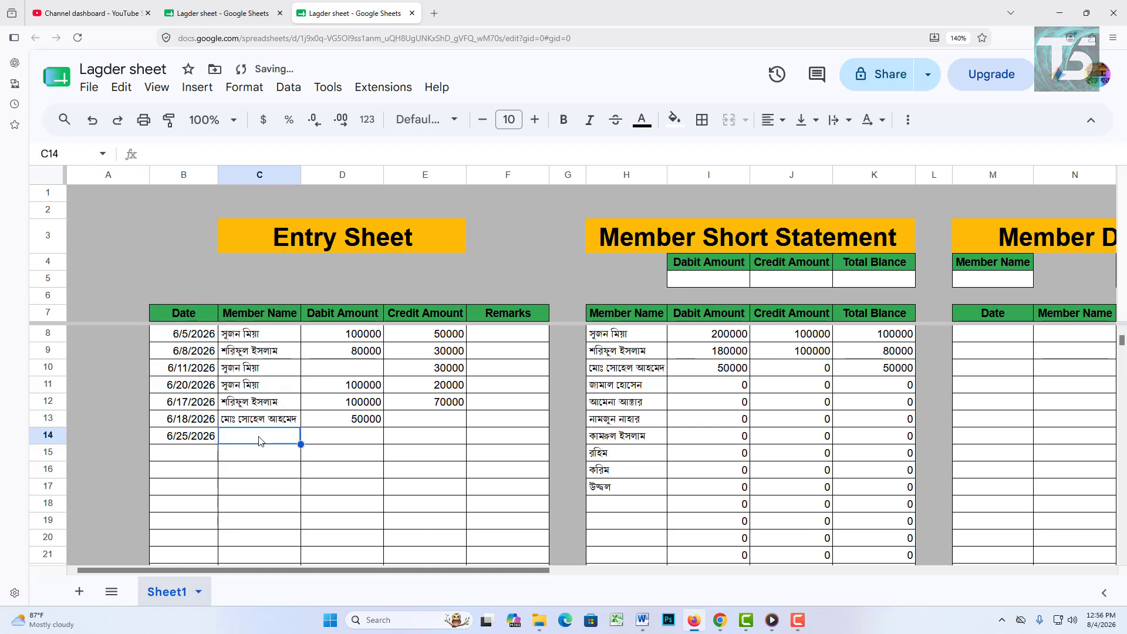
{"action": "left_click", "coordinate": [253, 465]}
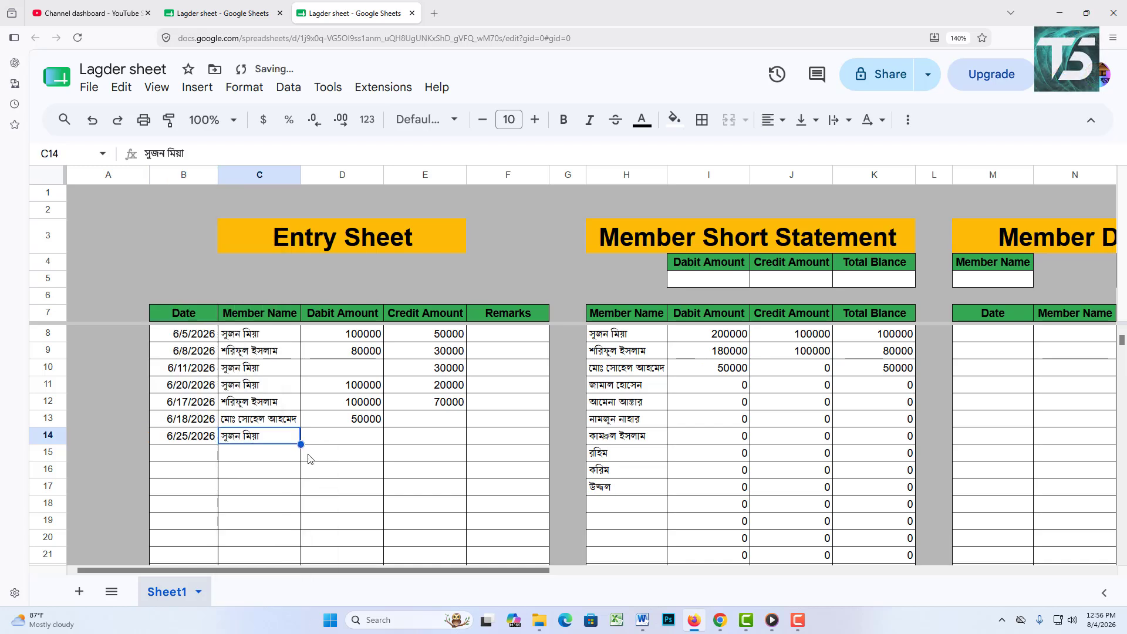
{"action": "left_click", "coordinate": [371, 442]}
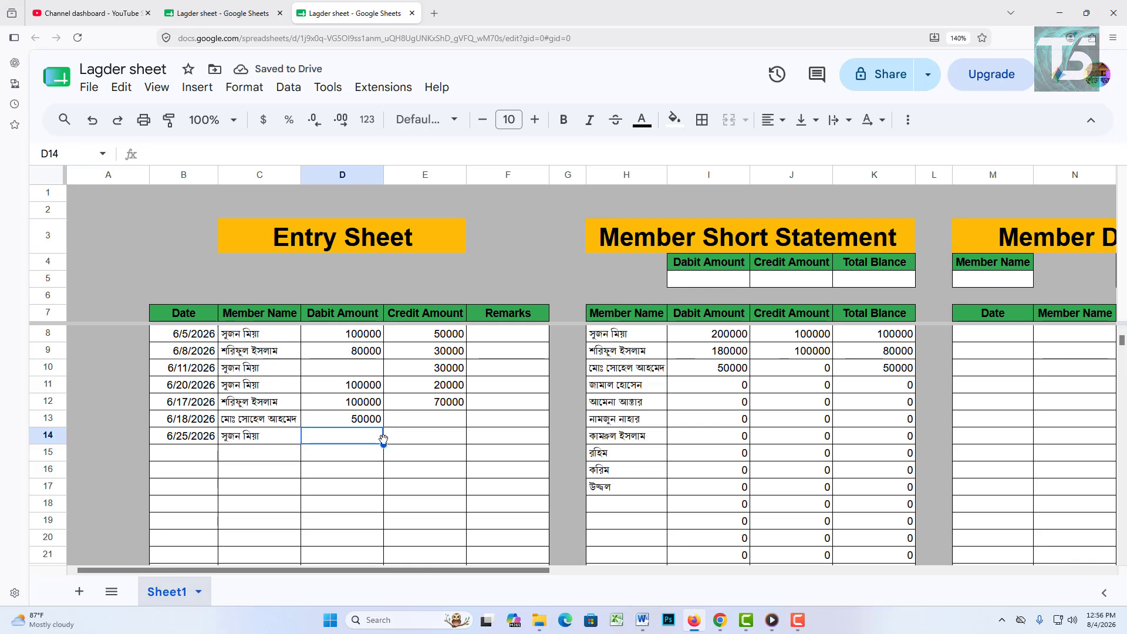
{"action": "left_click", "coordinate": [406, 441]}
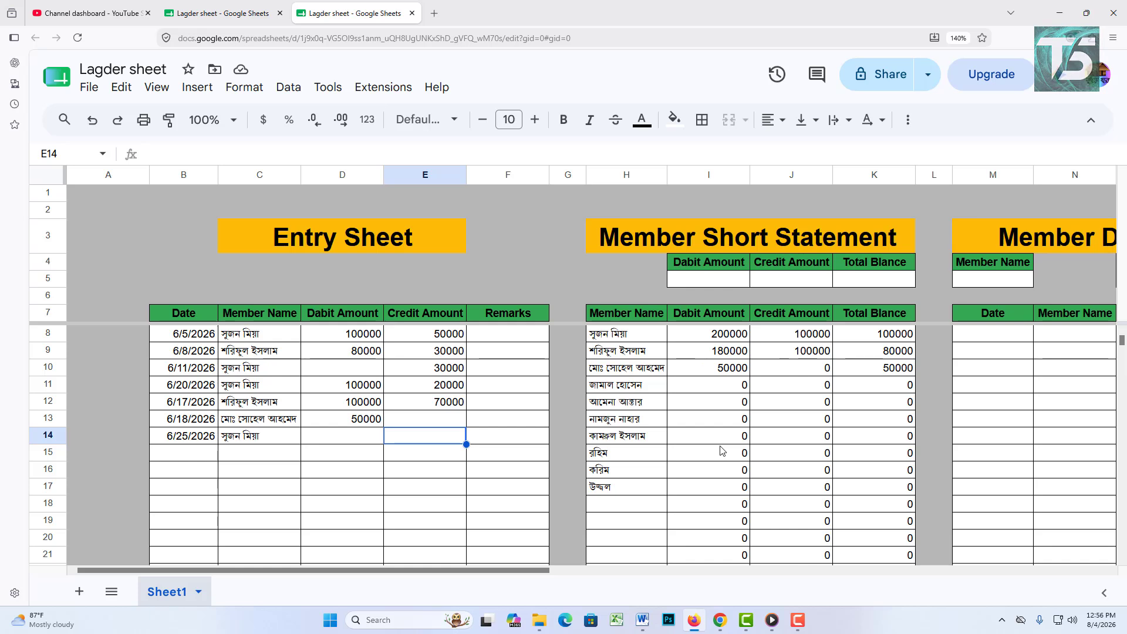
{"action": "type", "text": "5"}
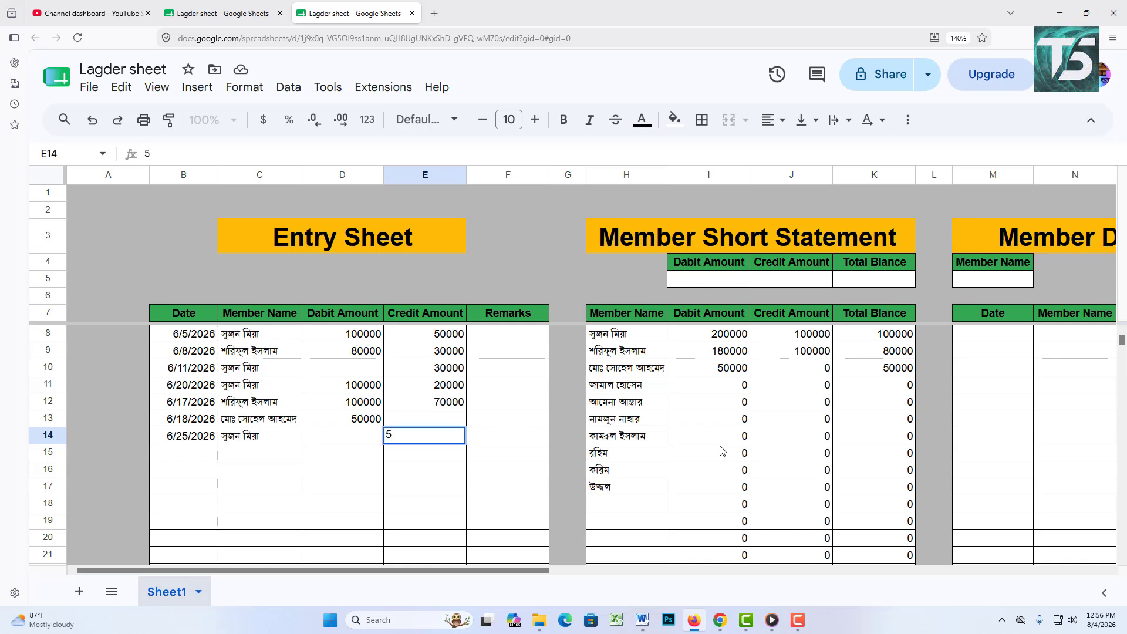
{"action": "type", "text": "0000"}
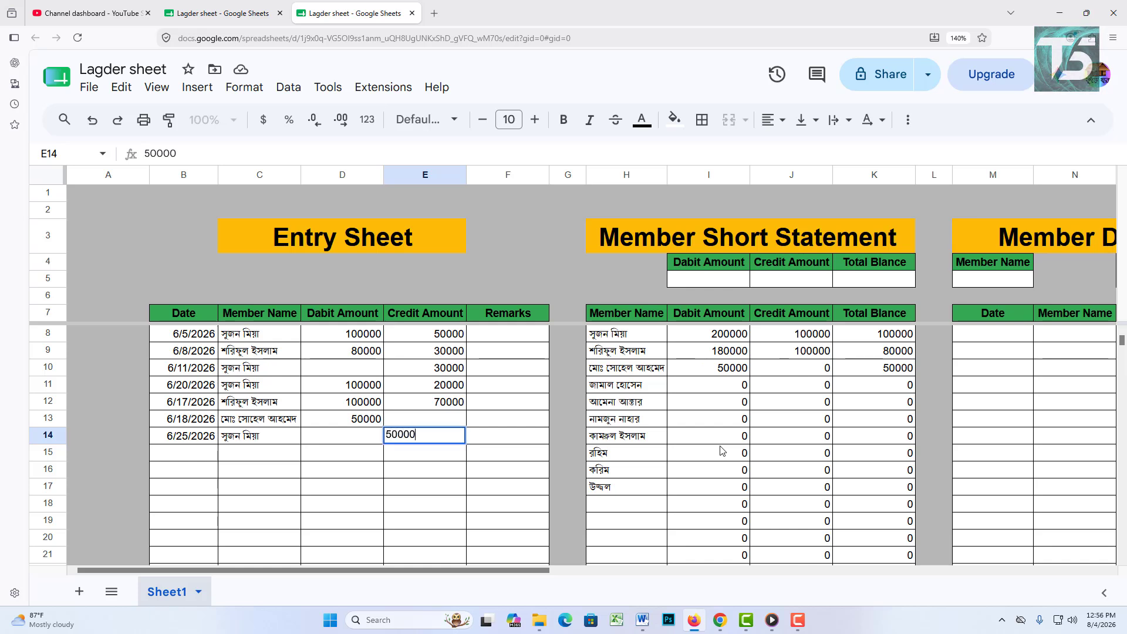
{"action": "key", "text": "Tab"}
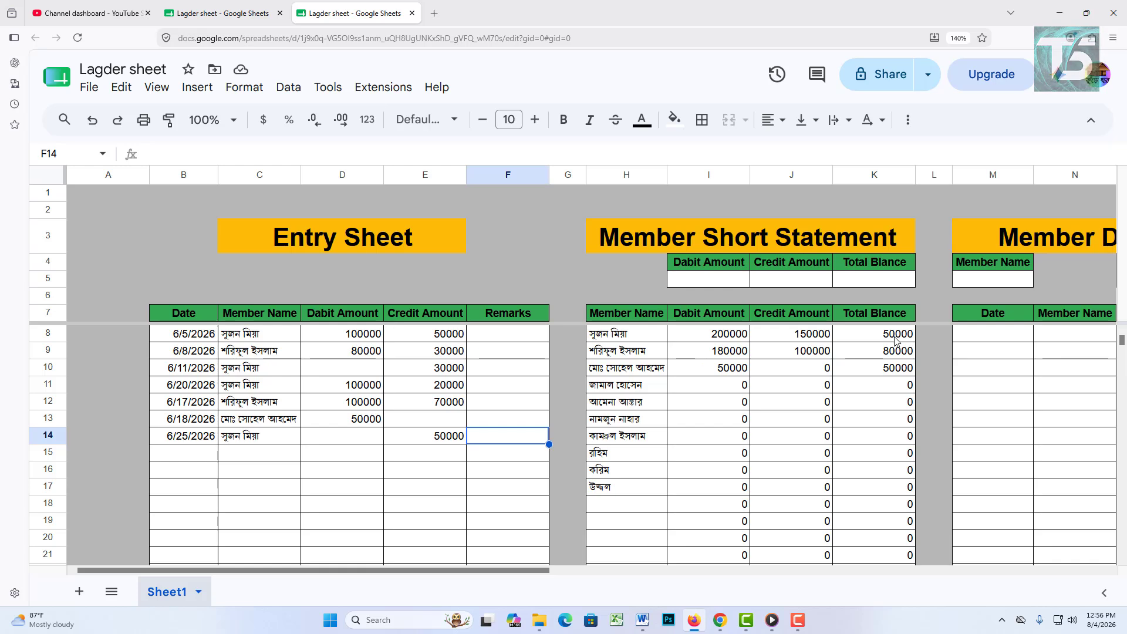
Step: Add a 6/26/2026 entry in row 15 crediting the second member 50000
{"action": "double_click", "coordinate": [202, 455]}
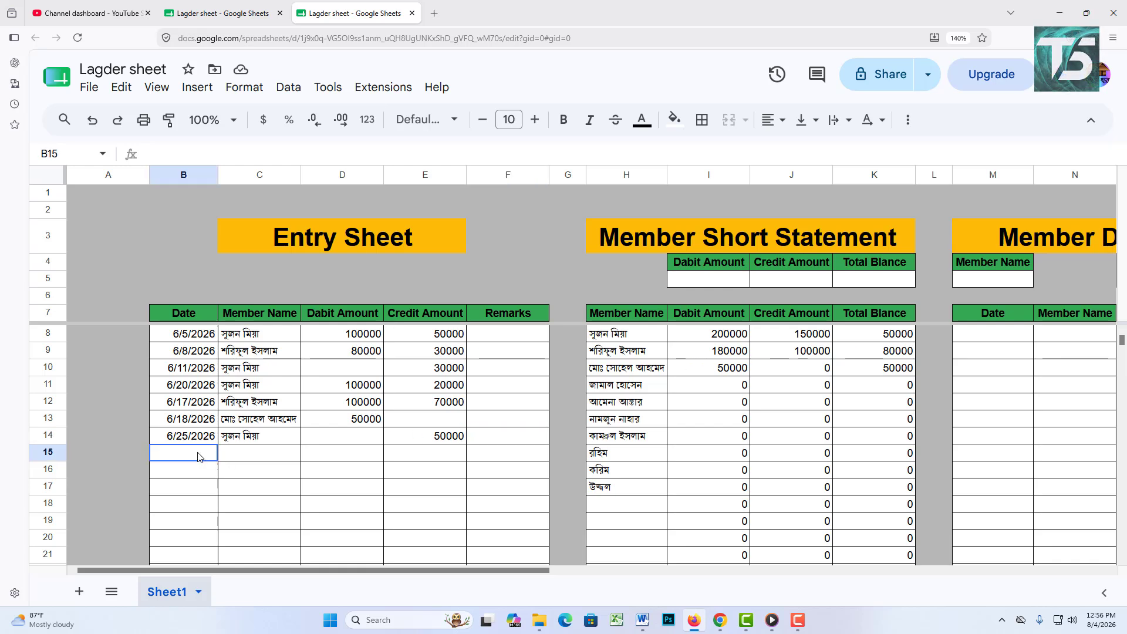
{"action": "left_click", "coordinate": [232, 353]}
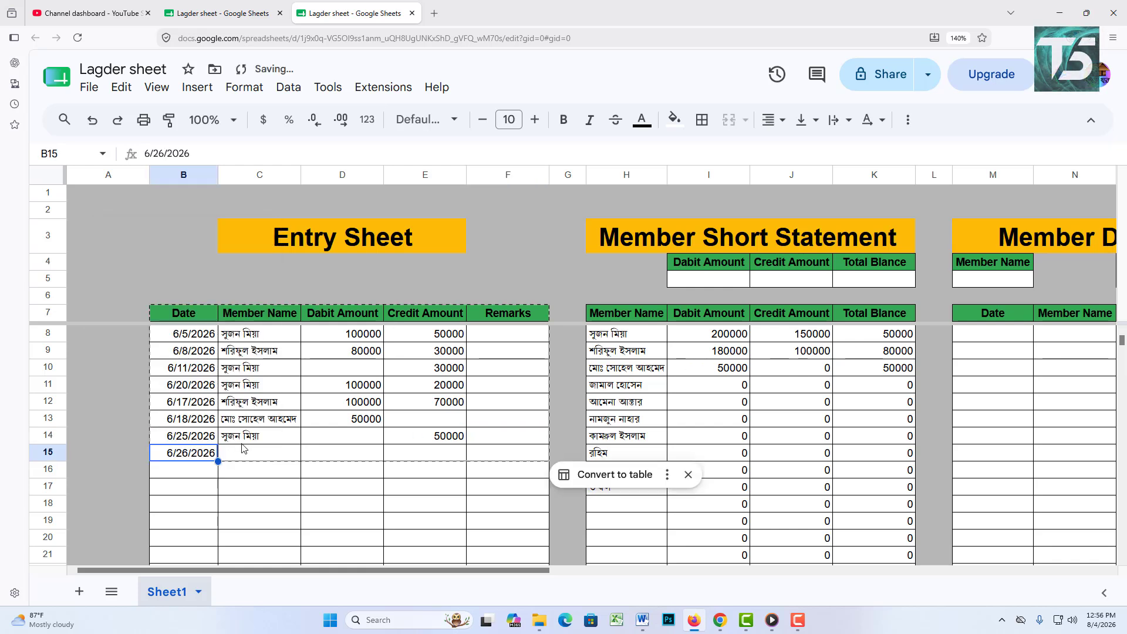
{"action": "left_click", "coordinate": [688, 475]}
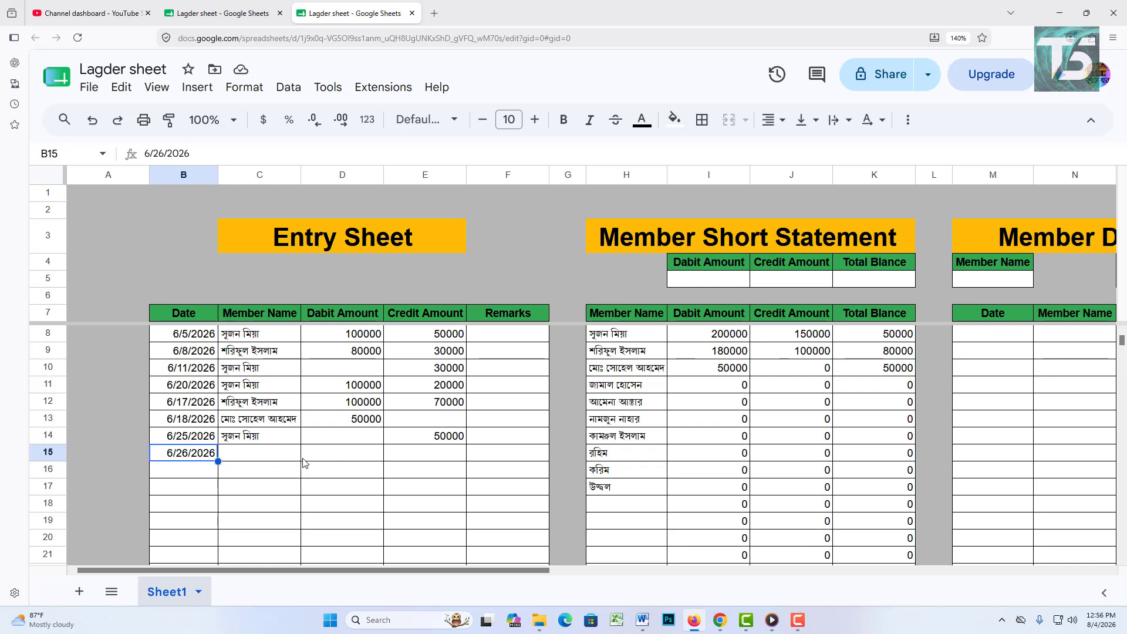
{"action": "left_click", "coordinate": [256, 462]}
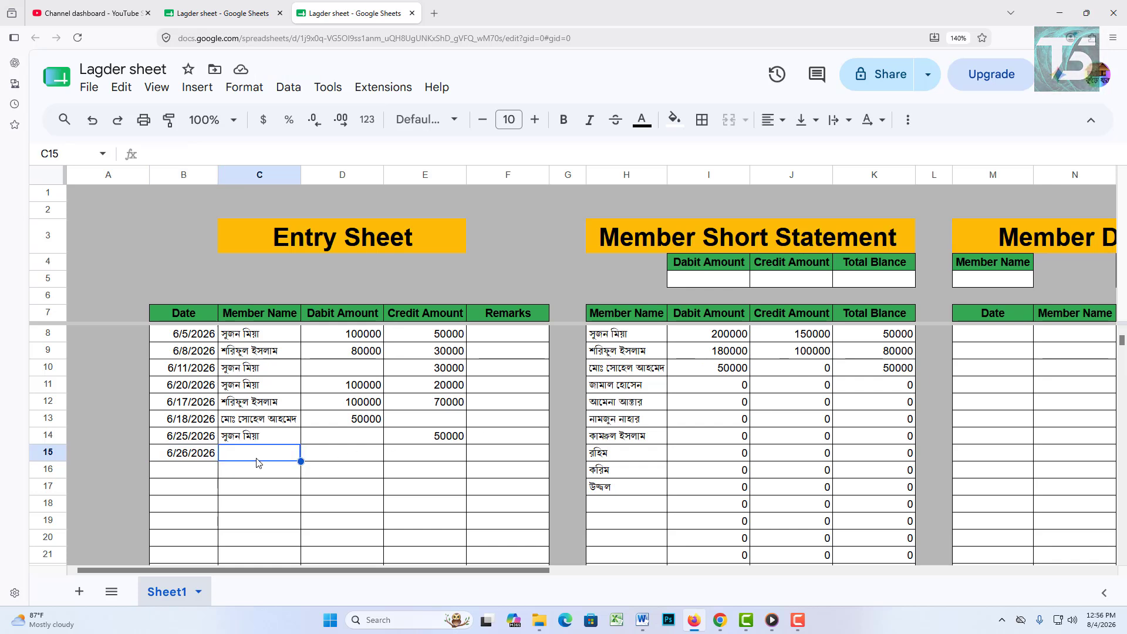
{"action": "left_click", "coordinate": [295, 456]}
{"action": "left_click", "coordinate": [262, 252]}
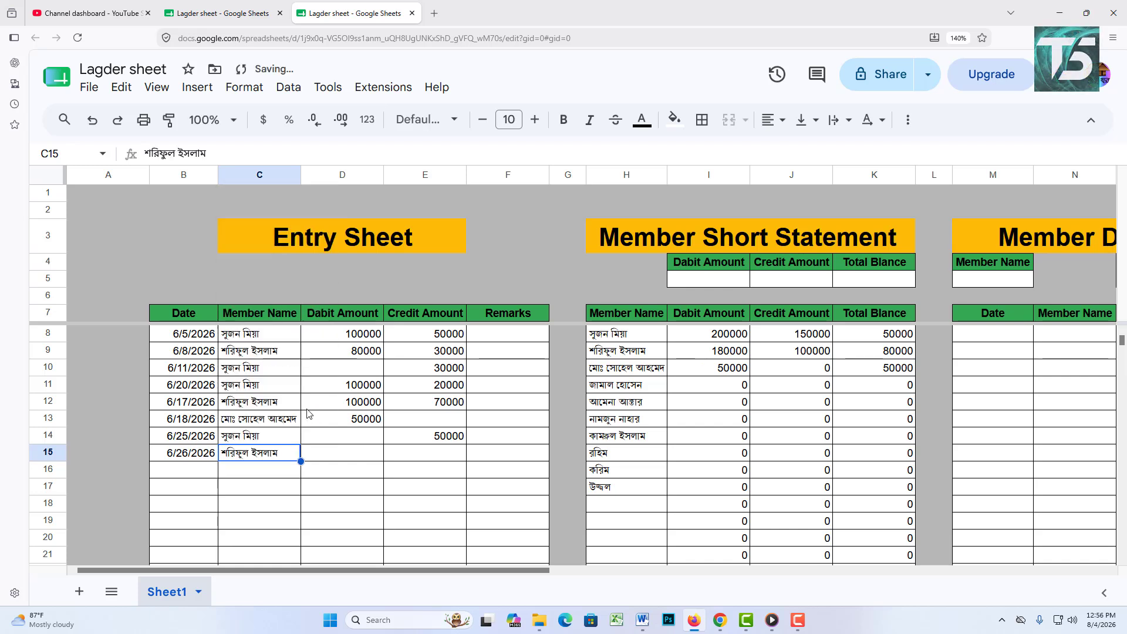
{"action": "left_click", "coordinate": [342, 456]}
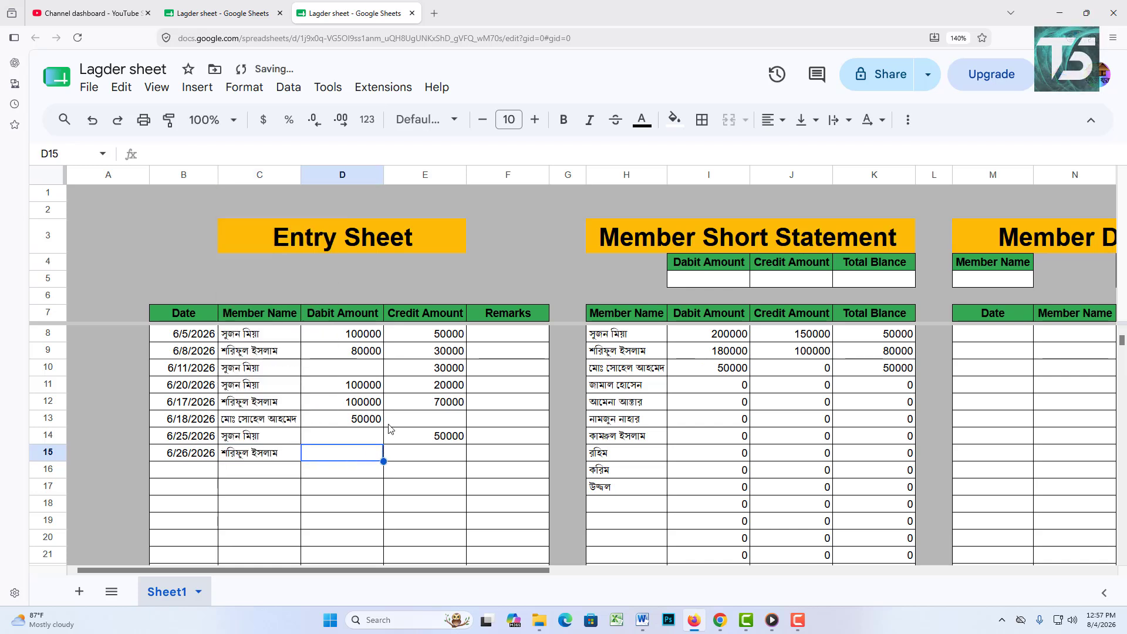
{"action": "left_click", "coordinate": [408, 449]}
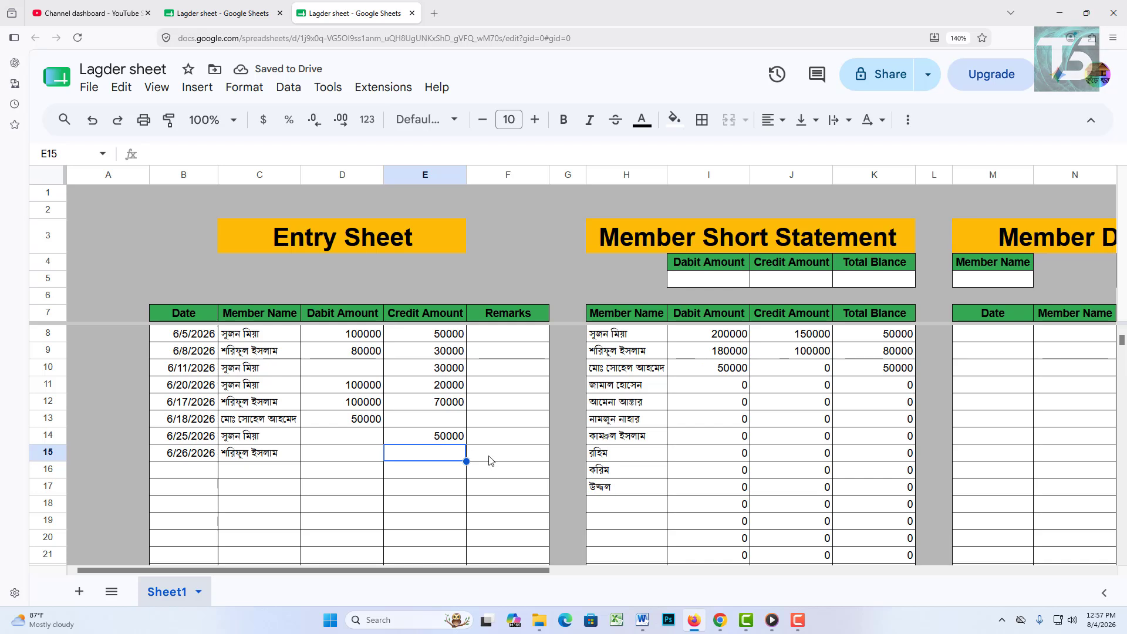
{"action": "type", "text": "3"}
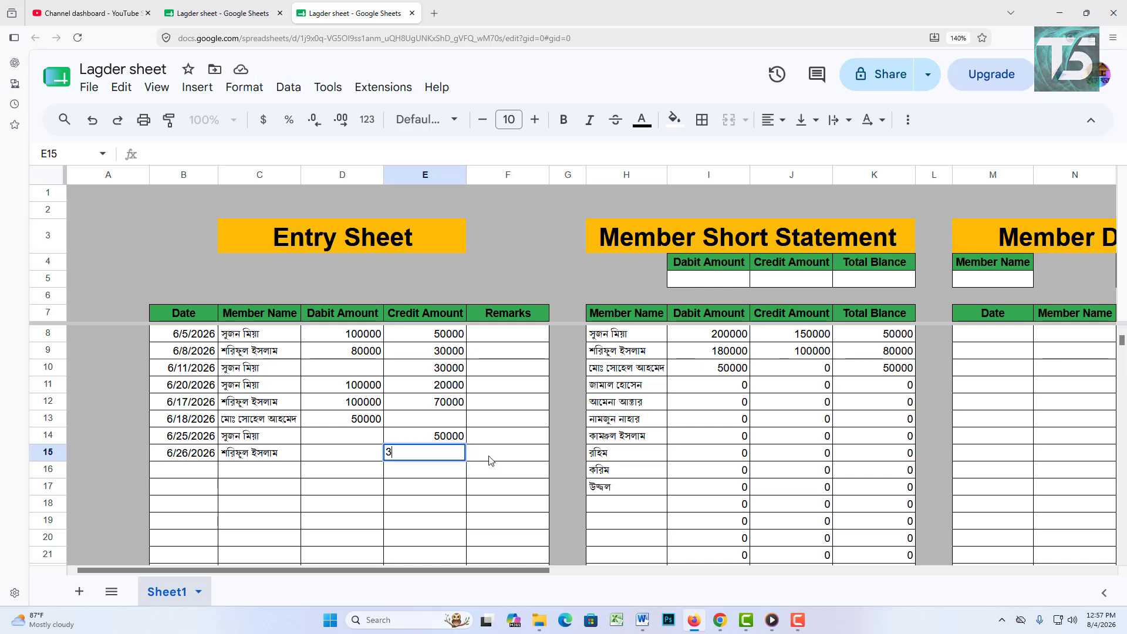
{"action": "type", "text": "50000"}
{"action": "left_click", "coordinate": [492, 455]}
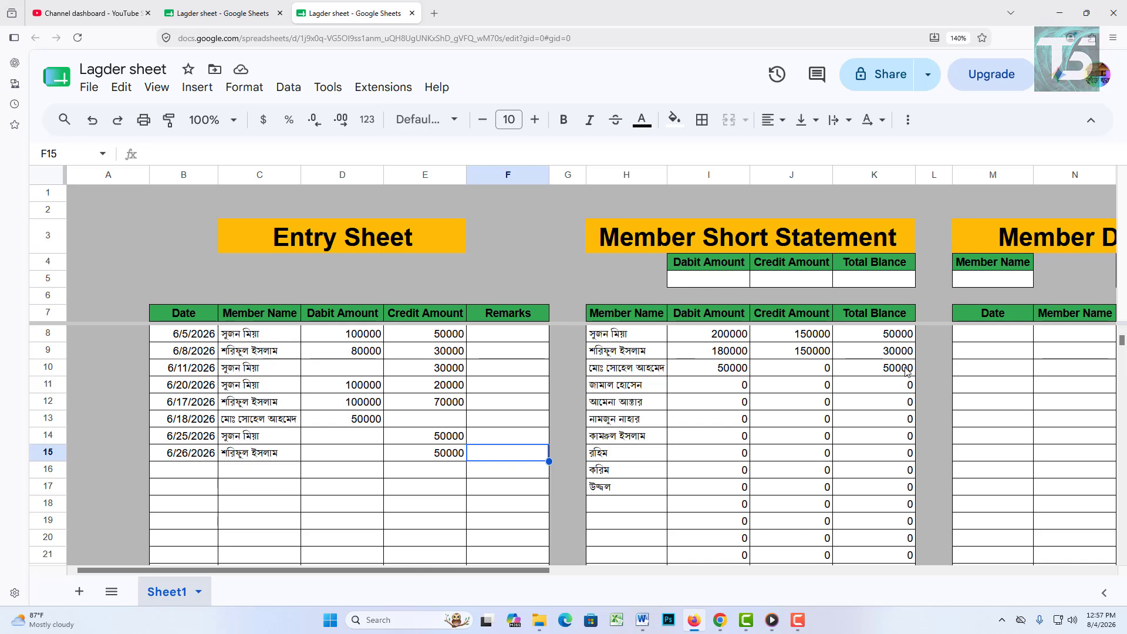
Step: Change the K7 heading from 'Total Blance' to 'Due Blance'
{"action": "double_click", "coordinate": [859, 312]}
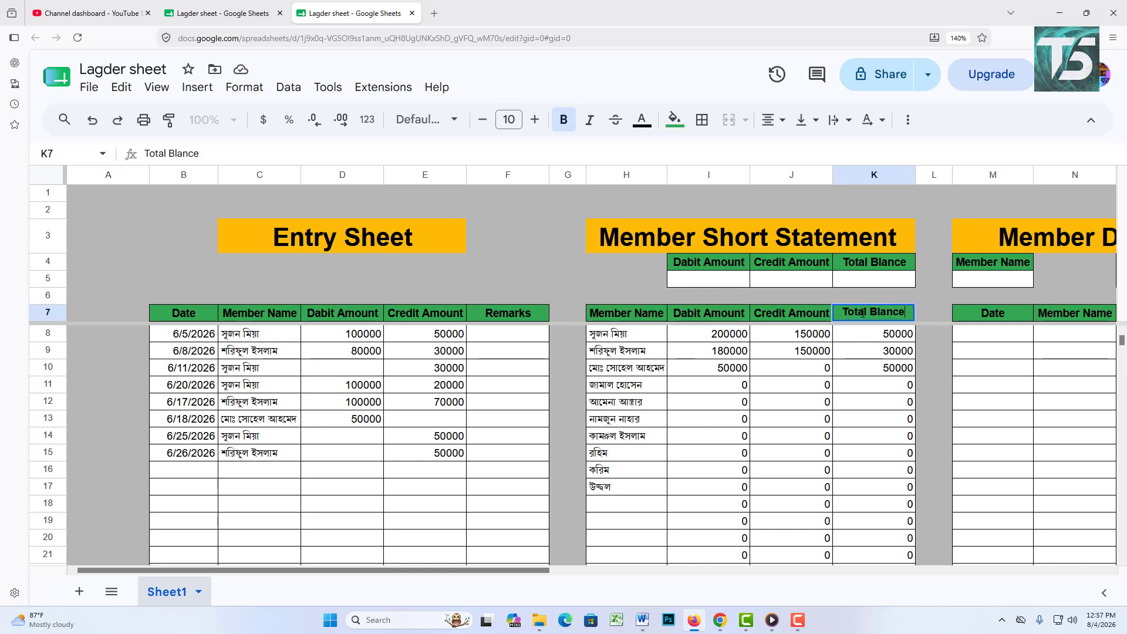
{"action": "left_click_drag", "start_coordinate": [868, 315], "coordinate": [842, 314]}
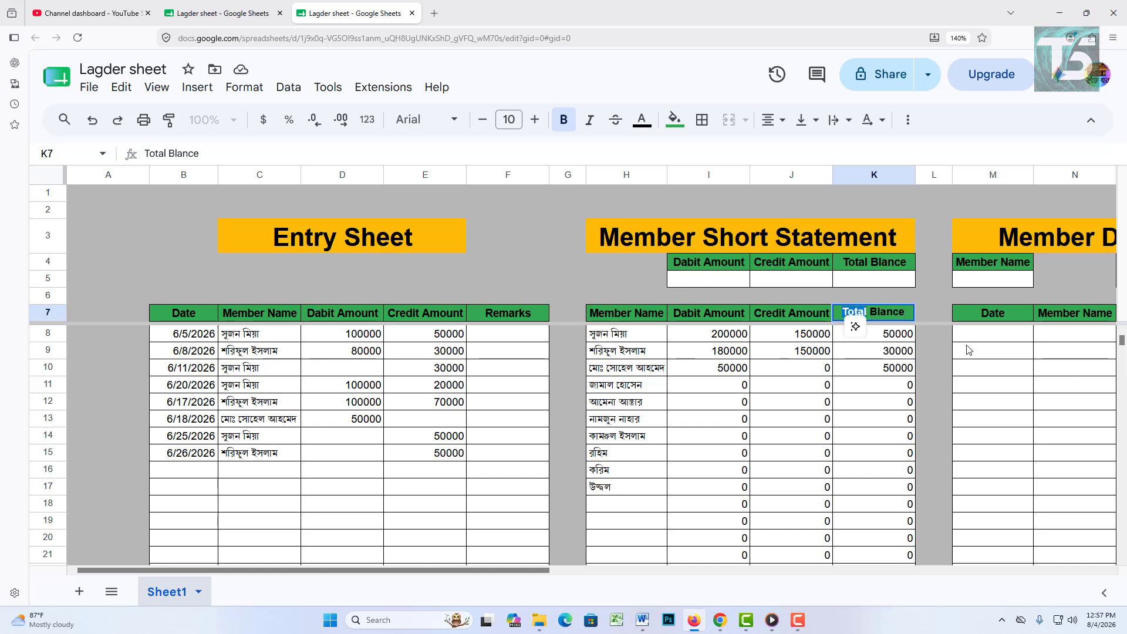
{"action": "type", "text": "Due"}
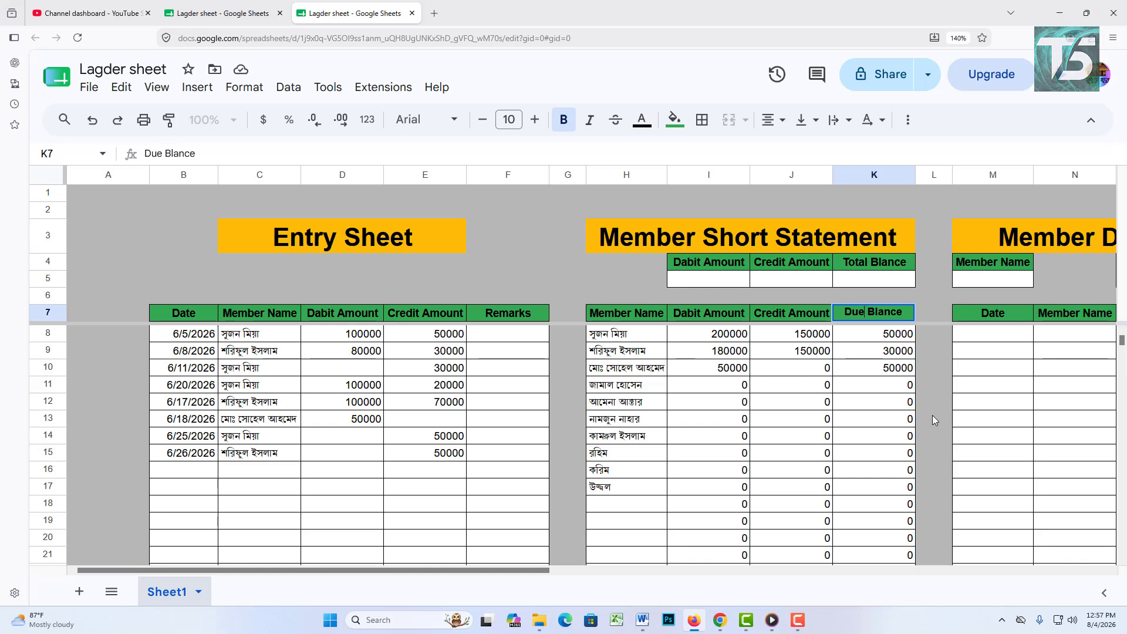
{"action": "left_click", "coordinate": [1001, 420]}
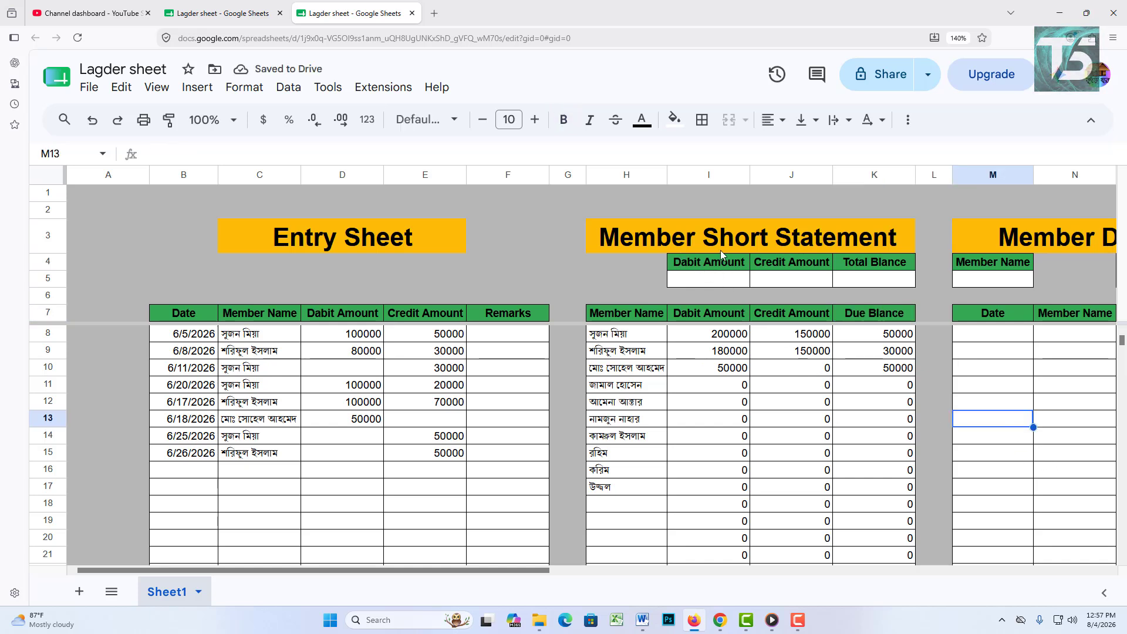
{"action": "left_click", "coordinate": [732, 287]}
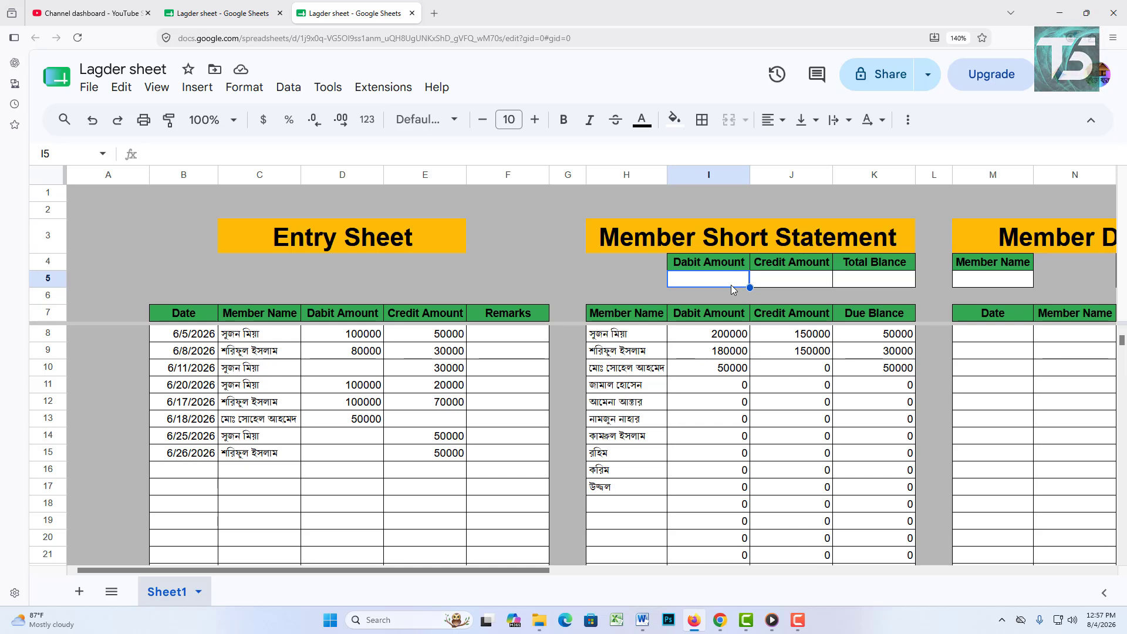
Step: Total the debit column in I5 with =sum(D8:D), giving 430000
{"action": "left_click", "coordinate": [793, 280]}
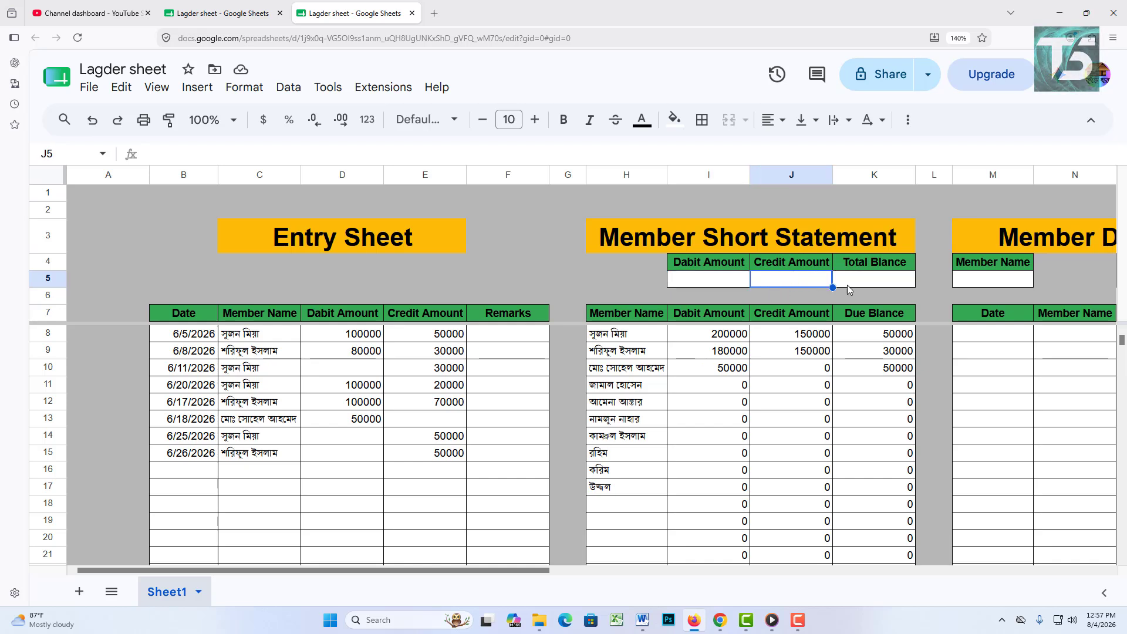
{"action": "left_click", "coordinate": [874, 282]}
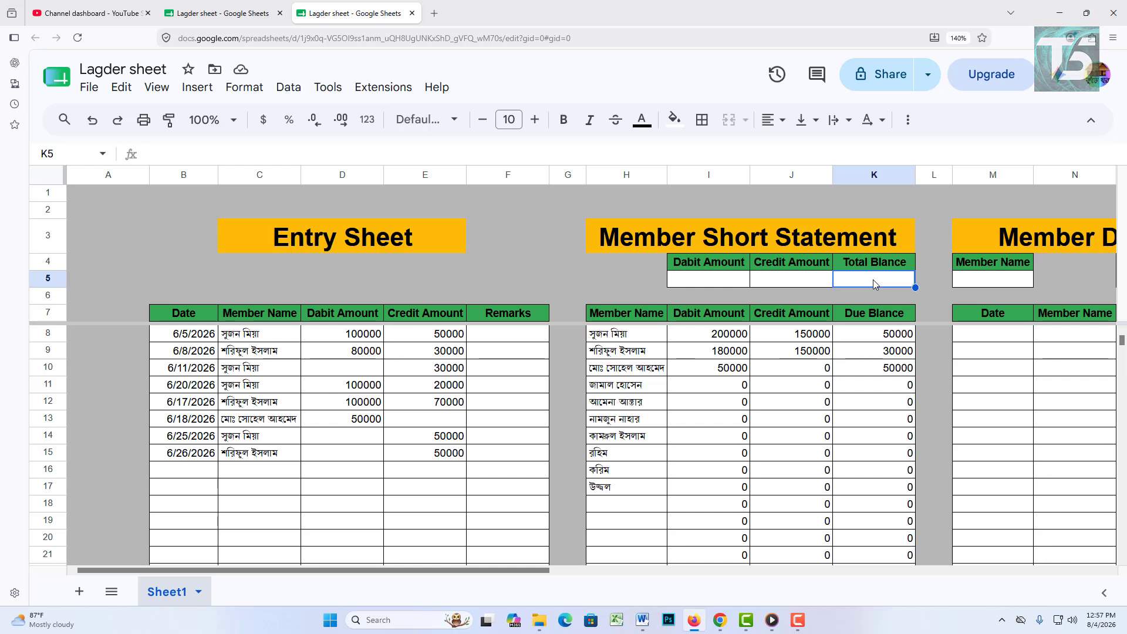
{"action": "left_click", "coordinate": [714, 264]}
{"action": "left_click", "coordinate": [721, 283]}
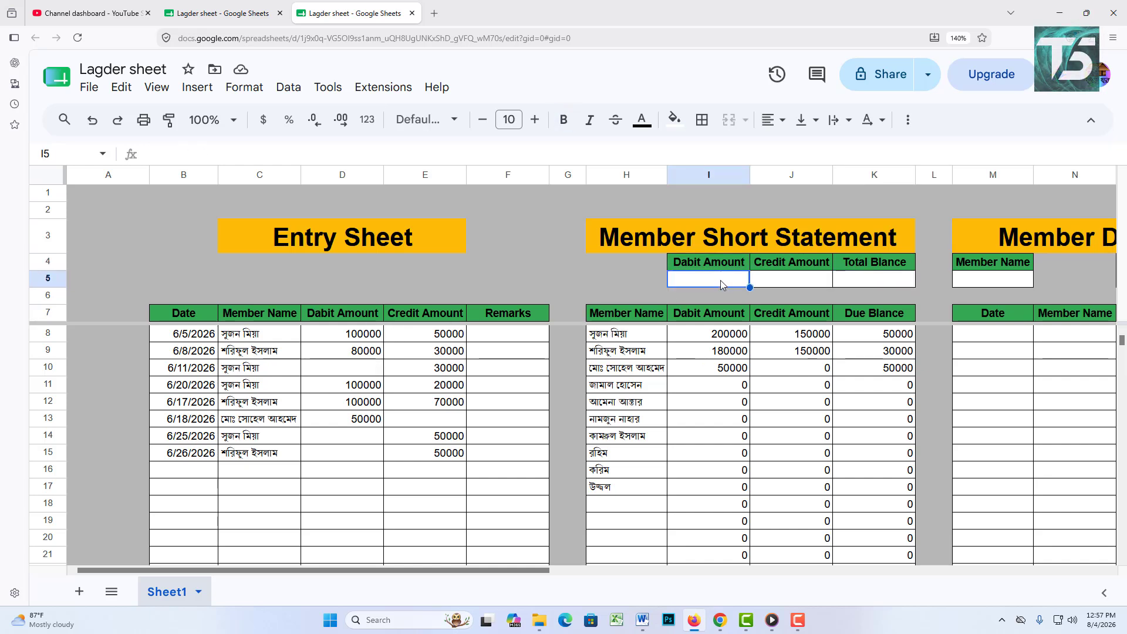
{"action": "type", "text": "=s"}
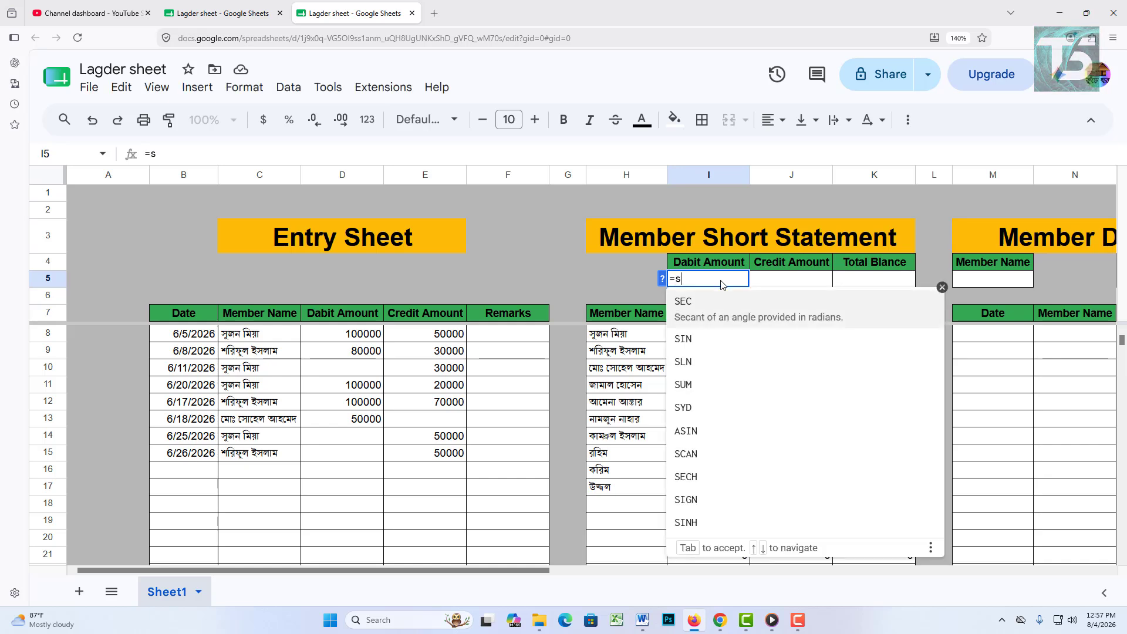
{"action": "type", "text": "um("}
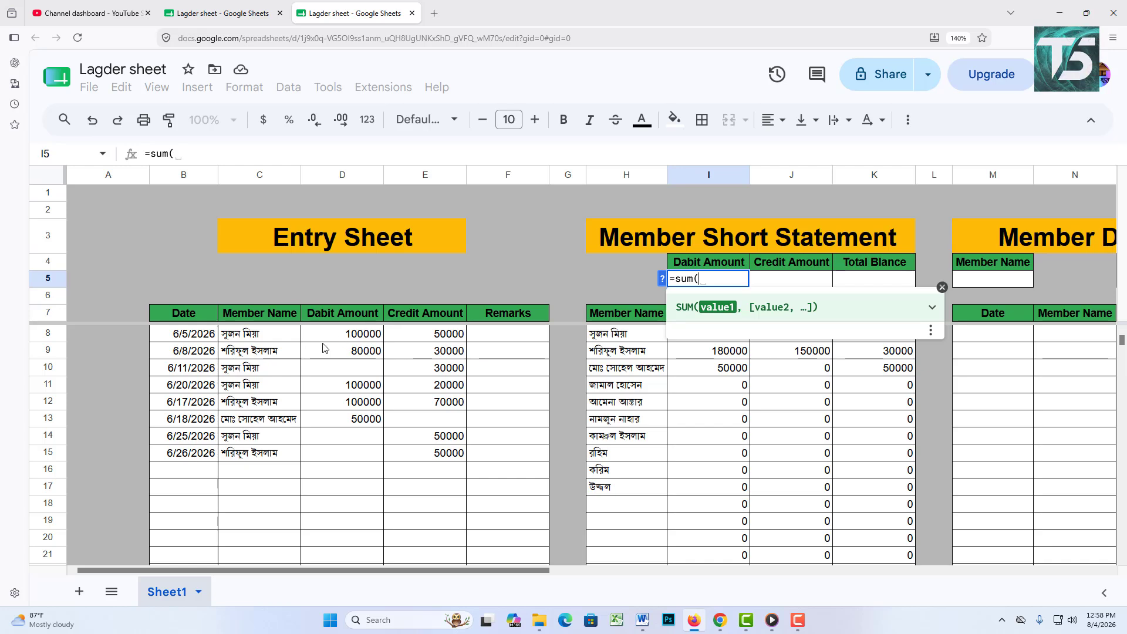
{"action": "left_click_drag", "start_coordinate": [343, 334], "coordinate": [360, 454]}
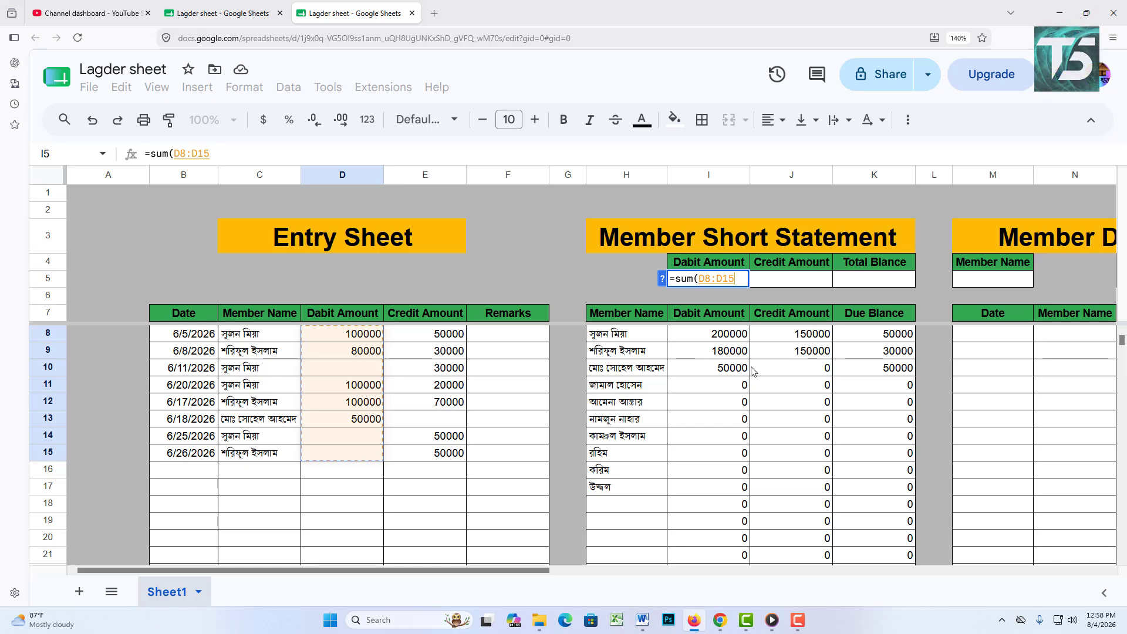
{"action": "key", "text": "BackSpace"}
{"action": "key", "text": "BackSpace"}
{"action": "type", "text": ")"}
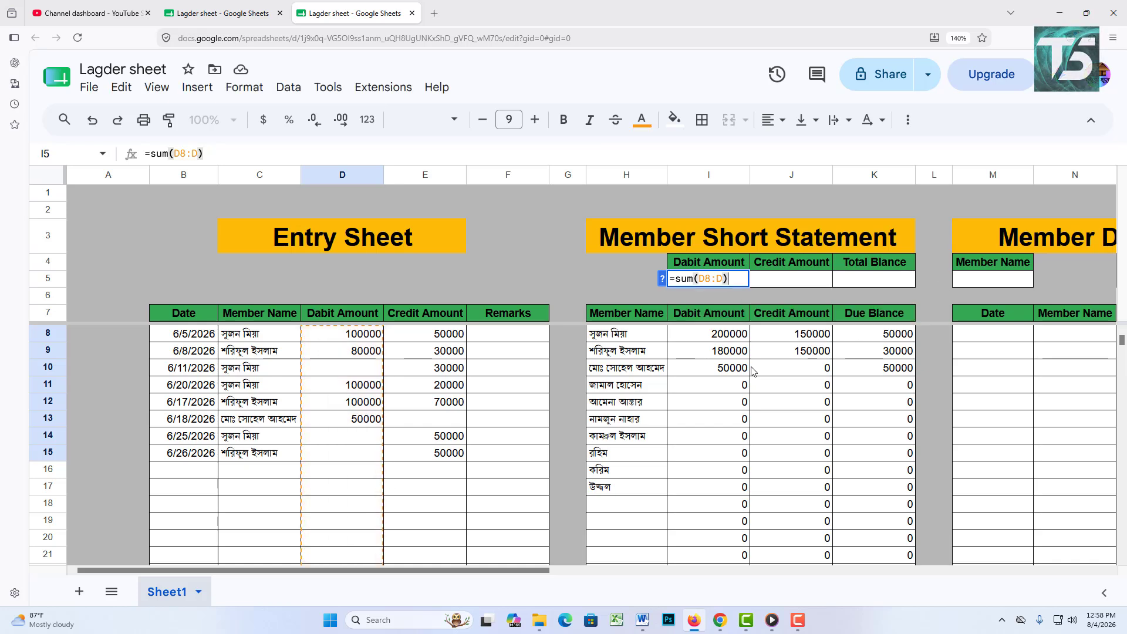
{"action": "key", "text": "Return"}
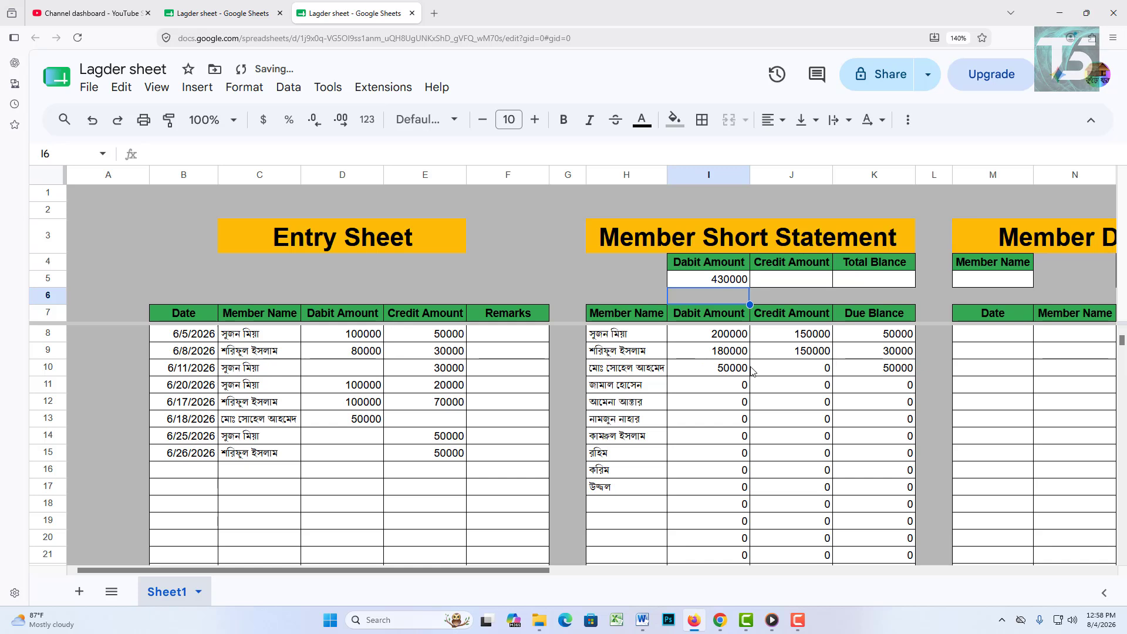
Step: Total the credit column in J5 with =sum(E8:E), giving 300000
{"action": "left_click", "coordinate": [792, 282]}
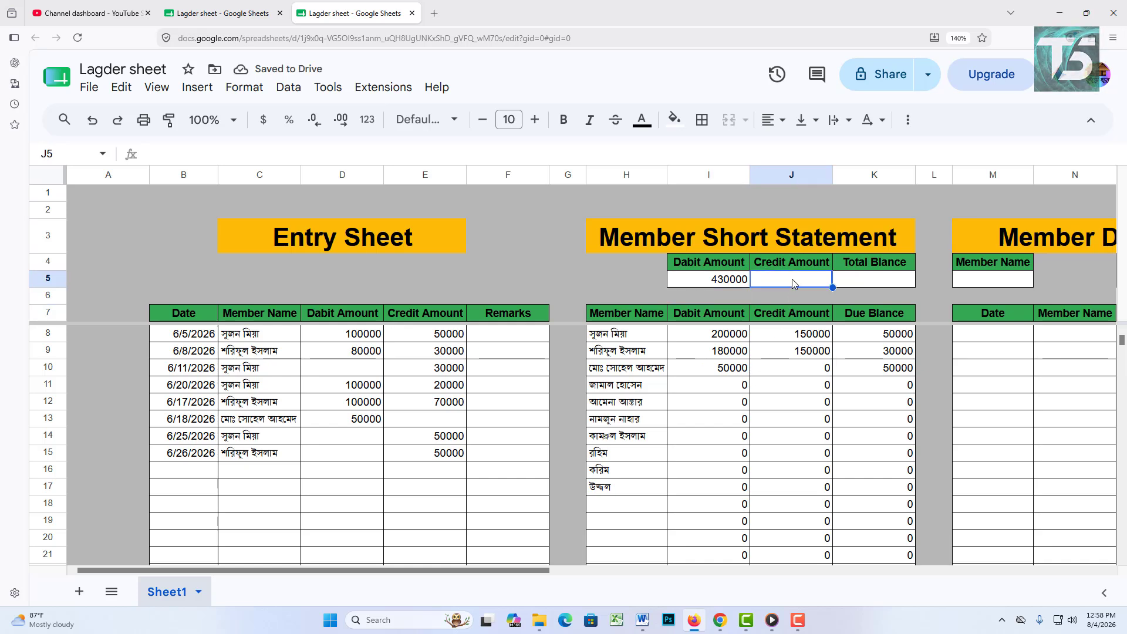
{"action": "type", "text": "=sum"}
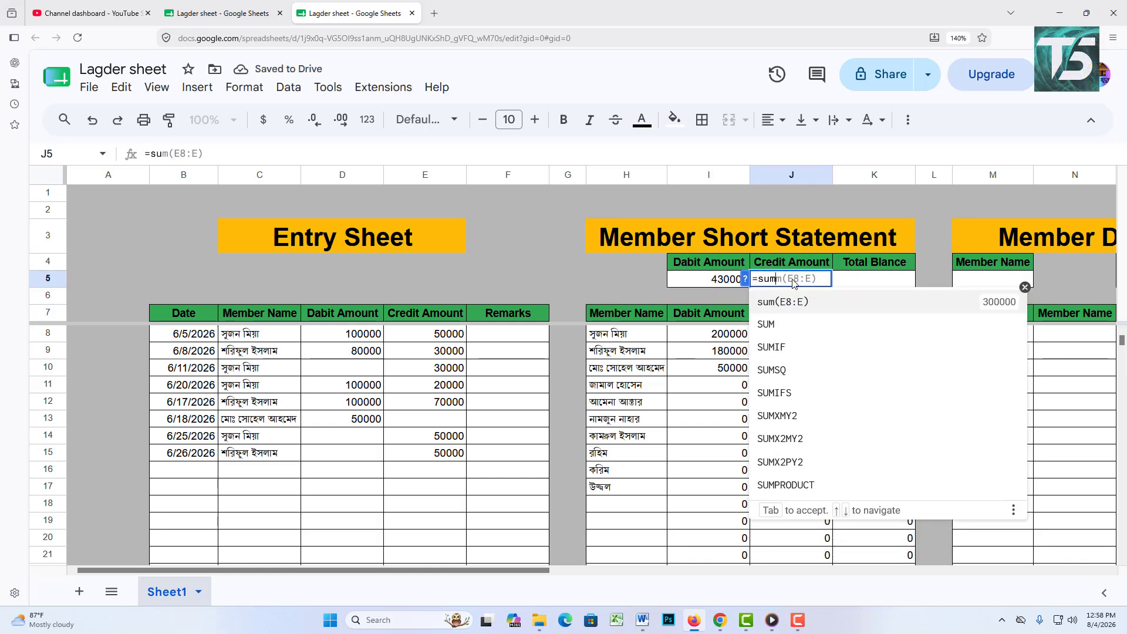
{"action": "type", "text": "("}
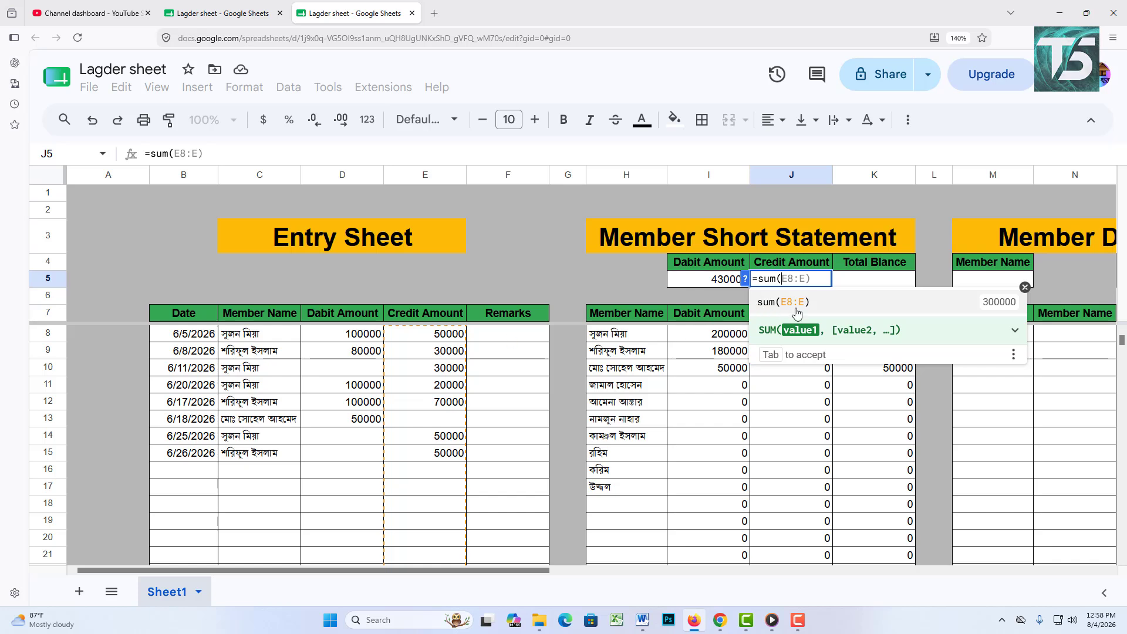
{"action": "key", "text": "Tab"}
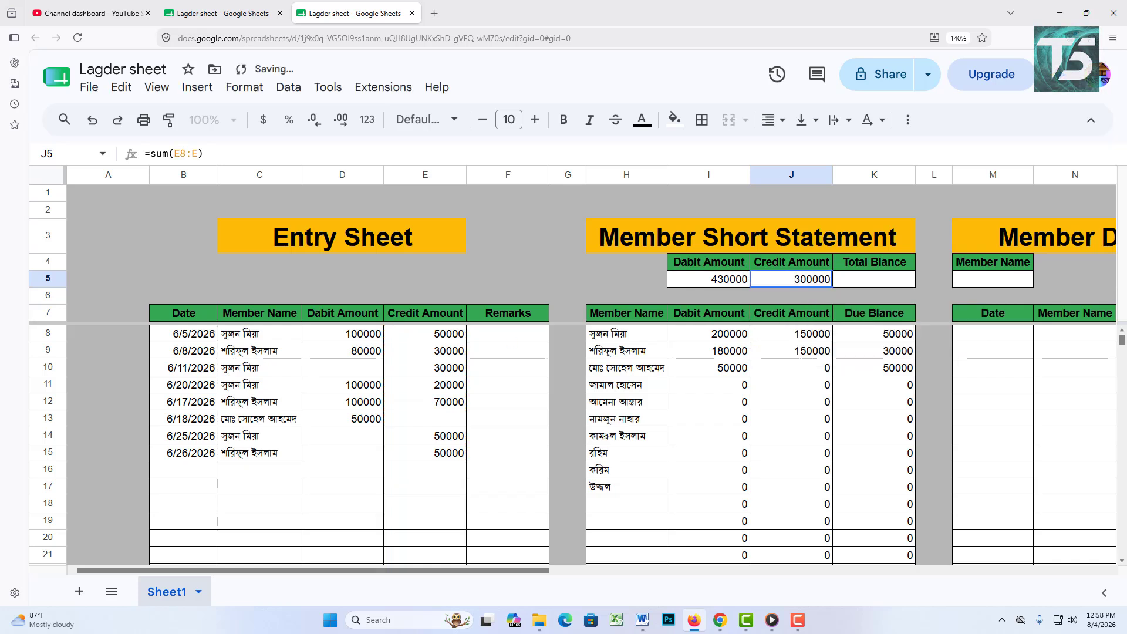
Step: Enter =I5-J5 in K5 to show the total balance of 130000
{"action": "left_click", "coordinate": [887, 280]}
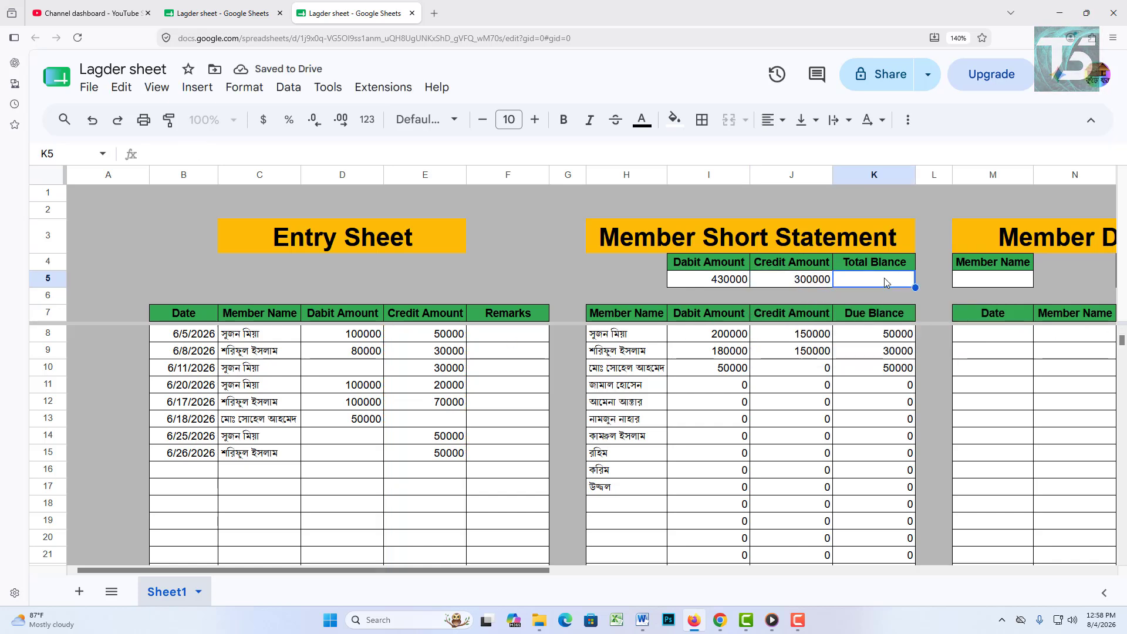
{"action": "type", "text": "="}
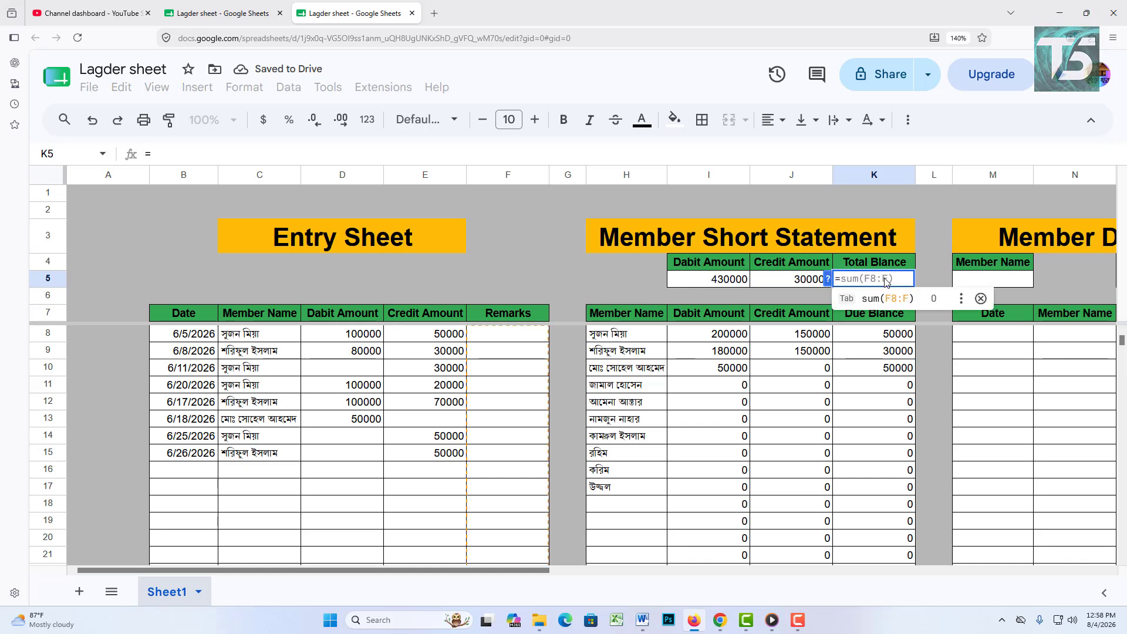
{"action": "left_click", "coordinate": [739, 280]}
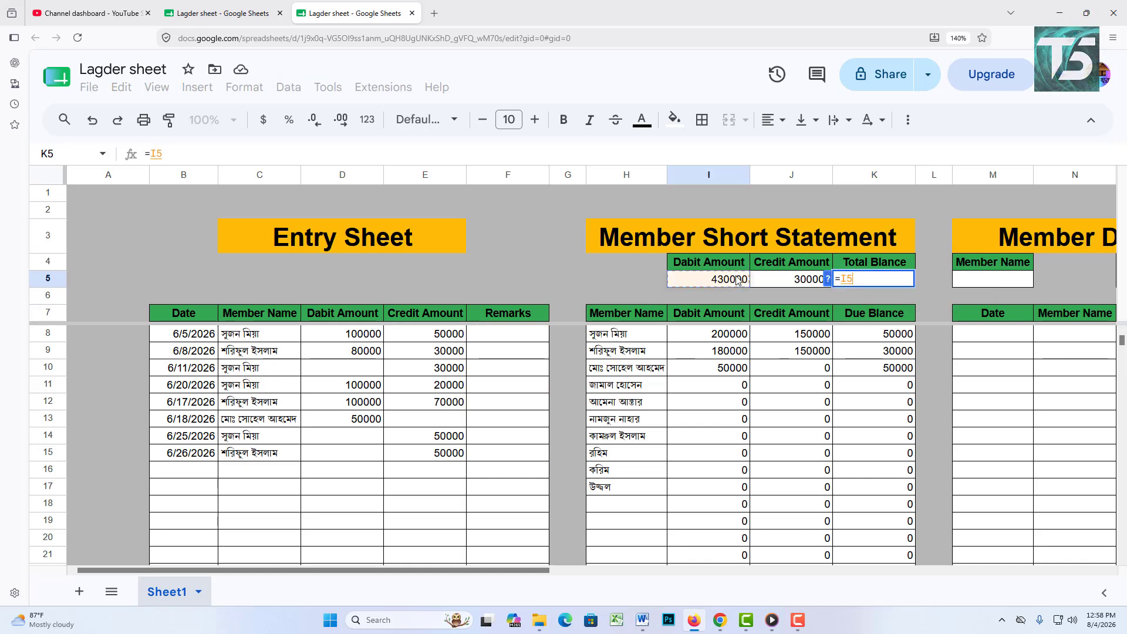
{"action": "type", "text": "-"}
{"action": "left_click", "coordinate": [808, 283]}
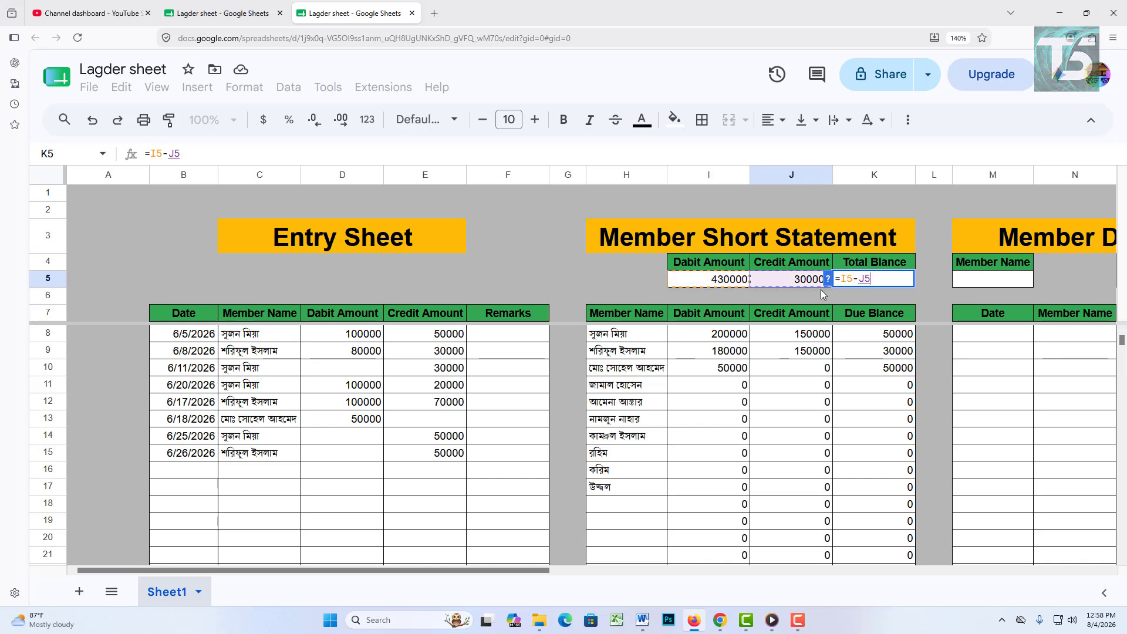
{"action": "key", "text": "Return"}
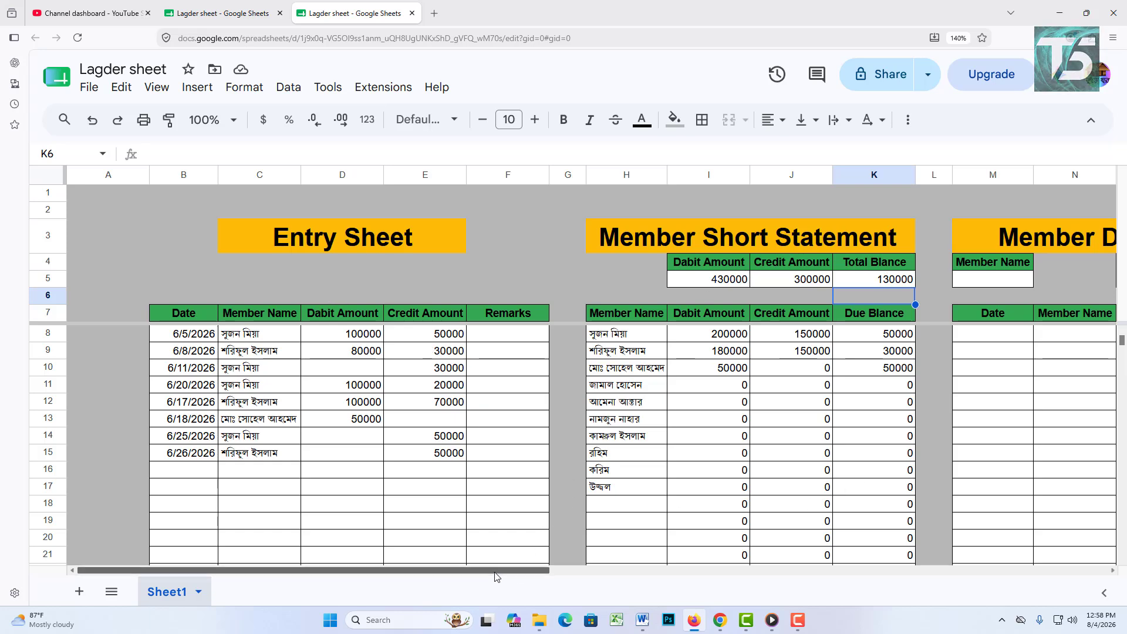
{"action": "left_click_drag", "start_coordinate": [497, 573], "coordinate": [732, 574]}
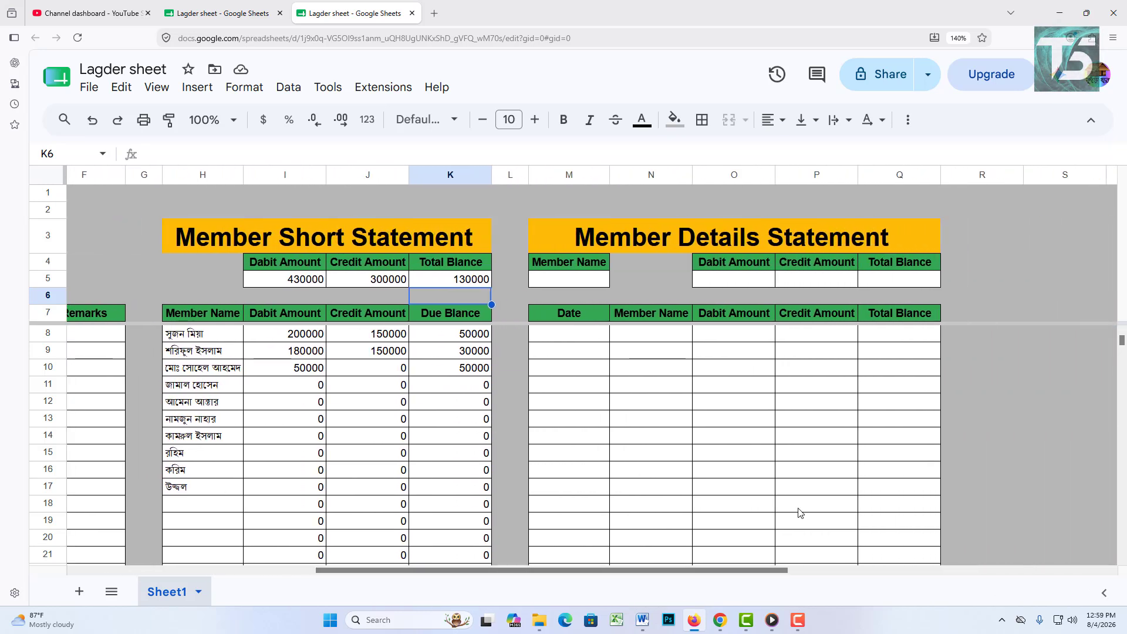
Step: Review the Member Details Statement's Member Name and total cells
{"action": "scroll", "coordinate": [670, 433], "scroll_direction": "down", "scroll_amount": 3}
{"action": "scroll", "coordinate": [670, 432], "scroll_direction": "up", "scroll_amount": 3}
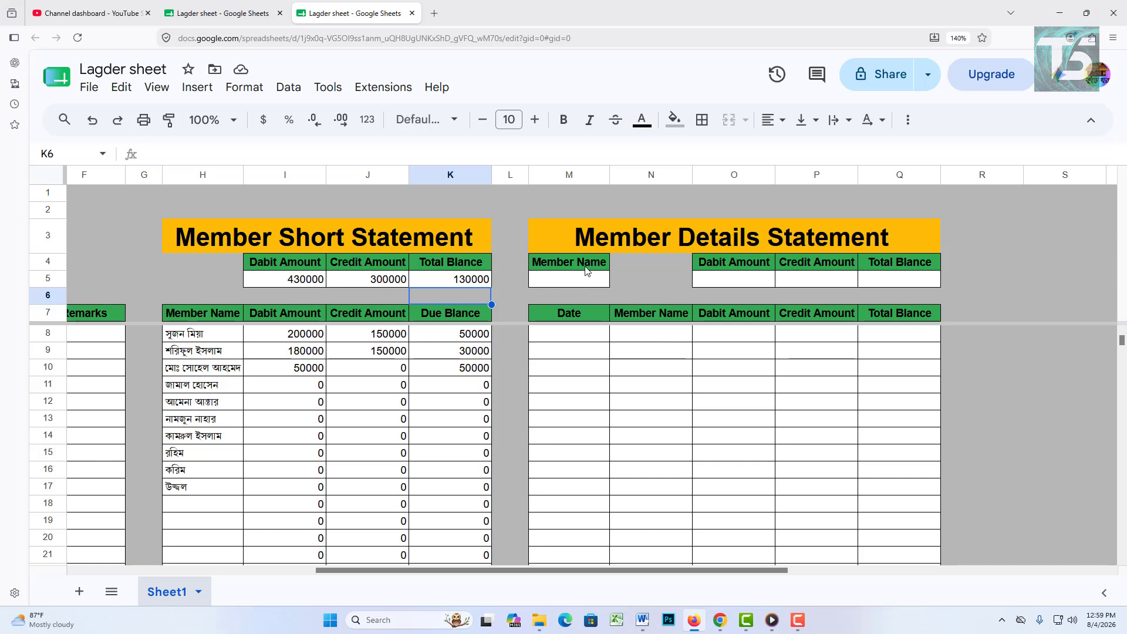
{"action": "left_click", "coordinate": [602, 283]}
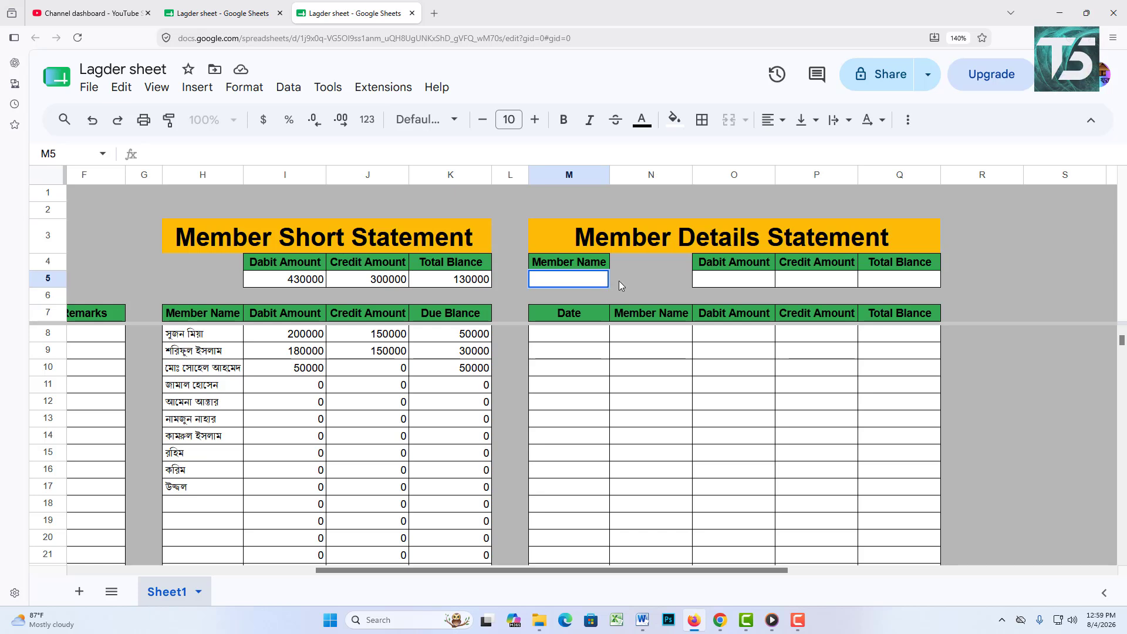
{"action": "left_click", "coordinate": [621, 280]}
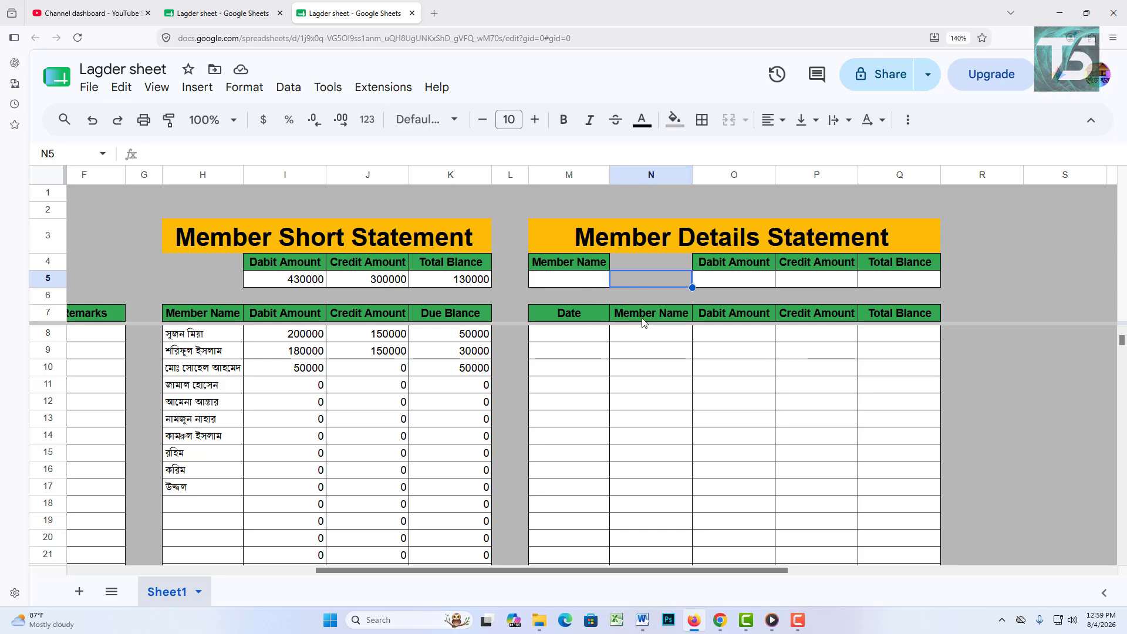
{"action": "left_click", "coordinate": [734, 284]}
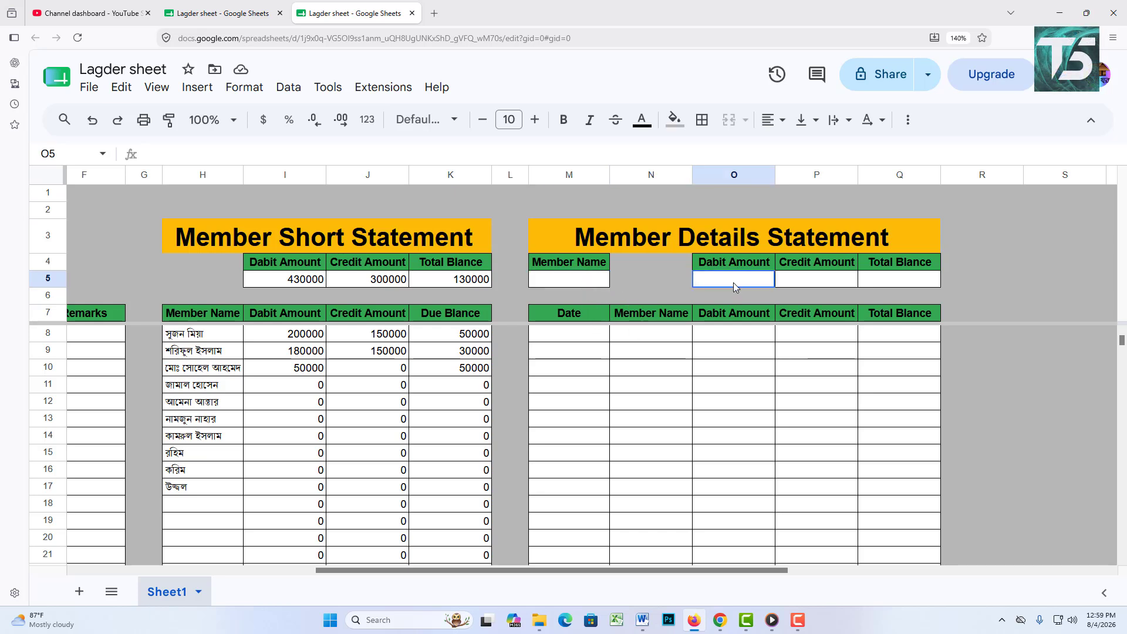
{"action": "left_click", "coordinate": [820, 288]}
{"action": "left_click", "coordinate": [897, 284]}
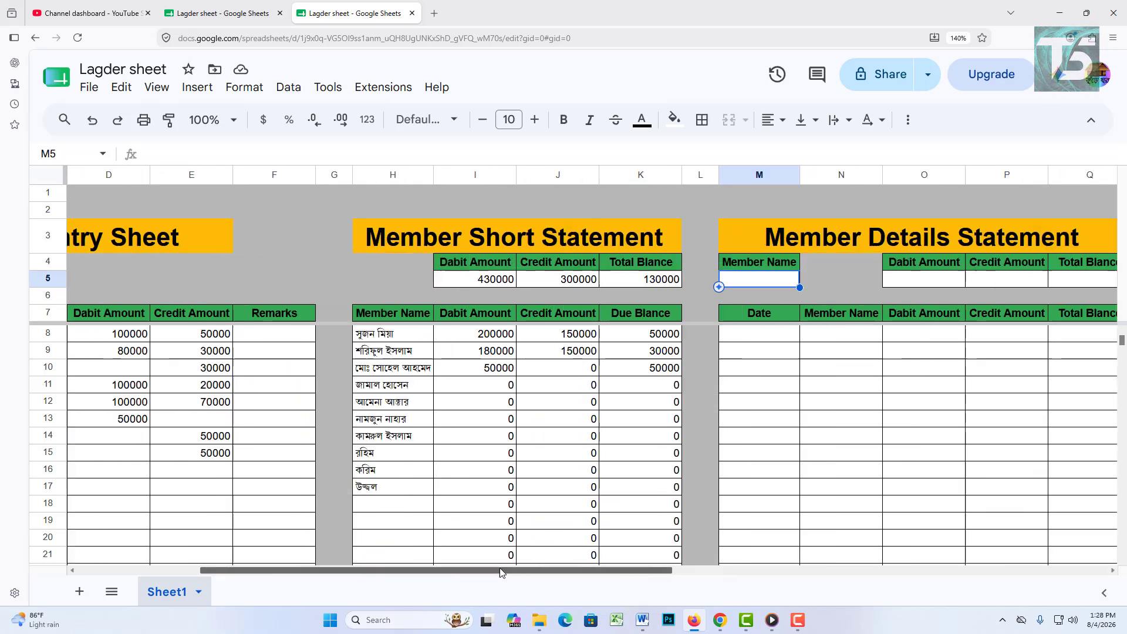
Step: Copy the first member's name from C8 into the Member Name cell M5
{"action": "scroll", "coordinate": [249, 383], "scroll_direction": "left", "scroll_amount": 3}
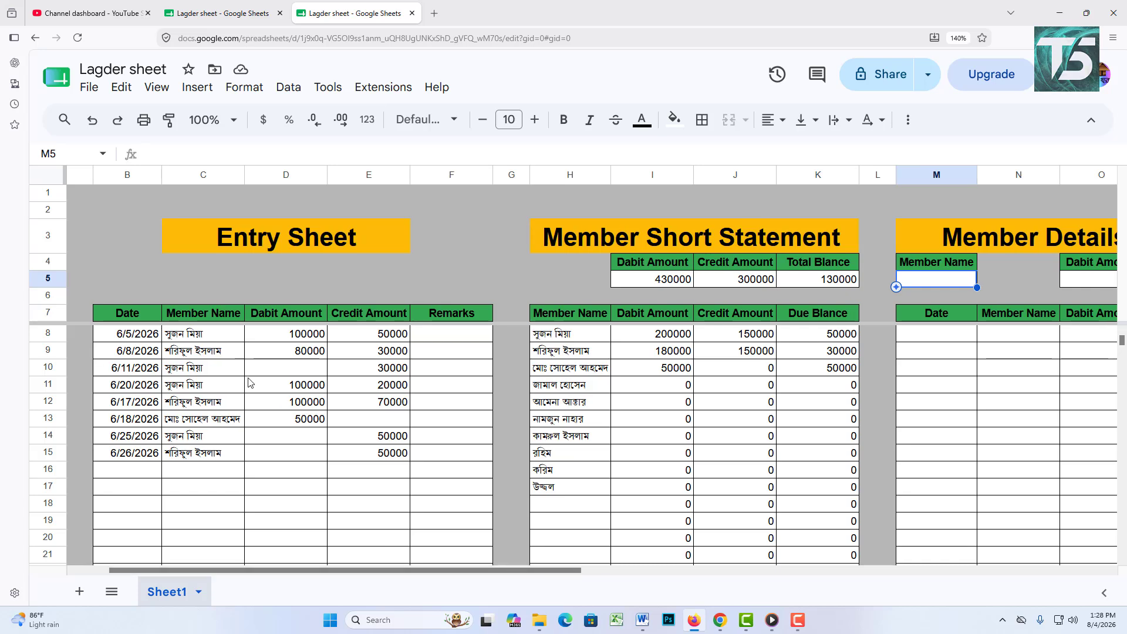
{"action": "left_click", "coordinate": [226, 341]}
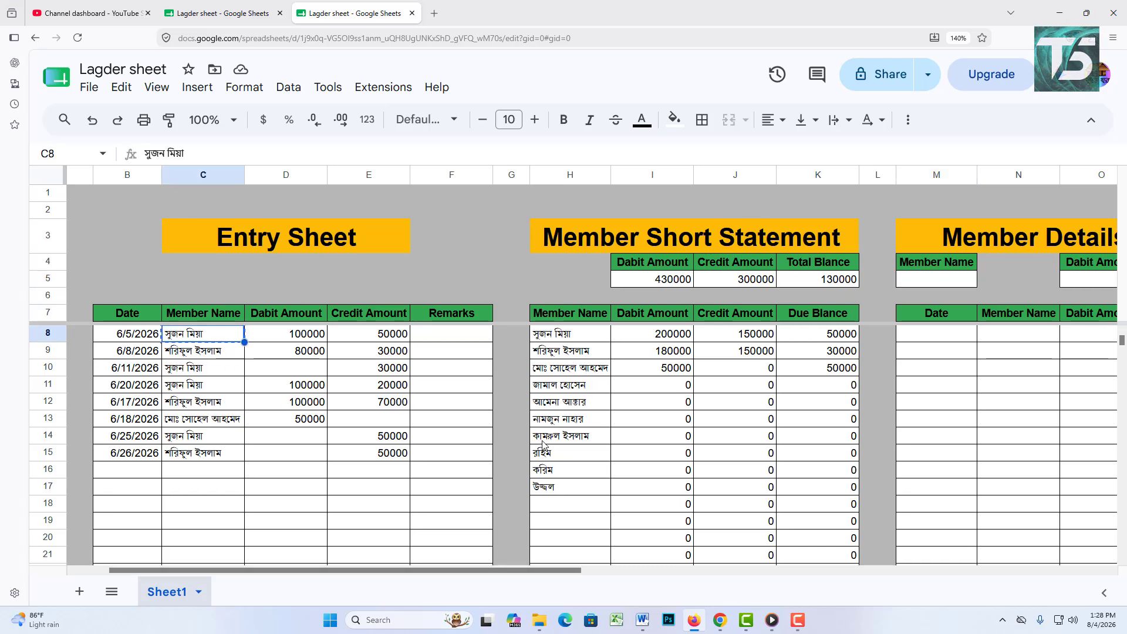
{"action": "left_click", "coordinate": [938, 286]}
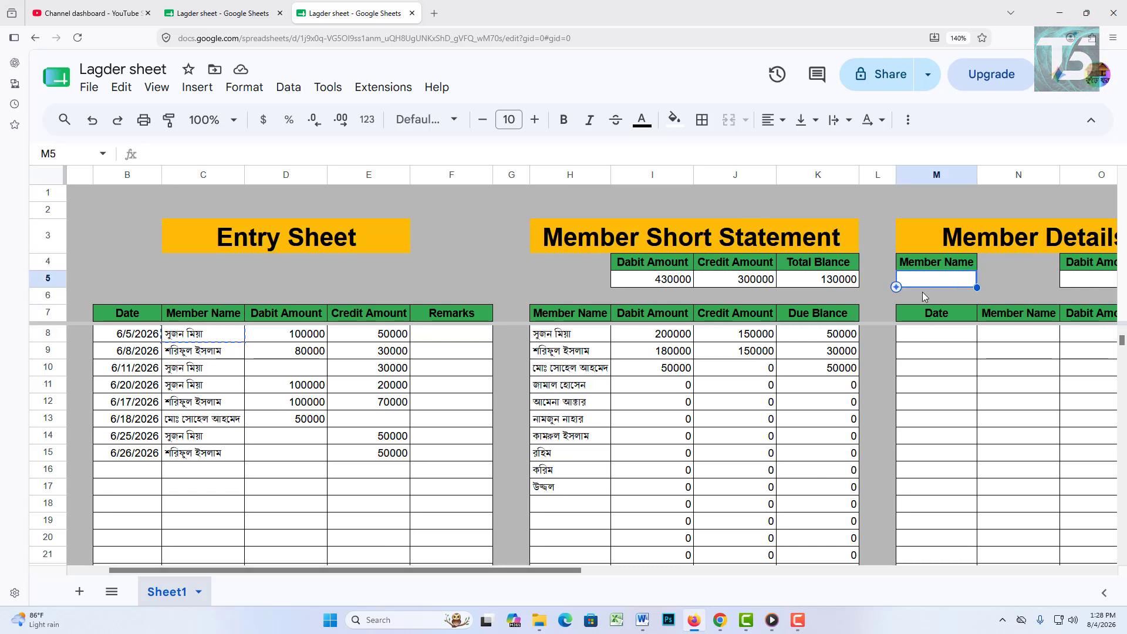
Step: Start a FILTER formula in M8 over the Entry Sheet range B7:E
{"action": "left_click", "coordinate": [1032, 277]}
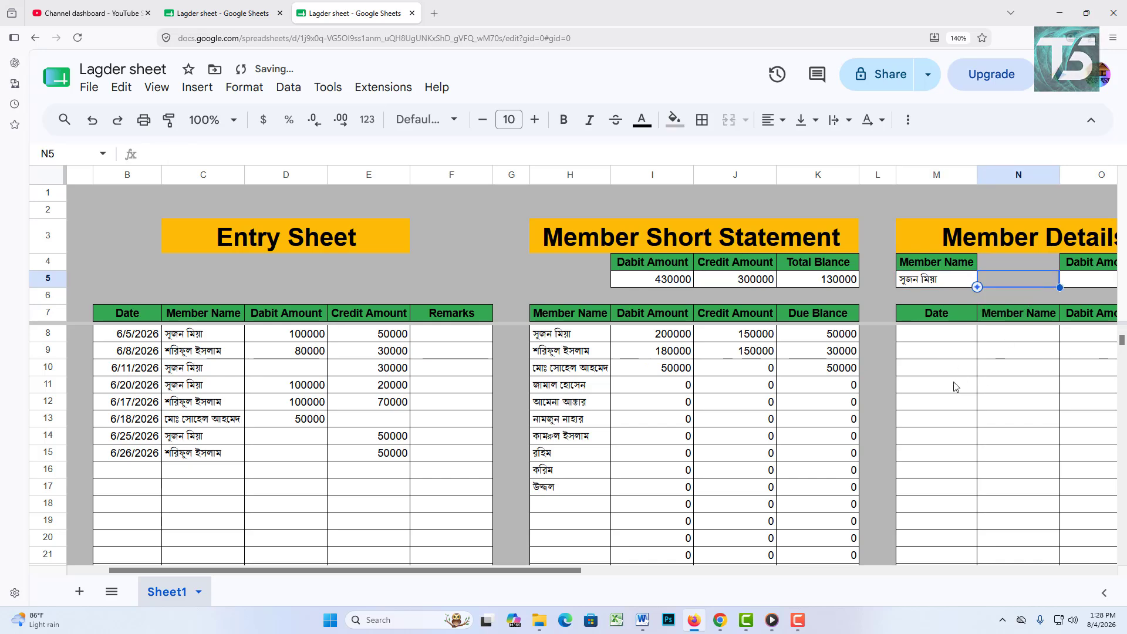
{"action": "left_click", "coordinate": [946, 339]}
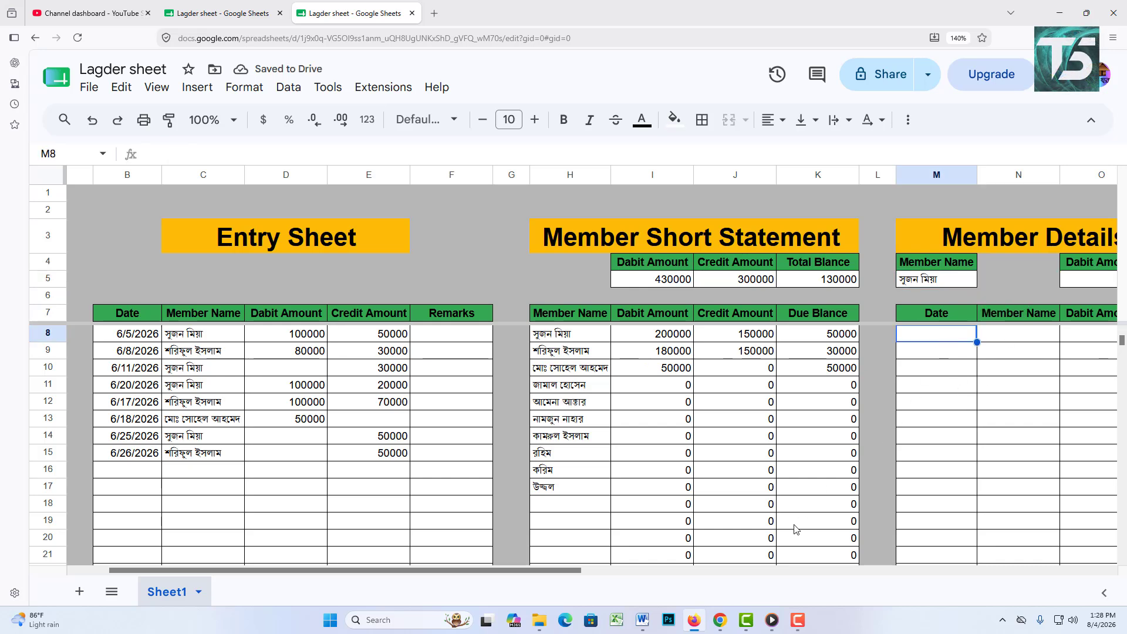
{"action": "scroll", "coordinate": [562, 570], "scroll_direction": "right", "scroll_amount": 3}
{"action": "scroll", "coordinate": [552, 570], "scroll_direction": "left", "scroll_amount": 2}
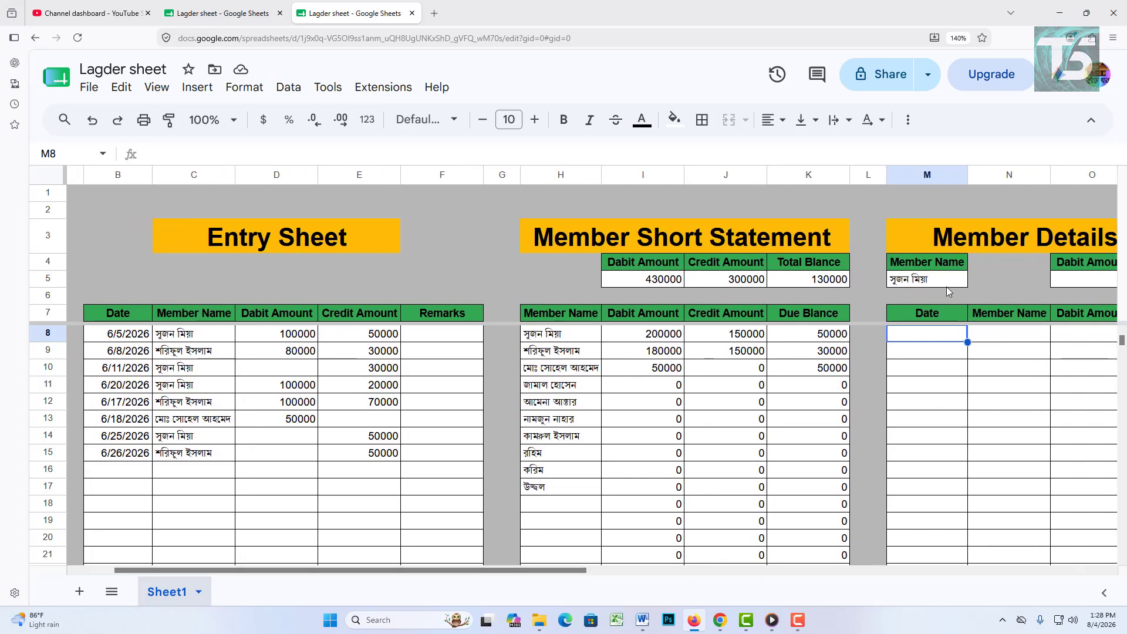
{"action": "left_click", "coordinate": [946, 281]}
{"action": "left_click", "coordinate": [947, 330]}
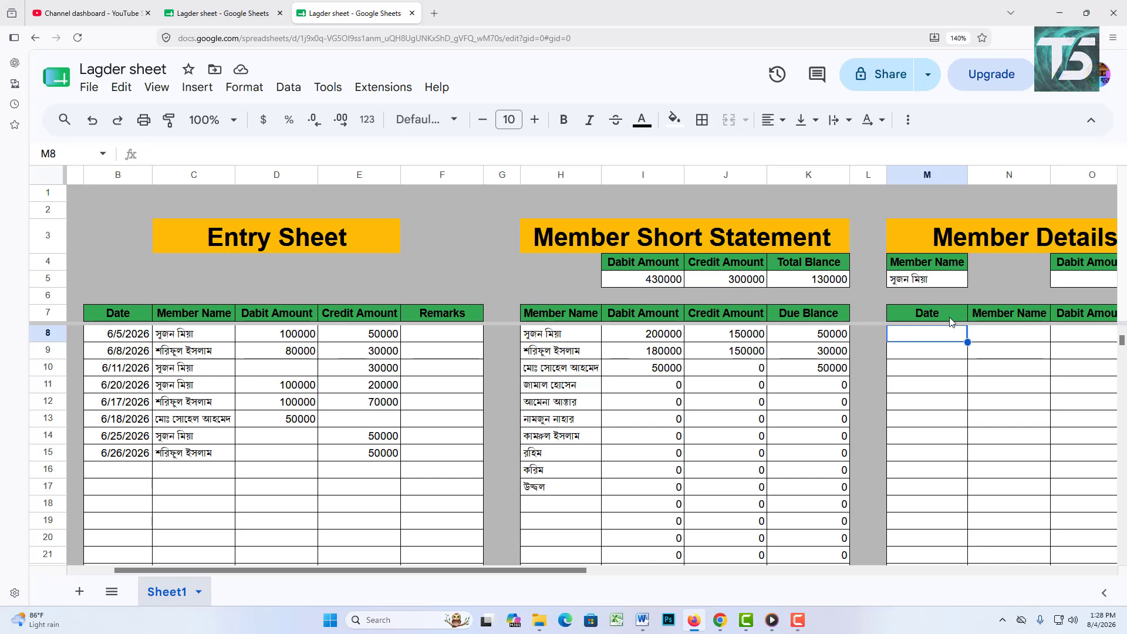
{"action": "type", "text": "=fil"}
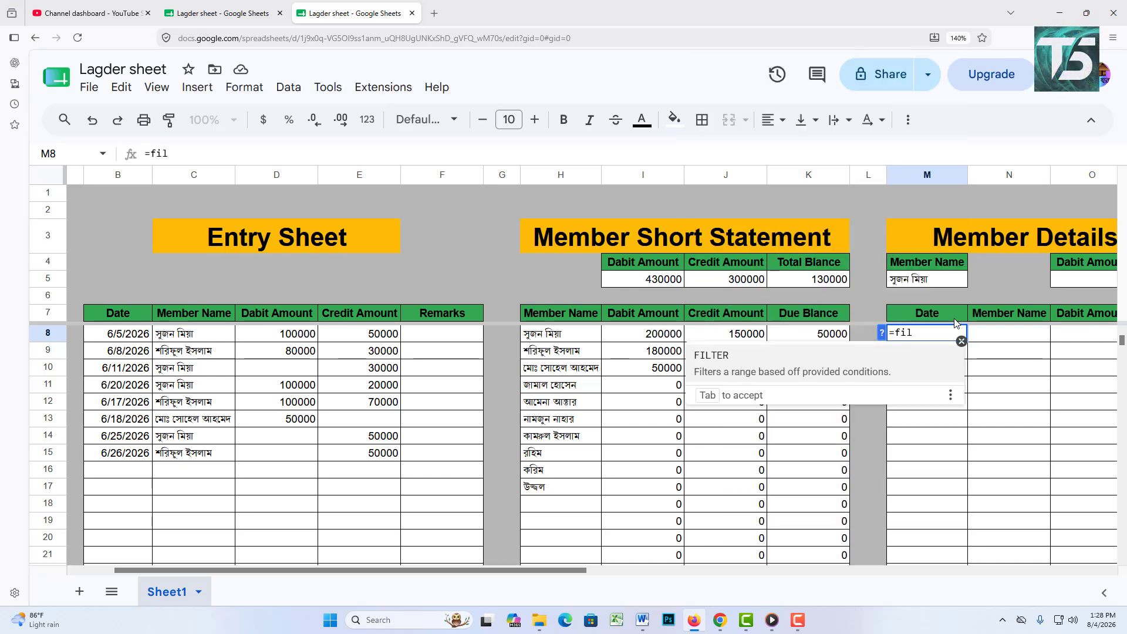
{"action": "left_click", "coordinate": [796, 373]}
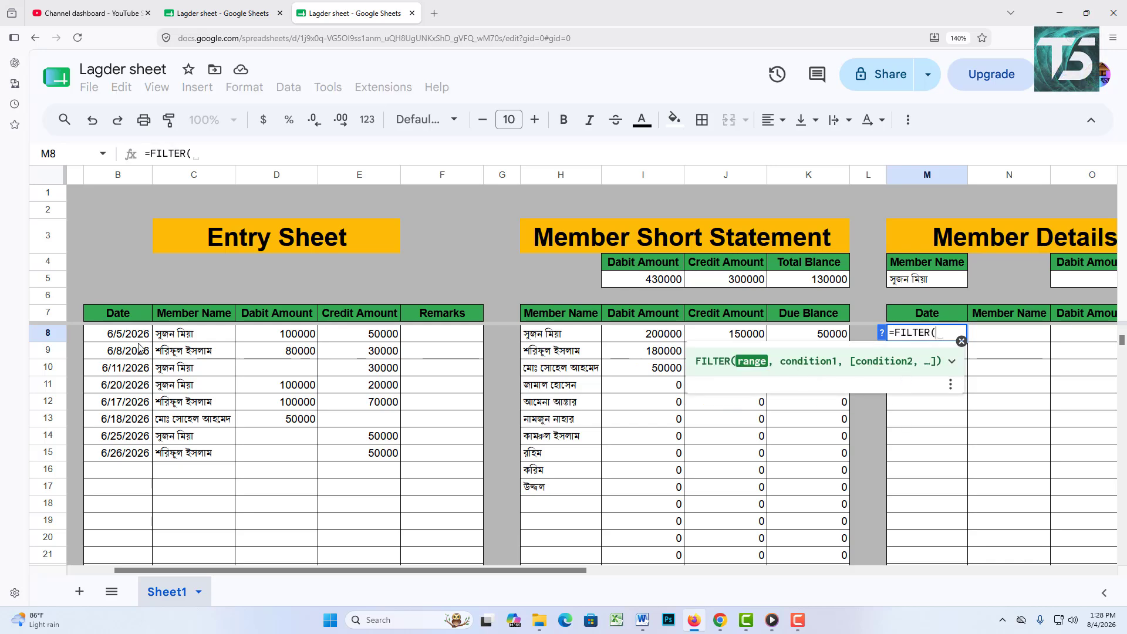
{"action": "left_click_drag", "start_coordinate": [108, 314], "coordinate": [371, 473]}
{"action": "key", "text": "BackSpace"}
{"action": "key", "text": "BackSpace"}
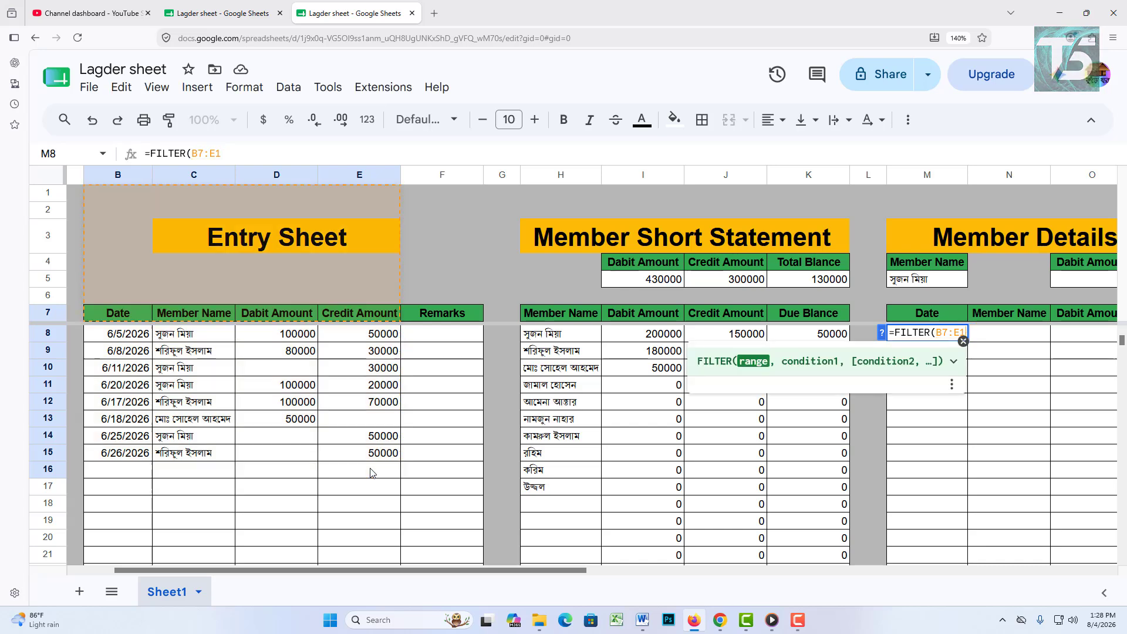
Step: Add the condition C7:C=M5, listing the first member's four entries from 6/5 to 6/25/2026
{"action": "type", "text": ","}
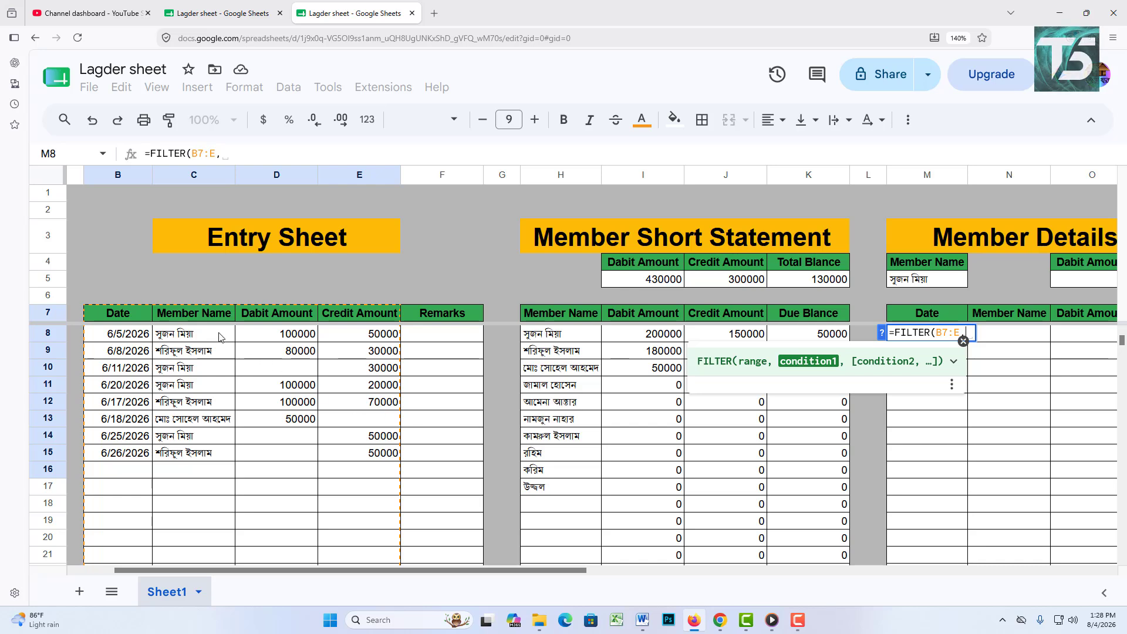
{"action": "left_click_drag", "start_coordinate": [217, 322], "coordinate": [210, 477]}
{"action": "key", "text": "BackSpace"}
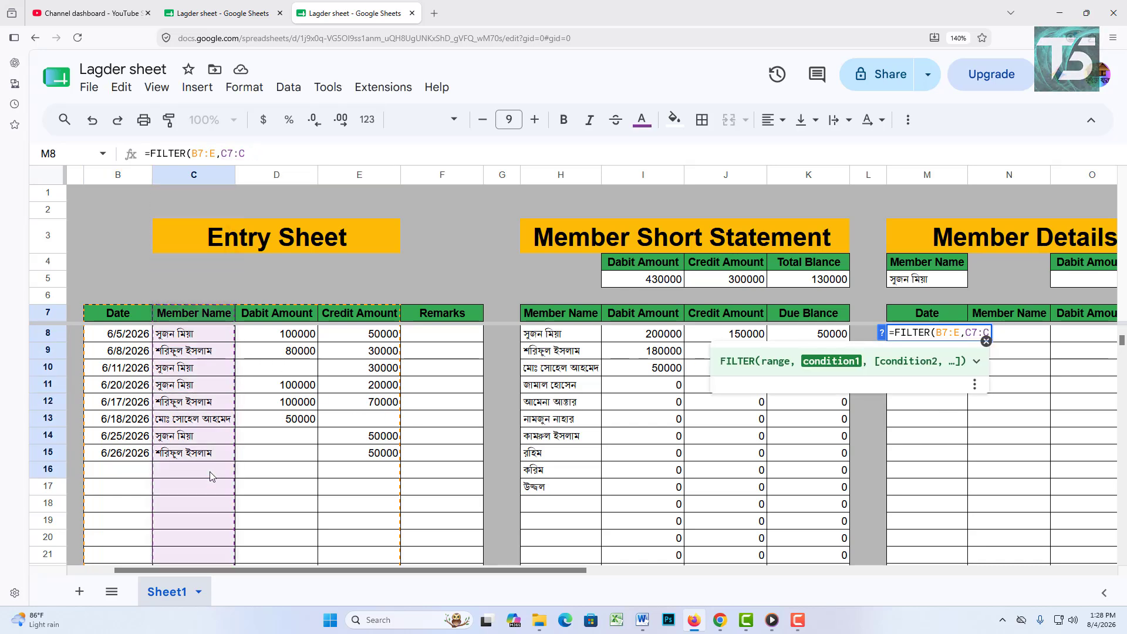
{"action": "type", "text": "="}
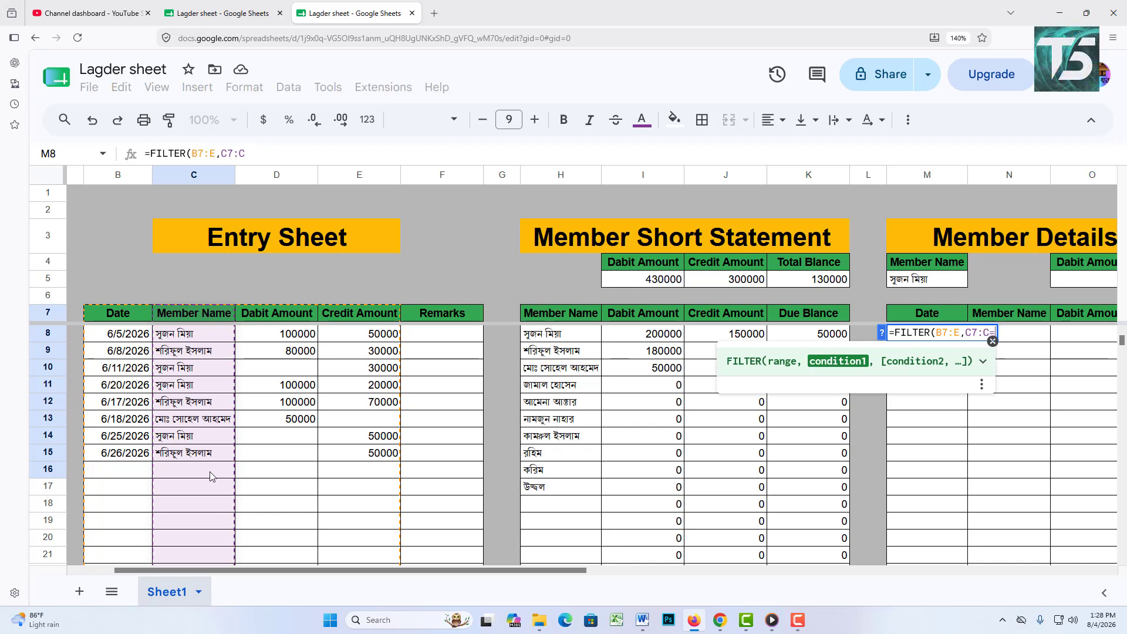
{"action": "left_click", "coordinate": [909, 273]}
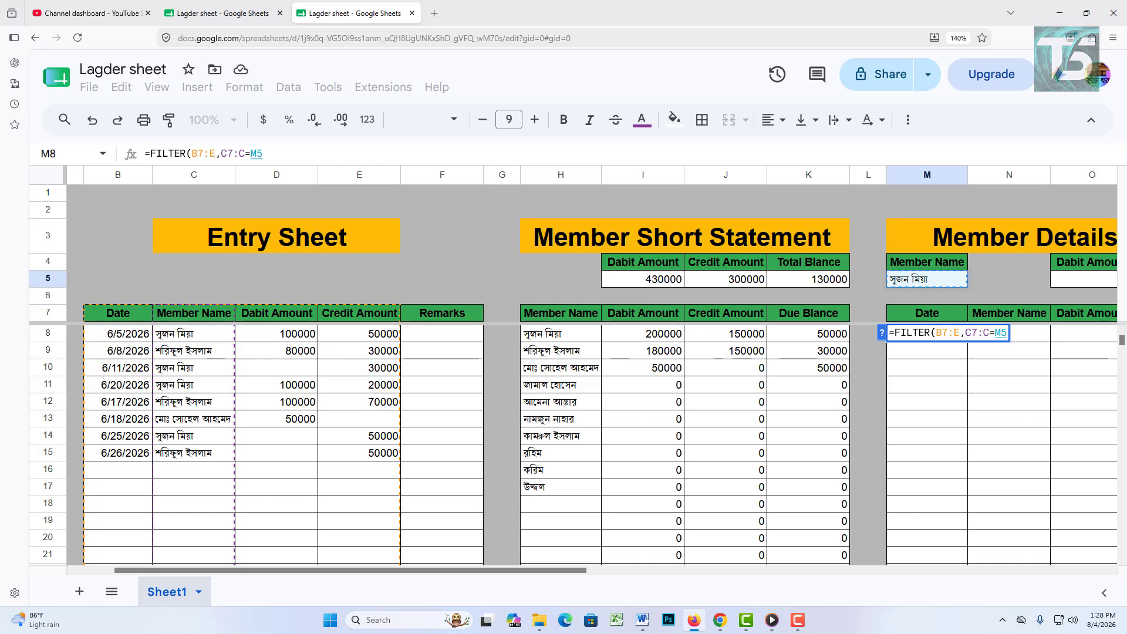
{"action": "type", "text": ")"}
{"action": "key", "text": "Return"}
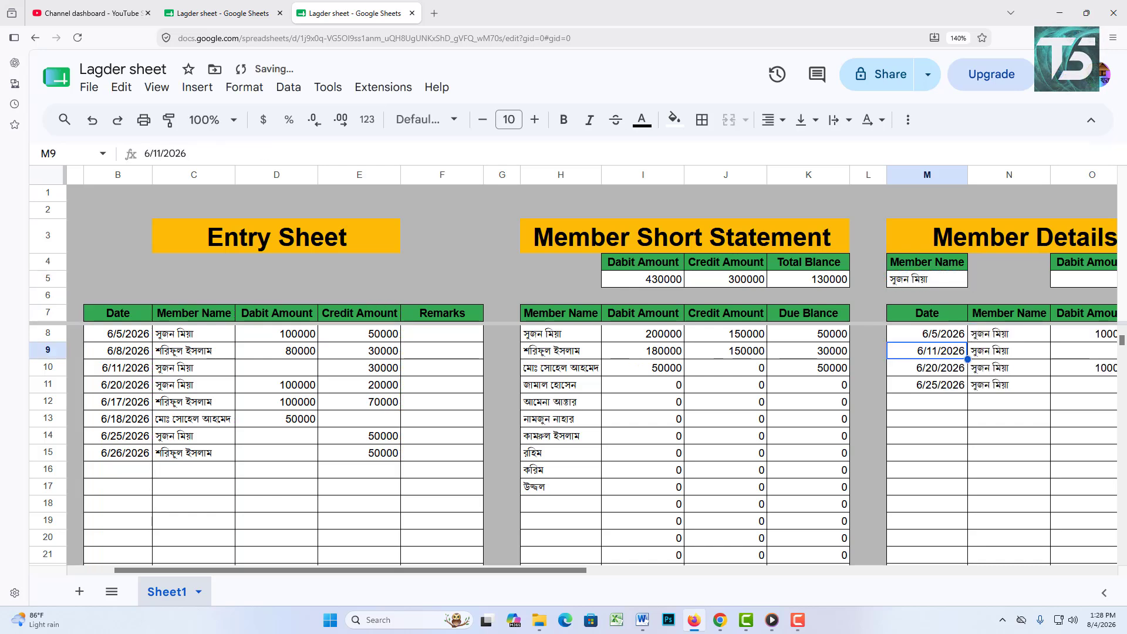
{"action": "left_click_drag", "start_coordinate": [446, 570], "coordinate": [596, 573]}
Step: Switch M5 between members via its dropdown, ending on the second member's three entries
{"action": "left_click_drag", "start_coordinate": [885, 596], "coordinate": [804, 593]}
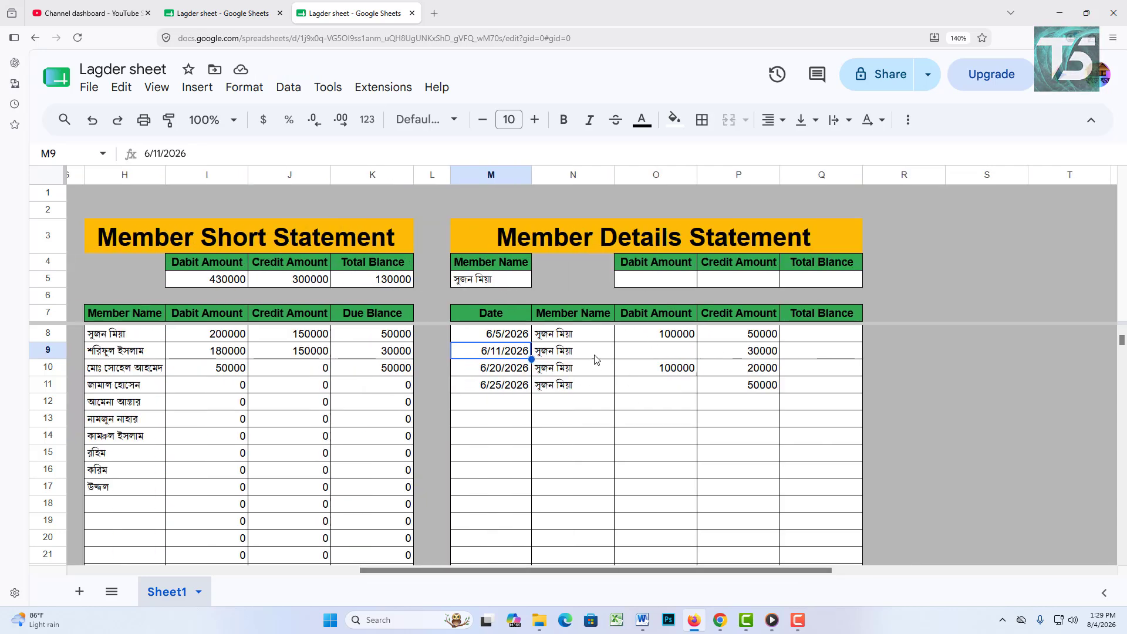
{"action": "left_click", "coordinate": [505, 283]}
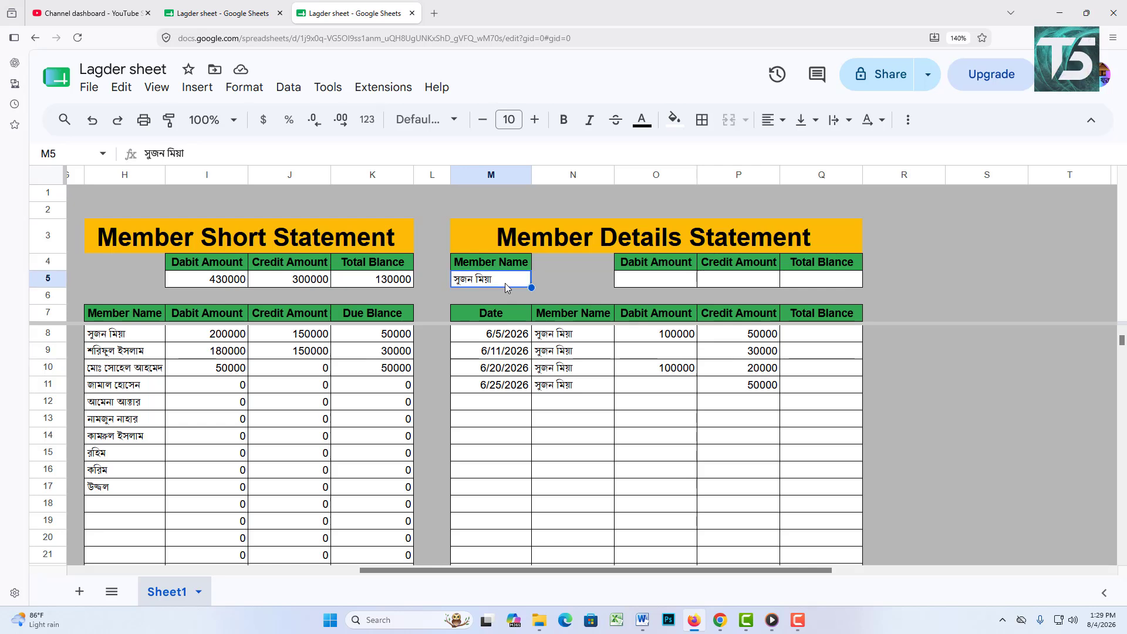
{"action": "left_click", "coordinate": [505, 283]}
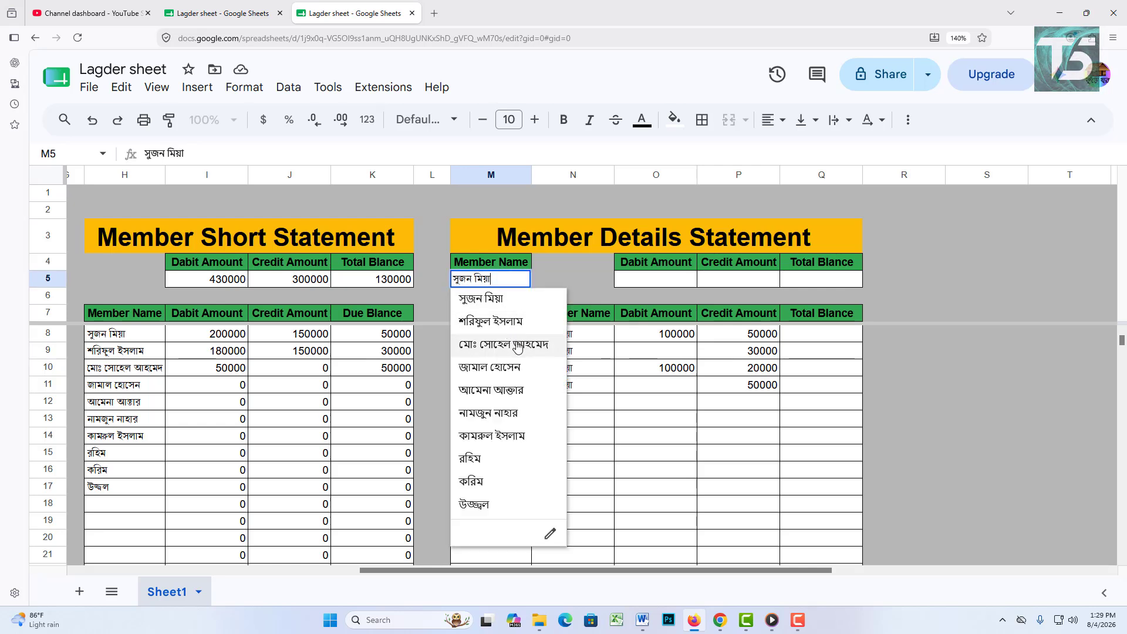
{"action": "left_click", "coordinate": [515, 347]}
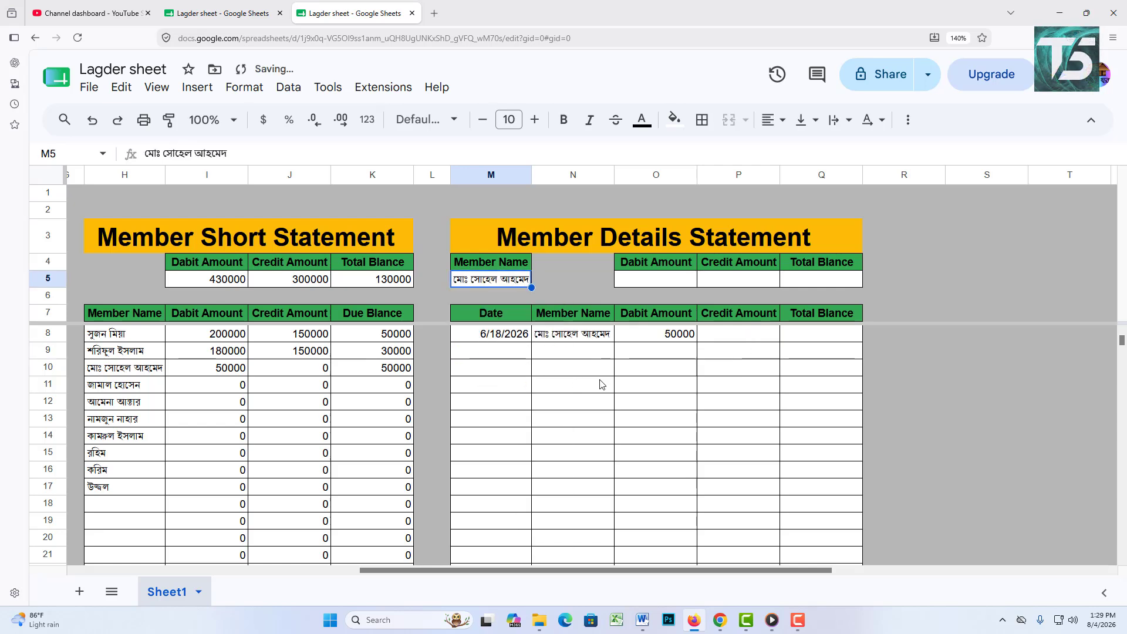
{"action": "left_click", "coordinate": [511, 283]}
{"action": "left_click", "coordinate": [513, 322]}
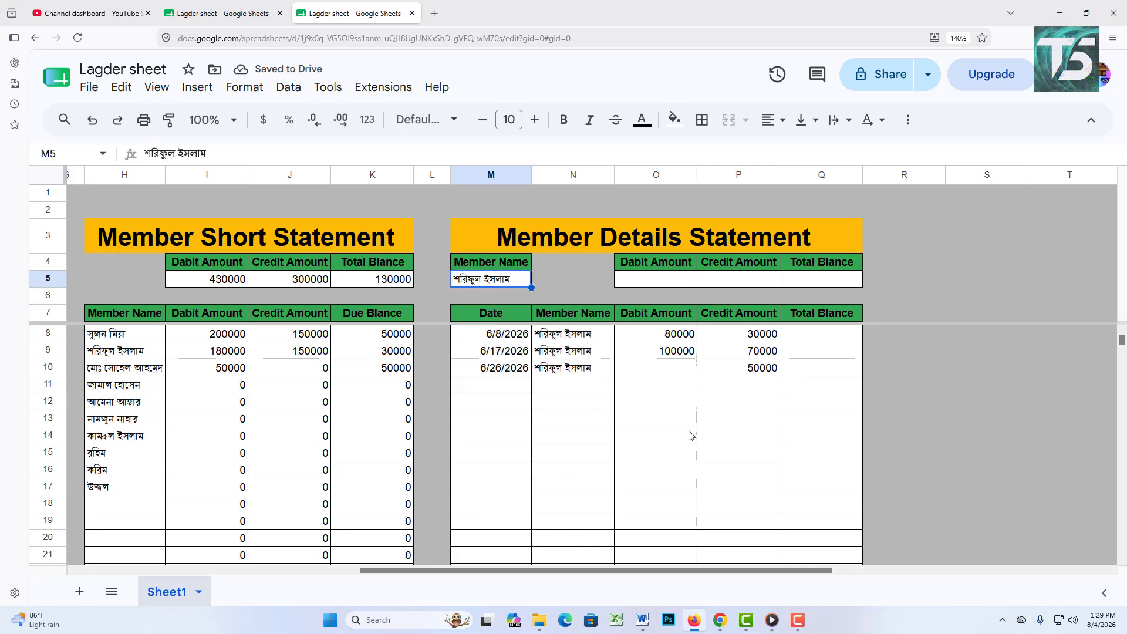
{"action": "left_click_drag", "start_coordinate": [763, 570], "coordinate": [831, 579]}
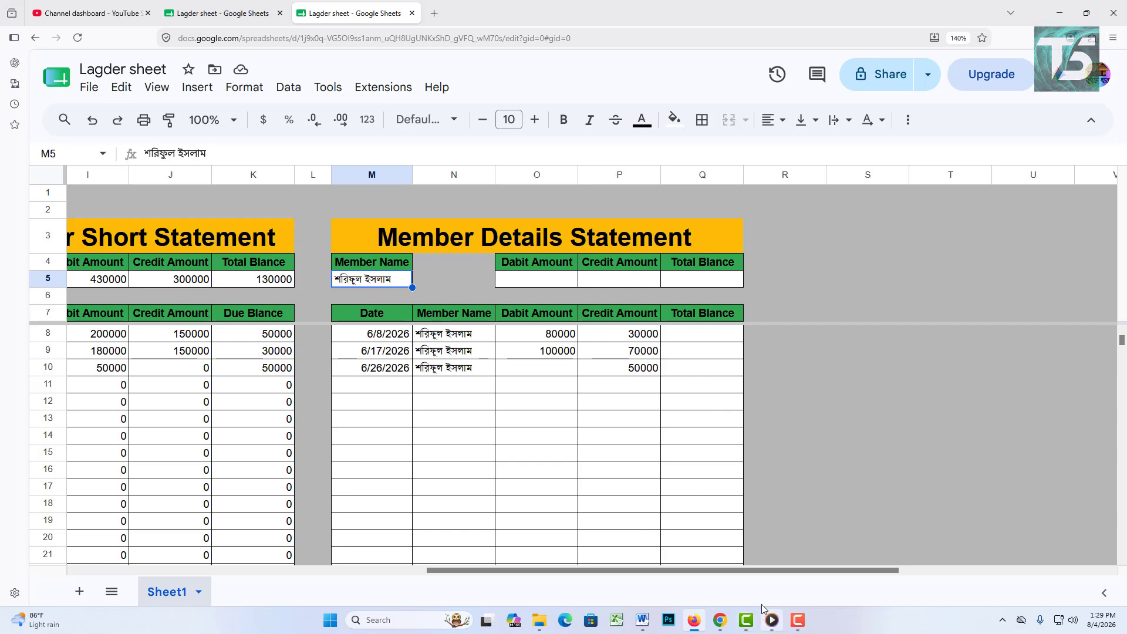
Step: Add a centered 'Ref' heading in R7
{"action": "left_click", "coordinate": [765, 311]}
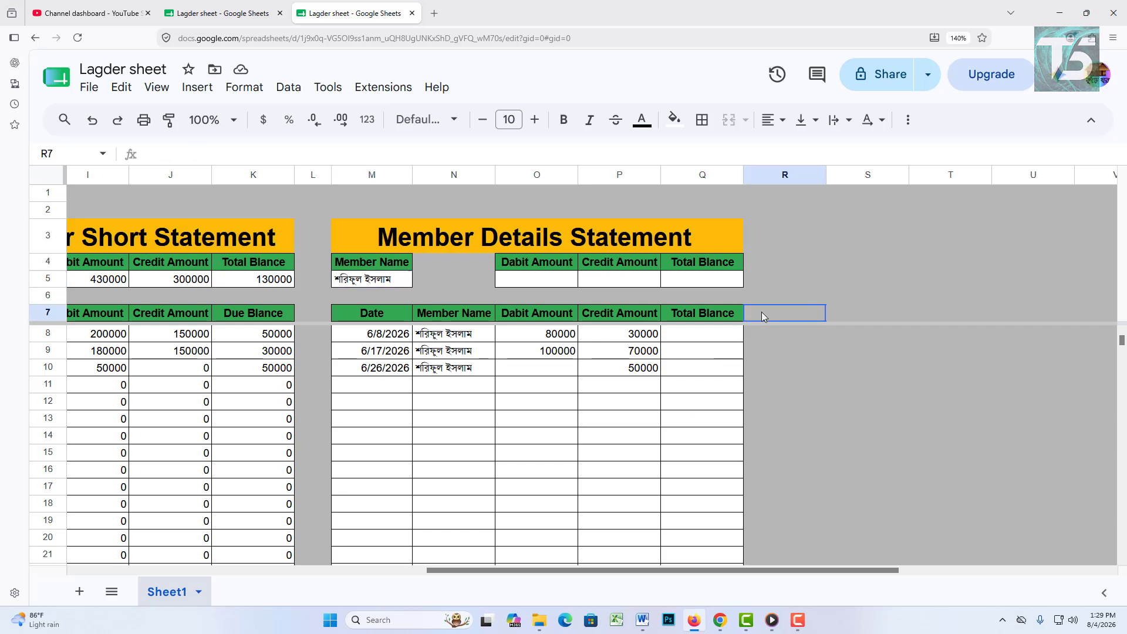
{"action": "type", "text": "Ref"}
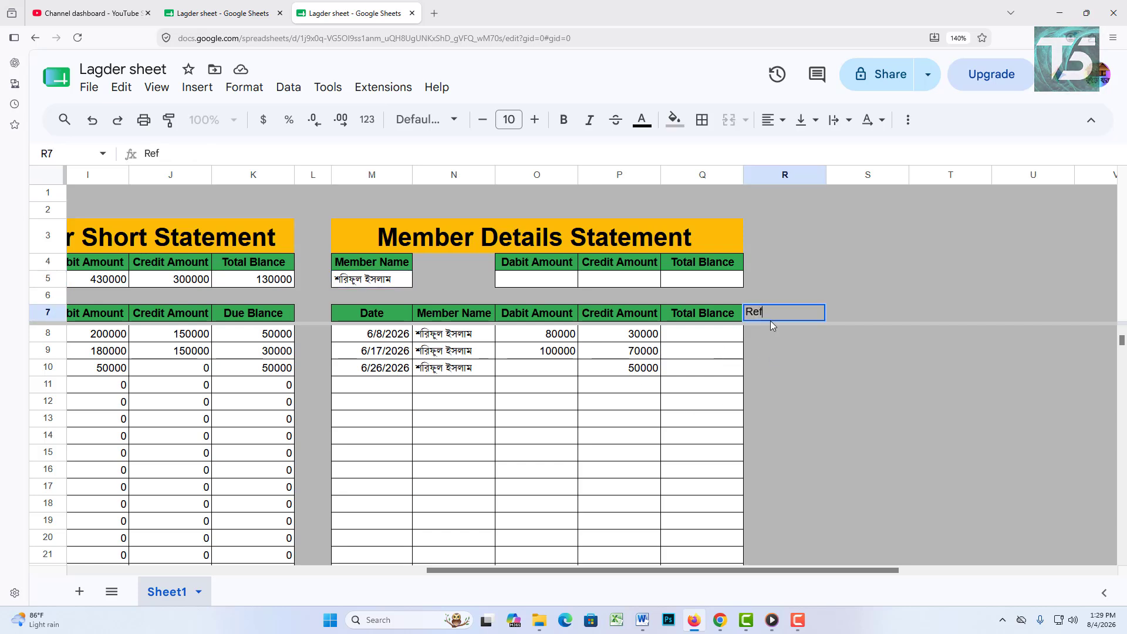
{"action": "left_click", "coordinate": [929, 332]}
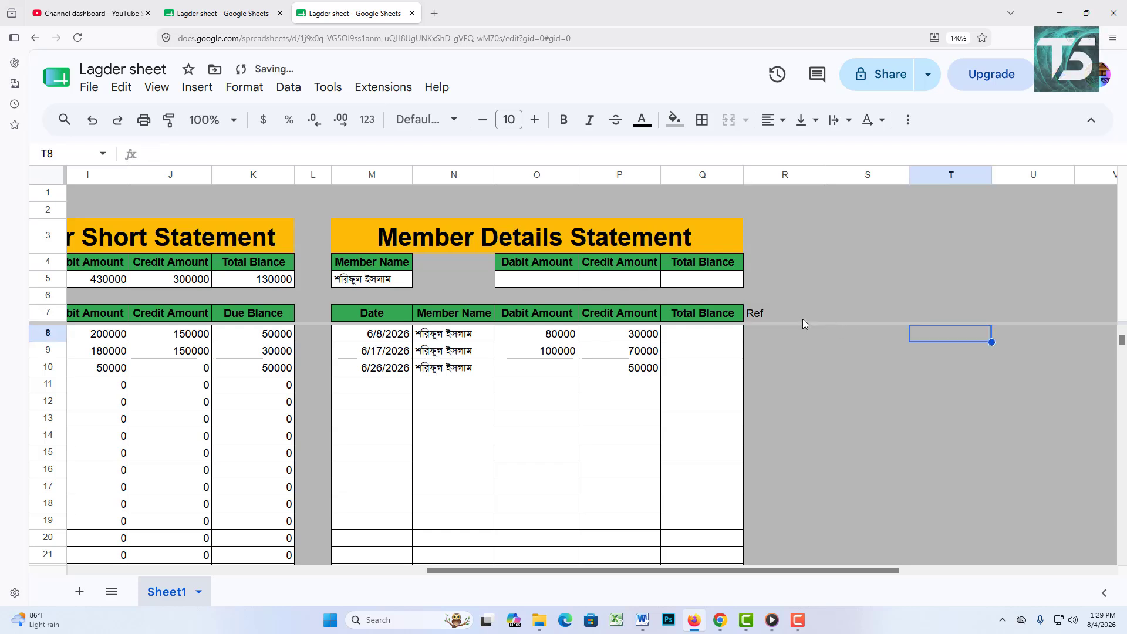
{"action": "left_click", "coordinate": [802, 319]}
{"action": "left_click", "coordinate": [774, 120]}
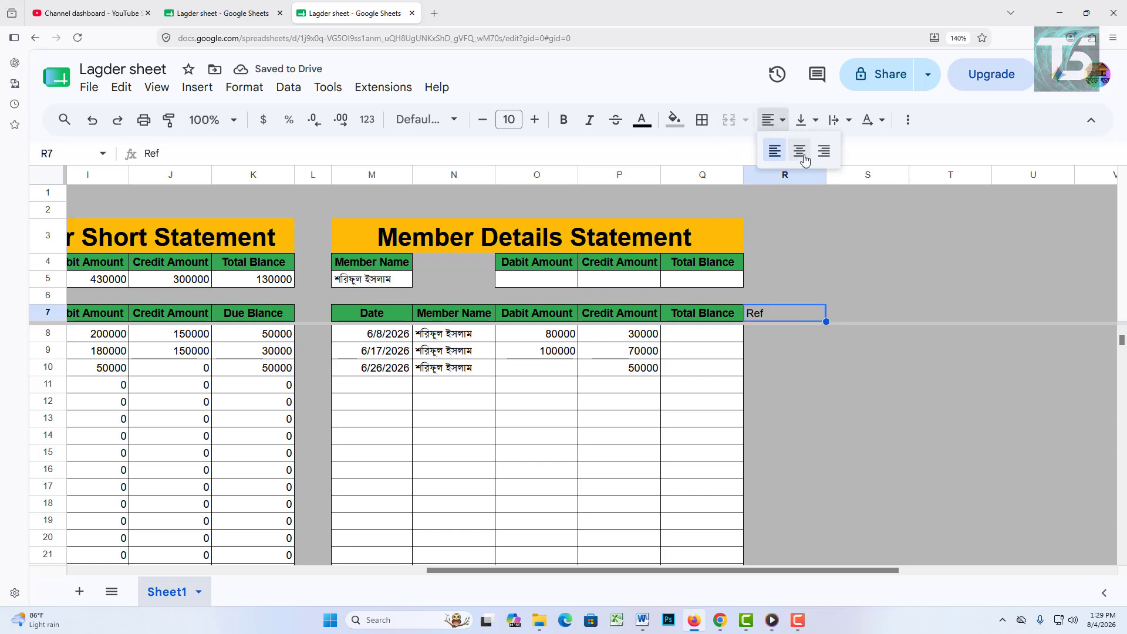
{"action": "left_click", "coordinate": [799, 150]}
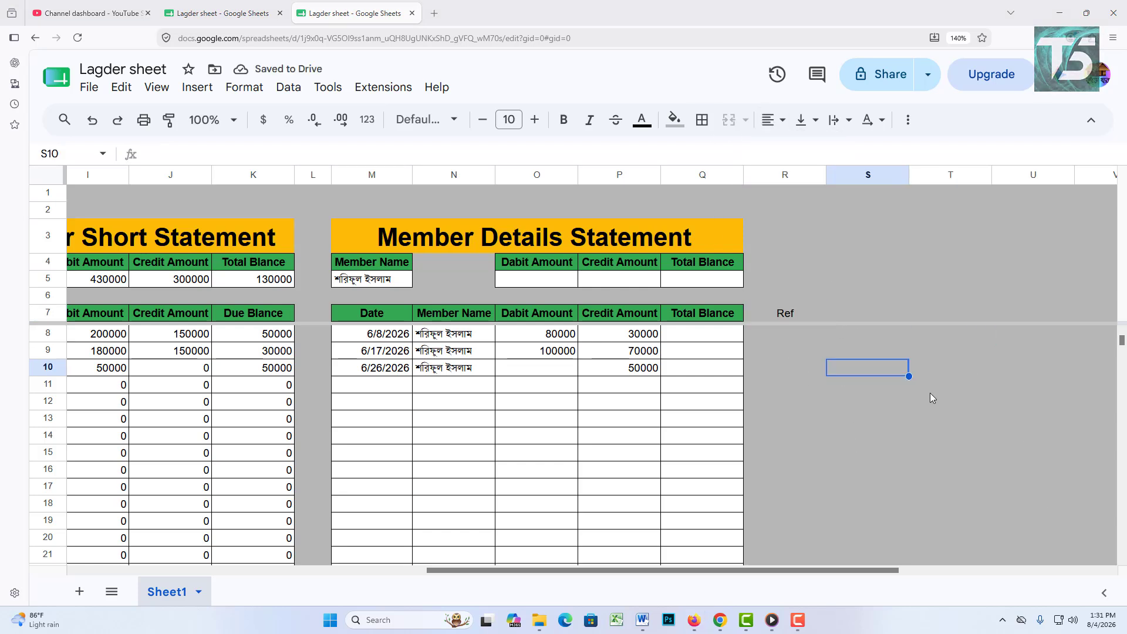
Step: Enter =ARRAYFORMULA(O8:O-P8:P) in R8 so debit minus credit fills the Ref column
{"action": "left_click", "coordinate": [777, 336]}
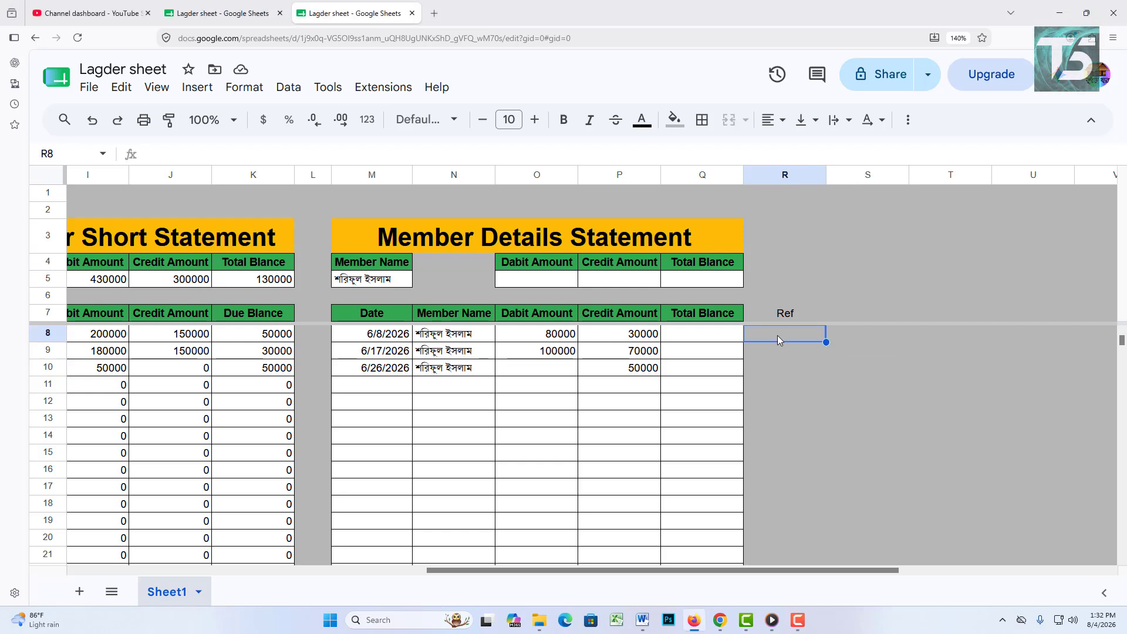
{"action": "type", "text": "="}
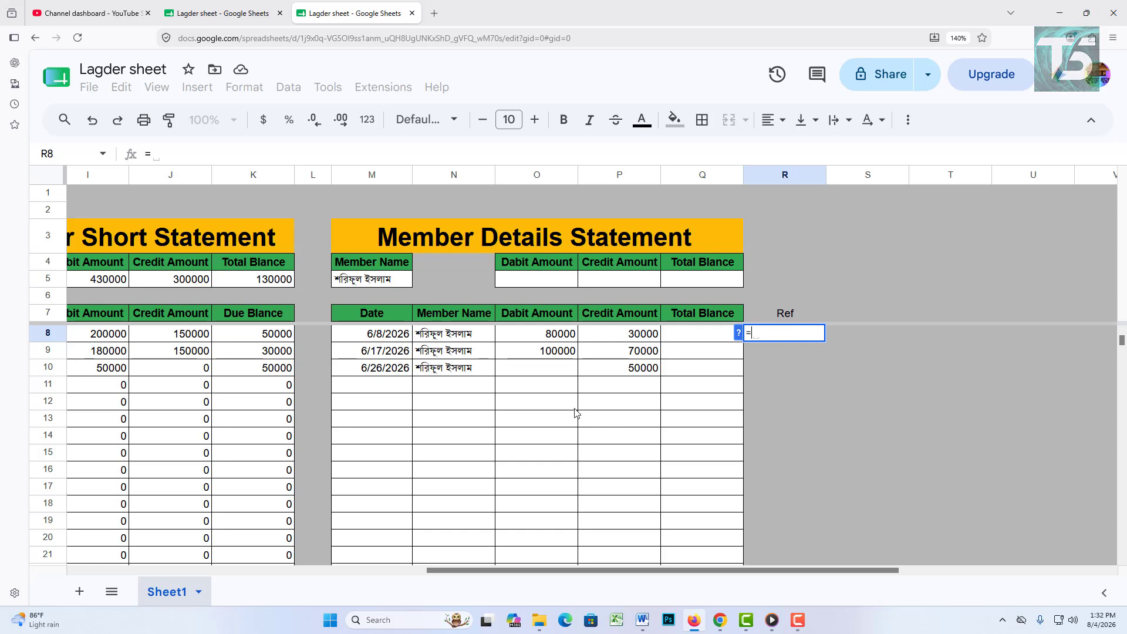
{"action": "left_click", "coordinate": [545, 338]}
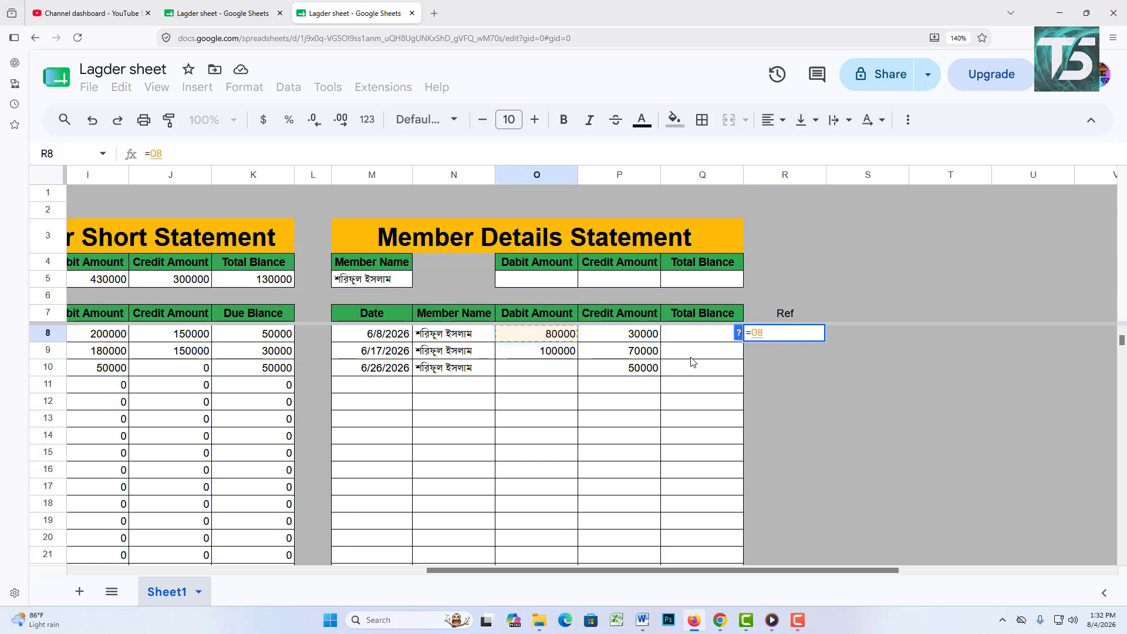
{"action": "type", "text": "-"}
{"action": "left_click", "coordinate": [653, 337]}
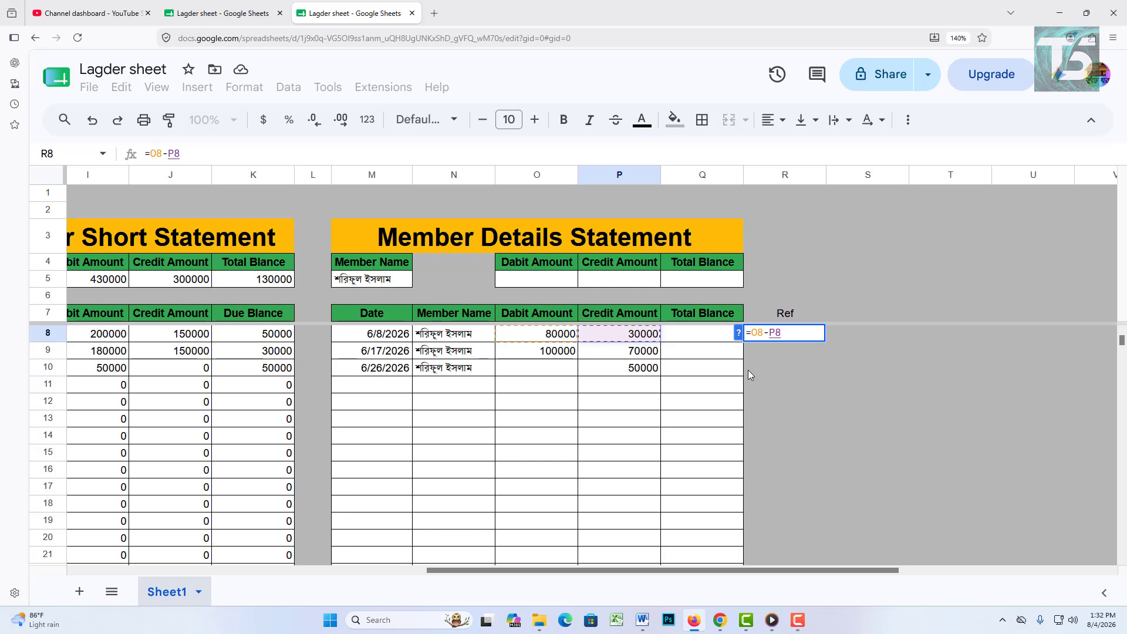
{"action": "key", "text": "Left"}
{"action": "key", "text": "Left"}
{"action": "key", "text": "Left"}
{"action": "key", "text": "Left"}
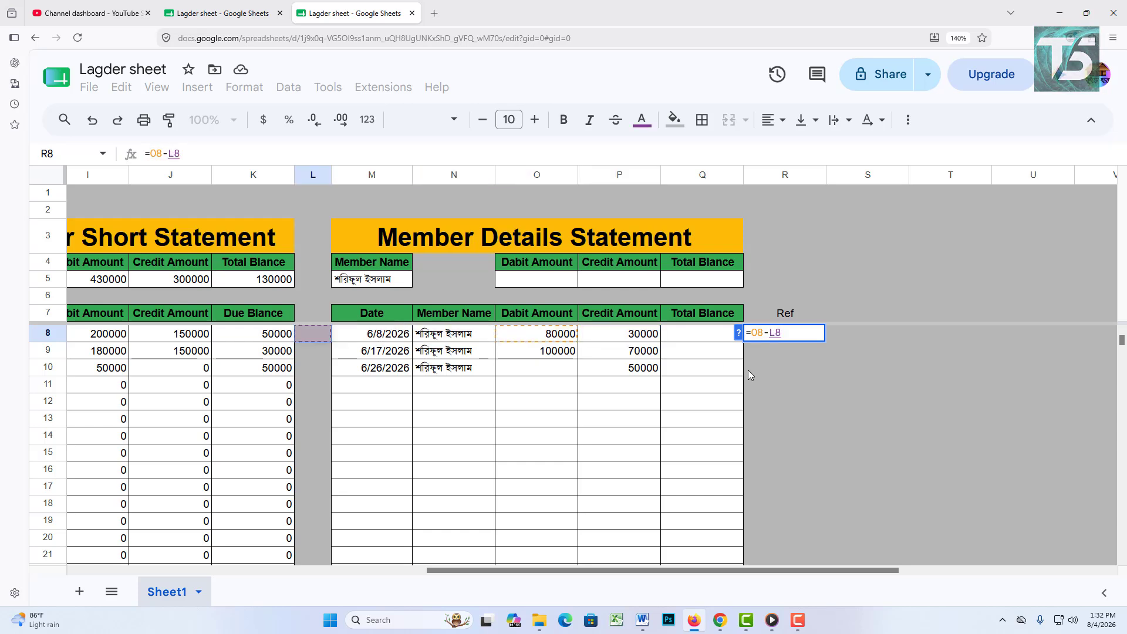
{"action": "key", "text": "Right"}
{"action": "key", "text": "Right"}
{"action": "key", "text": "Right"}
{"action": "key", "text": "Right"}
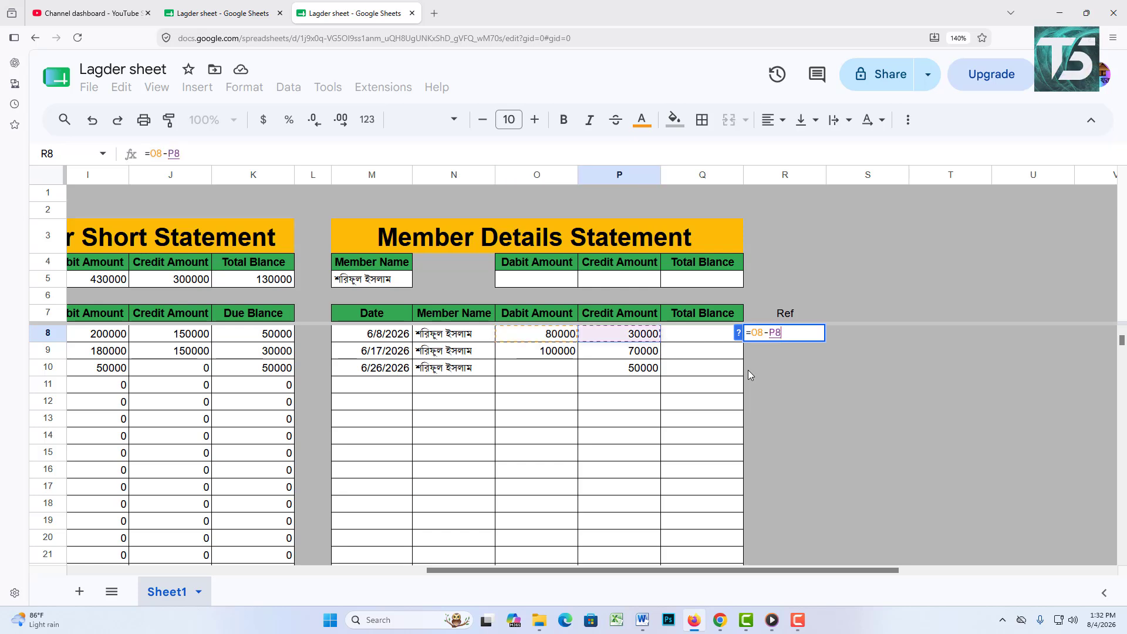
{"action": "left_click", "coordinate": [765, 333]}
{"action": "type", "text": ":O"}
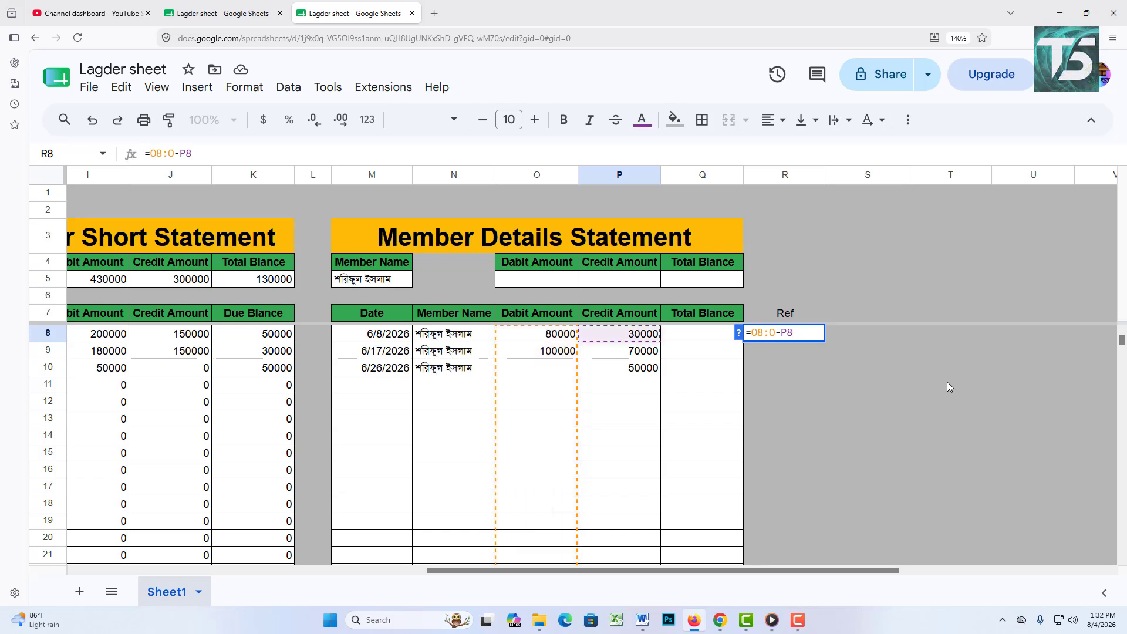
{"action": "type", "text": ":"}
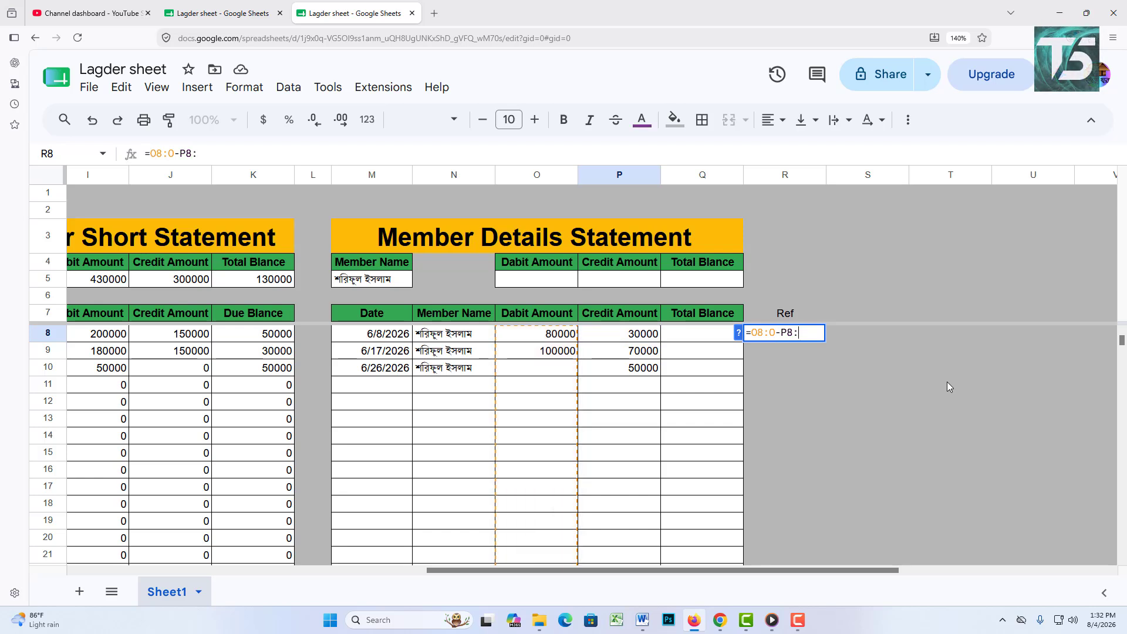
{"action": "type", "text": "P"}
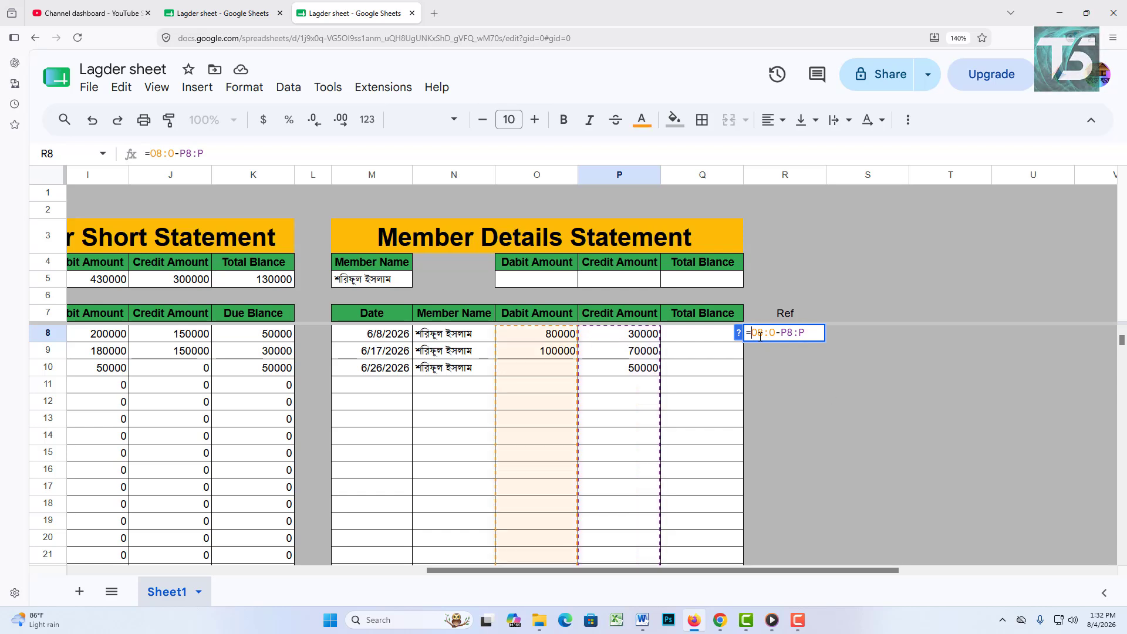
{"action": "type", "text": "("}
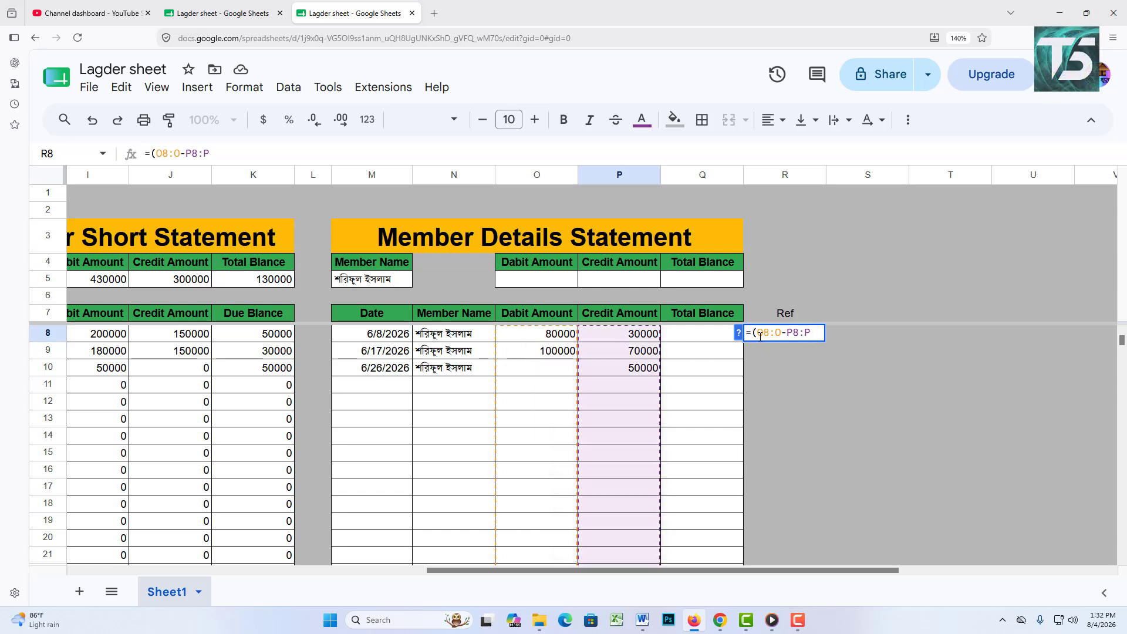
{"action": "type", "text": ")"}
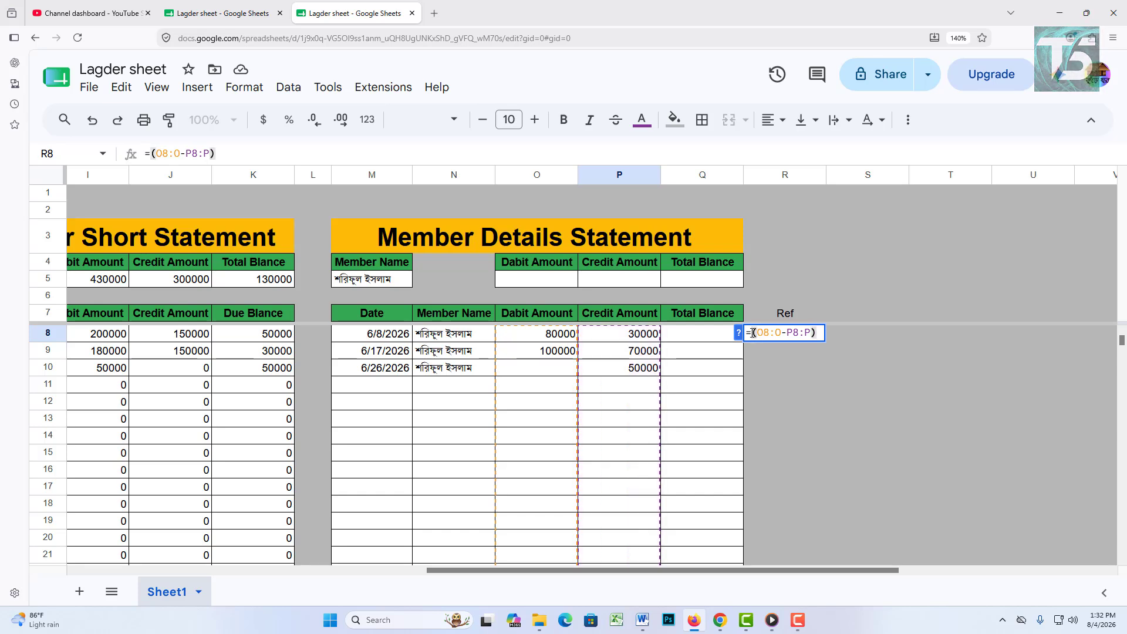
{"action": "left_click", "coordinate": [754, 333]}
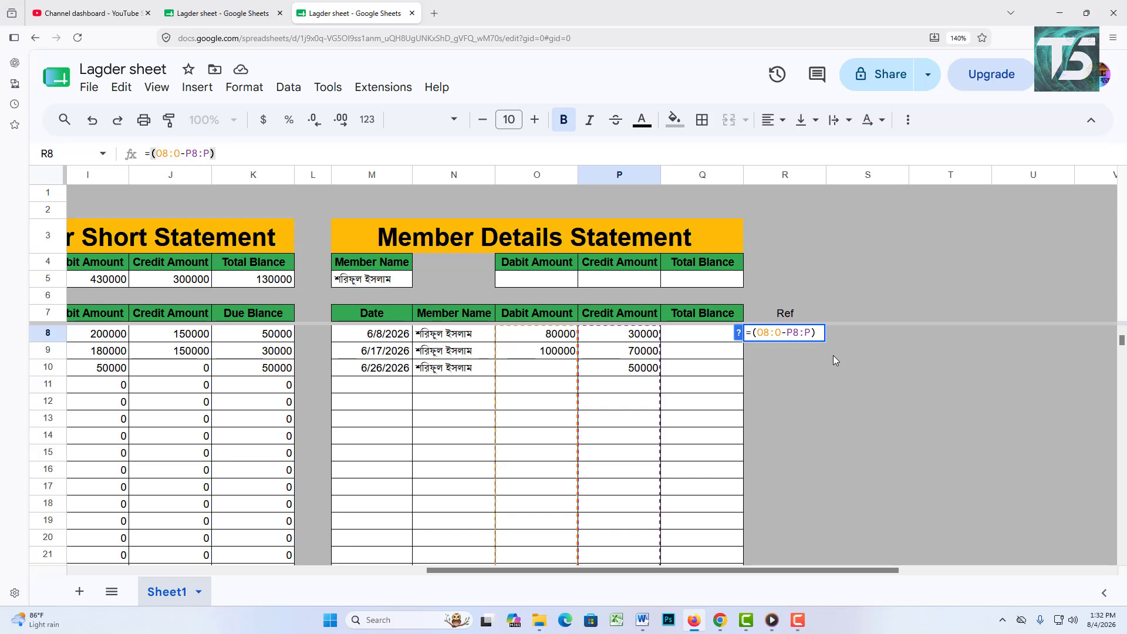
{"action": "type", "text": "ar"}
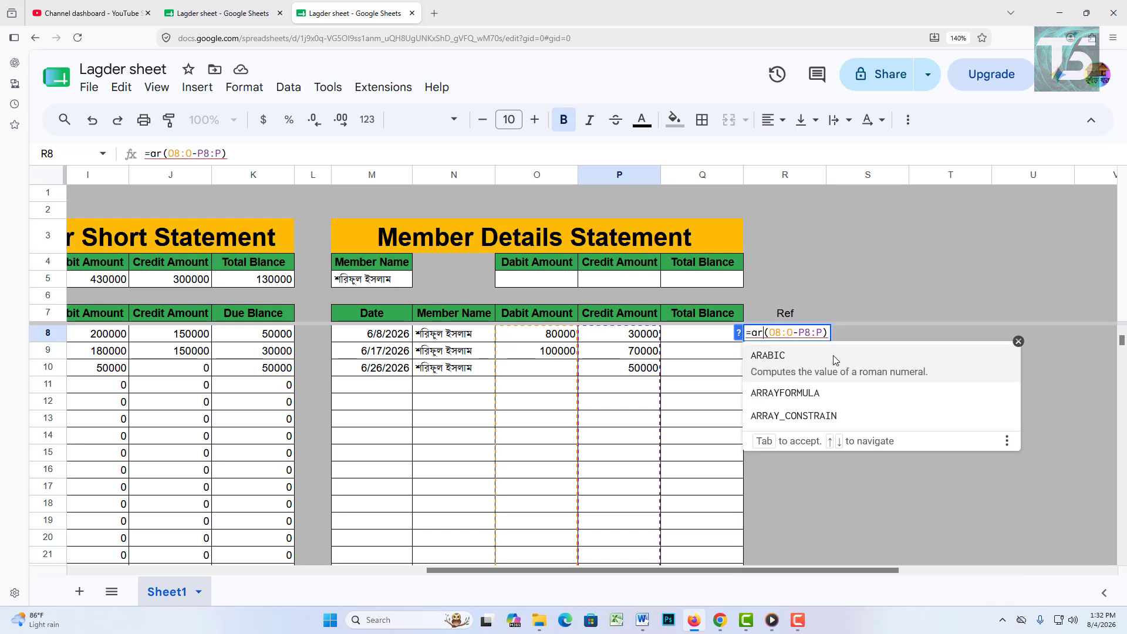
{"action": "left_click", "coordinate": [811, 388]}
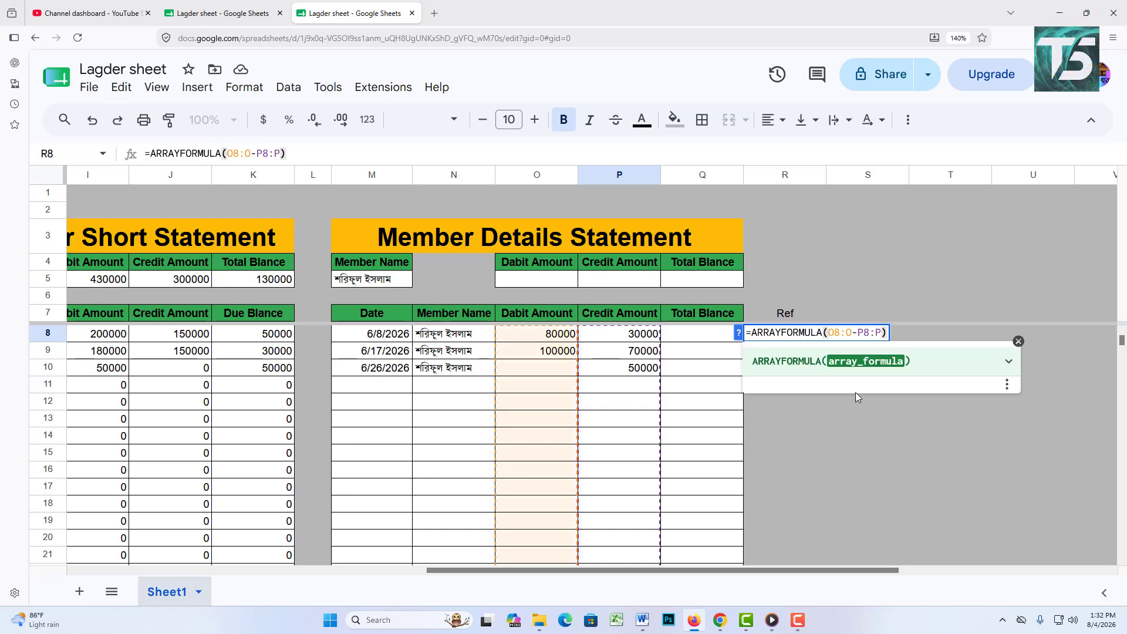
{"action": "key", "text": "Return"}
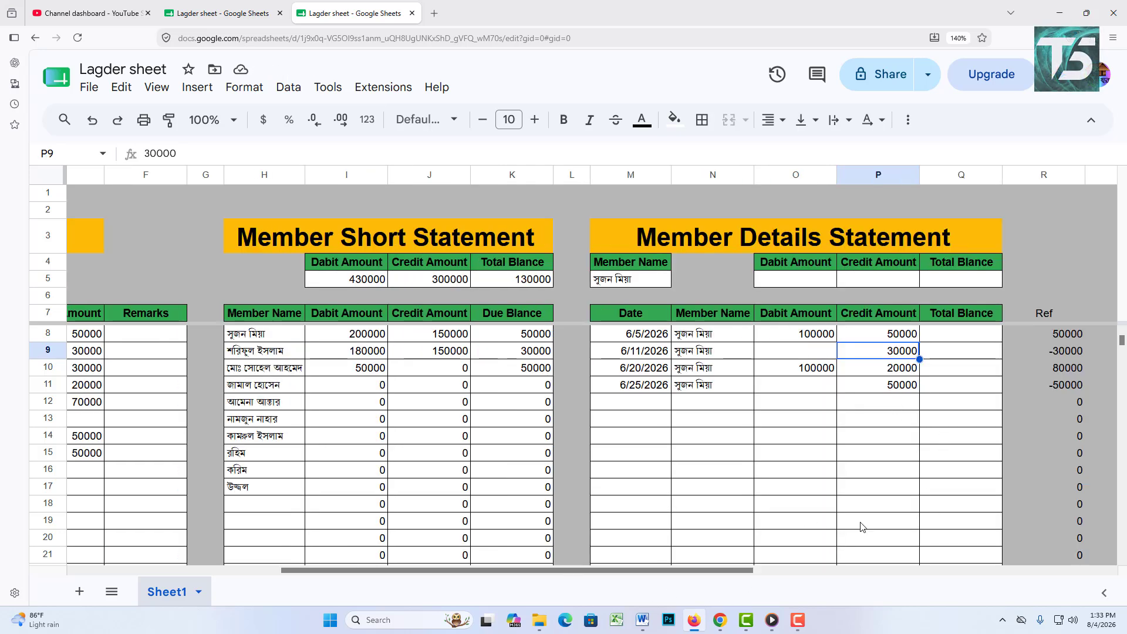
Step: Enter =R8 in Q8 and the running balance =Q8+R9 in Q9
{"action": "scroll", "coordinate": [849, 585], "scroll_direction": "right", "scroll_amount": 3}
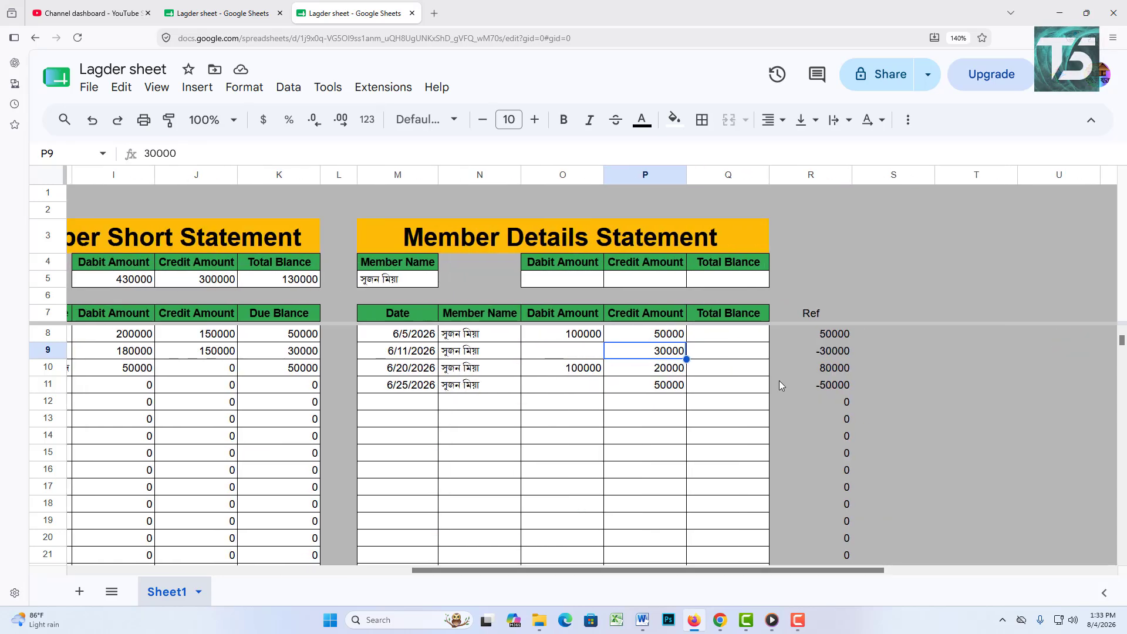
{"action": "left_click", "coordinate": [739, 336]}
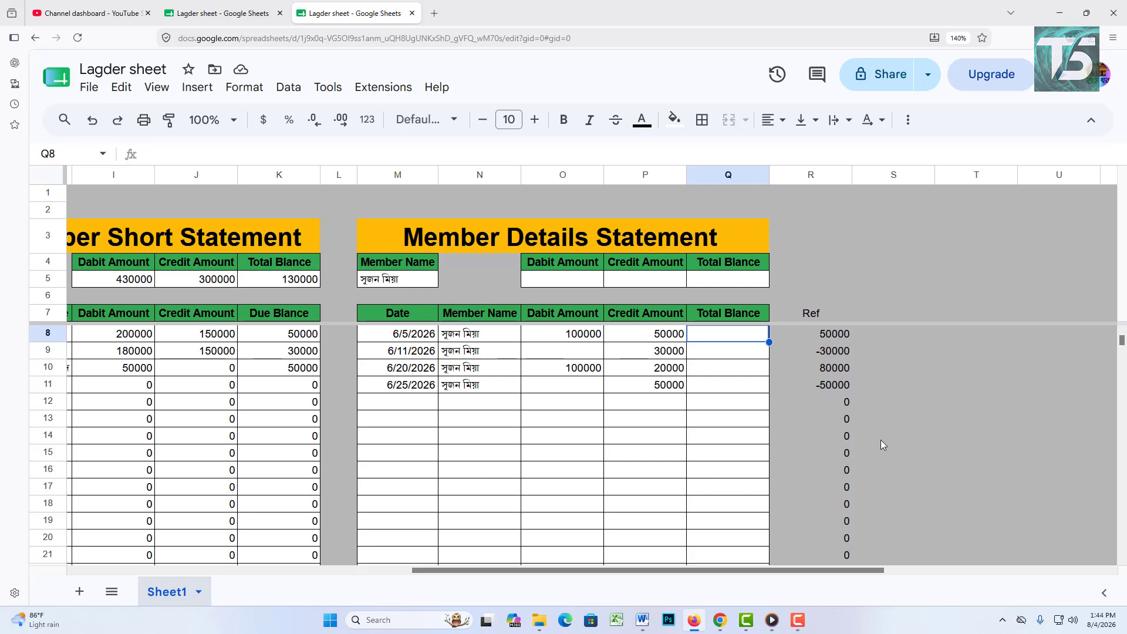
{"action": "type", "text": "="}
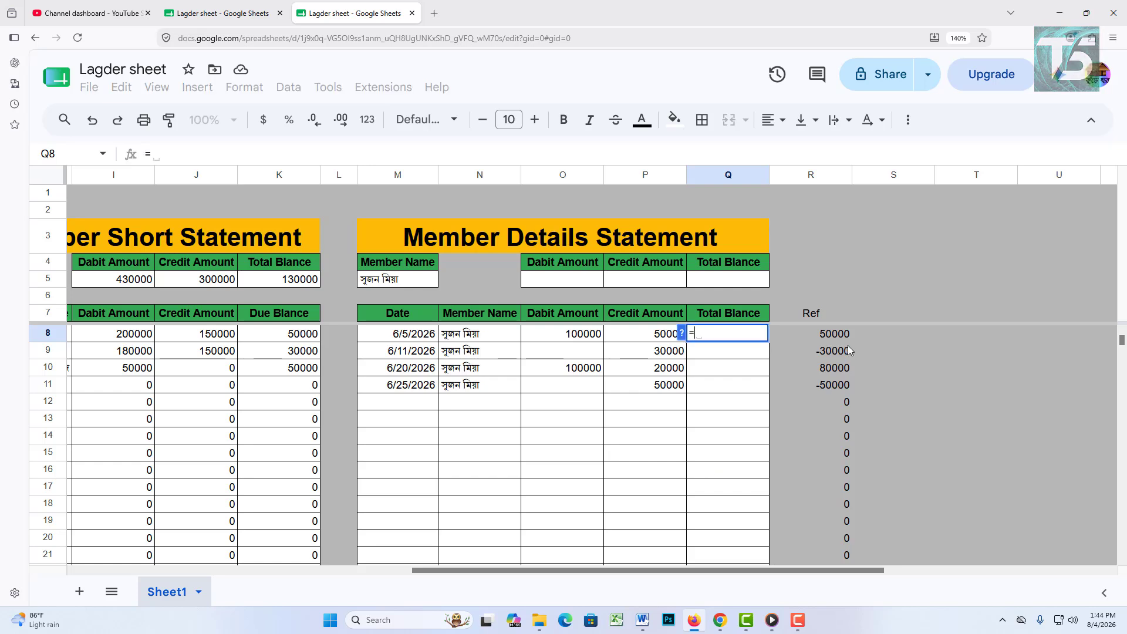
{"action": "left_click", "coordinate": [842, 339]}
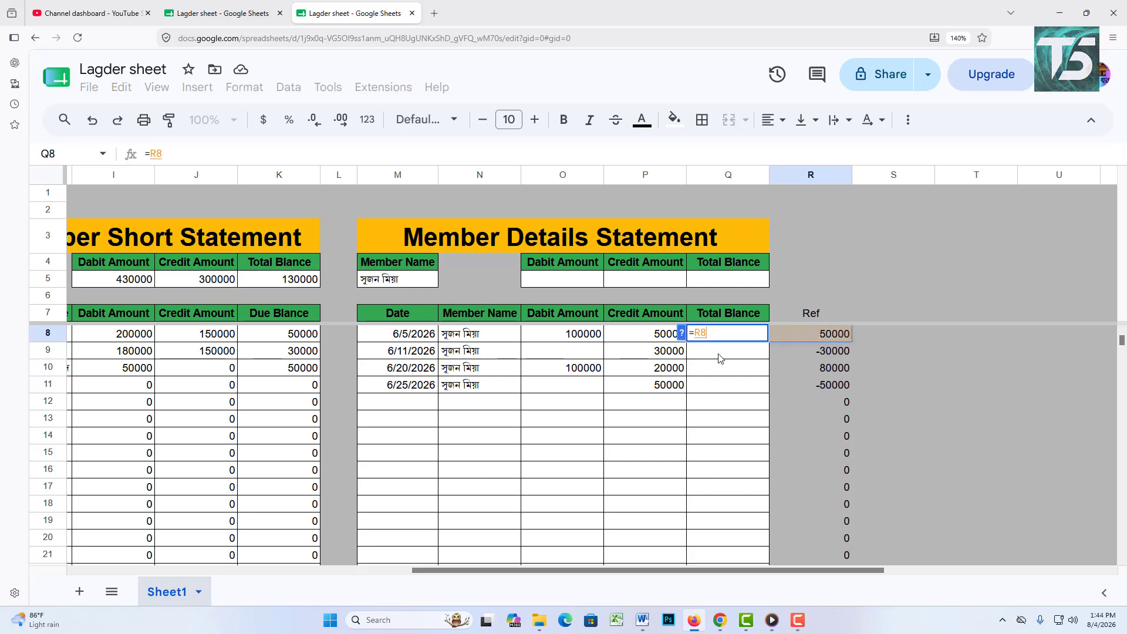
{"action": "key", "text": "Return"}
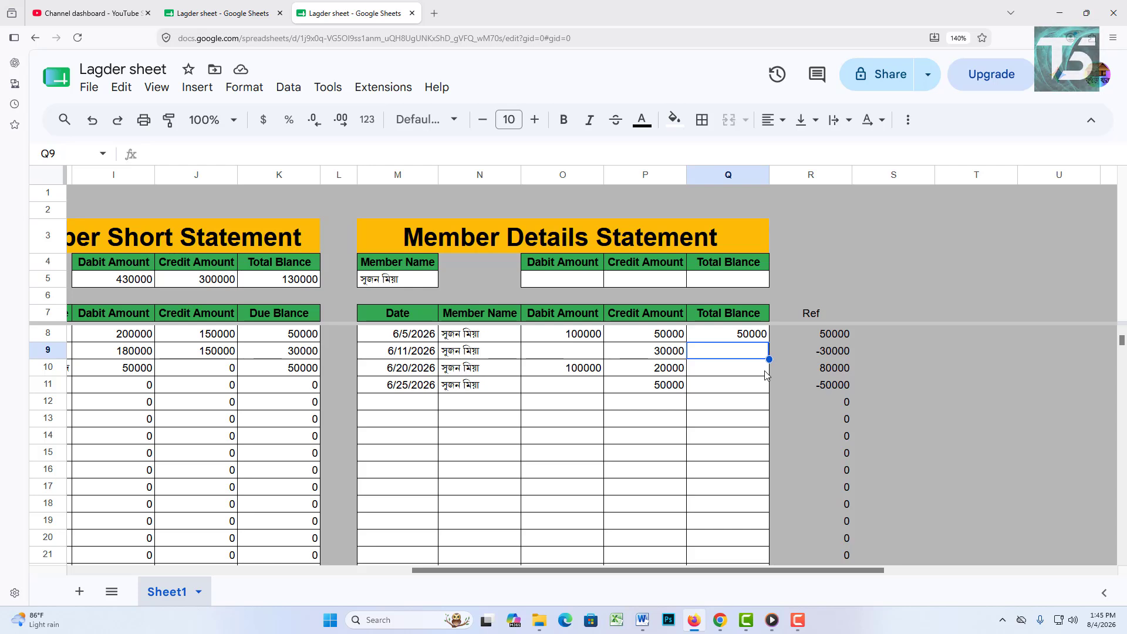
{"action": "type", "text": "="}
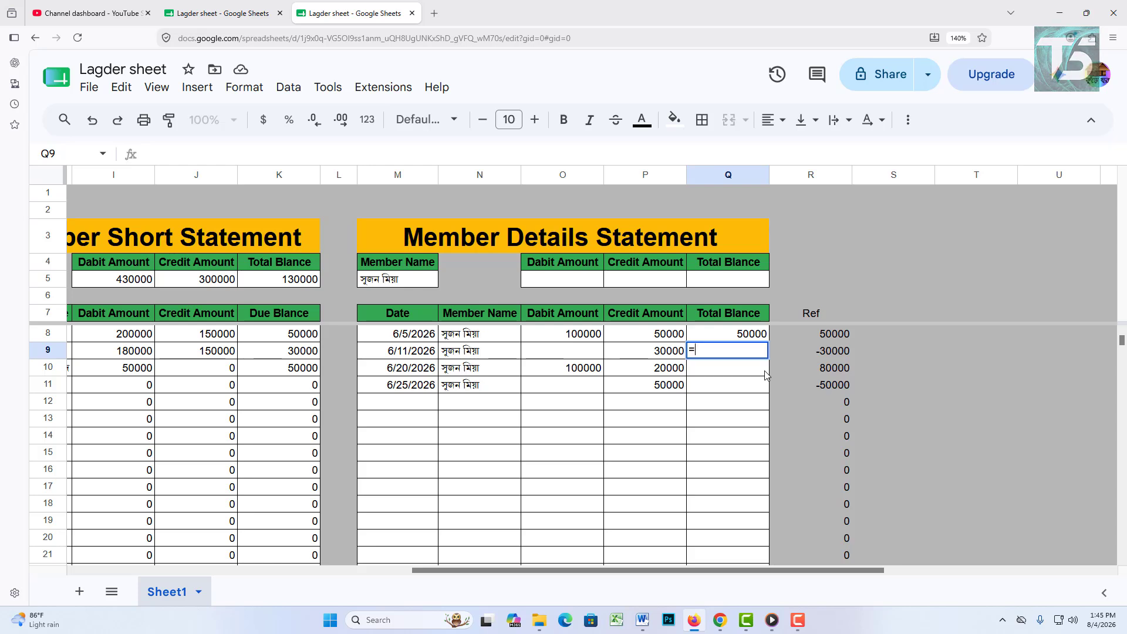
{"action": "left_click", "coordinate": [764, 335]}
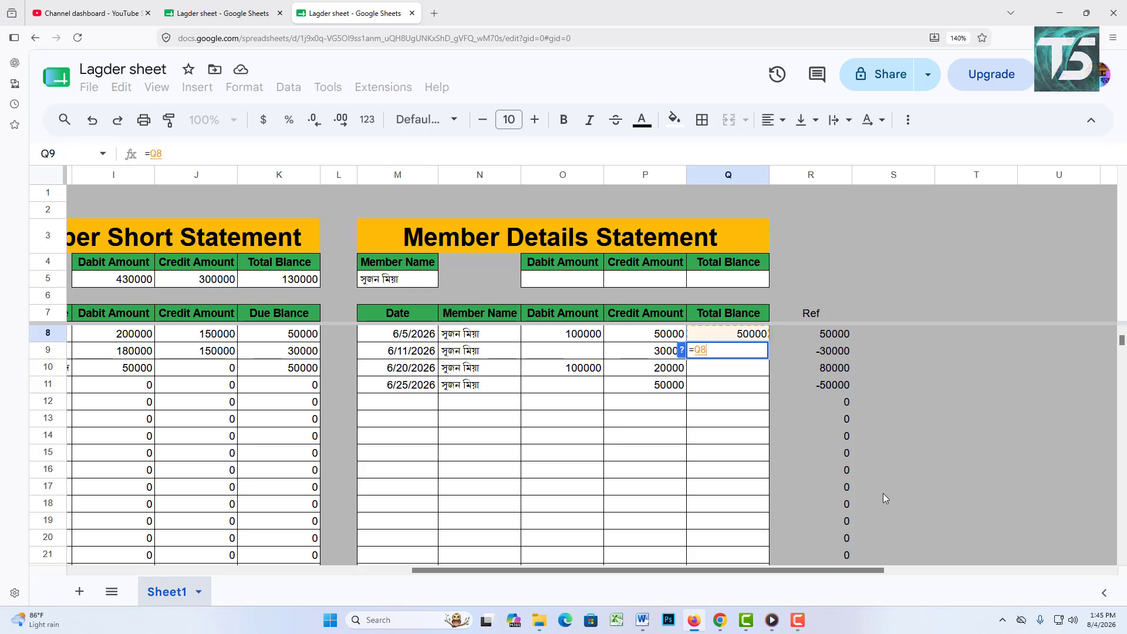
{"action": "type", "text": "+"}
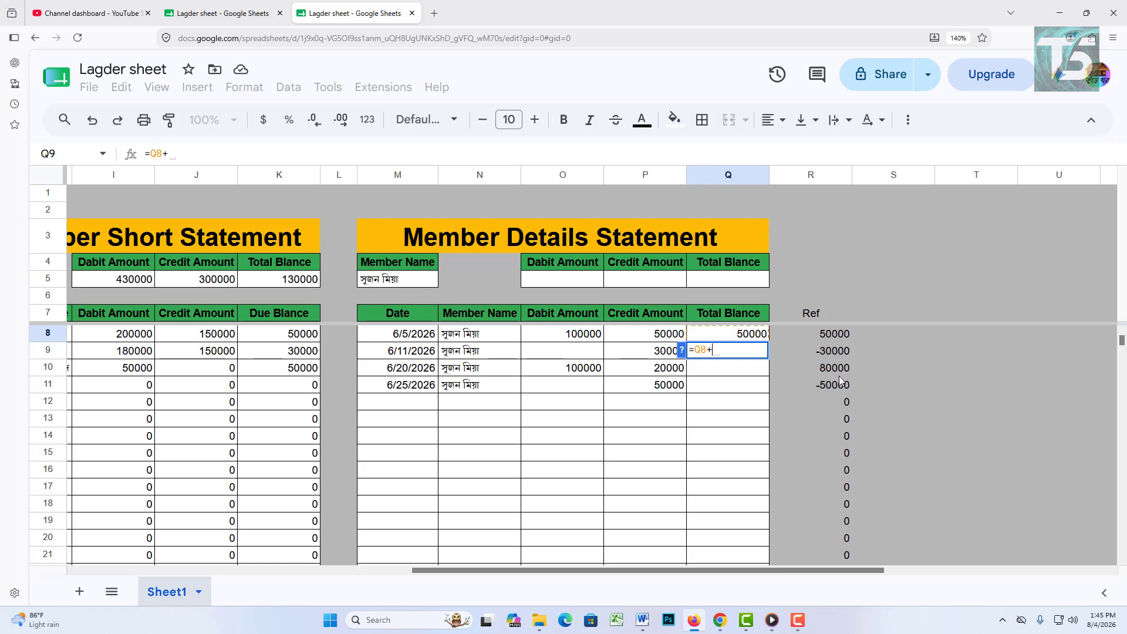
{"action": "left_click", "coordinate": [828, 352]}
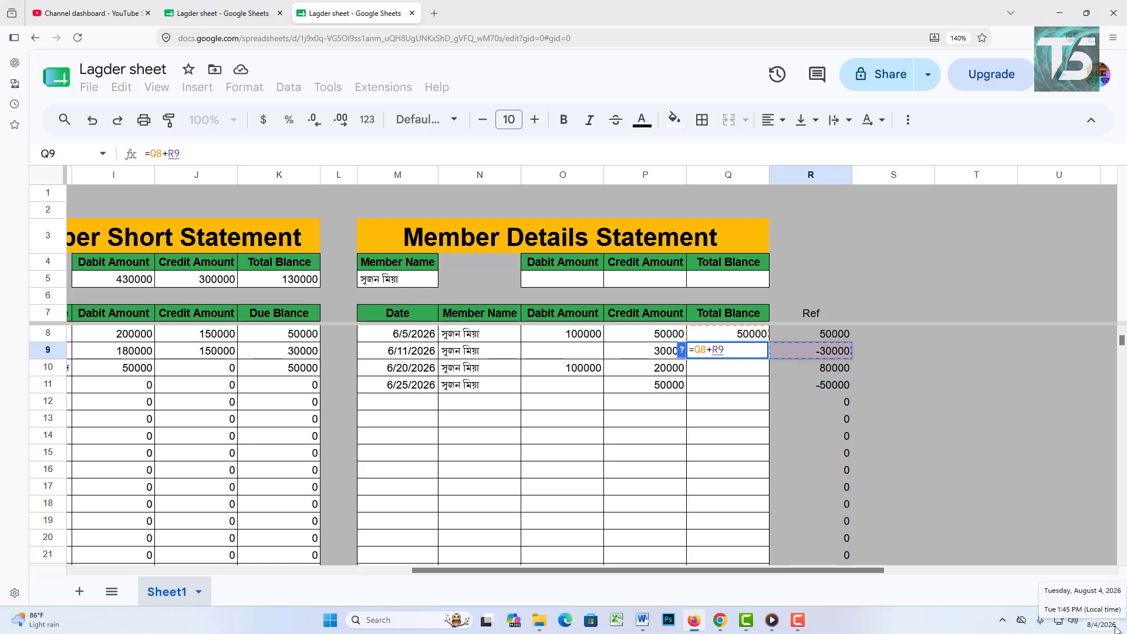
{"action": "key", "text": "Return"}
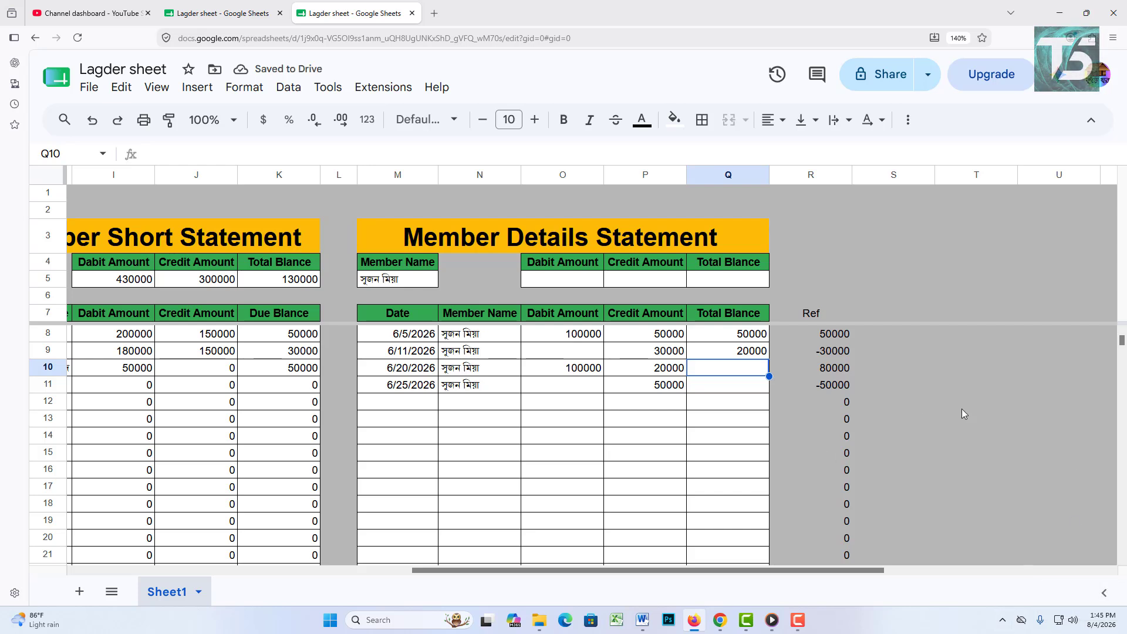
Step: Copy Q9's running-balance formula down to Q23 and check the results
{"action": "left_click", "coordinate": [741, 336]}
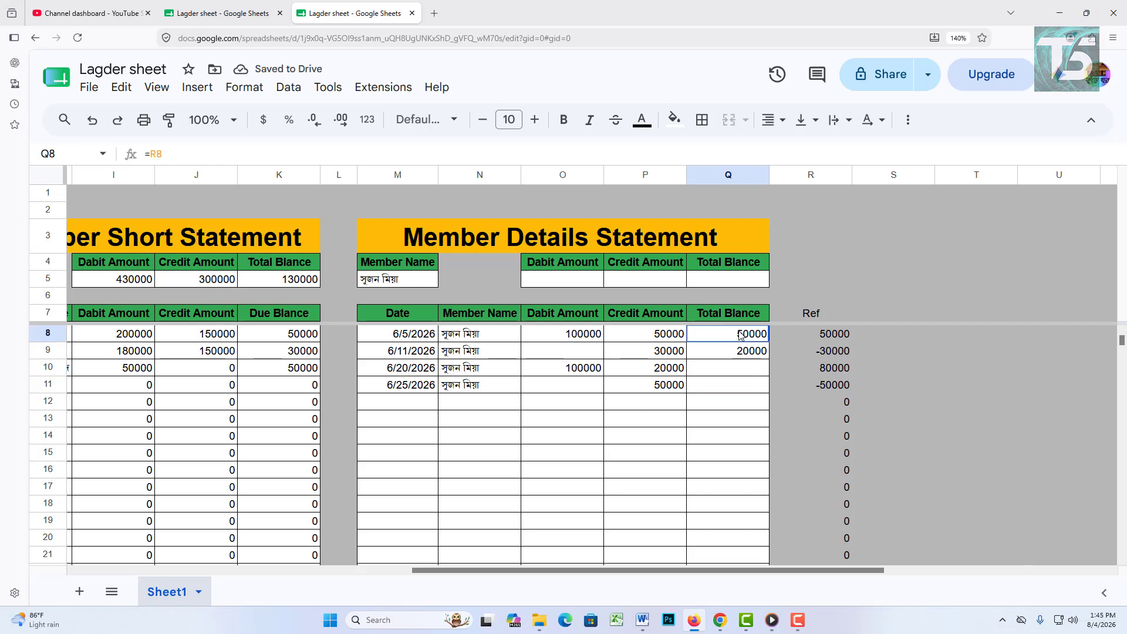
{"action": "left_click", "coordinate": [674, 358]}
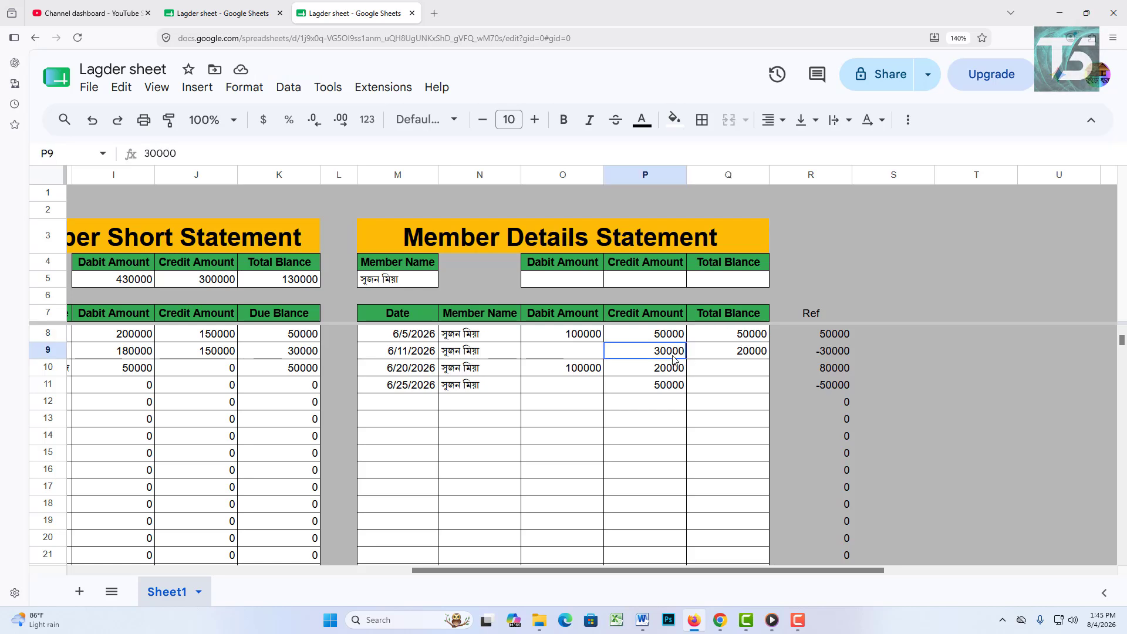
{"action": "left_click", "coordinate": [735, 358]}
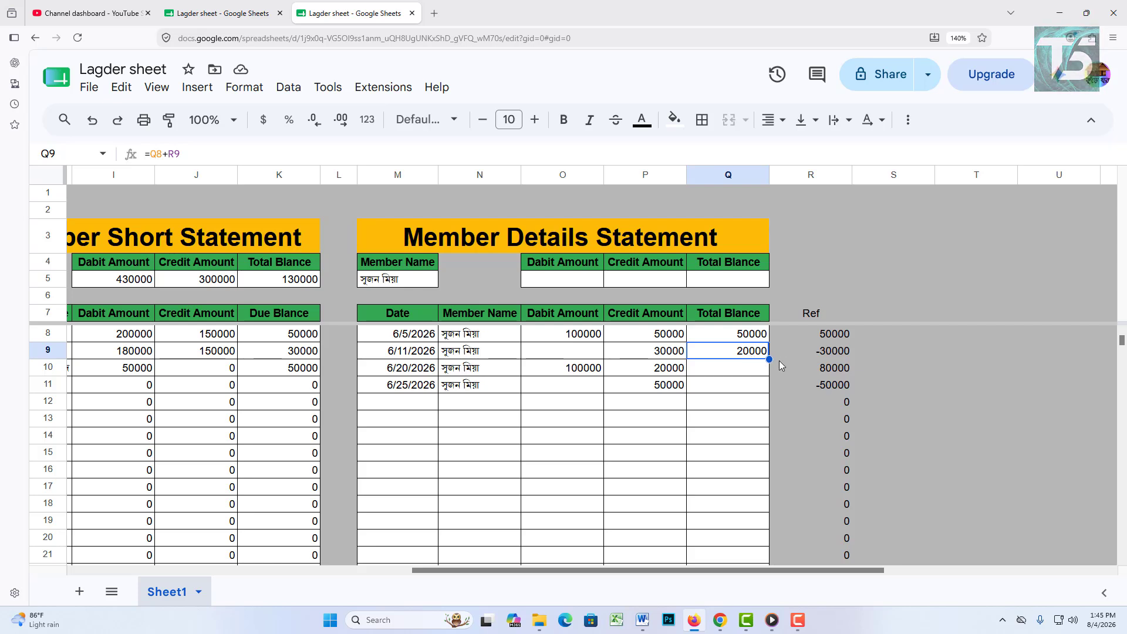
{"action": "left_click_drag", "start_coordinate": [770, 359], "coordinate": [769, 530]}
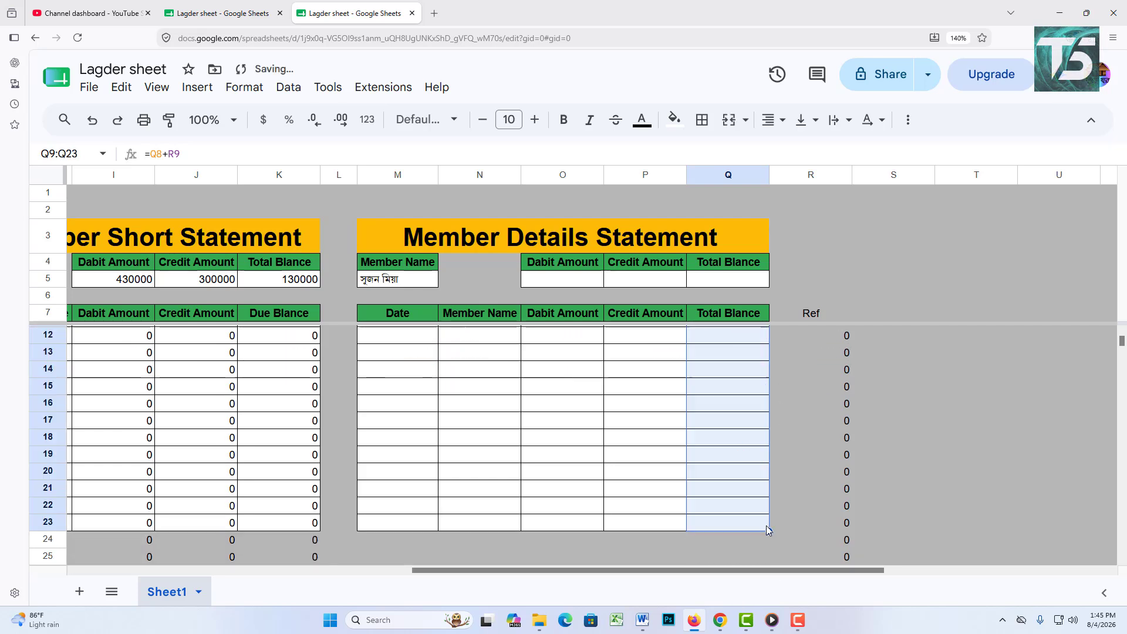
{"action": "scroll", "coordinate": [770, 538], "scroll_direction": "up", "scroll_amount": 2}
{"action": "left_click", "coordinate": [761, 358]}
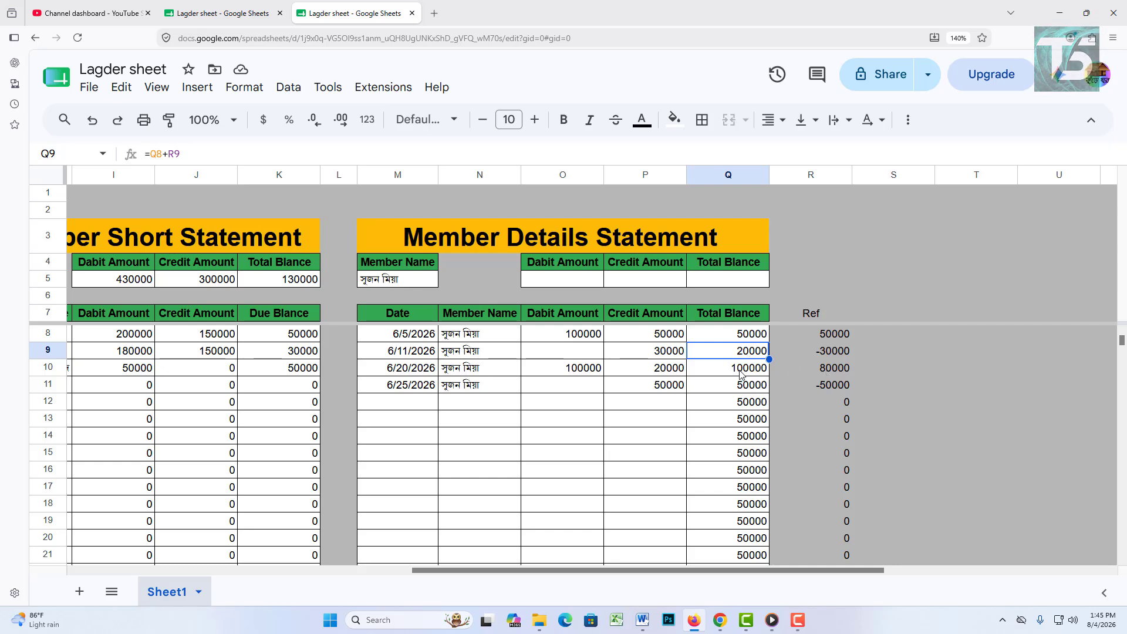
{"action": "left_click", "coordinate": [683, 388]}
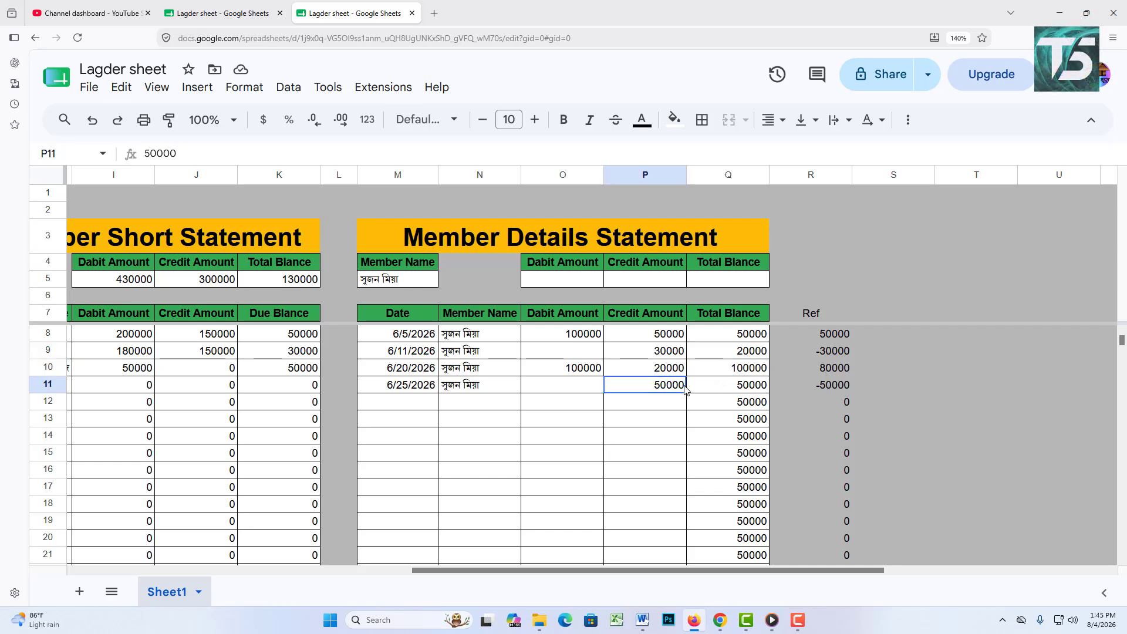
{"action": "left_click", "coordinate": [746, 387]}
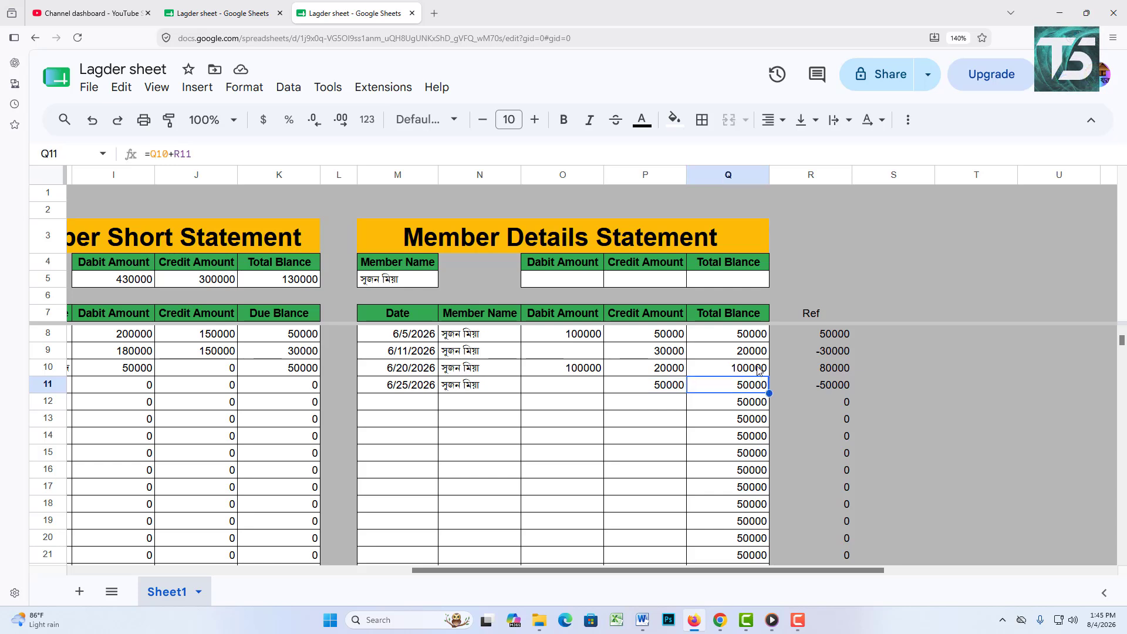
Step: Switch the statement's M5 member dropdown to another member
{"action": "left_click", "coordinate": [409, 283]}
{"action": "left_click", "coordinate": [408, 280]}
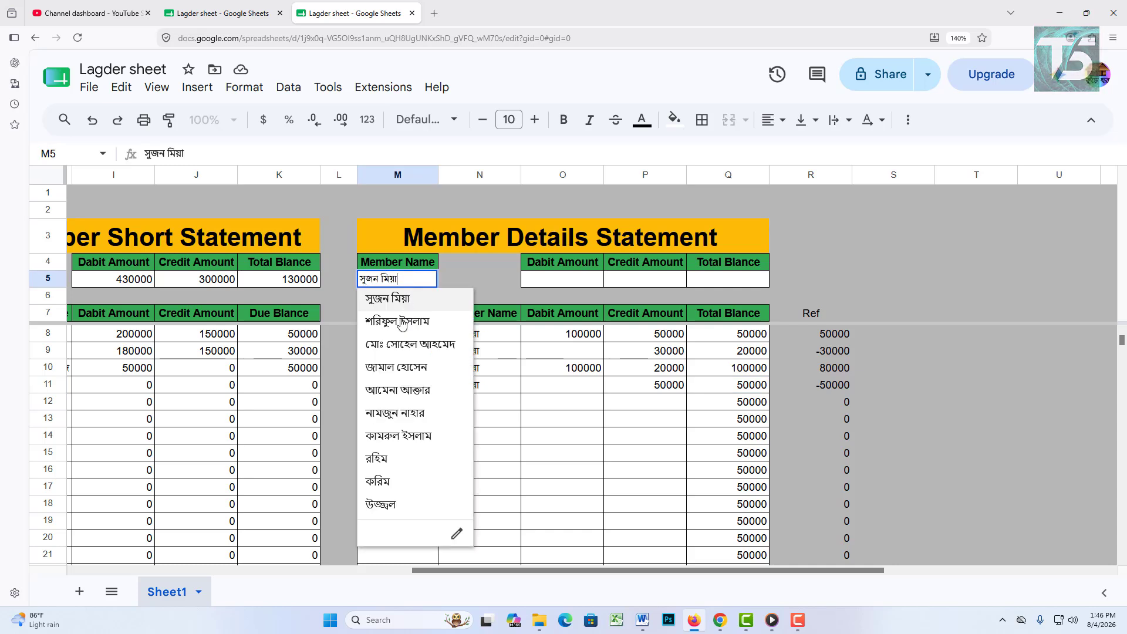
{"action": "left_click", "coordinate": [407, 323]}
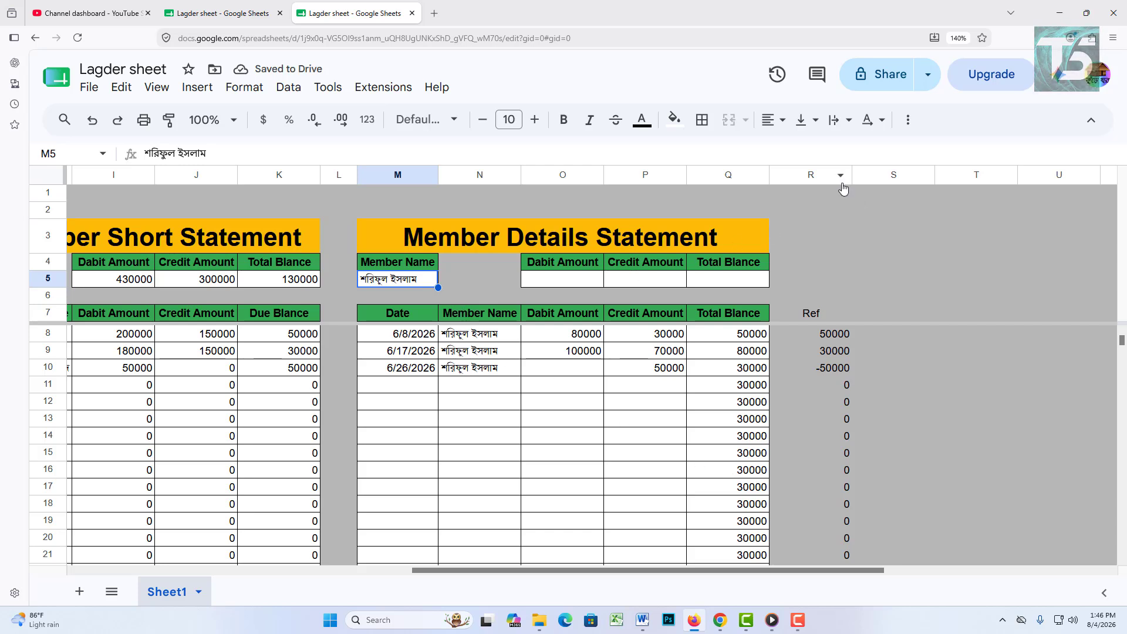
Step: Hide the helper Ref column R
{"action": "left_click", "coordinate": [822, 180]}
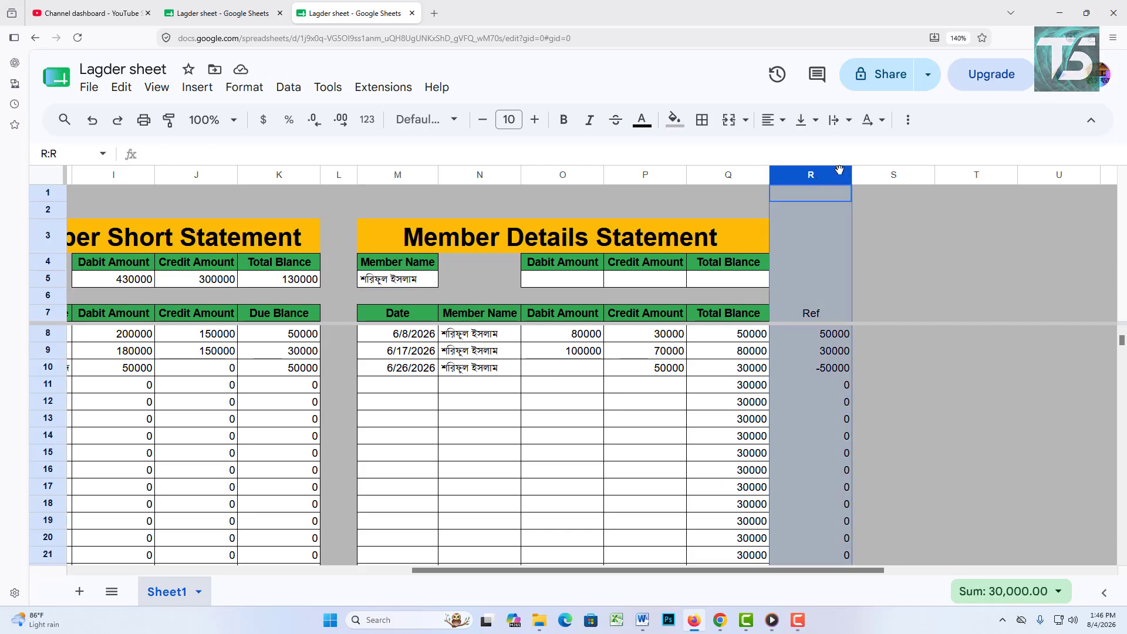
{"action": "left_click", "coordinate": [828, 174]}
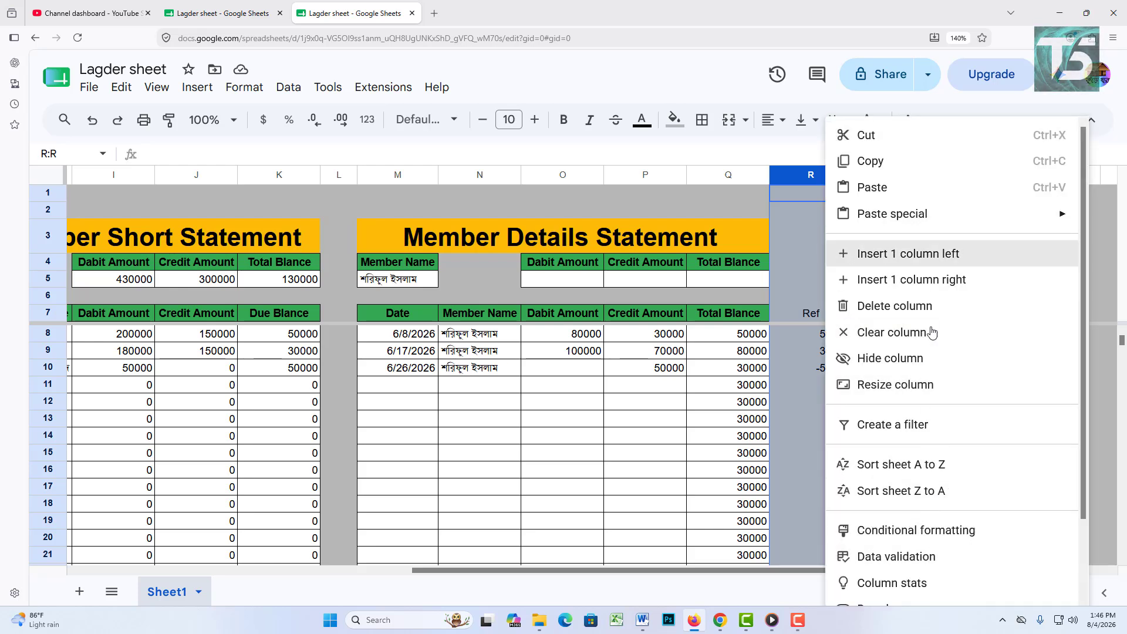
{"action": "left_click", "coordinate": [922, 358]}
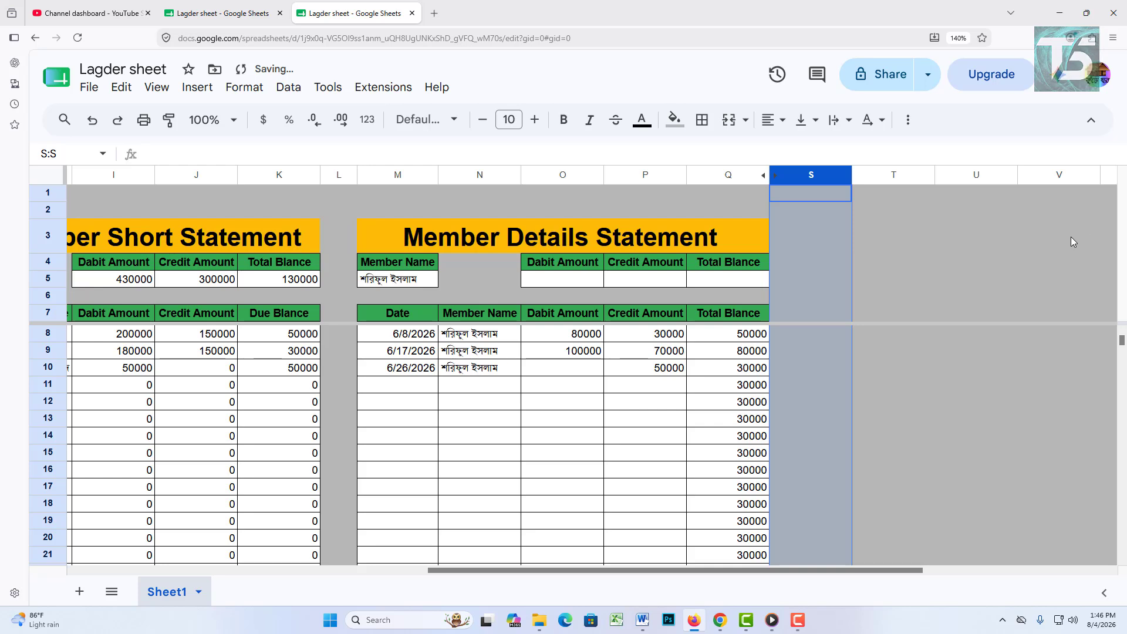
{"action": "left_click", "coordinate": [997, 253]}
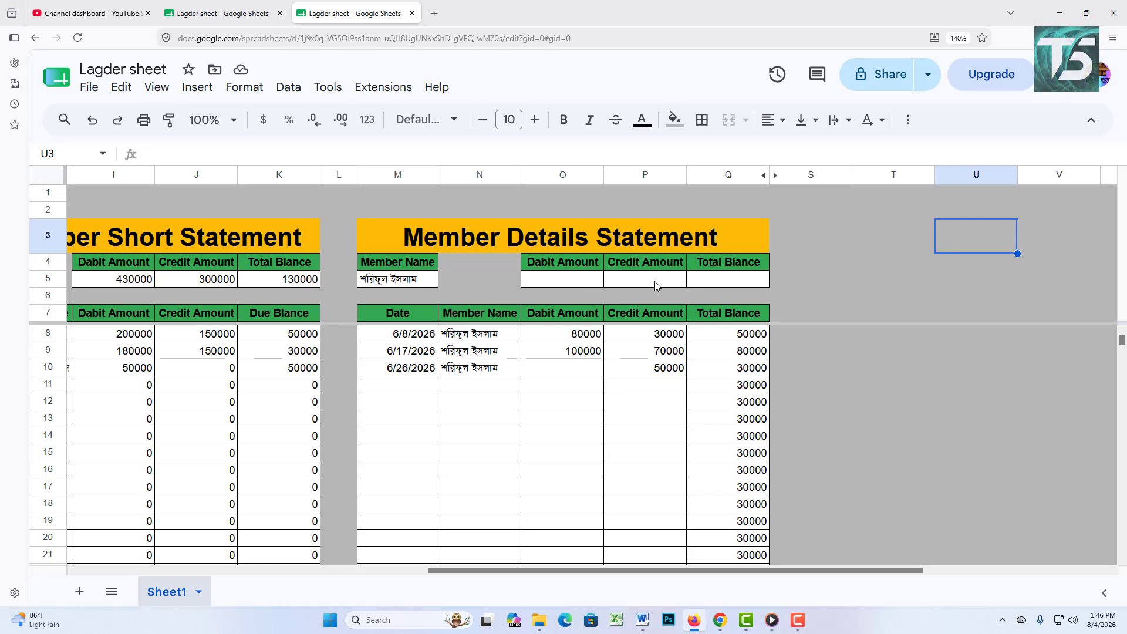
Step: Total the debit column in O5 with =SUM(O8:O)
{"action": "left_click", "coordinate": [709, 281]}
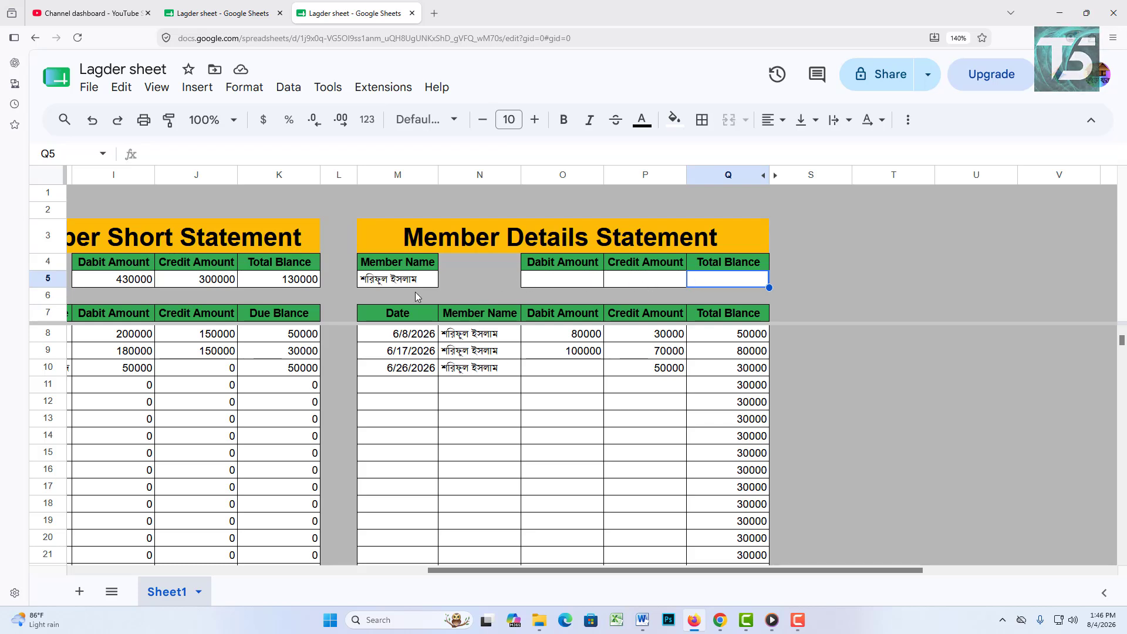
{"action": "double_click", "coordinate": [555, 283]}
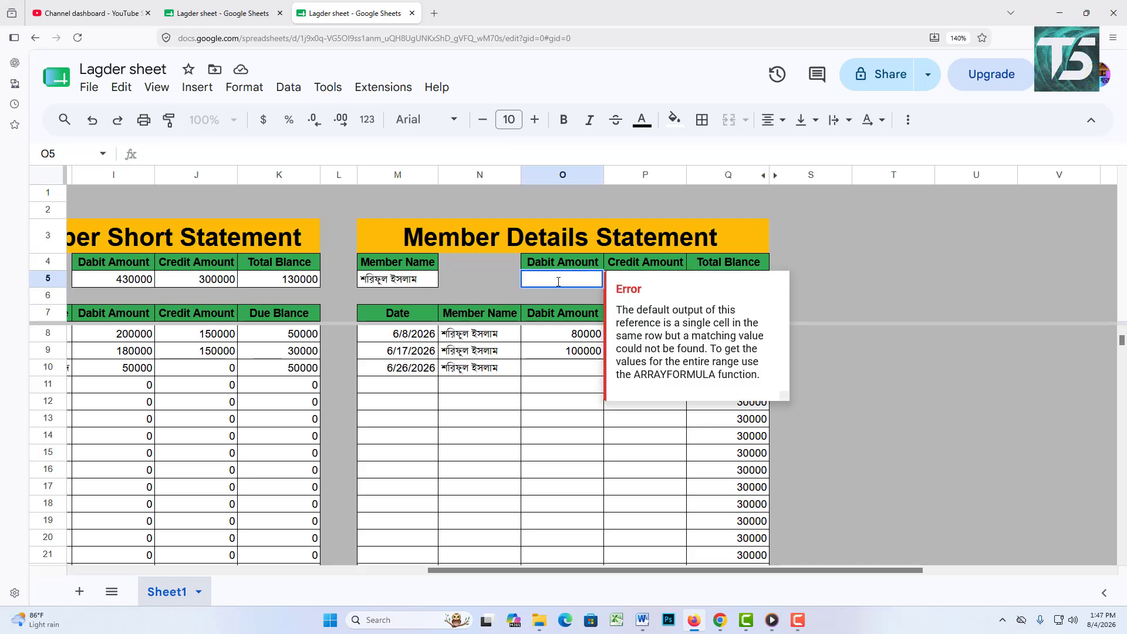
{"action": "type", "text": "=sum"}
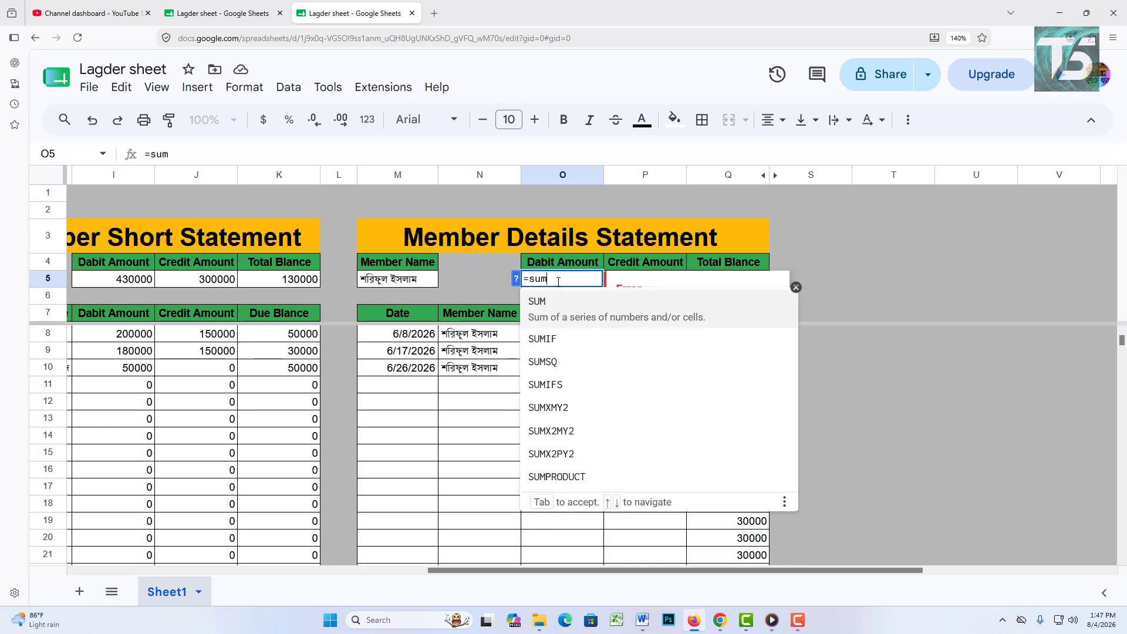
{"action": "type", "text": "("}
{"action": "left_click_drag", "start_coordinate": [584, 334], "coordinate": [584, 459]}
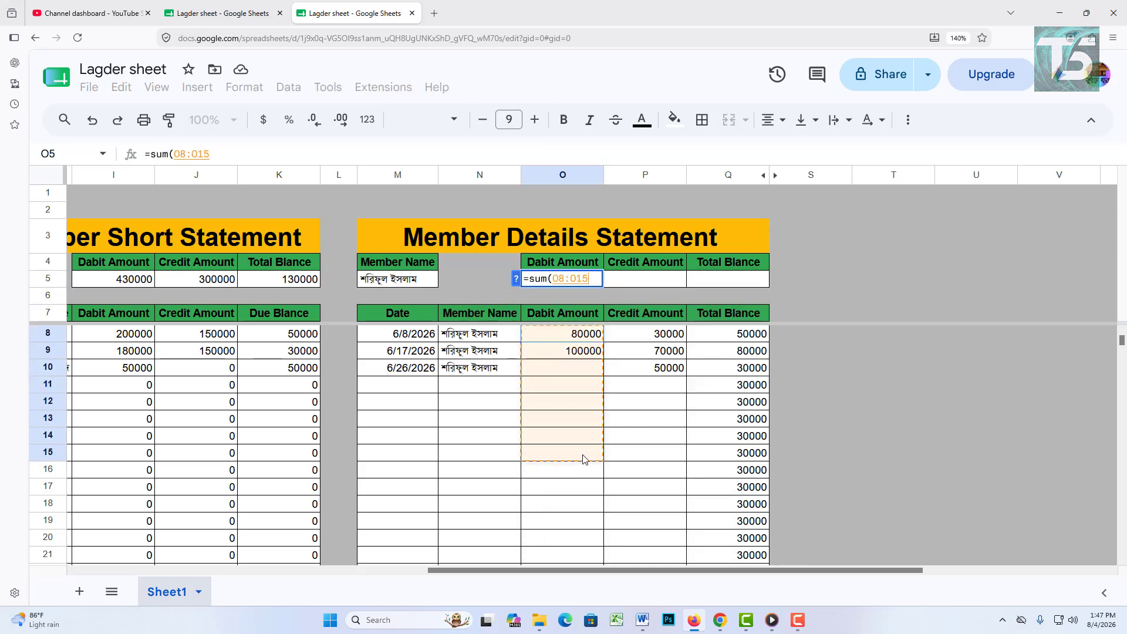
{"action": "key", "text": "BackSpace"}
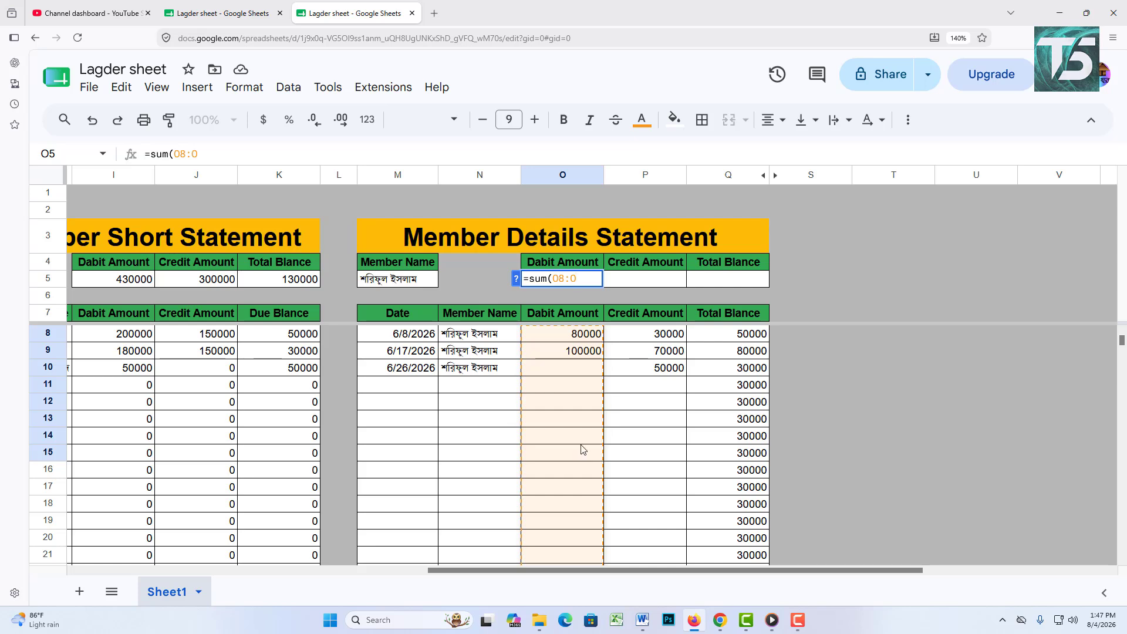
{"action": "type", "text": ")"}
{"action": "key", "text": "Return"}
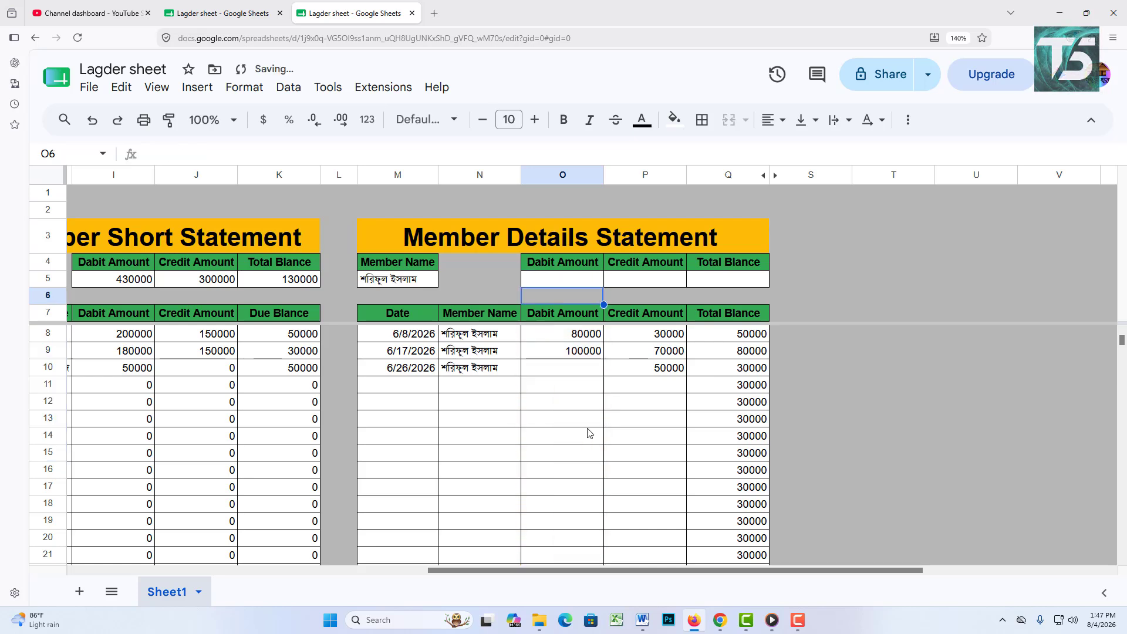
Step: Total the credit column in P5 with =SUM(P8:P), correcting the faulty range
{"action": "left_click", "coordinate": [646, 280]}
{"action": "type", "text": "="}
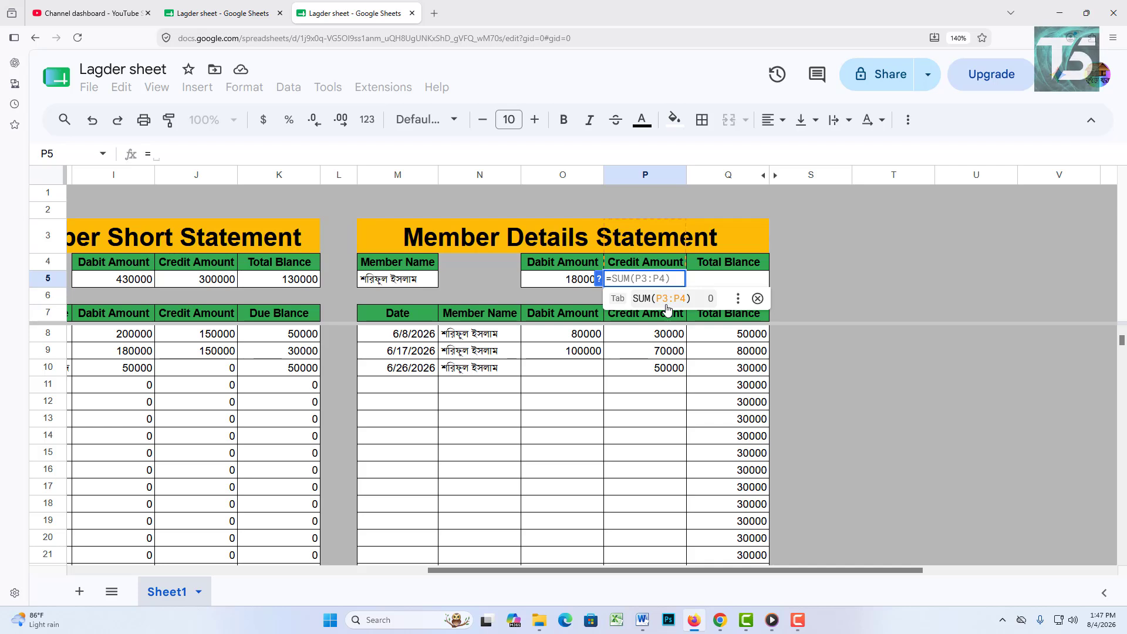
{"action": "left_click", "coordinate": [670, 303]}
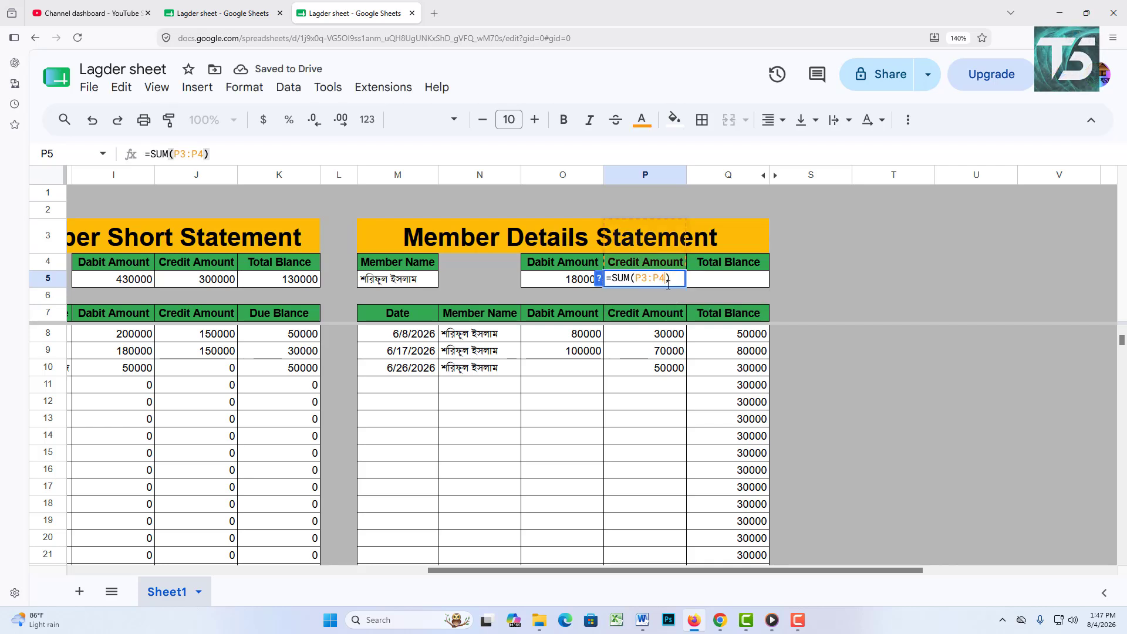
{"action": "key", "text": "BackSpace"}
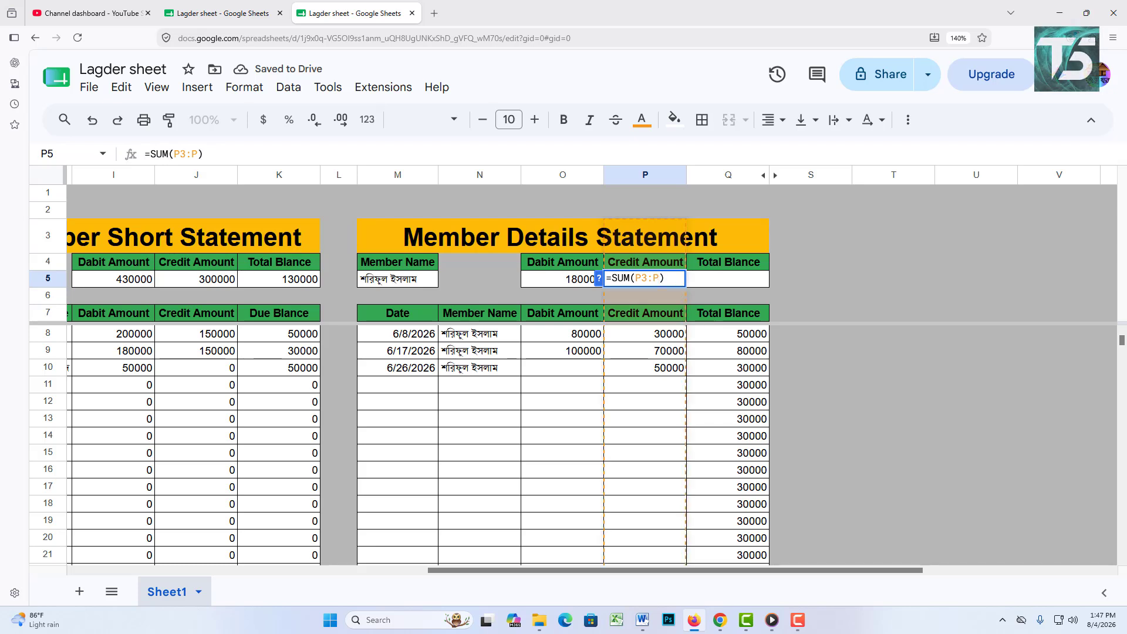
{"action": "key", "text": "Return"}
{"action": "double_click", "coordinate": [676, 285]}
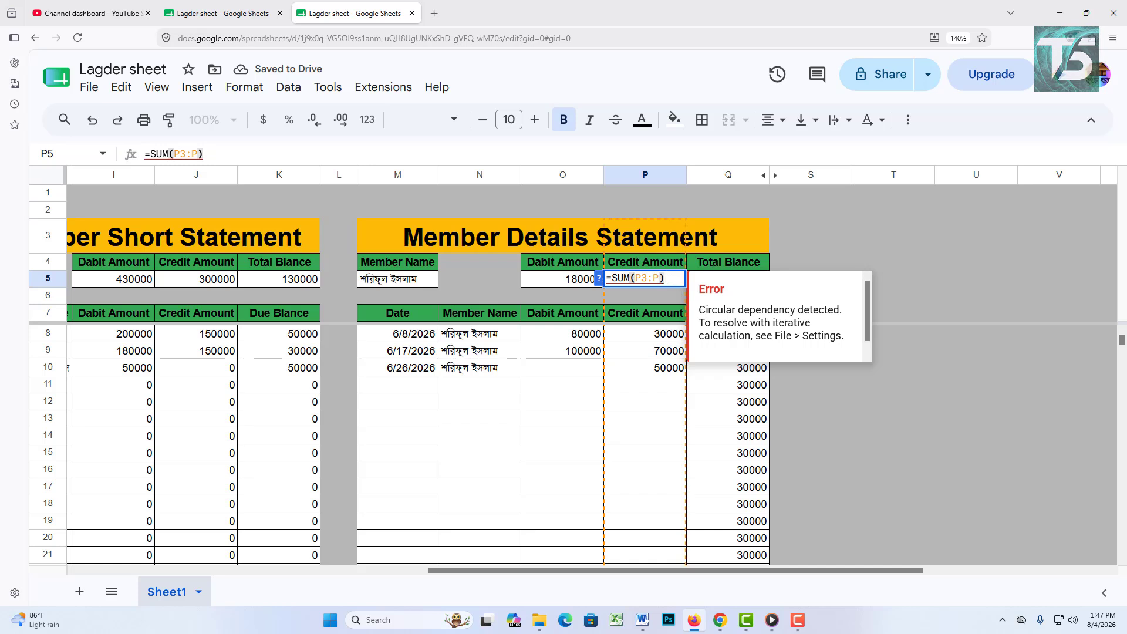
{"action": "left_click", "coordinate": [662, 279]}
{"action": "key", "text": "BackSpace"}
{"action": "key", "text": "BackSpace"}
{"action": "key", "text": "BackSpace"}
{"action": "key", "text": "BackSpace"}
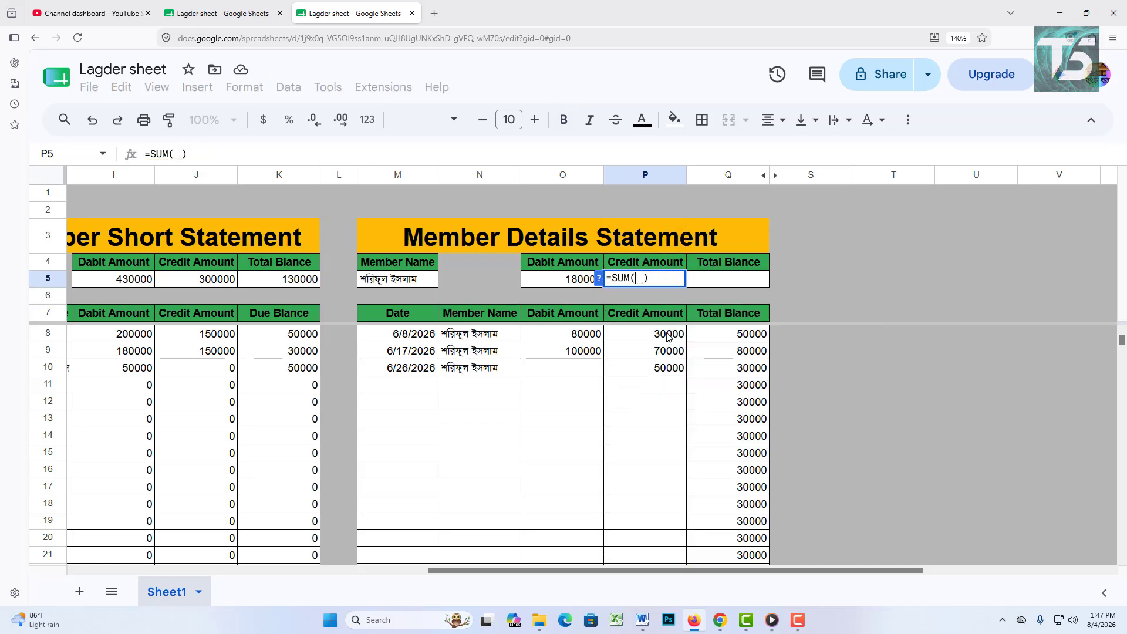
{"action": "left_click_drag", "start_coordinate": [667, 336], "coordinate": [645, 506]}
{"action": "key", "text": "Return"}
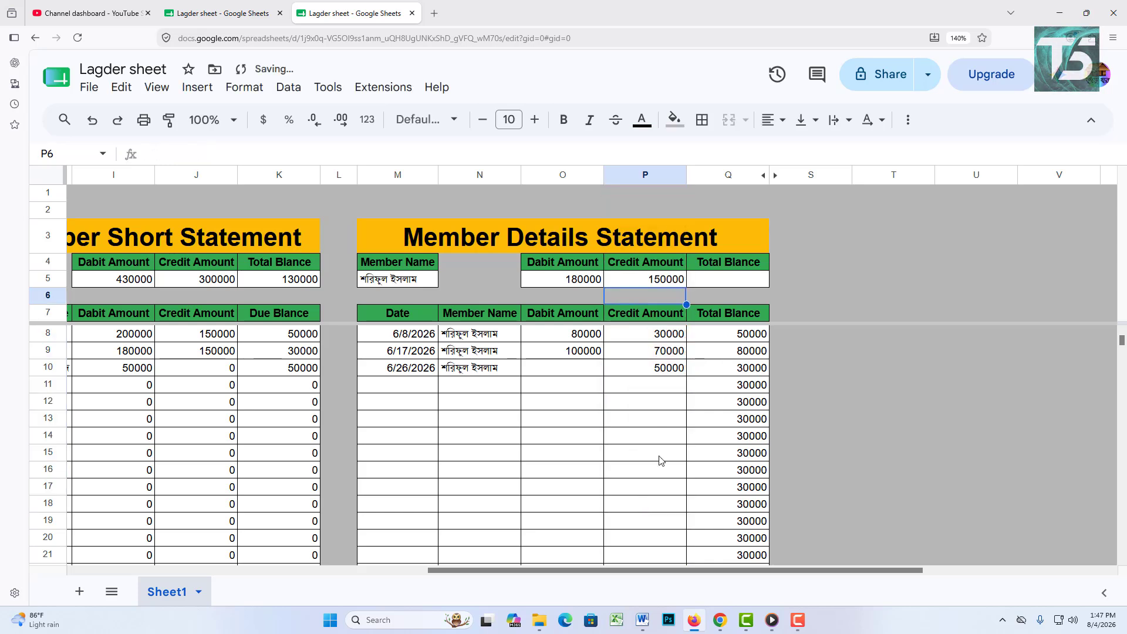
Step: Set the Q5 total balance to =O5-P5
{"action": "left_click", "coordinate": [716, 282]}
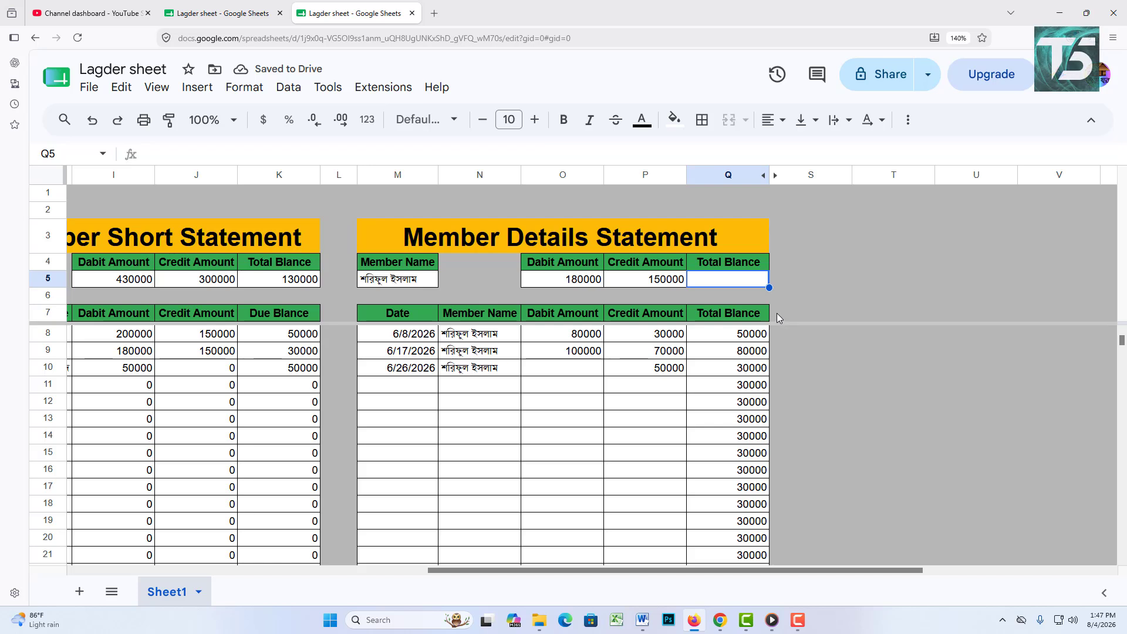
{"action": "type", "text": "="}
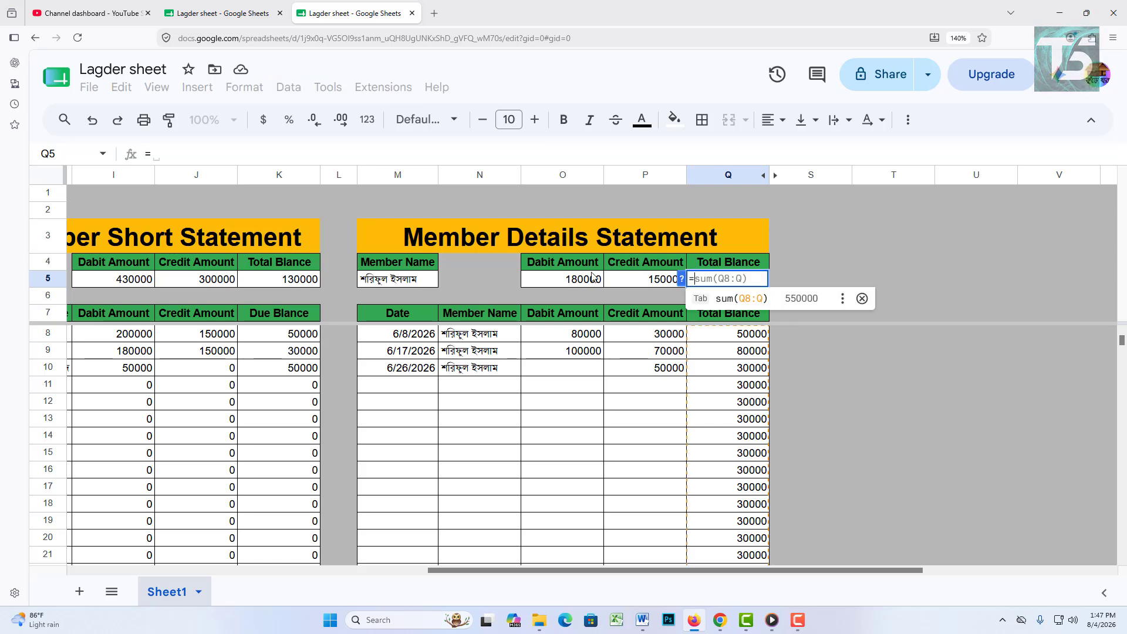
{"action": "left_click", "coordinate": [580, 280]}
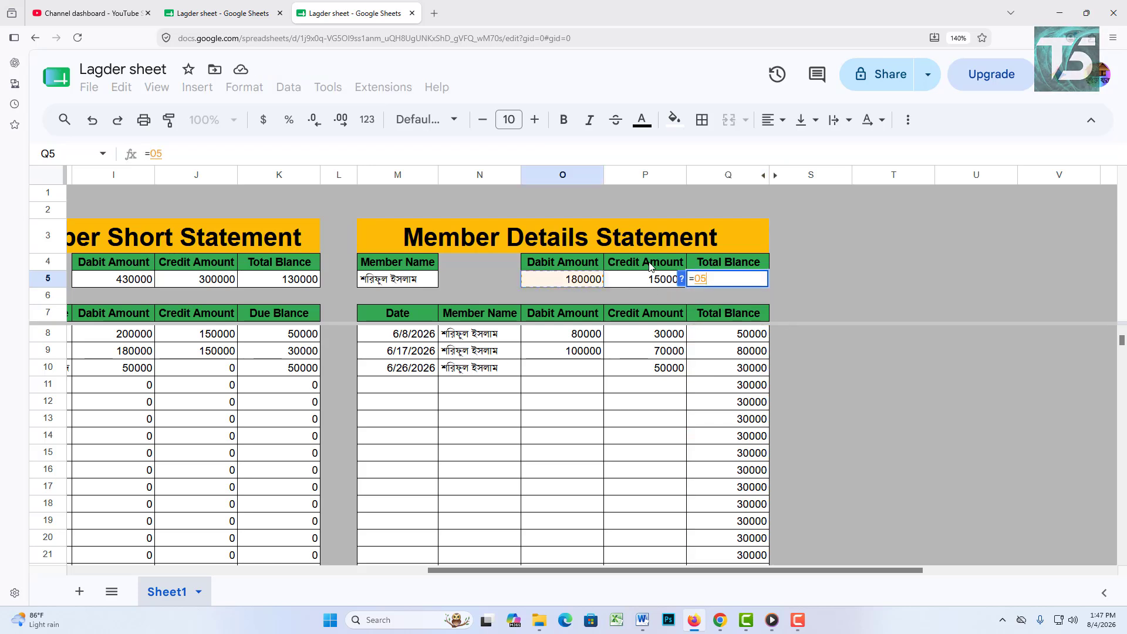
{"action": "type", "text": "-"}
{"action": "left_click", "coordinate": [655, 286]}
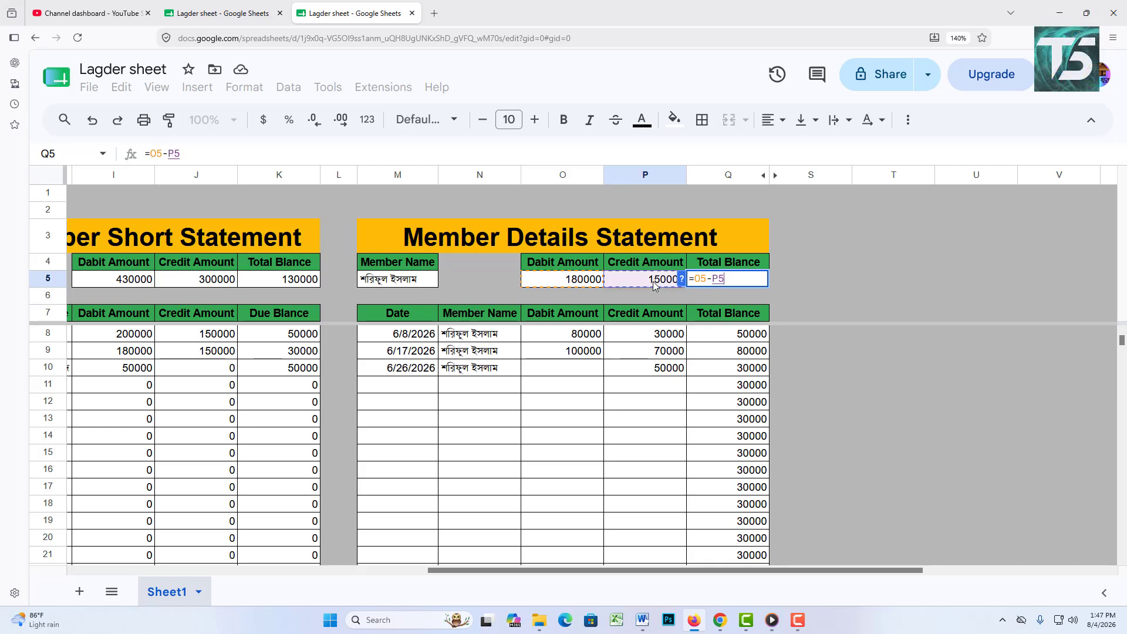
{"action": "key", "text": "Return"}
{"action": "left_click", "coordinate": [945, 318]}
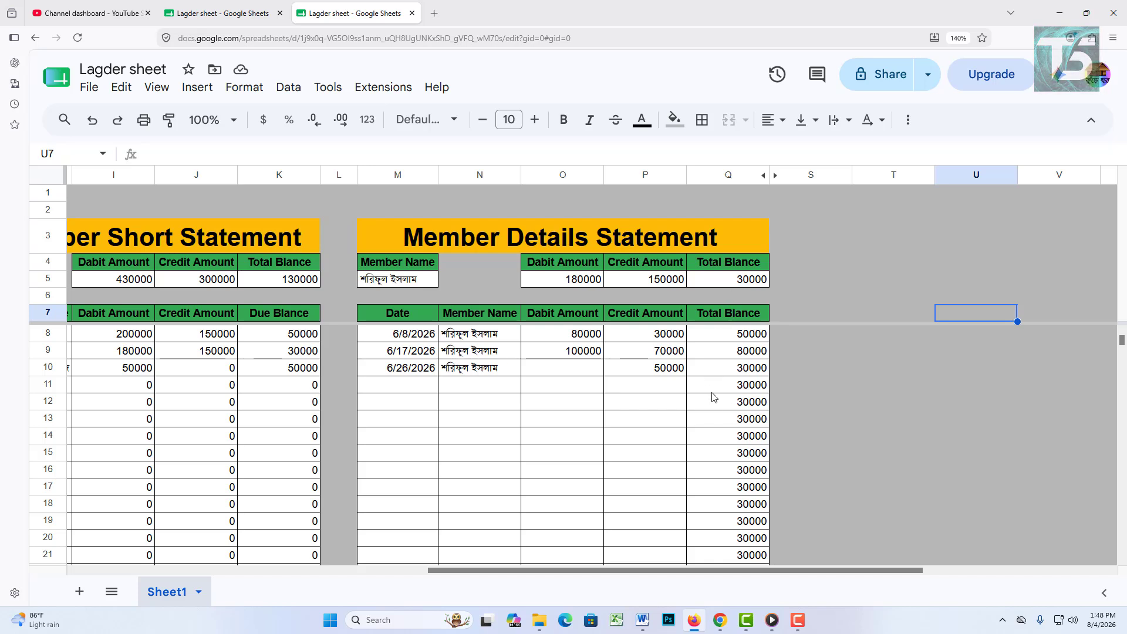
Step: Switch the M5 member dropdown to another member, then to the first member
{"action": "left_click", "coordinate": [397, 282]}
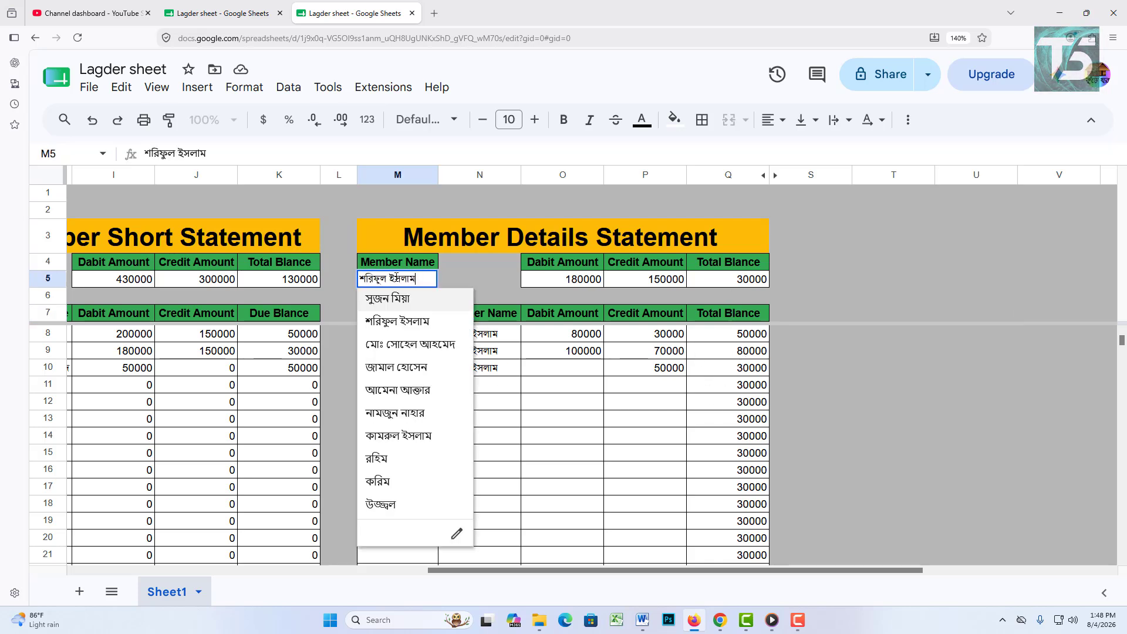
{"action": "left_click", "coordinate": [409, 350]}
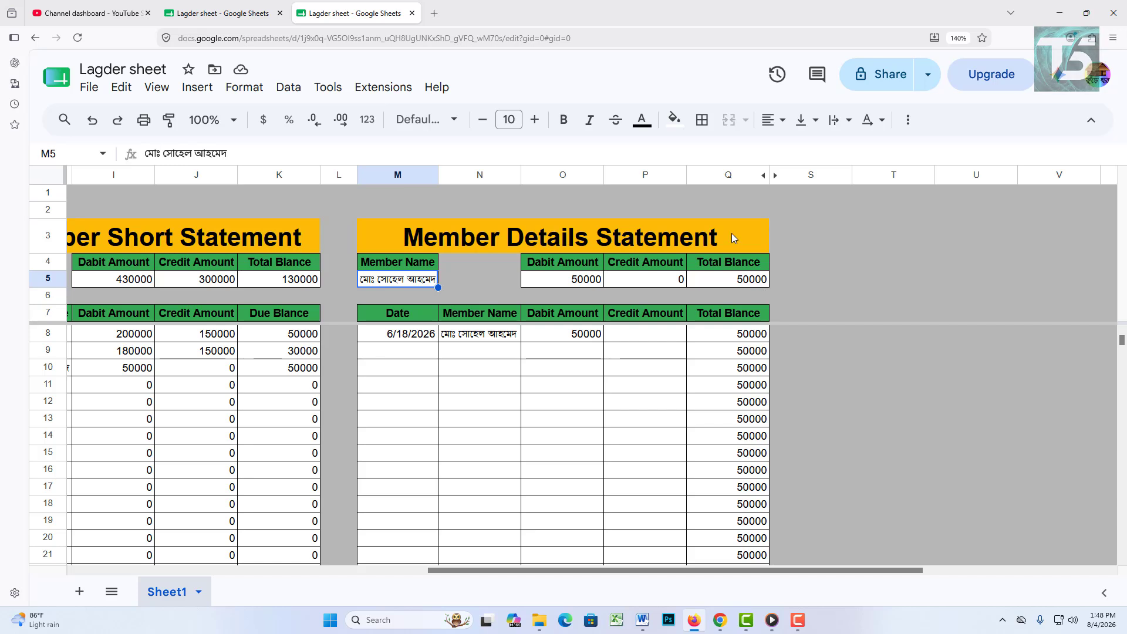
{"action": "left_click", "coordinate": [419, 283]}
{"action": "left_click", "coordinate": [407, 300]}
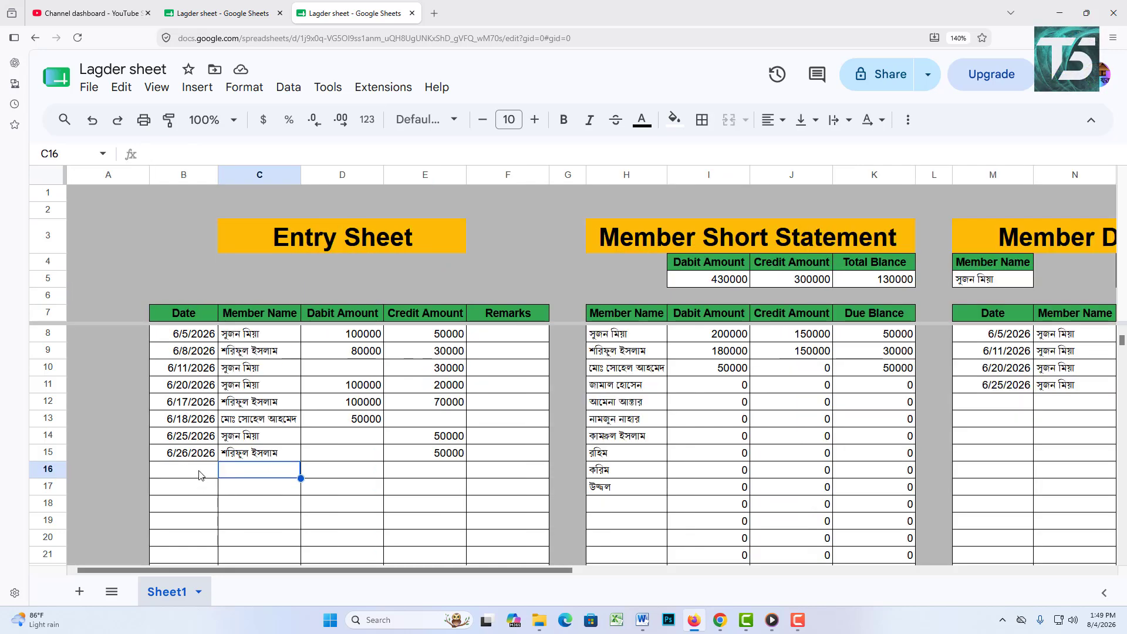
Step: Add an 8/4/2026 entry in row 16 crediting the third member 30000
{"action": "left_click", "coordinate": [199, 474]}
{"action": "double_click", "coordinate": [200, 474]}
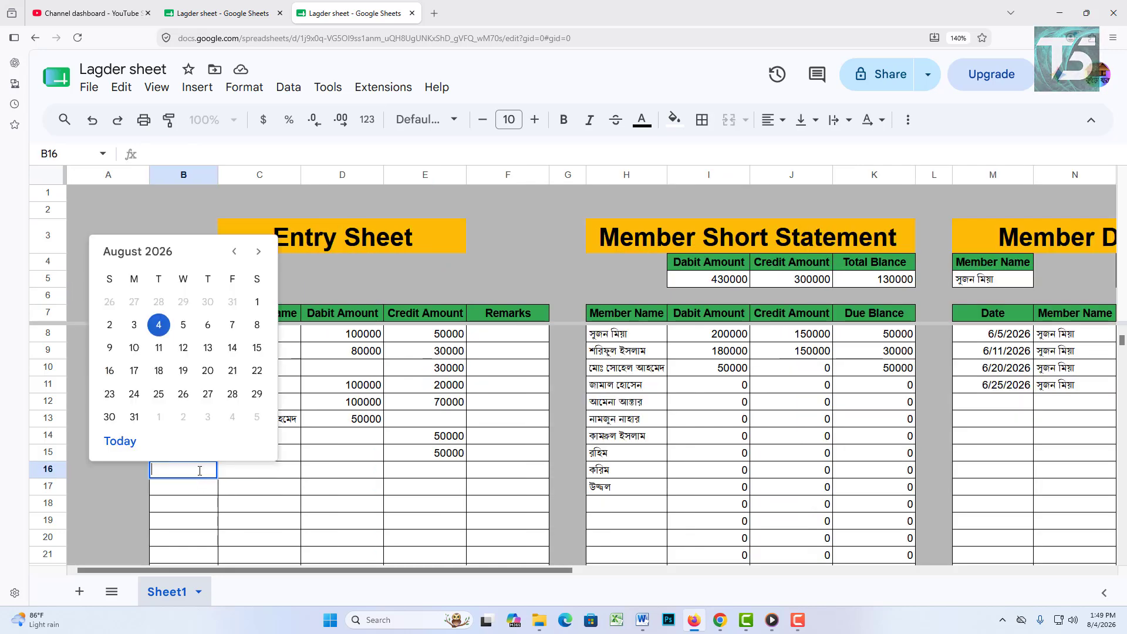
{"action": "left_click", "coordinate": [158, 325]}
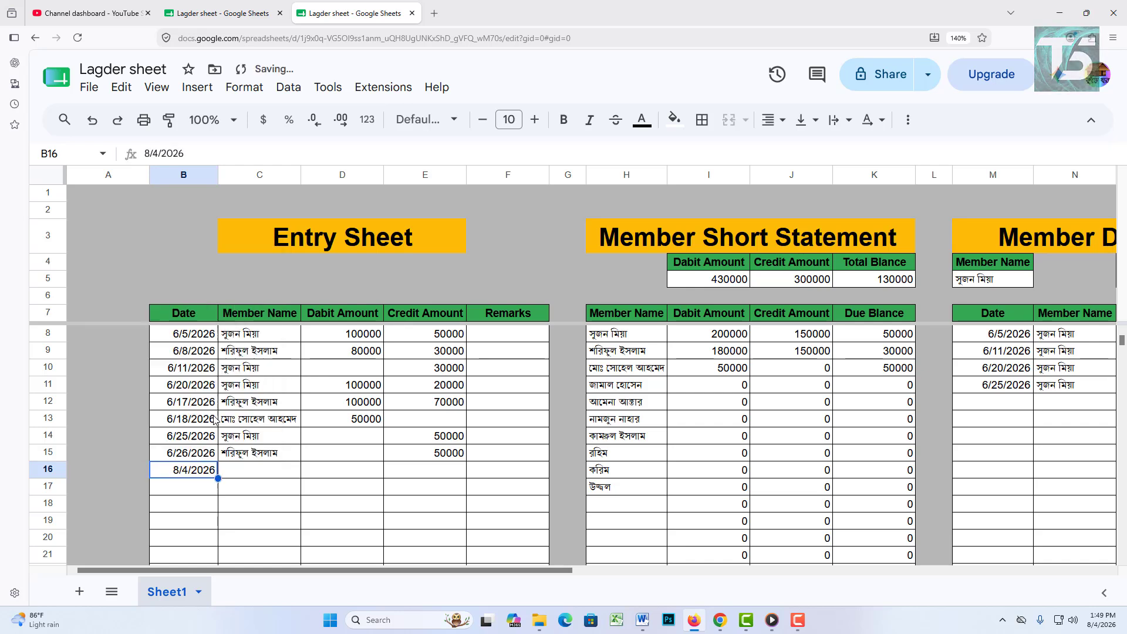
{"action": "double_click", "coordinate": [250, 476]}
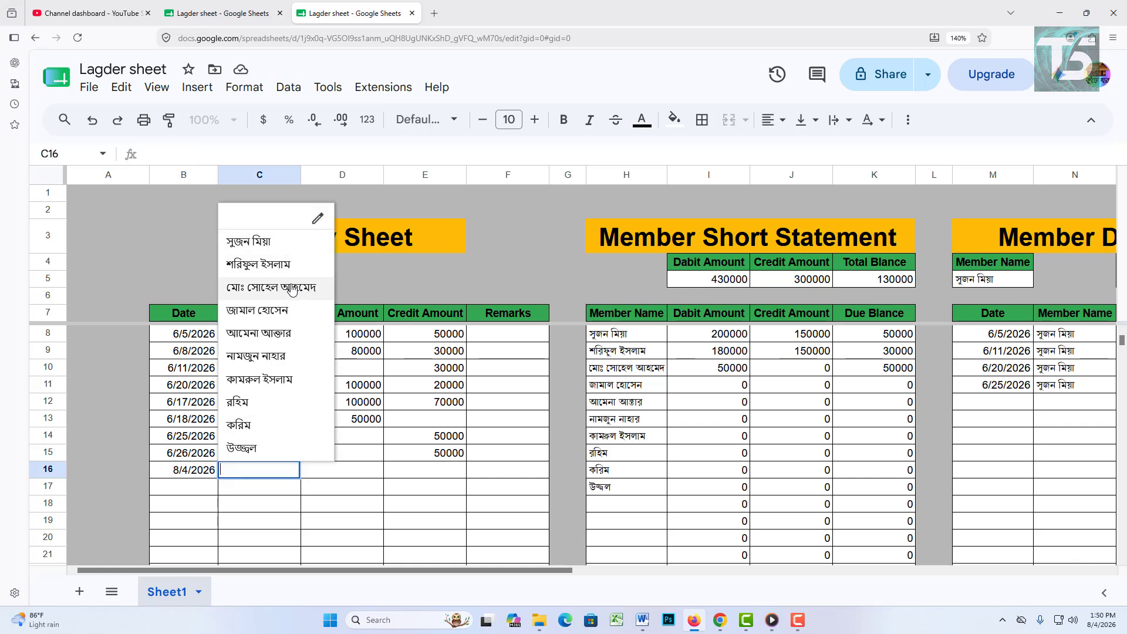
{"action": "left_click", "coordinate": [292, 290]}
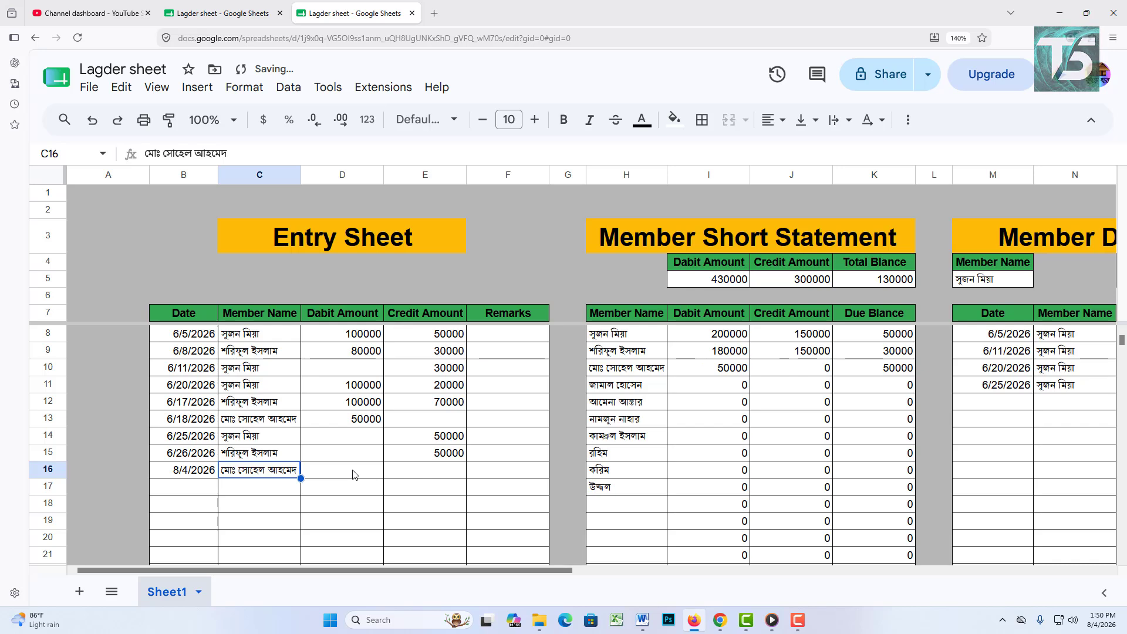
{"action": "left_click", "coordinate": [431, 472]}
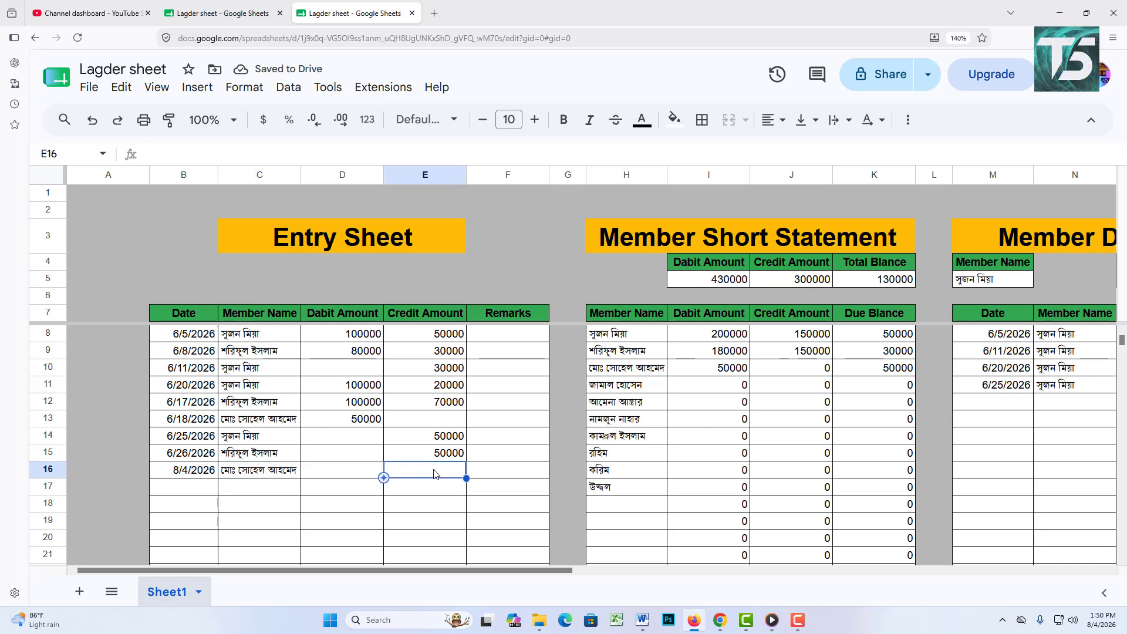
{"action": "type", "text": "30000"}
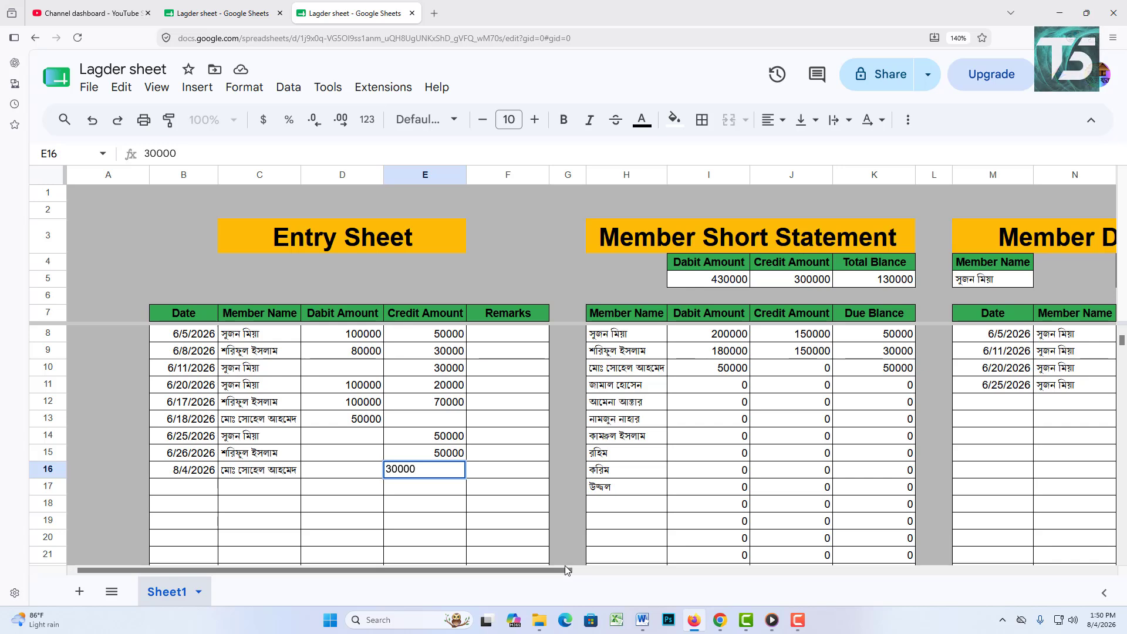
{"action": "key", "text": "Tab"}
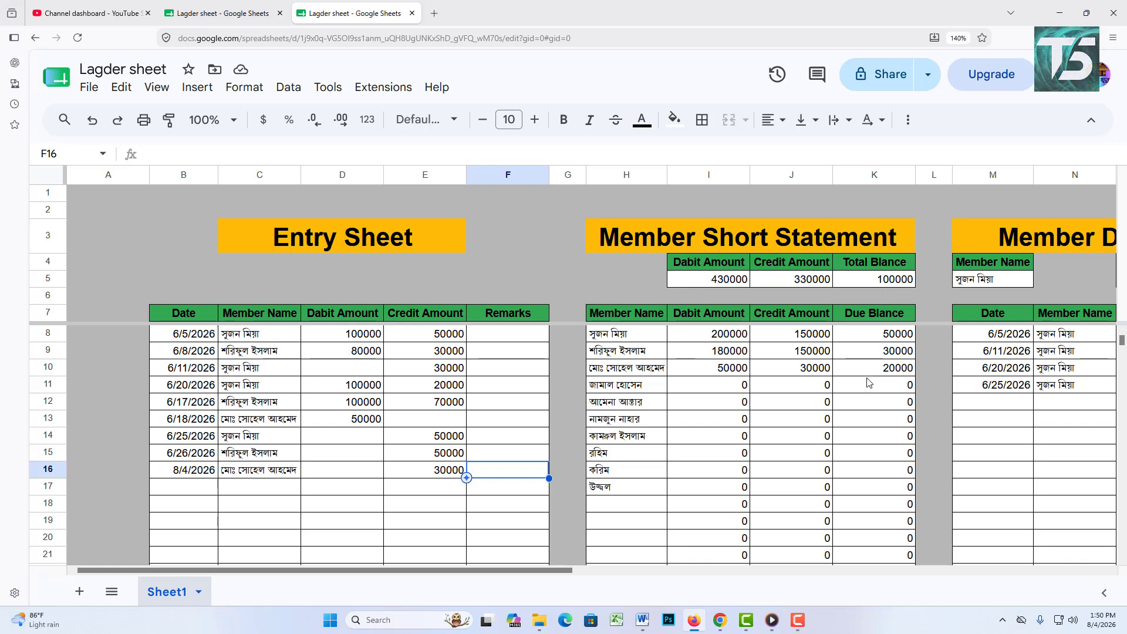
{"action": "left_click_drag", "start_coordinate": [634, 579], "coordinate": [892, 578]}
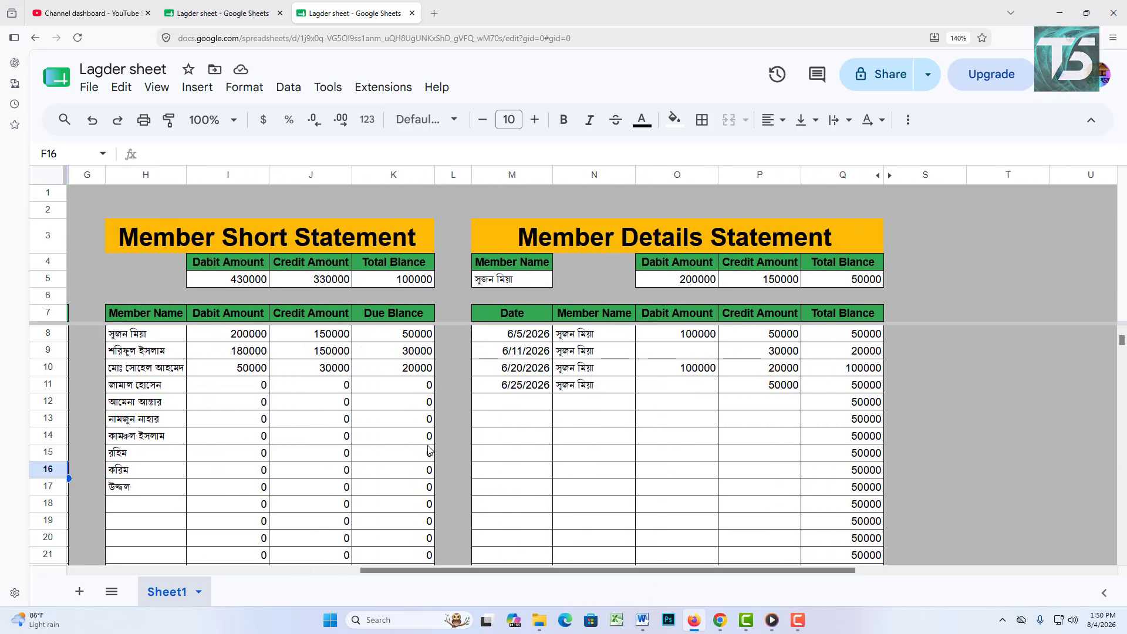
Step: Pick the third member in M5 to show 50000 debit, 30000 credit, 20000 balance
{"action": "double_click", "coordinate": [539, 280]}
{"action": "left_click", "coordinate": [539, 352]}
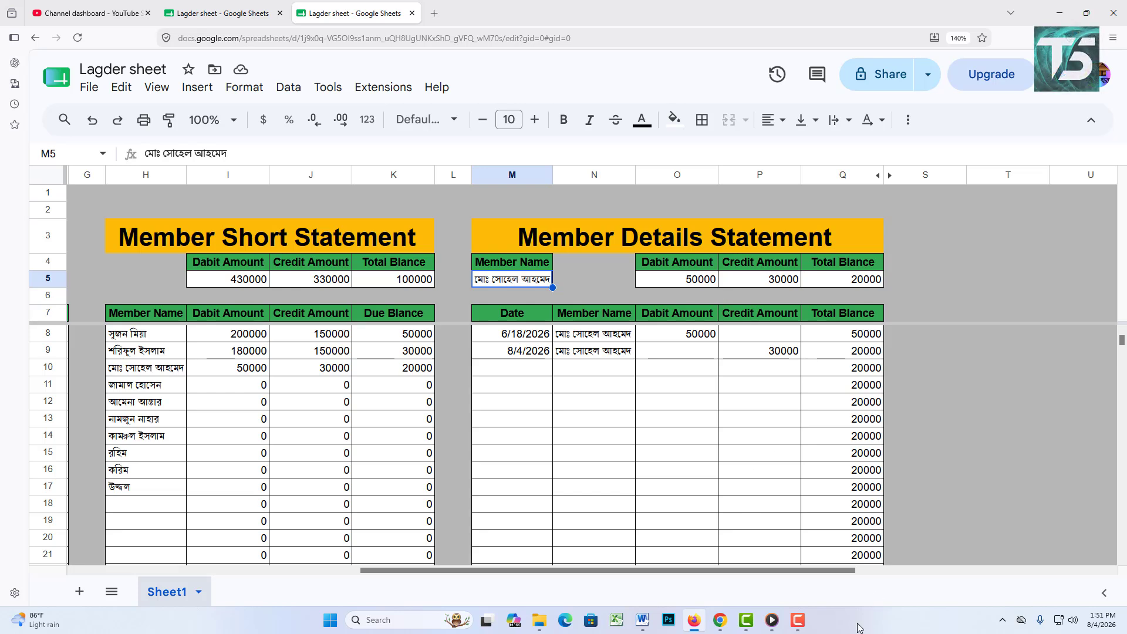
{"action": "left_click_drag", "start_coordinate": [819, 575], "coordinate": [443, 572]}
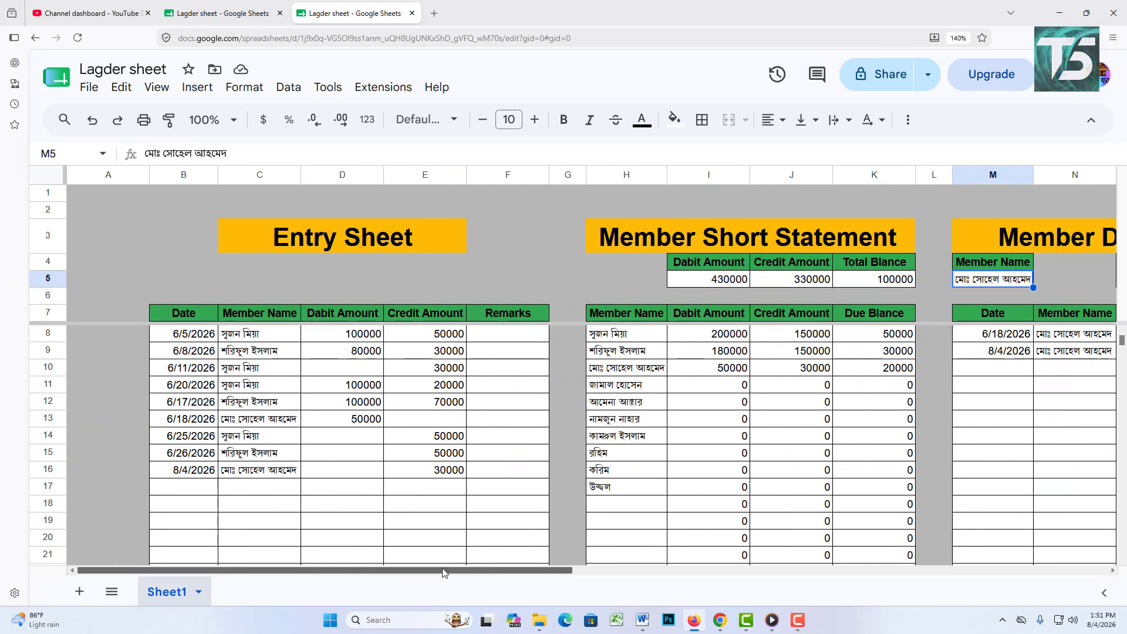